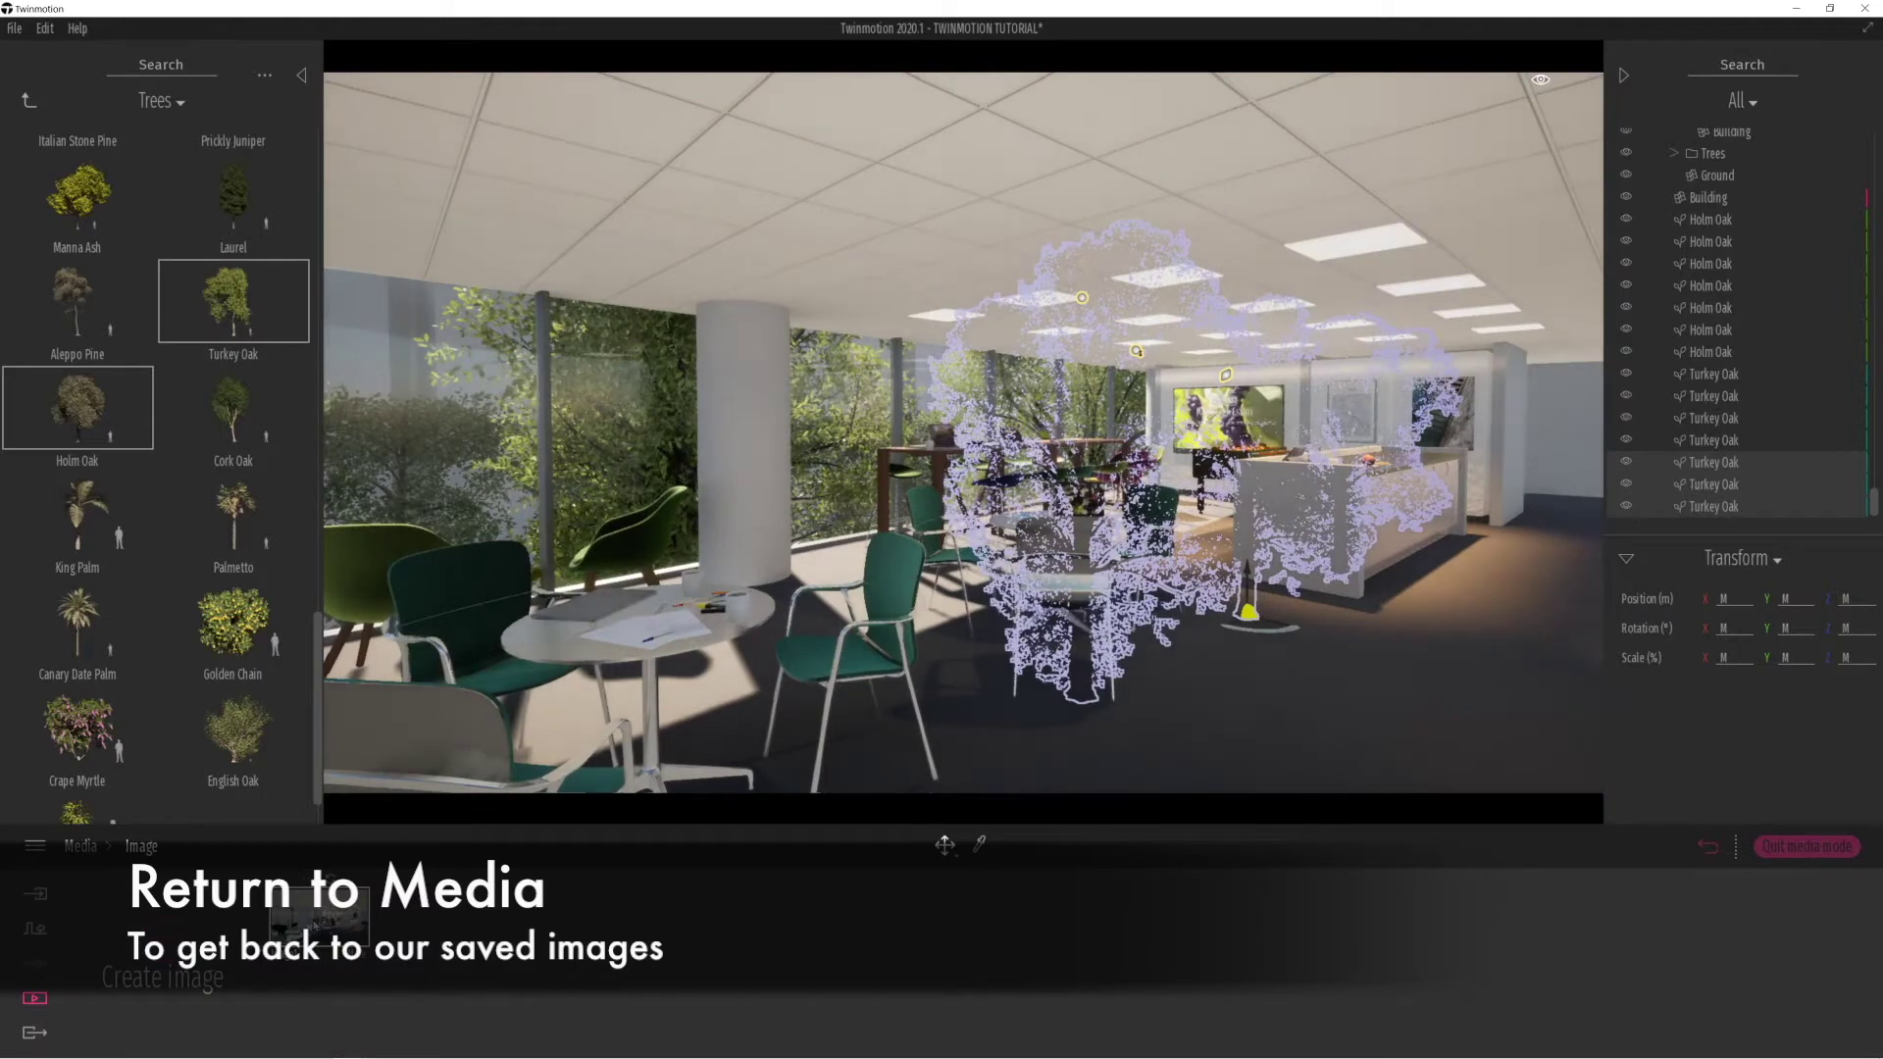
# Find the Turkey Oak outside the windows behind the foreground round table and delete it.
pyautogui.click(1744, 483)
pyautogui.click(1713, 508)
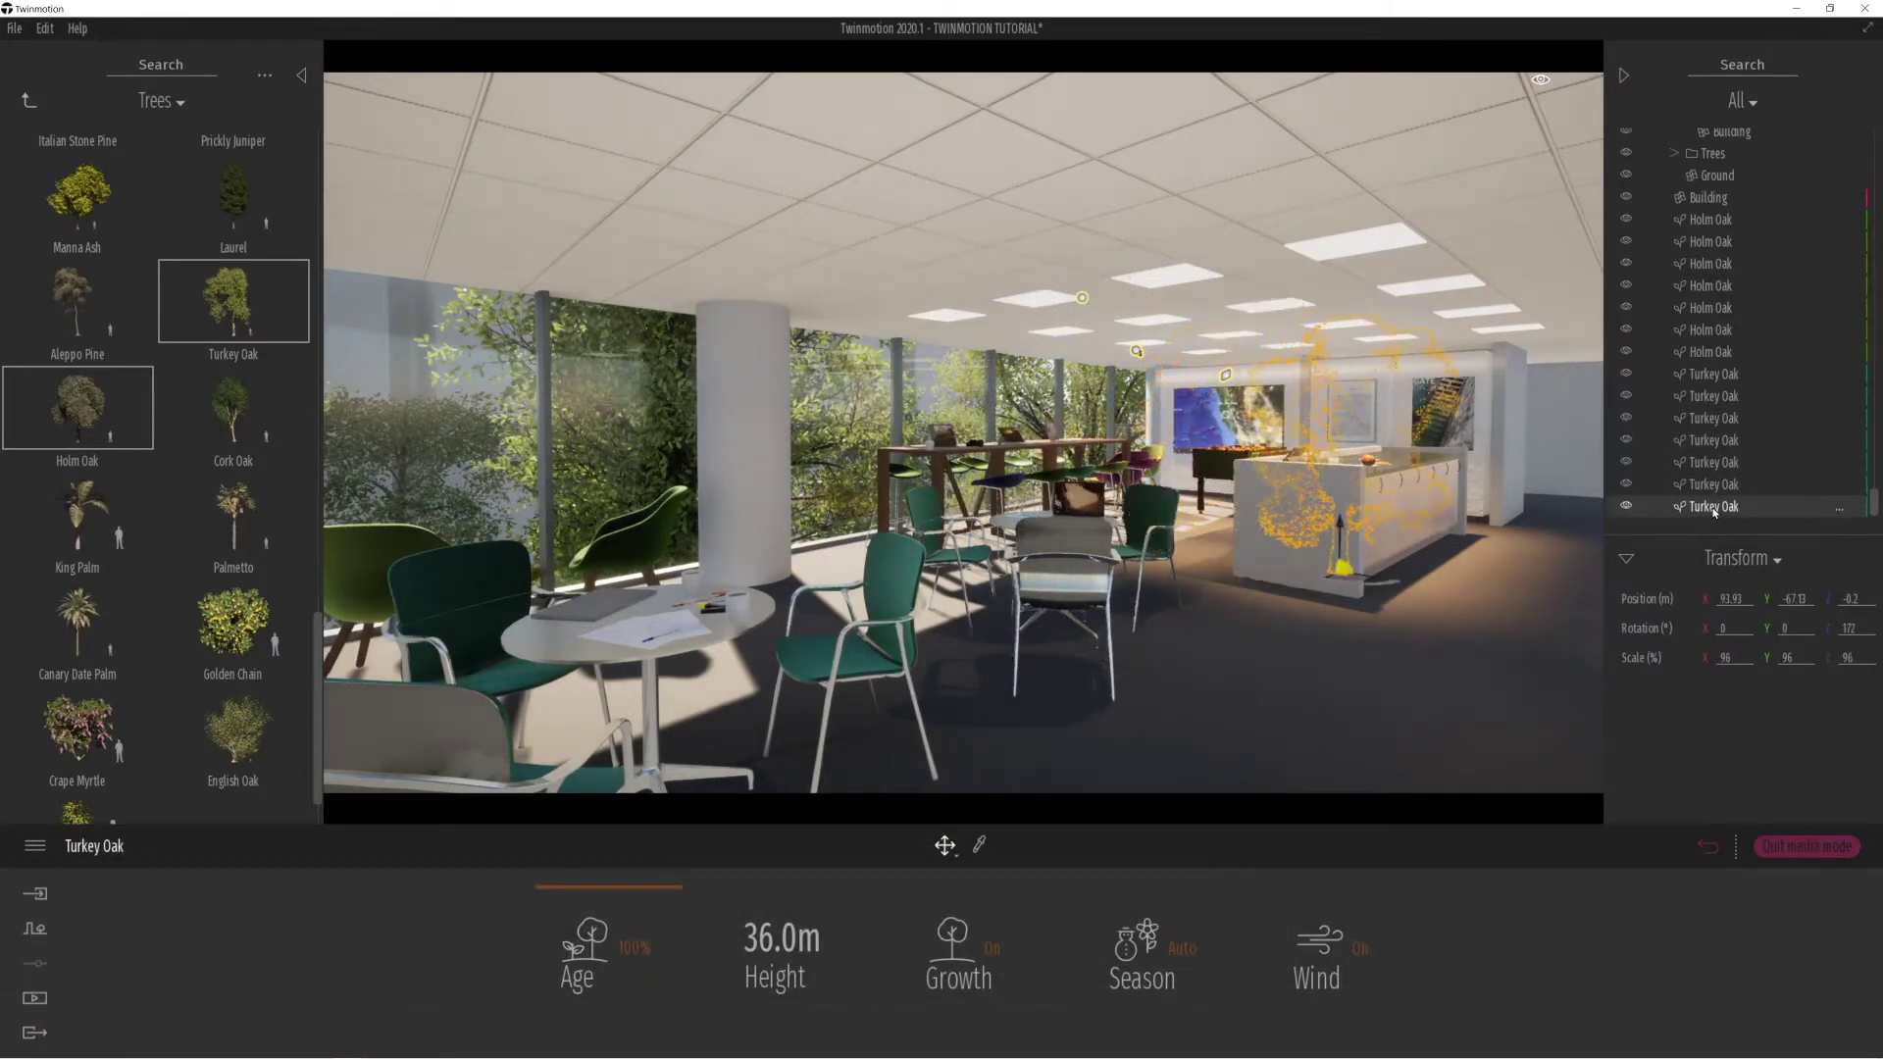
pyautogui.click(1714, 450)
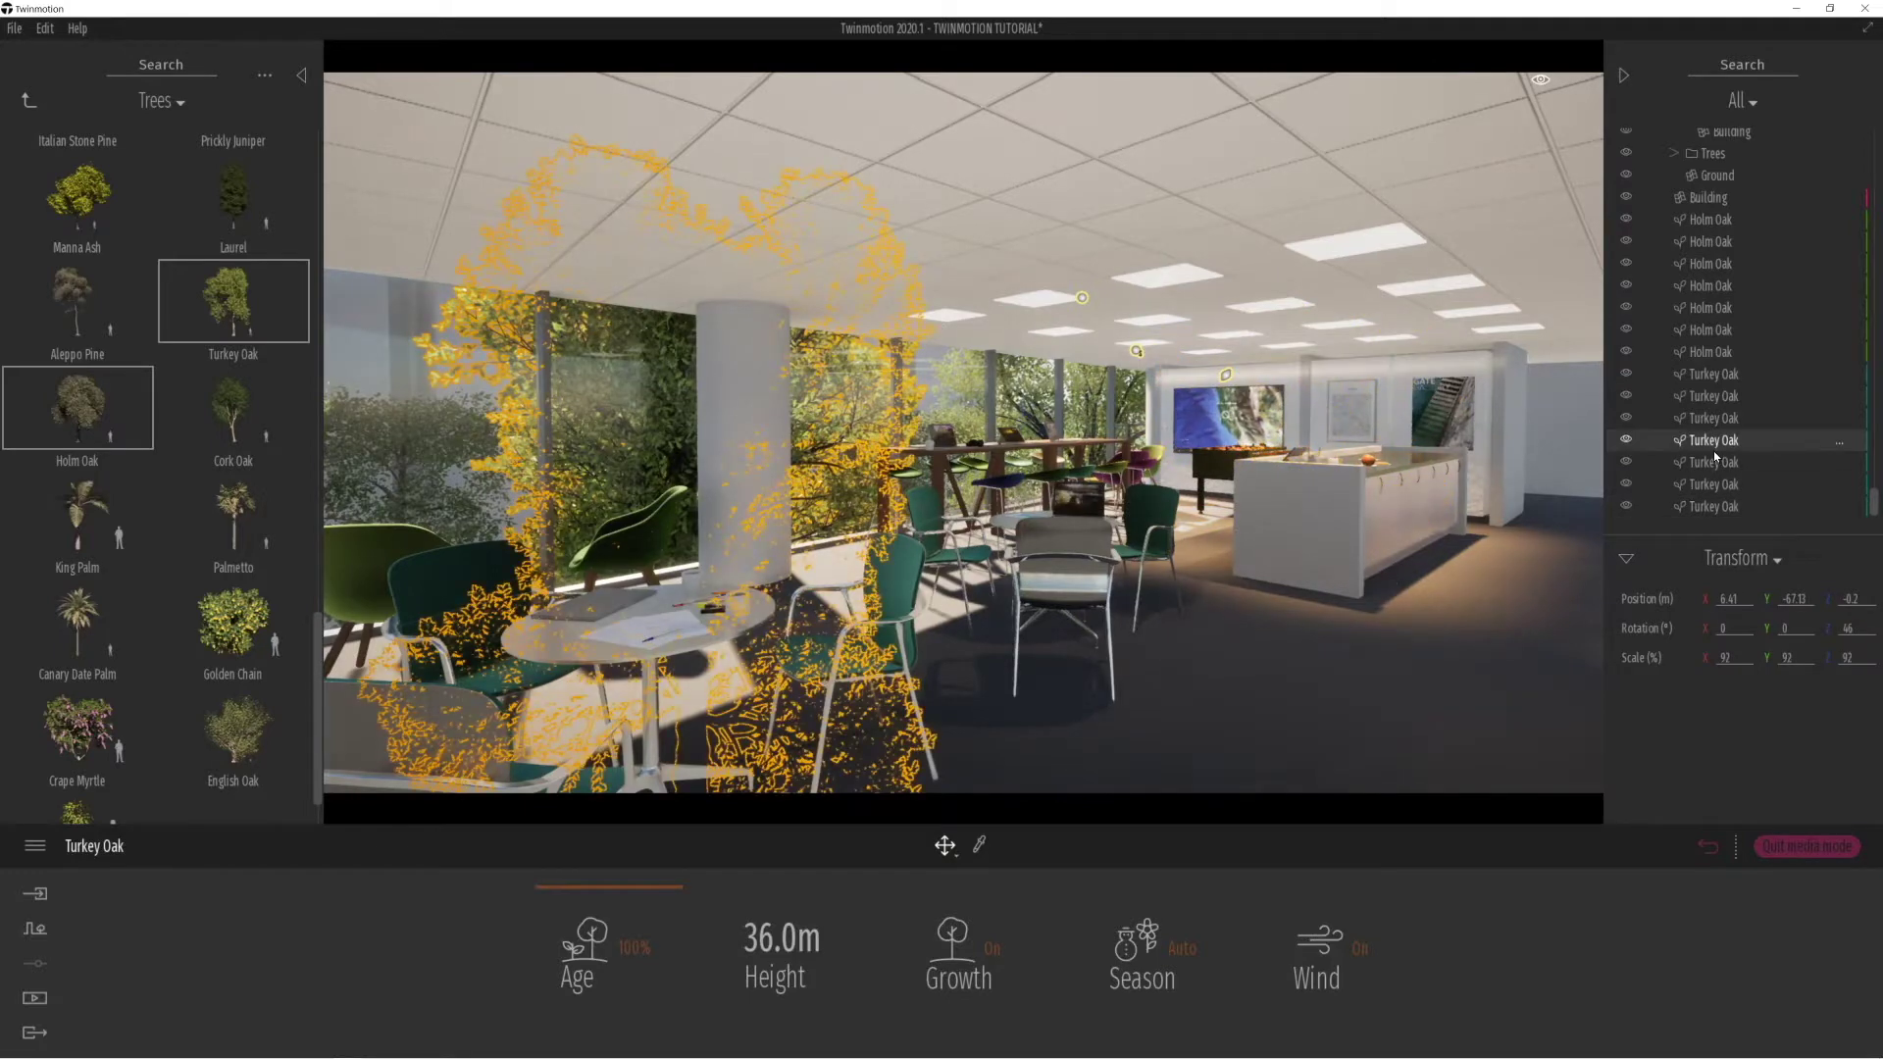
pyautogui.press('Delete')
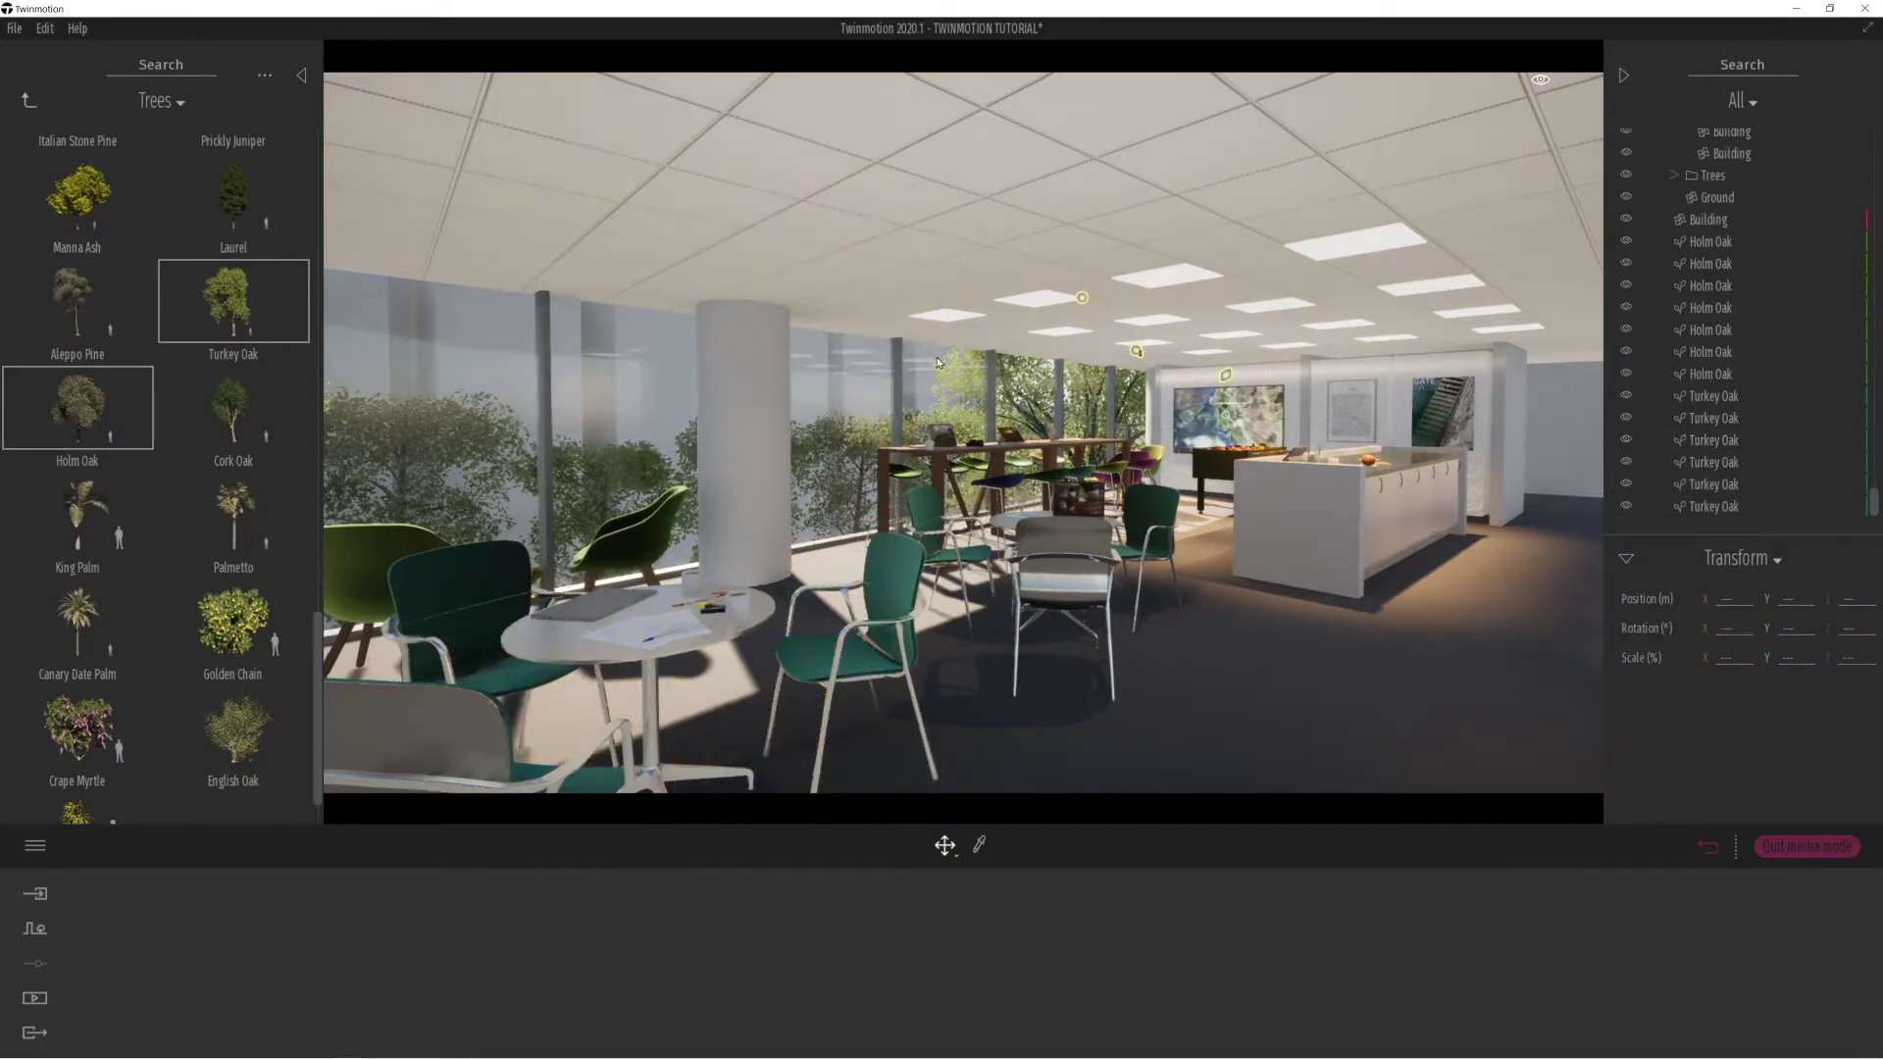
# Create an image from a viewpoint showing the wooden high table, the laptop table and the kitchen wall with framed pictures.
pyautogui.moveTo(577, 581); pyautogui.dragTo(1079, 620, button='right')
pyautogui.press('a')
pyautogui.press('s')
pyautogui.press('w')
pyautogui.moveTo(787, 604); pyautogui.dragTo(900, 608, button='right')
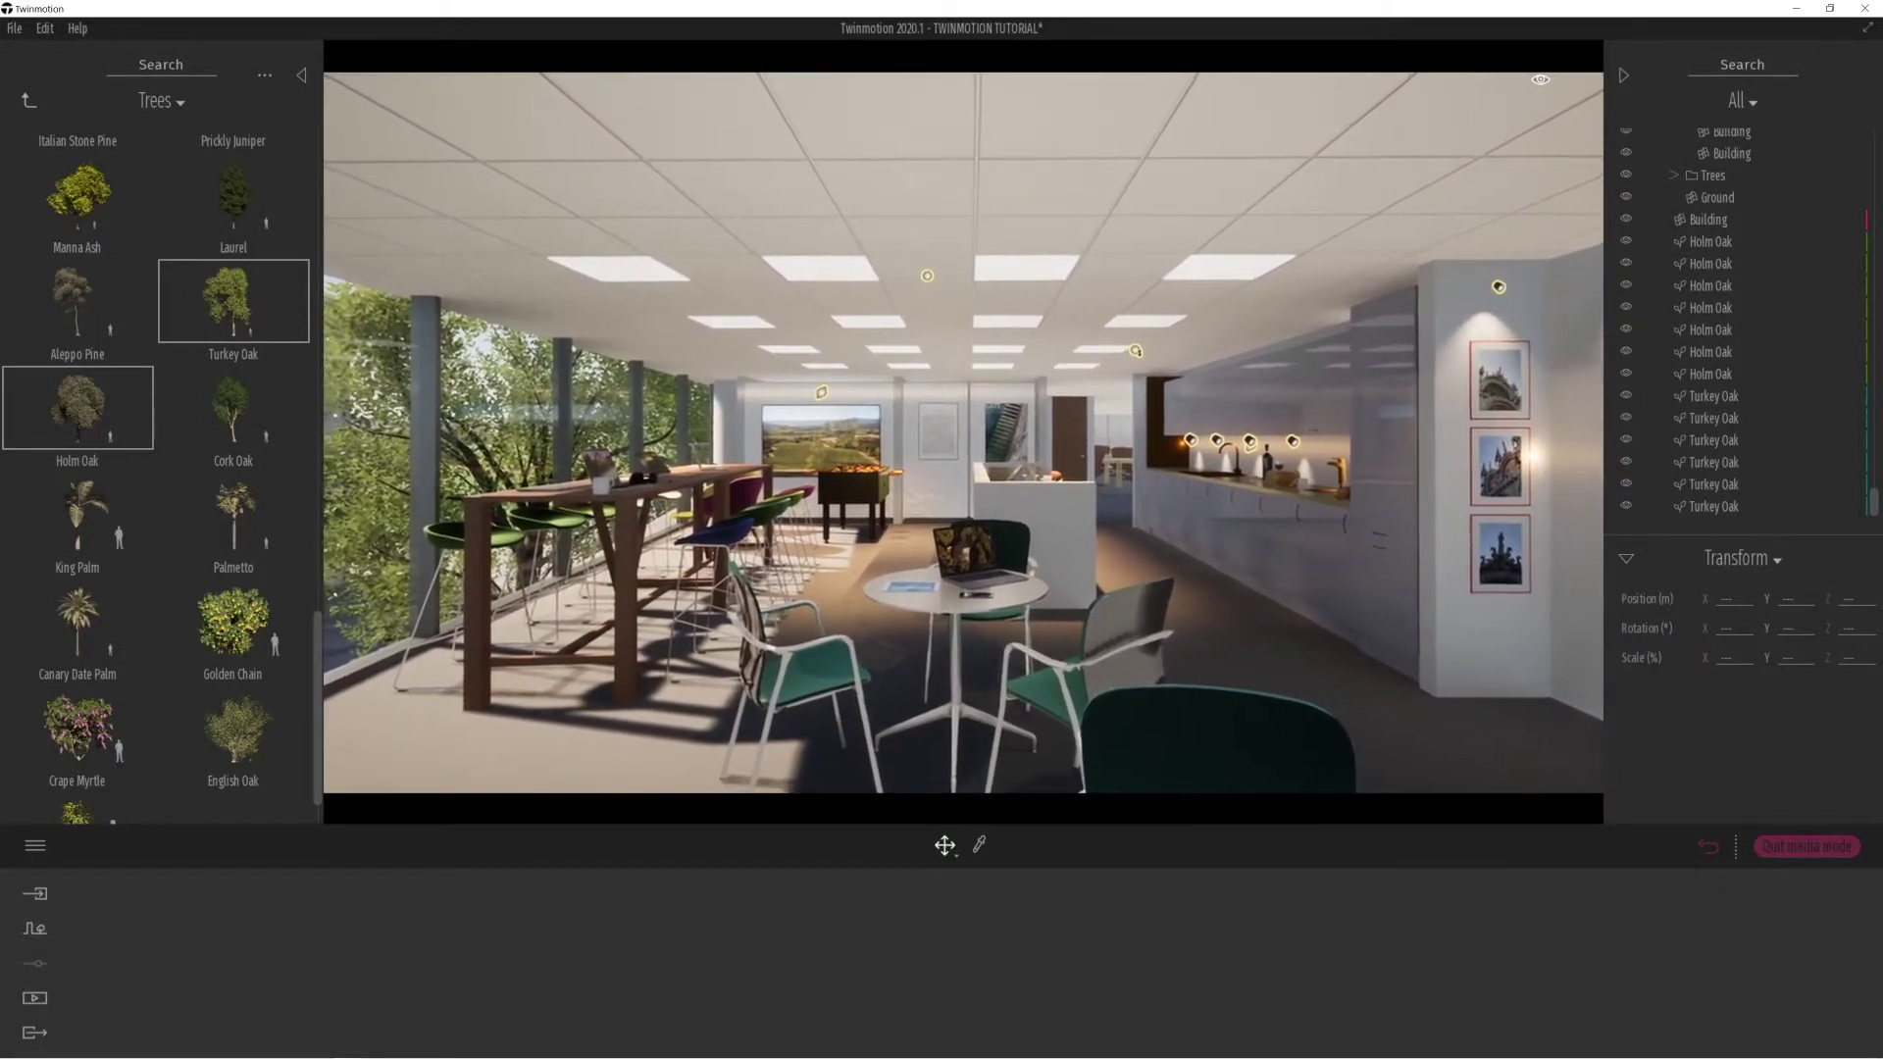
pyautogui.click(1710, 847)
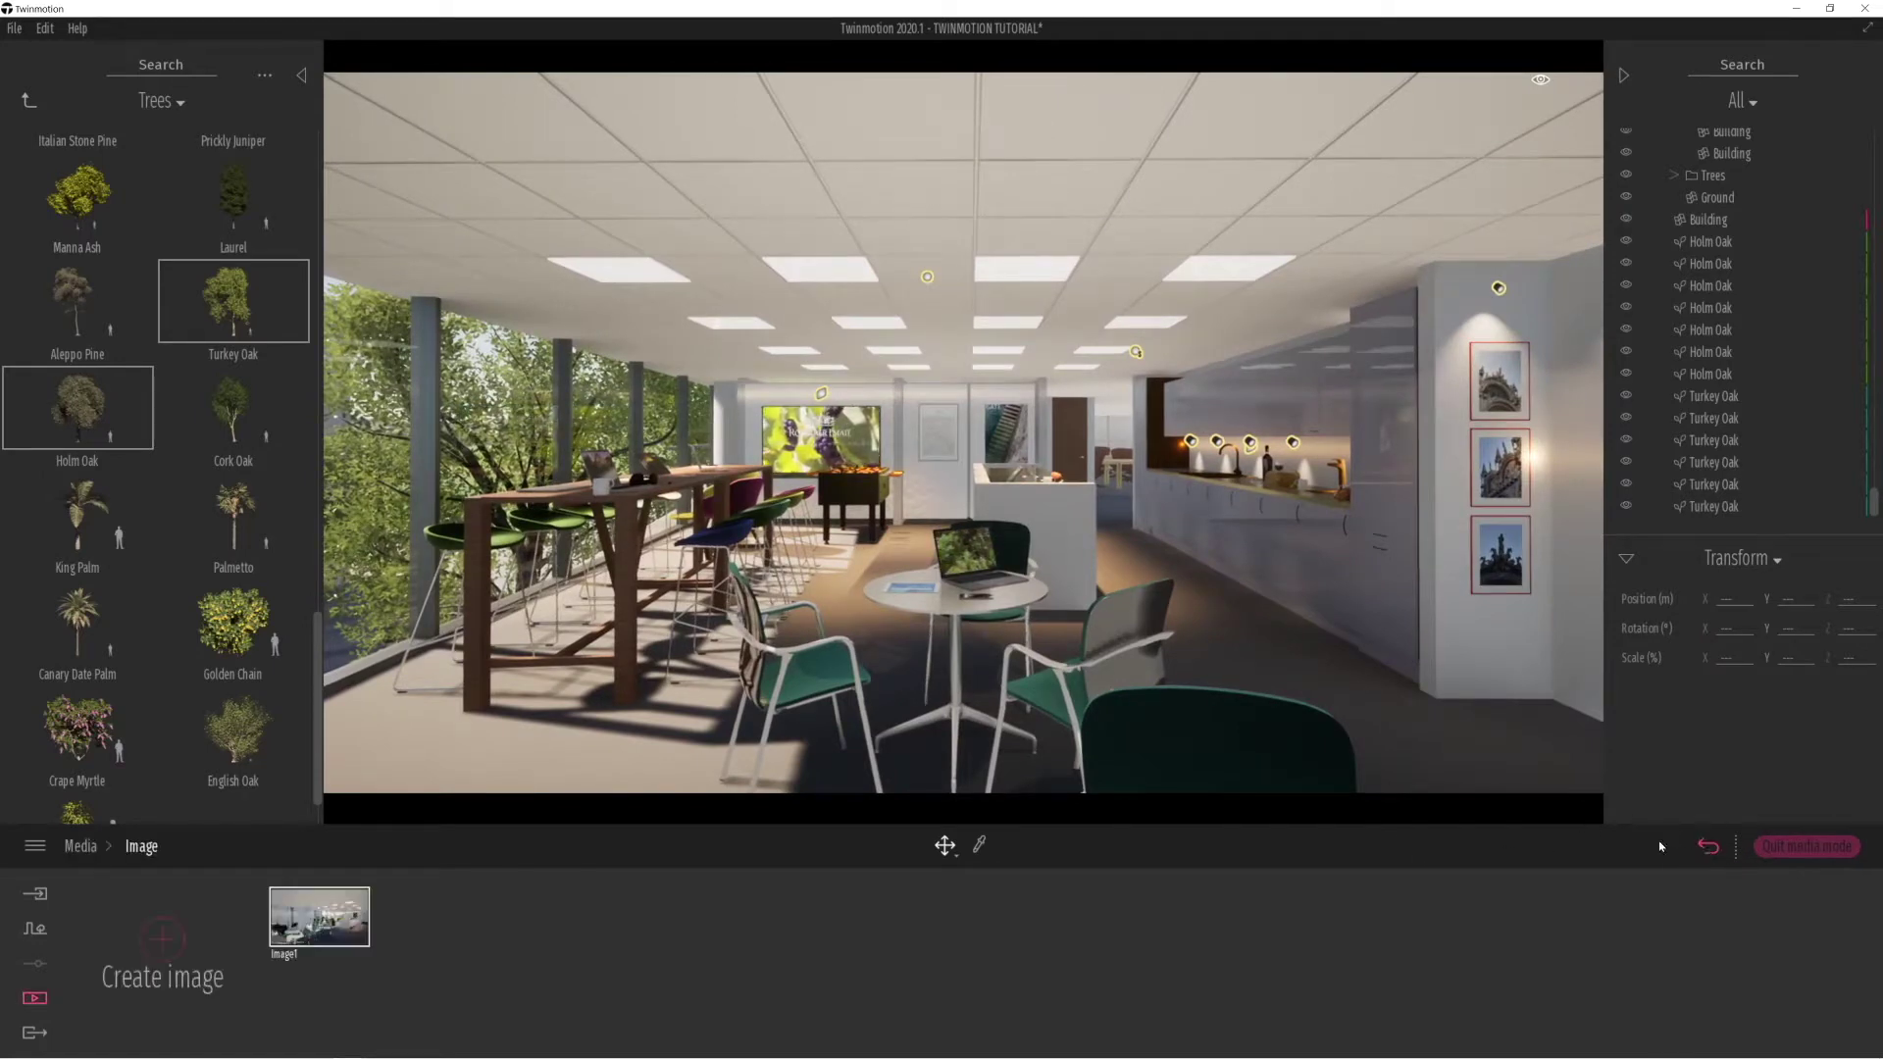
pyautogui.click(160, 939)
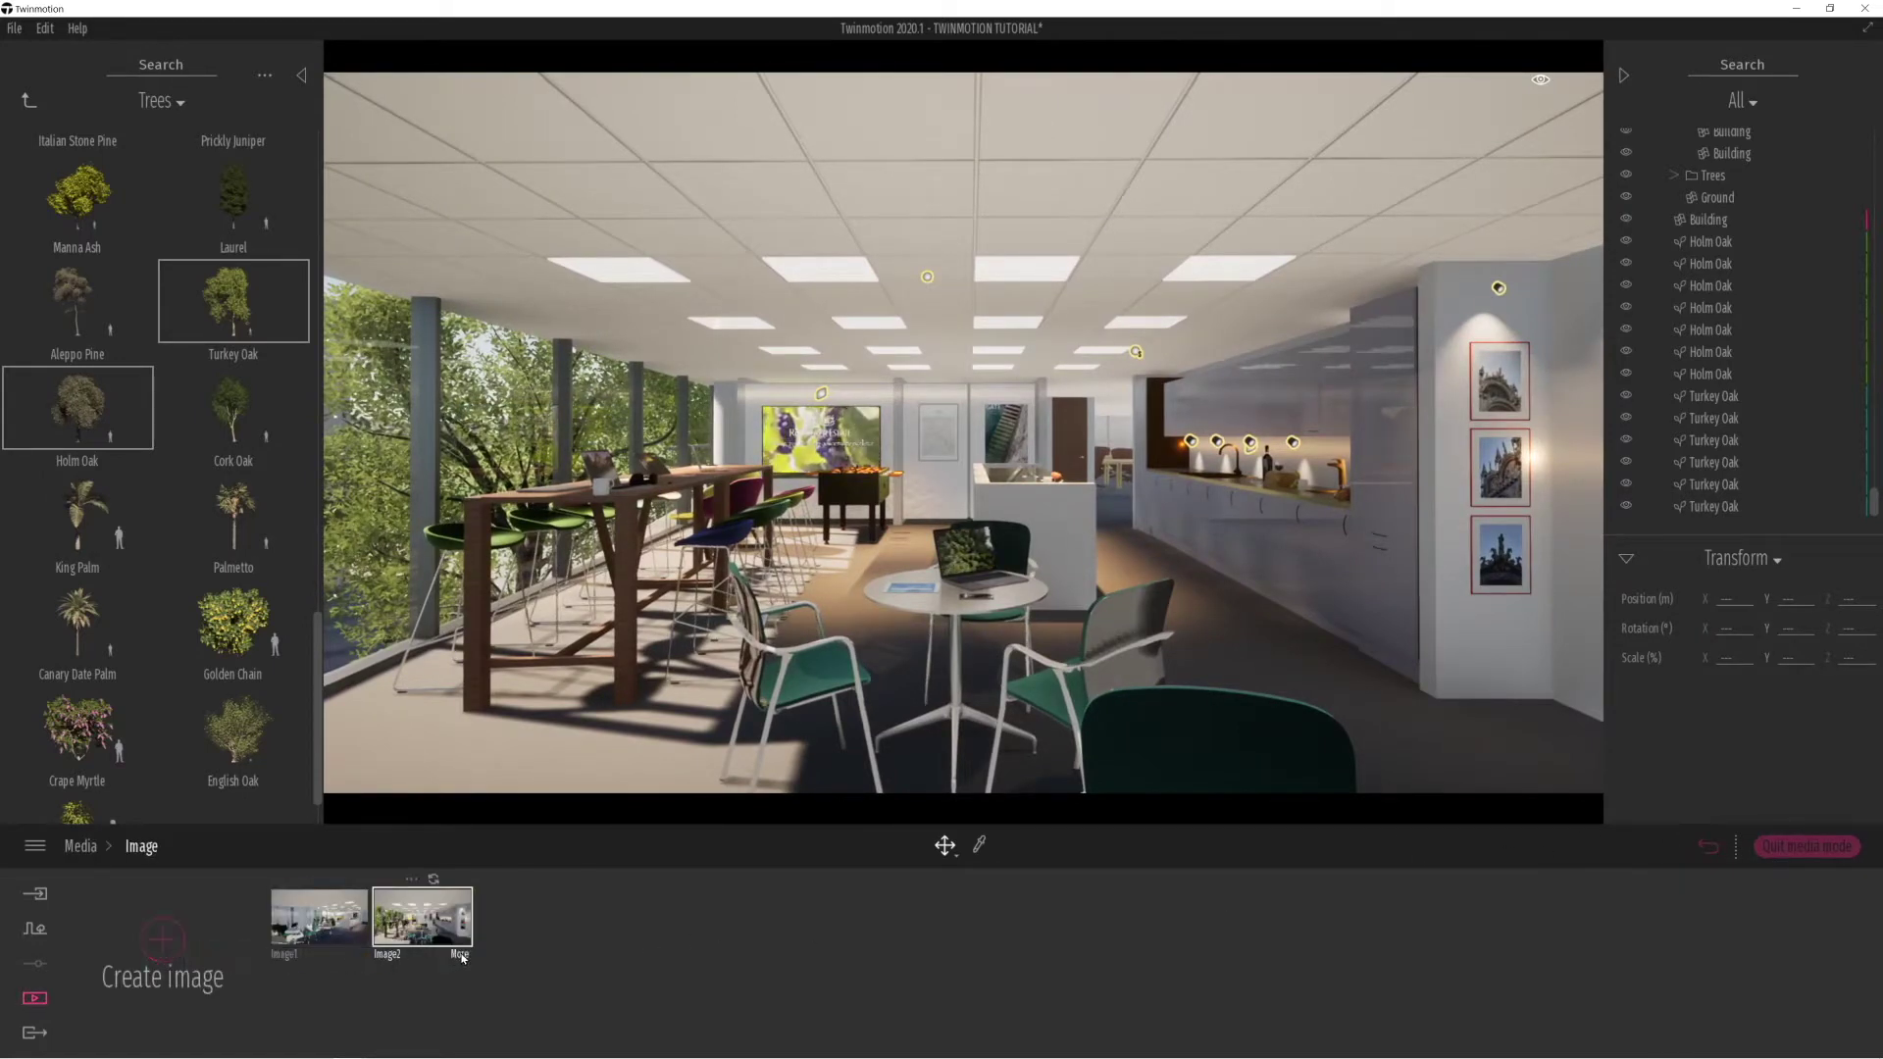
# Set Image2's output size to 4K UHD 3840x2160.
pyautogui.click(460, 955)
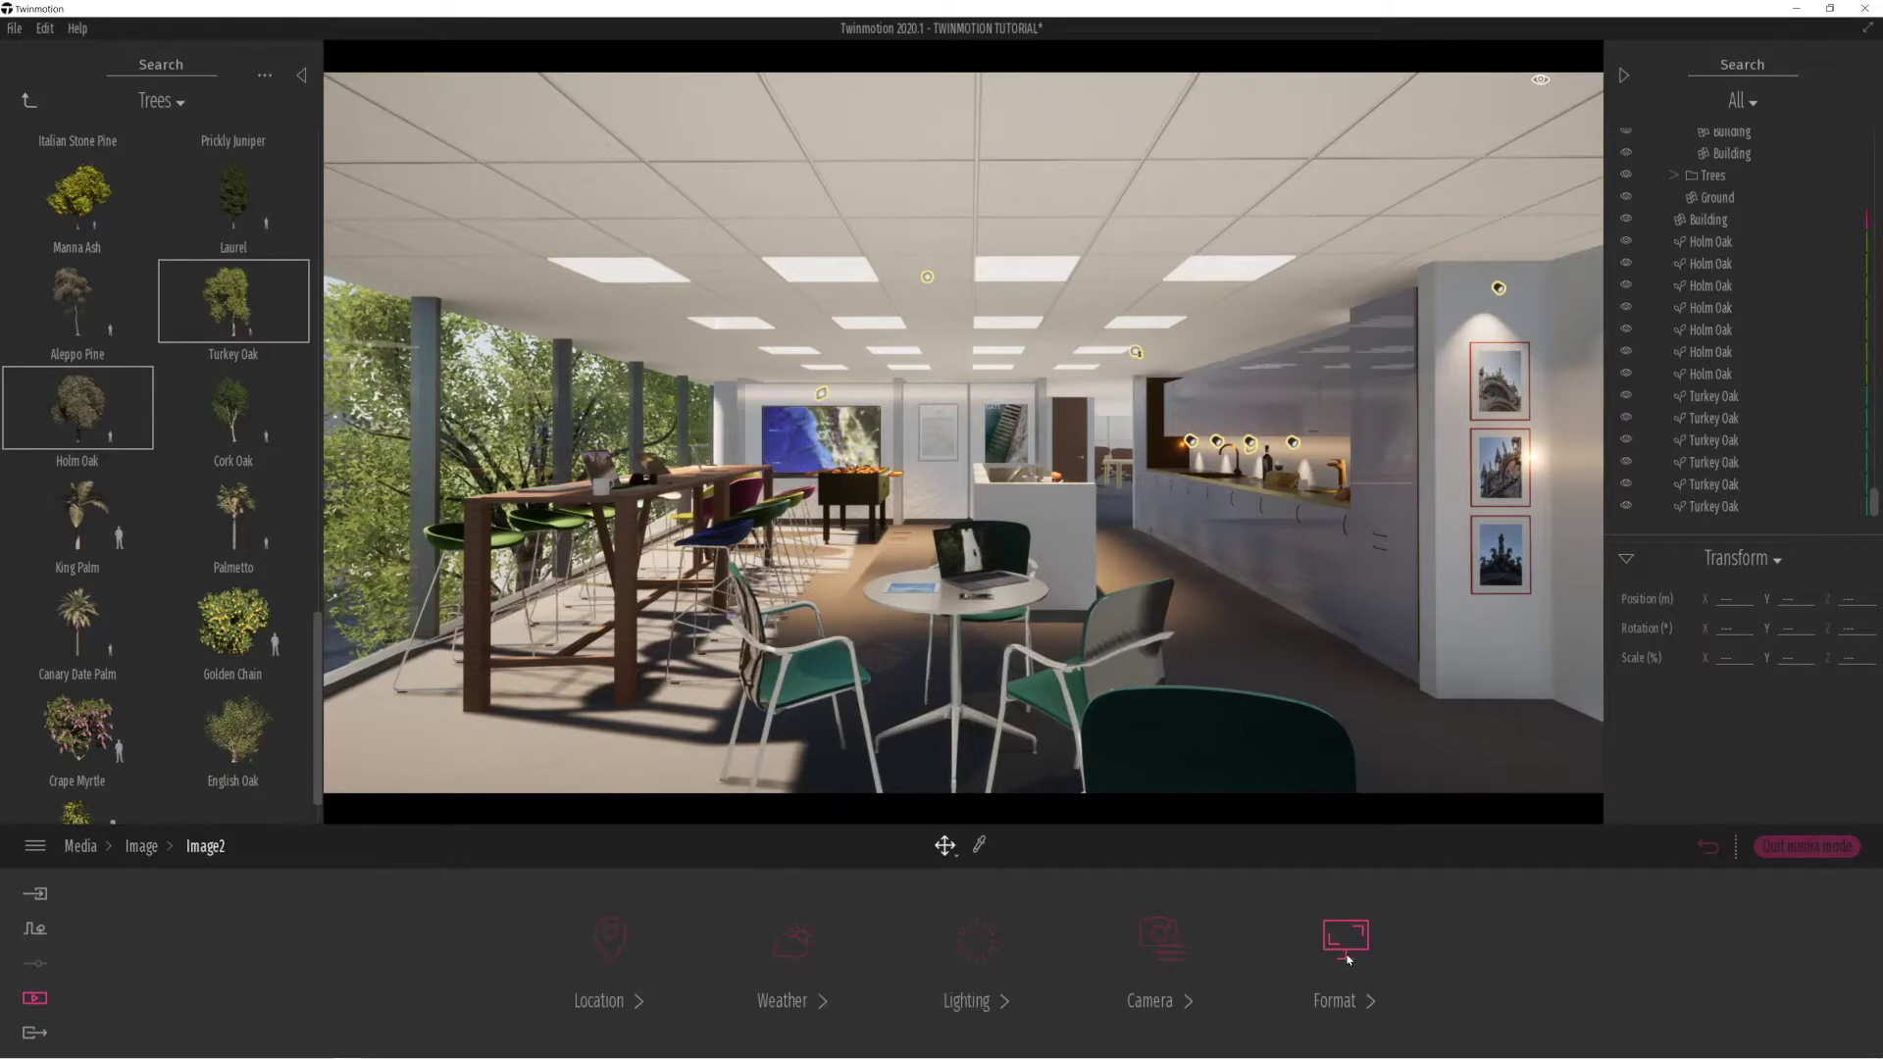
pyautogui.click(1346, 941)
pyautogui.click(1019, 947)
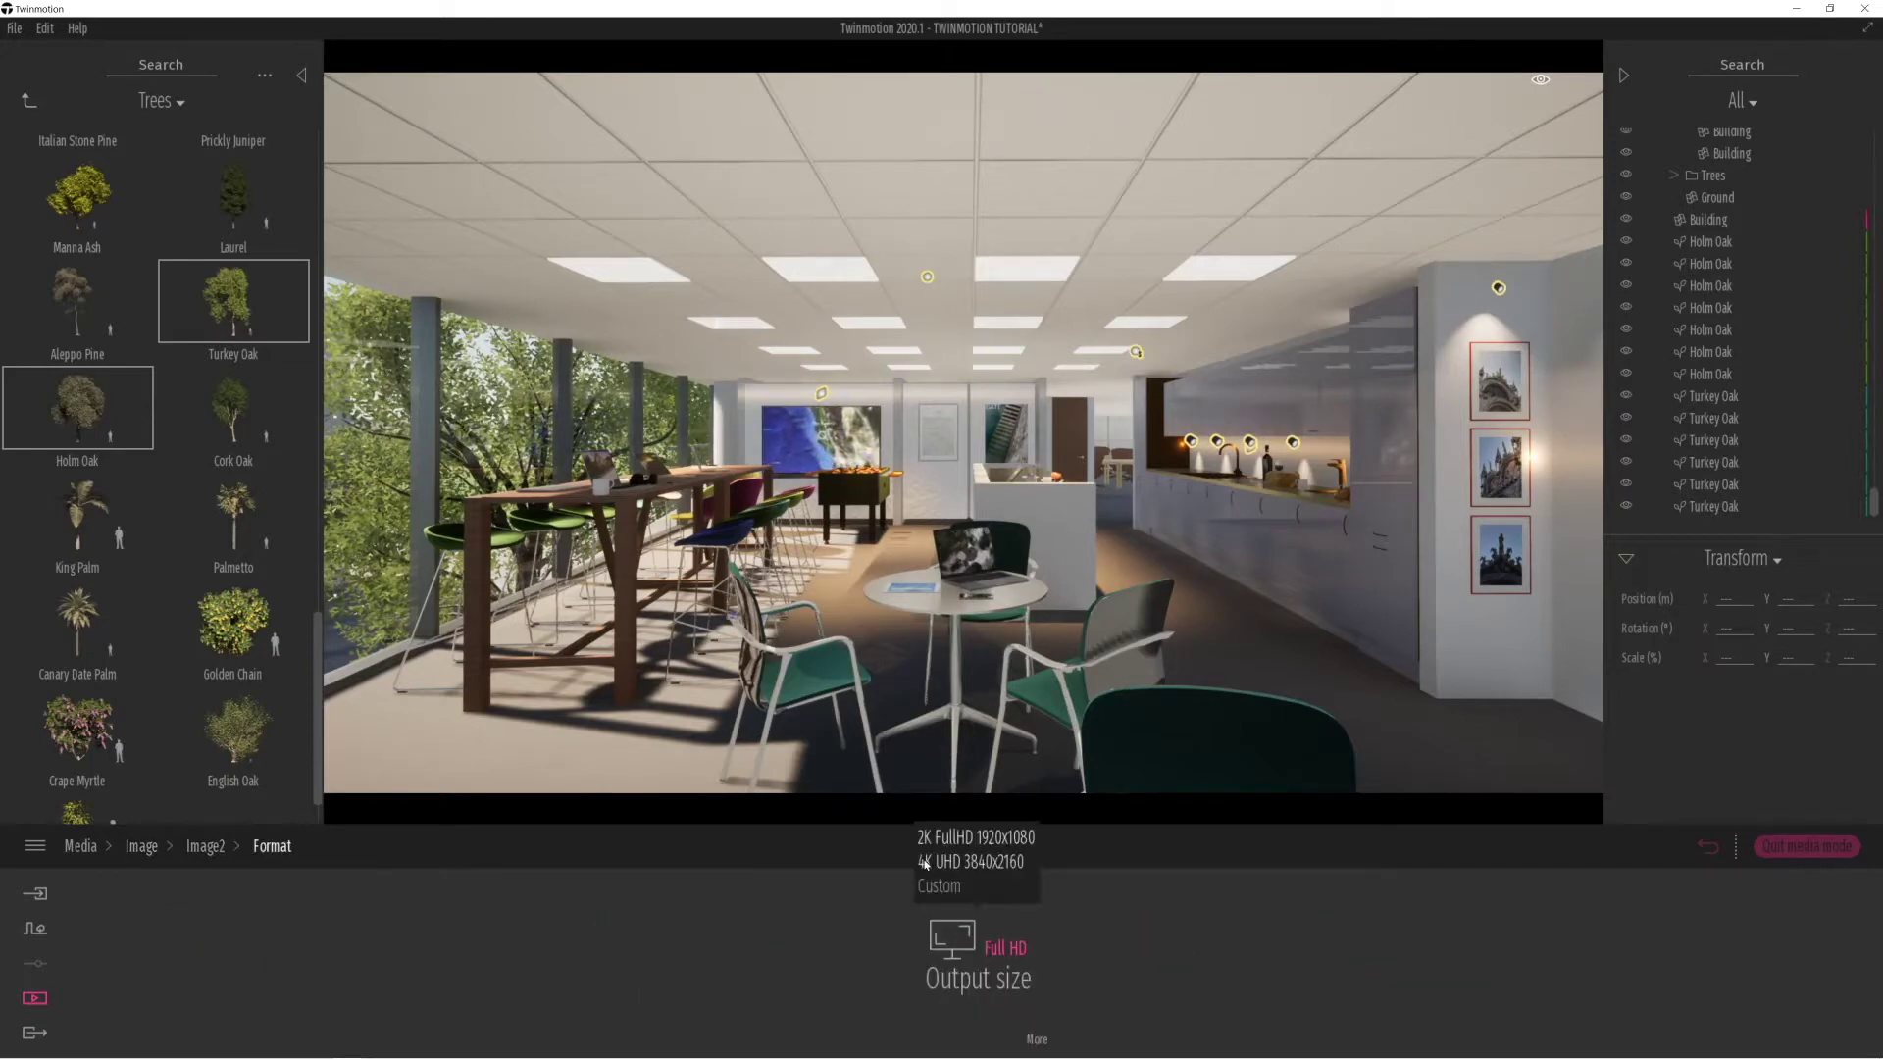
pyautogui.click(970, 862)
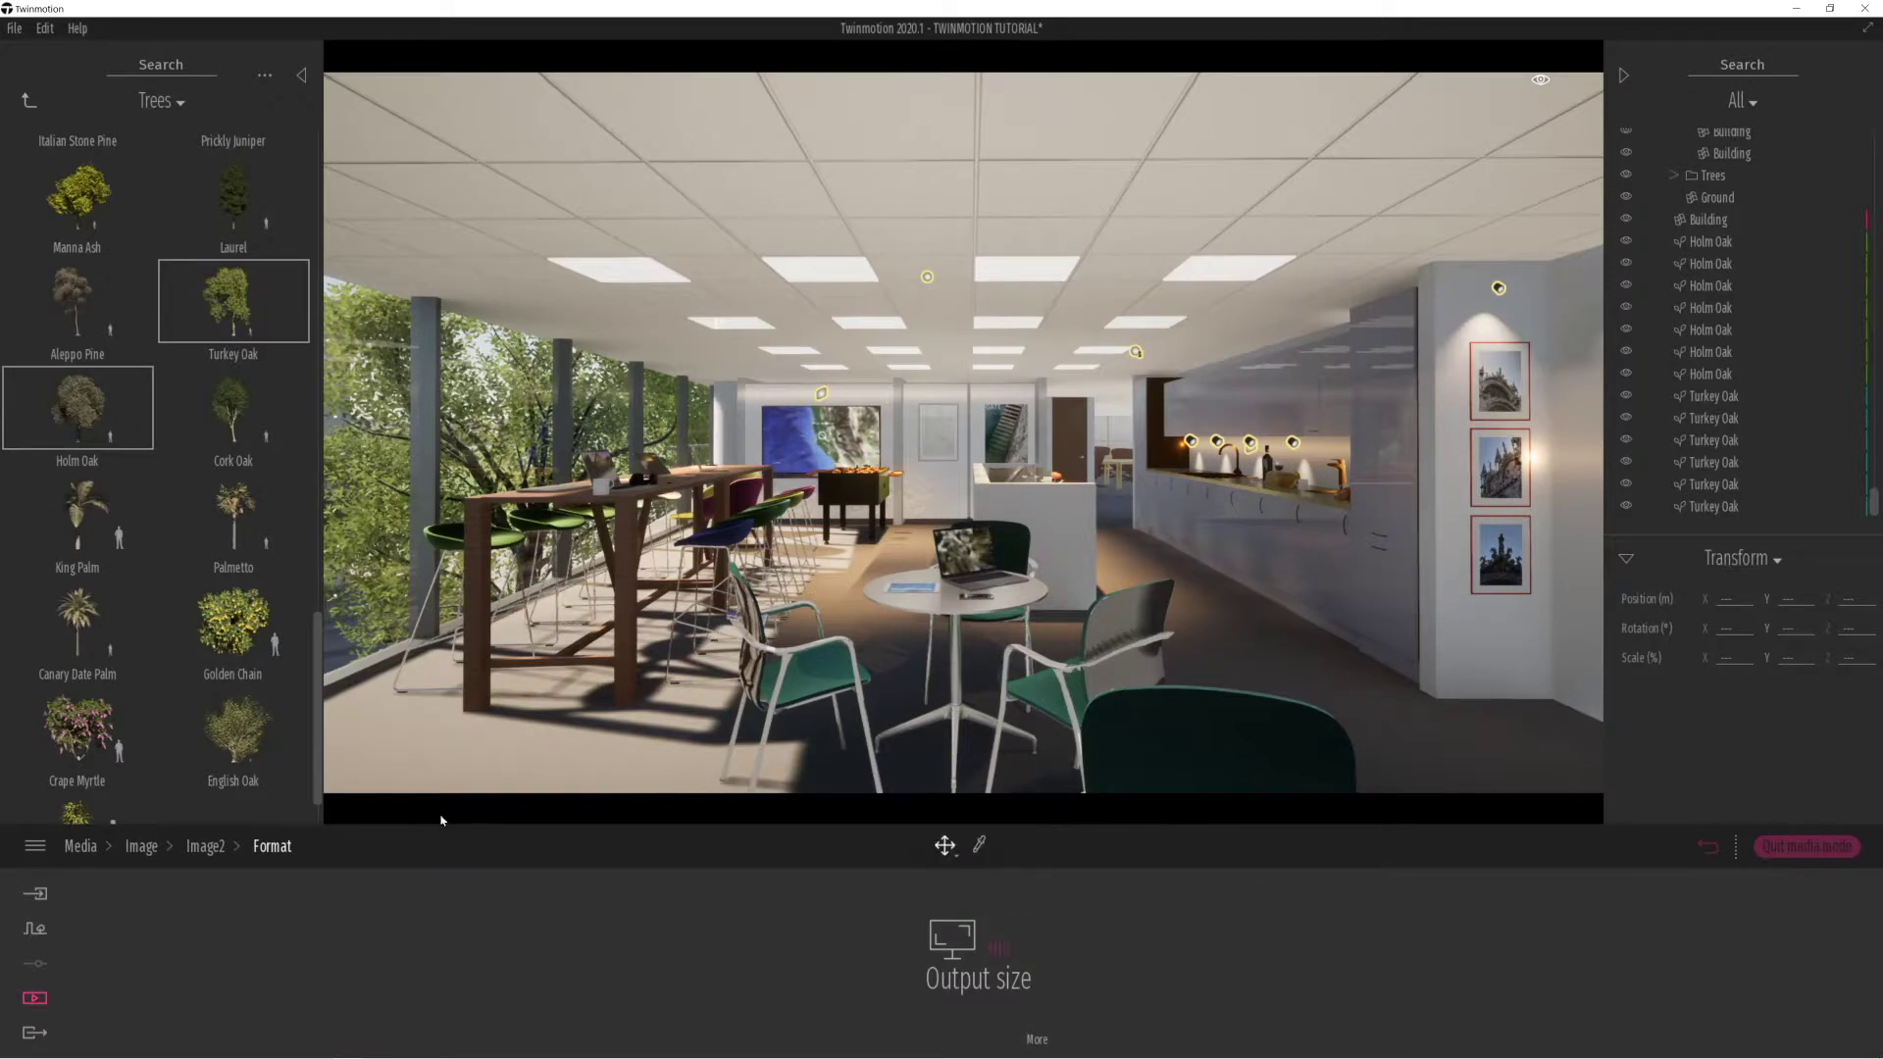
pyautogui.click(208, 847)
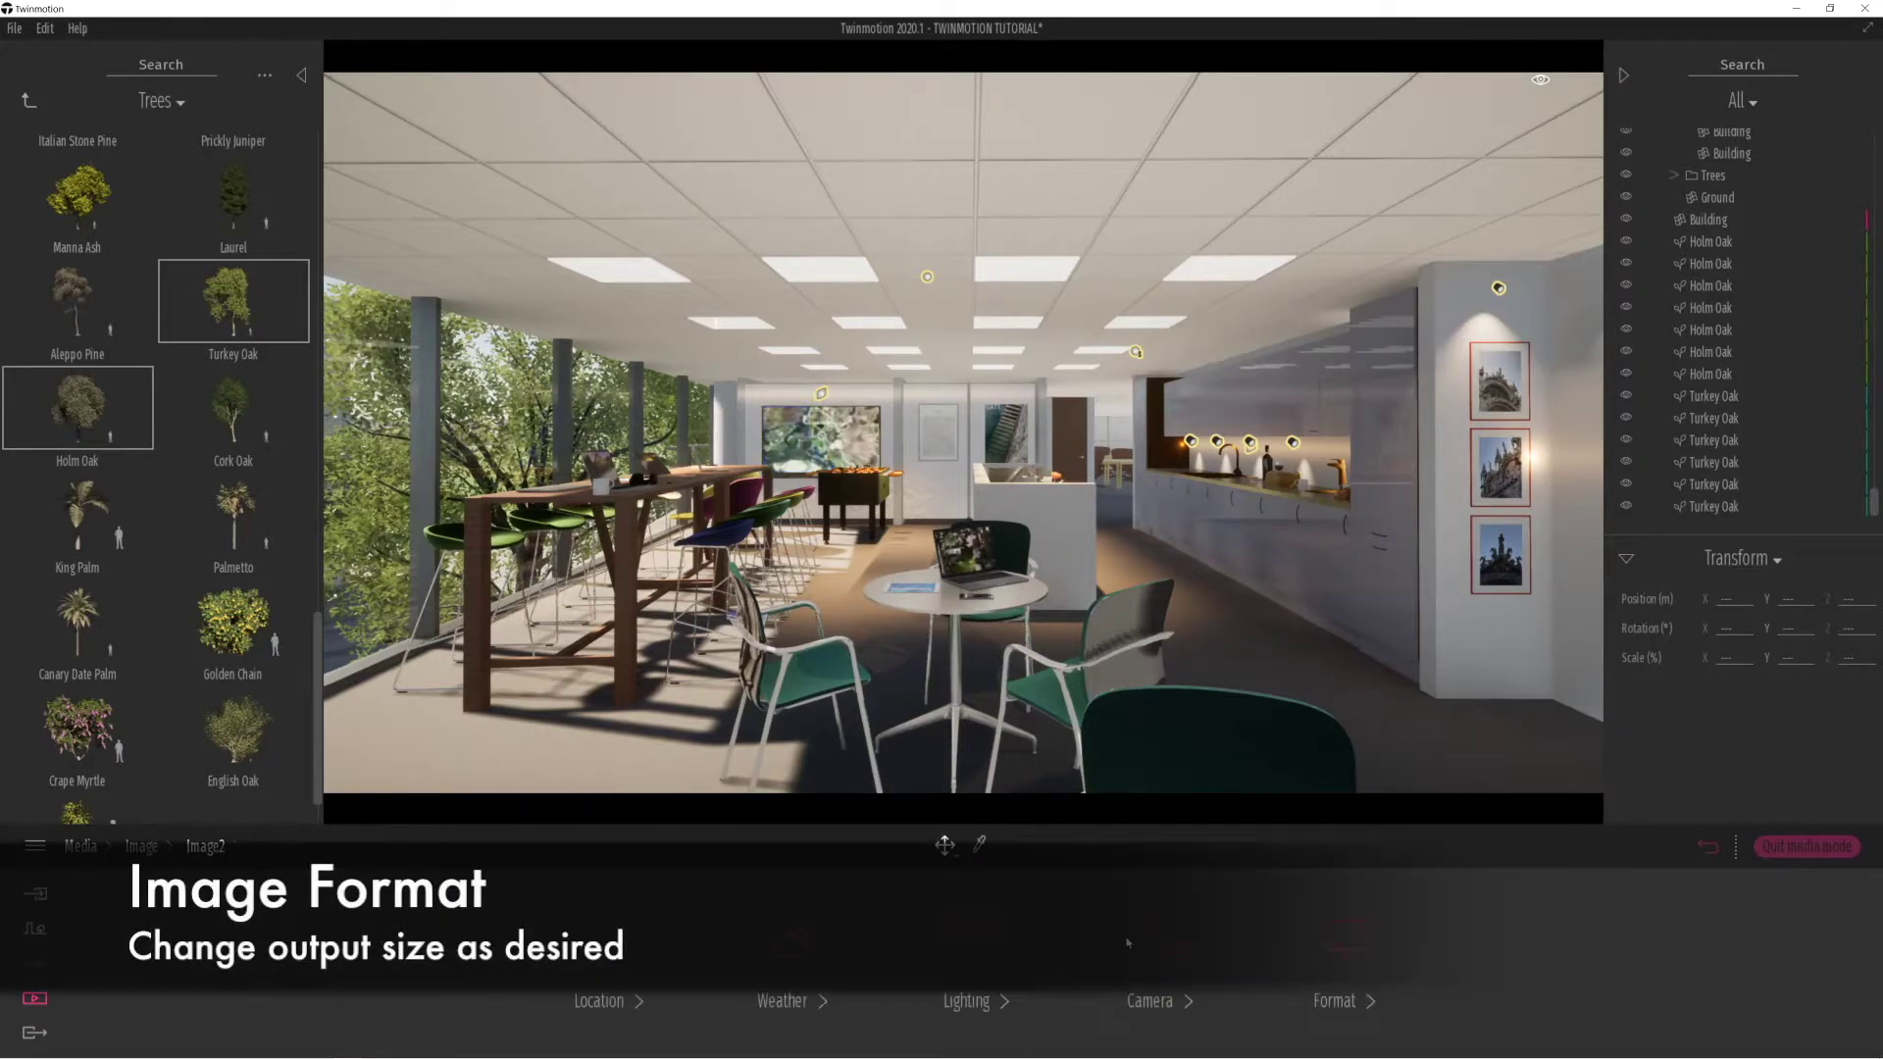
# Turn on parallelism and set vignetting to 12% in Image2's camera settings.
pyautogui.click(1165, 947)
pyautogui.click(807, 947)
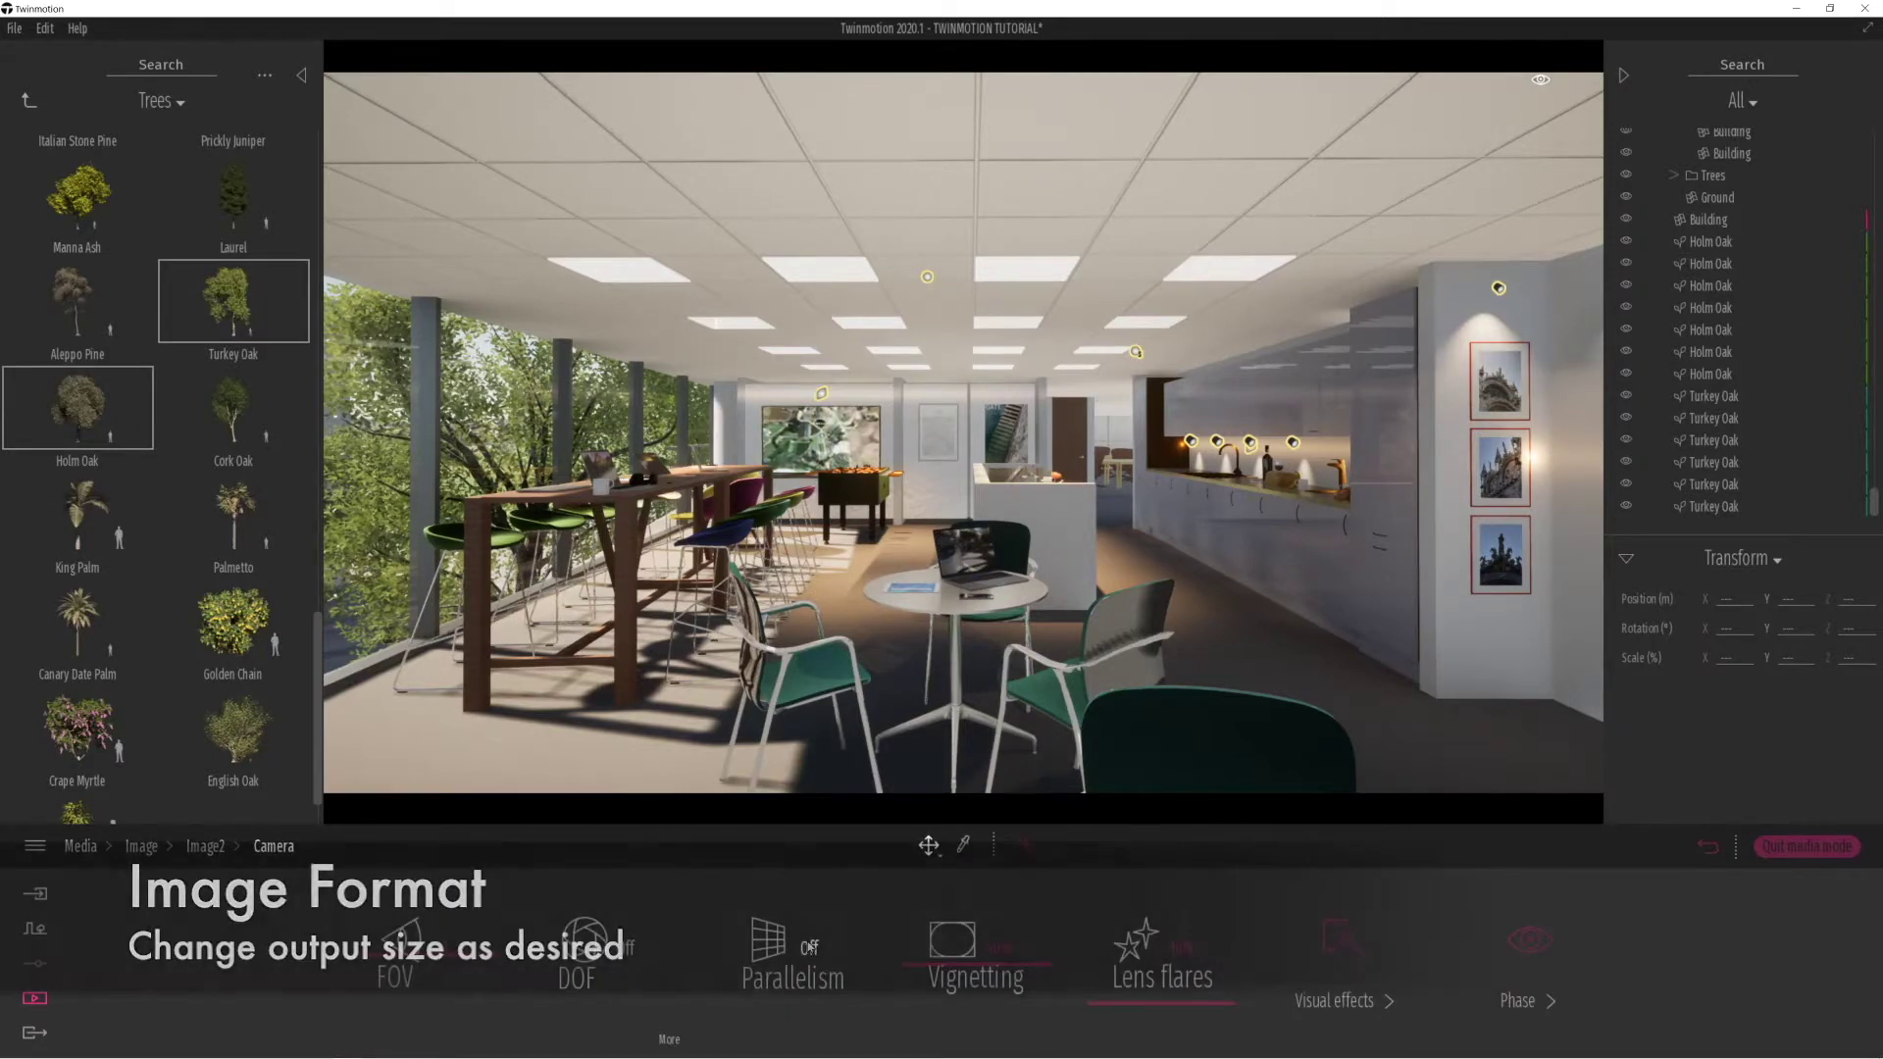
pyautogui.moveTo(925, 966)
pyautogui.mouseDown()
pyautogui.moveTo(928, 1031)
pyautogui.moveTo(918, 879)
pyautogui.moveTo(948, 1048)
pyautogui.moveTo(929, 1004)
pyautogui.mouseUp()
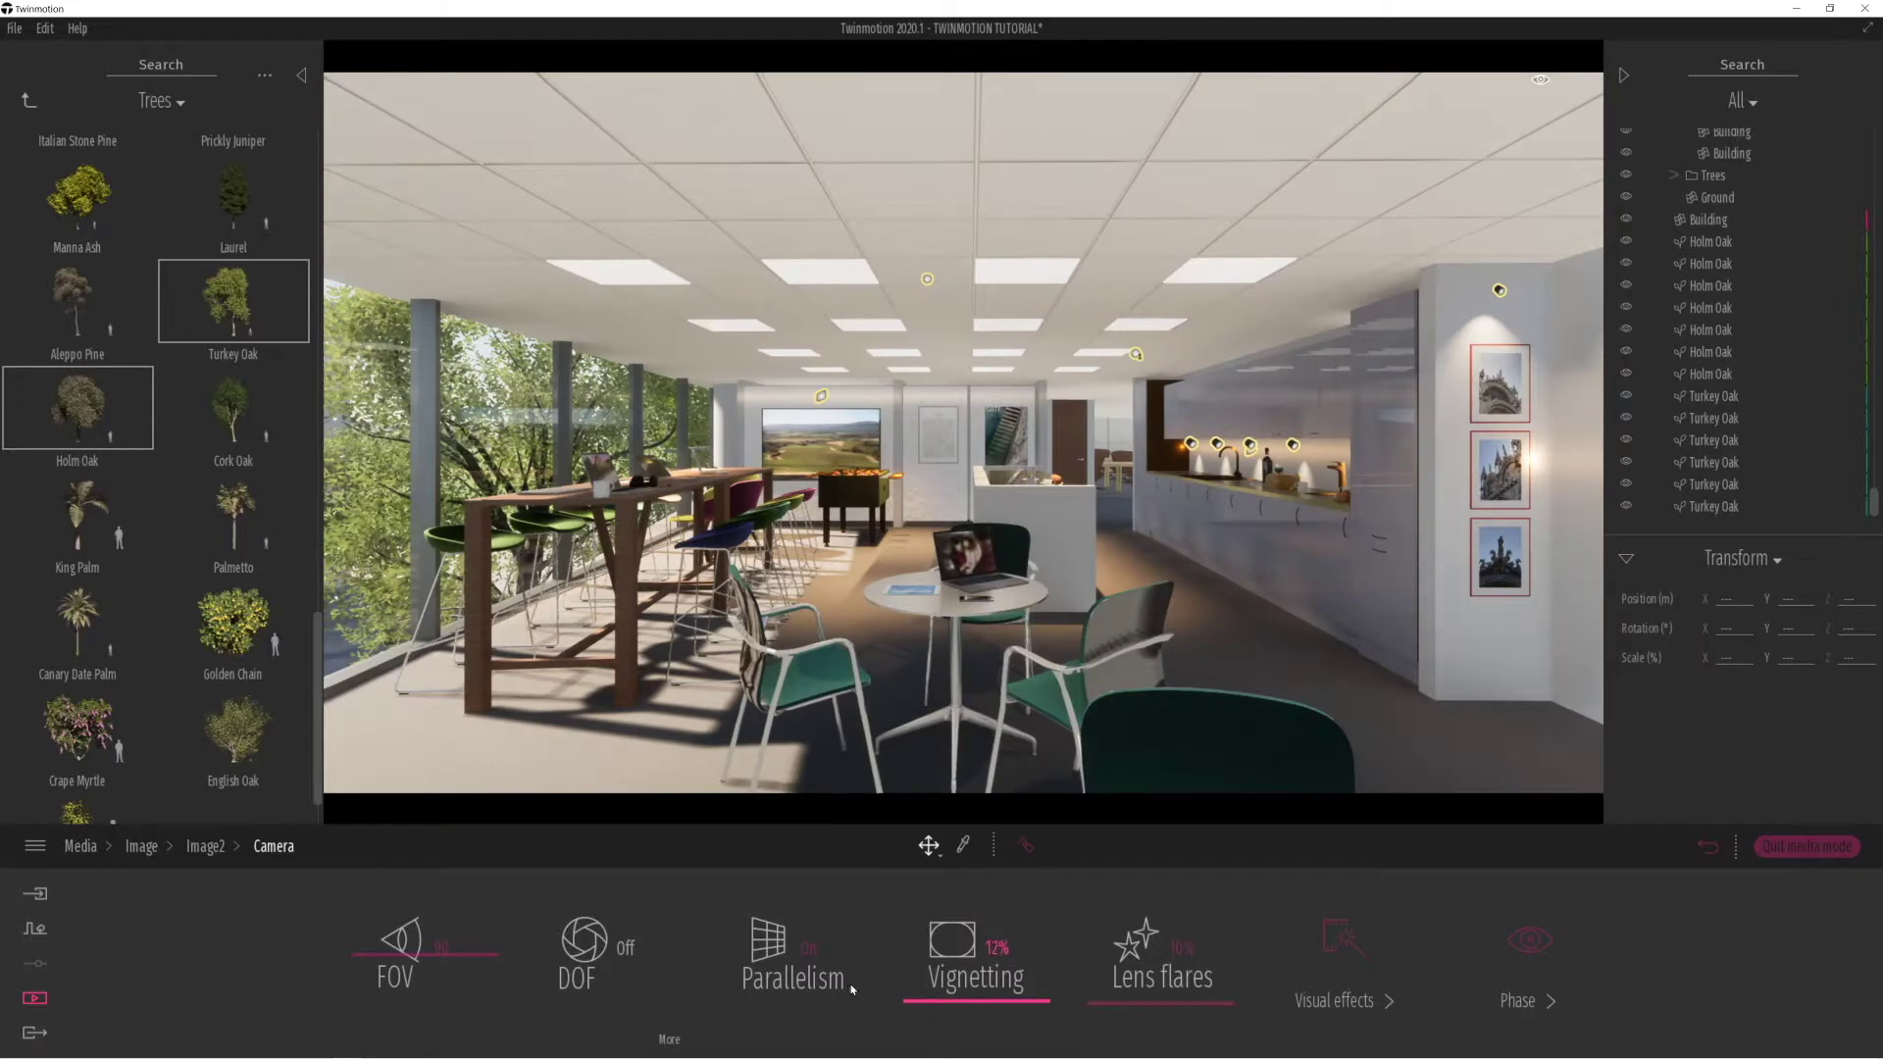
# Enable depth of field for Image2 with the focal point on the laptop, and return to the image list.
pyautogui.click(623, 948)
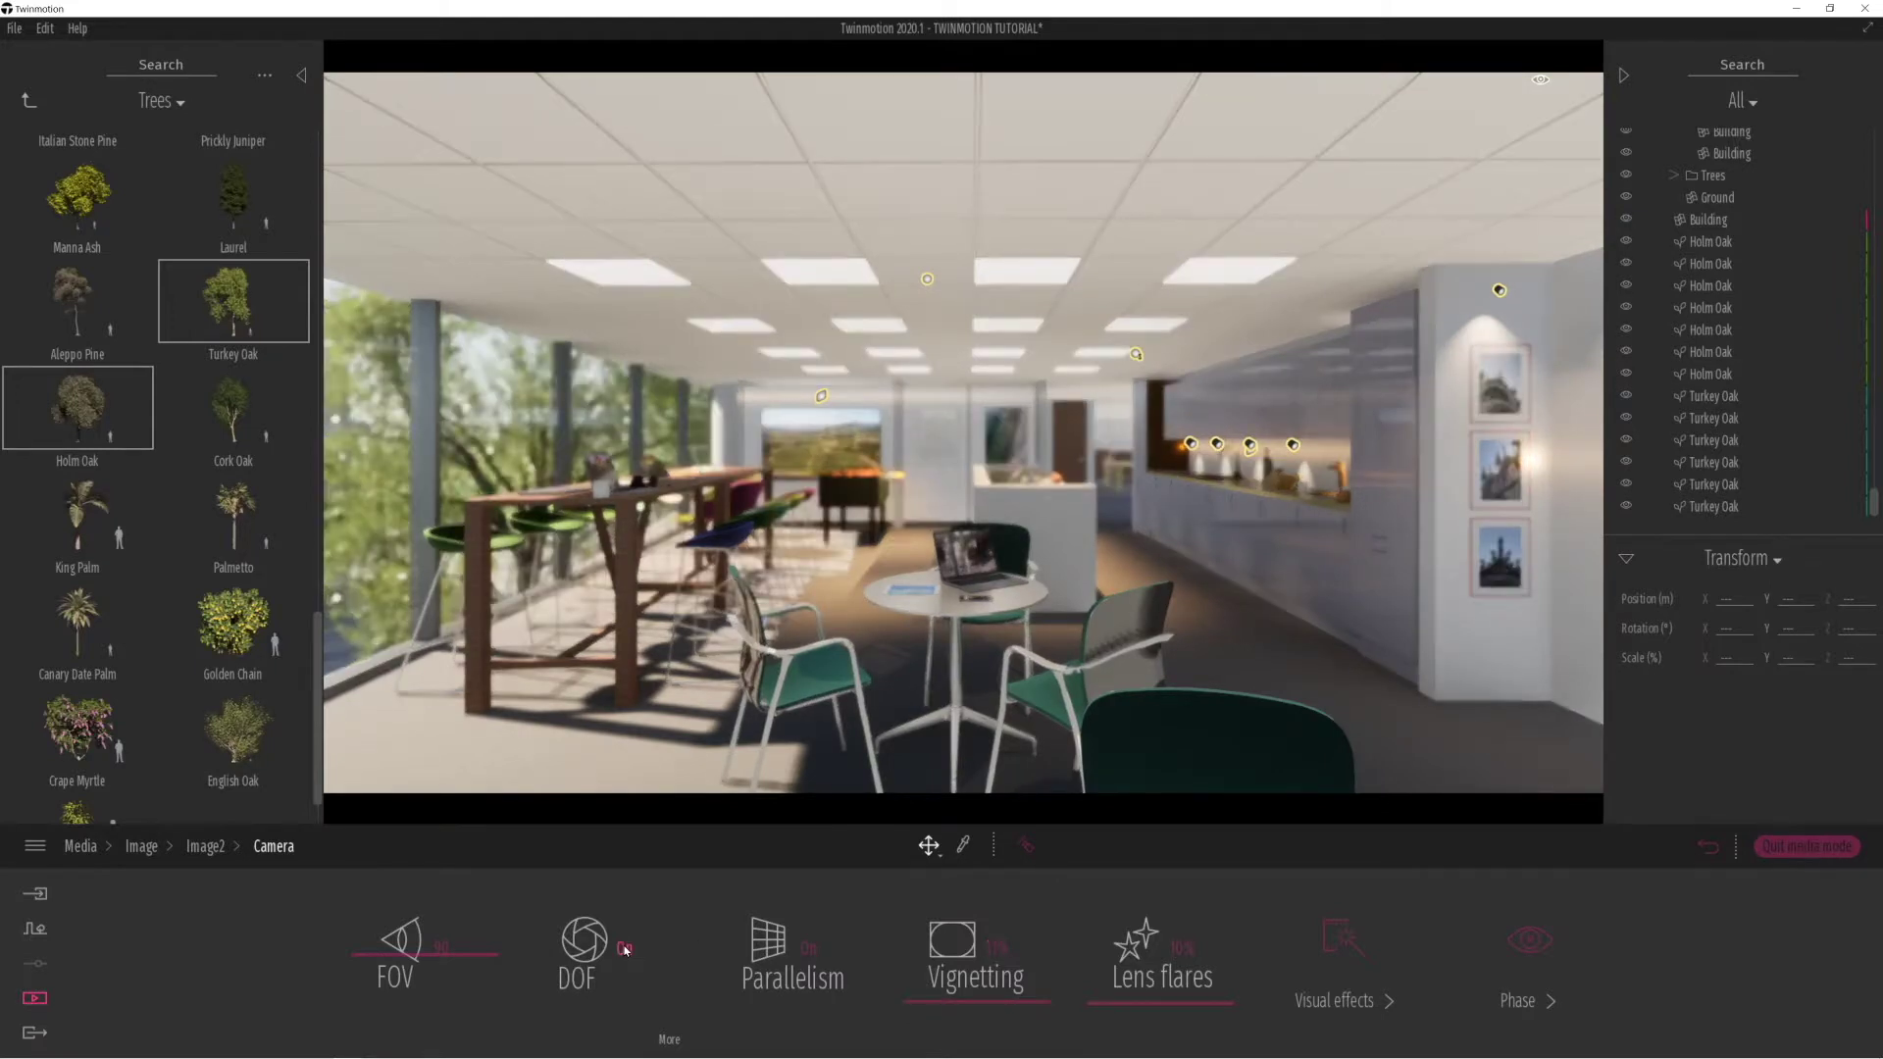
pyautogui.click(669, 1039)
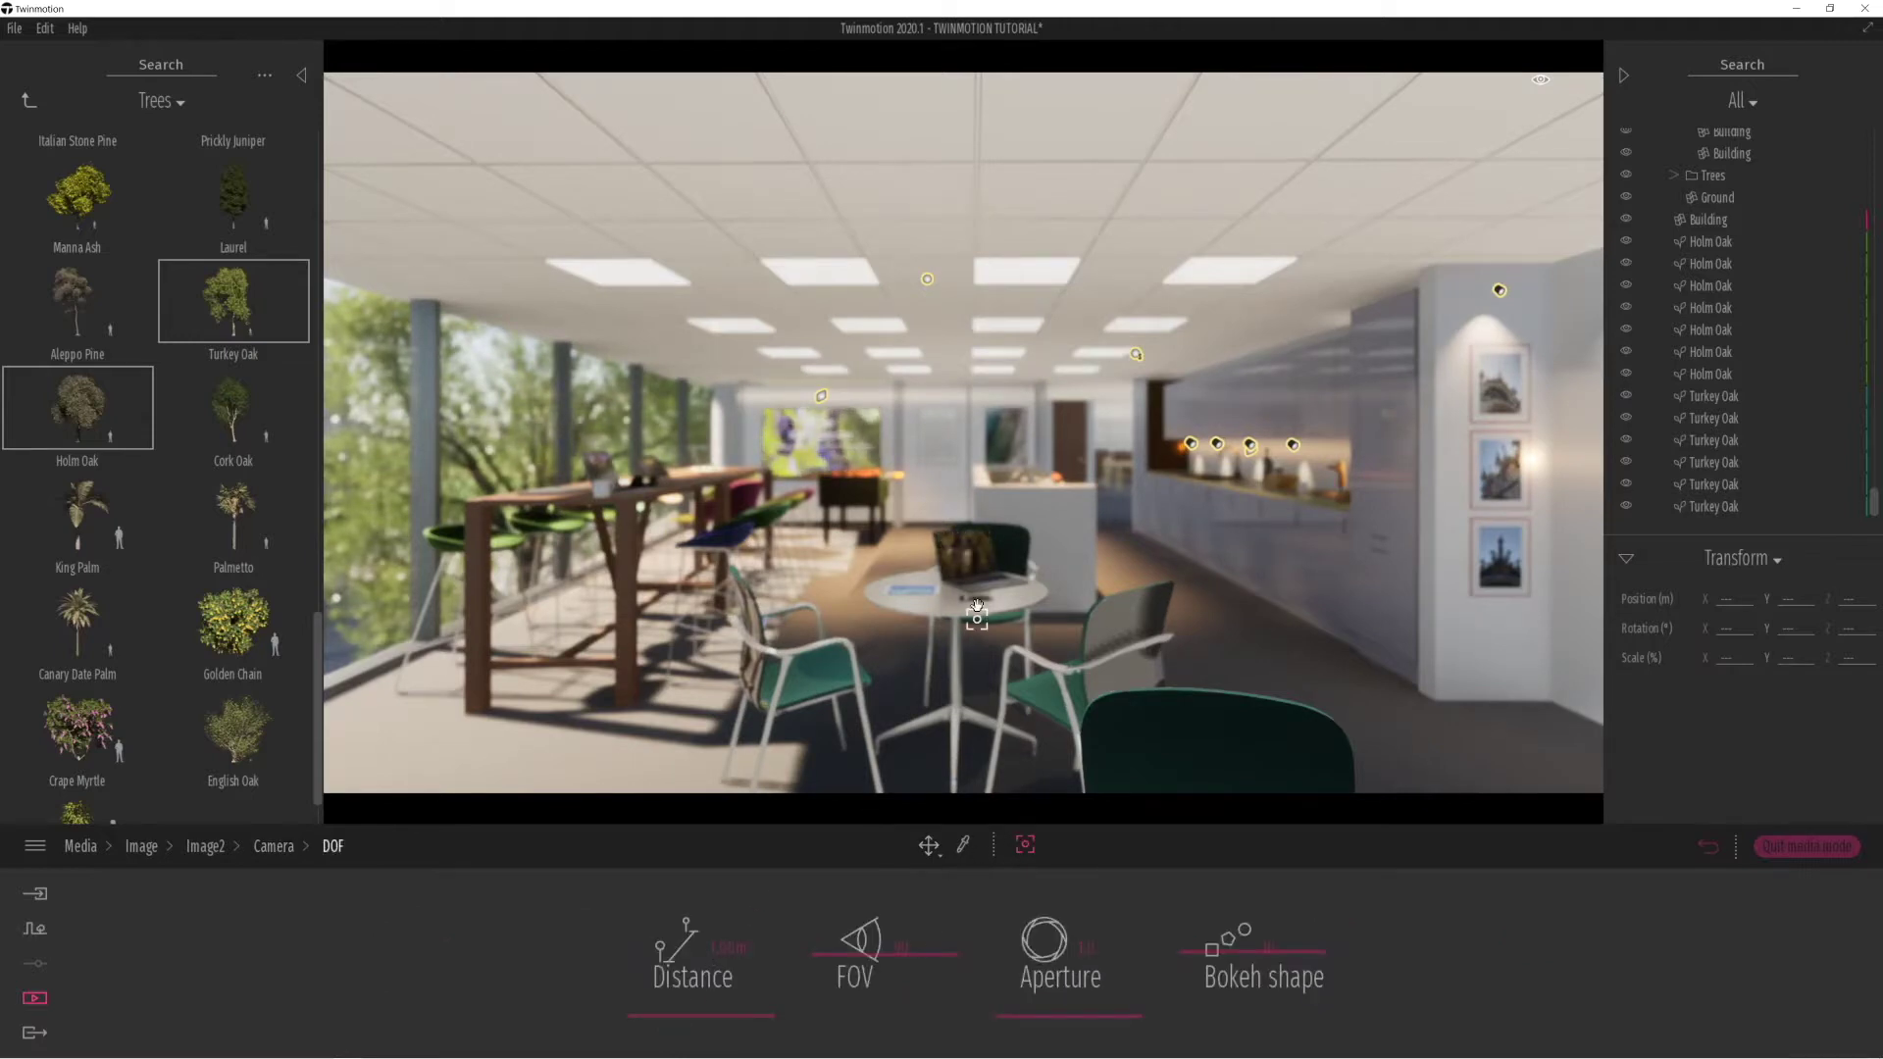
pyautogui.click(964, 552)
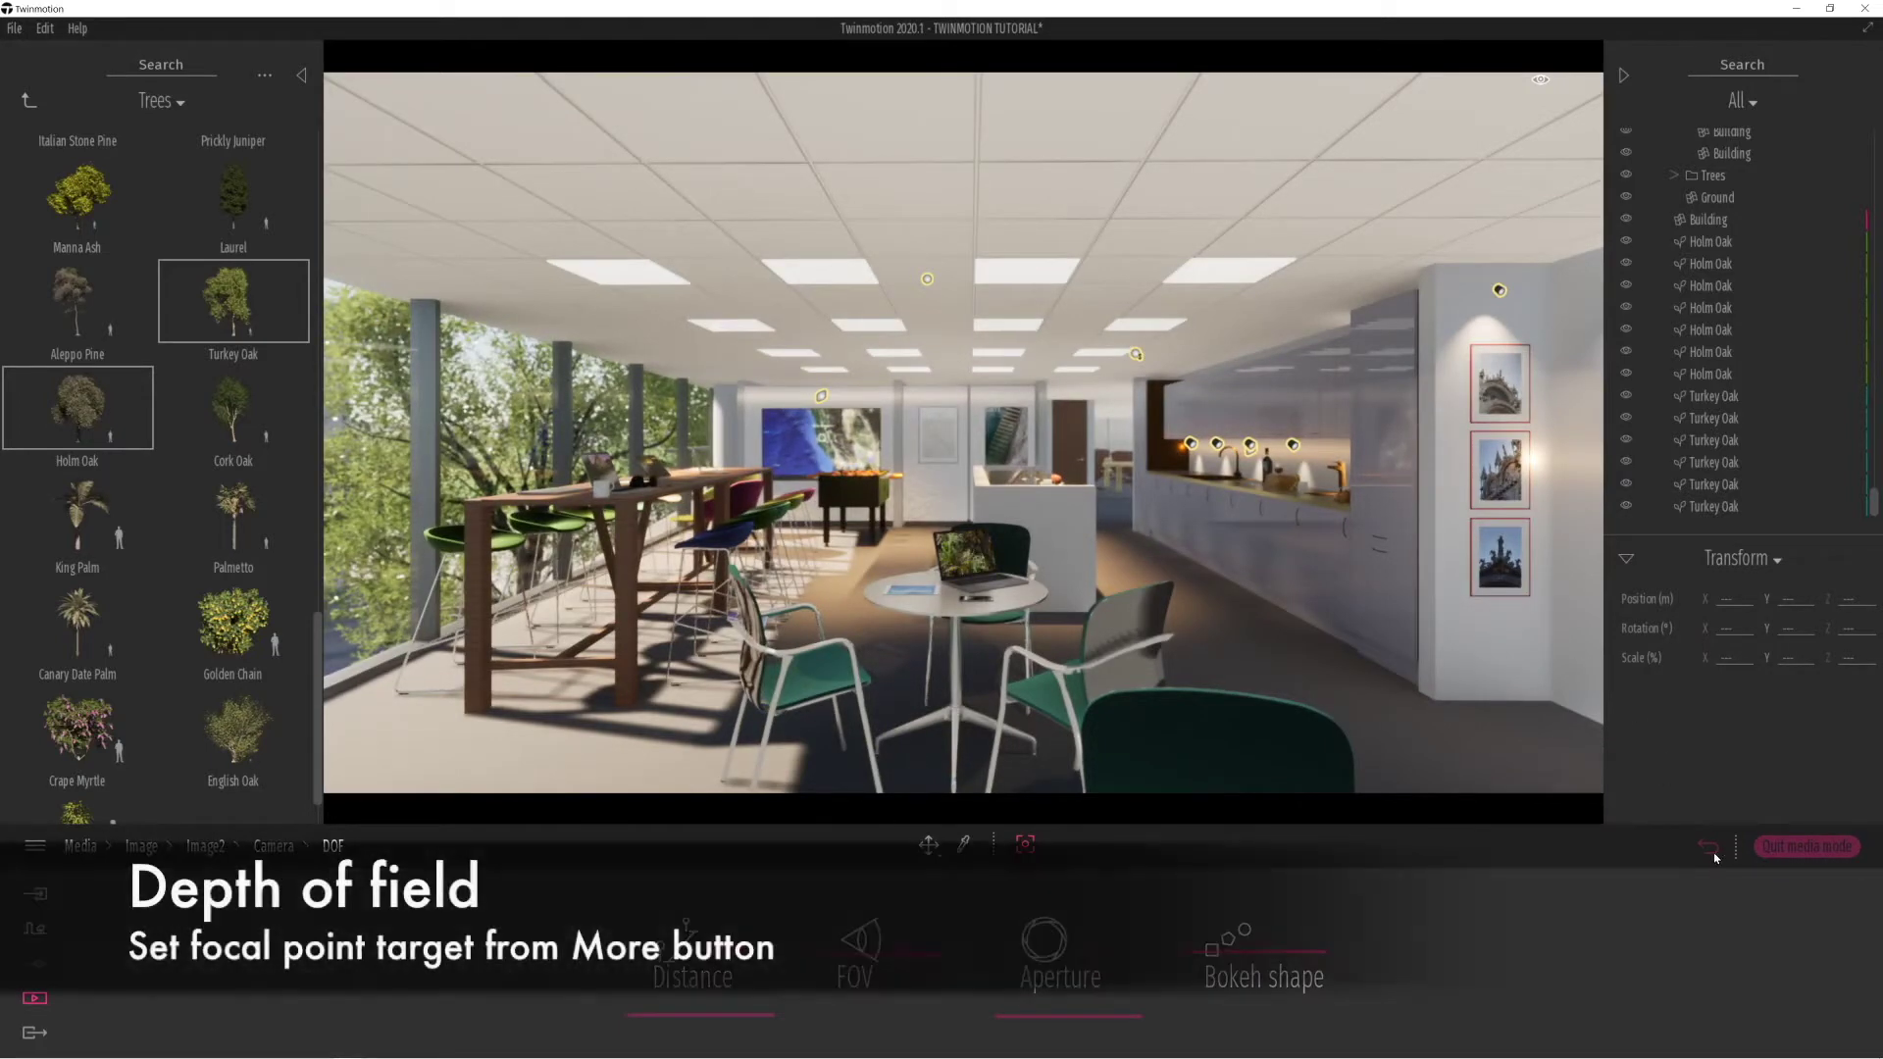
pyautogui.click(1708, 844)
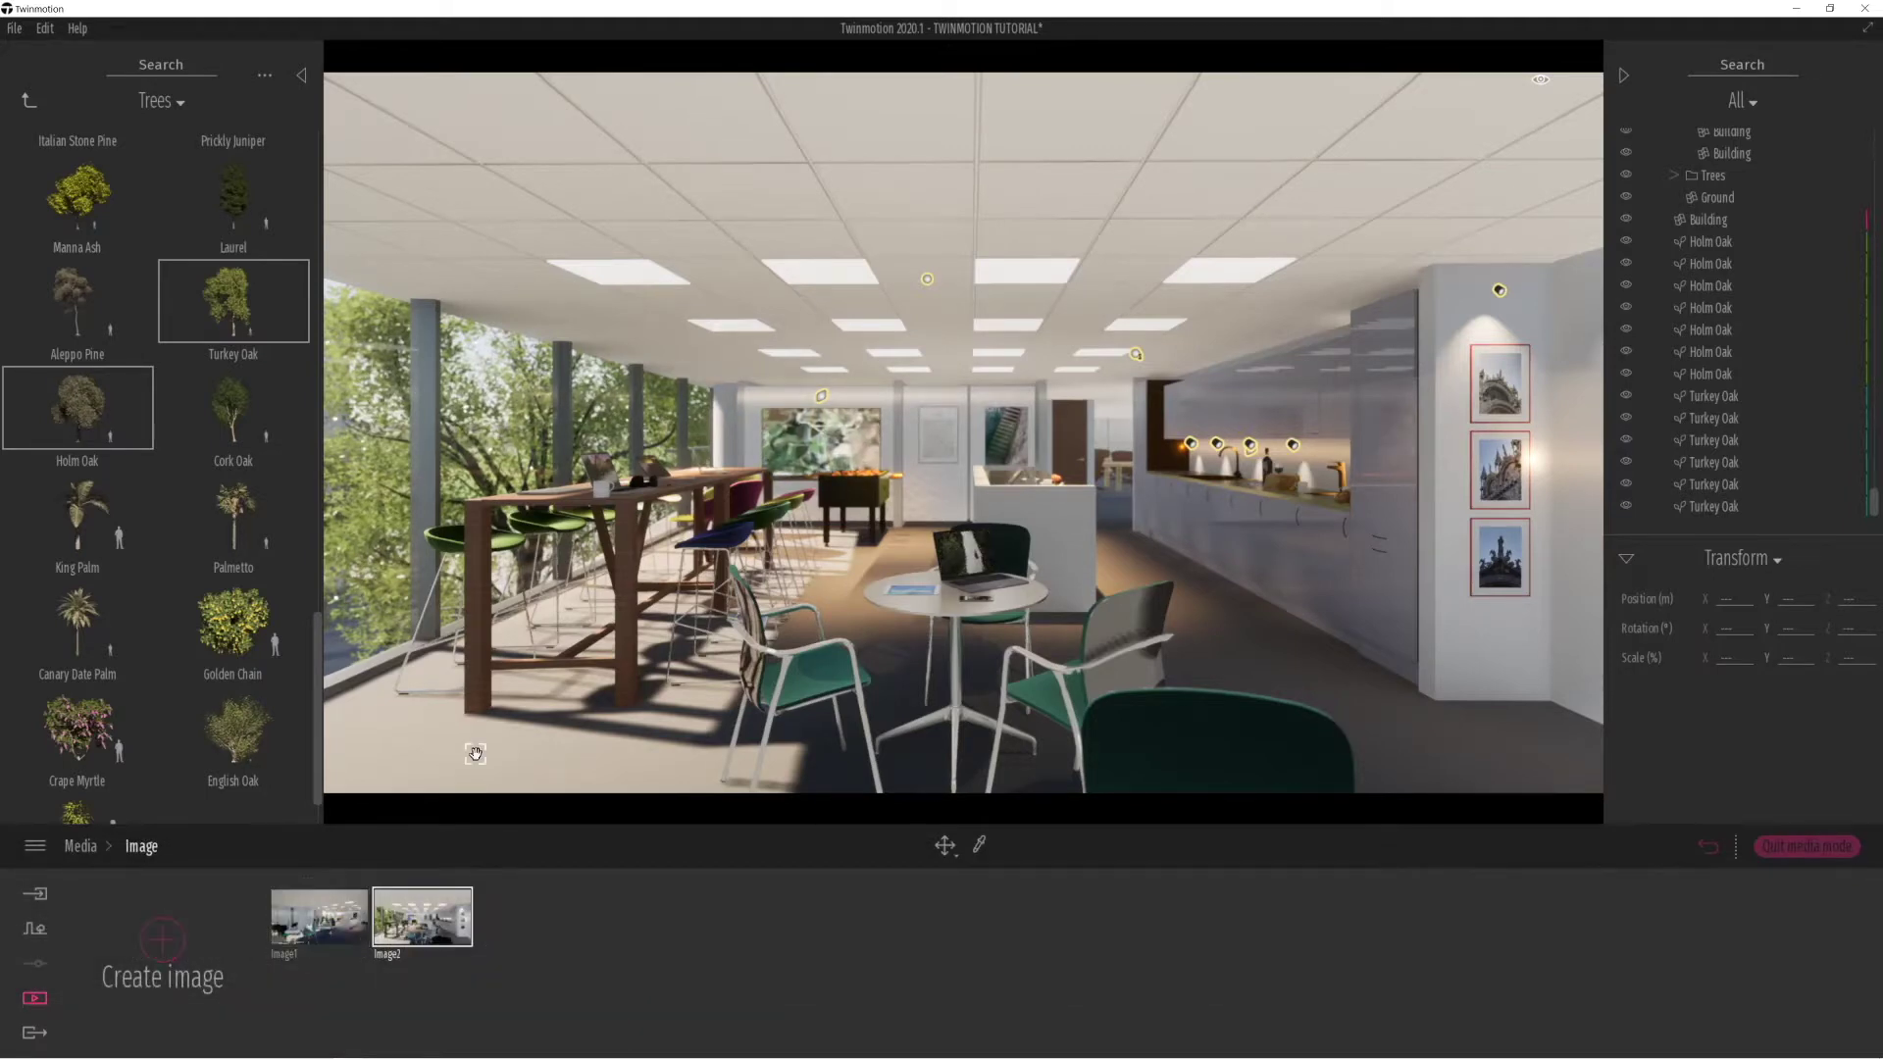
# Create another image from a closer viewpoint looking along the wooden high table towards the kitchen island.
pyautogui.press('Left')
pyautogui.press('Right')
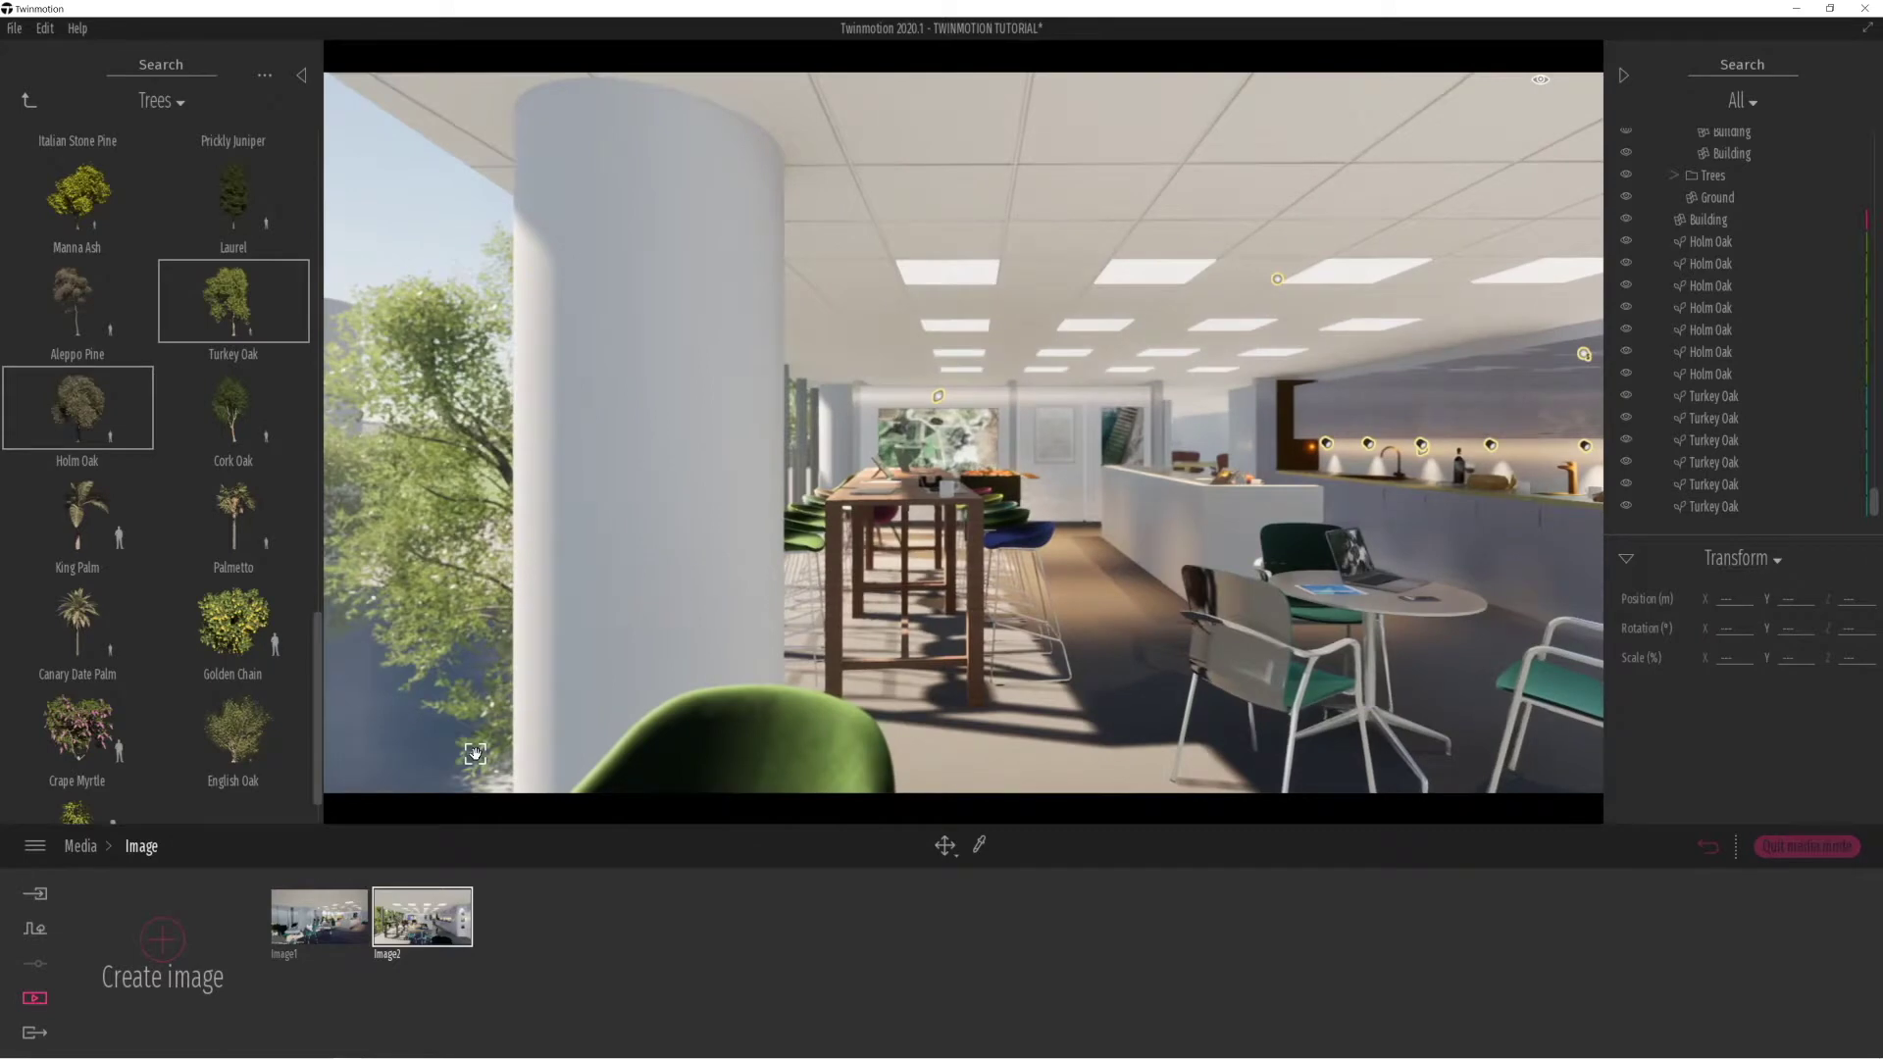
pyautogui.press('Right')
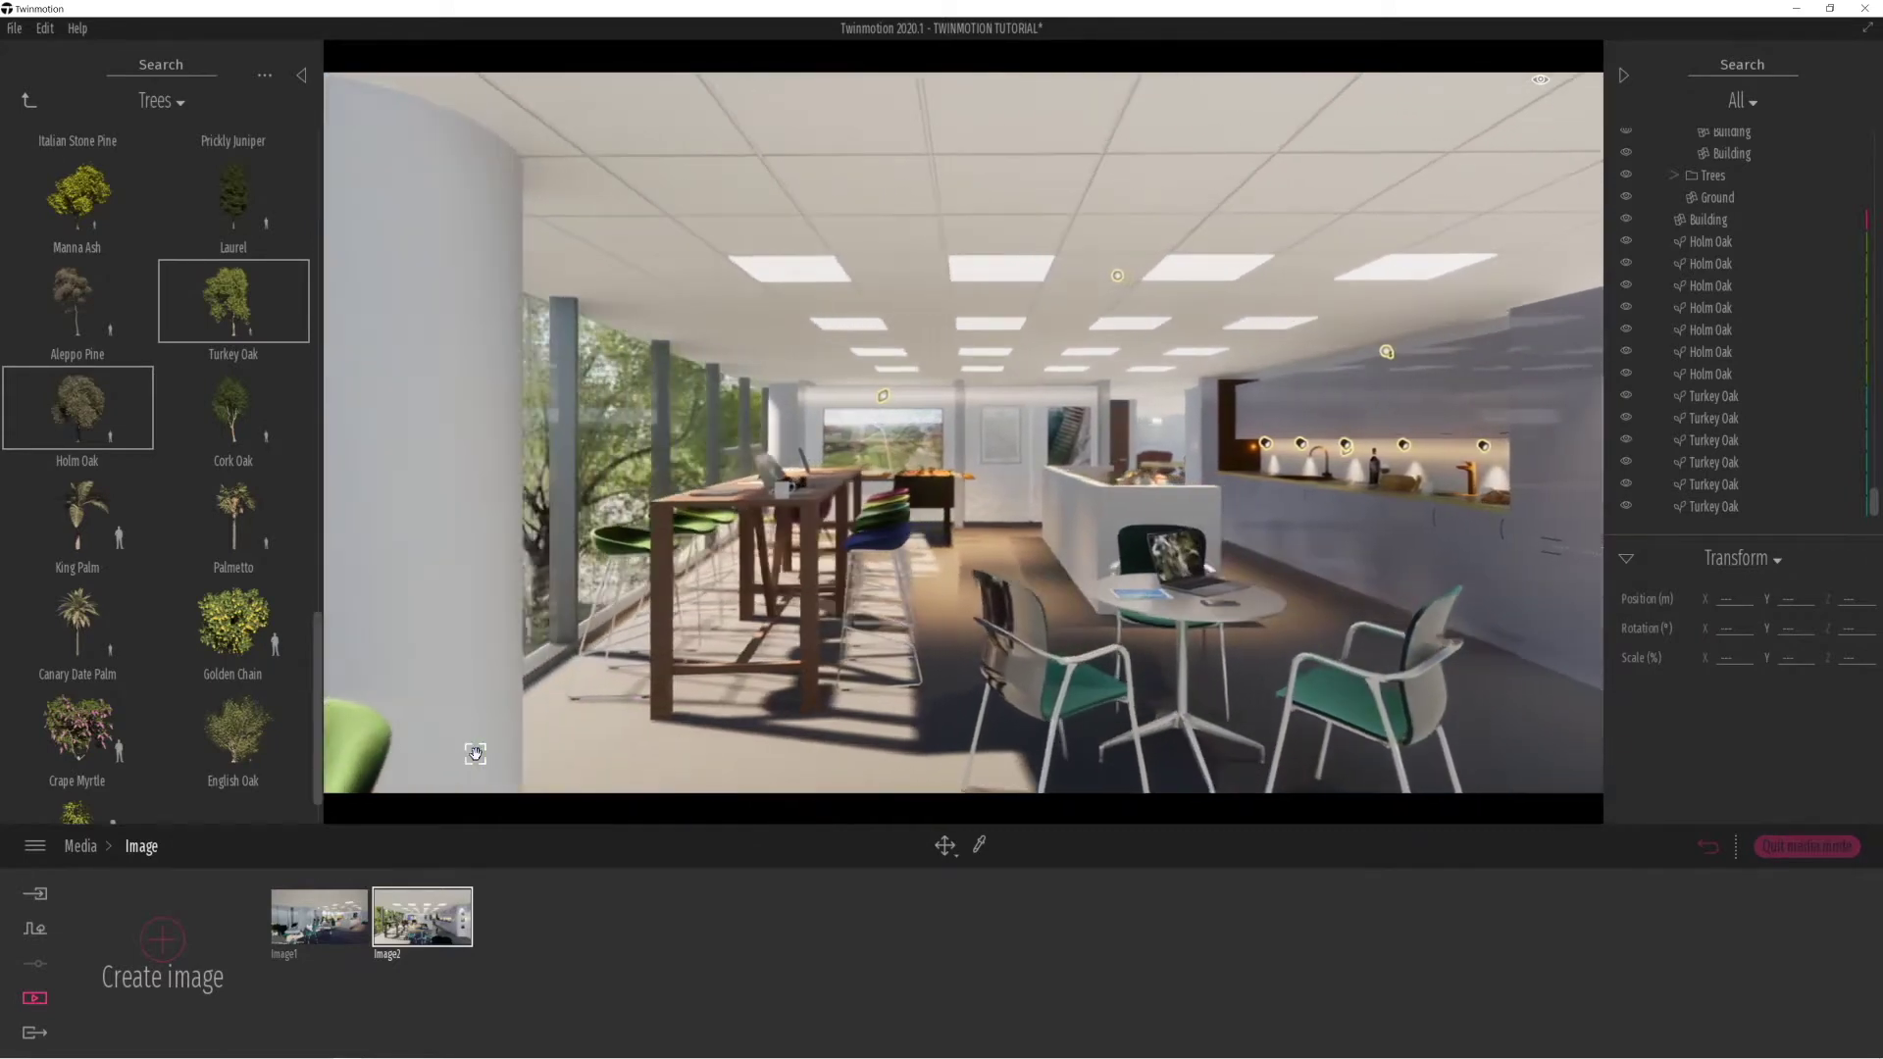
pyautogui.press('Up')
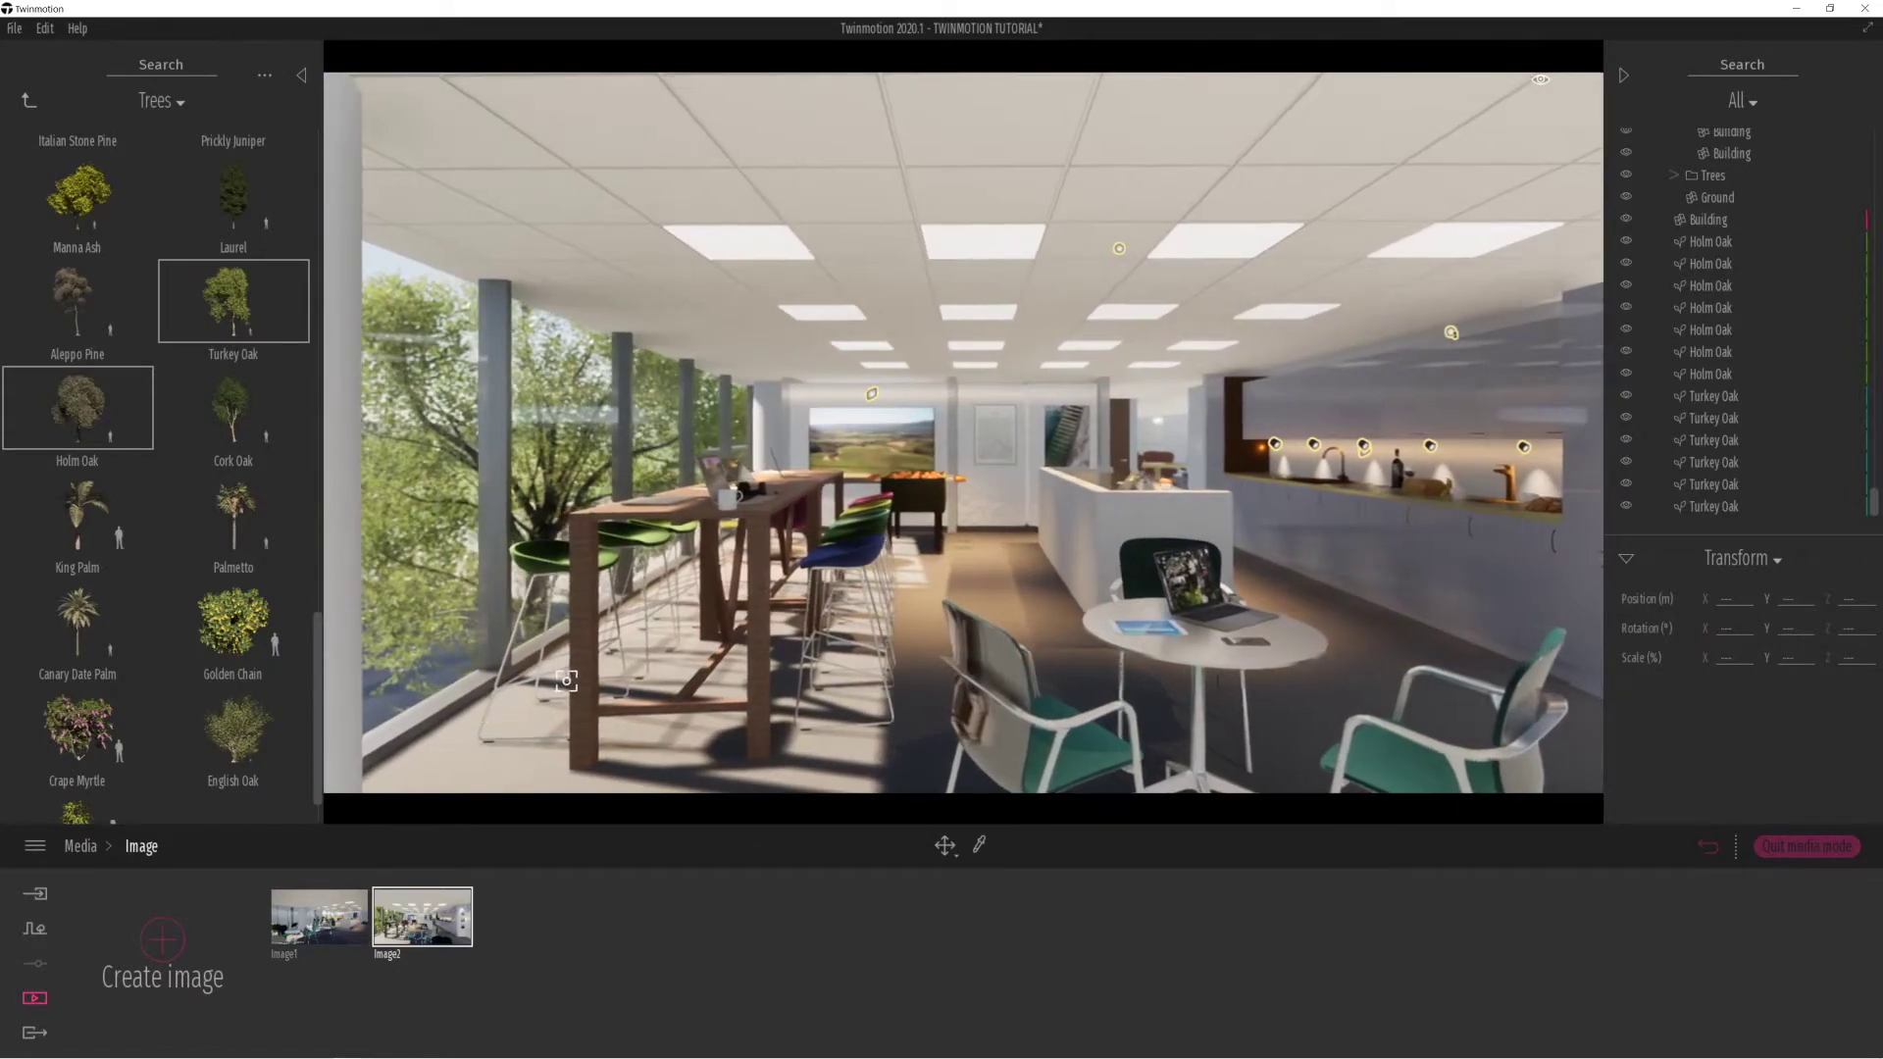
pyautogui.press('Right')
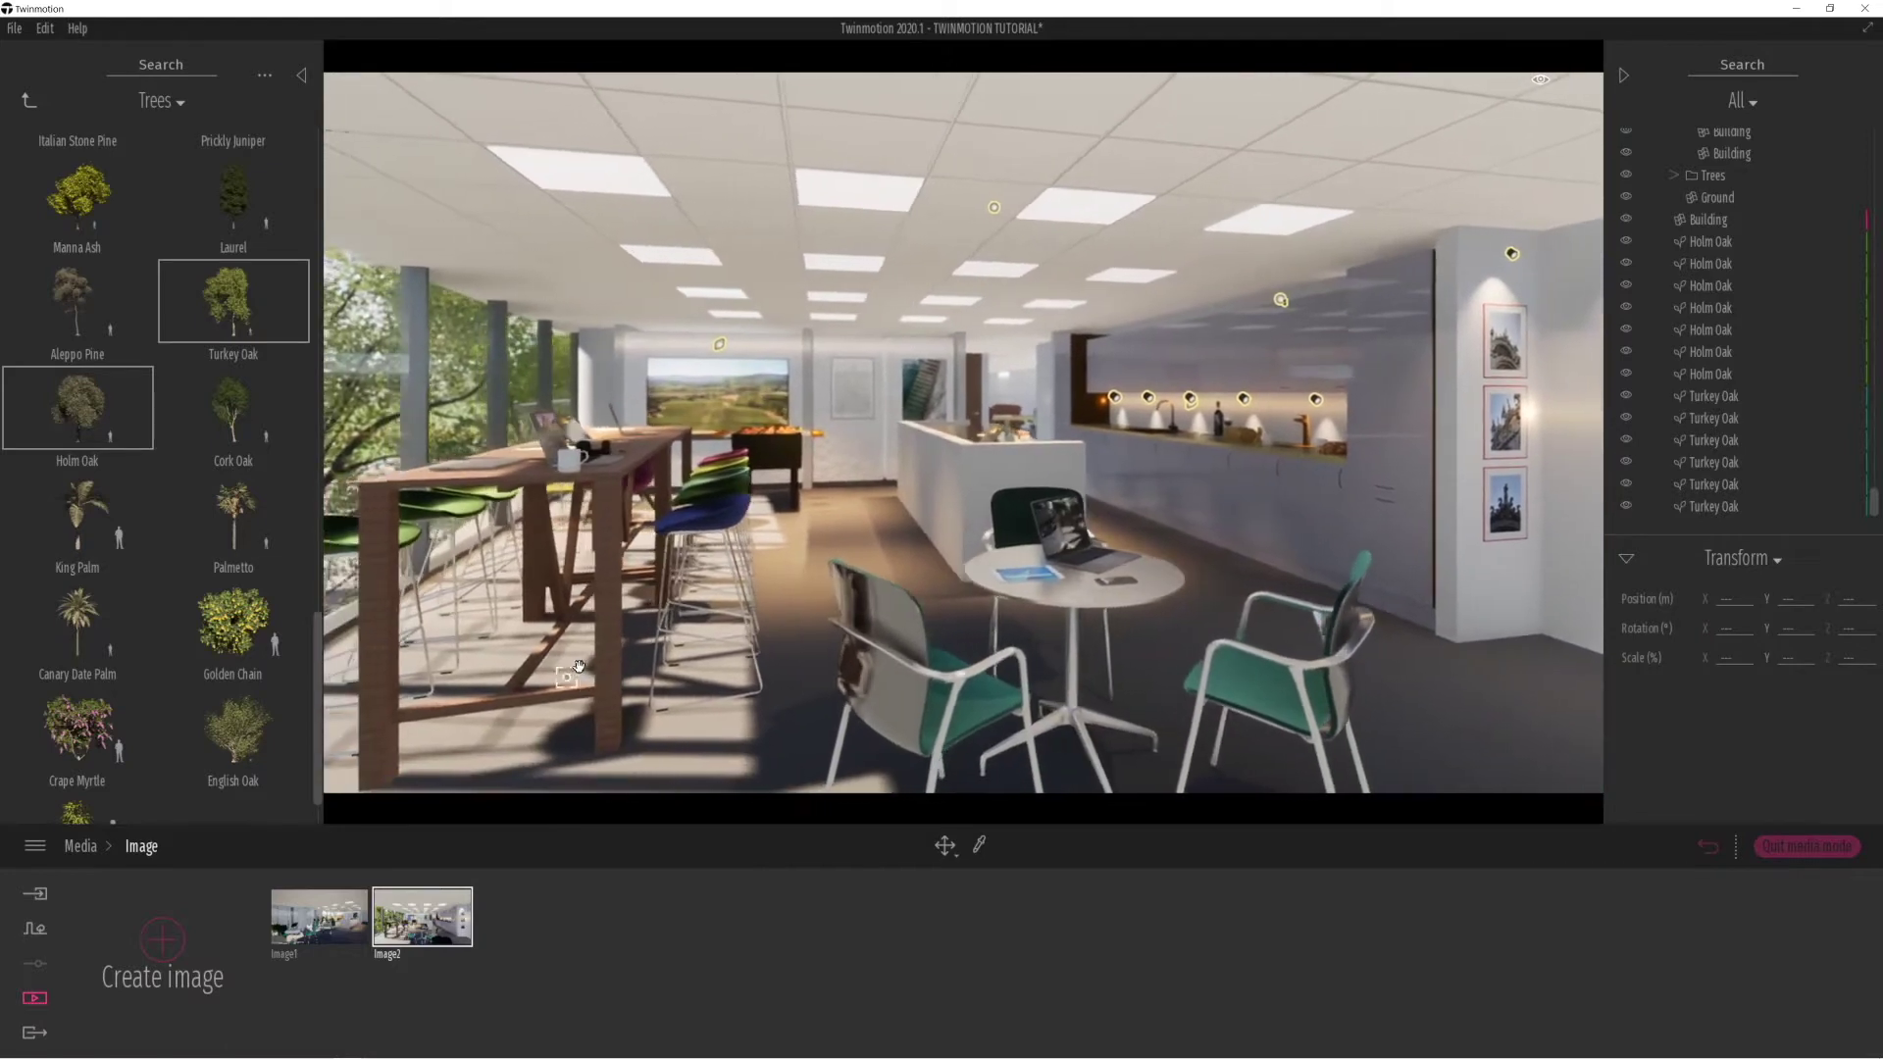
pyautogui.press('Left')
pyautogui.moveTo(576, 668); pyautogui.dragTo(624, 652, button='right')
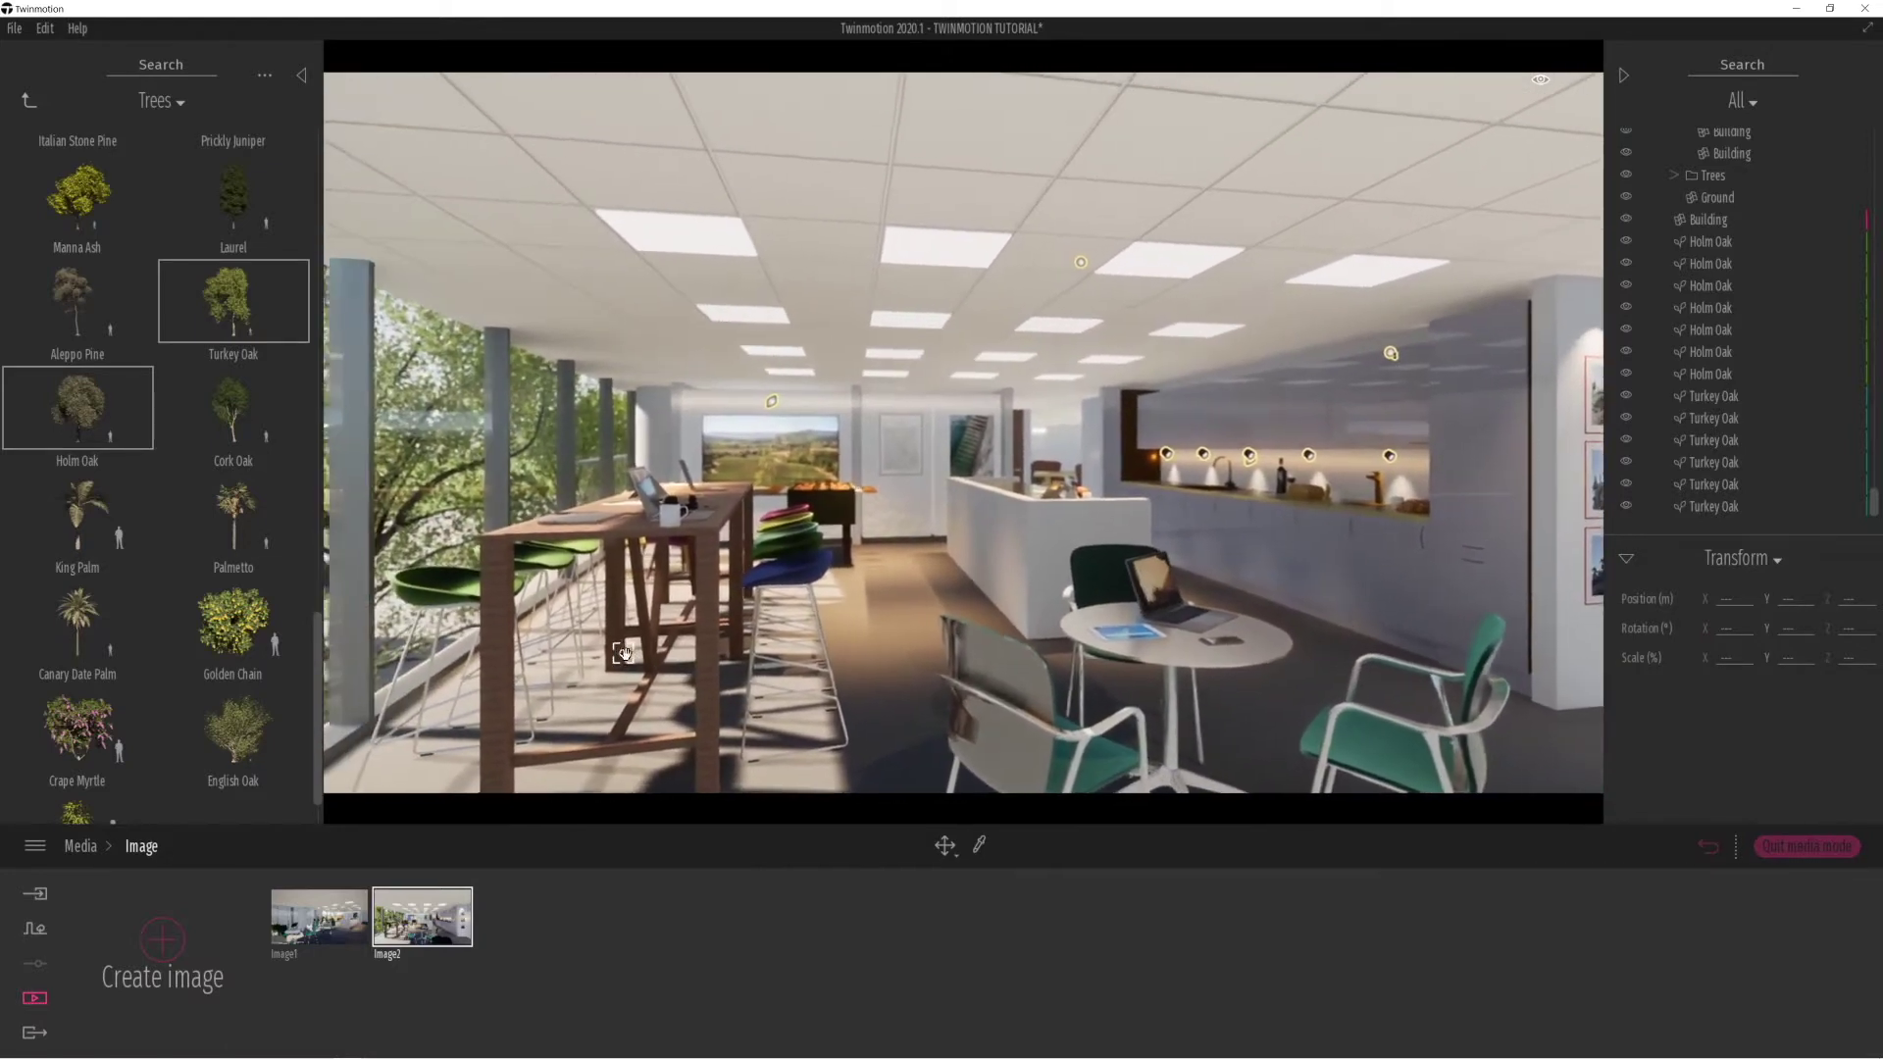
pyautogui.press('Left')
pyautogui.press('Up')
pyautogui.moveTo(659, 680); pyautogui.dragTo(659, 681, button='right')
pyautogui.click(167, 939)
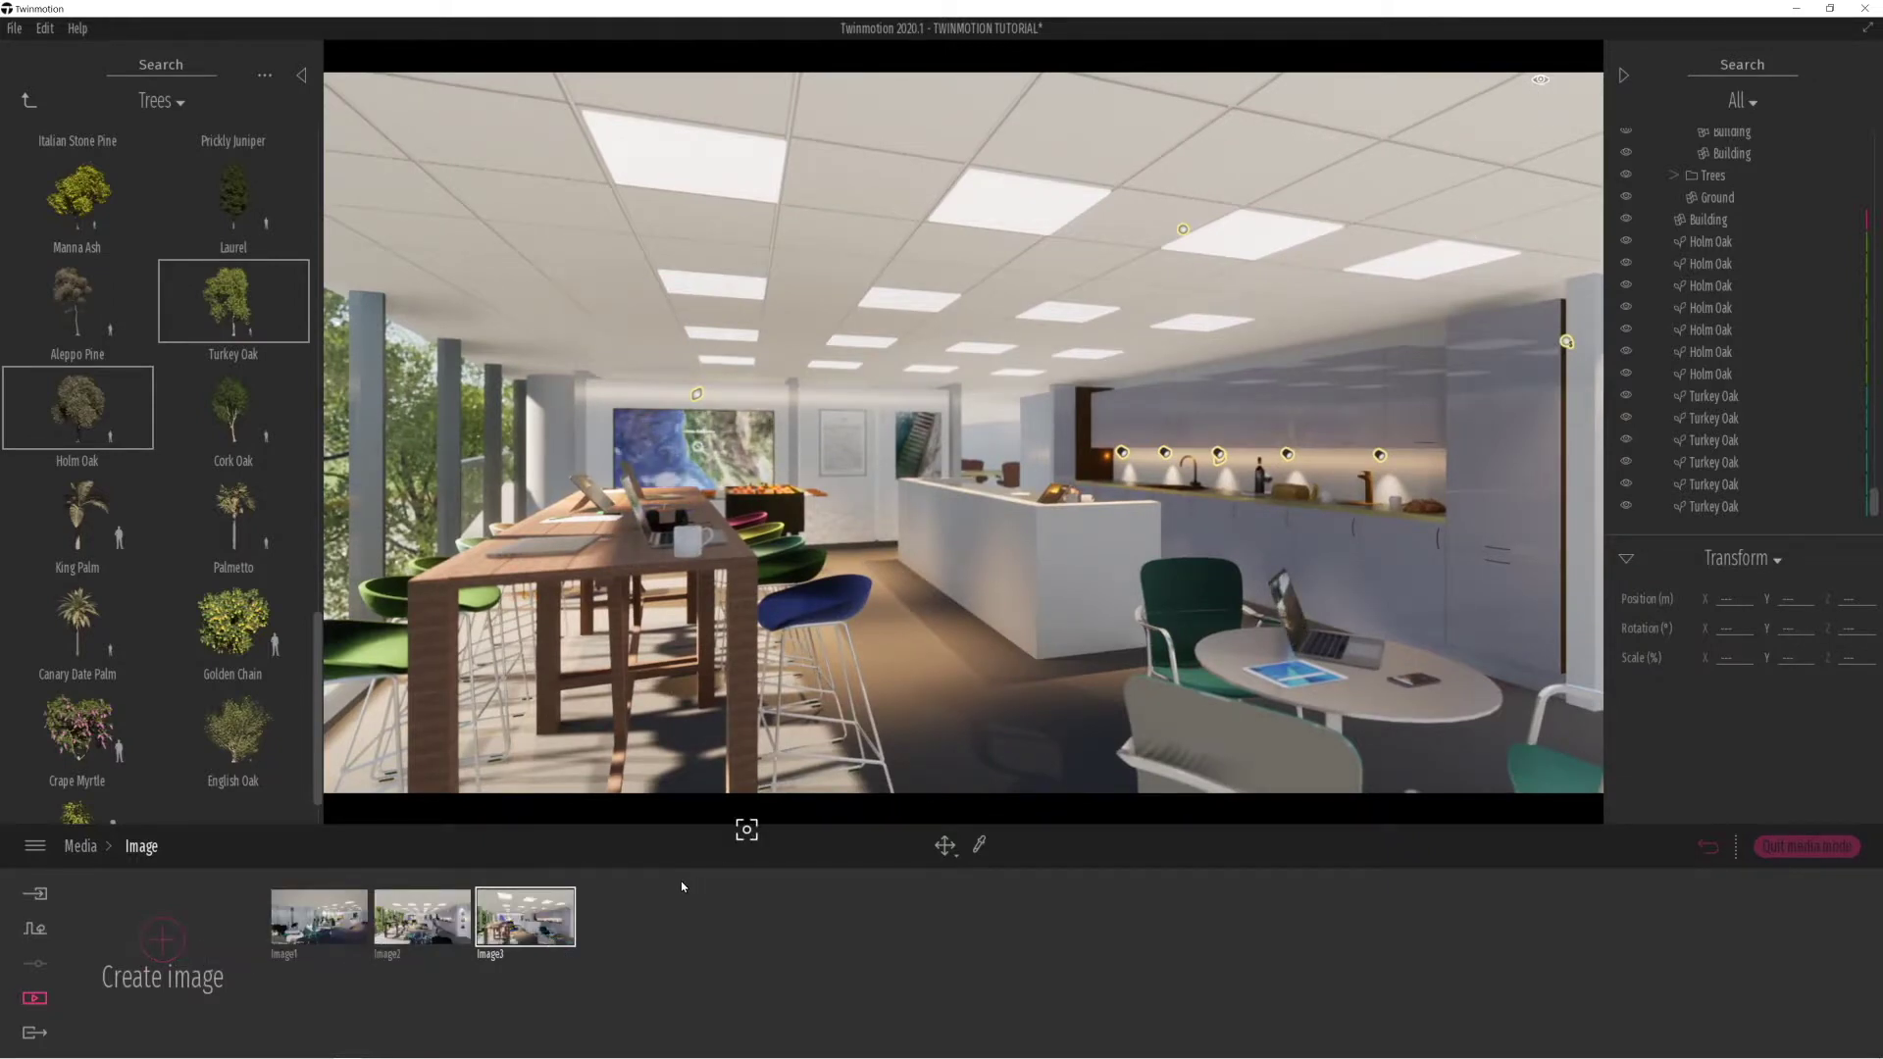
# Set the exposure to -0.28 in Image3's lighting settings.
pyautogui.click(565, 954)
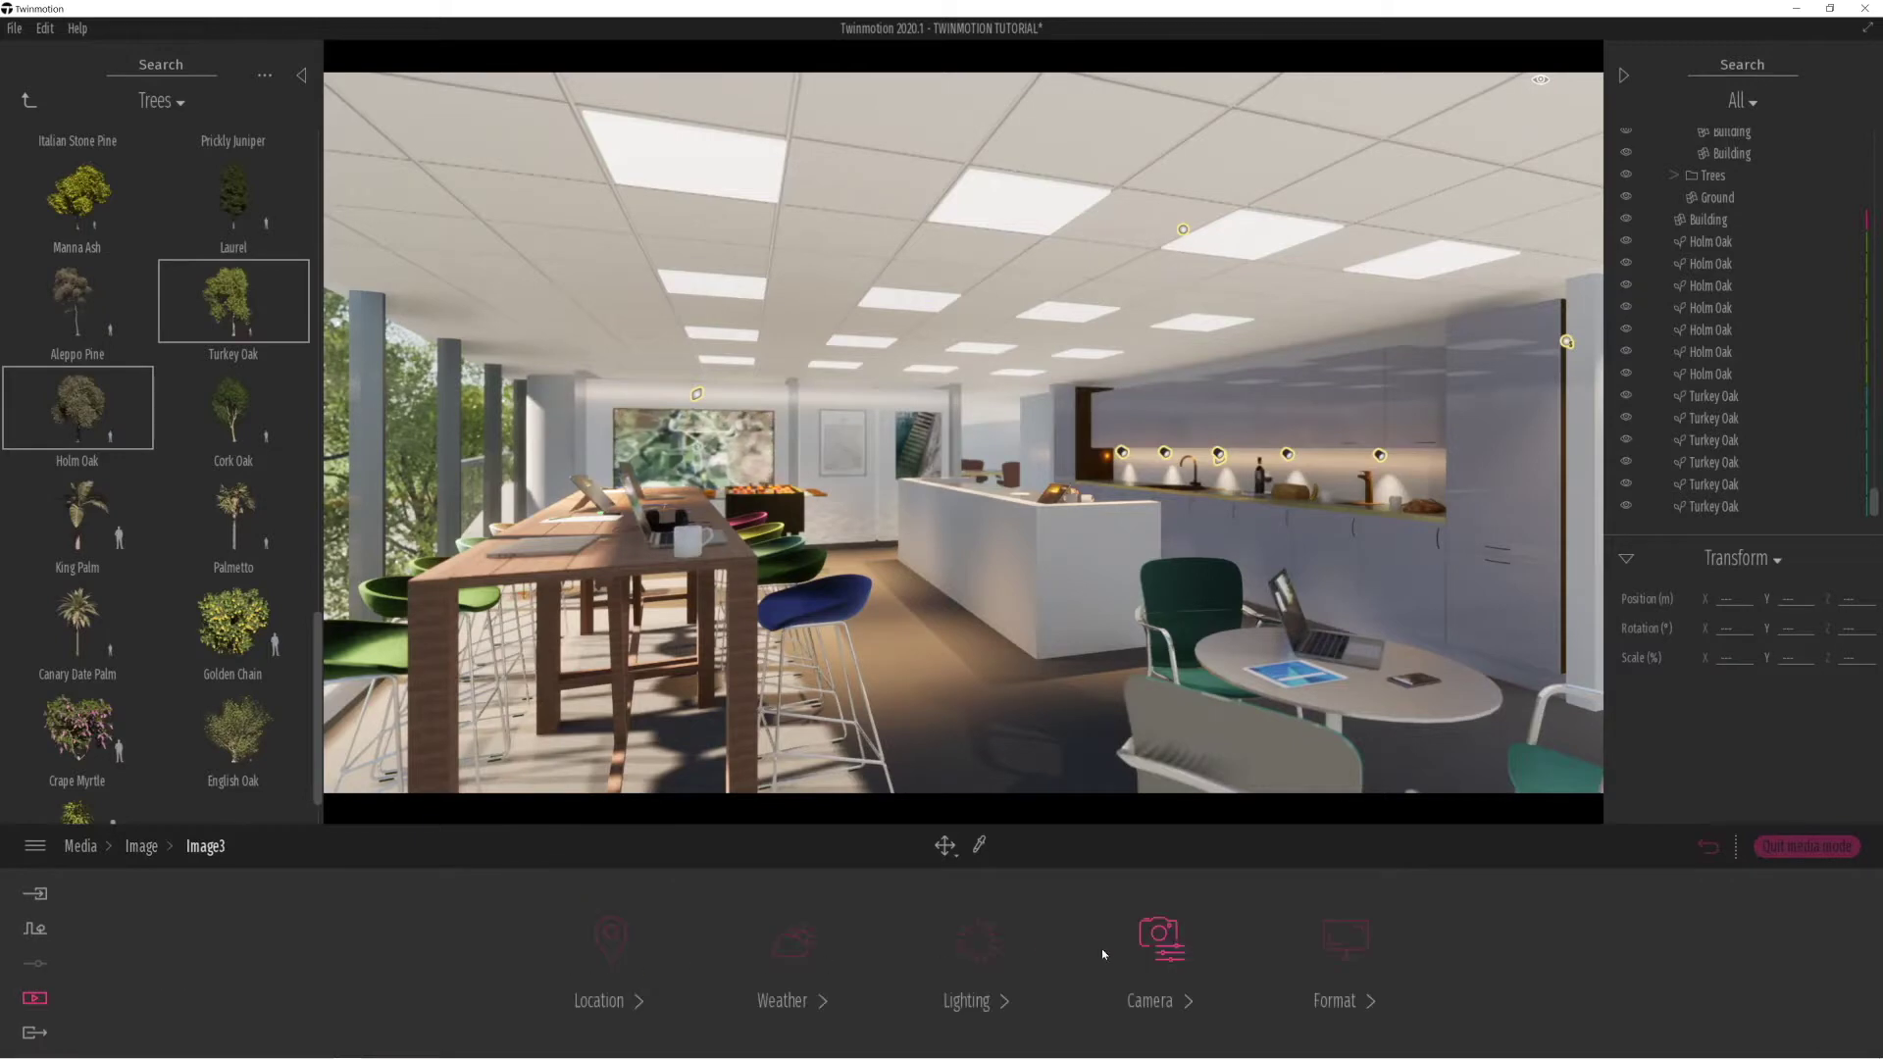
pyautogui.click(977, 943)
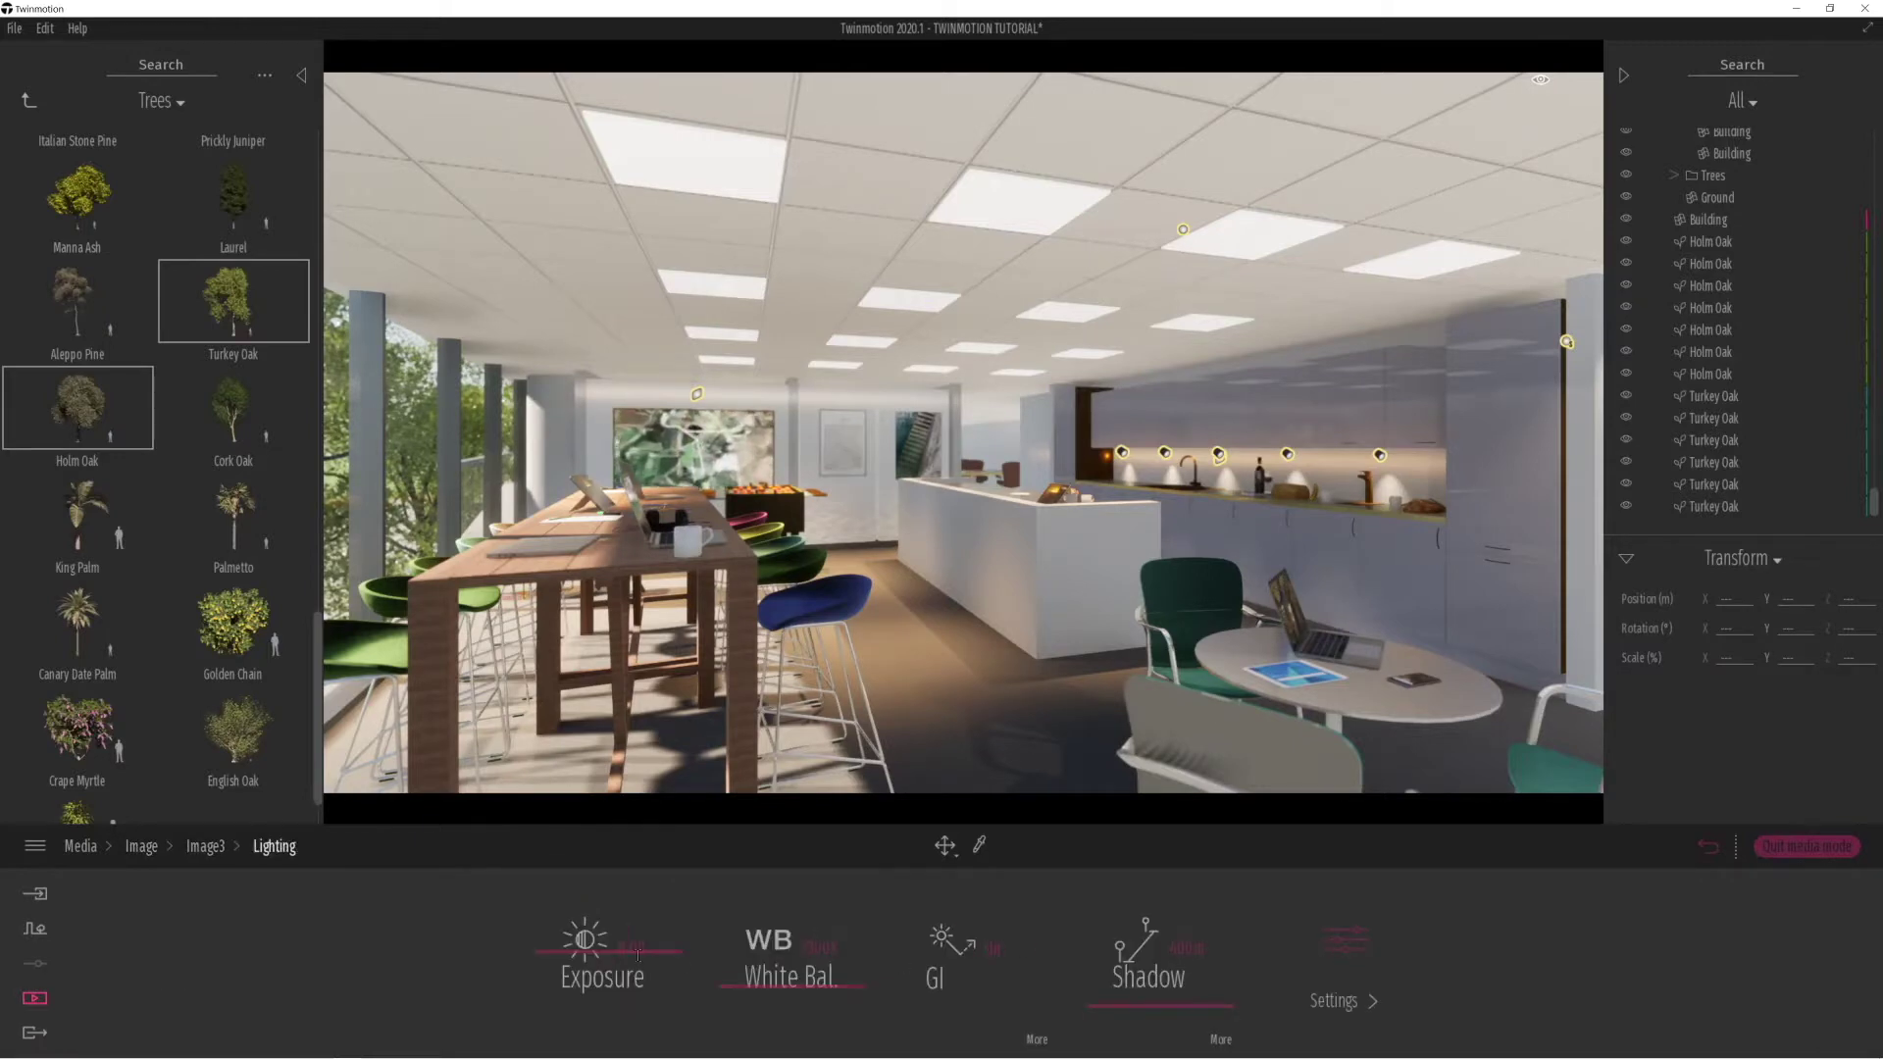
pyautogui.moveTo(545, 953)
pyautogui.mouseDown()
pyautogui.moveTo(552, 968)
pyautogui.moveTo(553, 944)
pyautogui.mouseUp()
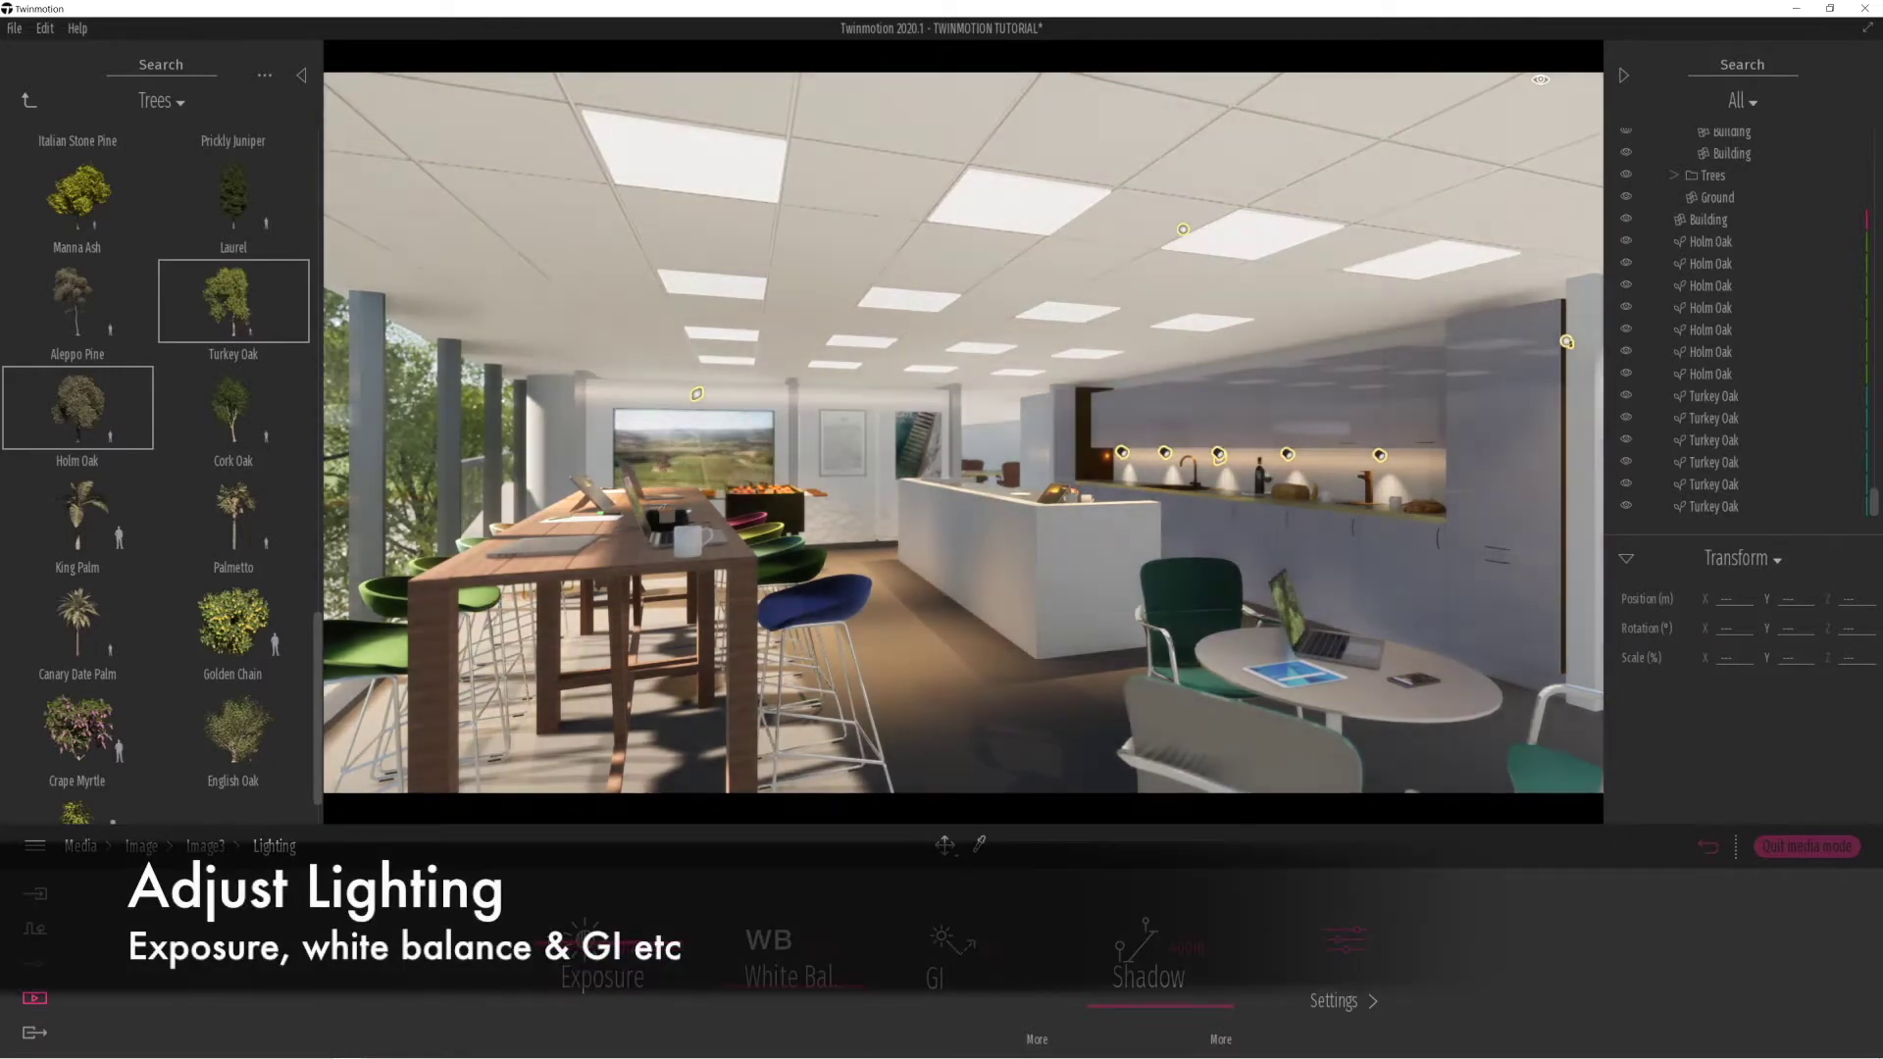
pyautogui.moveTo(551, 943); pyautogui.dragTo(544, 956)
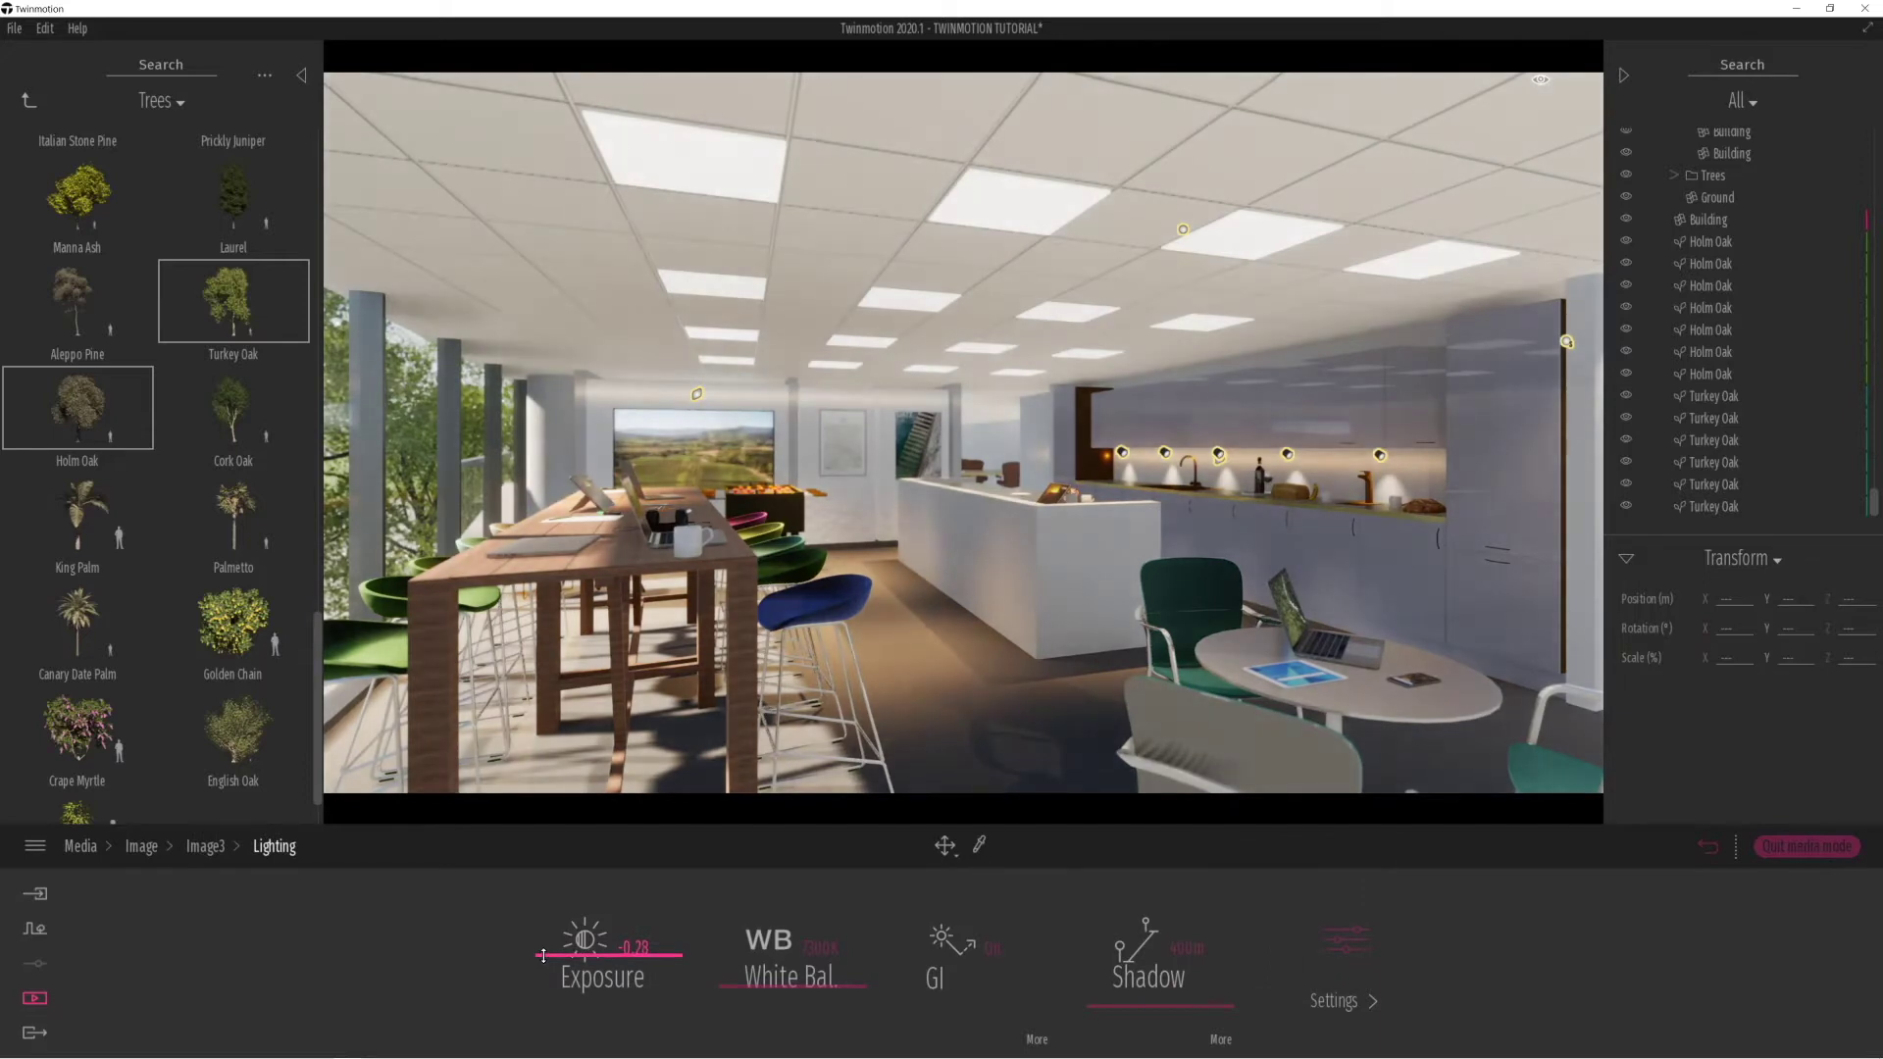
# Adjust Image3's white balance and turn global illumination (GI) on.
pyautogui.moveTo(736, 967)
pyautogui.mouseDown()
pyautogui.moveTo(732, 916)
pyautogui.moveTo(738, 987)
pyautogui.mouseUp()
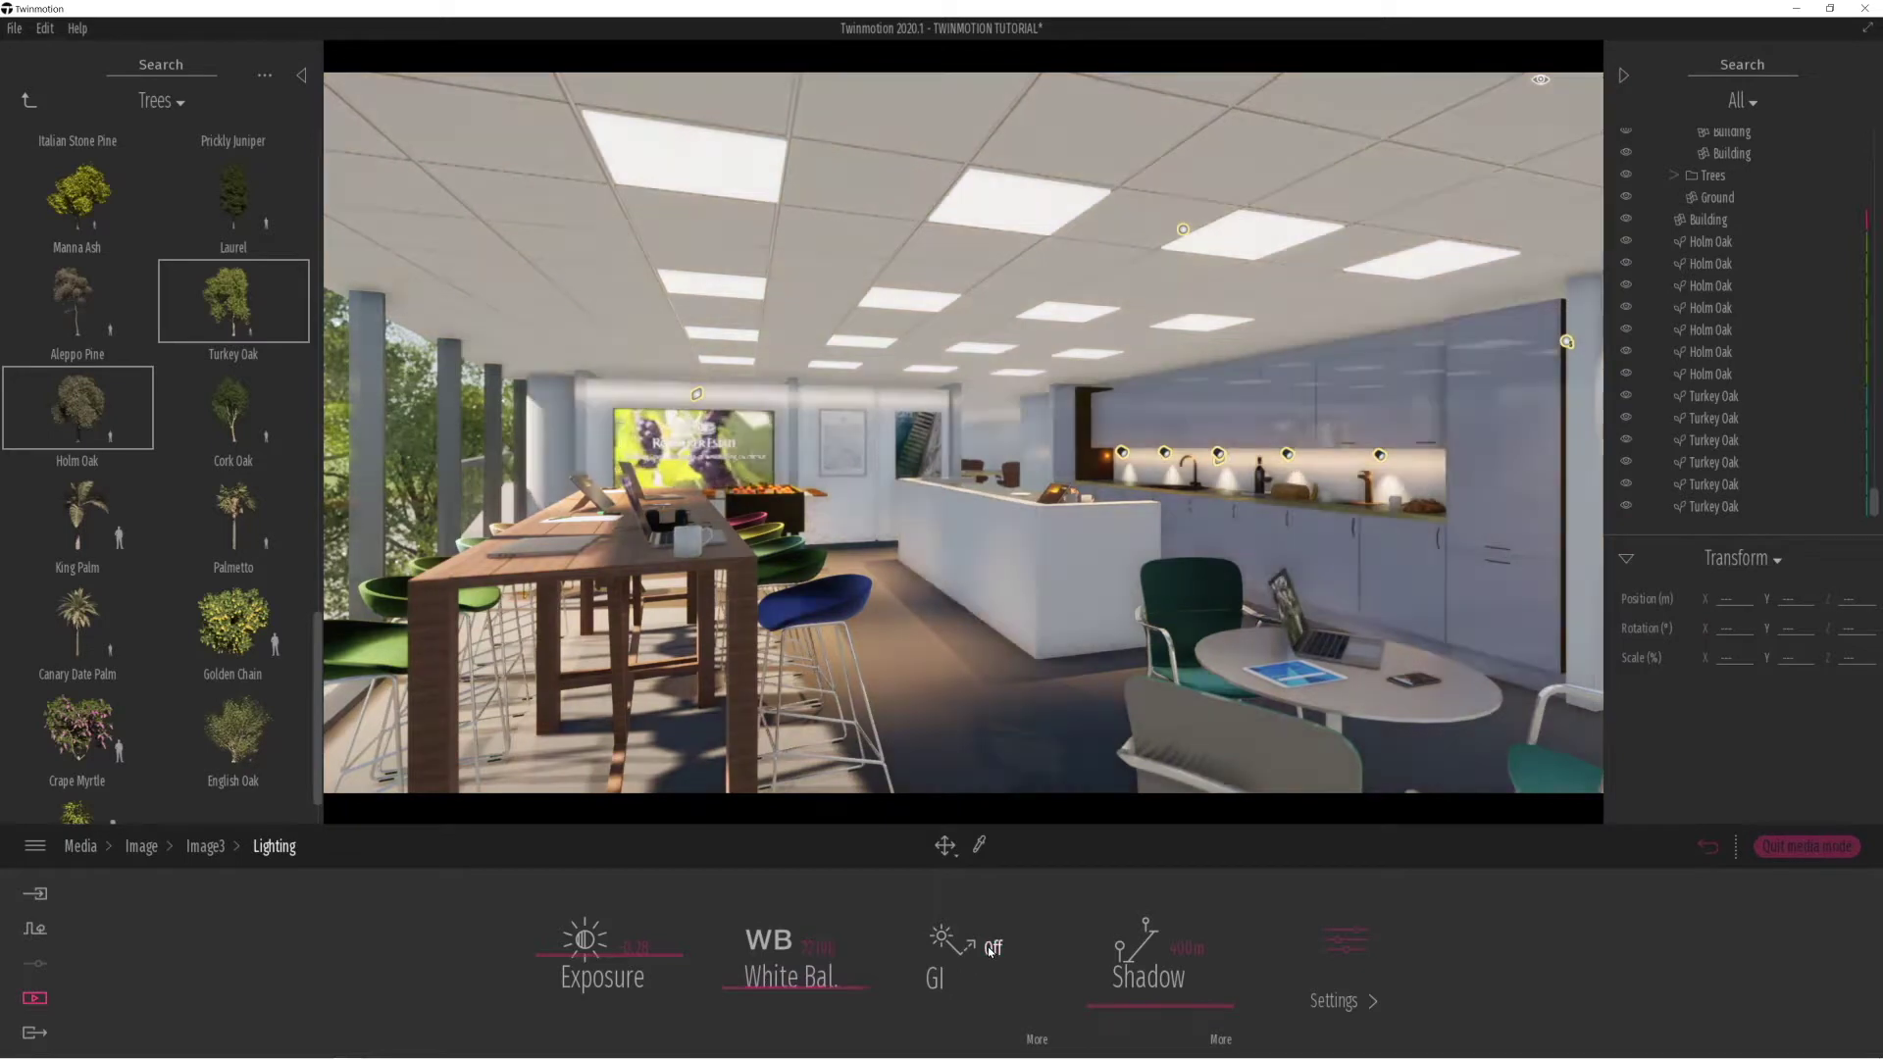
pyautogui.click(990, 948)
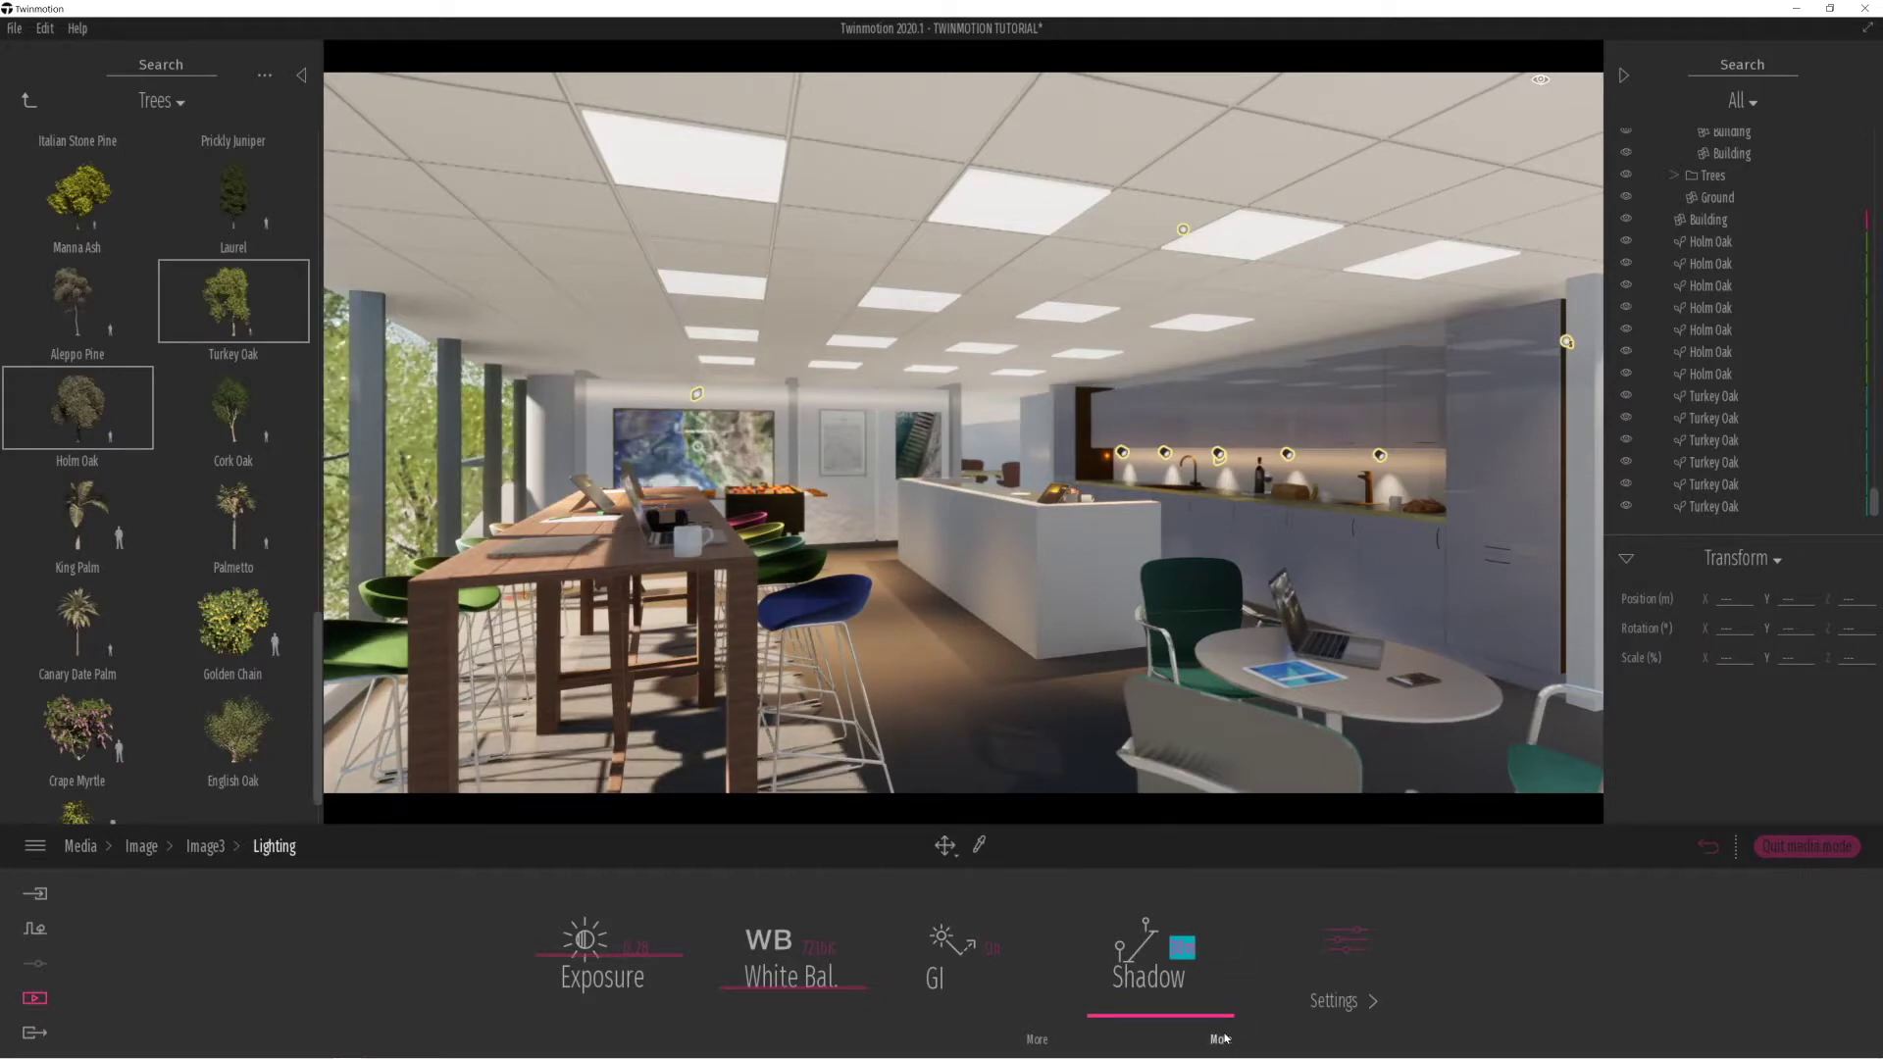
# Raise the ambient lighting in Image3's additional lighting settings and return to the image list.
pyautogui.click(1358, 946)
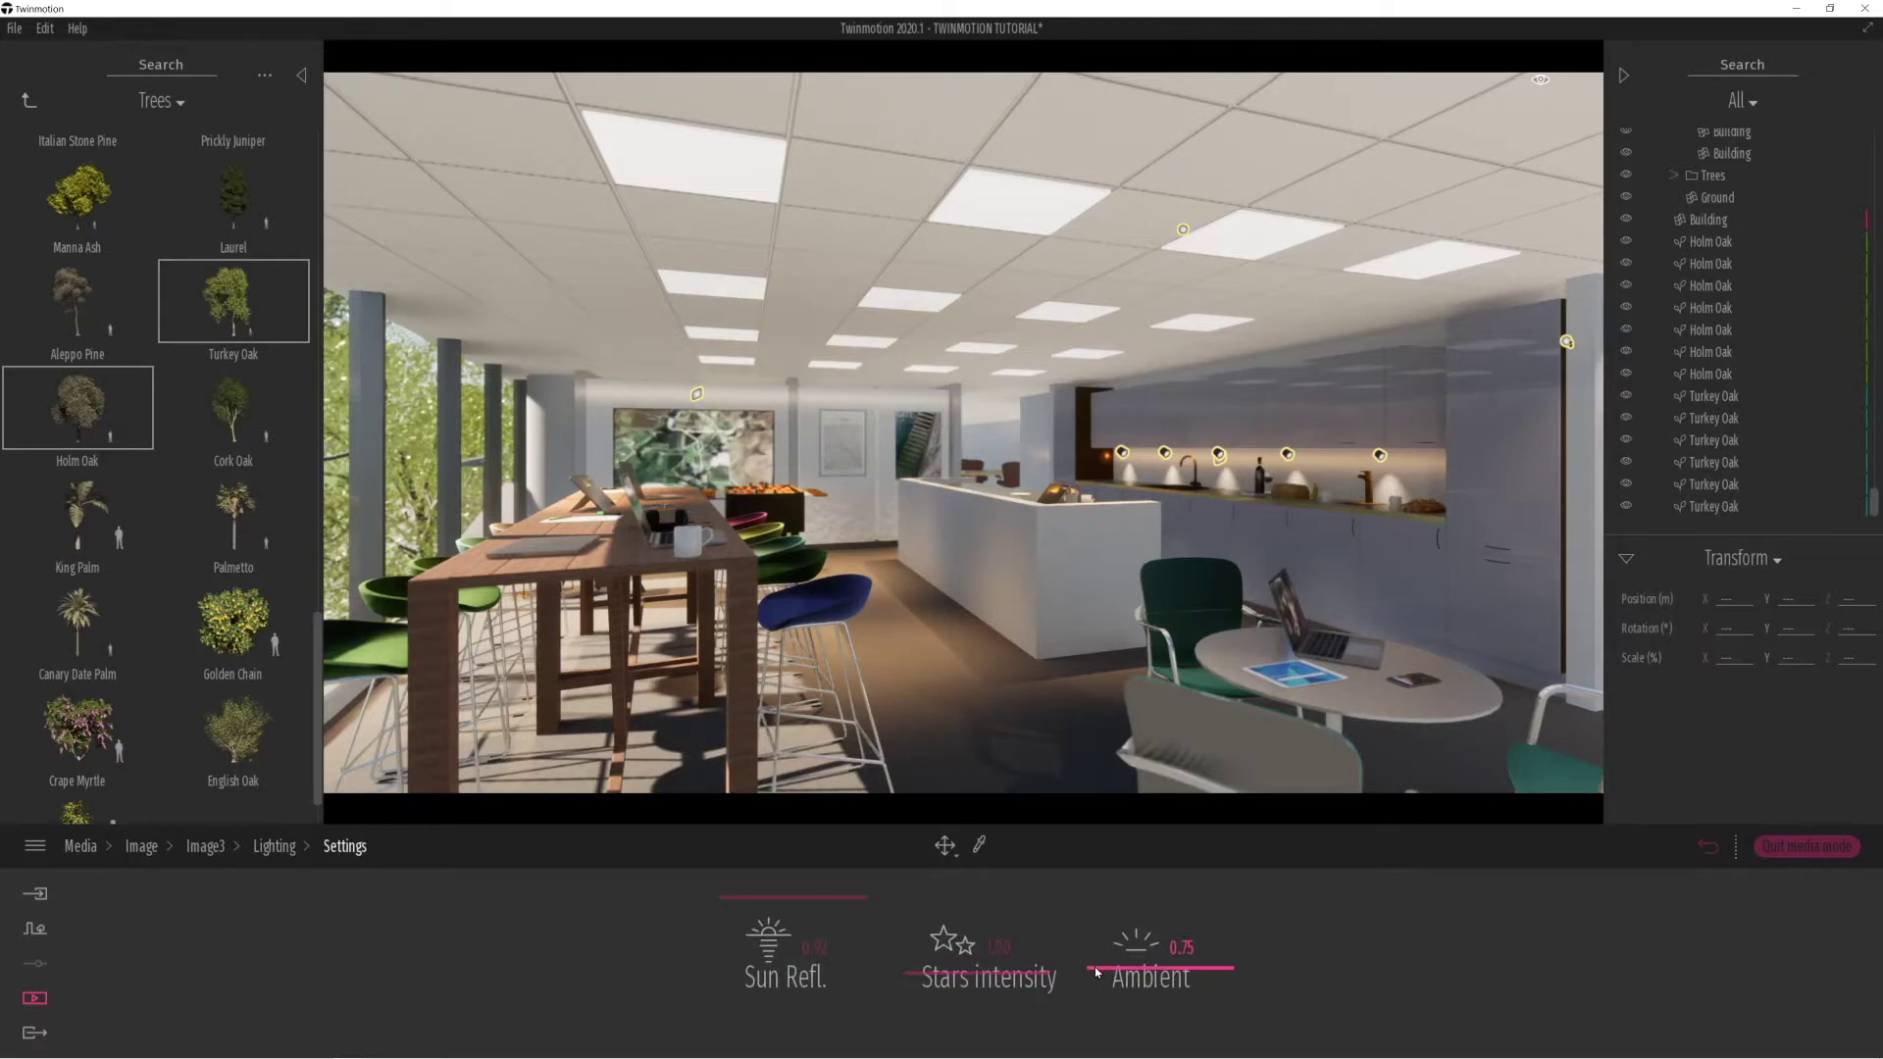
pyautogui.moveTo(1096, 971); pyautogui.dragTo(1105, 964)
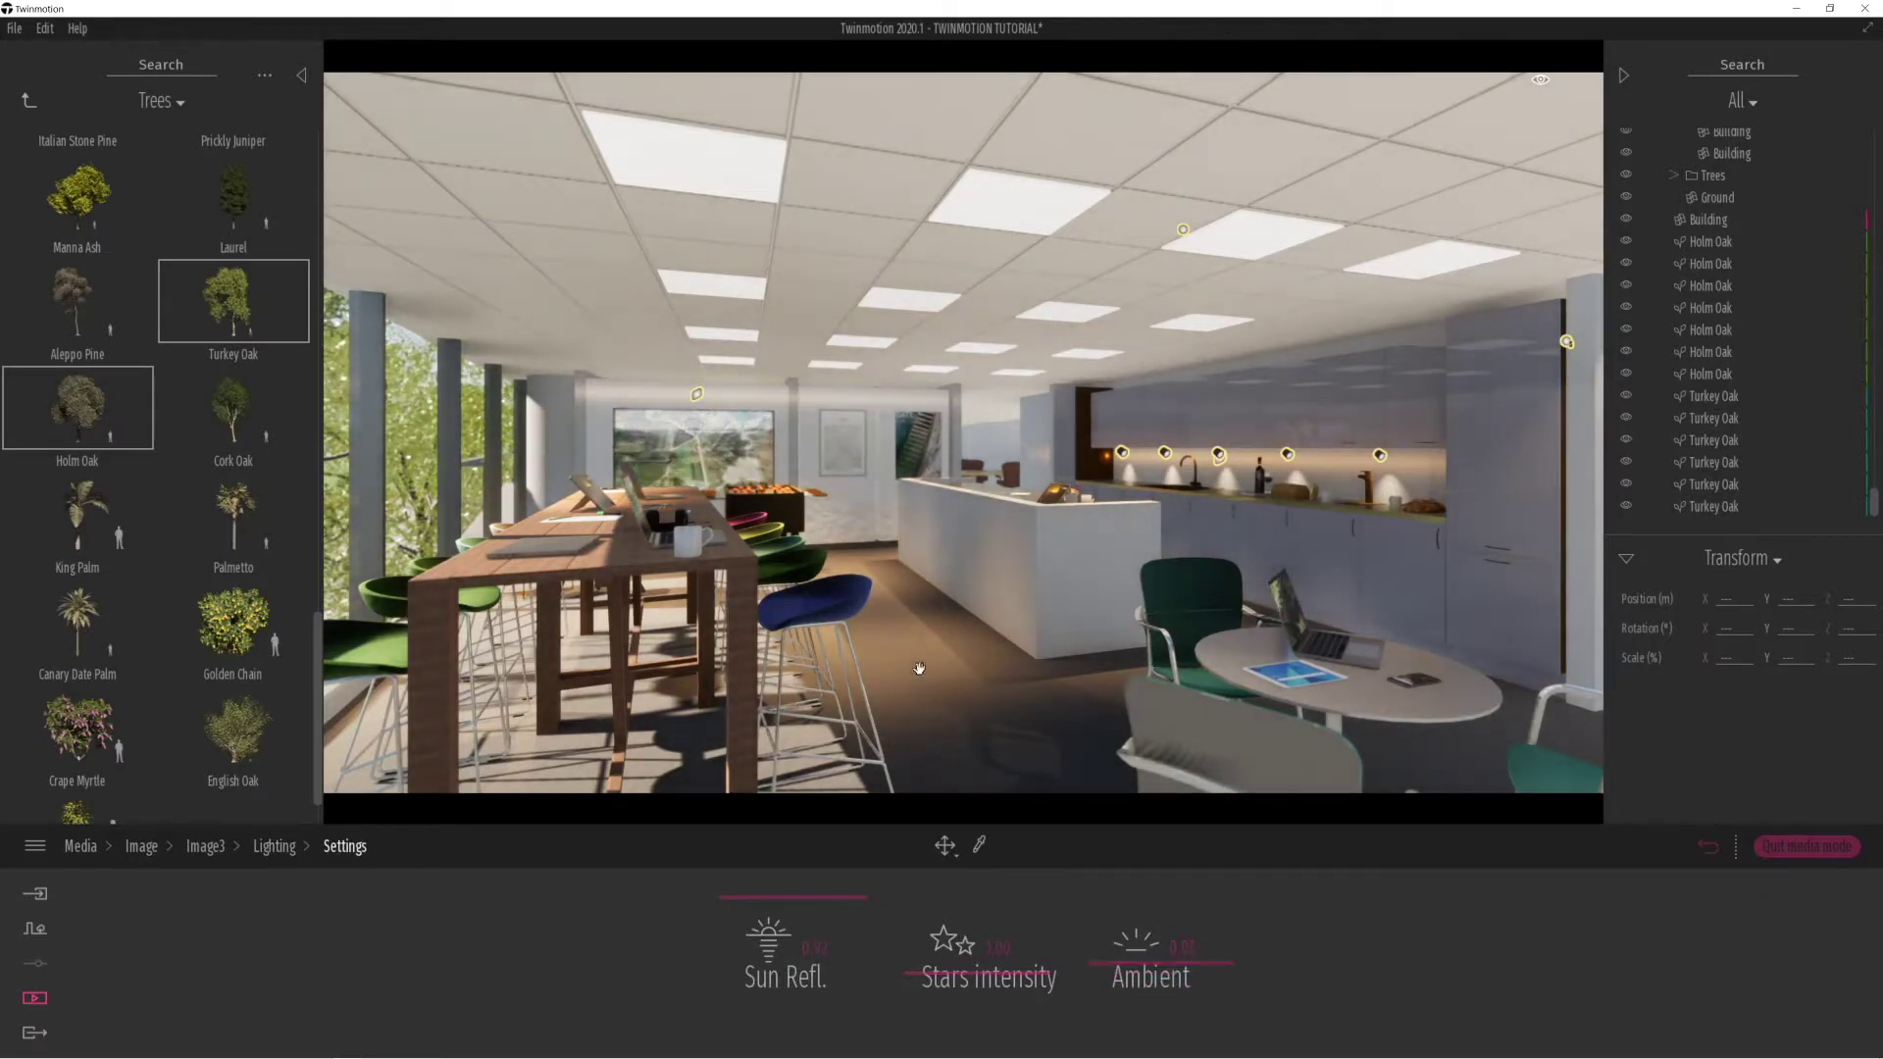
pyautogui.click(1710, 845)
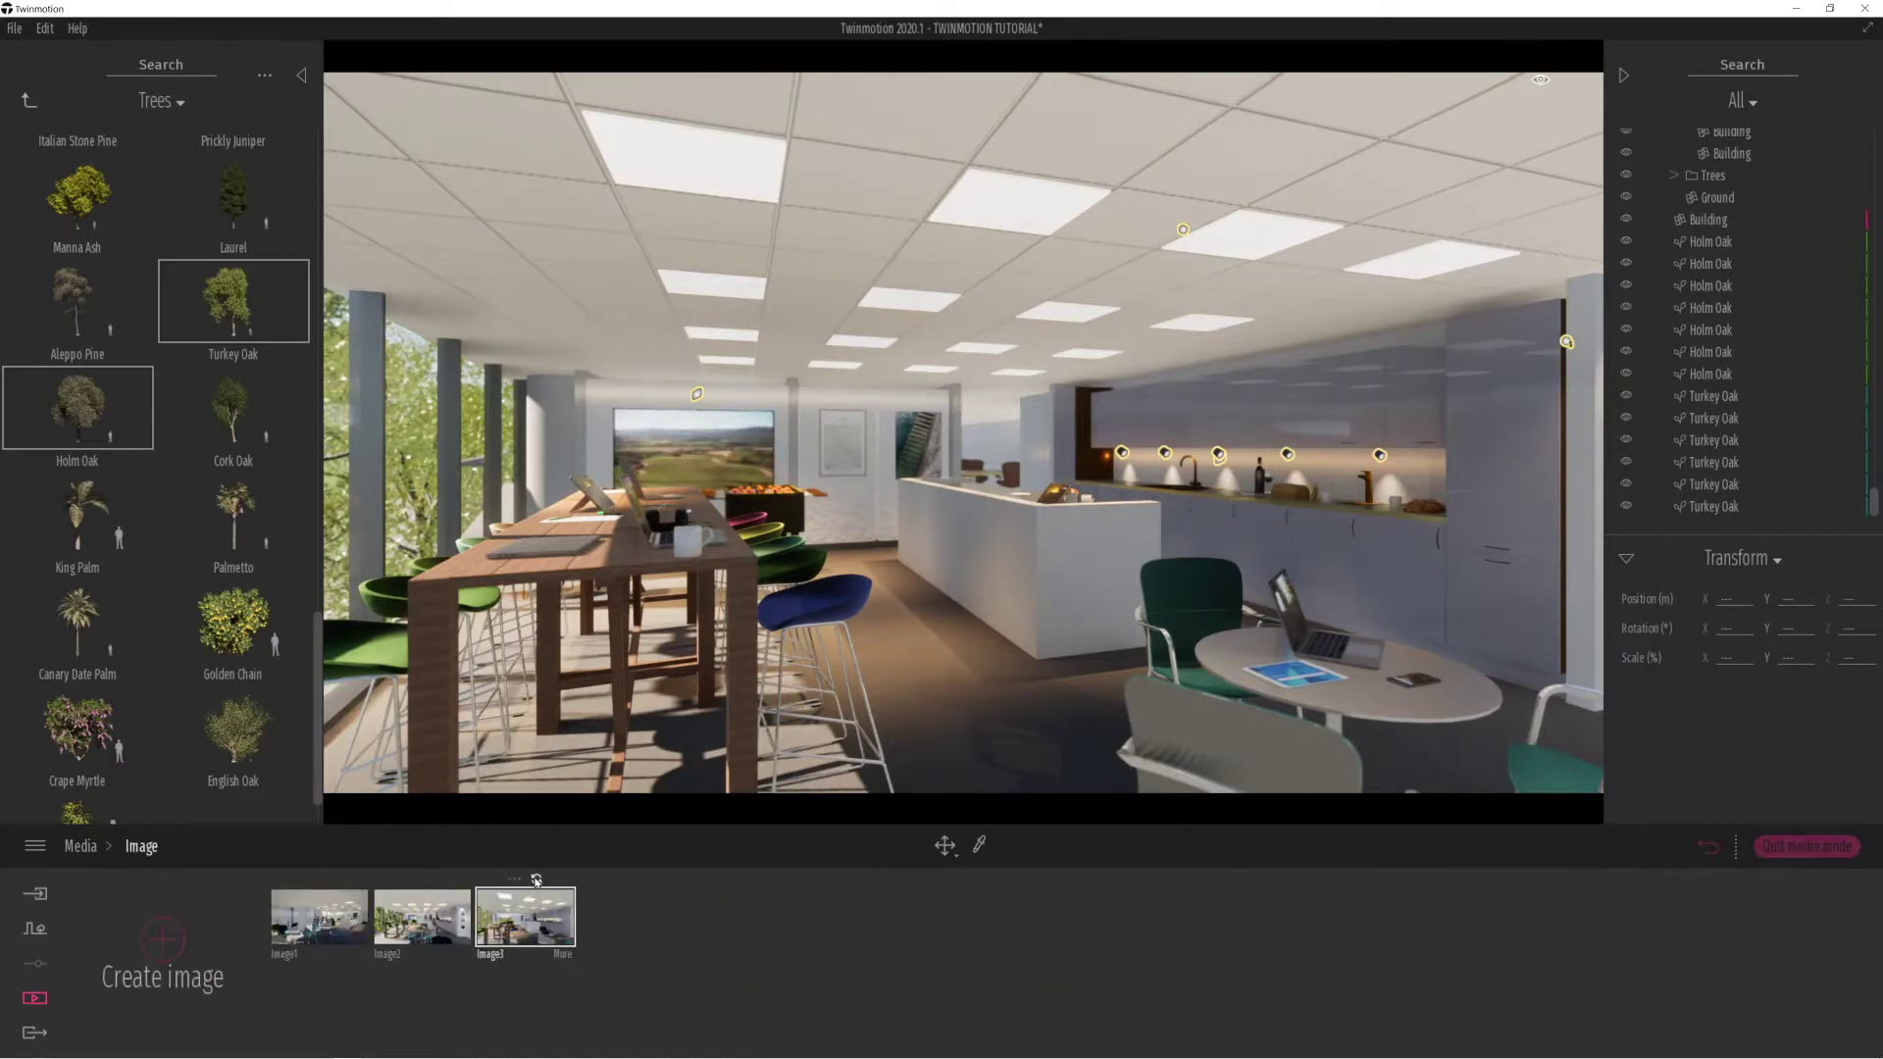
# Turn off depth of field in Image3's camera settings.
pyautogui.click(564, 956)
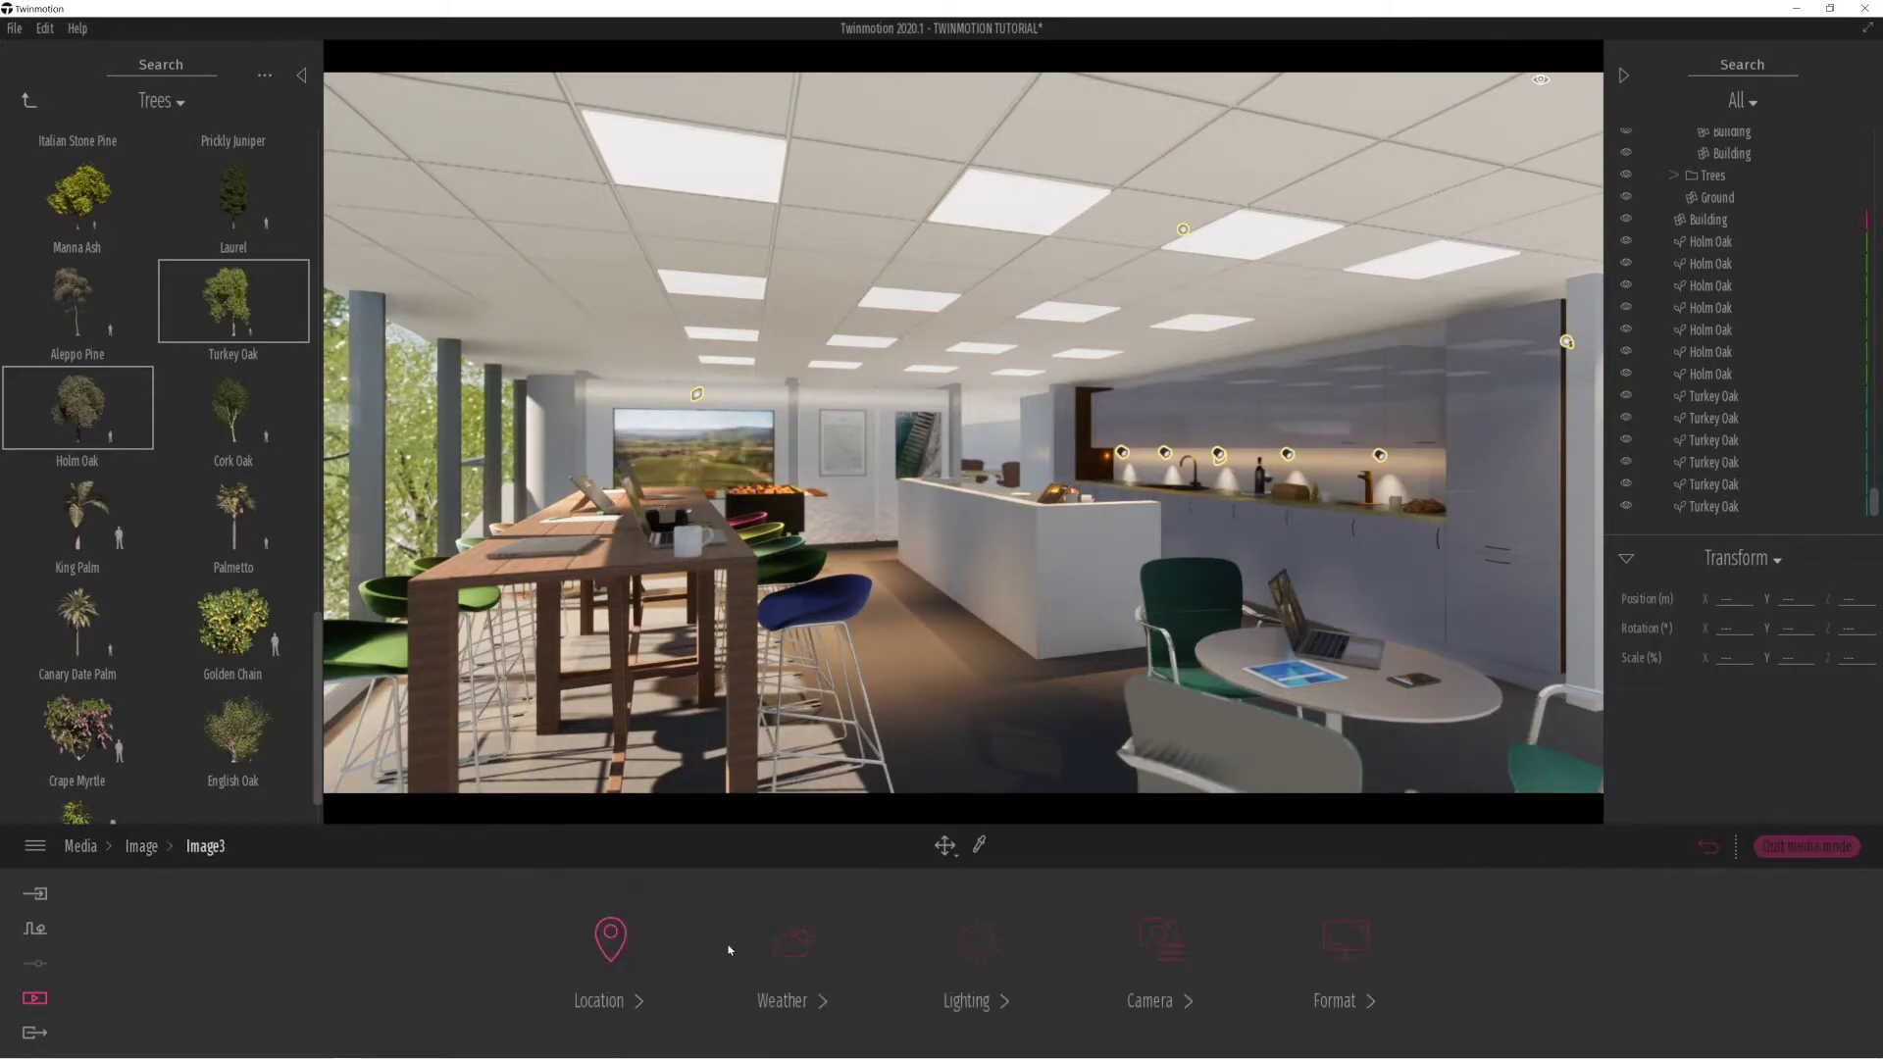
pyautogui.click(1163, 945)
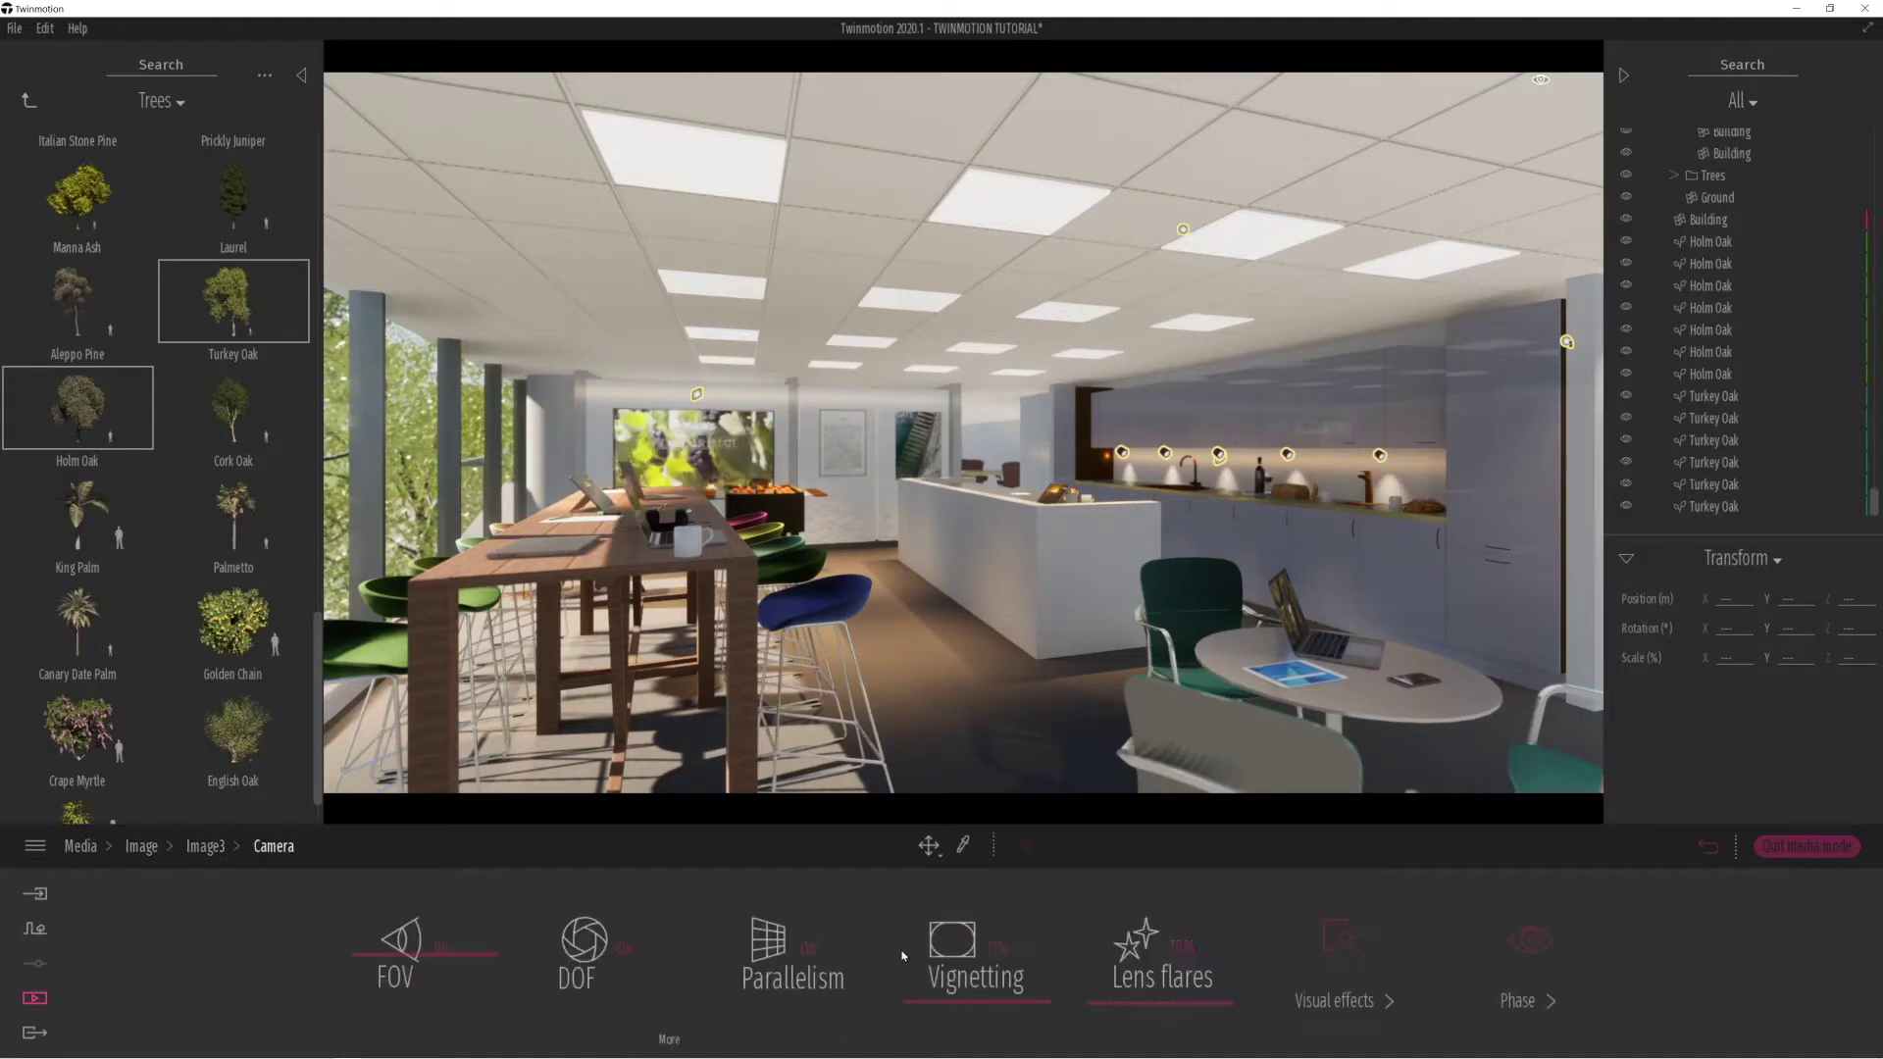
pyautogui.click(621, 948)
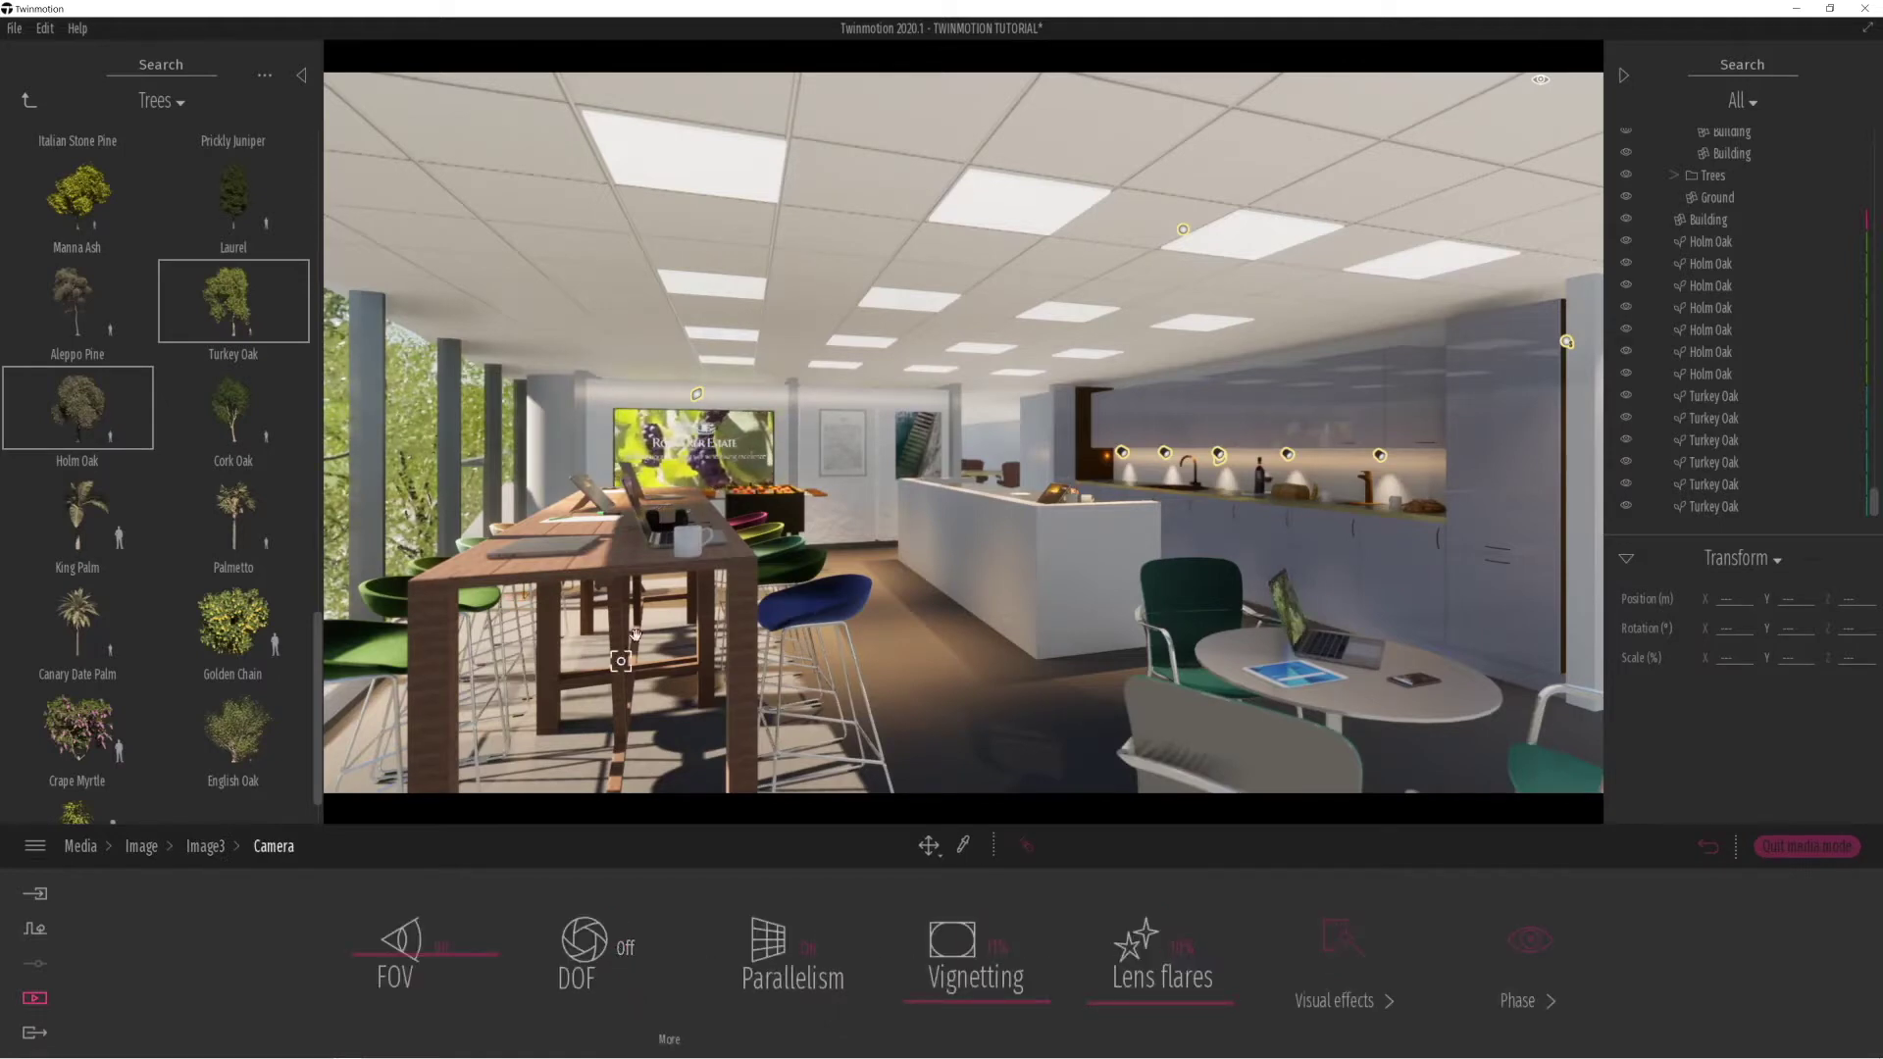
# Frame a viewpoint over the wooden high table toward the kitchen island and create a new image from it.
pyautogui.press('w')
pyautogui.press('a')
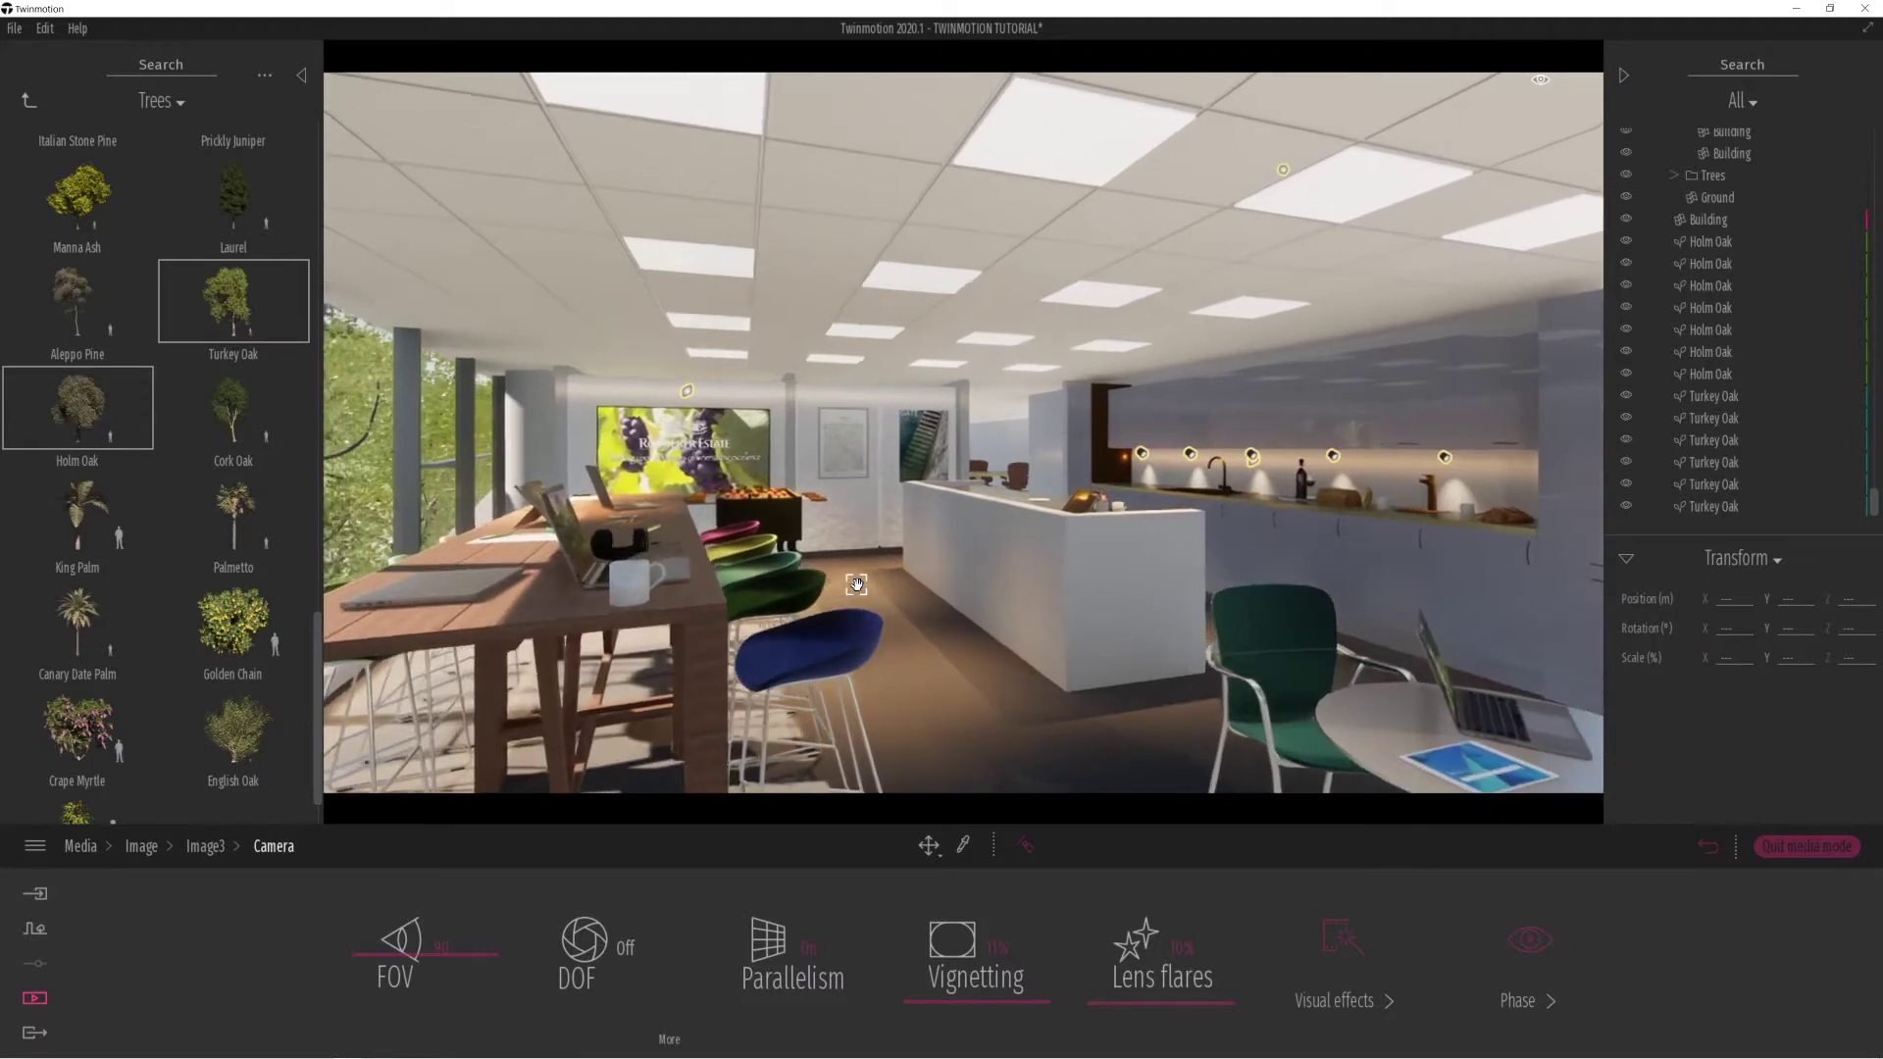
pyautogui.press('w')
pyautogui.press('a')
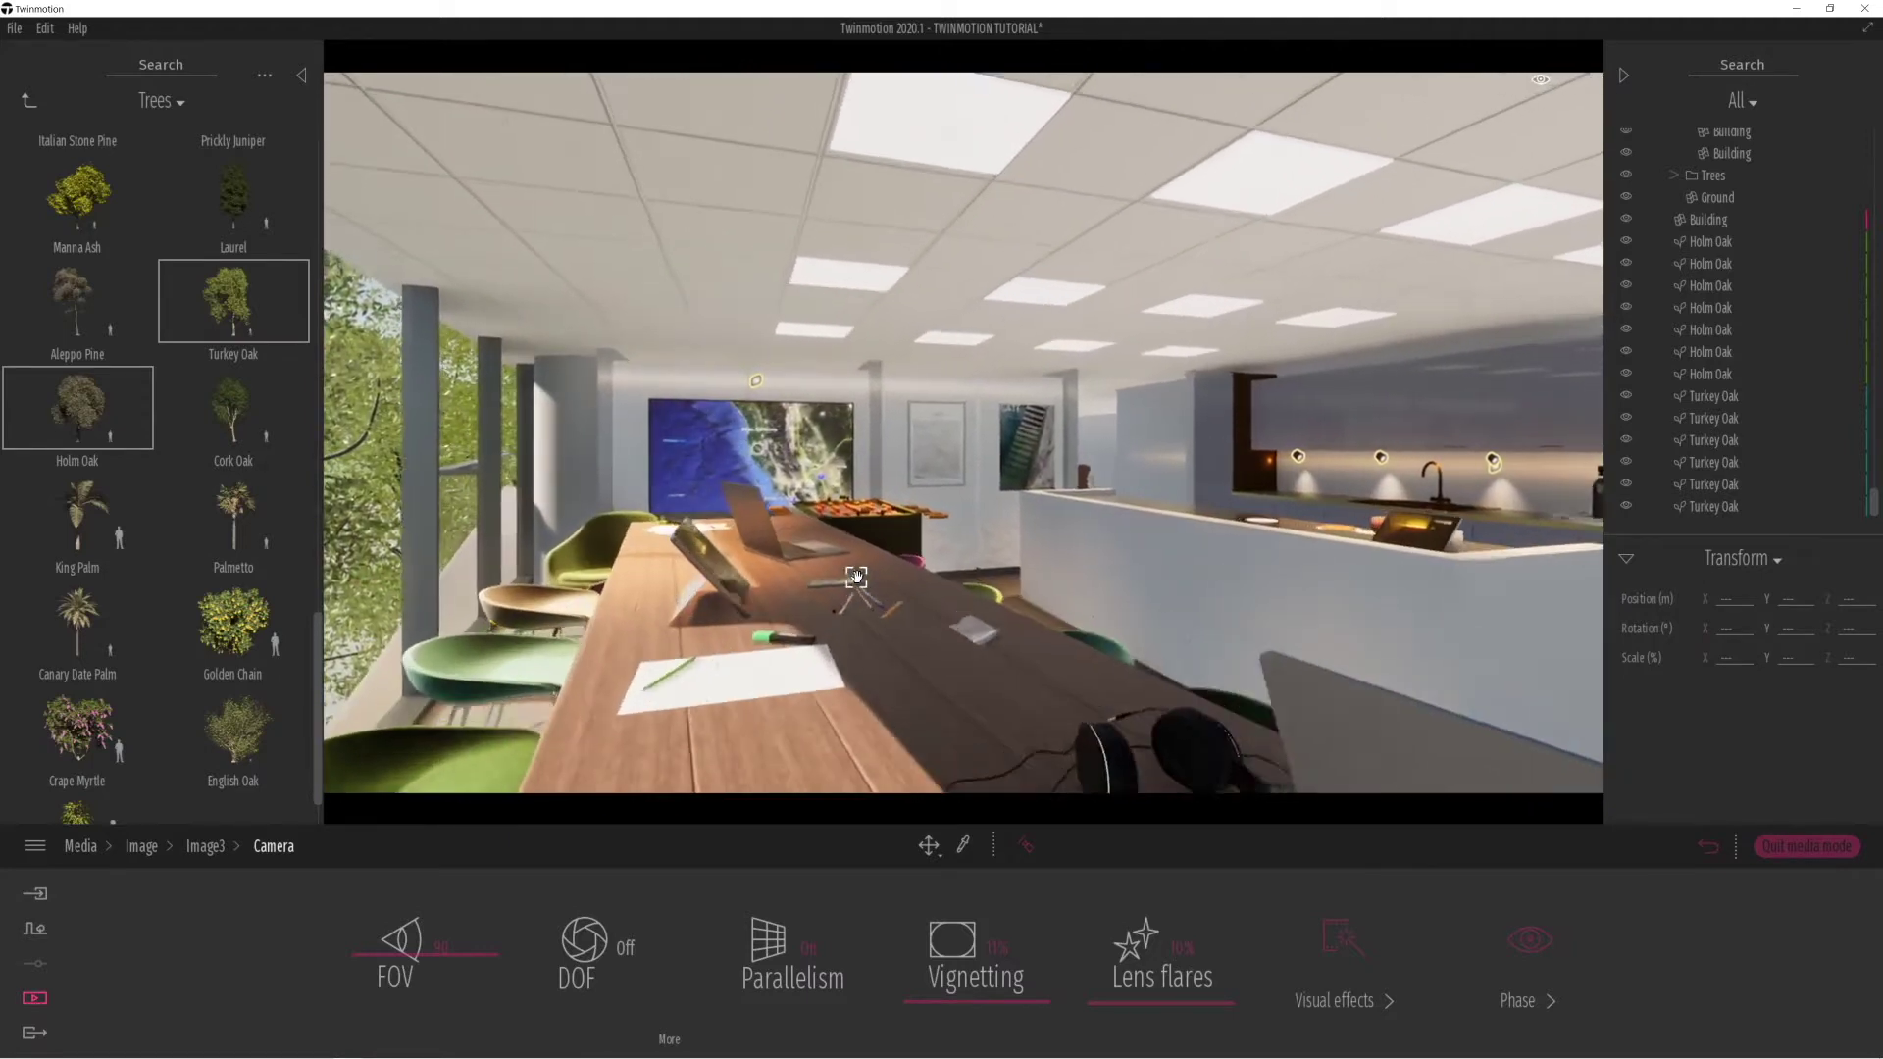
pyautogui.moveTo(858, 550); pyautogui.dragTo(821, 596, button='right')
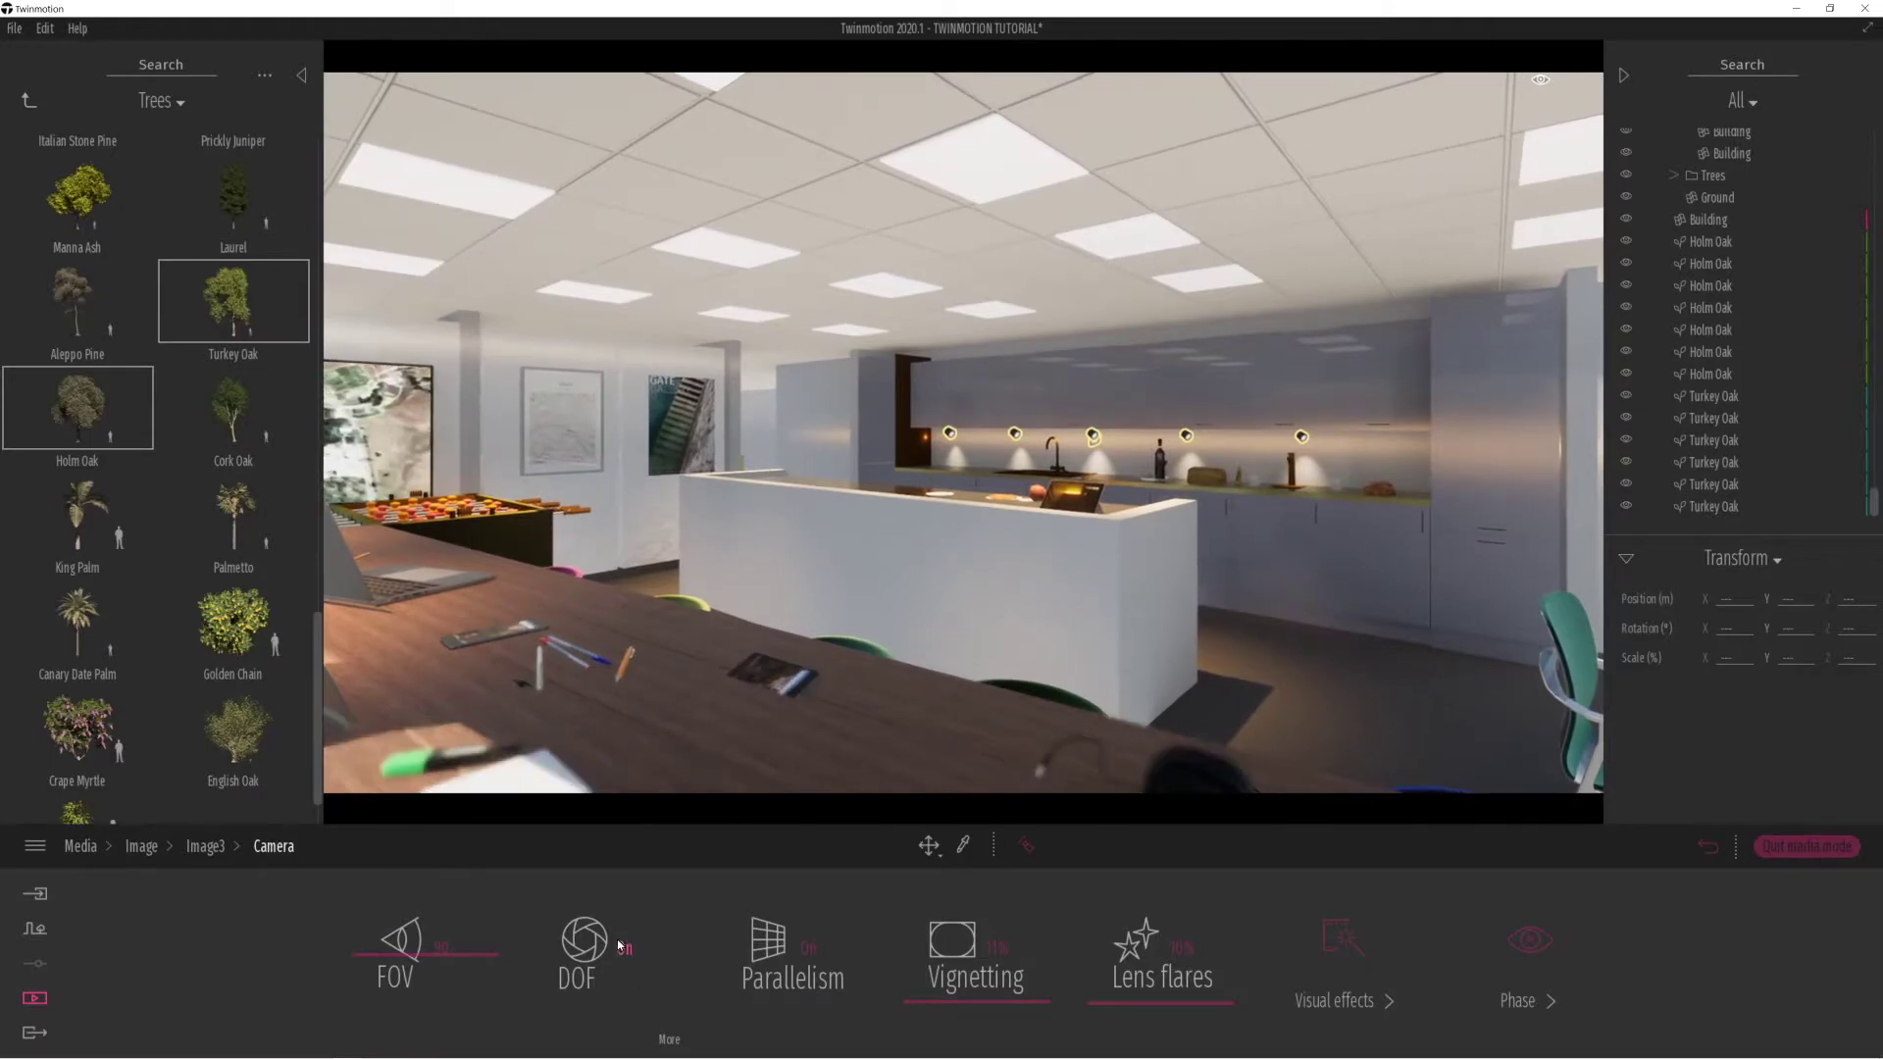
pyautogui.moveTo(847, 657); pyautogui.dragTo(879, 593, button='right')
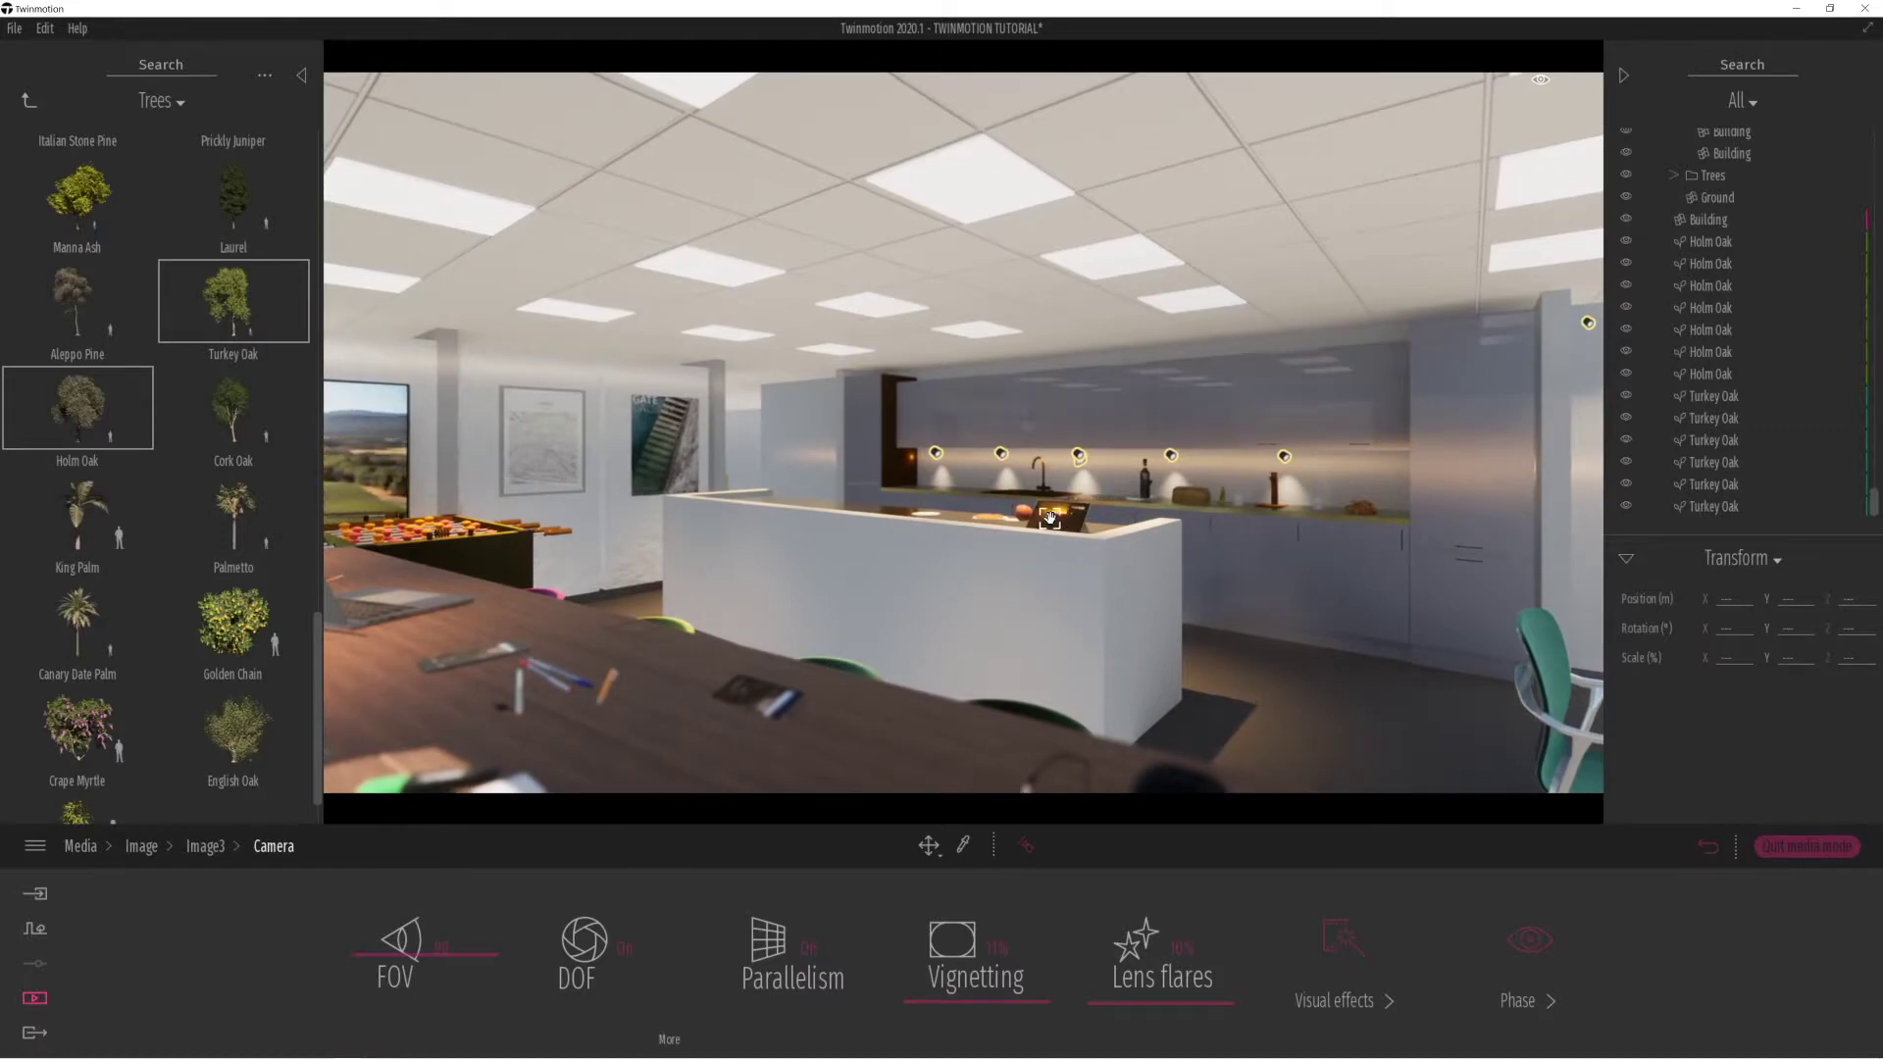
pyautogui.moveTo(819, 704)
pyautogui.mouseDown(button='right')
pyautogui.moveTo(783, 698)
pyautogui.moveTo(822, 702)
pyautogui.mouseUp(button='right')
pyautogui.click(1708, 846)
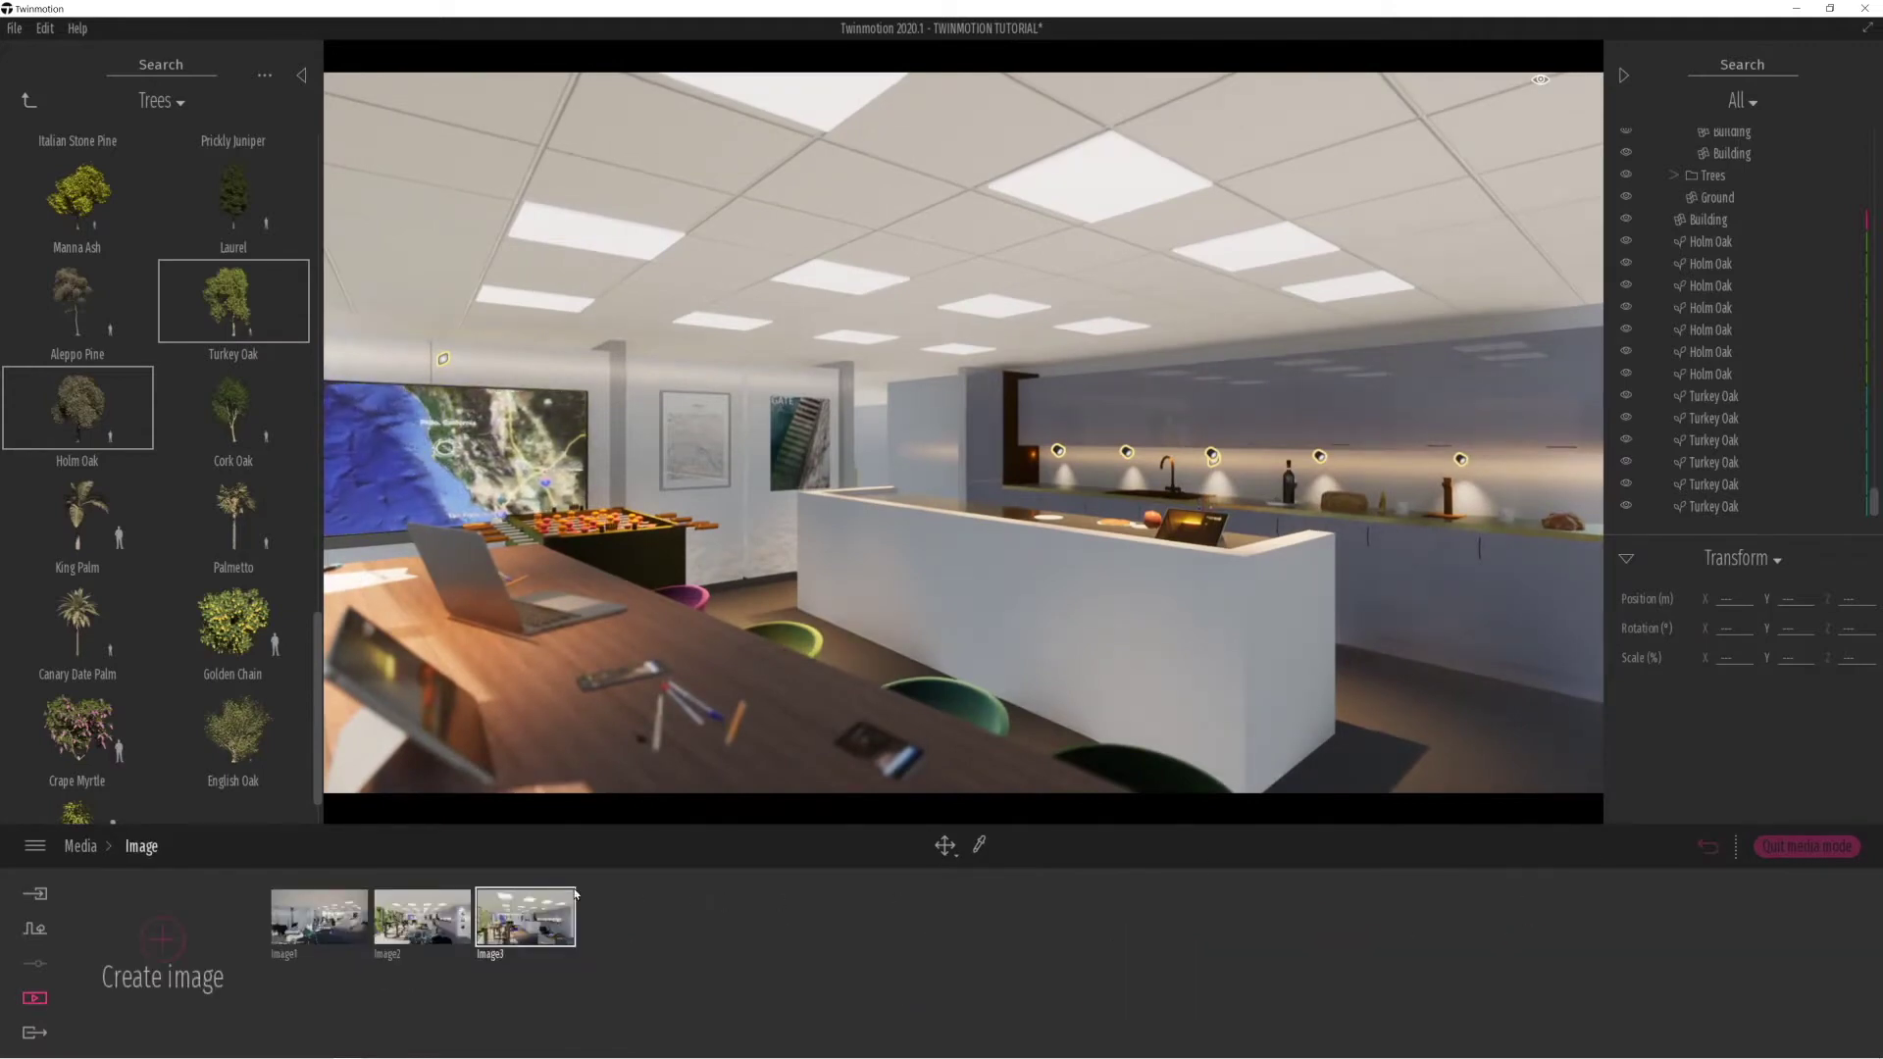
pyautogui.click(163, 940)
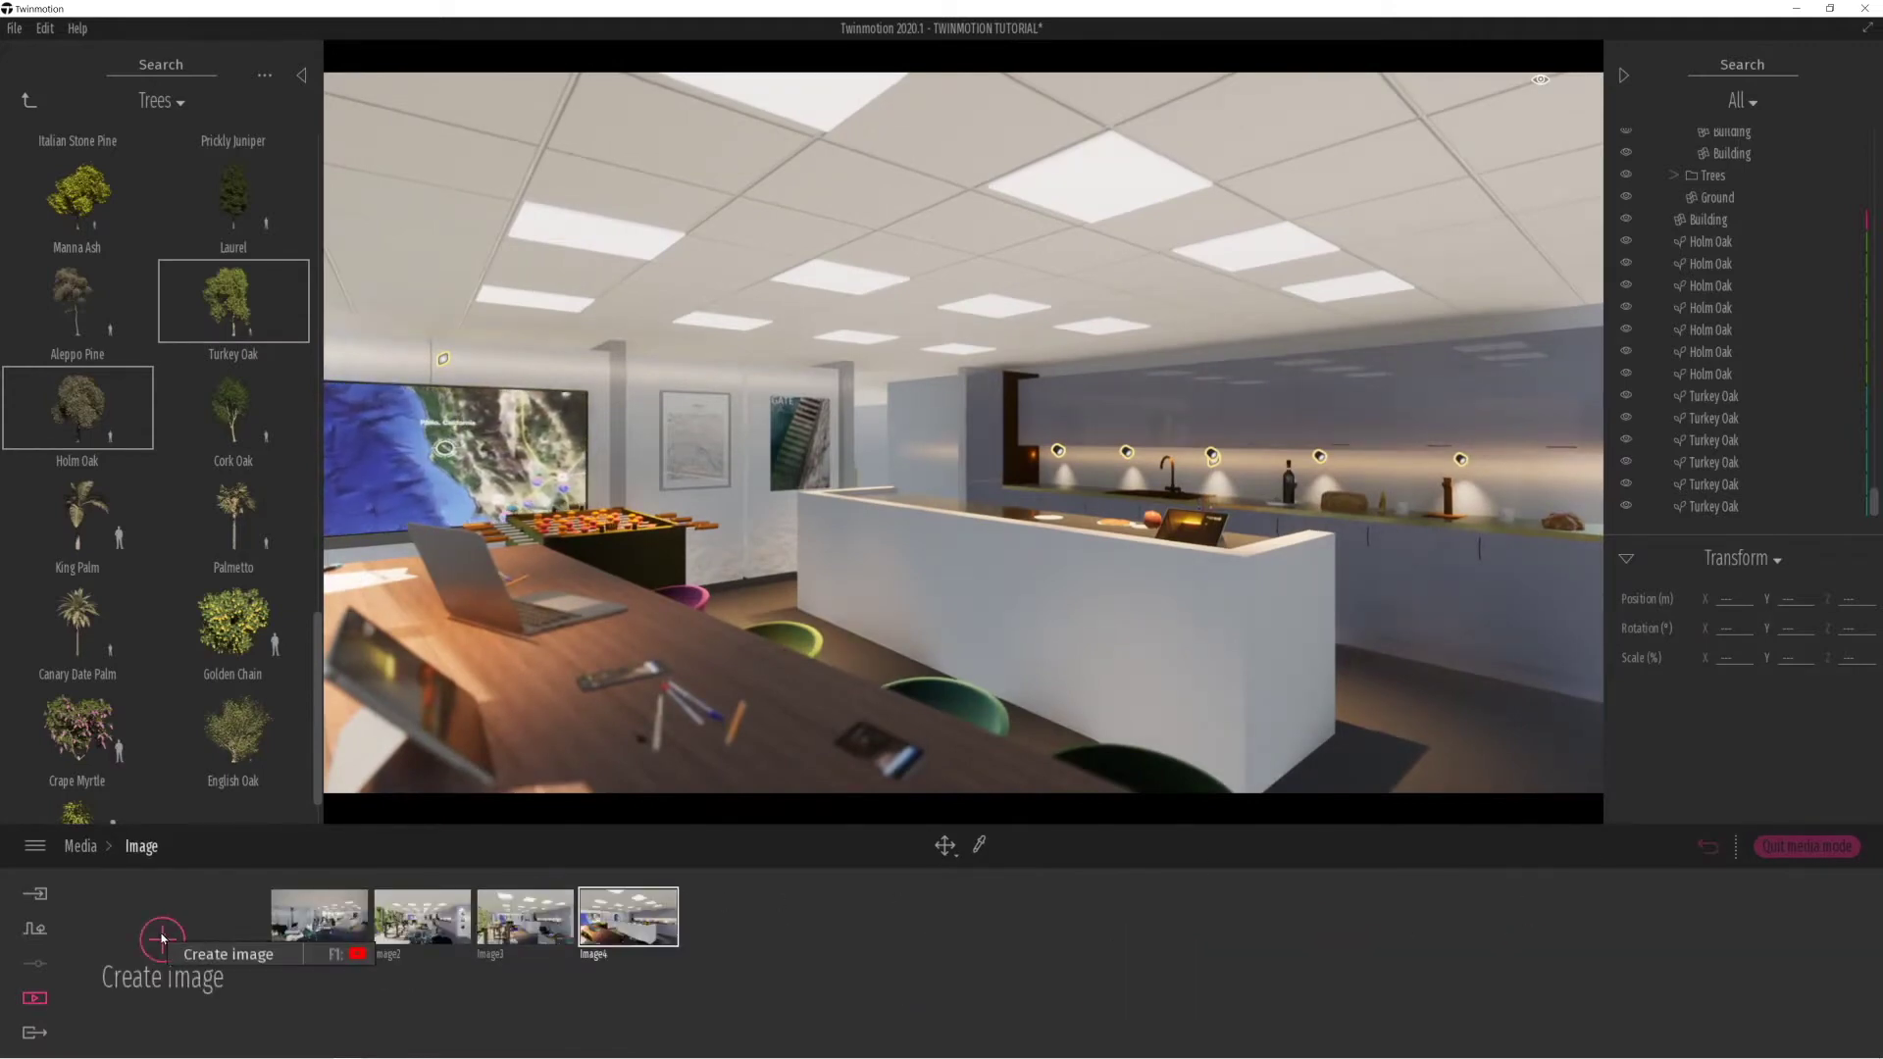
# Return to Image1's view and lower the height of the Building outside the windows to 20 m.
pyautogui.click(320, 917)
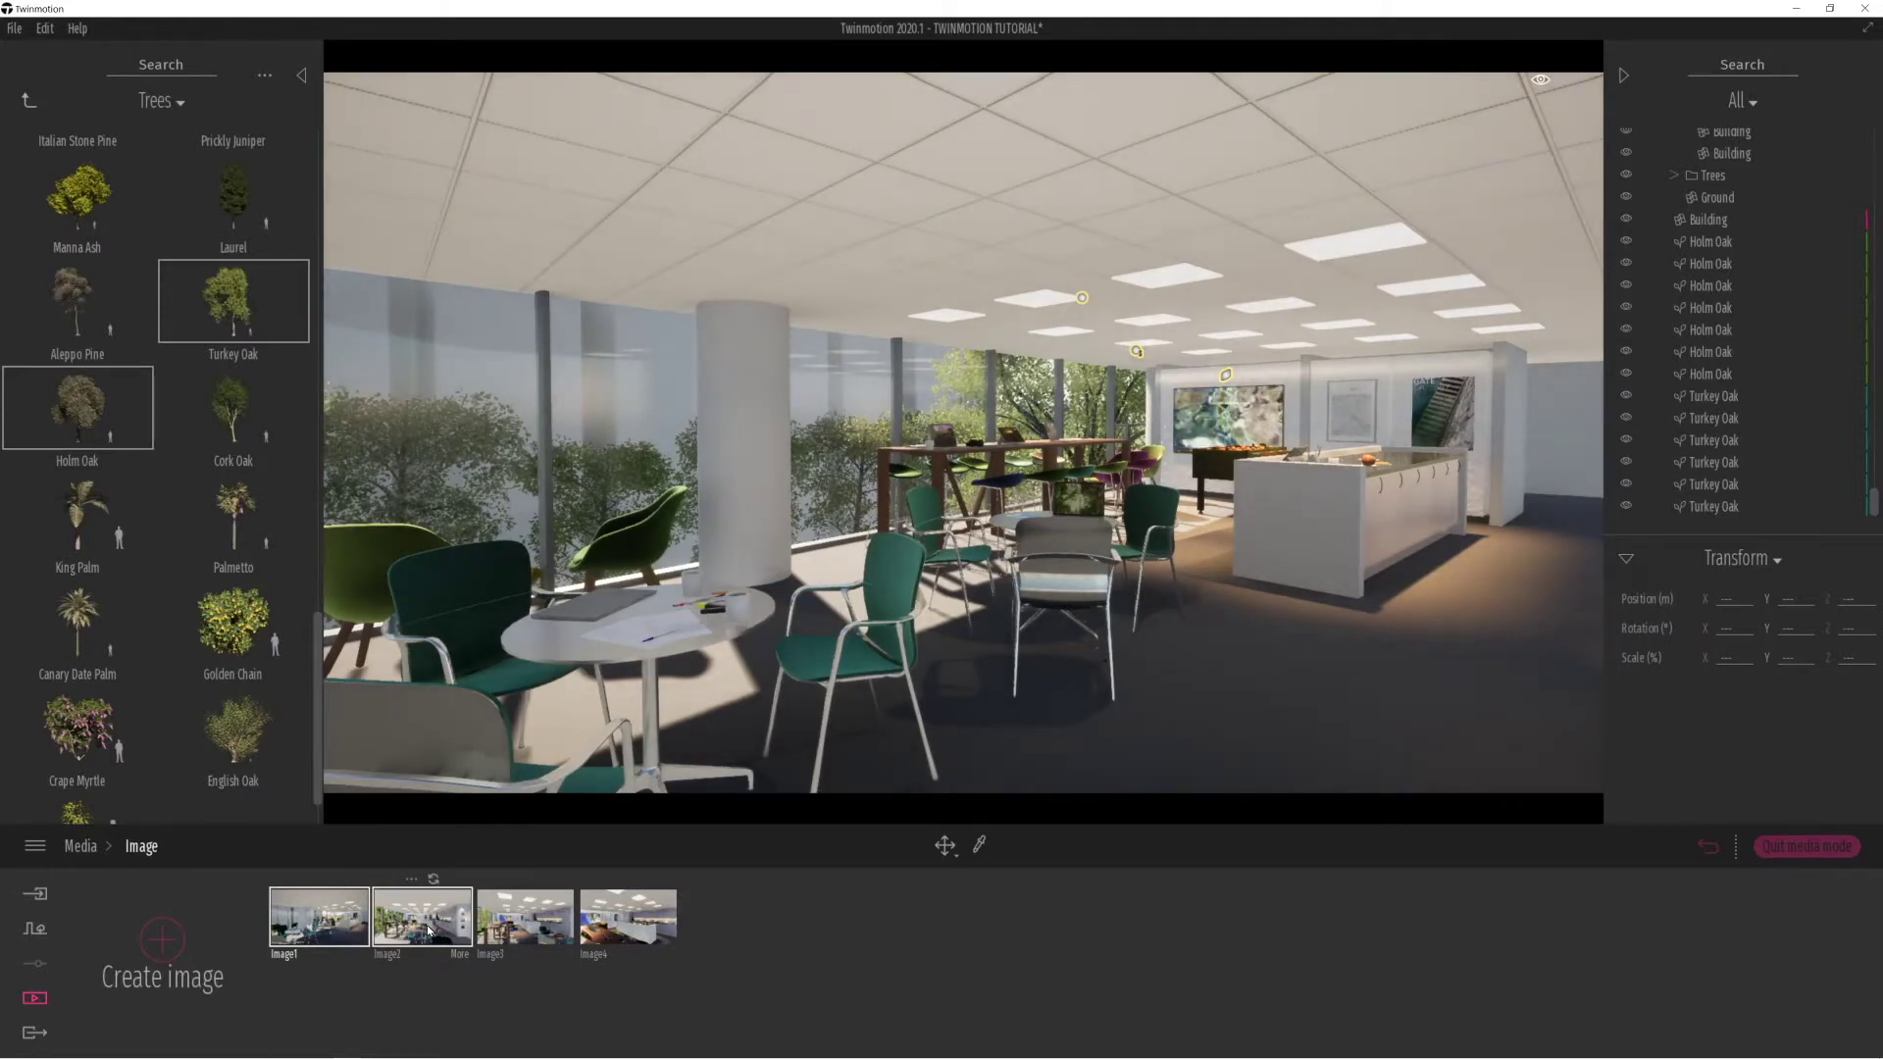
pyautogui.click(428, 929)
pyautogui.click(337, 929)
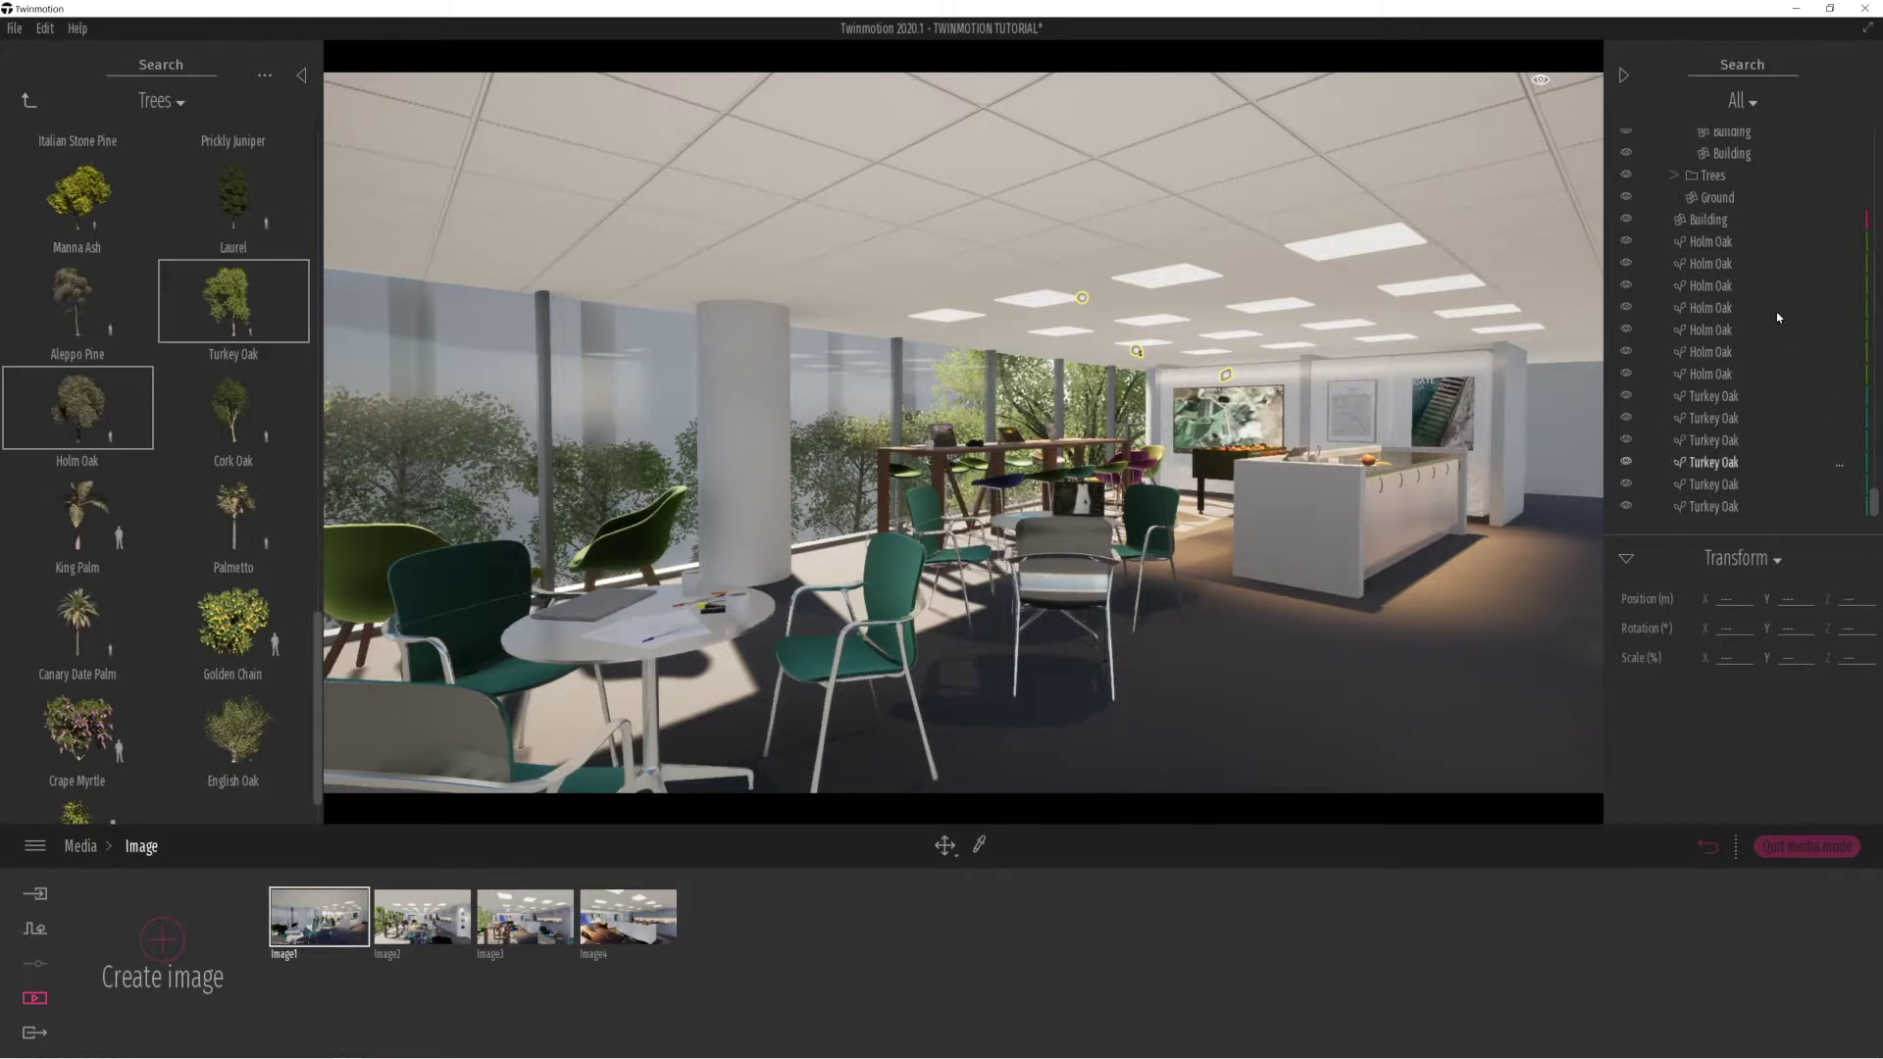
pyautogui.click(1709, 220)
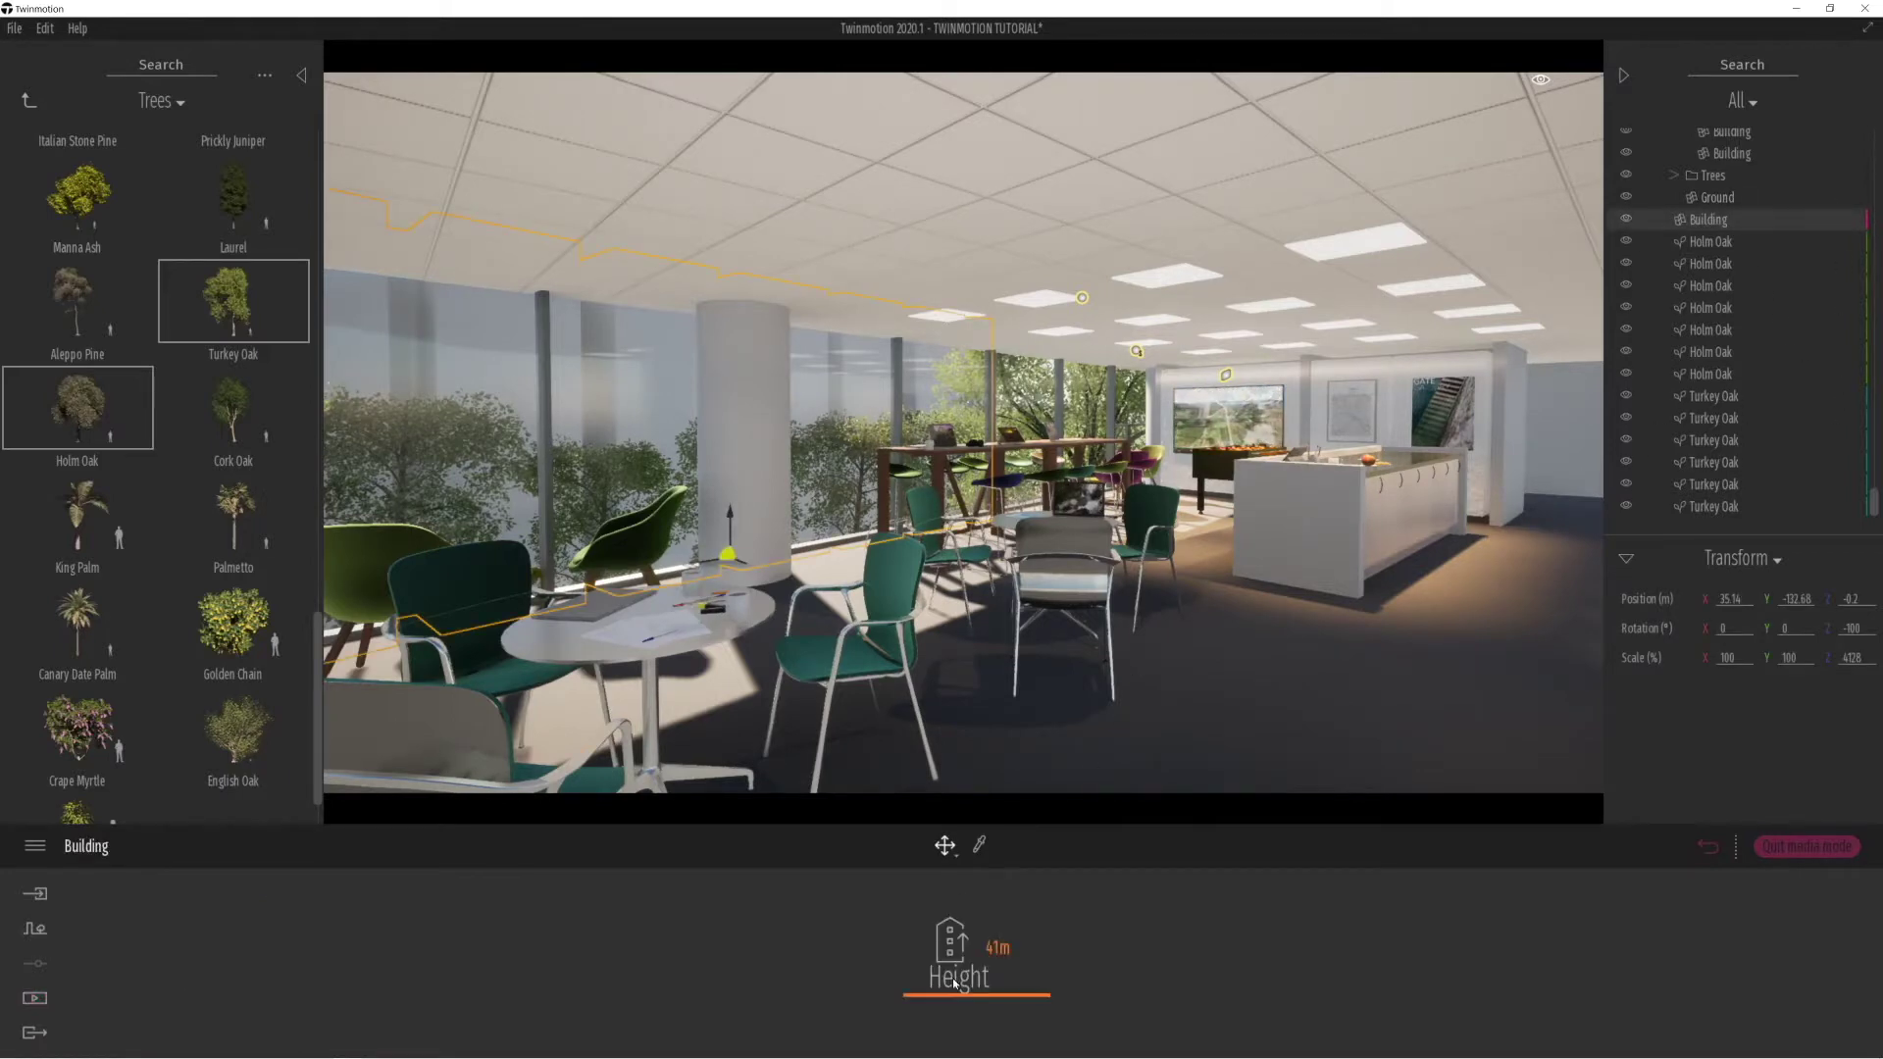
pyautogui.moveTo(916, 994); pyautogui.dragTo(915, 999)
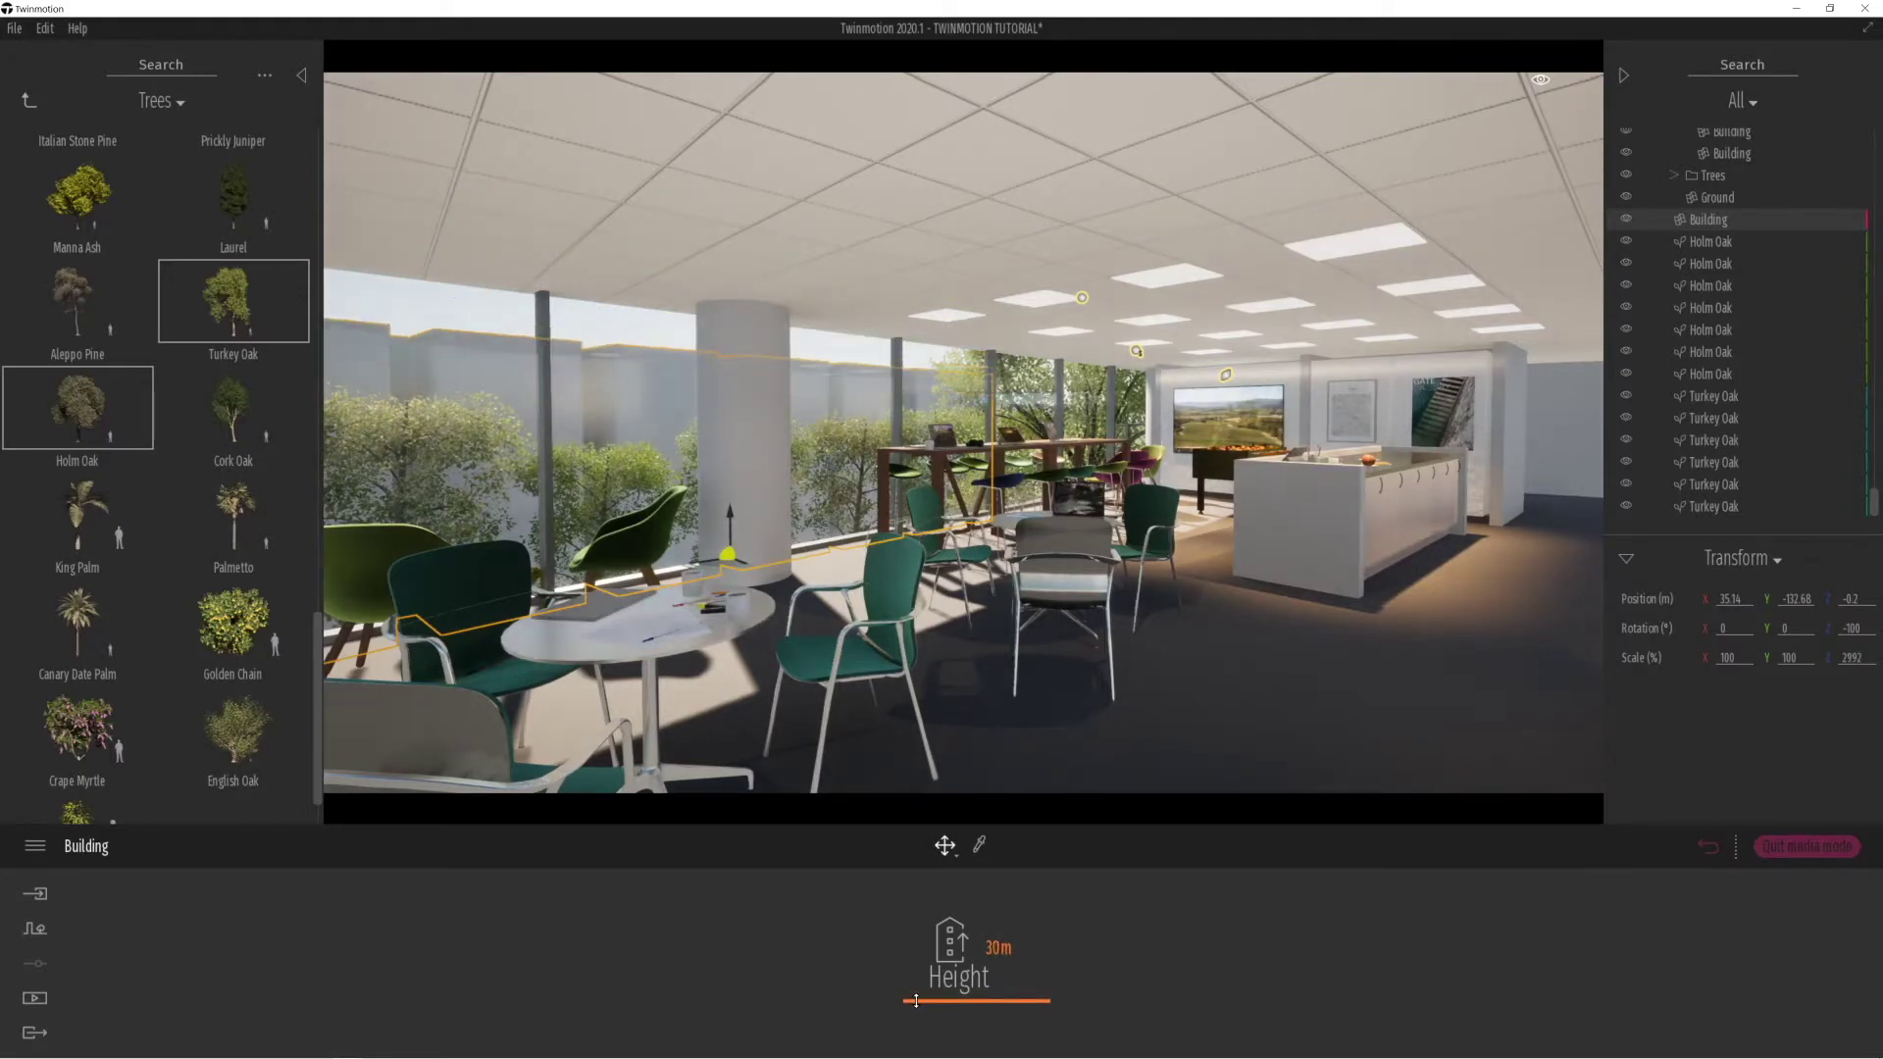
pyautogui.moveTo(911, 1005); pyautogui.dragTo(918, 1007)
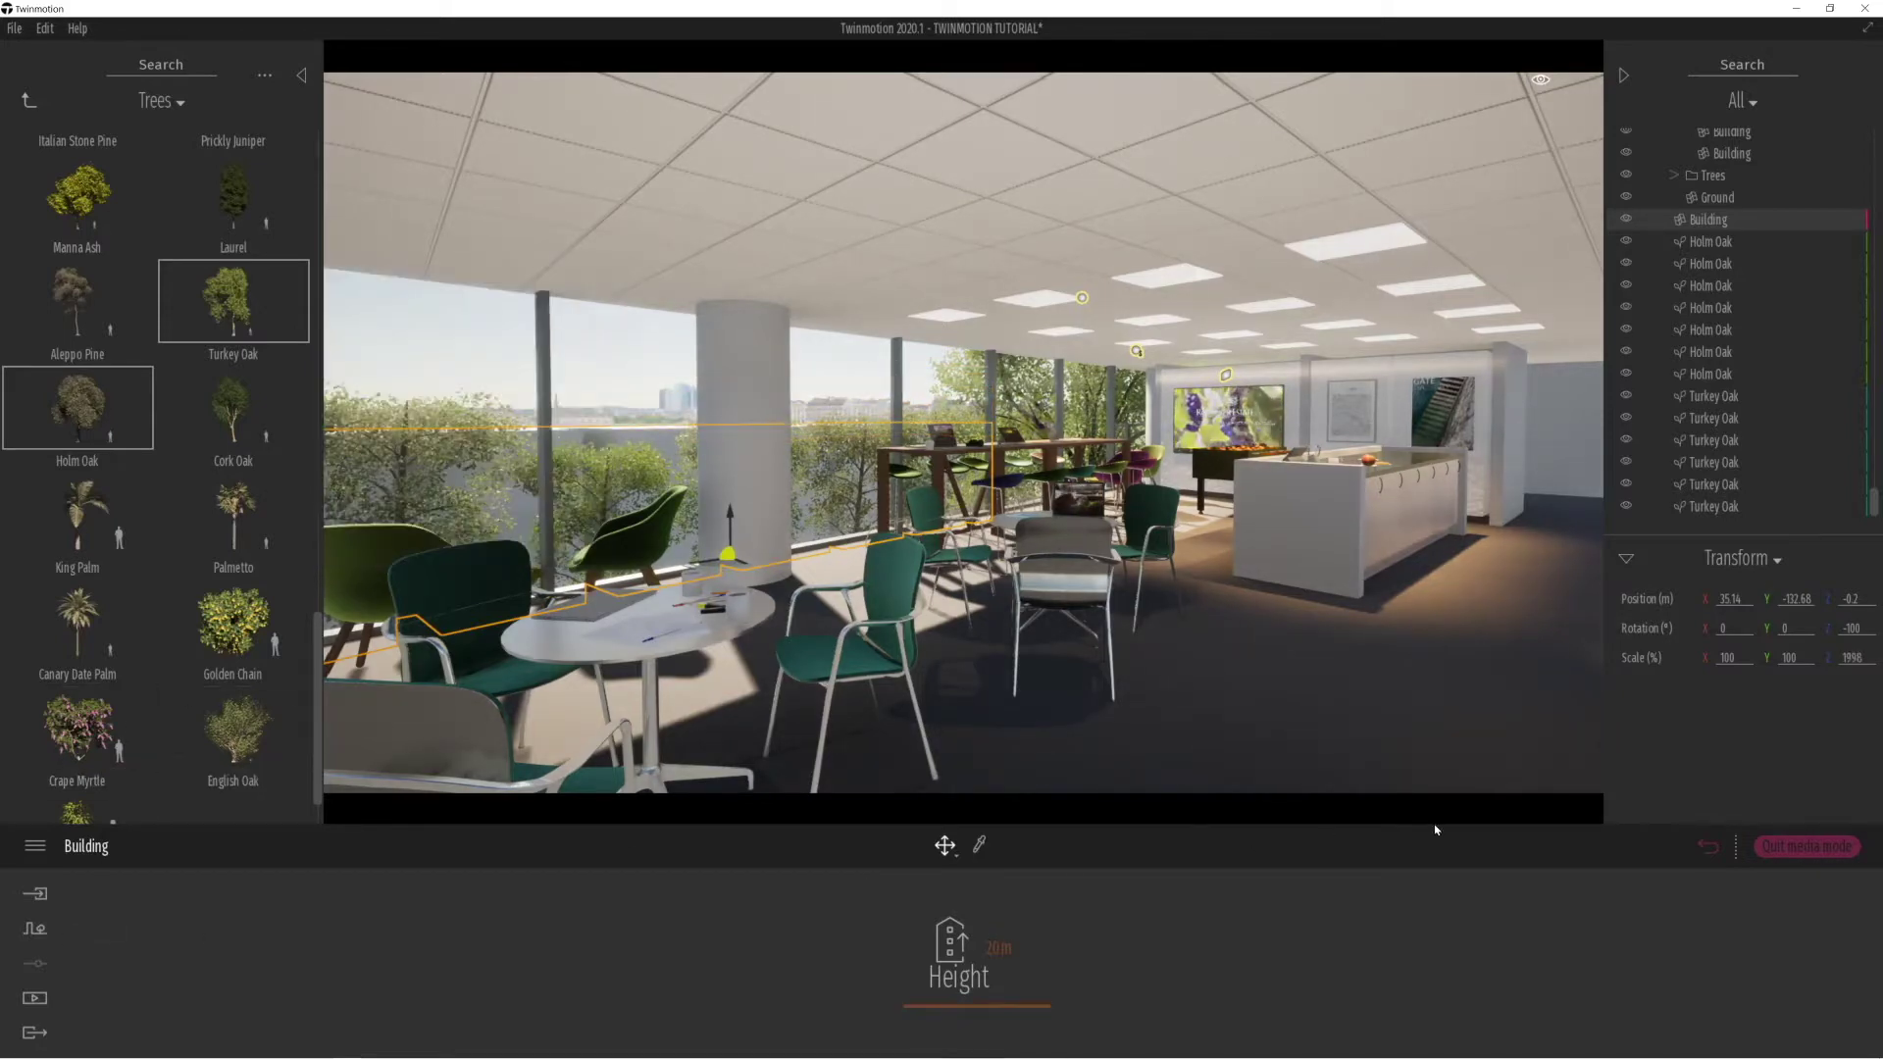
# Change Image1's output size first to 4K UHD 3840x2160 and finally to Custom, and open the custom dimensions.
pyautogui.click(35, 997)
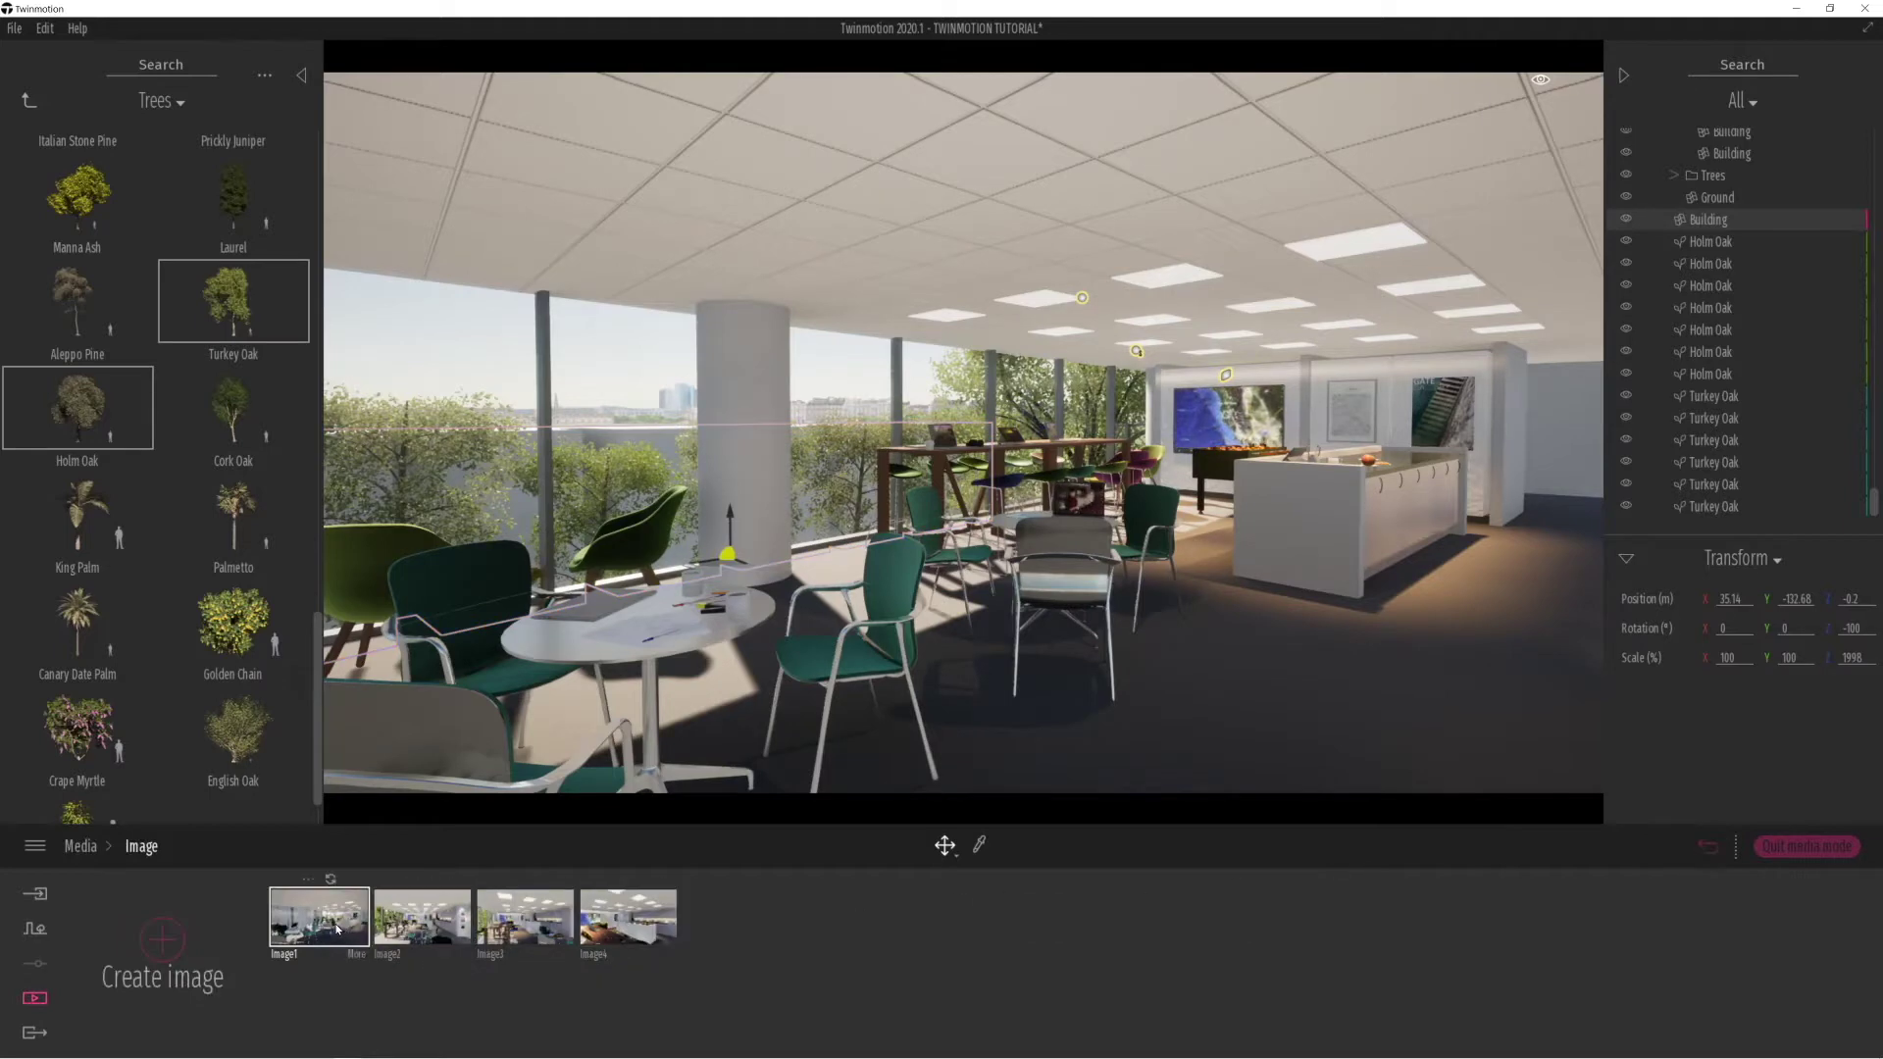
pyautogui.click(356, 955)
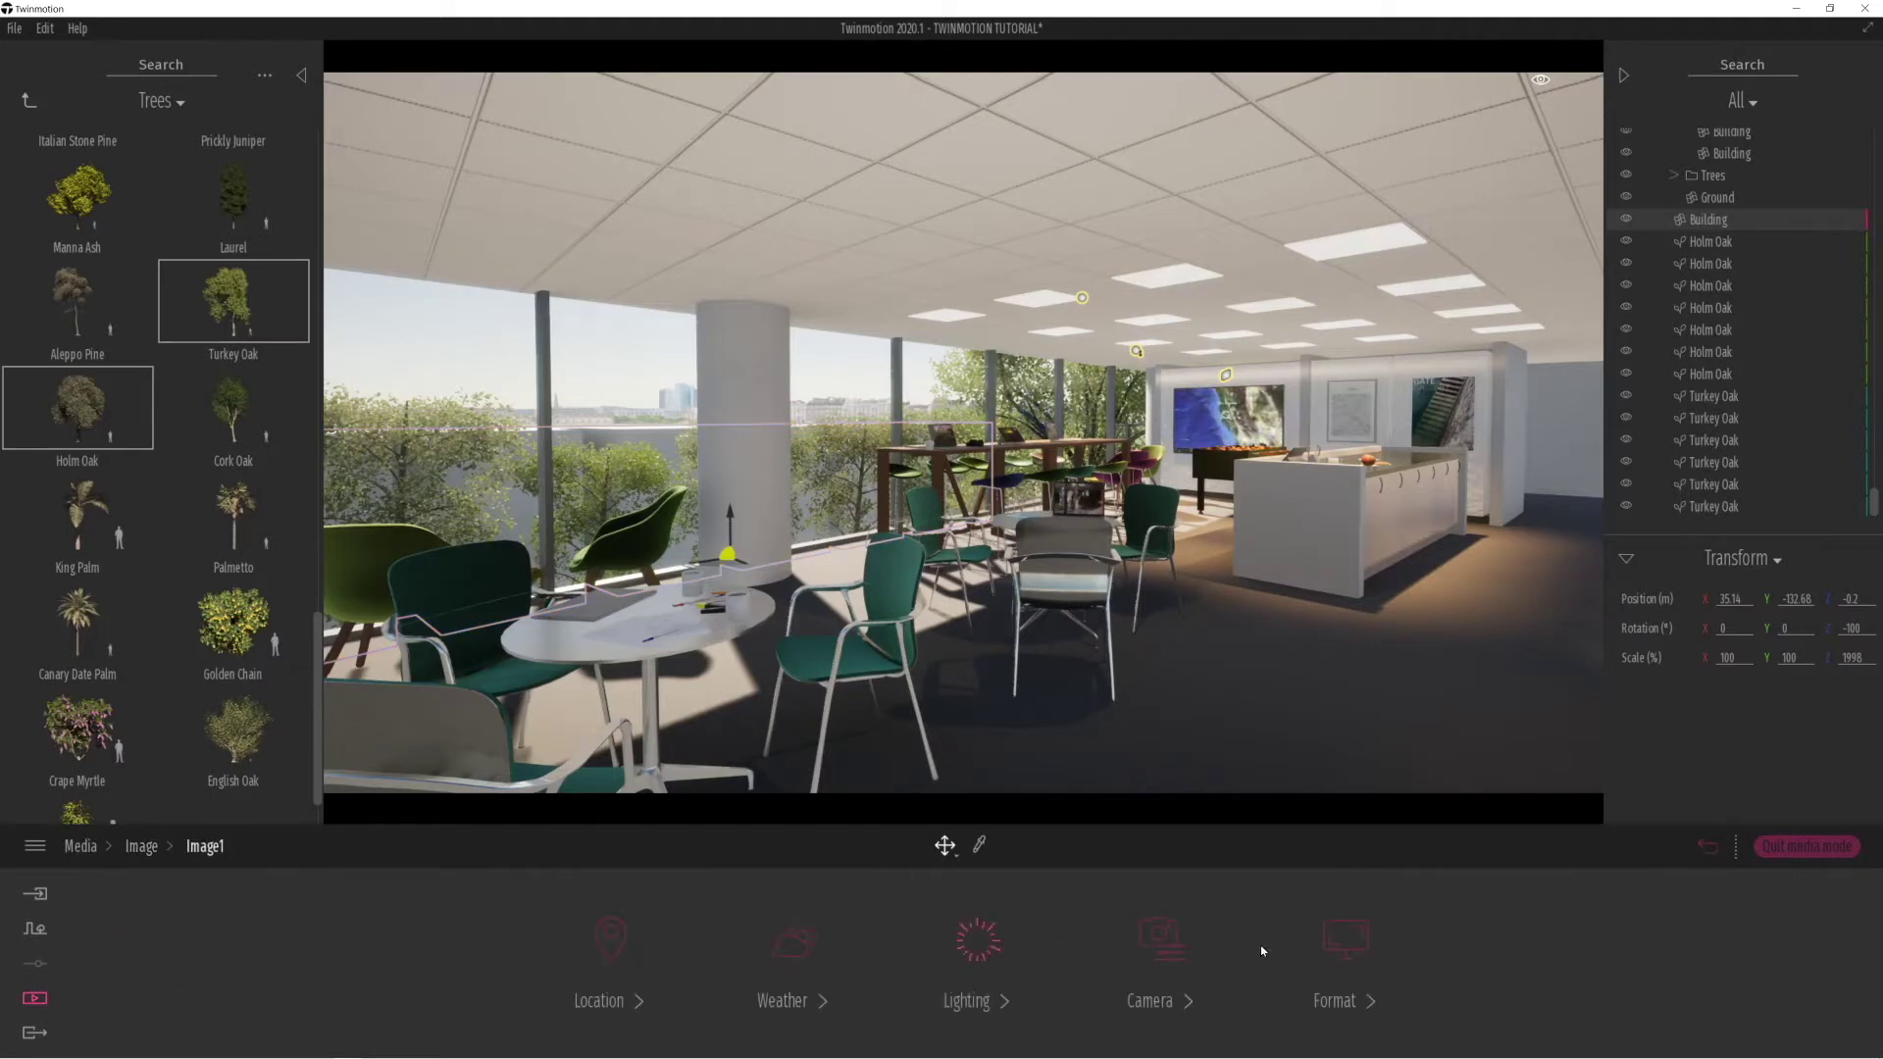
pyautogui.click(1345, 939)
pyautogui.click(1004, 948)
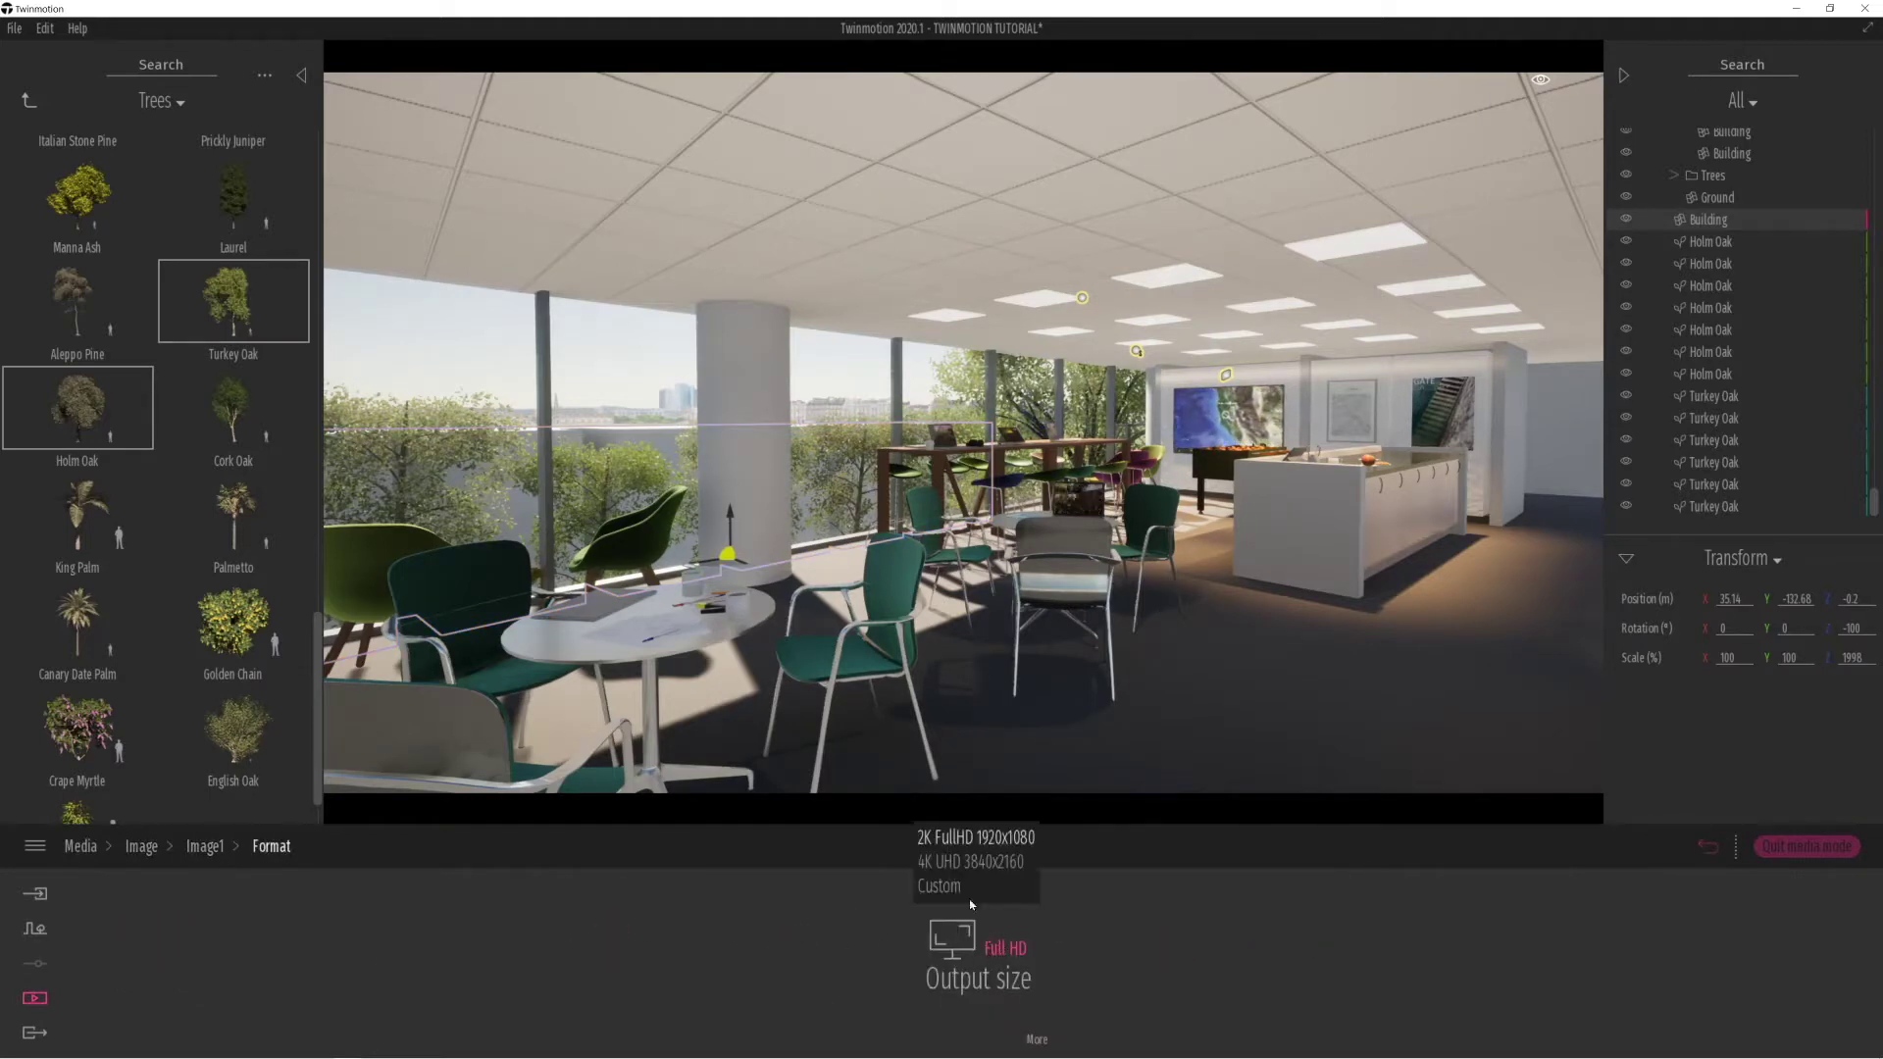
pyautogui.click(949, 863)
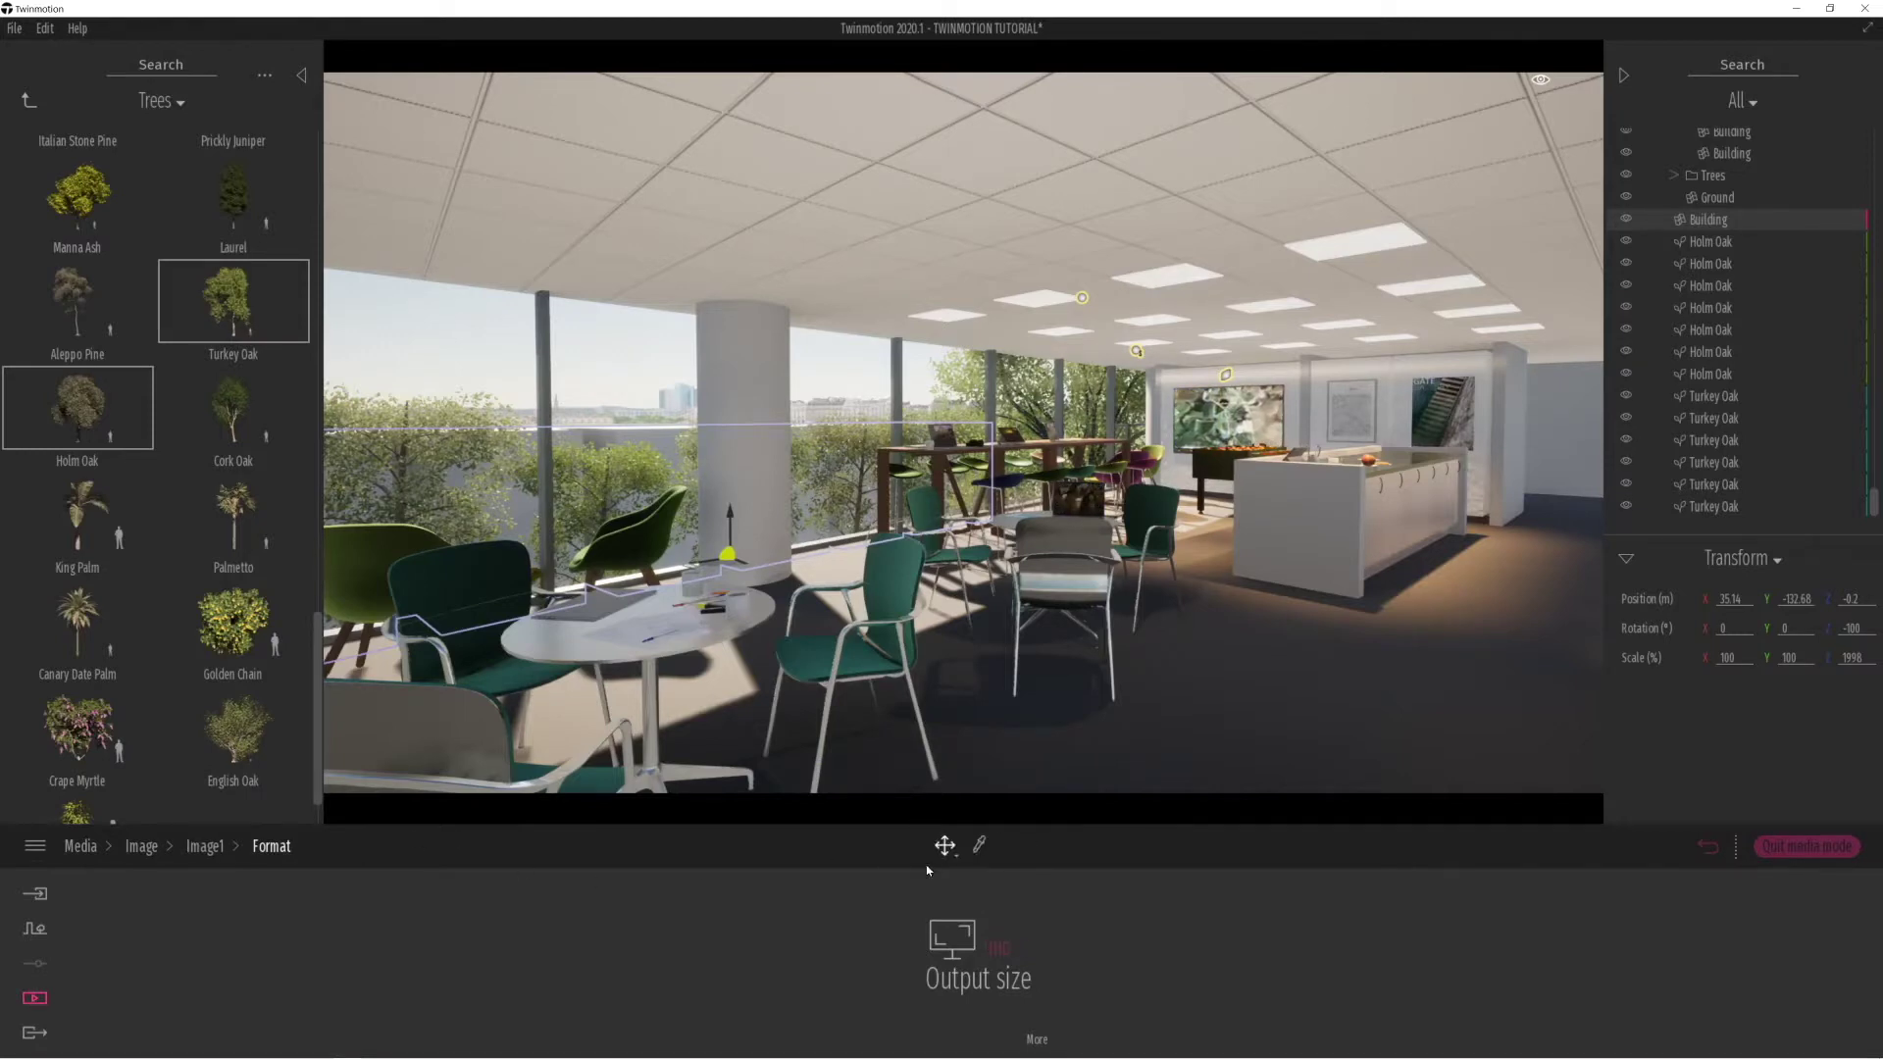
pyautogui.click(1002, 949)
pyautogui.click(974, 886)
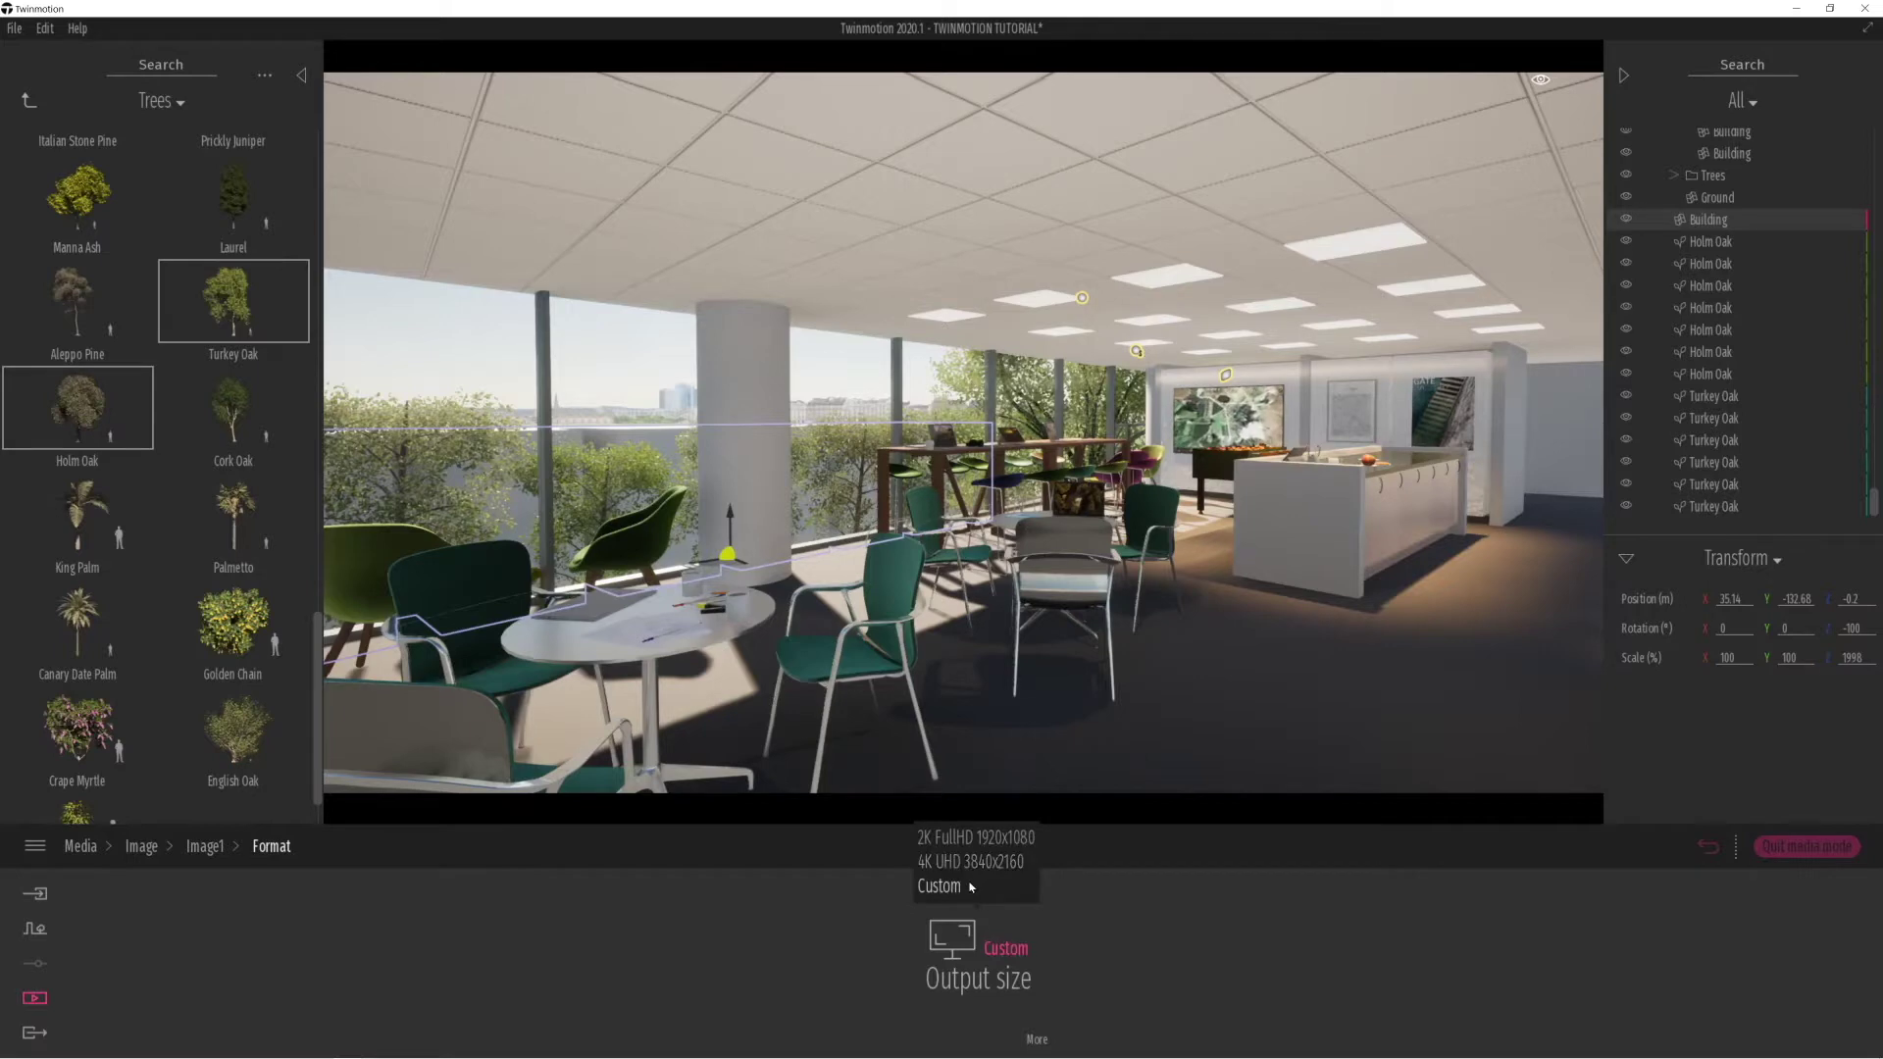
pyautogui.click(1037, 1040)
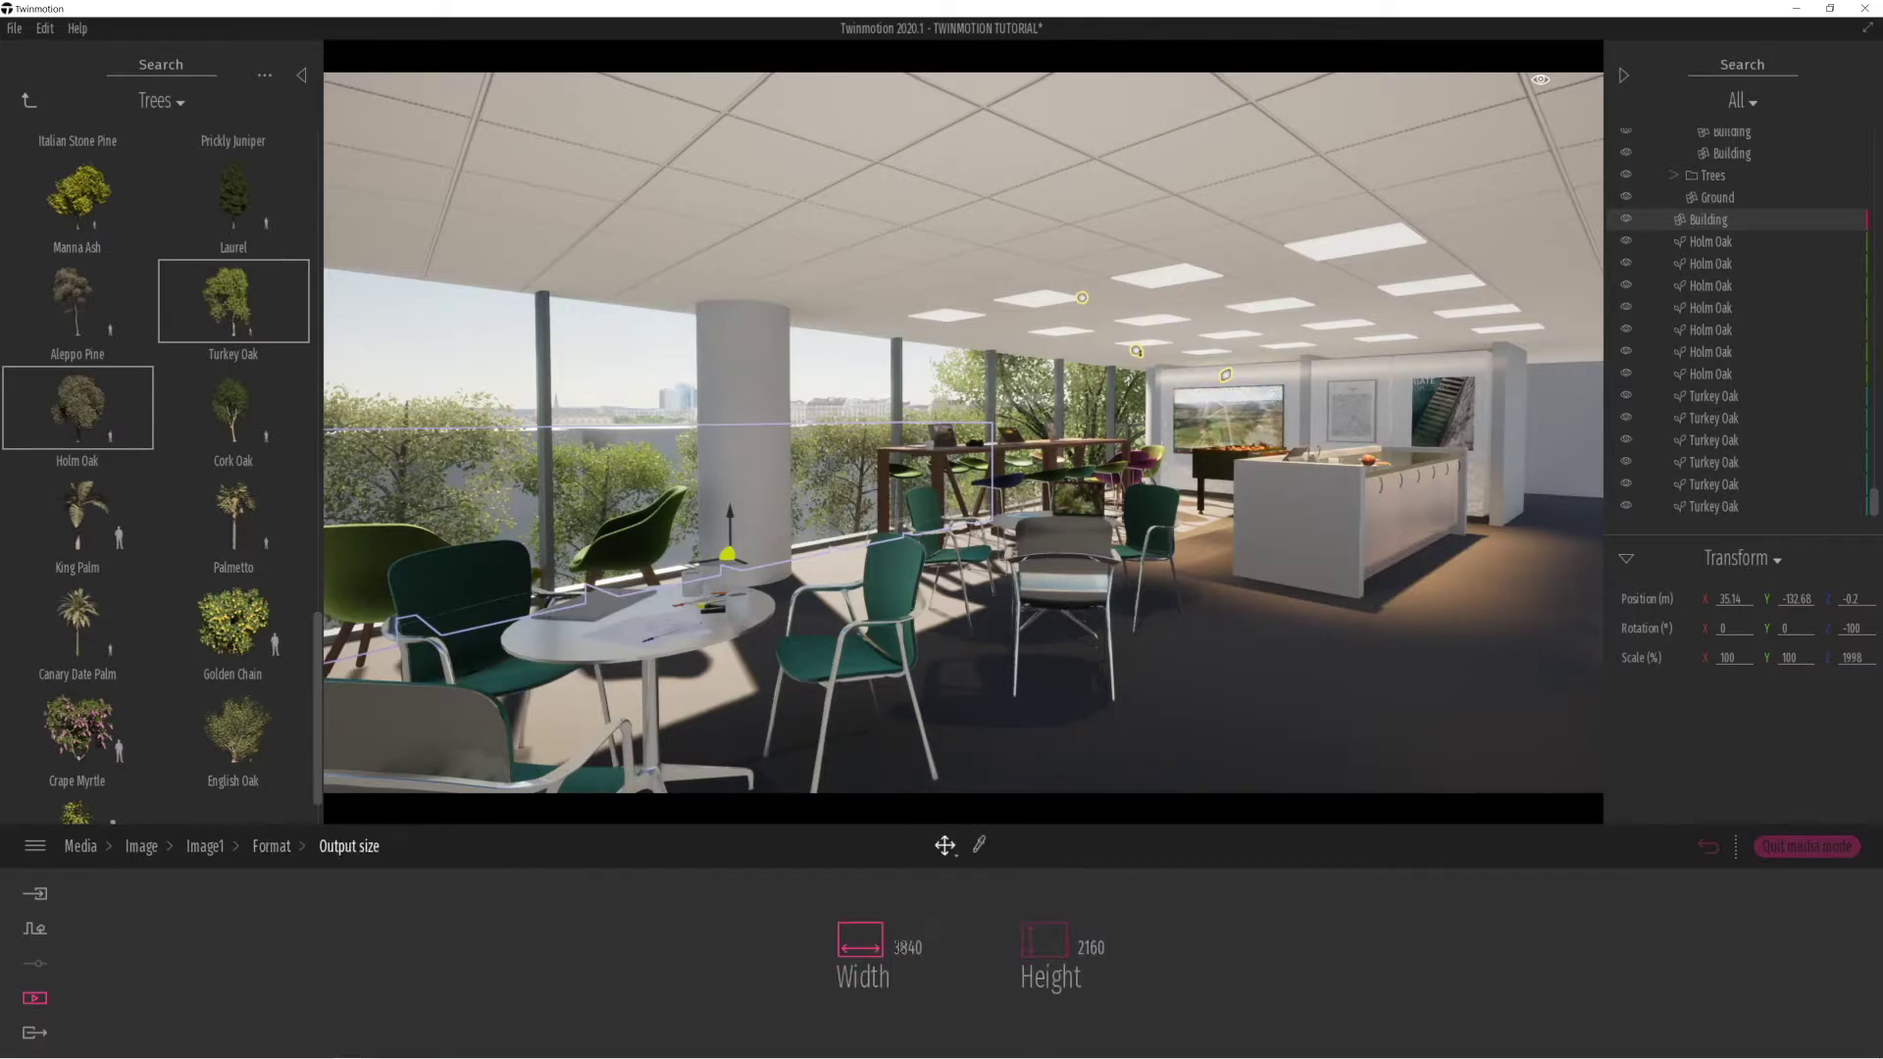
# Set Image1's custom output size to 4000 wide by 2000 high and hide the asset library and scene list.
pyautogui.click(899, 947)
pyautogui.write('4000')
pyautogui.press('Return')
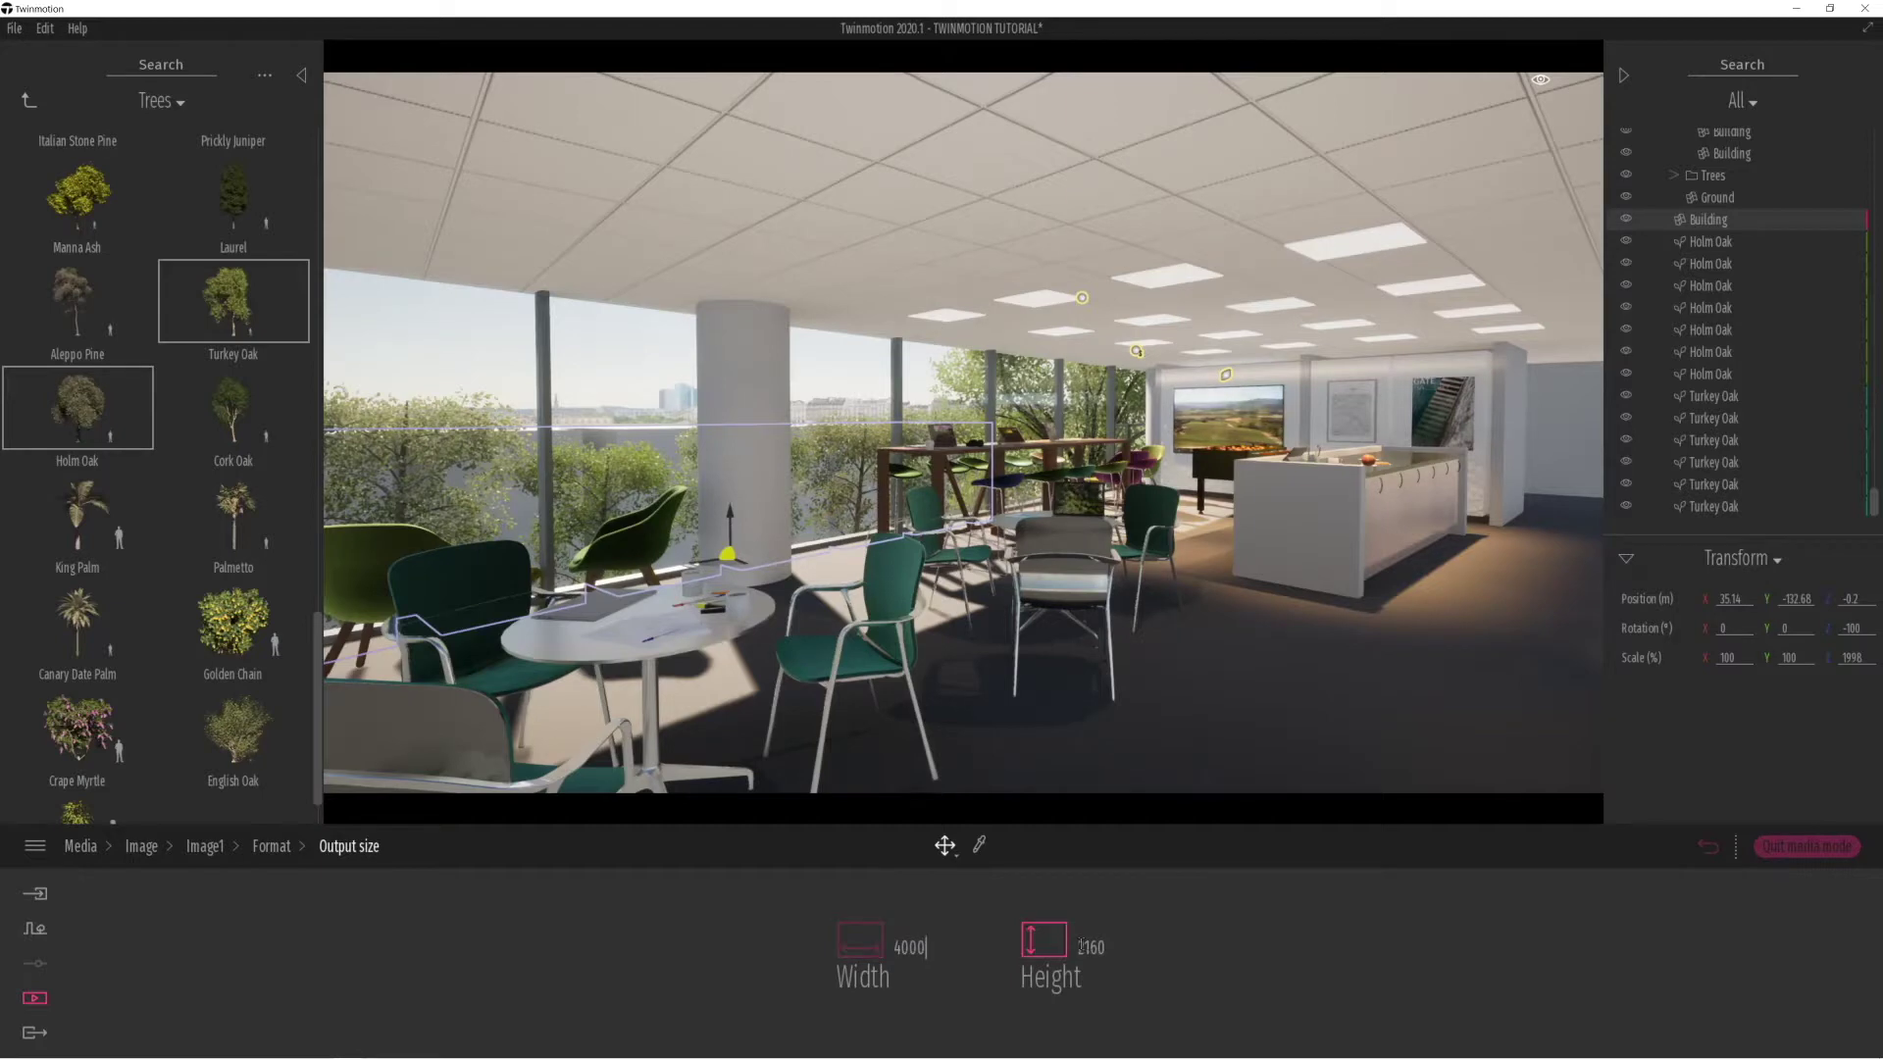
pyautogui.click(1089, 947)
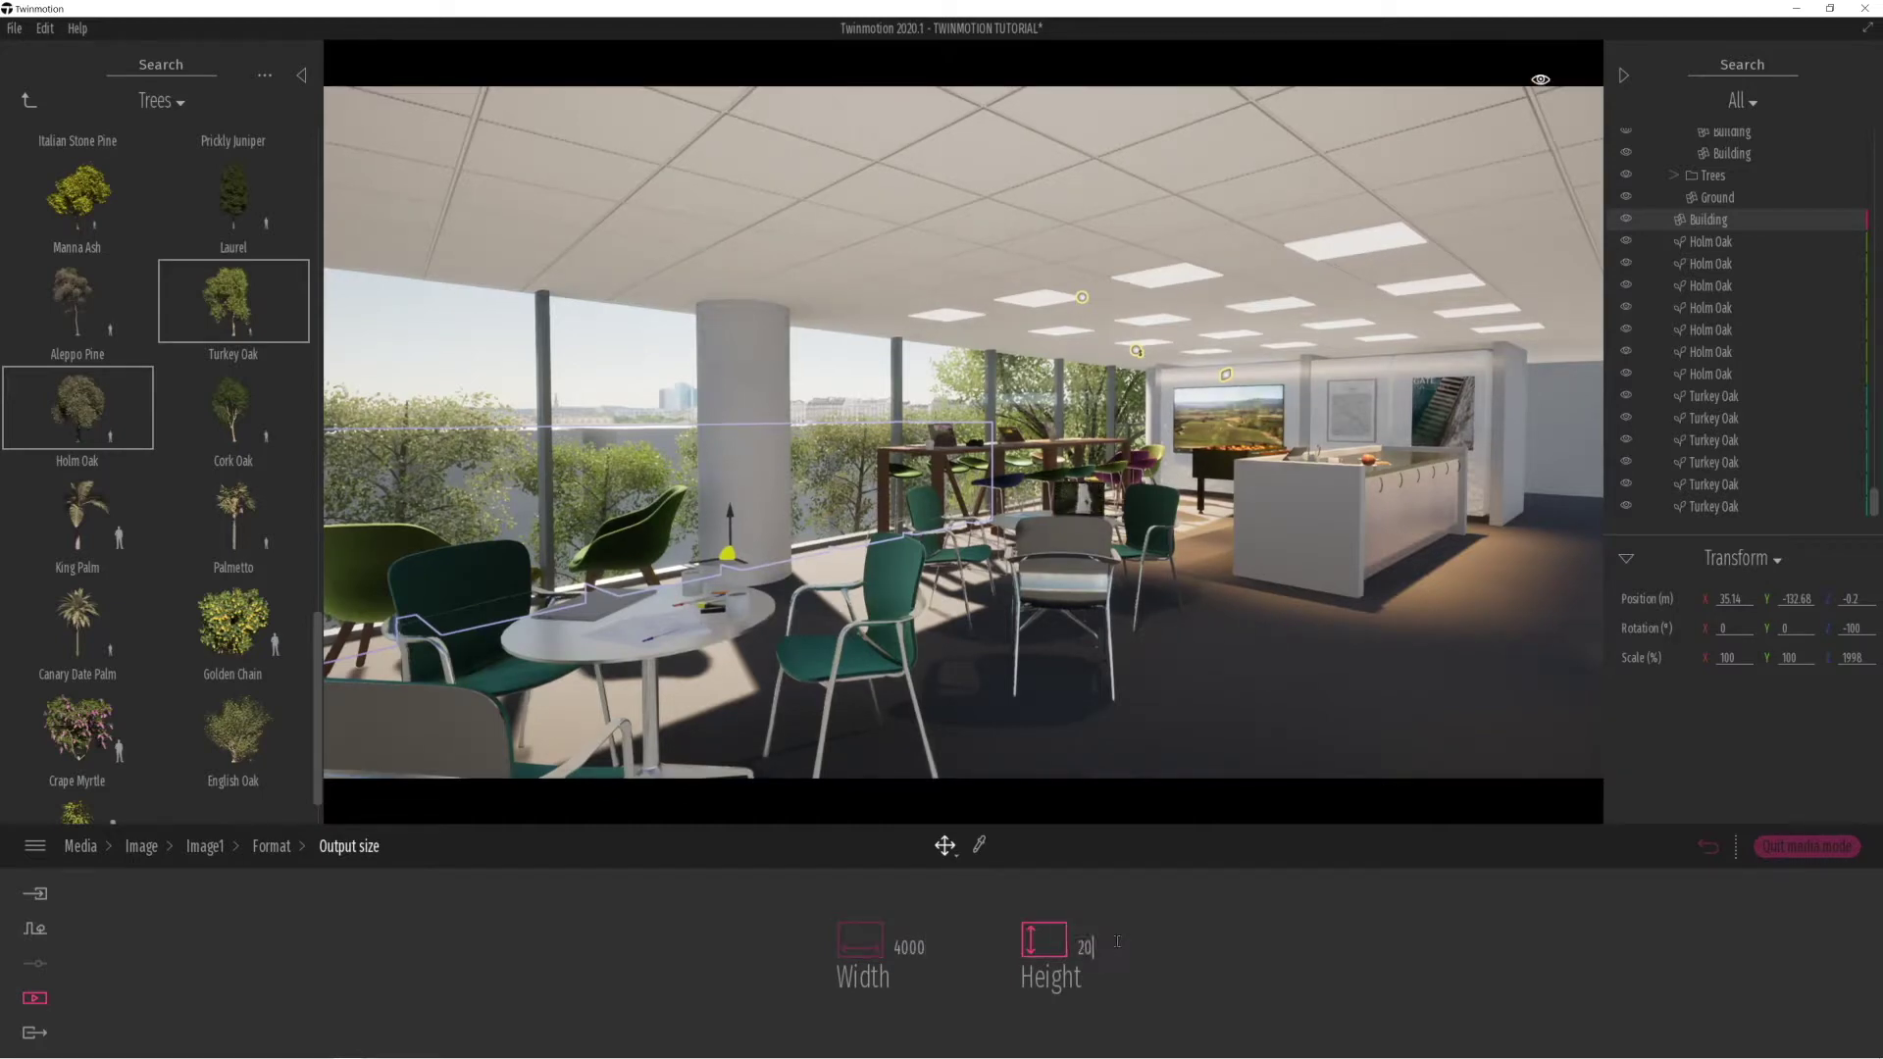
pyautogui.press('Return')
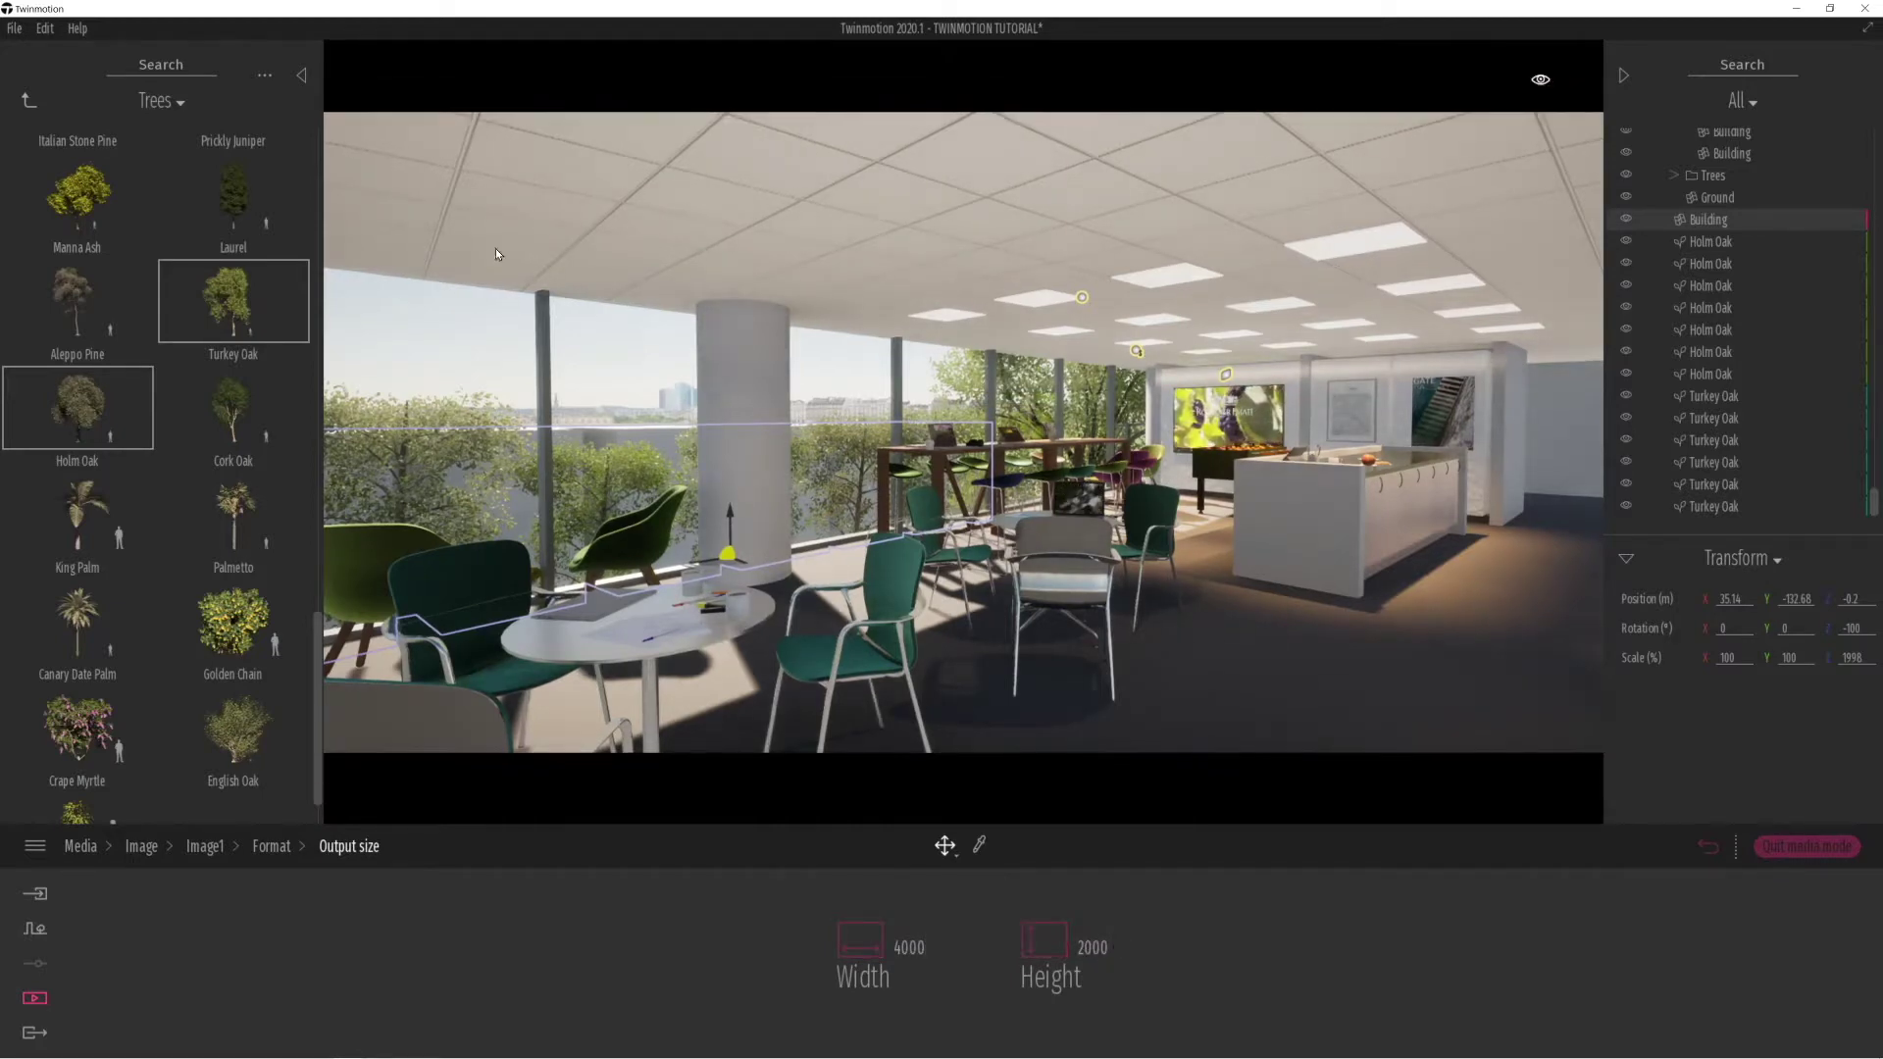
pyautogui.click(300, 76)
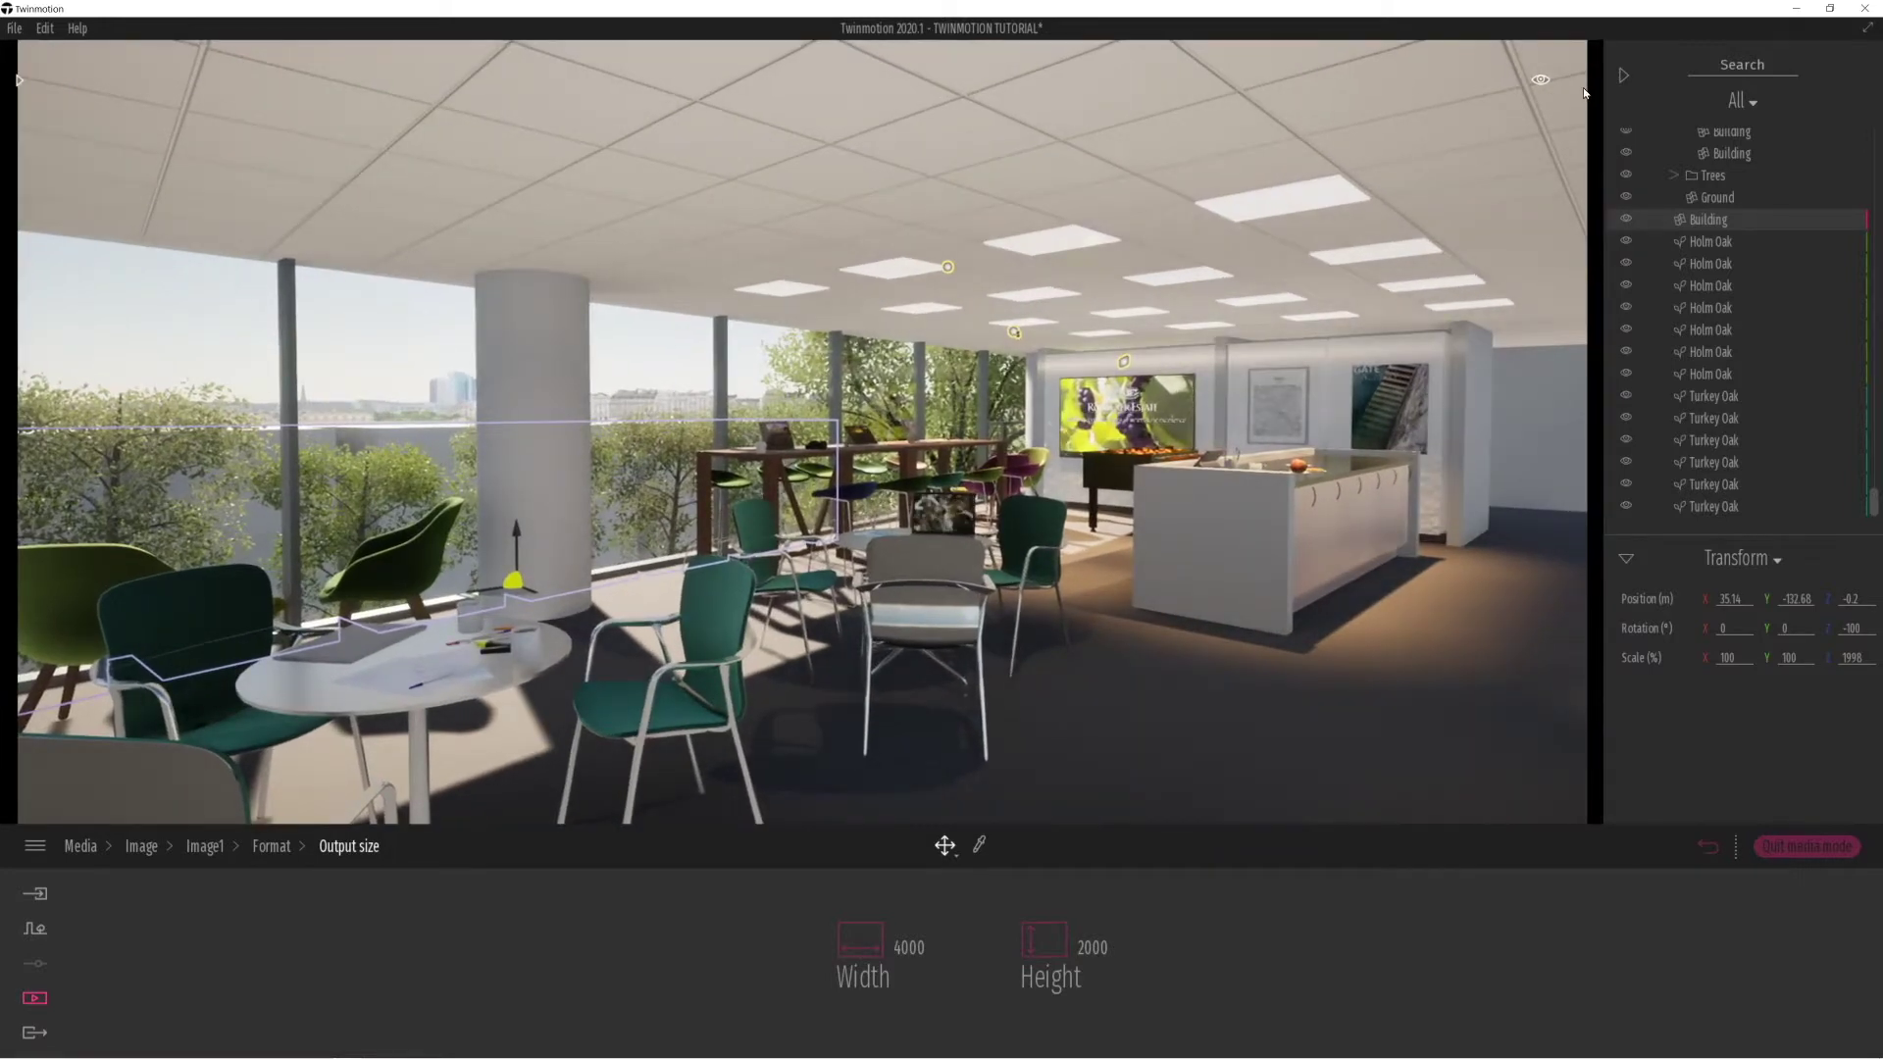
pyautogui.click(1621, 76)
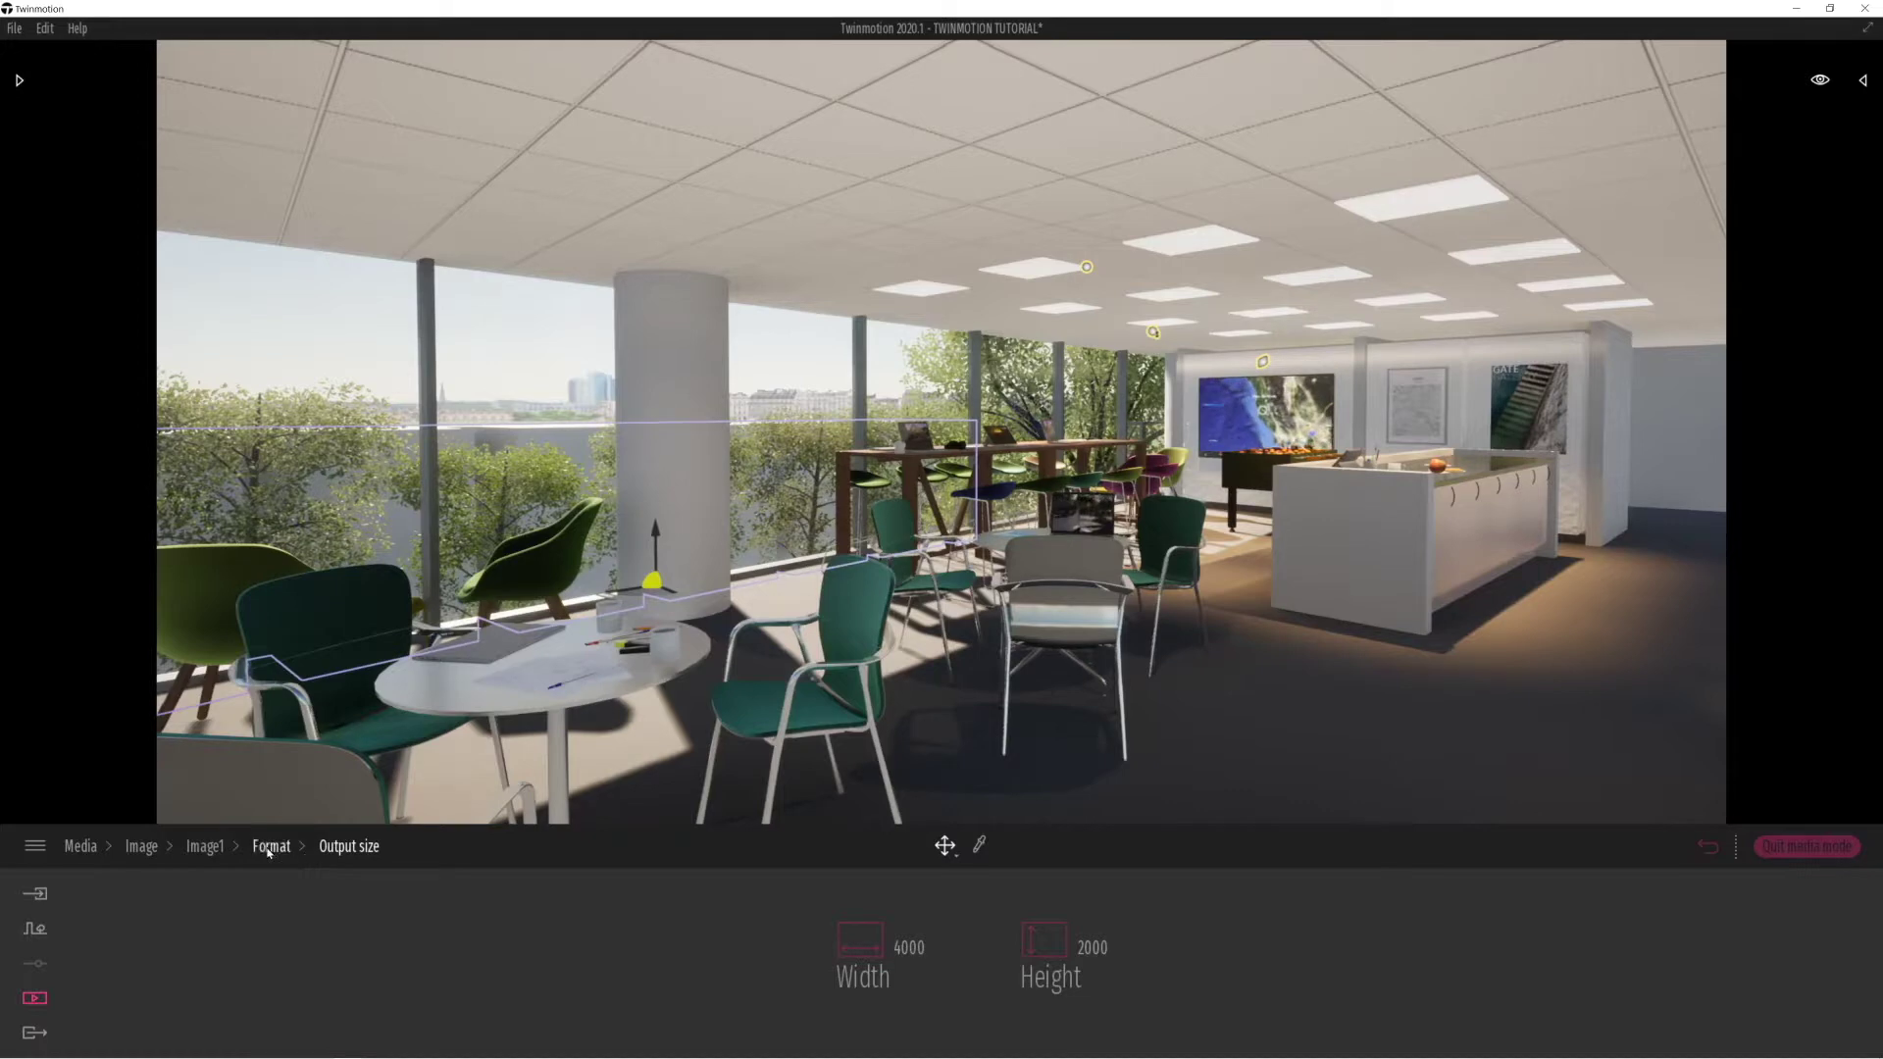
# Make Image1's weather slightly cloudier and reduce the tree growth below 0.50, leaving the trees visible outside, and return to the image list.
pyautogui.click(206, 848)
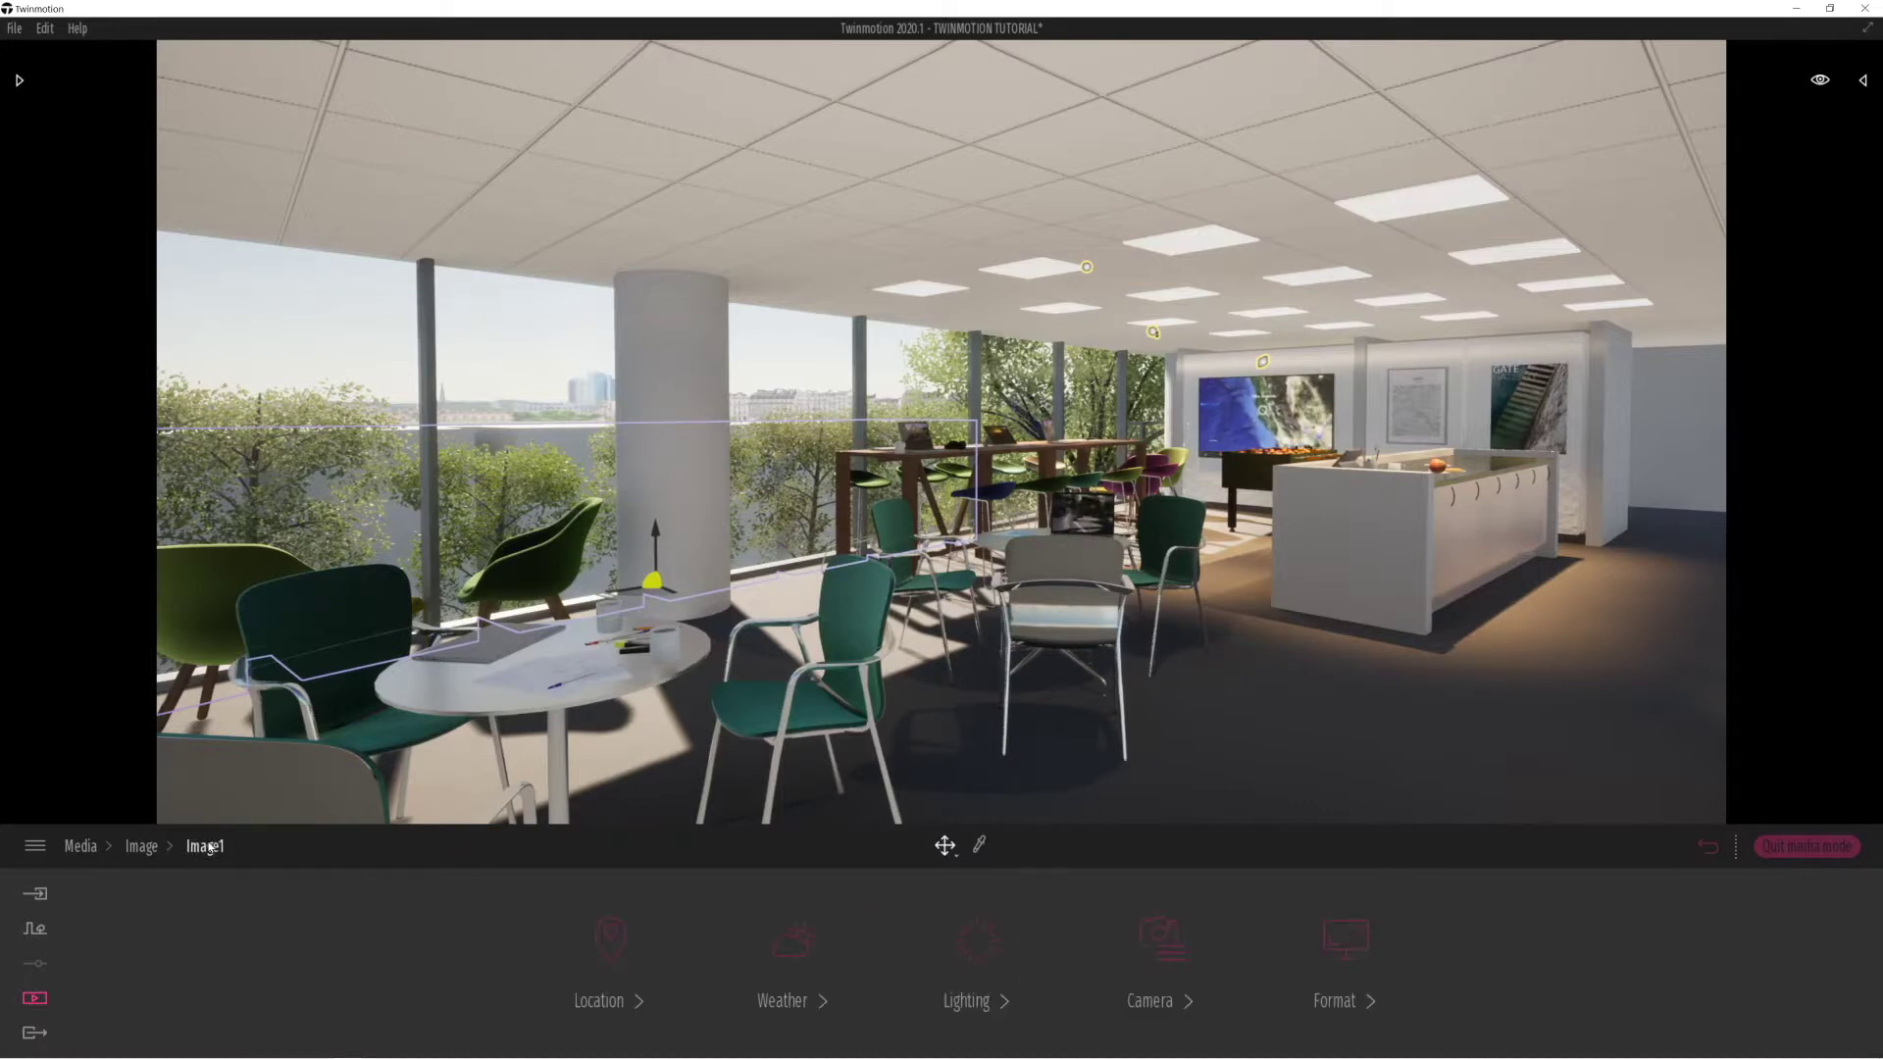
pyautogui.click(791, 947)
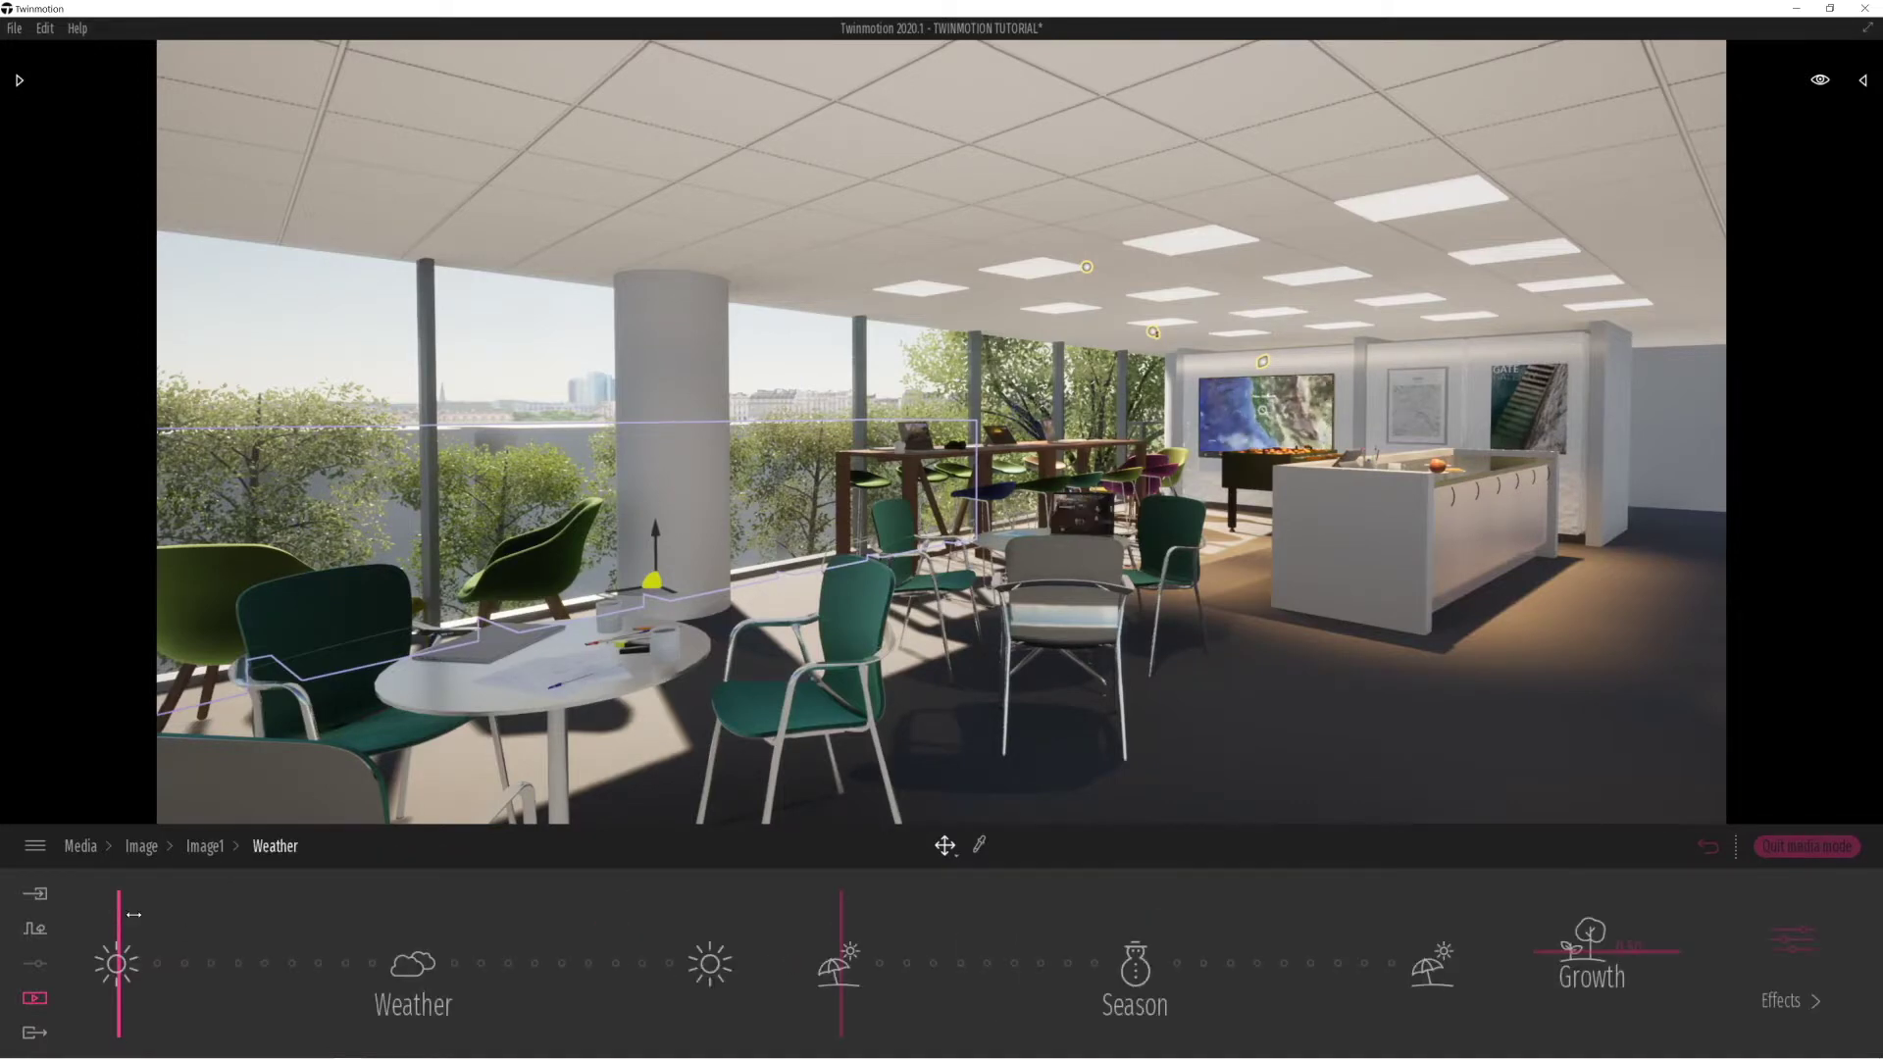
pyautogui.moveTo(294, 915)
pyautogui.mouseDown()
pyautogui.moveTo(316, 914)
pyautogui.moveTo(257, 914)
pyautogui.moveTo(418, 921)
pyautogui.moveTo(248, 937)
pyautogui.mouseUp()
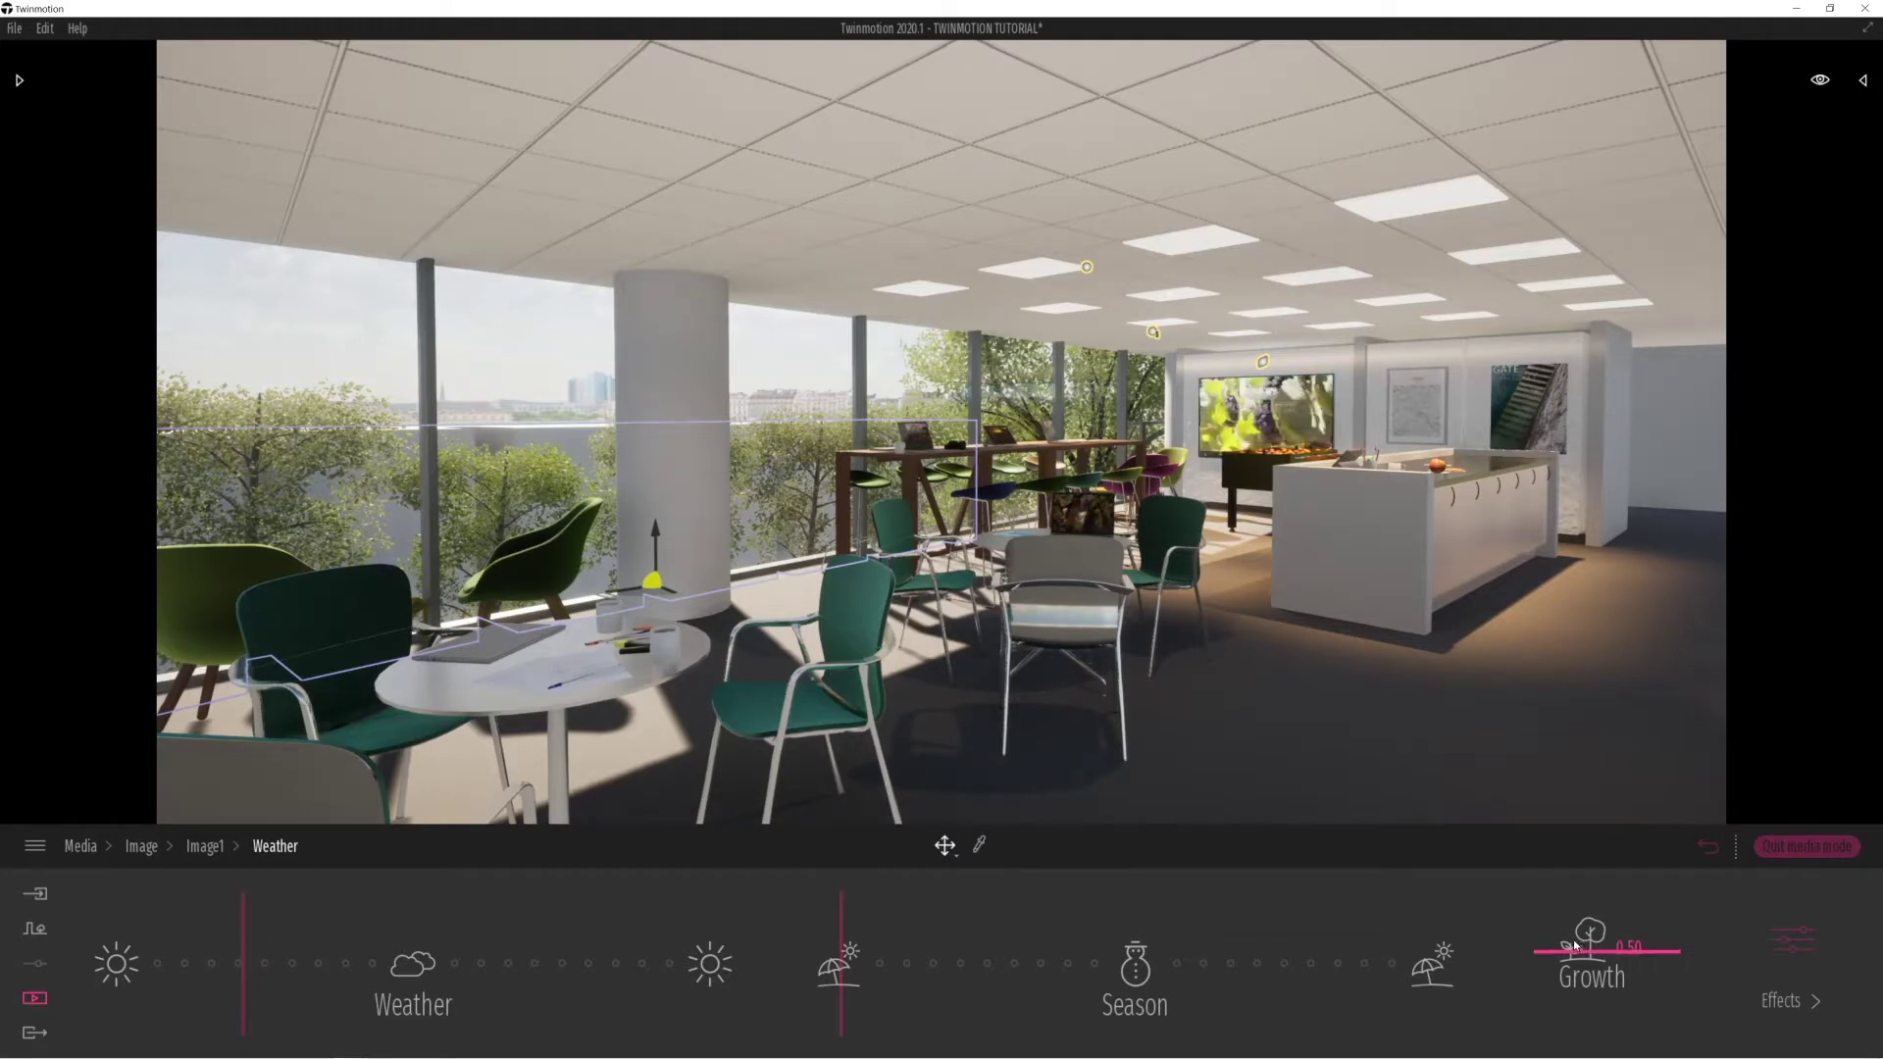
pyautogui.moveTo(1553, 956); pyautogui.dragTo(1554, 993)
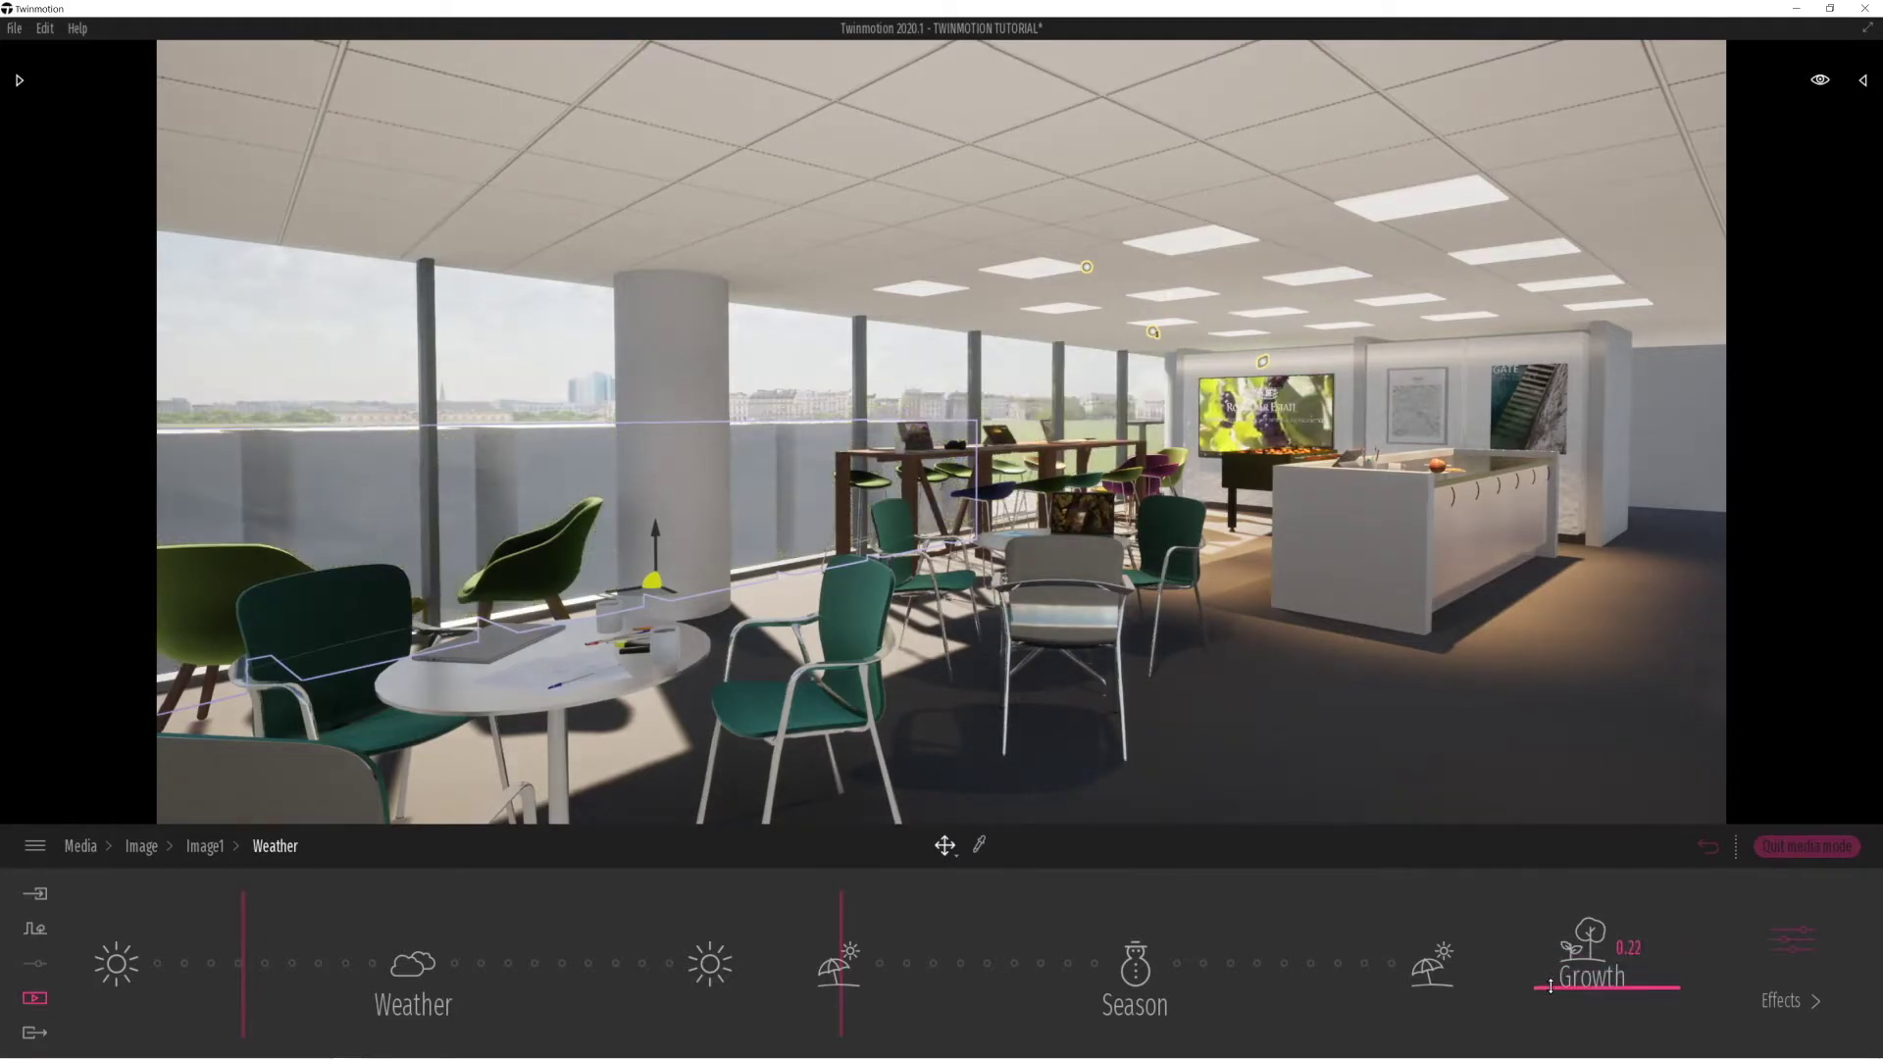
pyautogui.moveTo(1550, 971); pyautogui.dragTo(1561, 961)
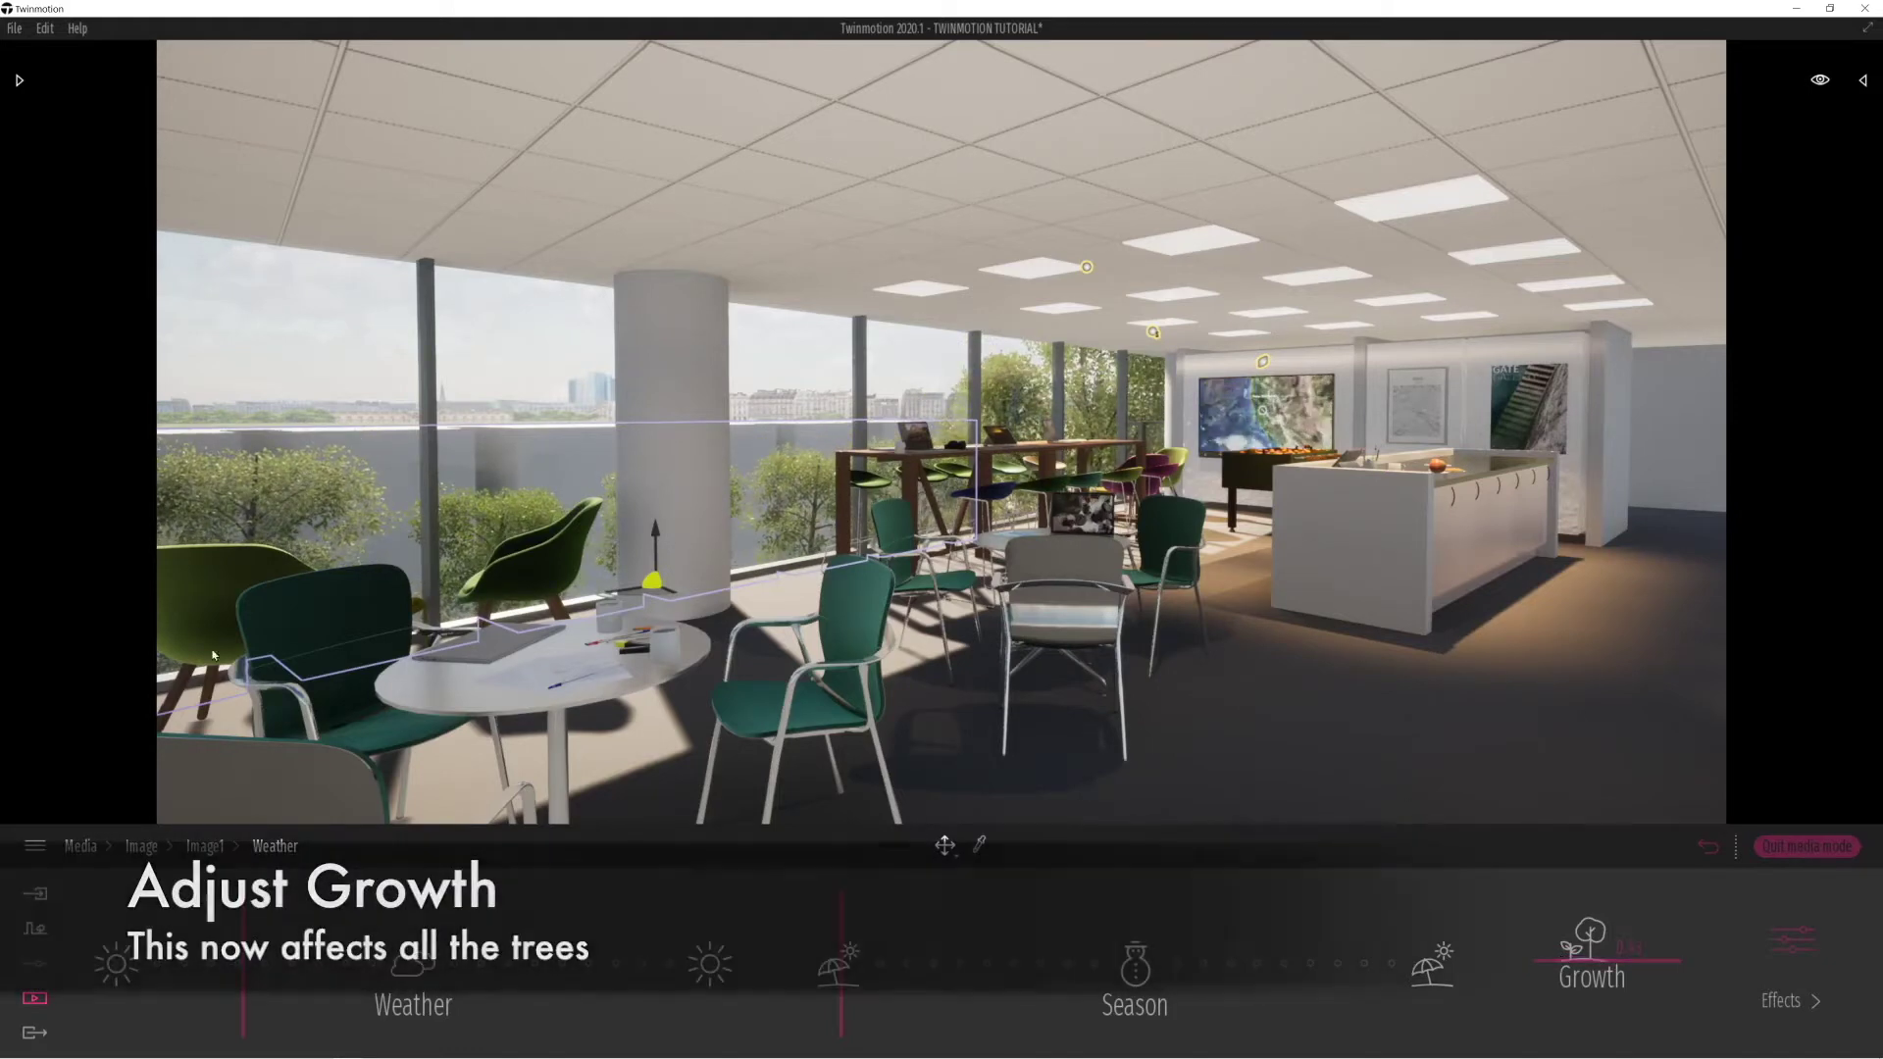
pyautogui.click(202, 847)
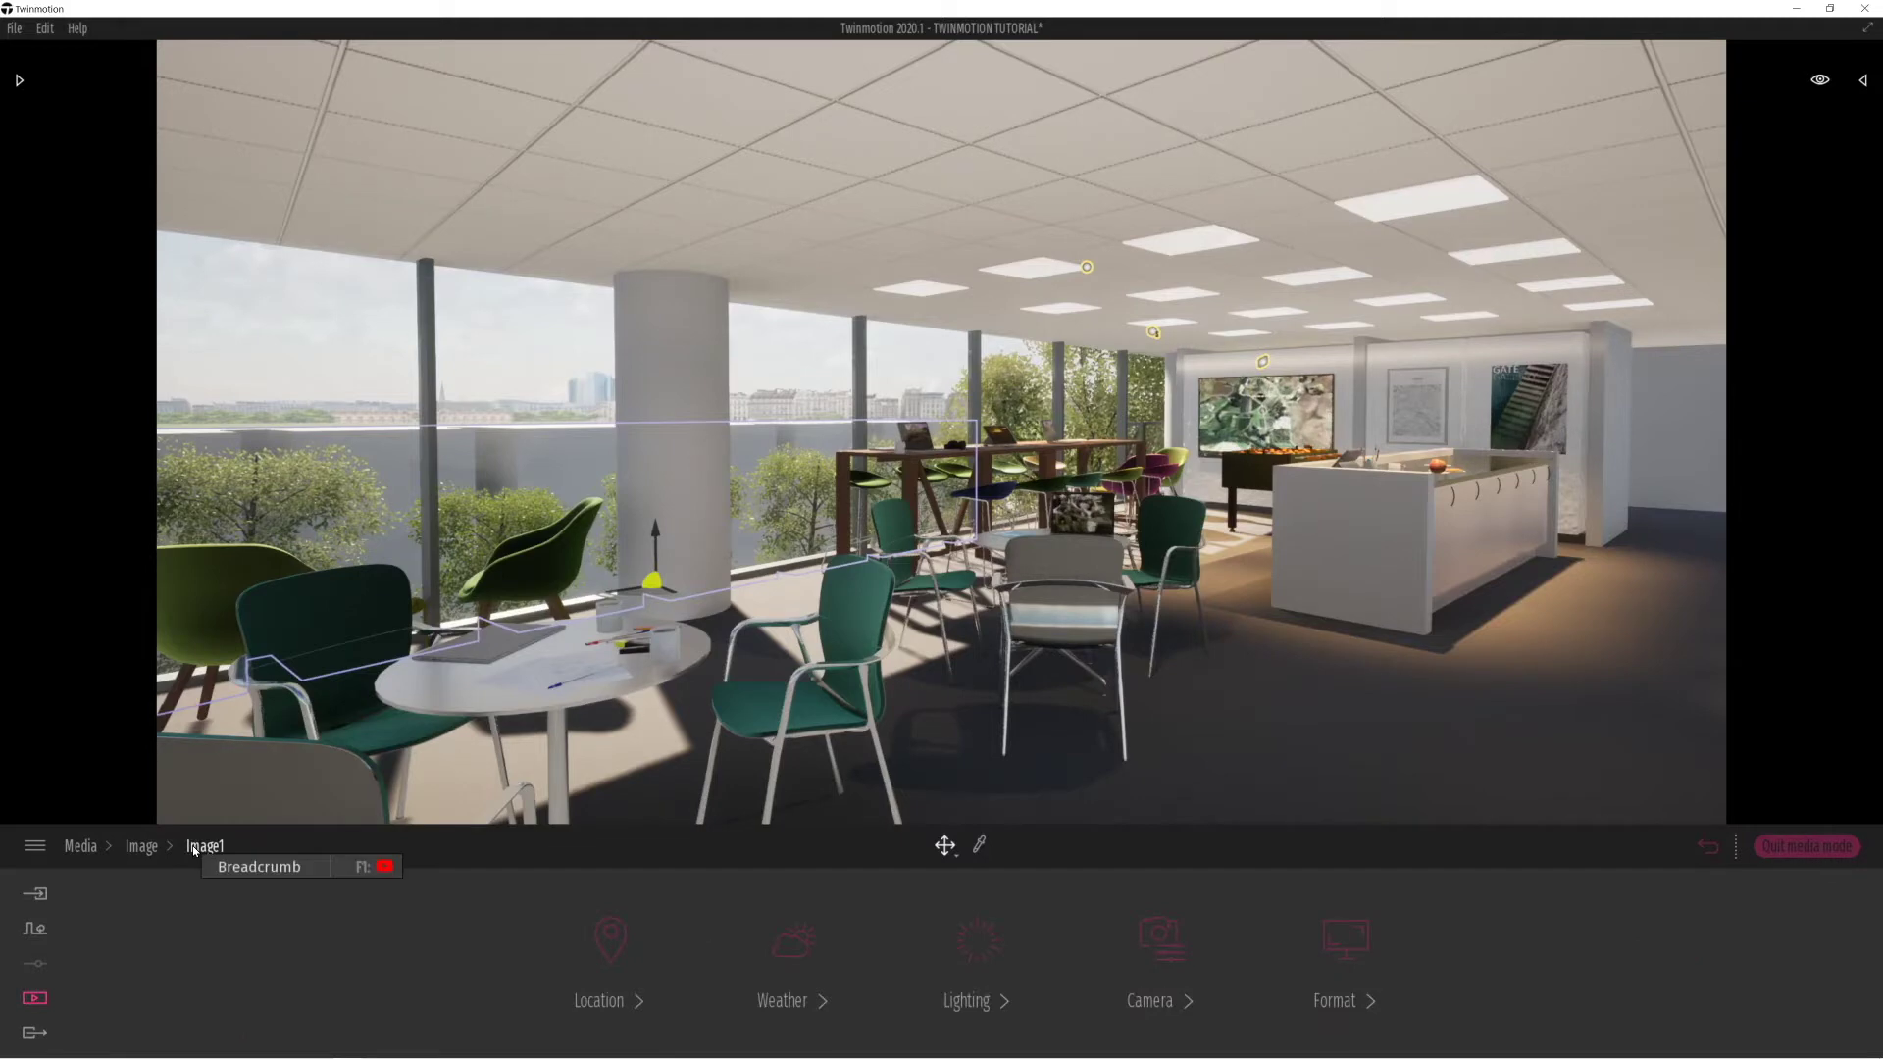
pyautogui.click(138, 849)
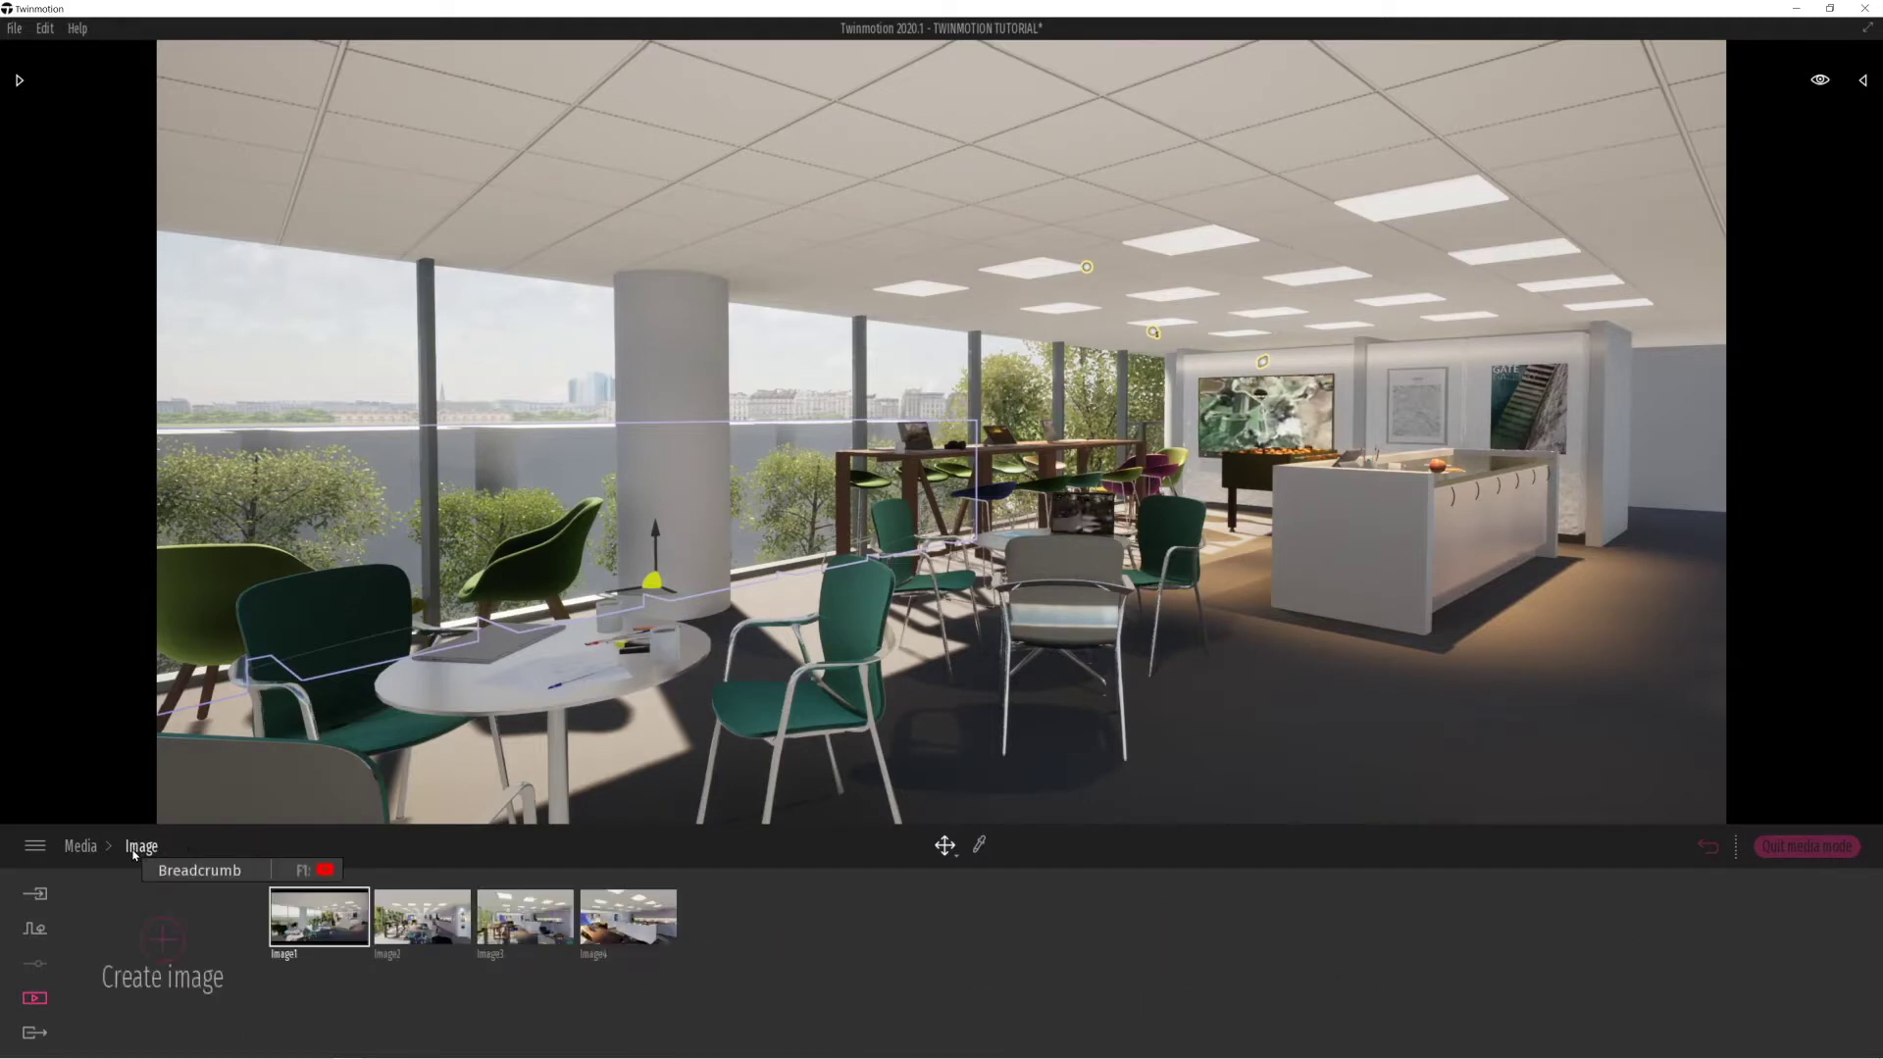
# Create another image from the current Image1 view, check Image2, and reselect the new image.
pyautogui.click(163, 942)
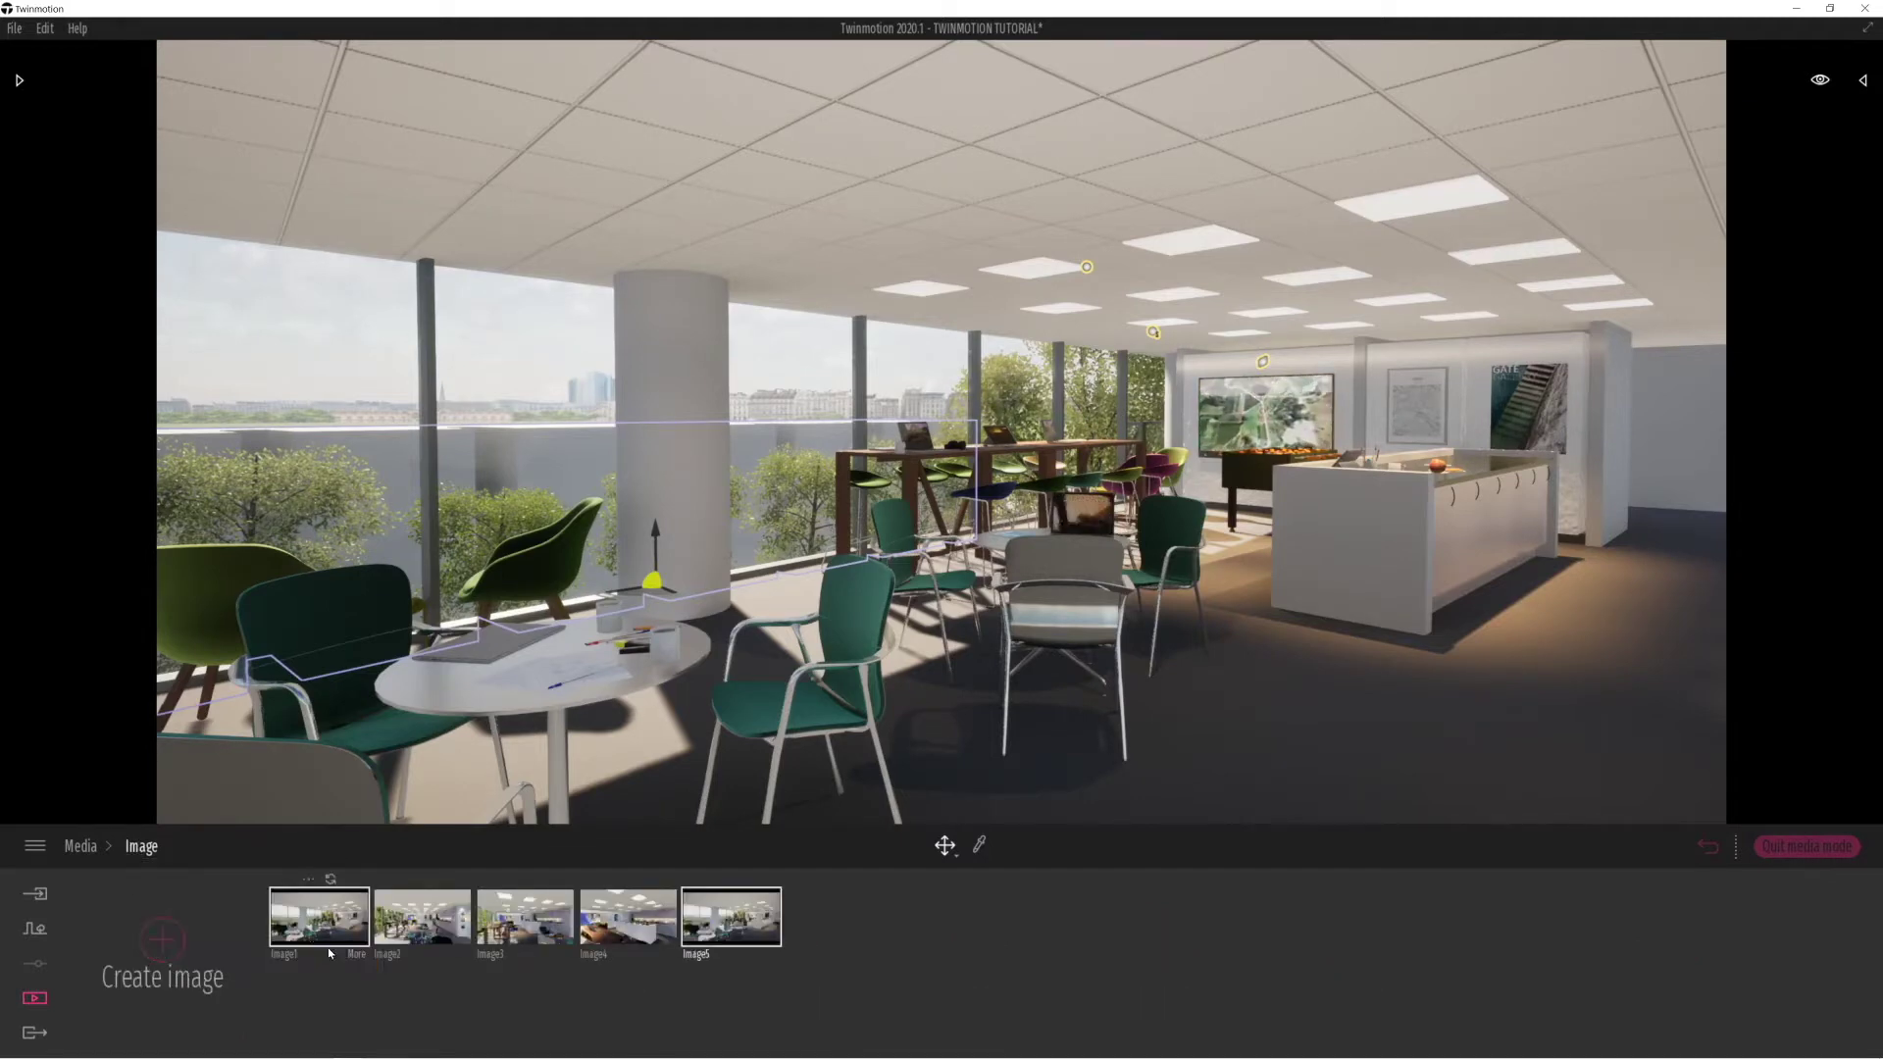
pyautogui.click(412, 936)
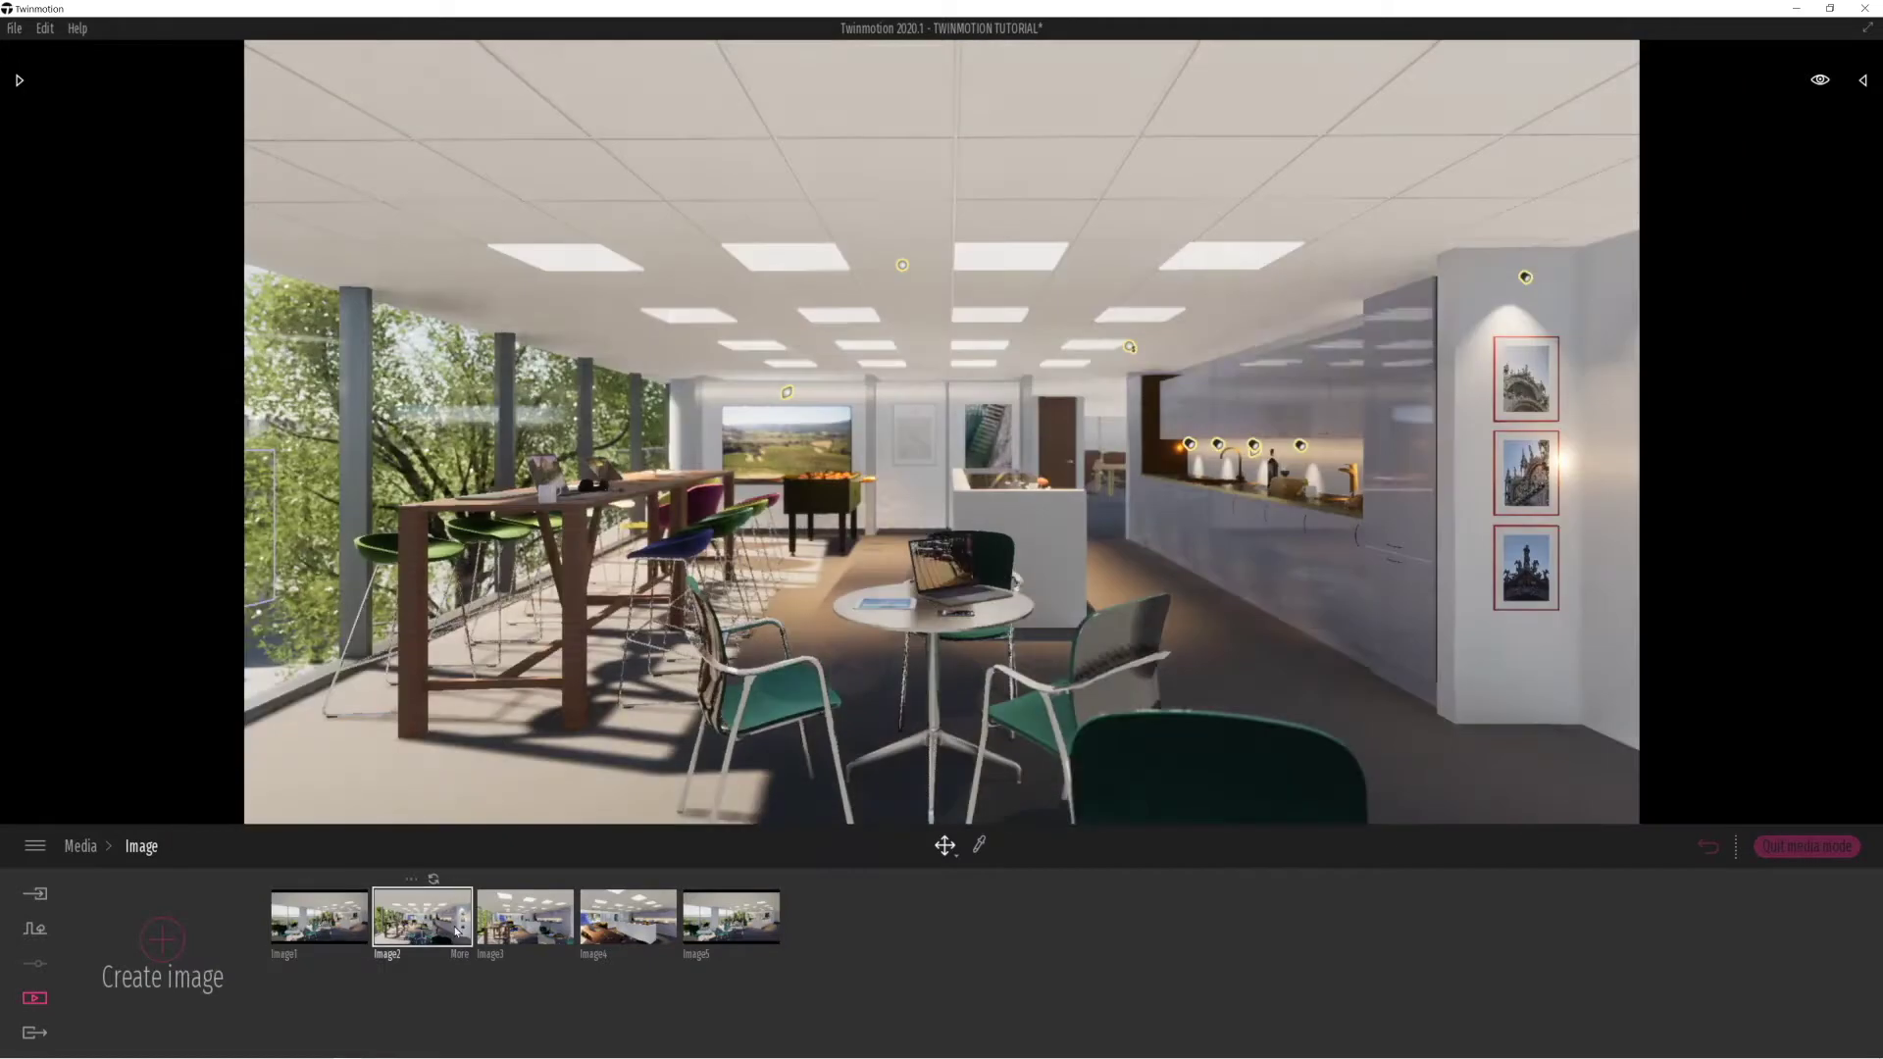
pyautogui.click(732, 924)
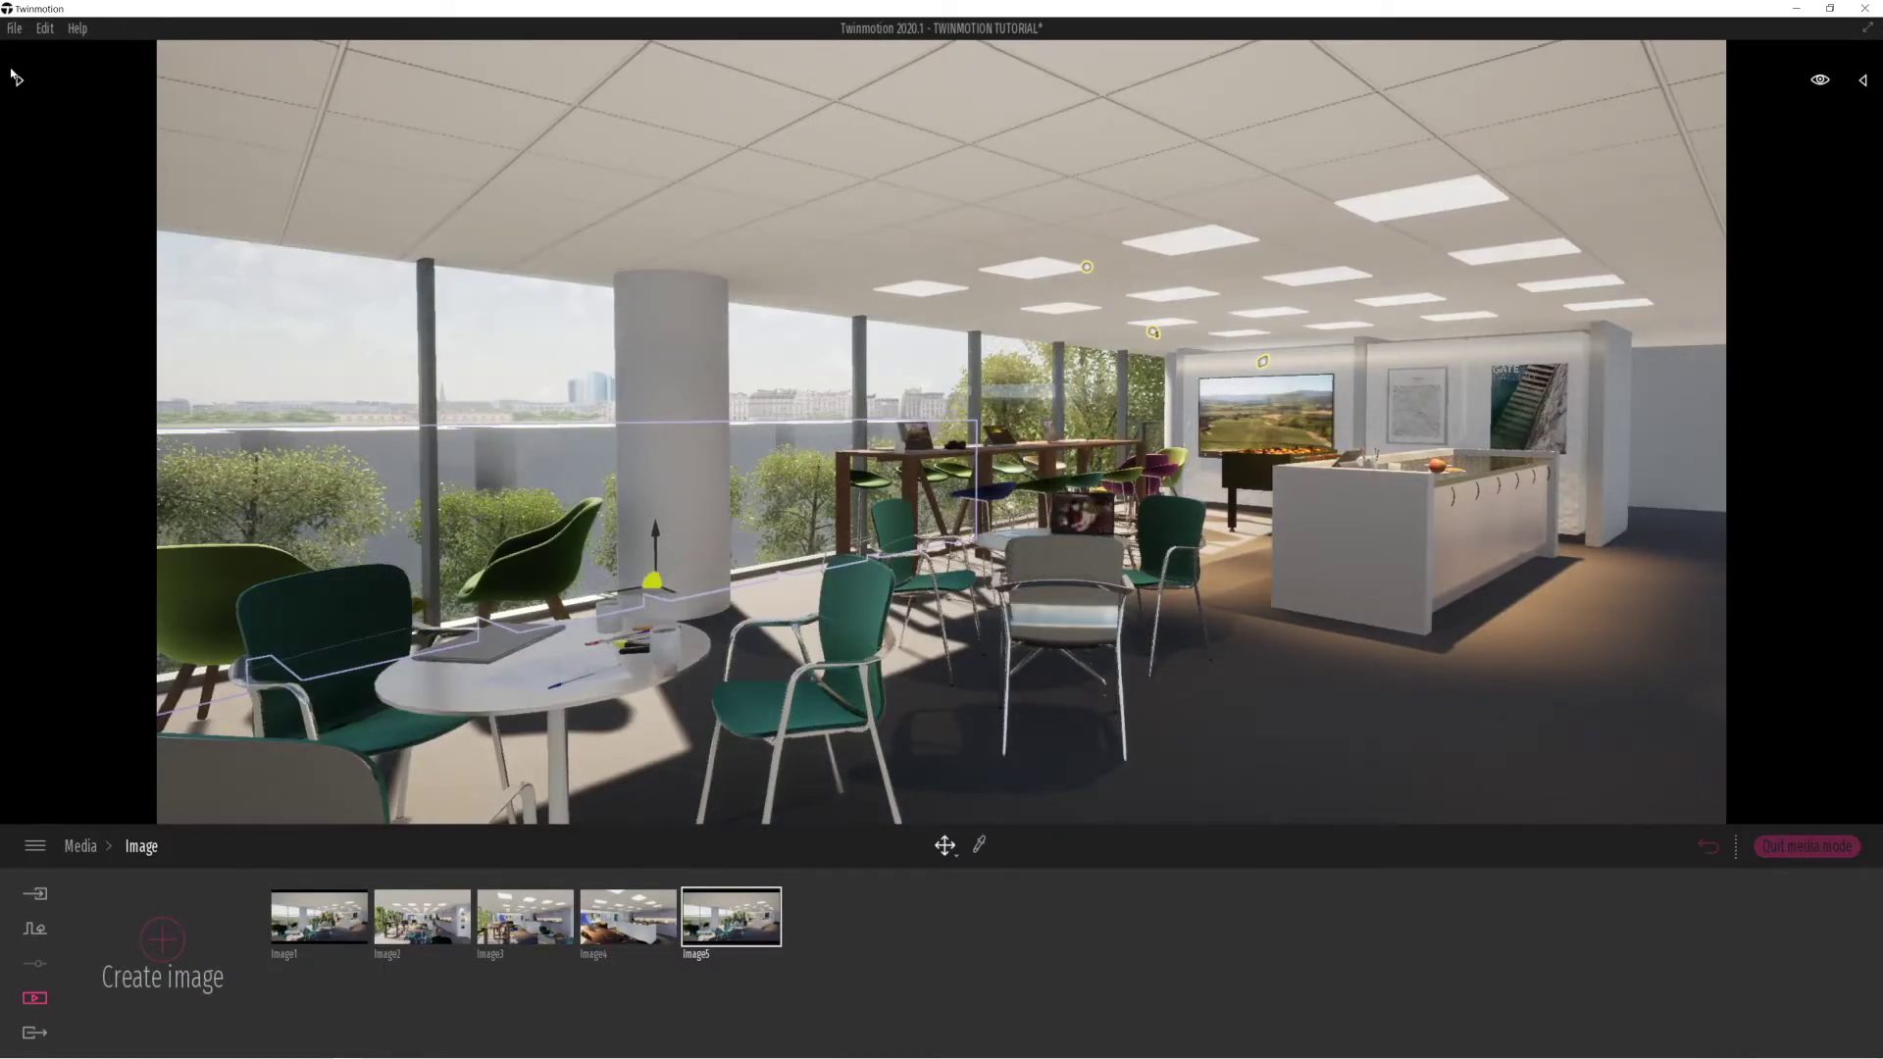
# Open the Animated Humans library and place the Soo character in front of the kitchen island.
pyautogui.click(17, 80)
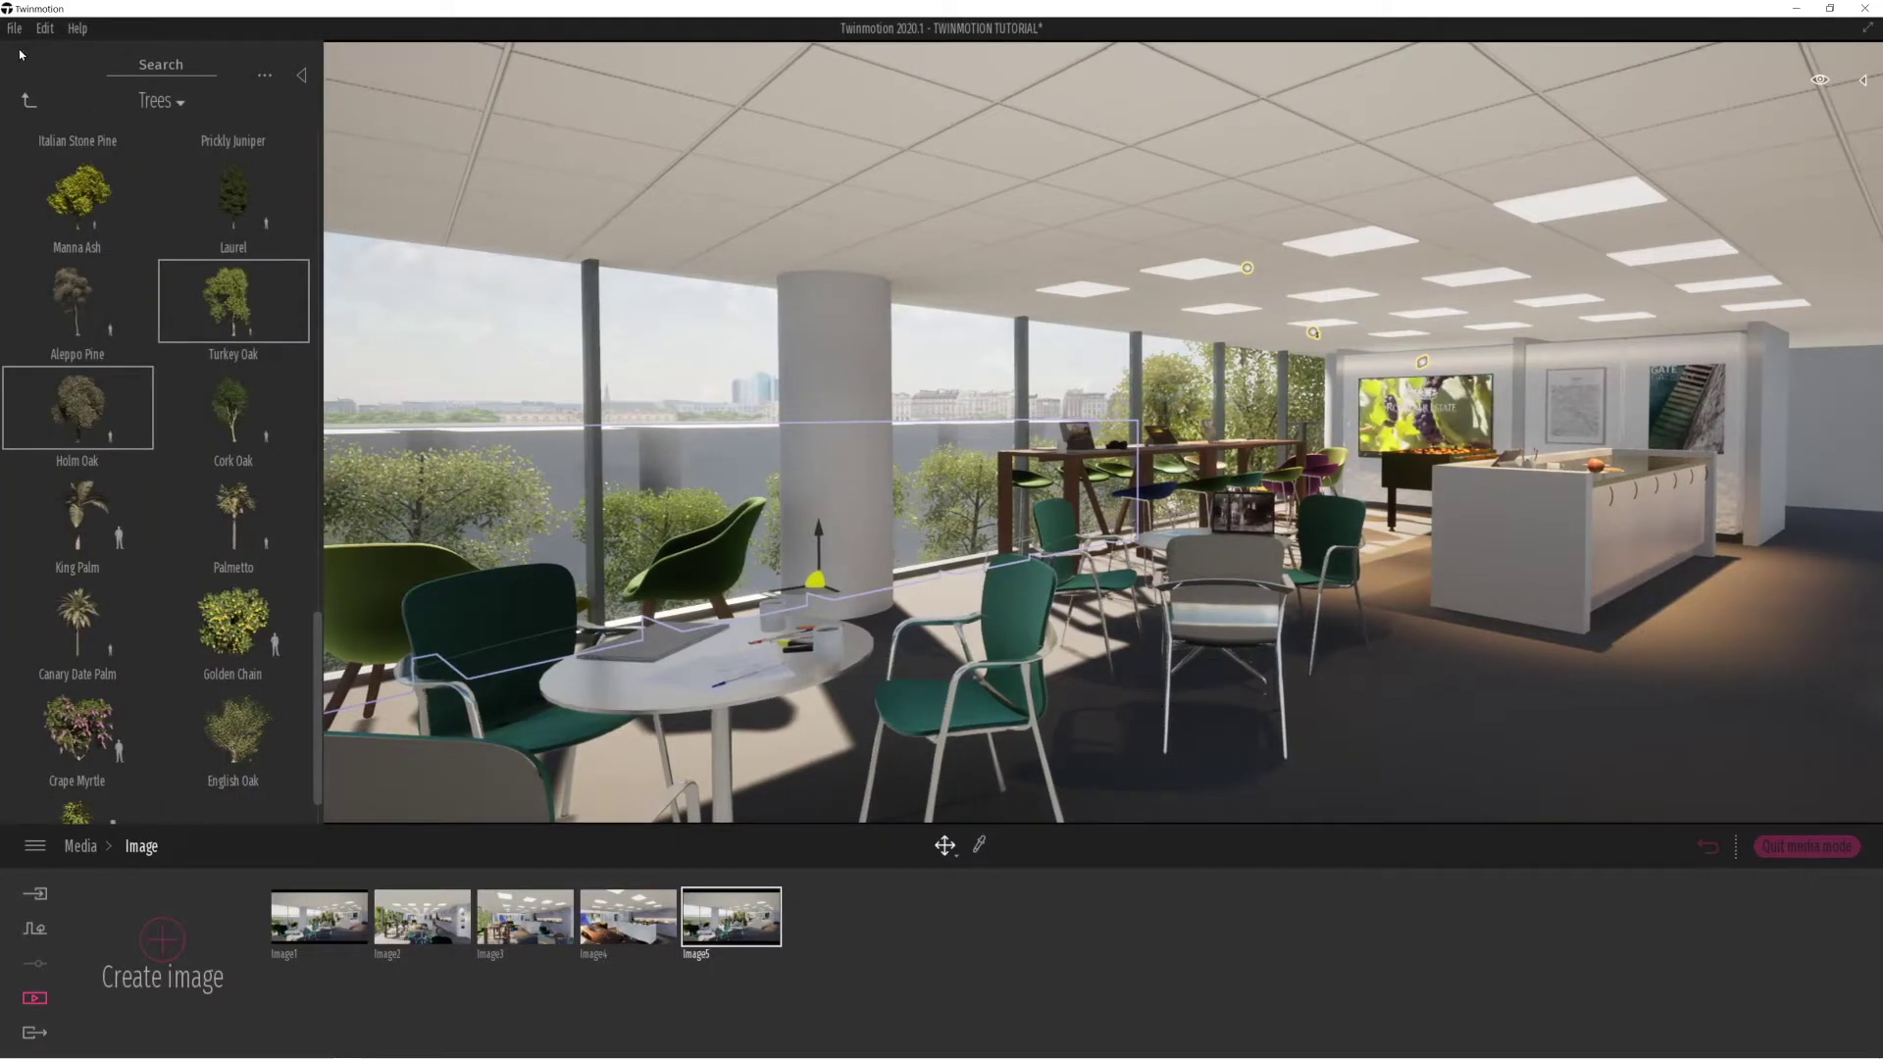
pyautogui.click(25, 99)
pyautogui.click(24, 101)
pyautogui.click(86, 392)
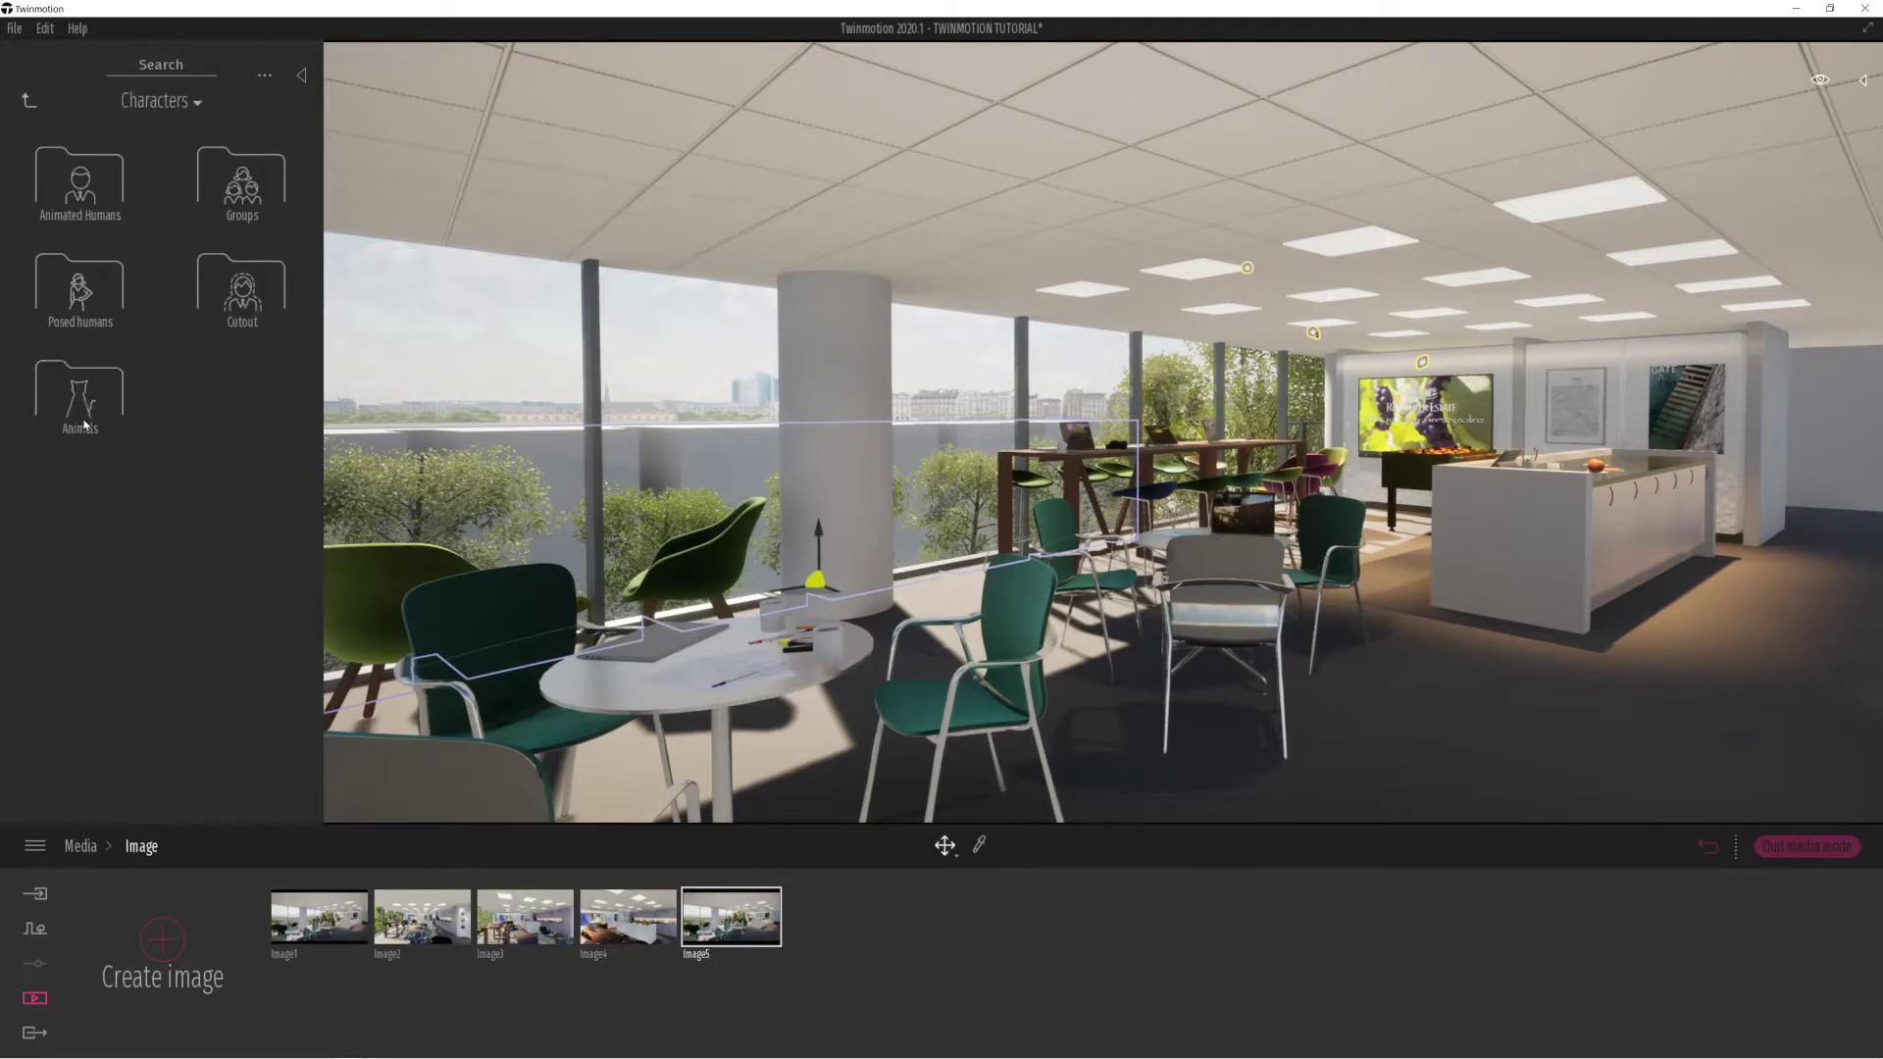
pyautogui.click(94, 207)
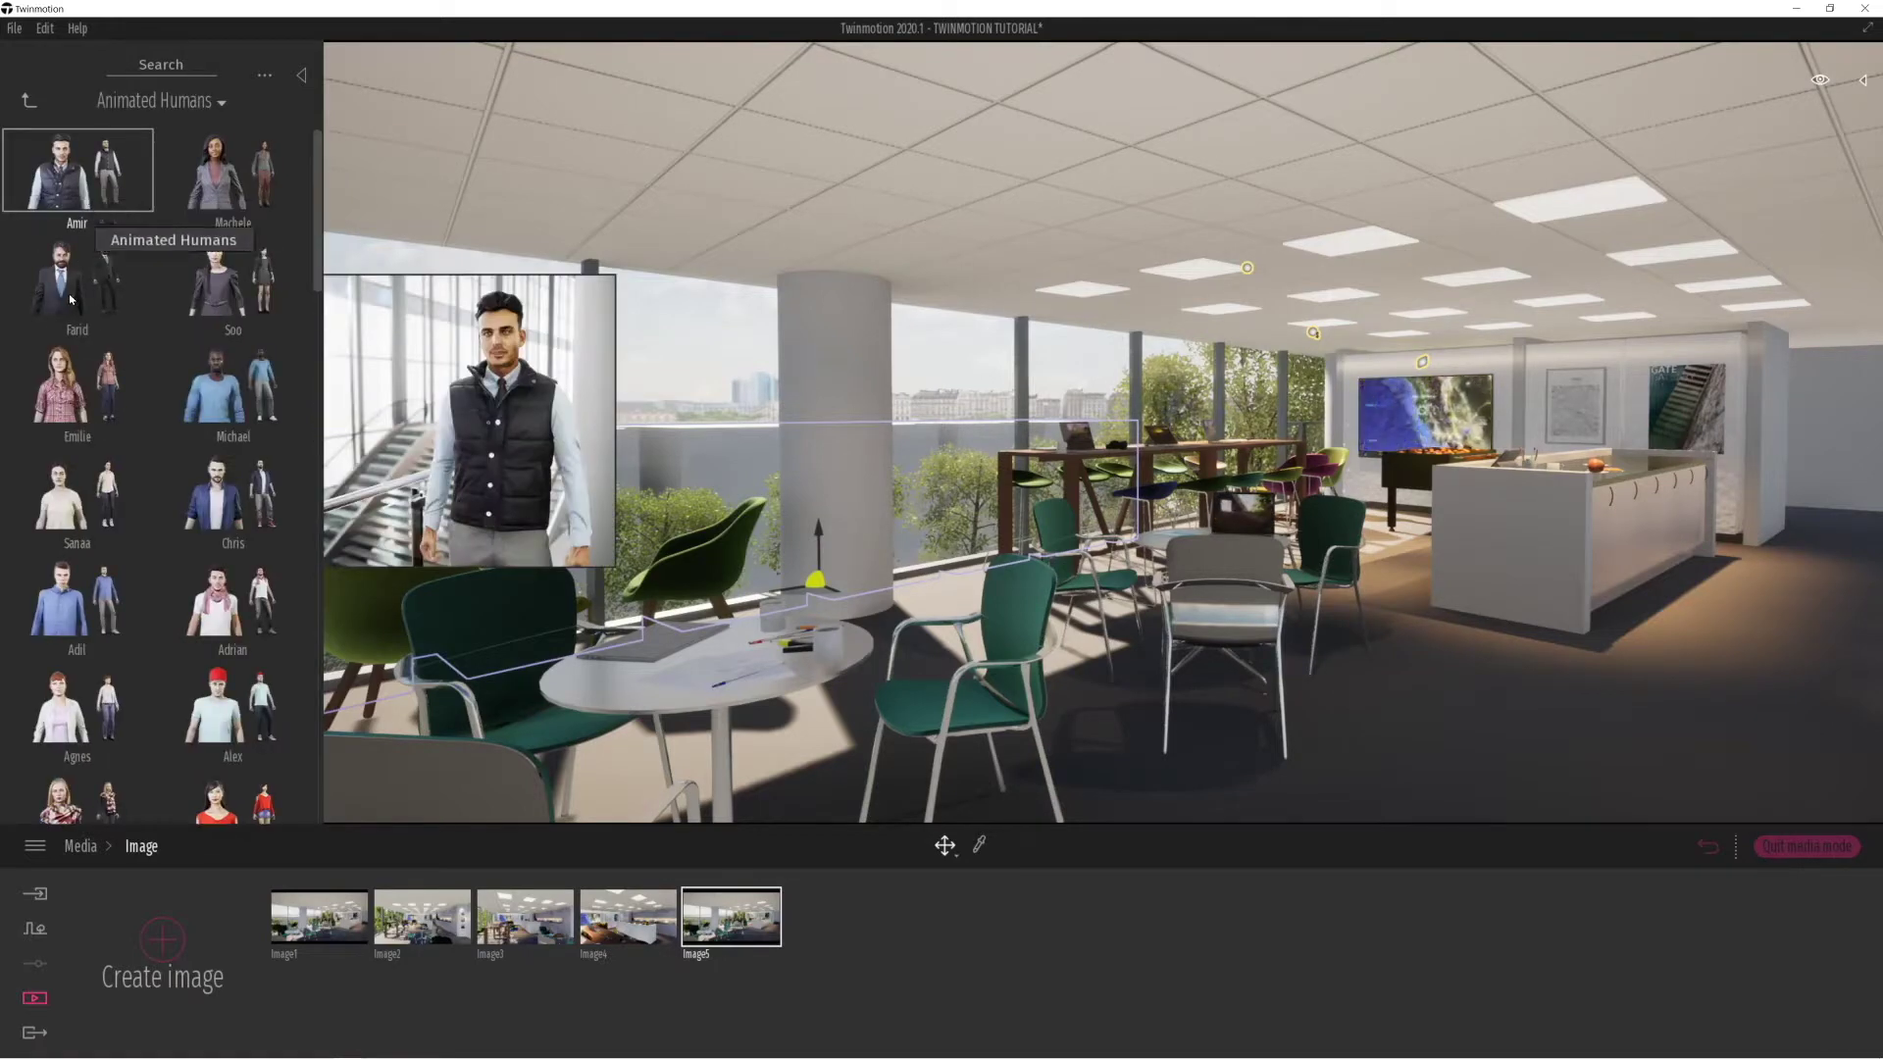
pyautogui.moveTo(1340, 631); pyautogui.dragTo(1682, 655)
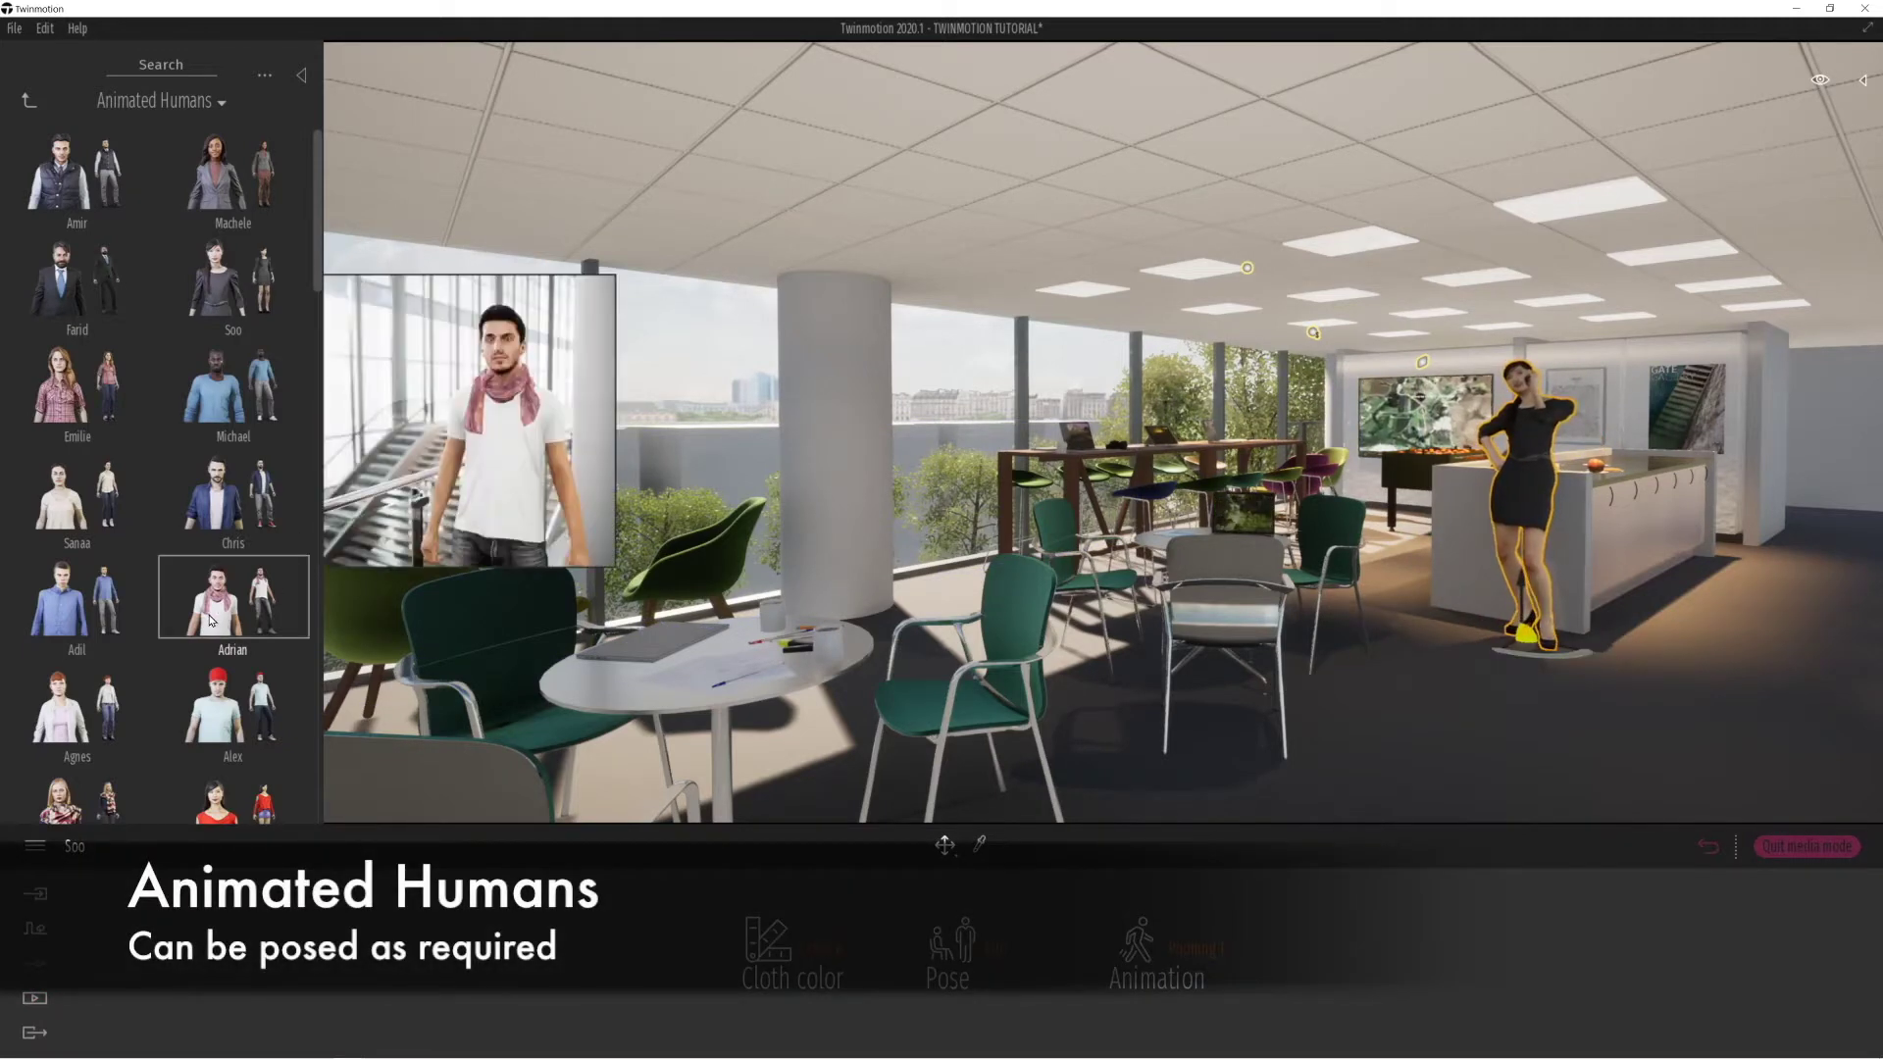
# Place the Adil character next to Soo, set his pose to Speaking and turn him towards her.
pyautogui.moveTo(1466, 663); pyautogui.dragTo(1417, 668)
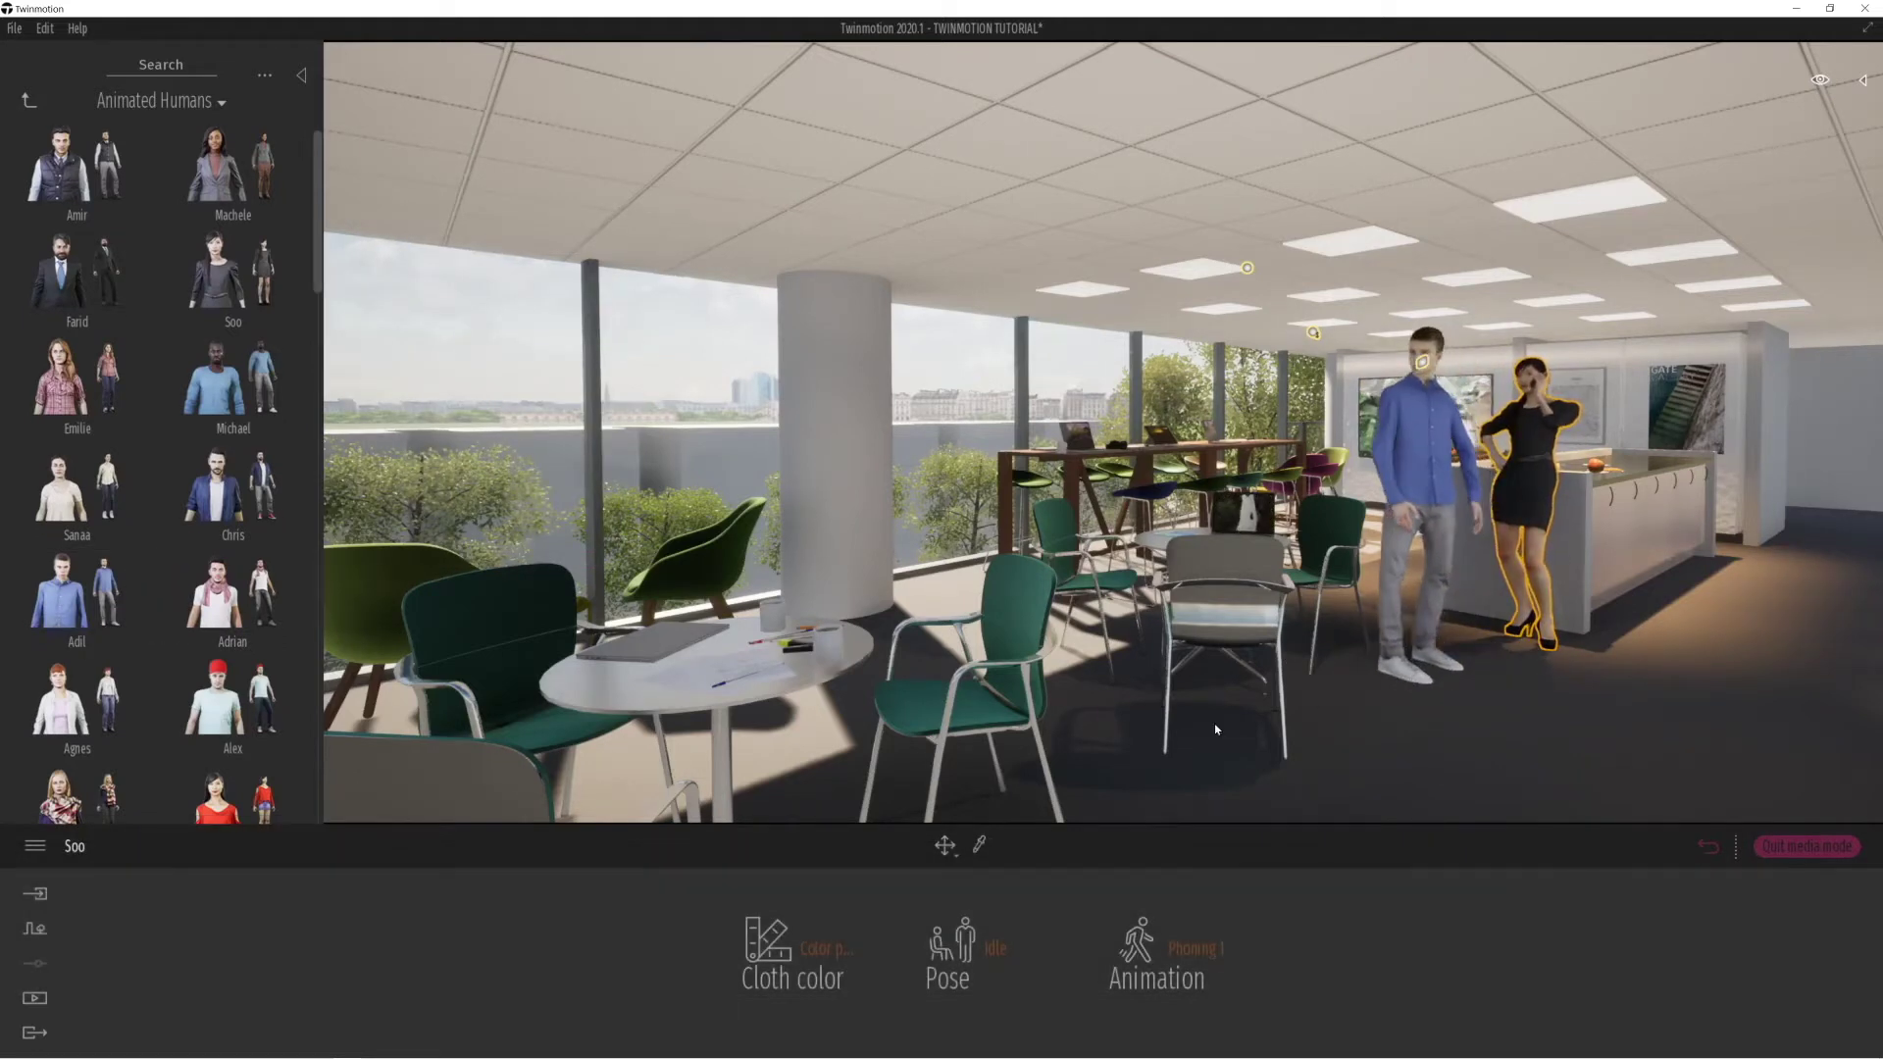
pyautogui.click(995, 947)
pyautogui.click(966, 837)
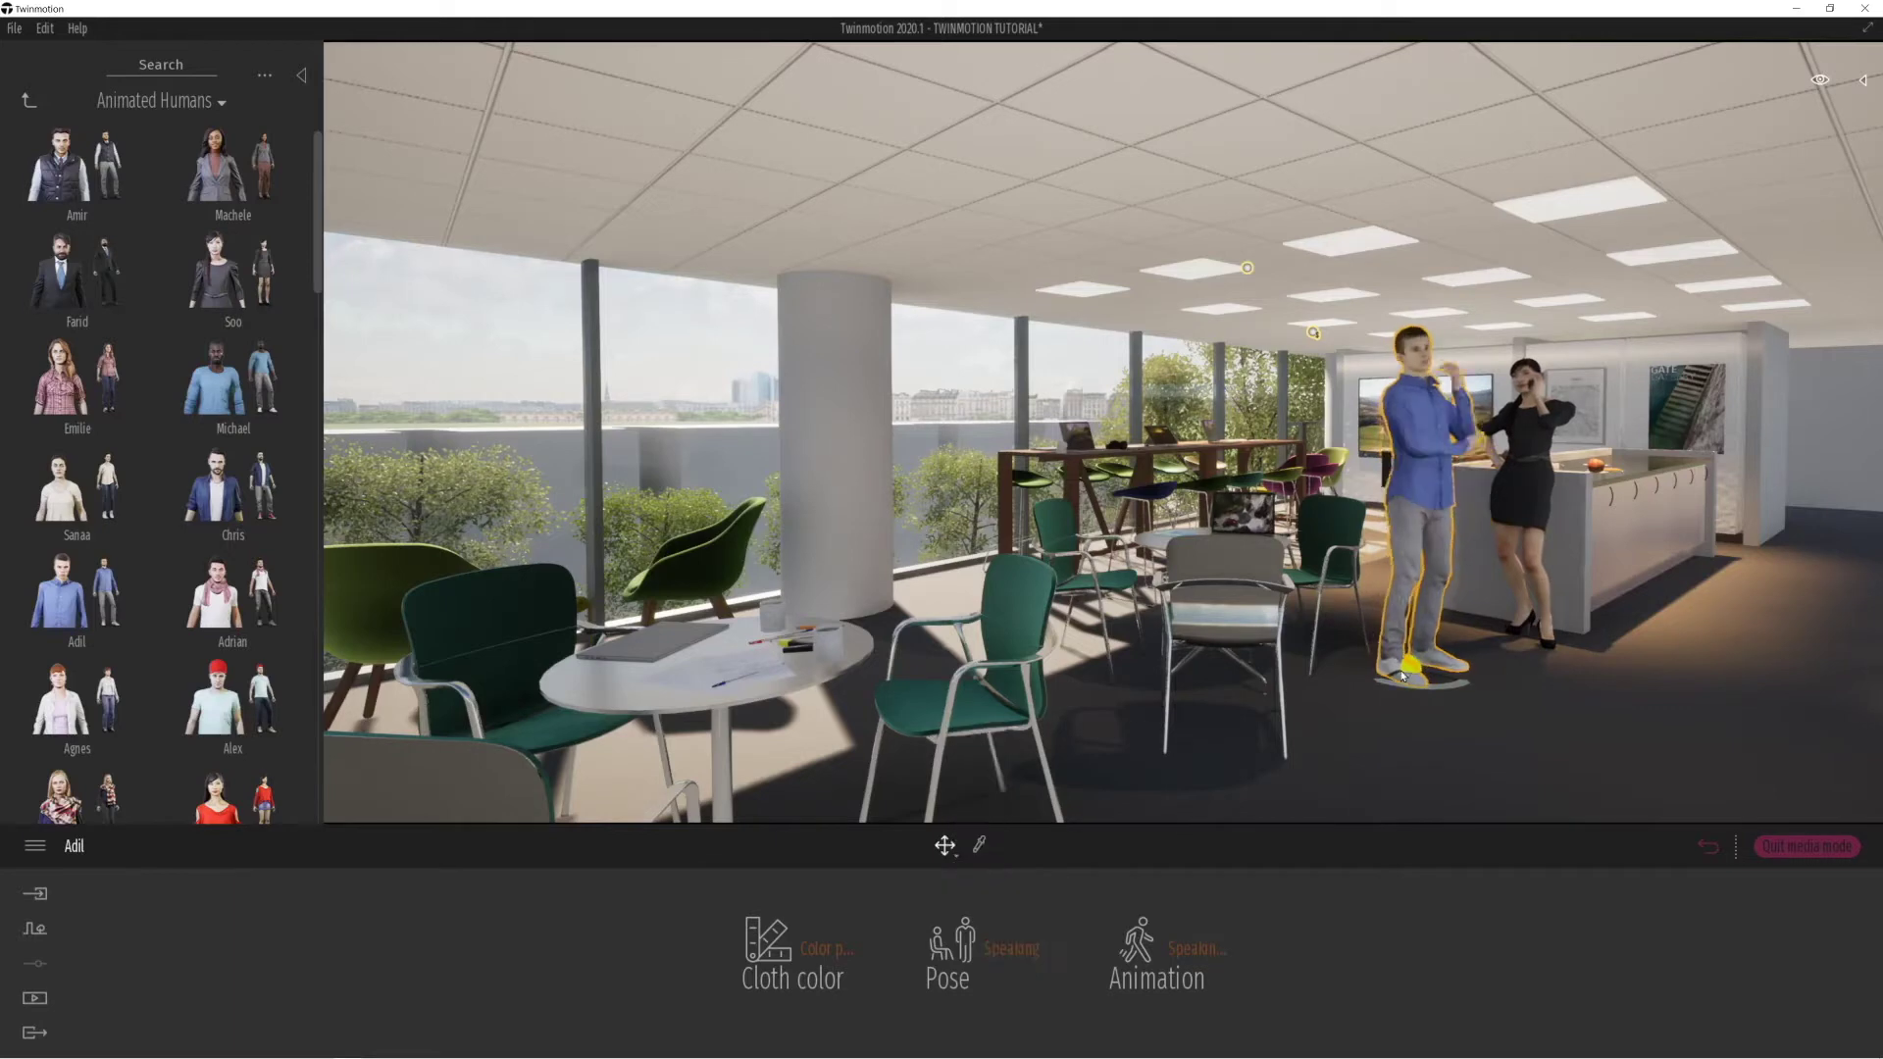
pyautogui.moveTo(1390, 687); pyautogui.dragTo(1482, 689)
# Place the Asma character on the floor beside the front round table, set her pose to Speaking and check the speaking animations.
pyautogui.press('a')
pyautogui.moveTo(1415, 668); pyautogui.dragTo(1568, 686, button='right')
pyautogui.scroll(-3, 227, 650)
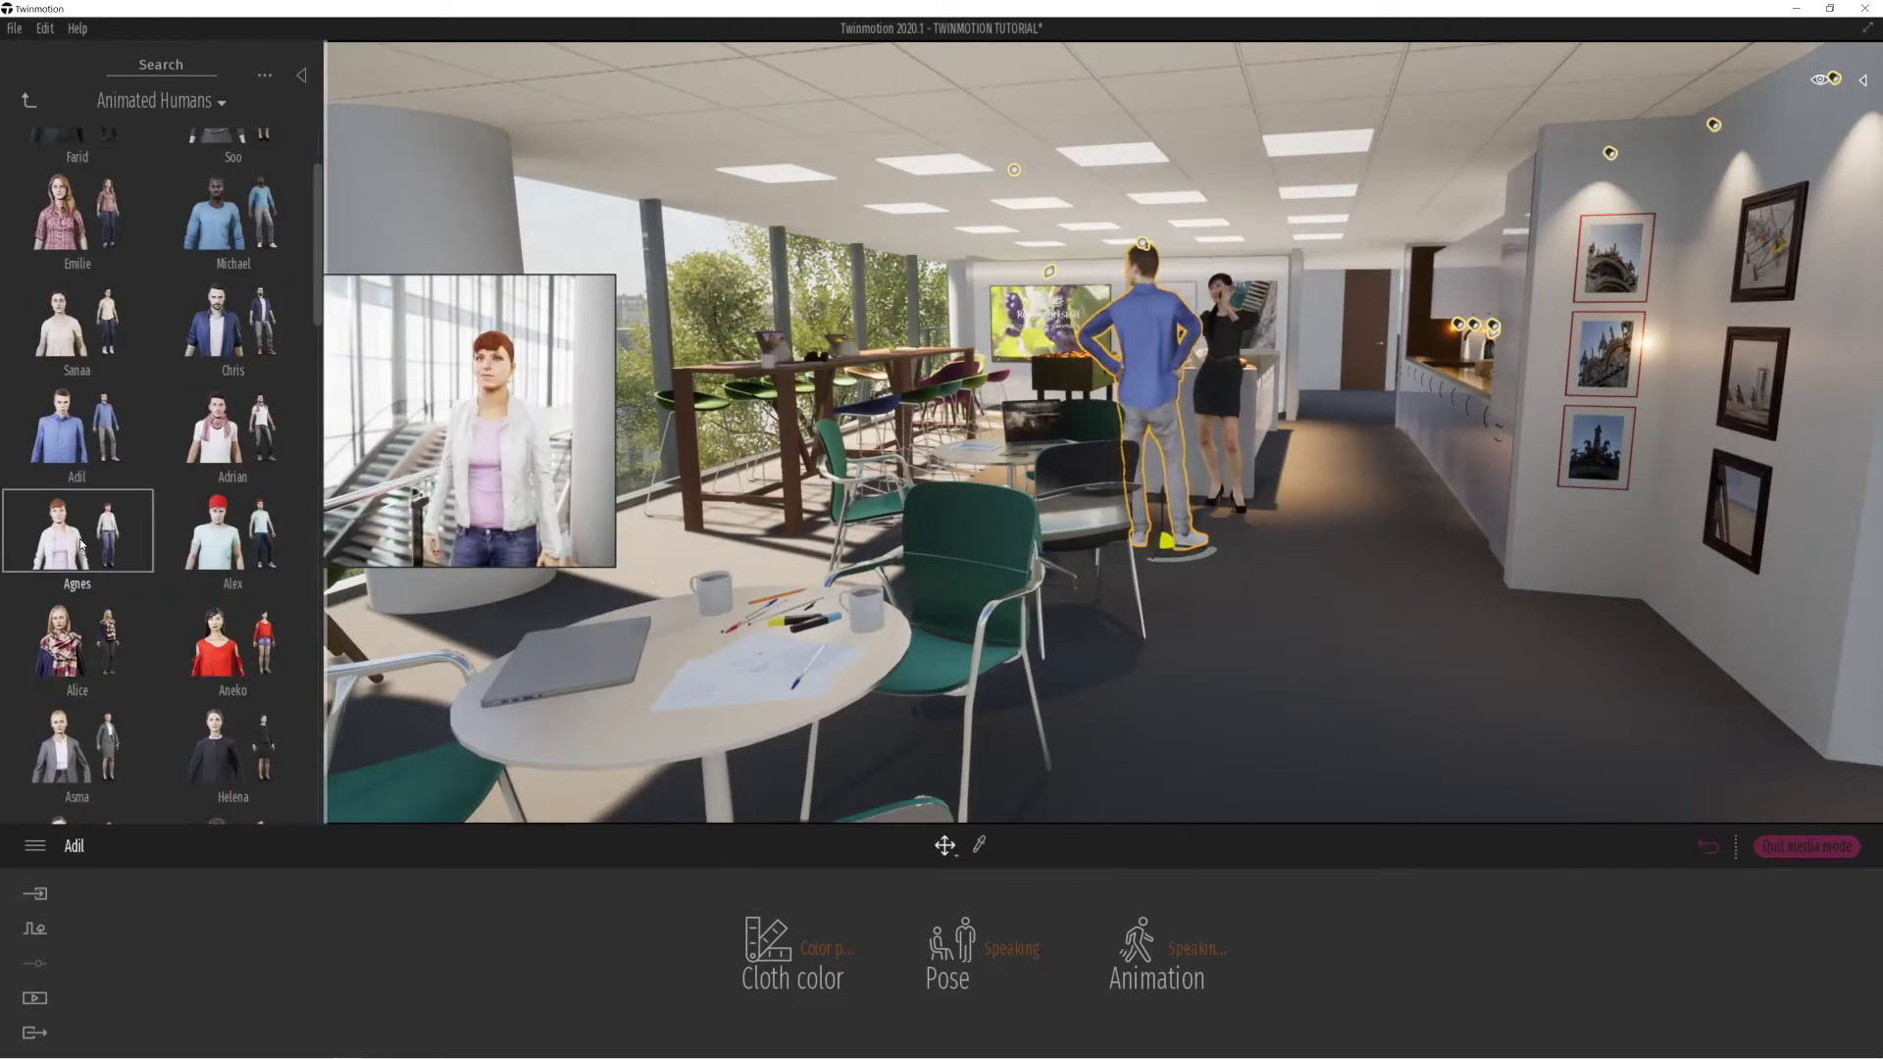
pyautogui.scroll(-2, 226, 578)
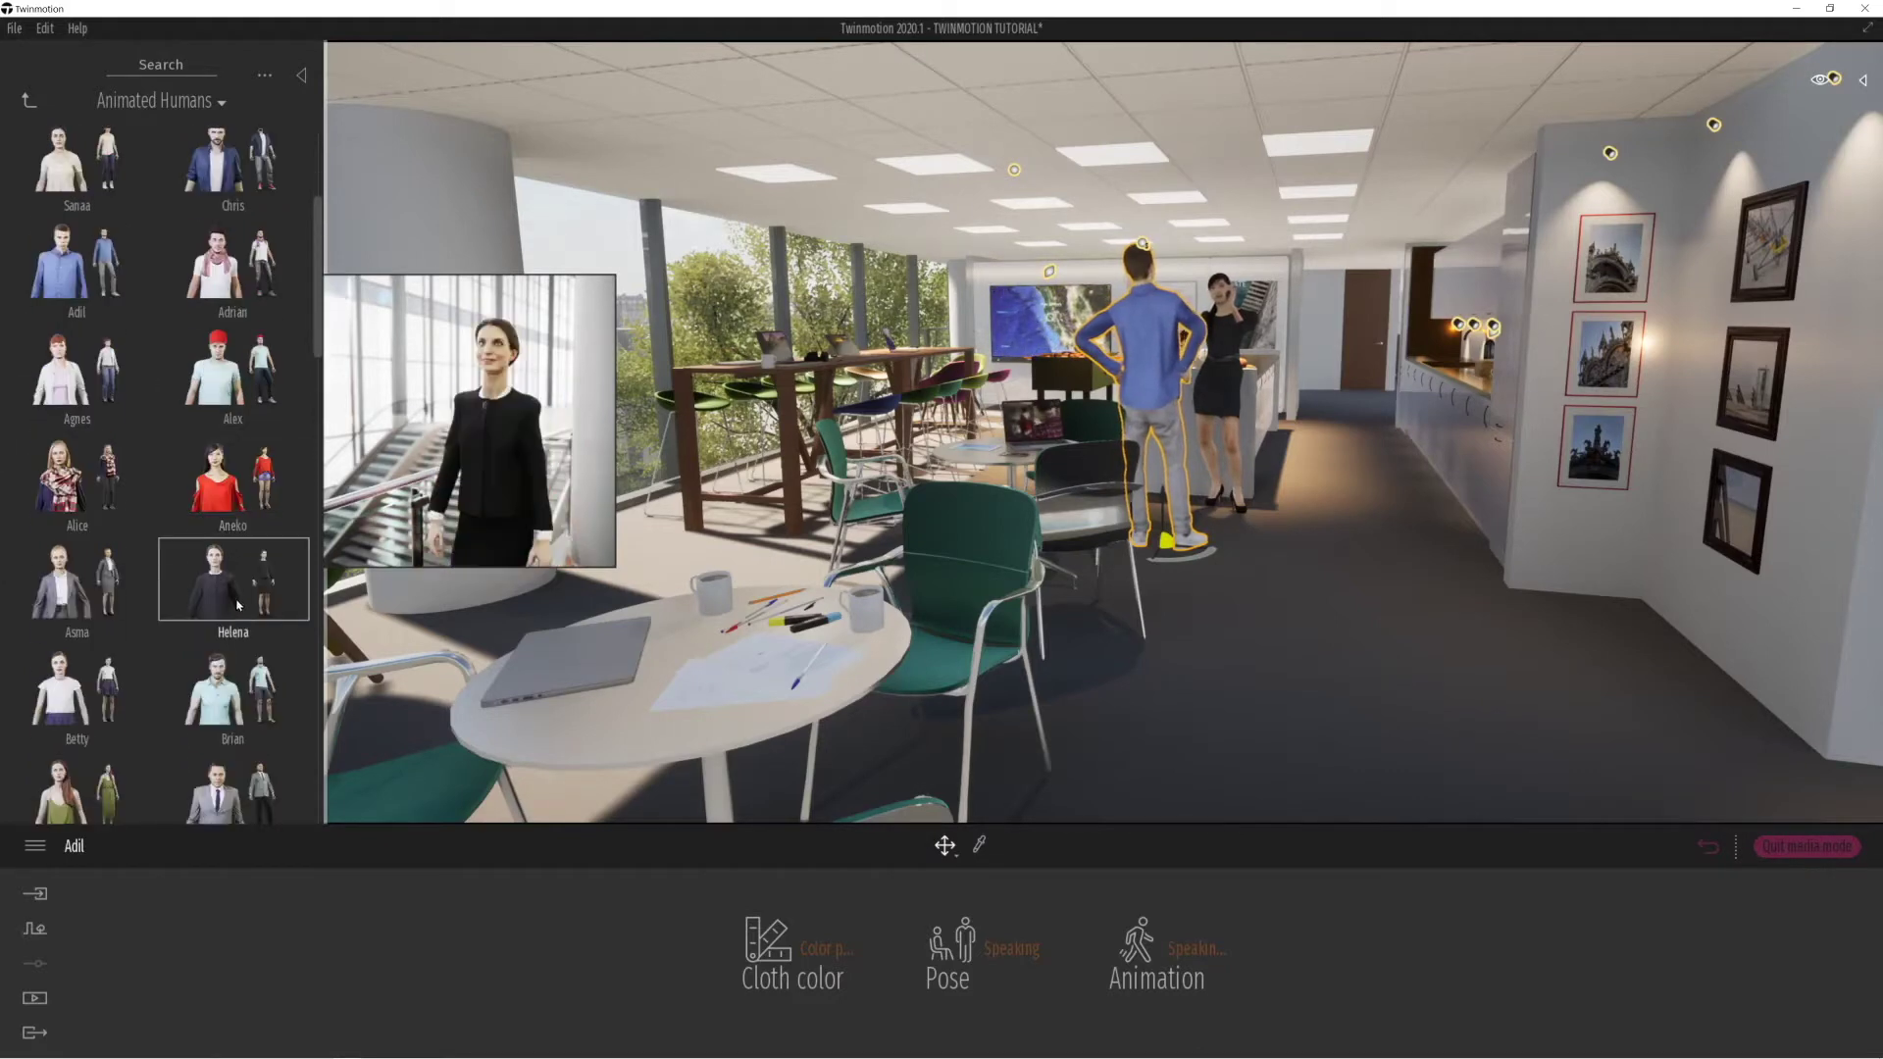
pyautogui.moveTo(497, 602); pyautogui.dragTo(1216, 685)
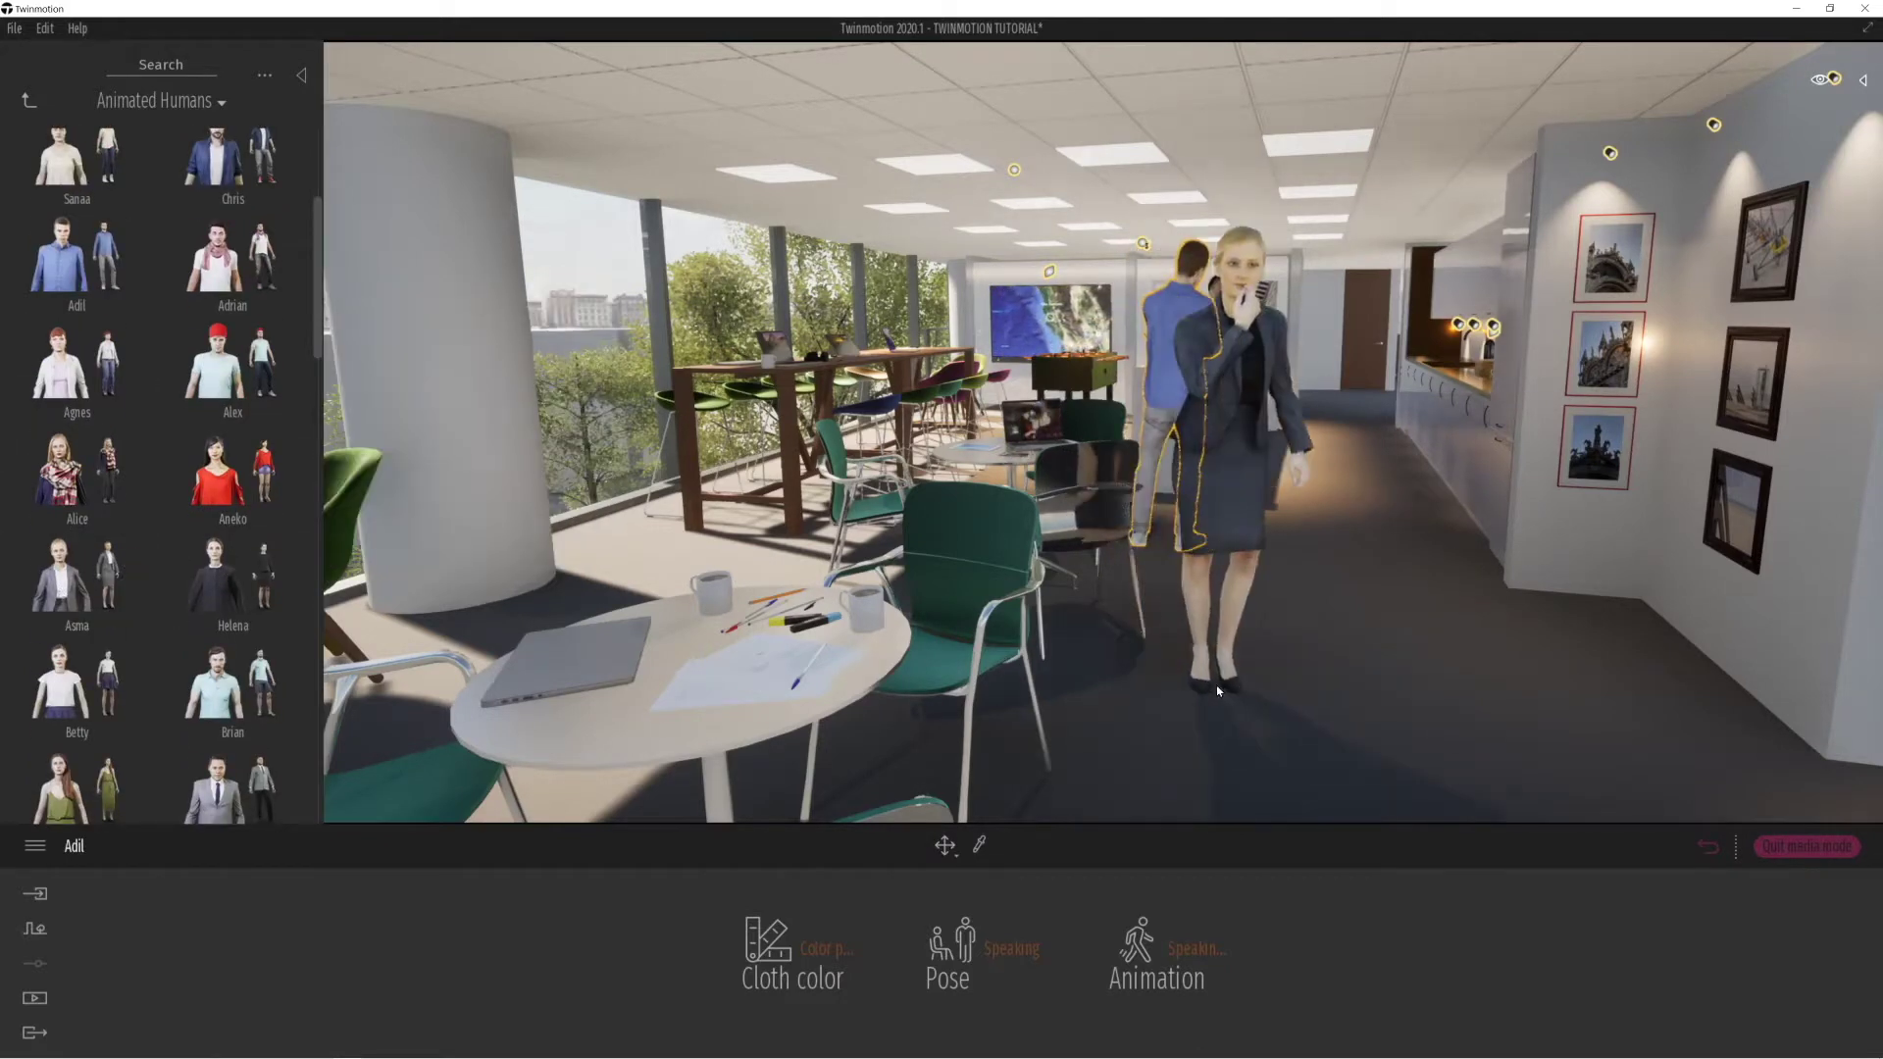
pyautogui.click(992, 947)
pyautogui.click(976, 764)
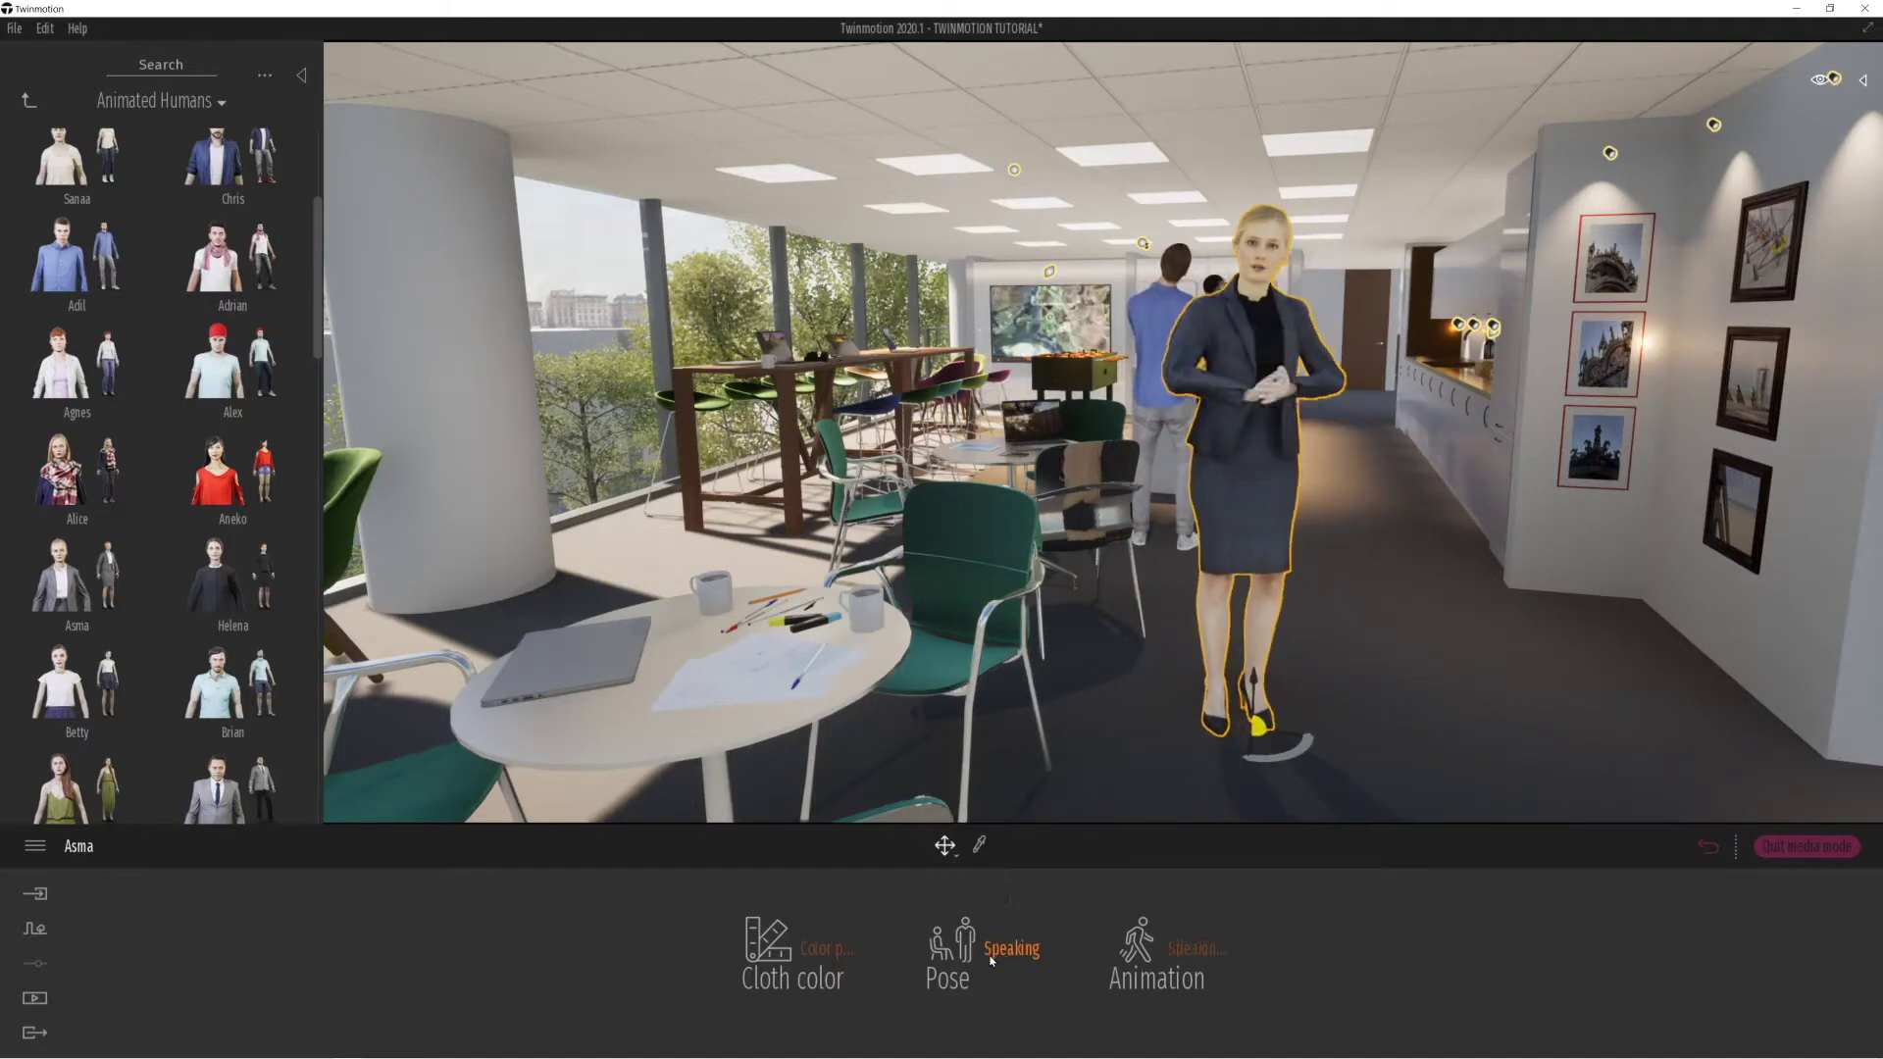
pyautogui.click(1189, 948)
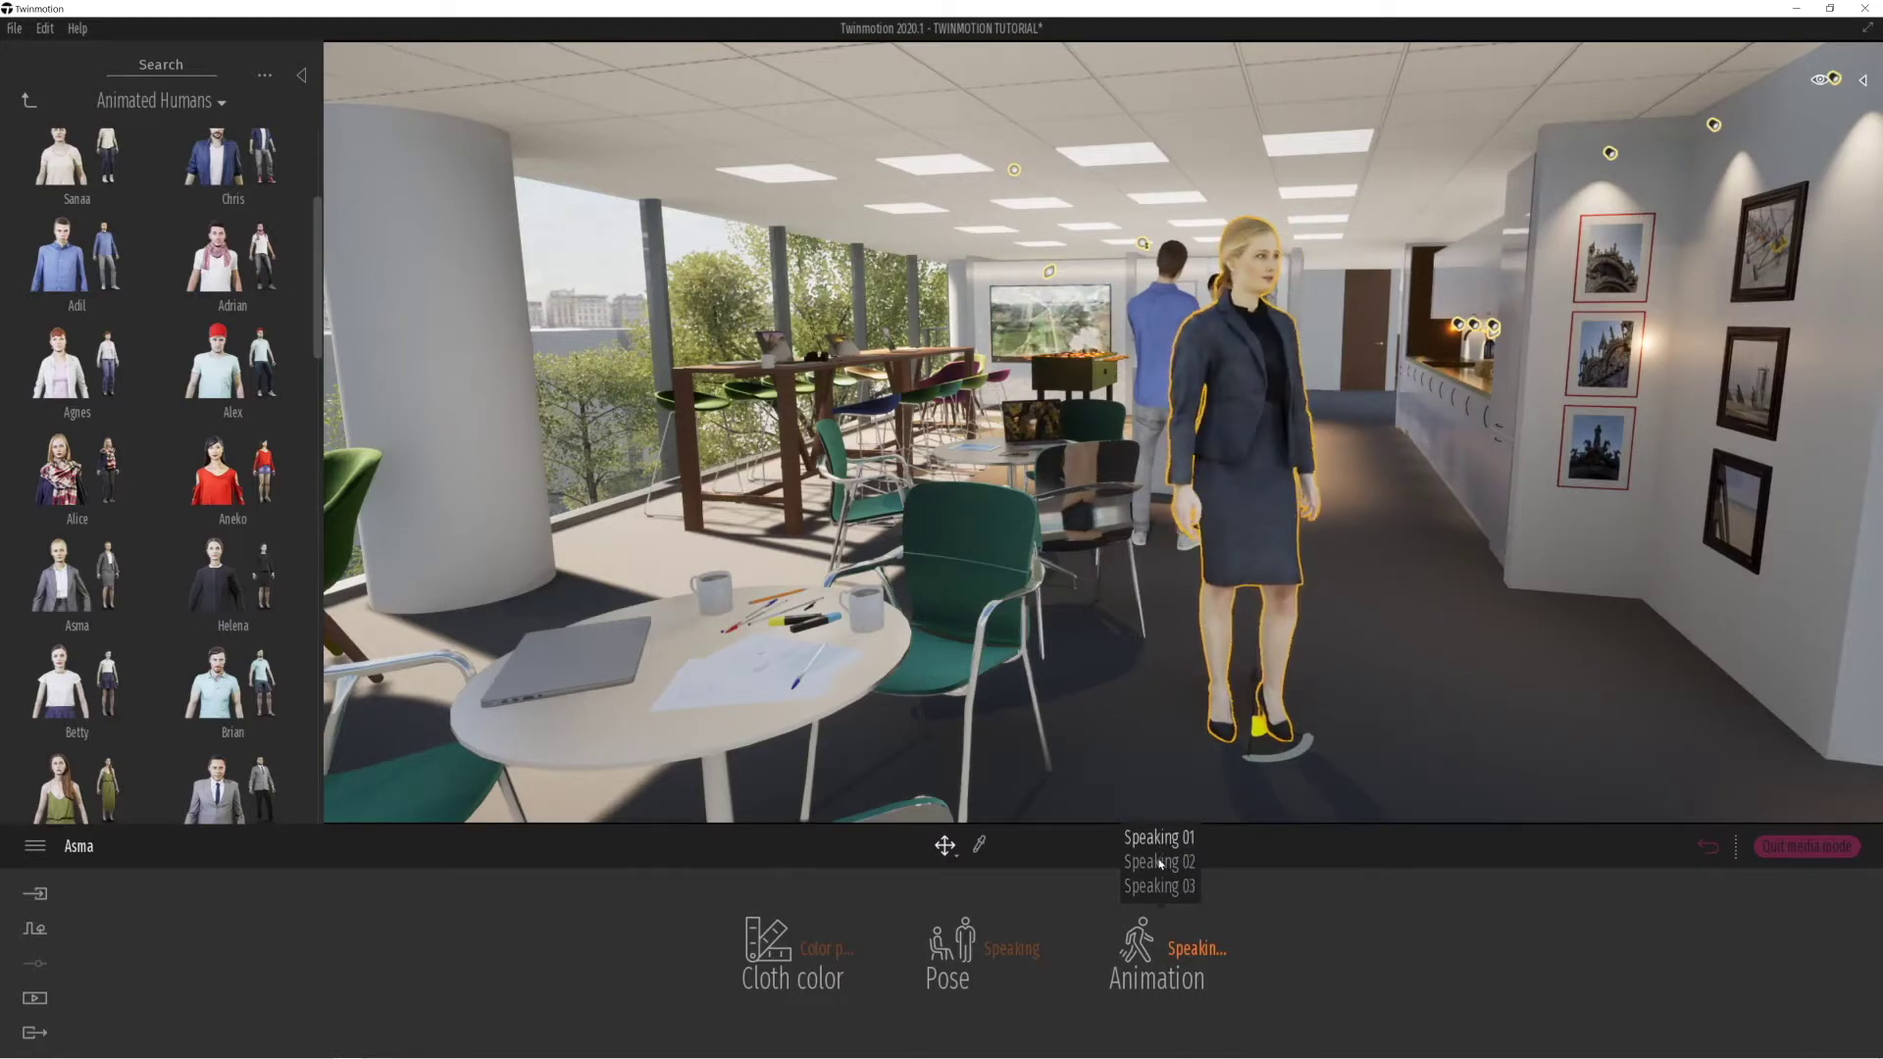
# Change Asma's pose to Sitting and seat her on the green chair at the front round table.
pyautogui.click(1001, 954)
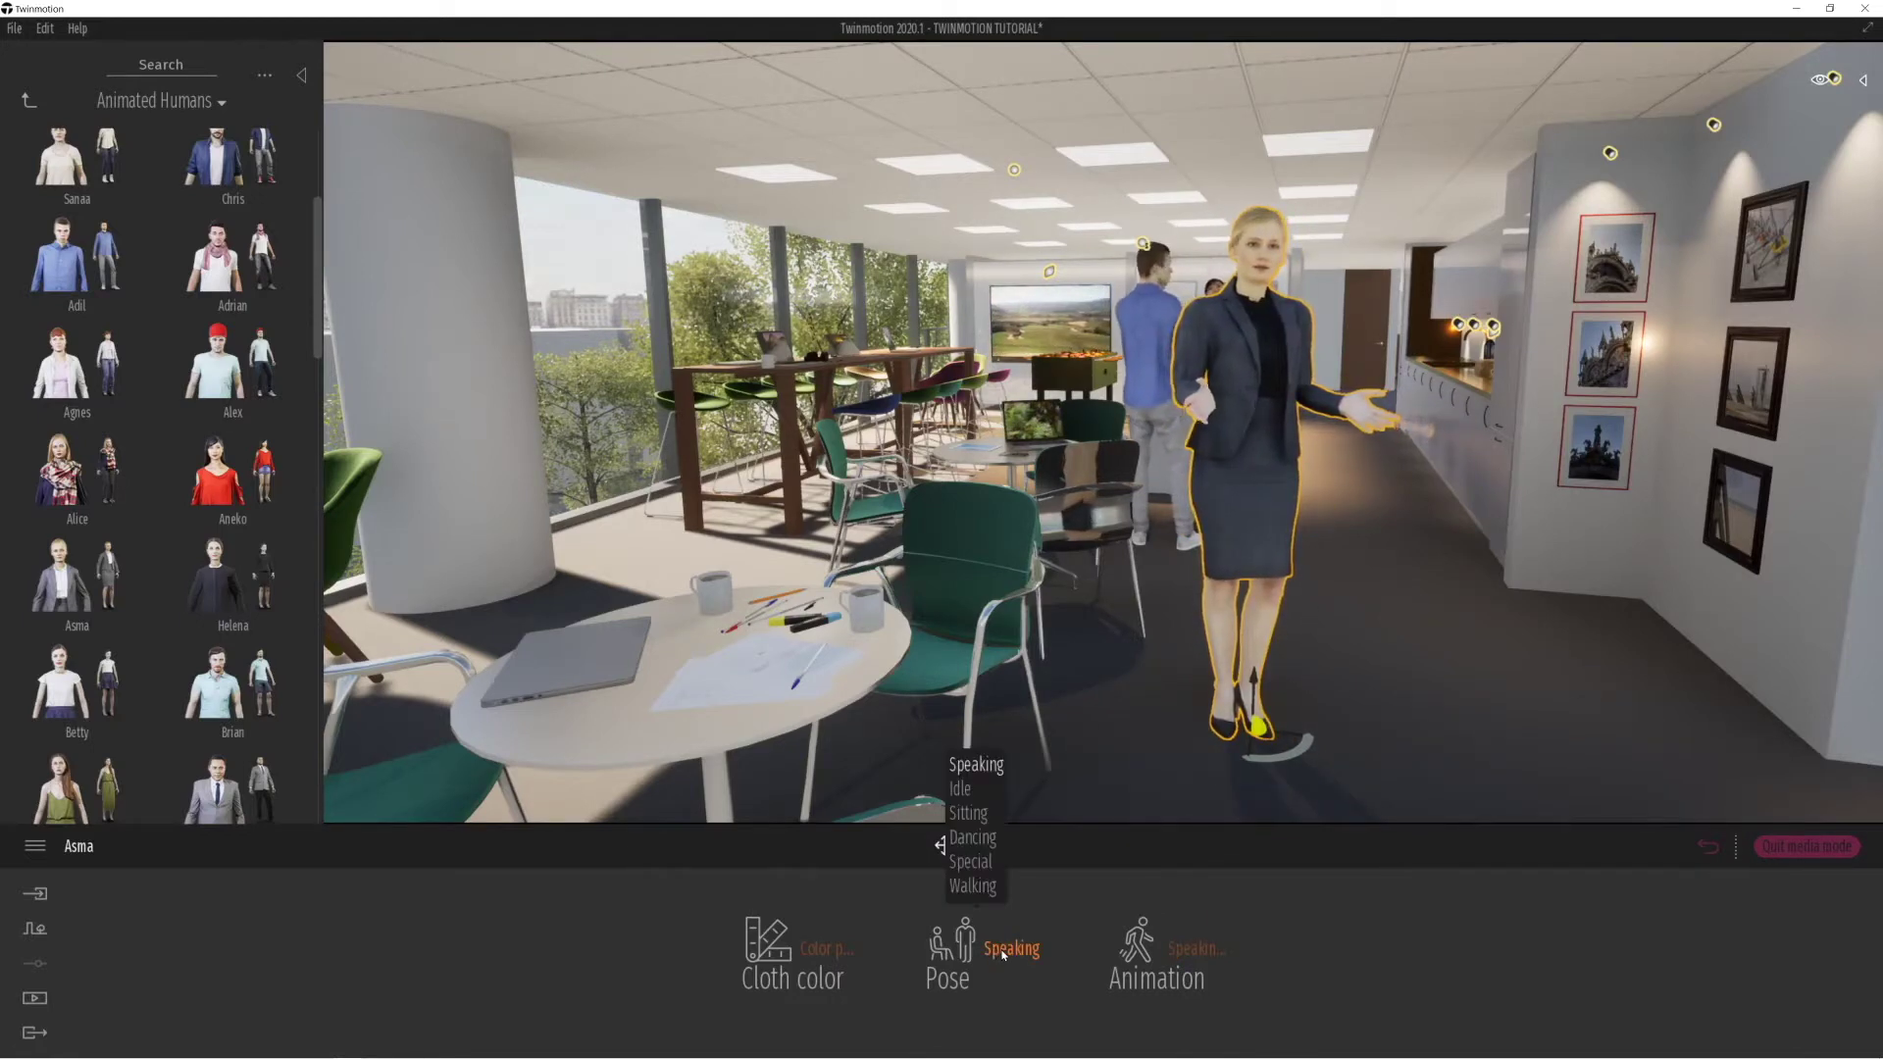
pyautogui.click(969, 814)
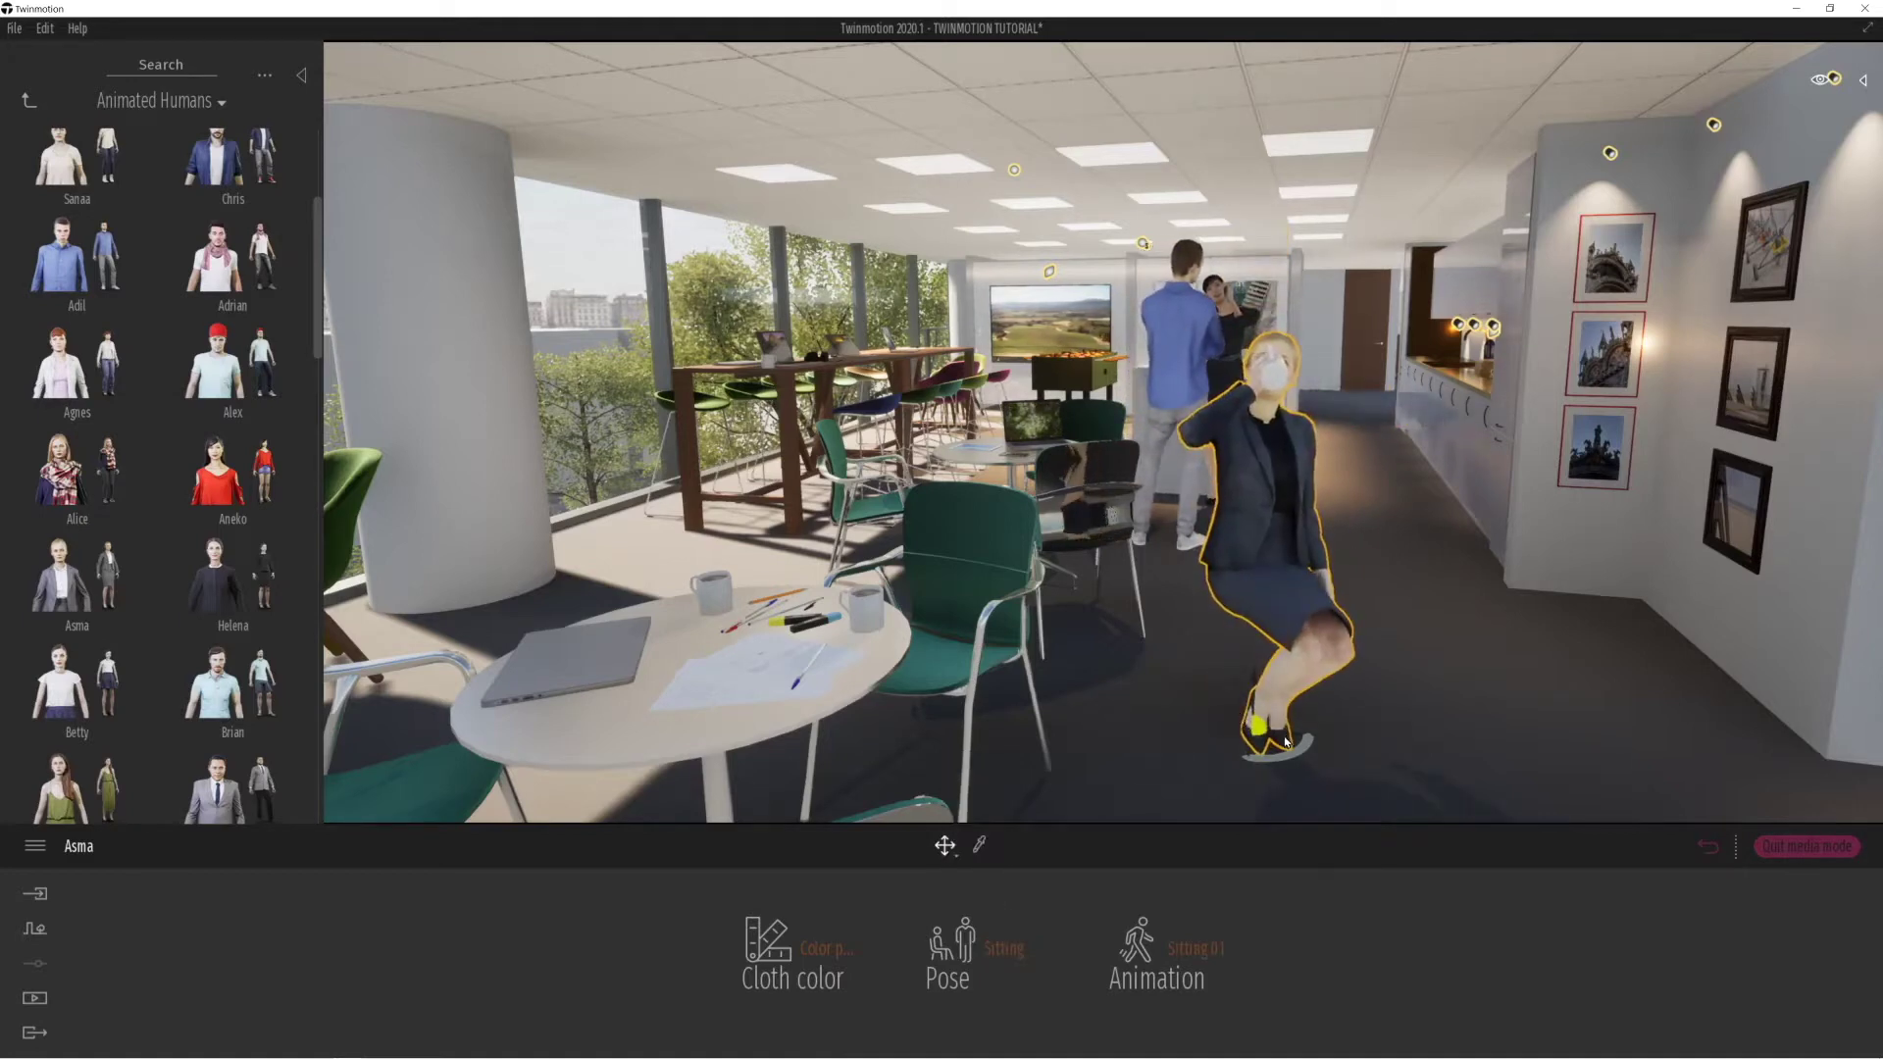
pyautogui.moveTo(1290, 759); pyautogui.dragTo(951, 780)
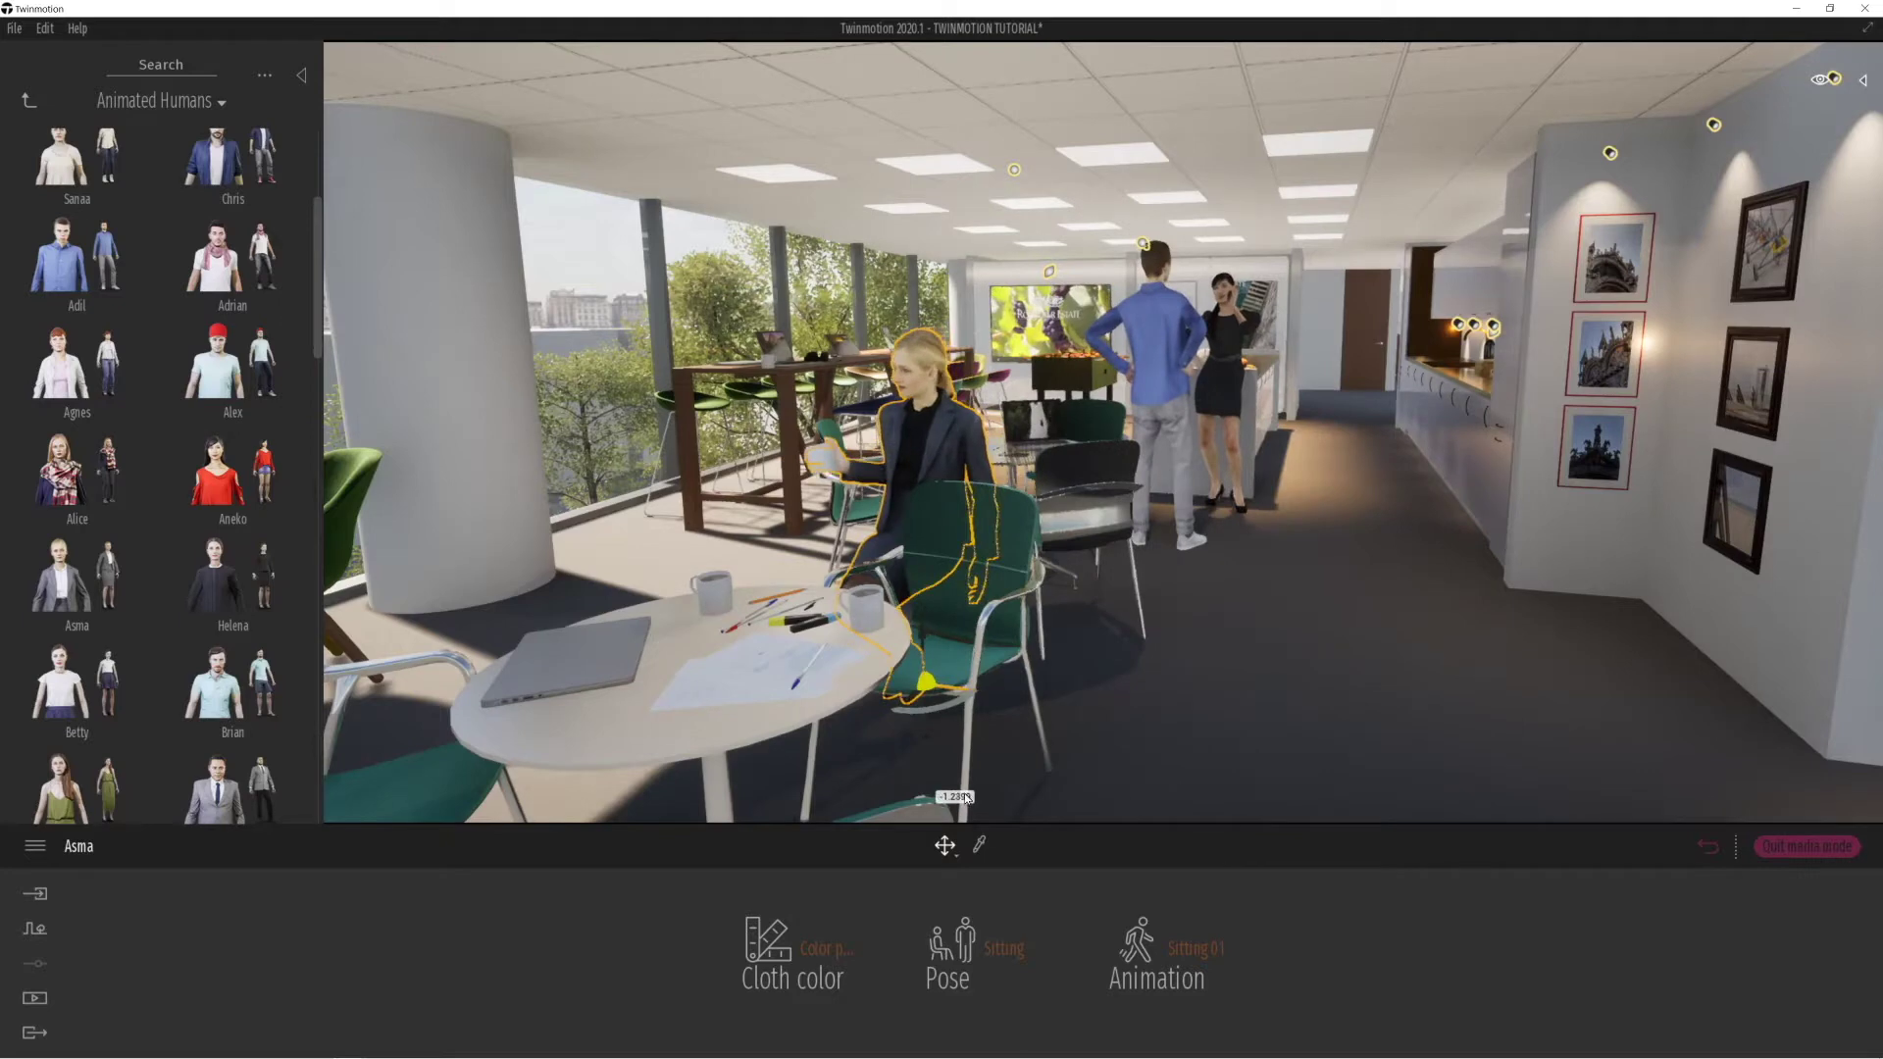
pyautogui.moveTo(1088, 791); pyautogui.dragTo(943, 814)
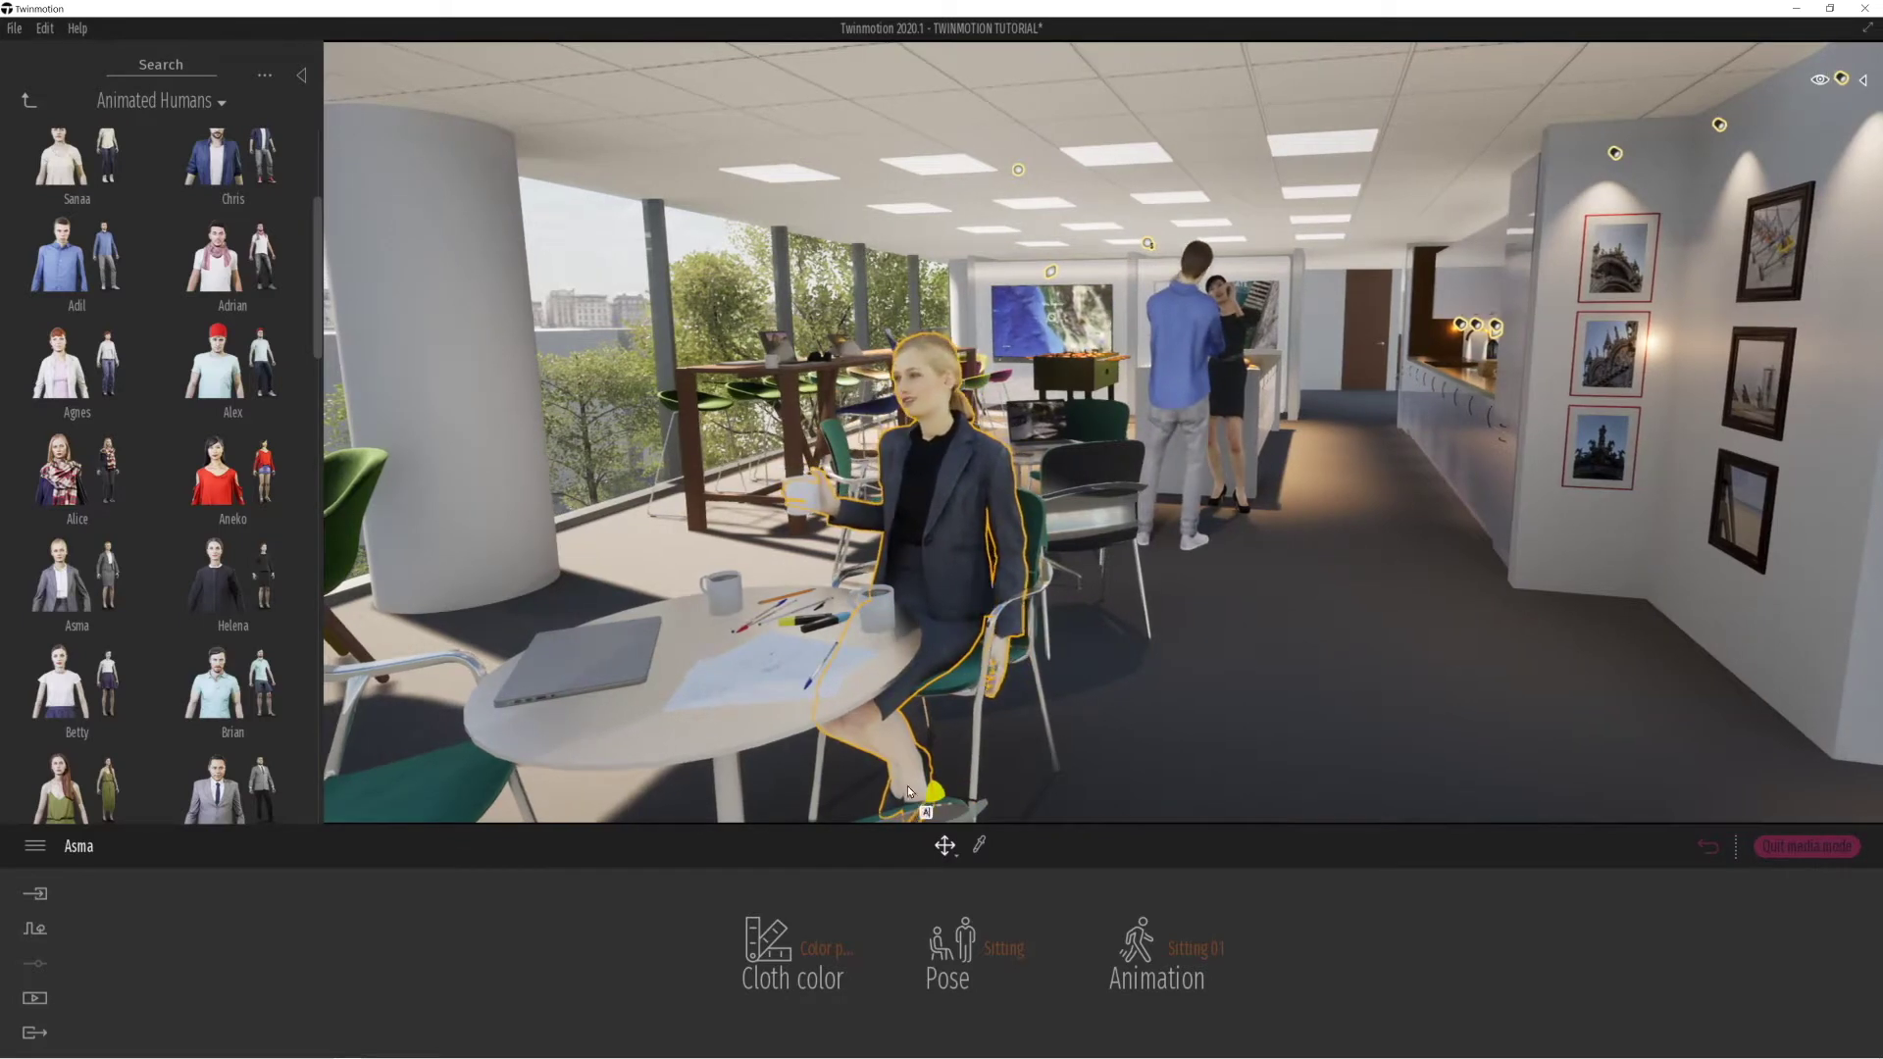
# Place the Chris character beside the foosball table and rotate him by about -45°.
pyautogui.press('a')
pyautogui.press('a')
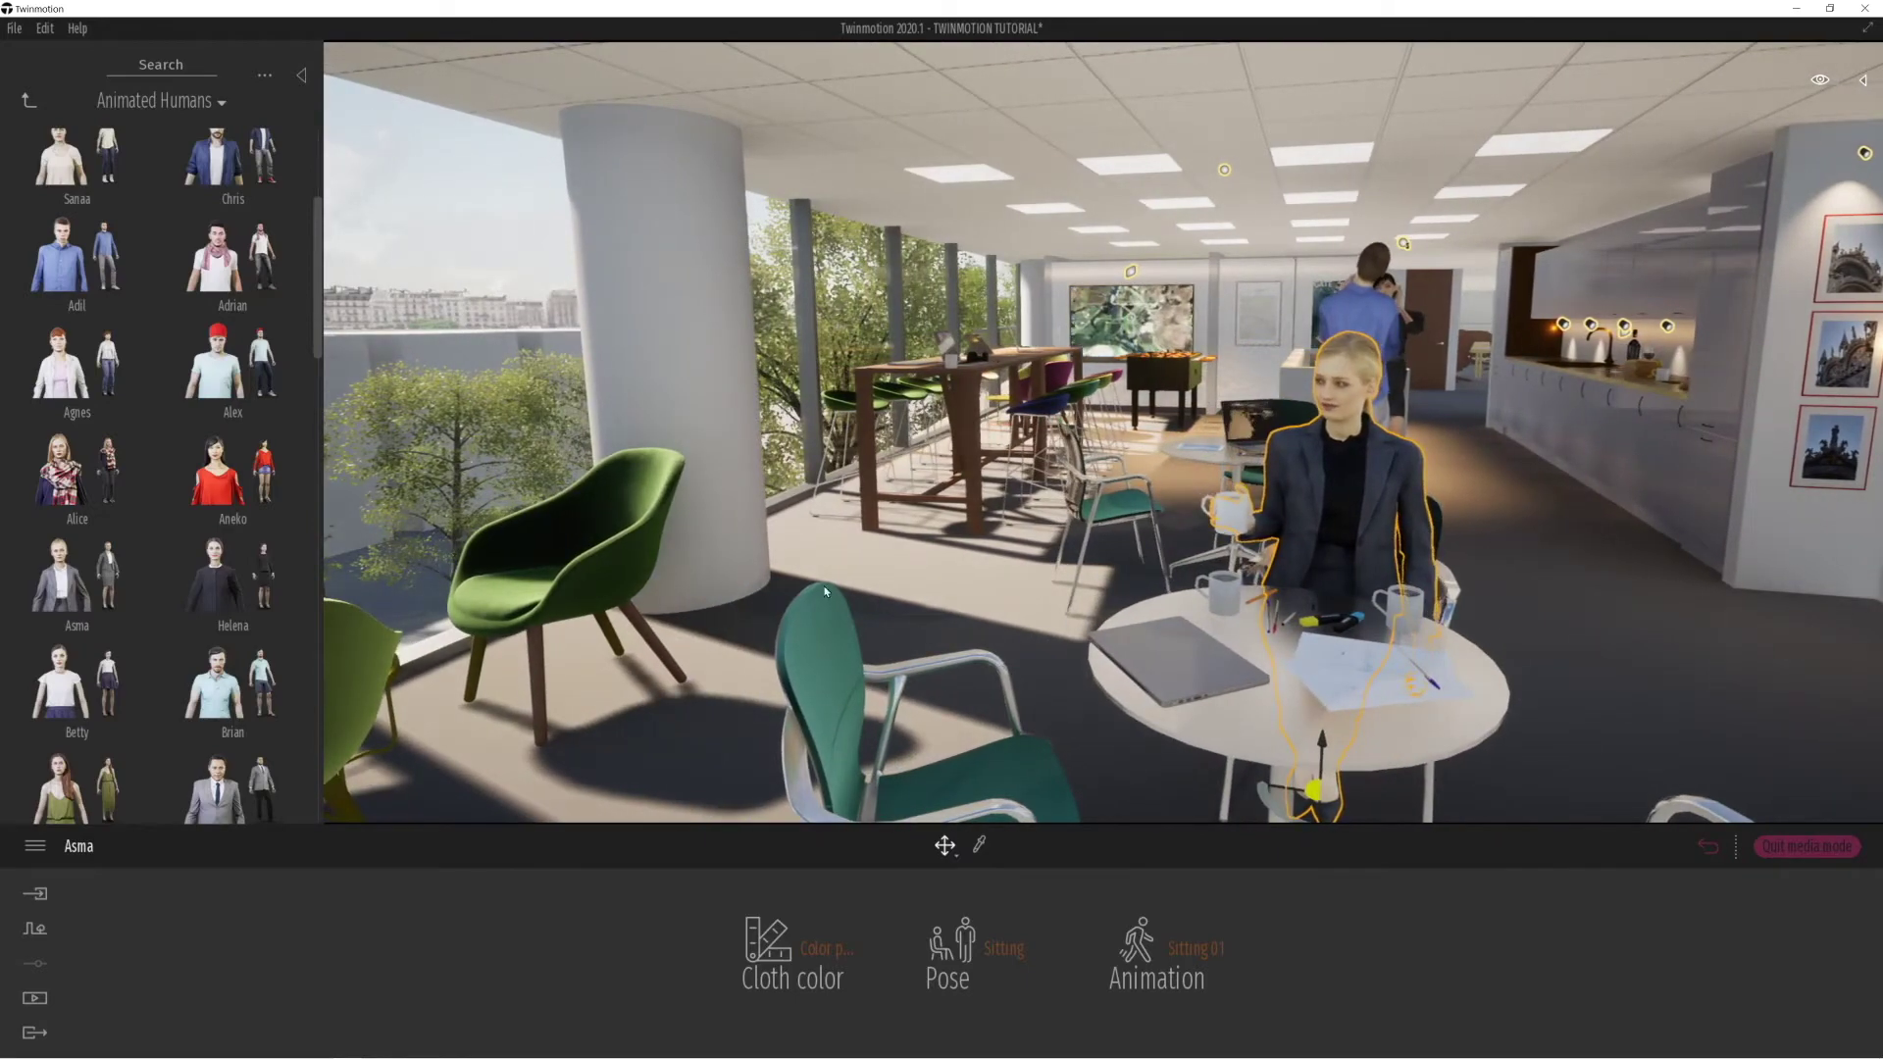
pyautogui.press('a')
pyautogui.moveTo(767, 580); pyautogui.dragTo(681, 610, button='right')
pyautogui.press('s')
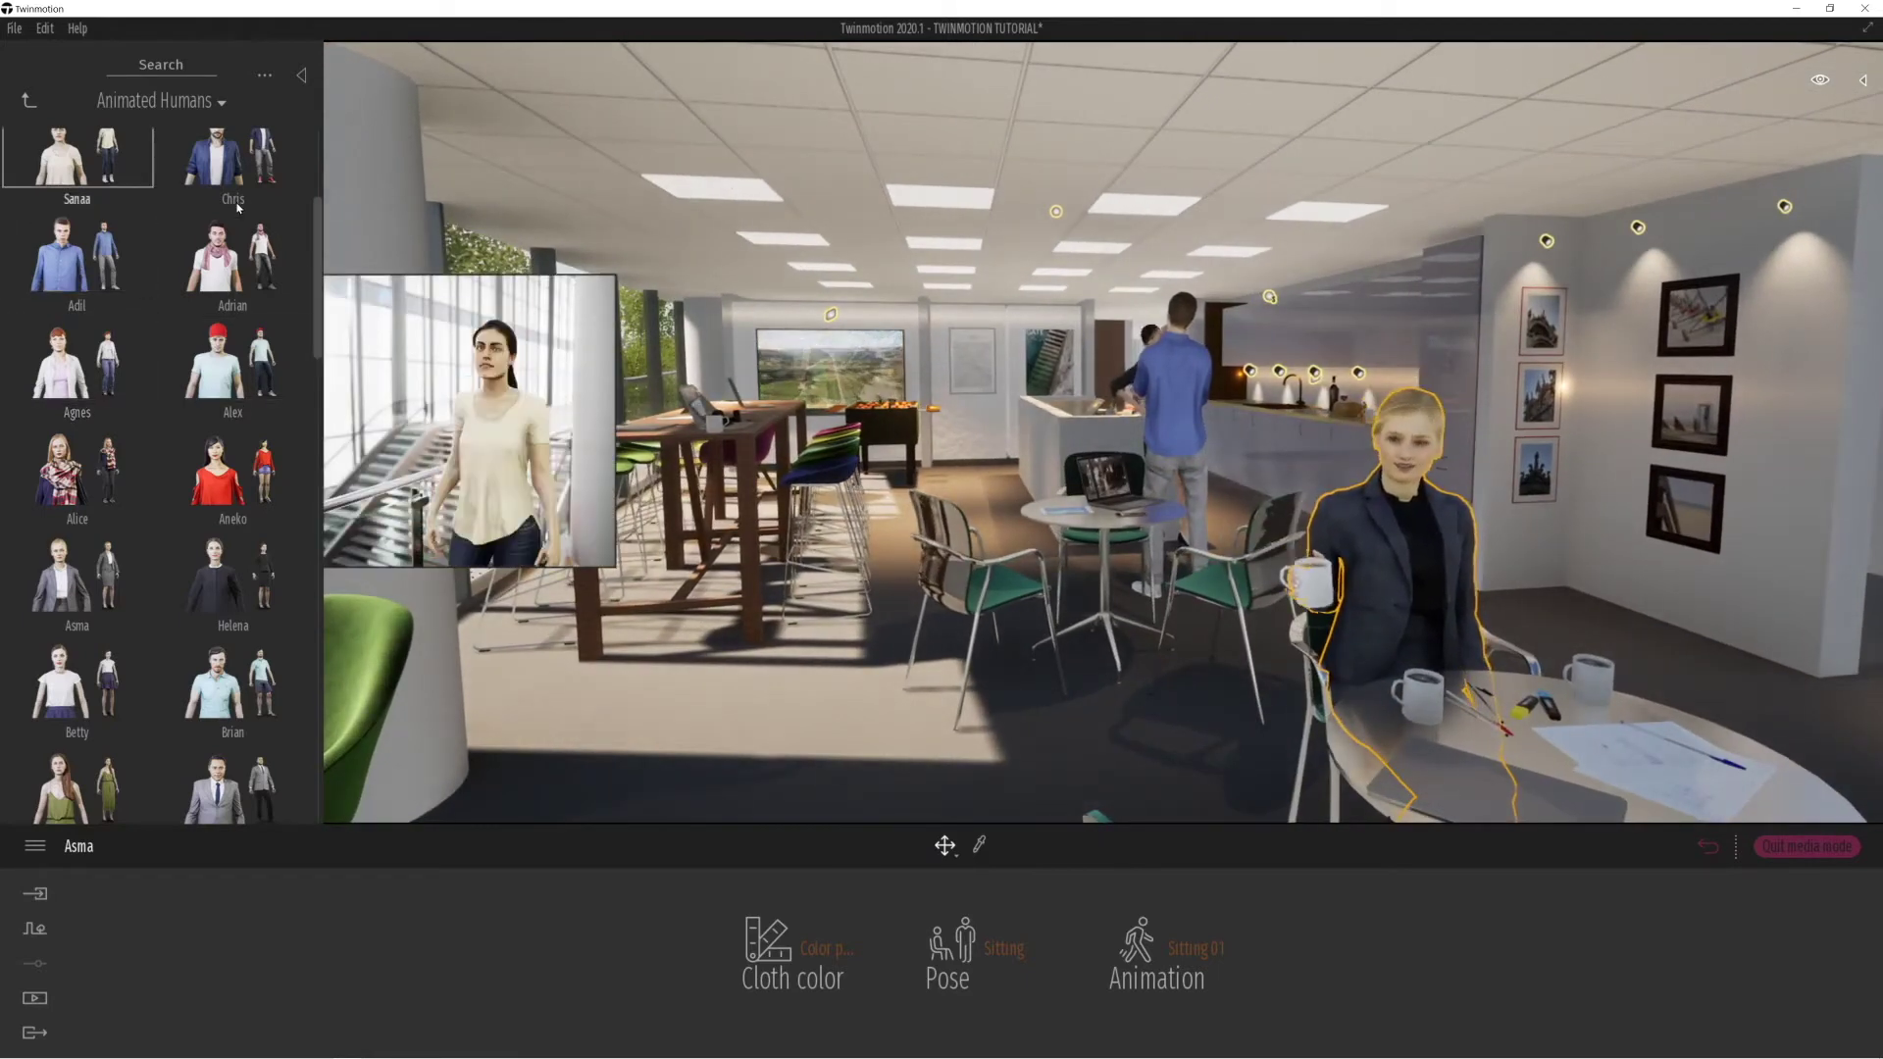
pyautogui.moveTo(237, 207); pyautogui.dragTo(965, 486)
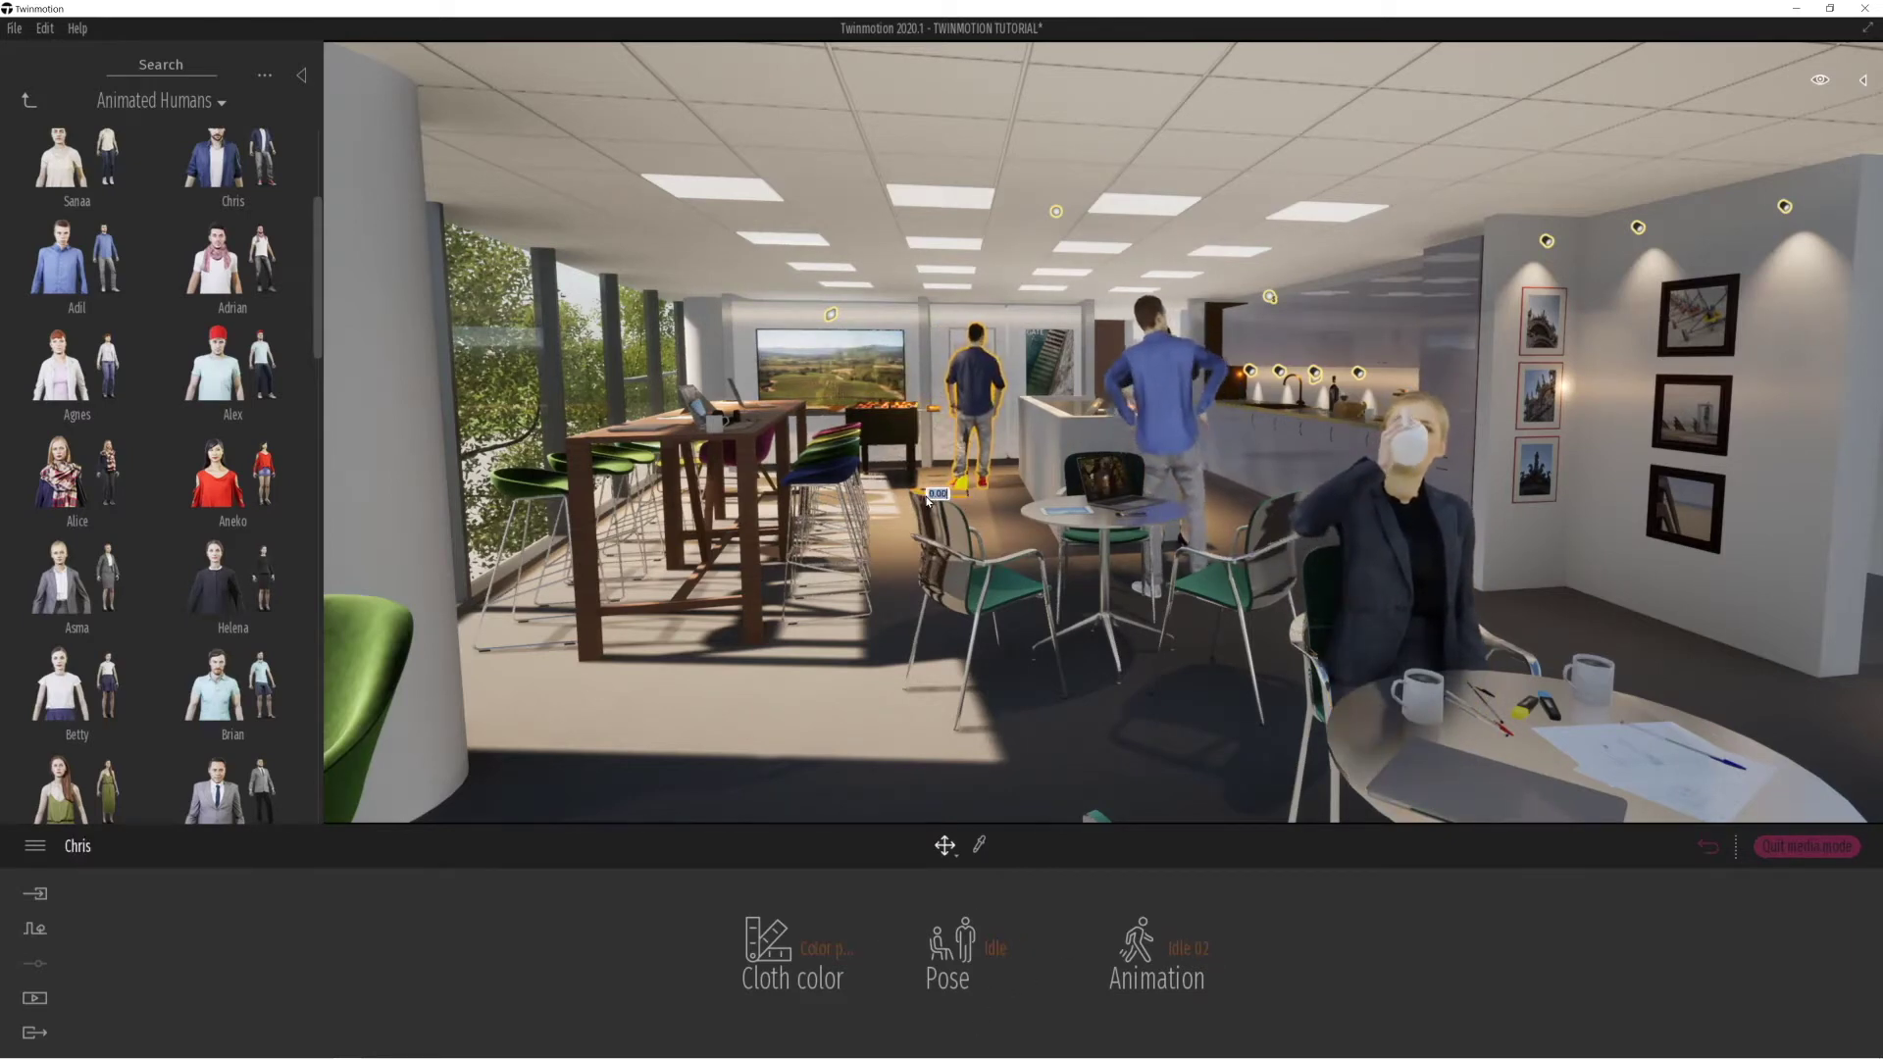
pyautogui.moveTo(967, 506); pyautogui.dragTo(974, 504)
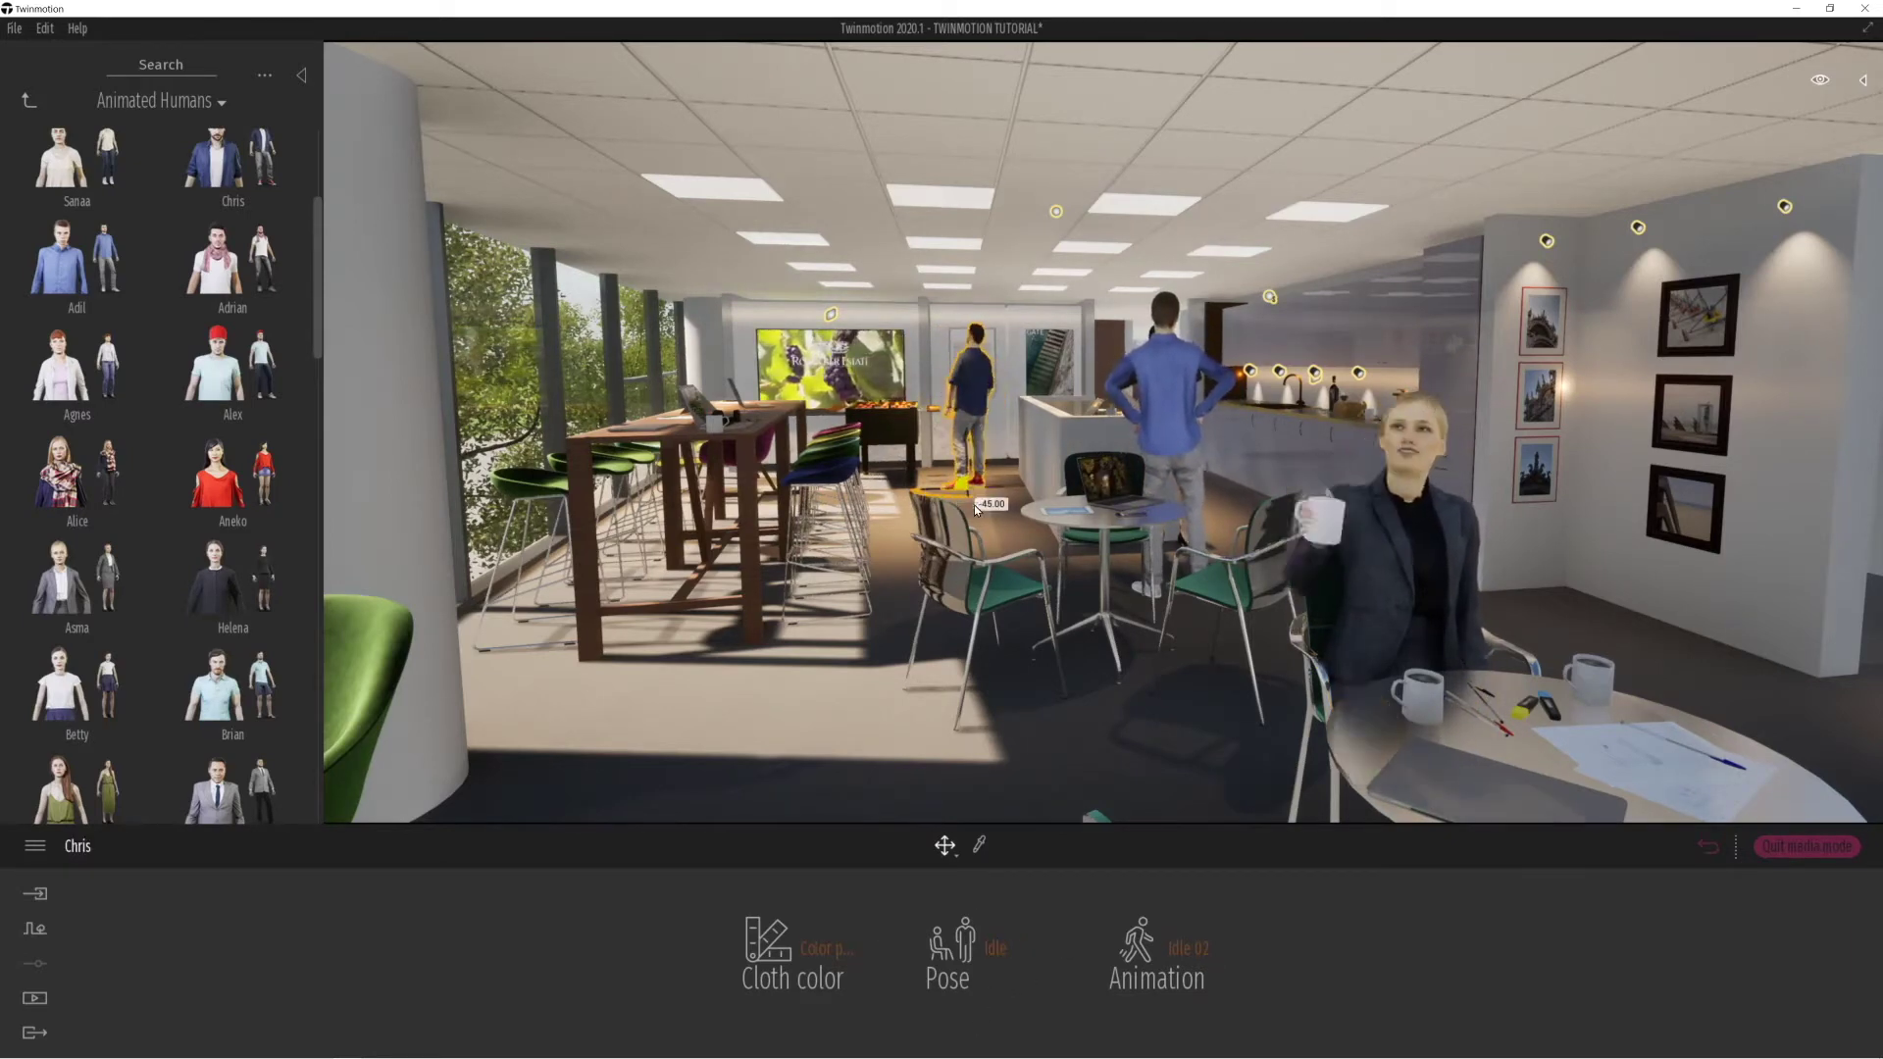
# Add the Derek character with the Sitting pose and seat him on a chair at the round table with the laptop.
pyautogui.scroll(3, 967, 488)
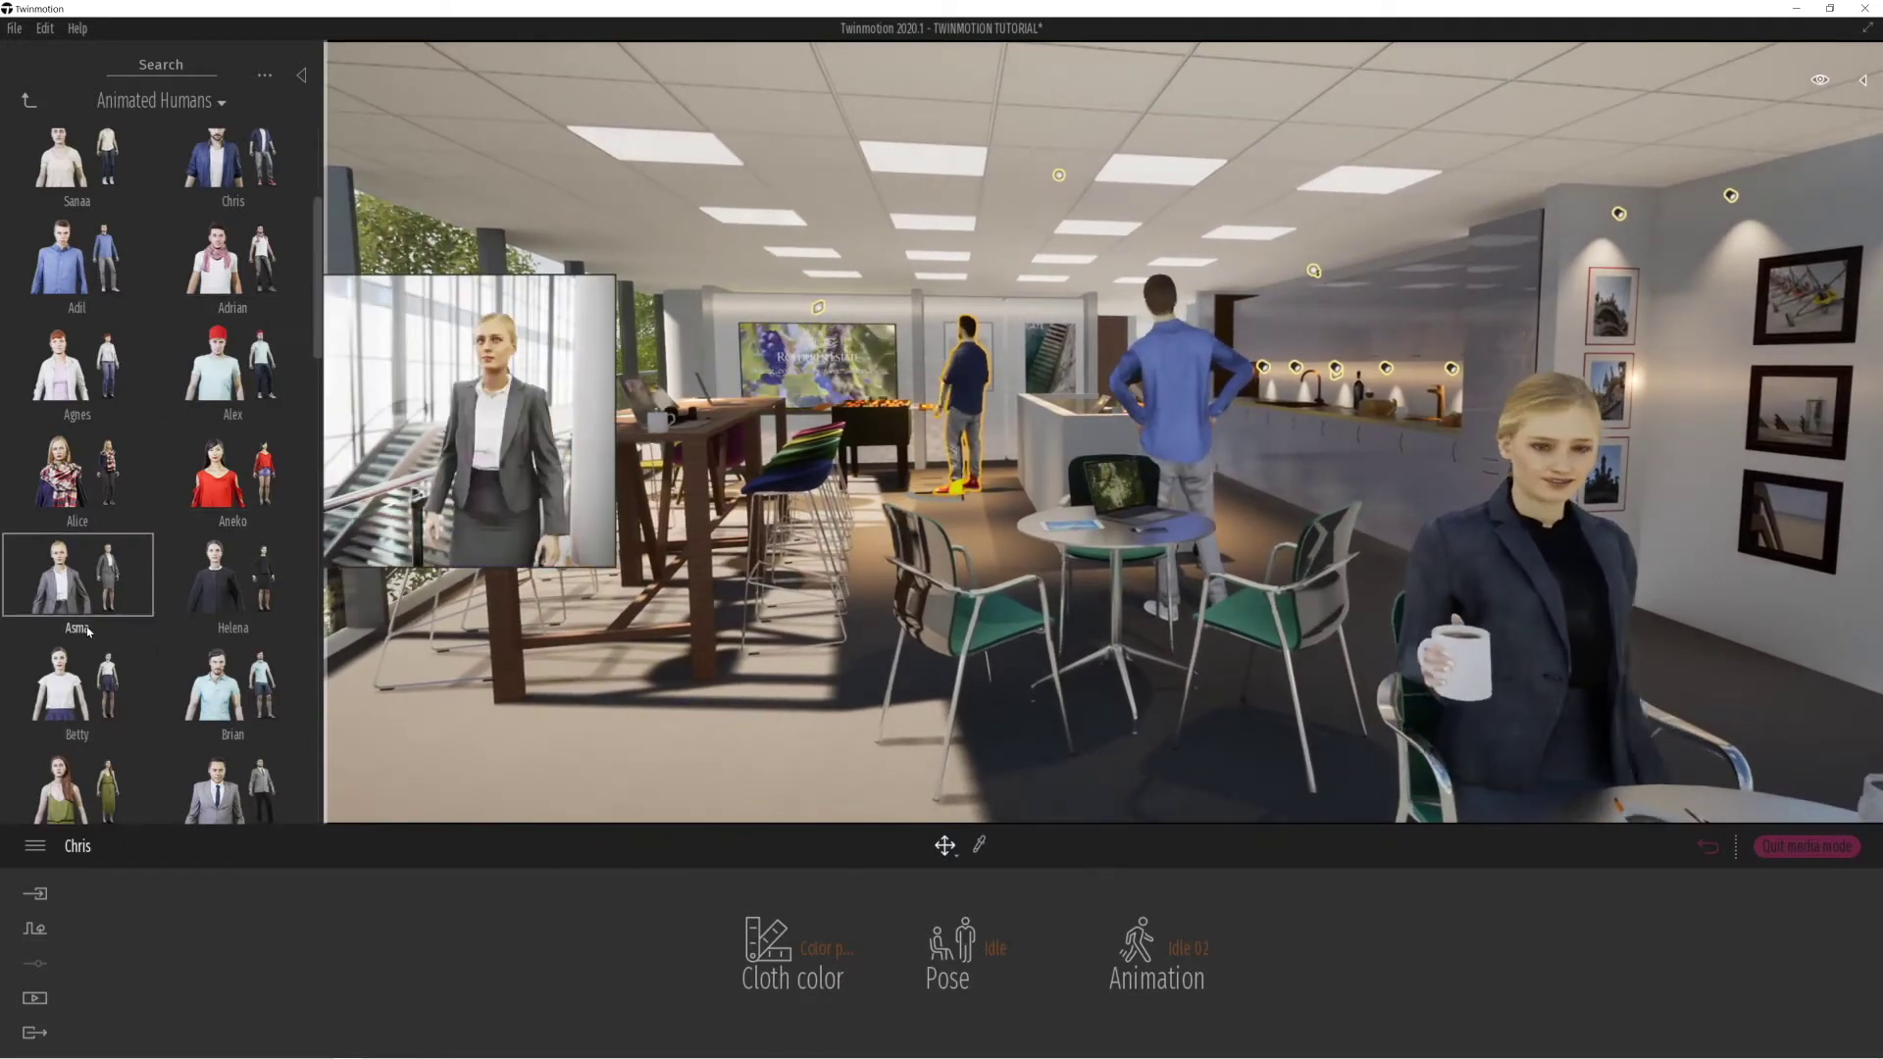
pyautogui.scroll(-2, 59, 638)
pyautogui.moveTo(61, 730); pyautogui.dragTo(468, 735)
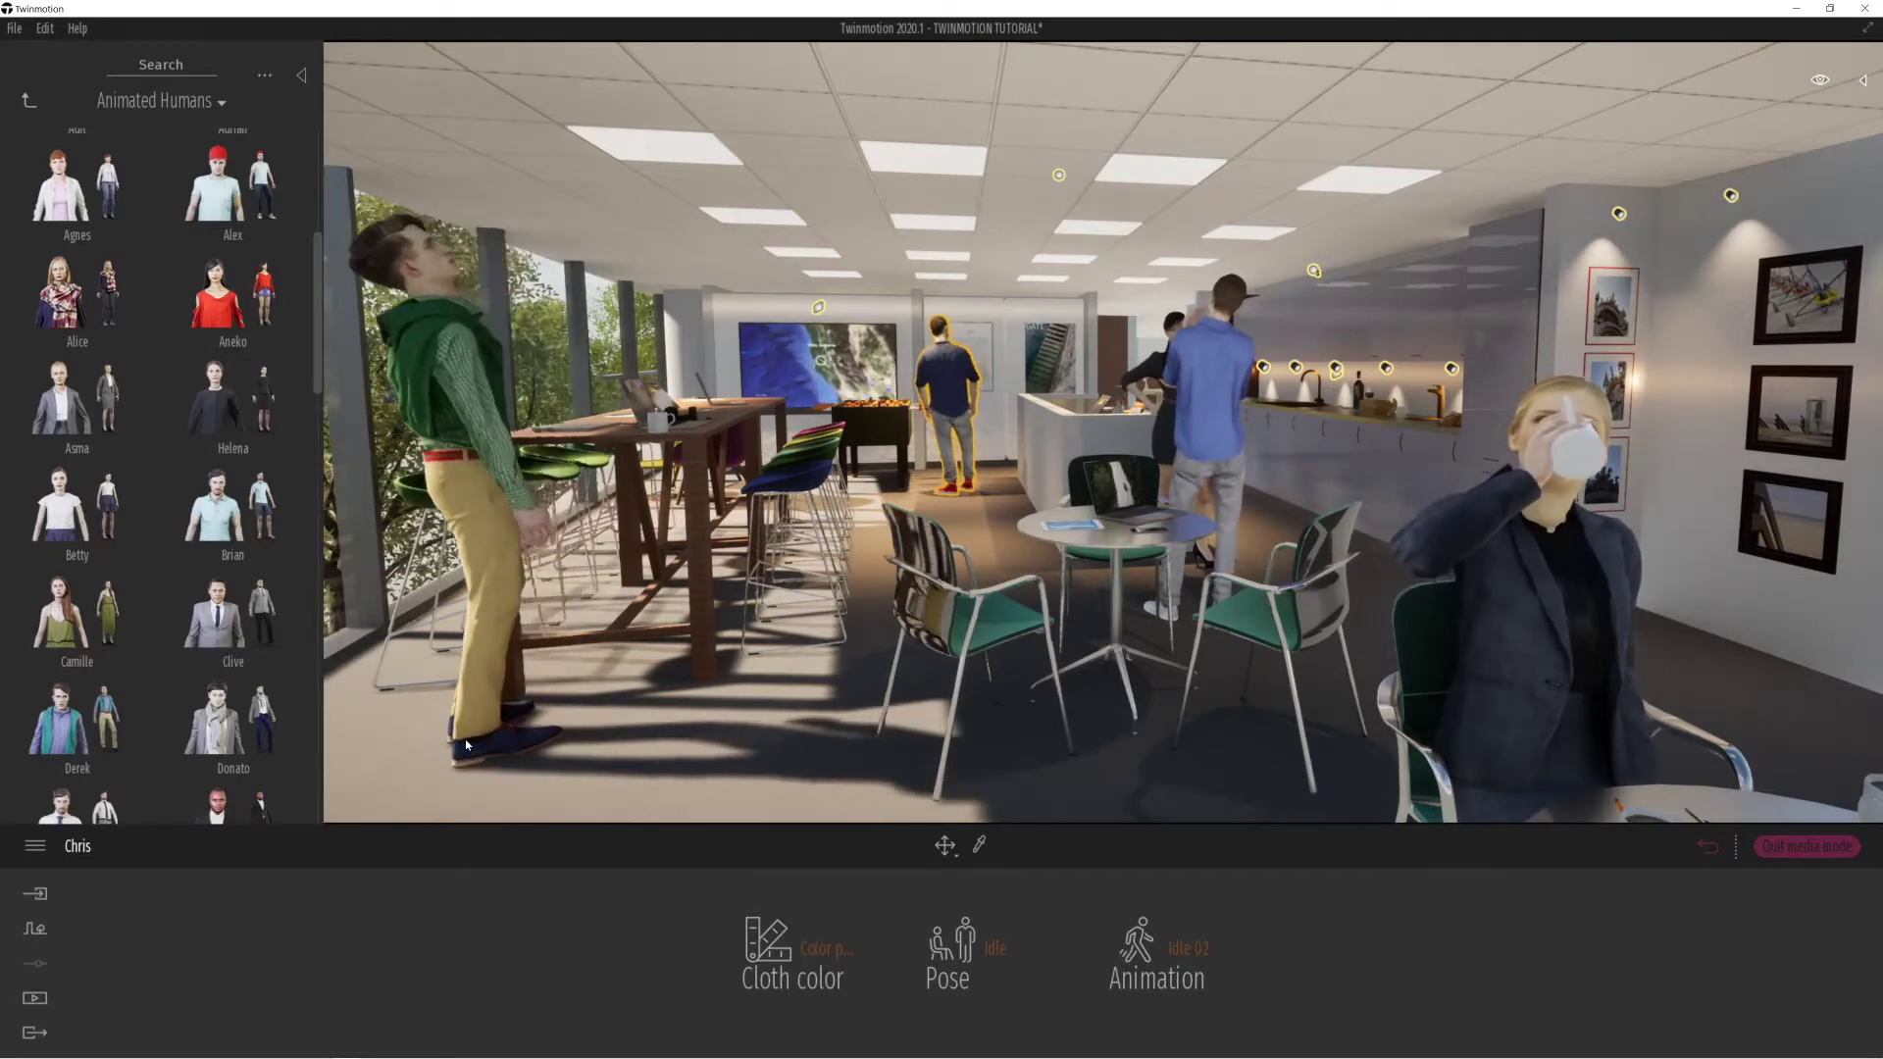
pyautogui.click(995, 947)
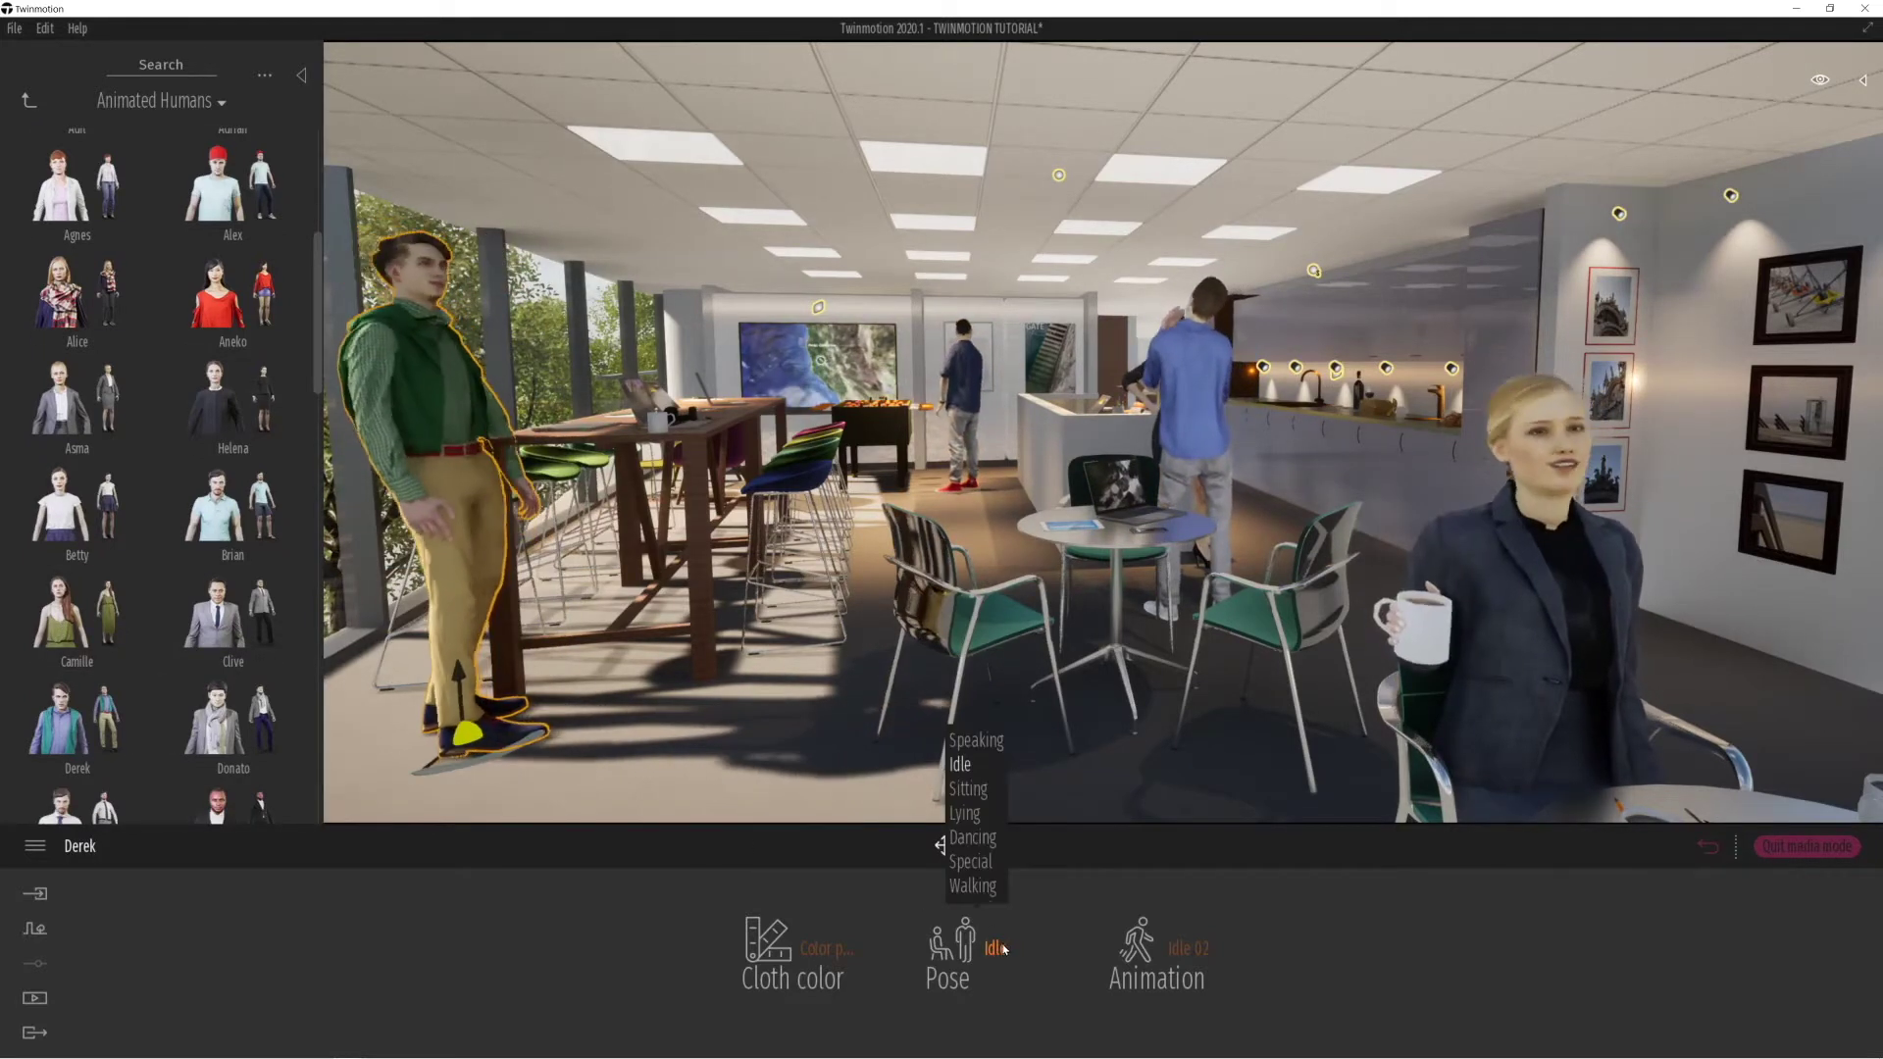
pyautogui.click(969, 789)
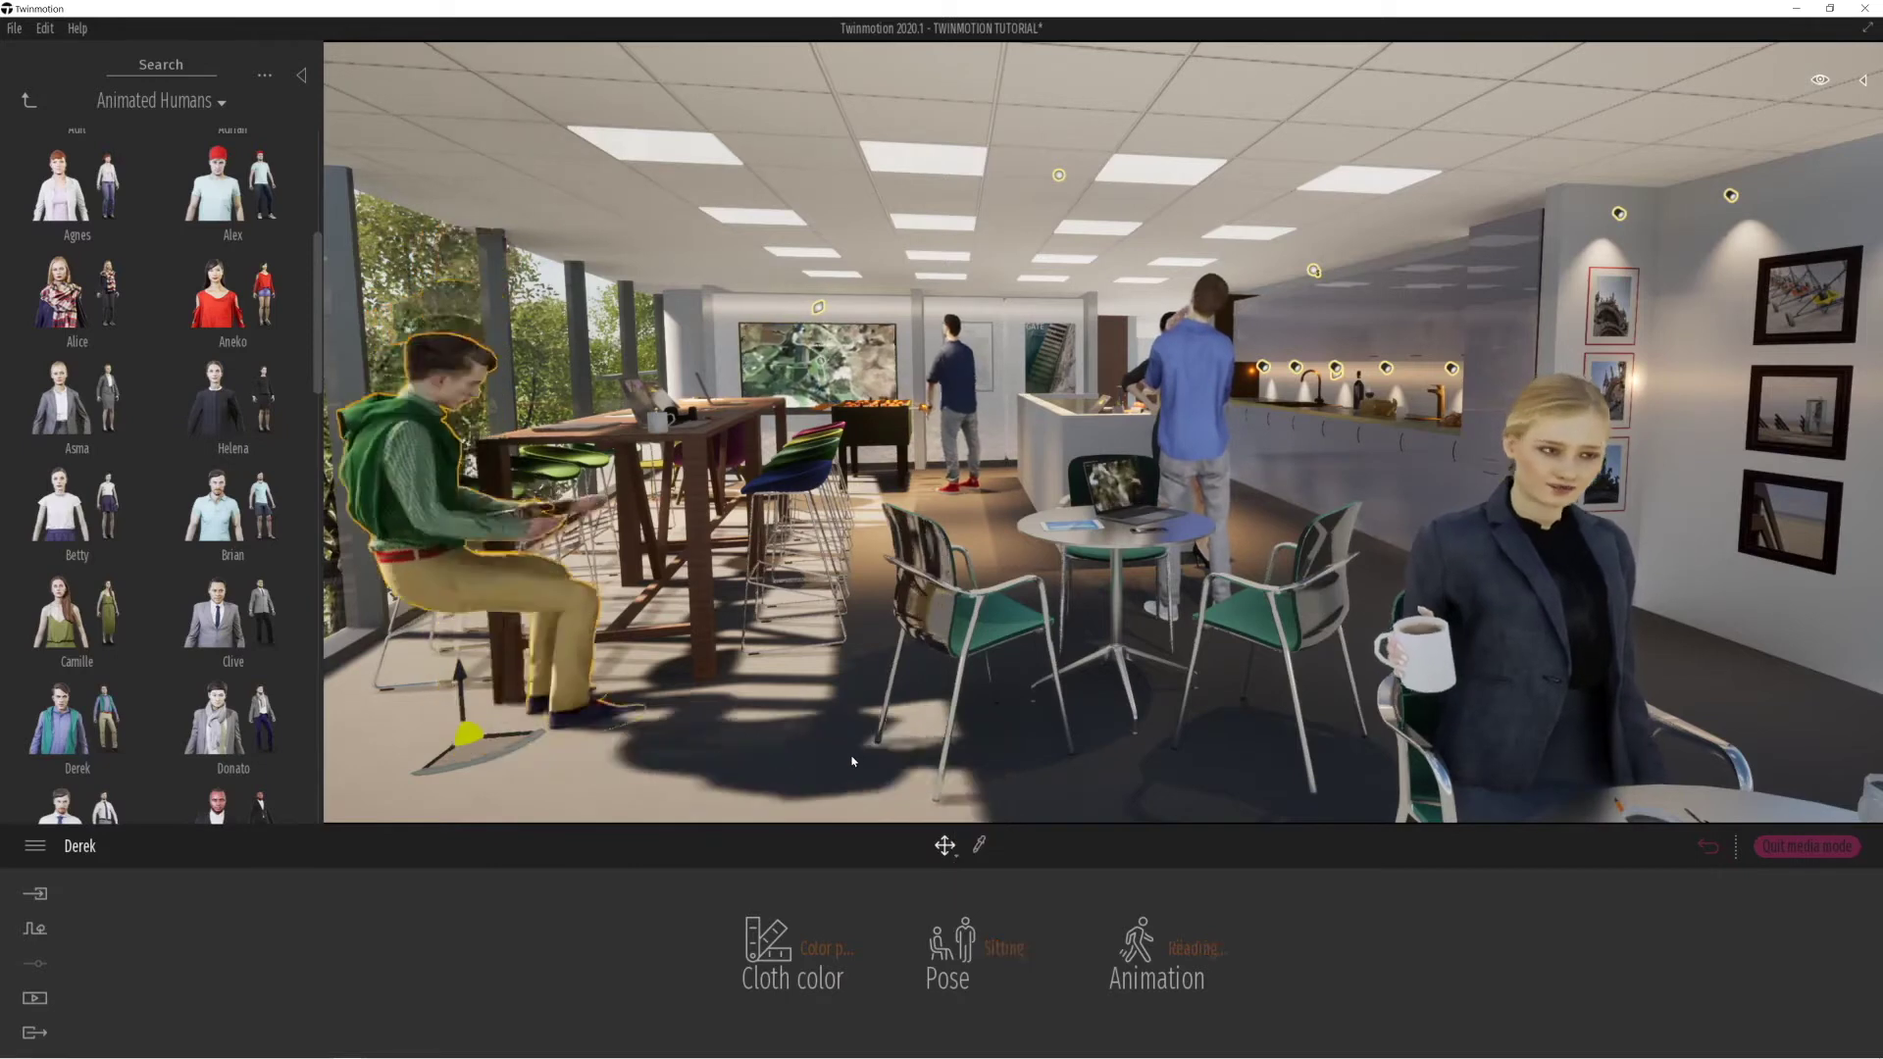
pyautogui.moveTo(467, 750); pyautogui.dragTo(1000, 755)
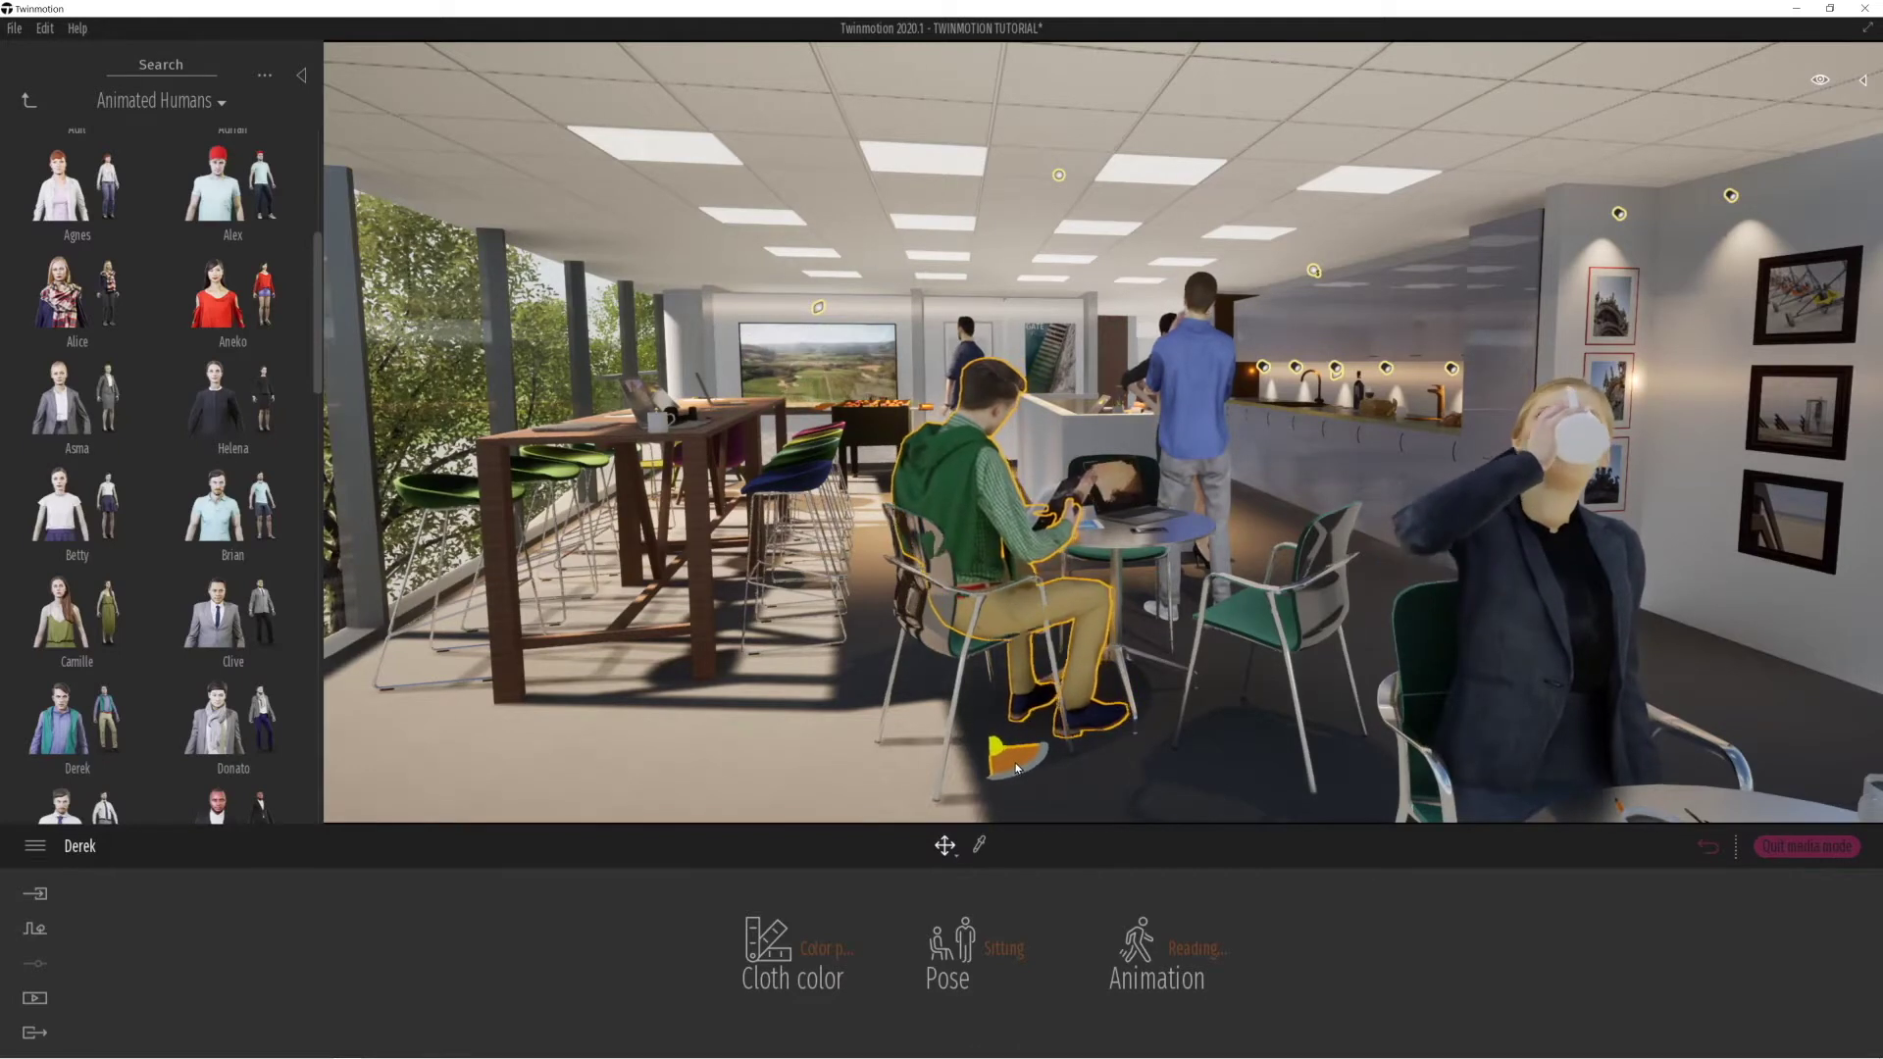
# Examine the people placed in the breakout area and the people already around the meeting table.
pyautogui.moveTo(796, 737); pyautogui.dragTo(688, 661)
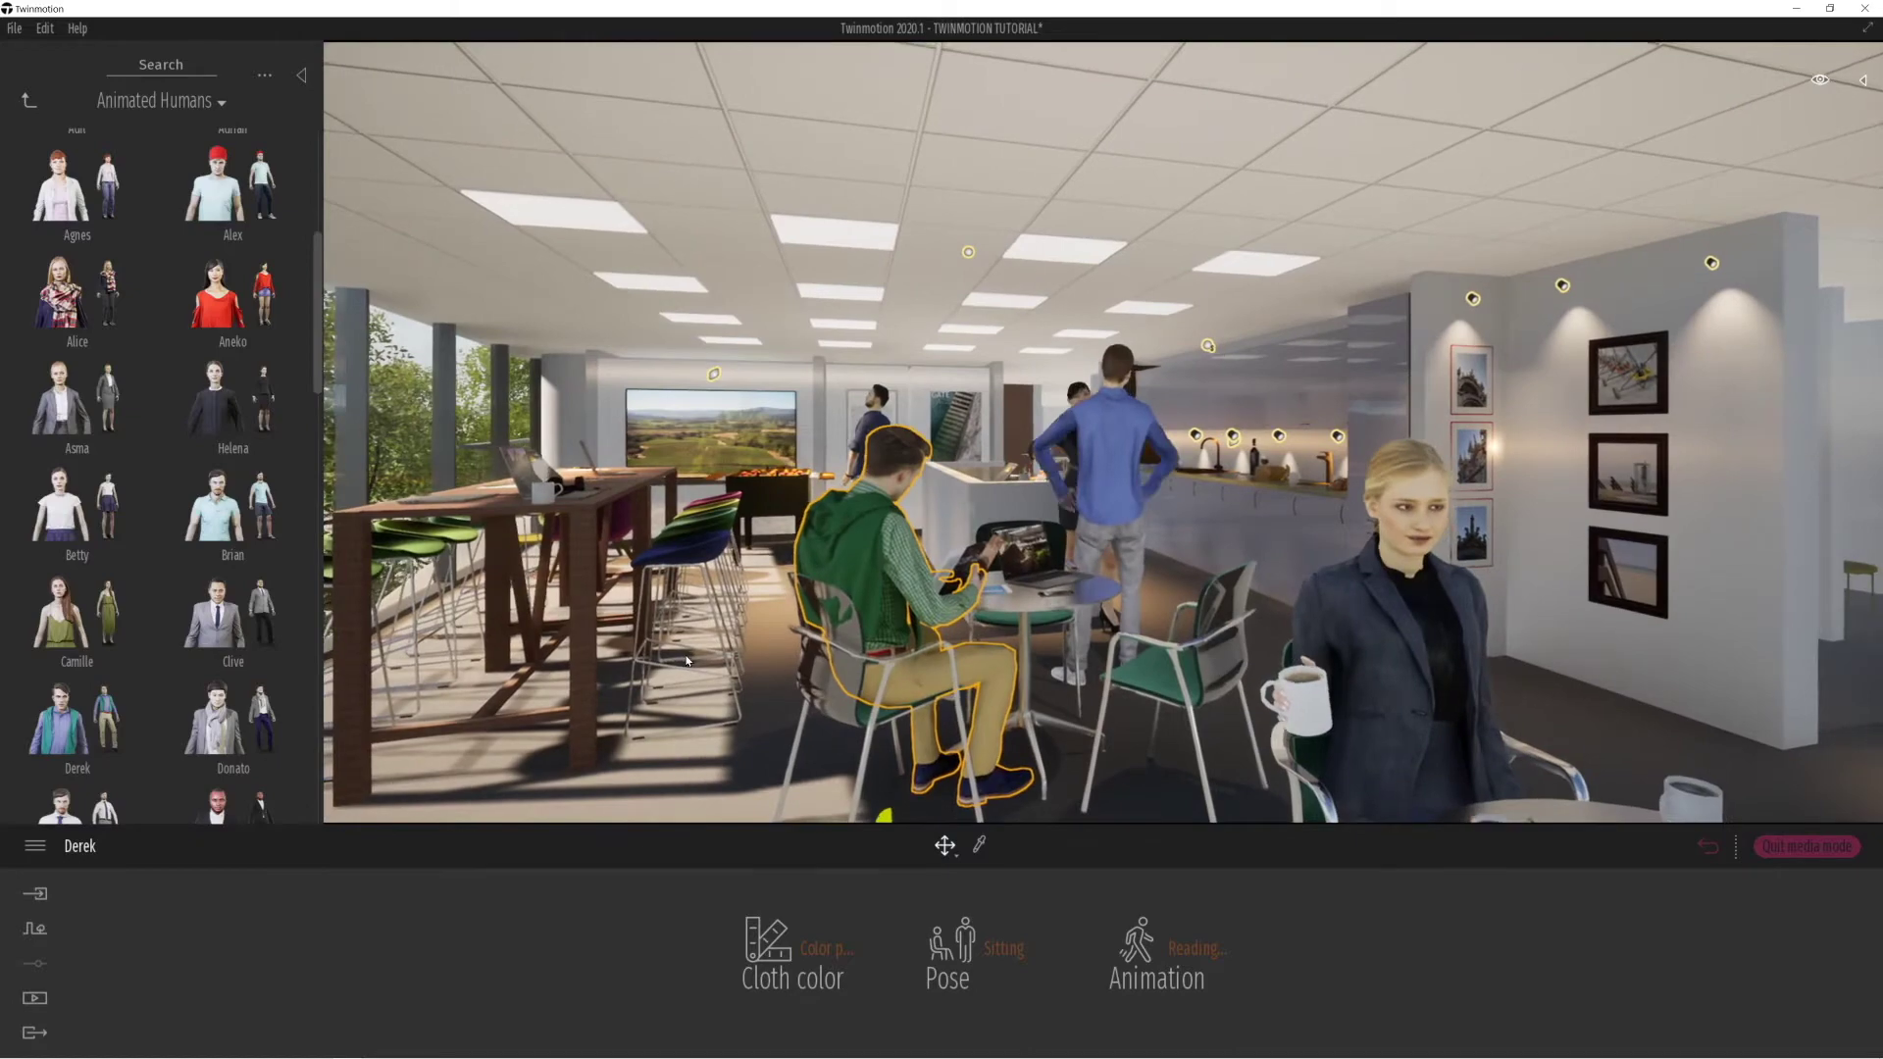
pyautogui.scroll(-1, 1049, 510)
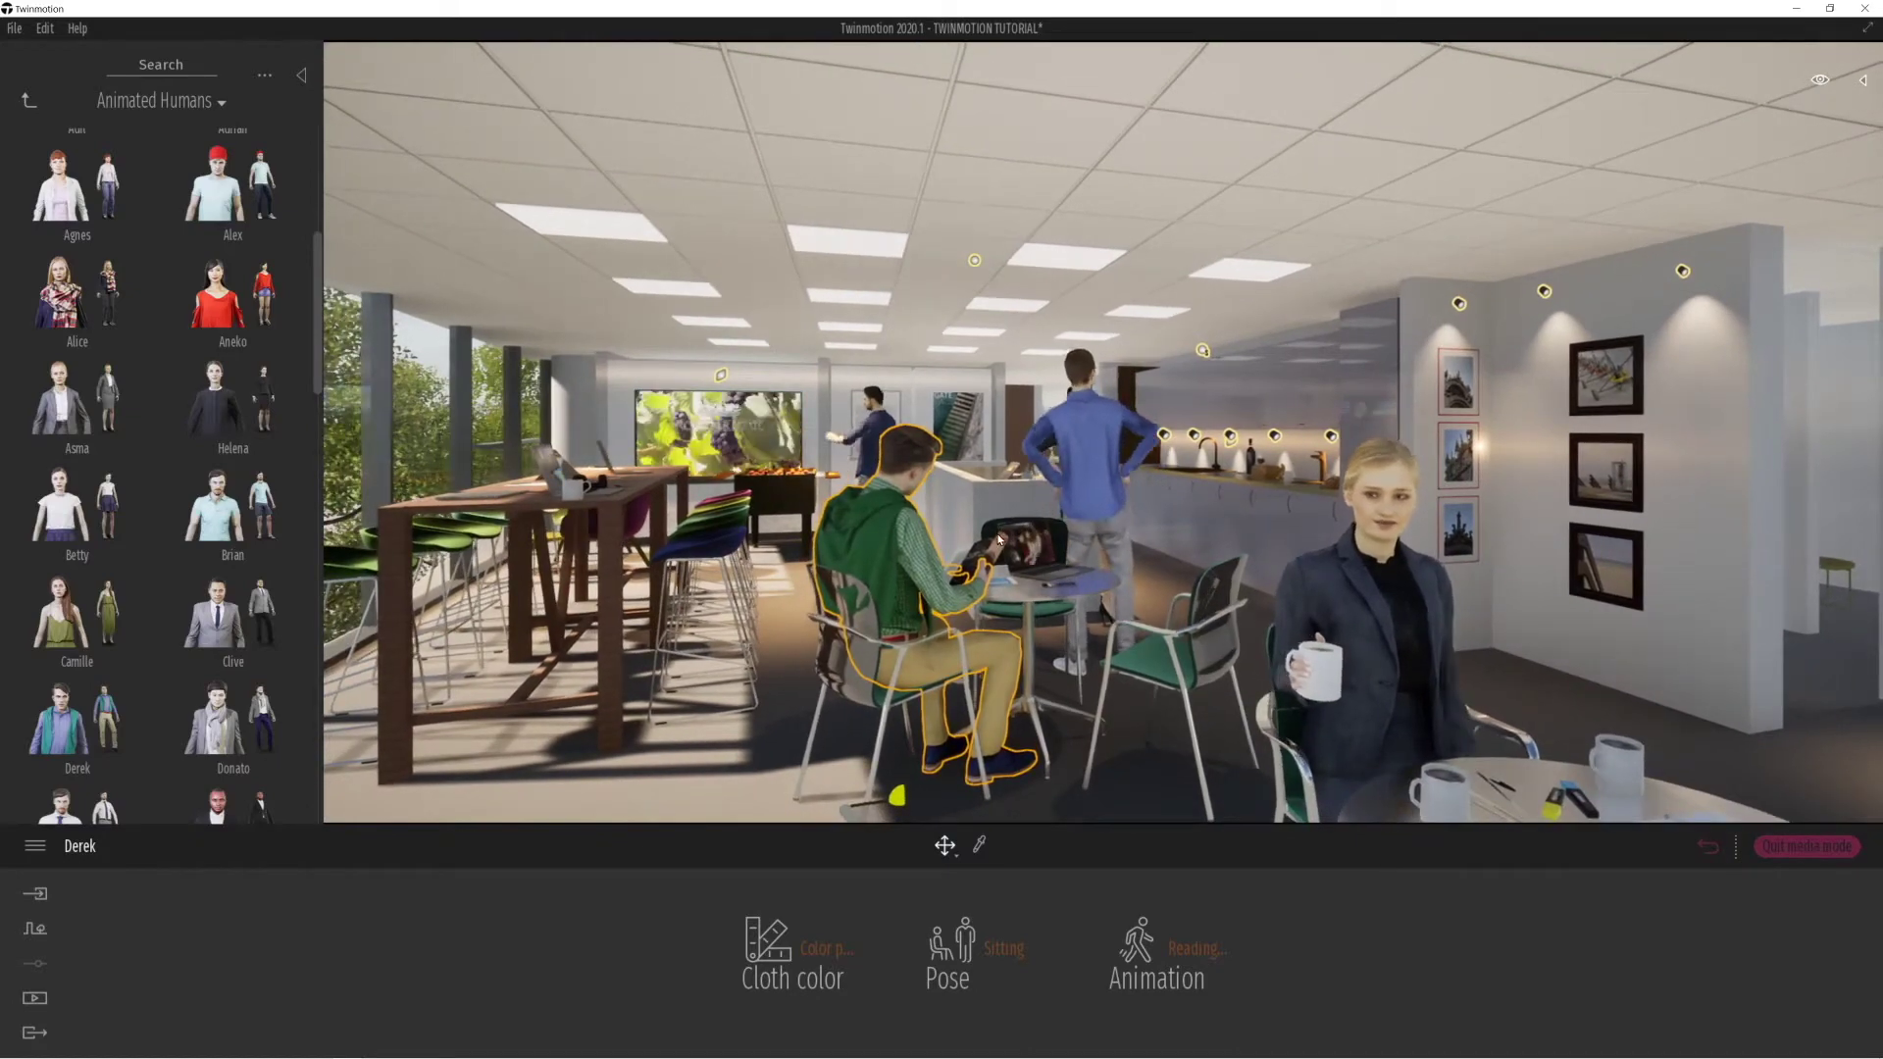
pyautogui.press('a')
pyautogui.press('a')
pyautogui.press('a')
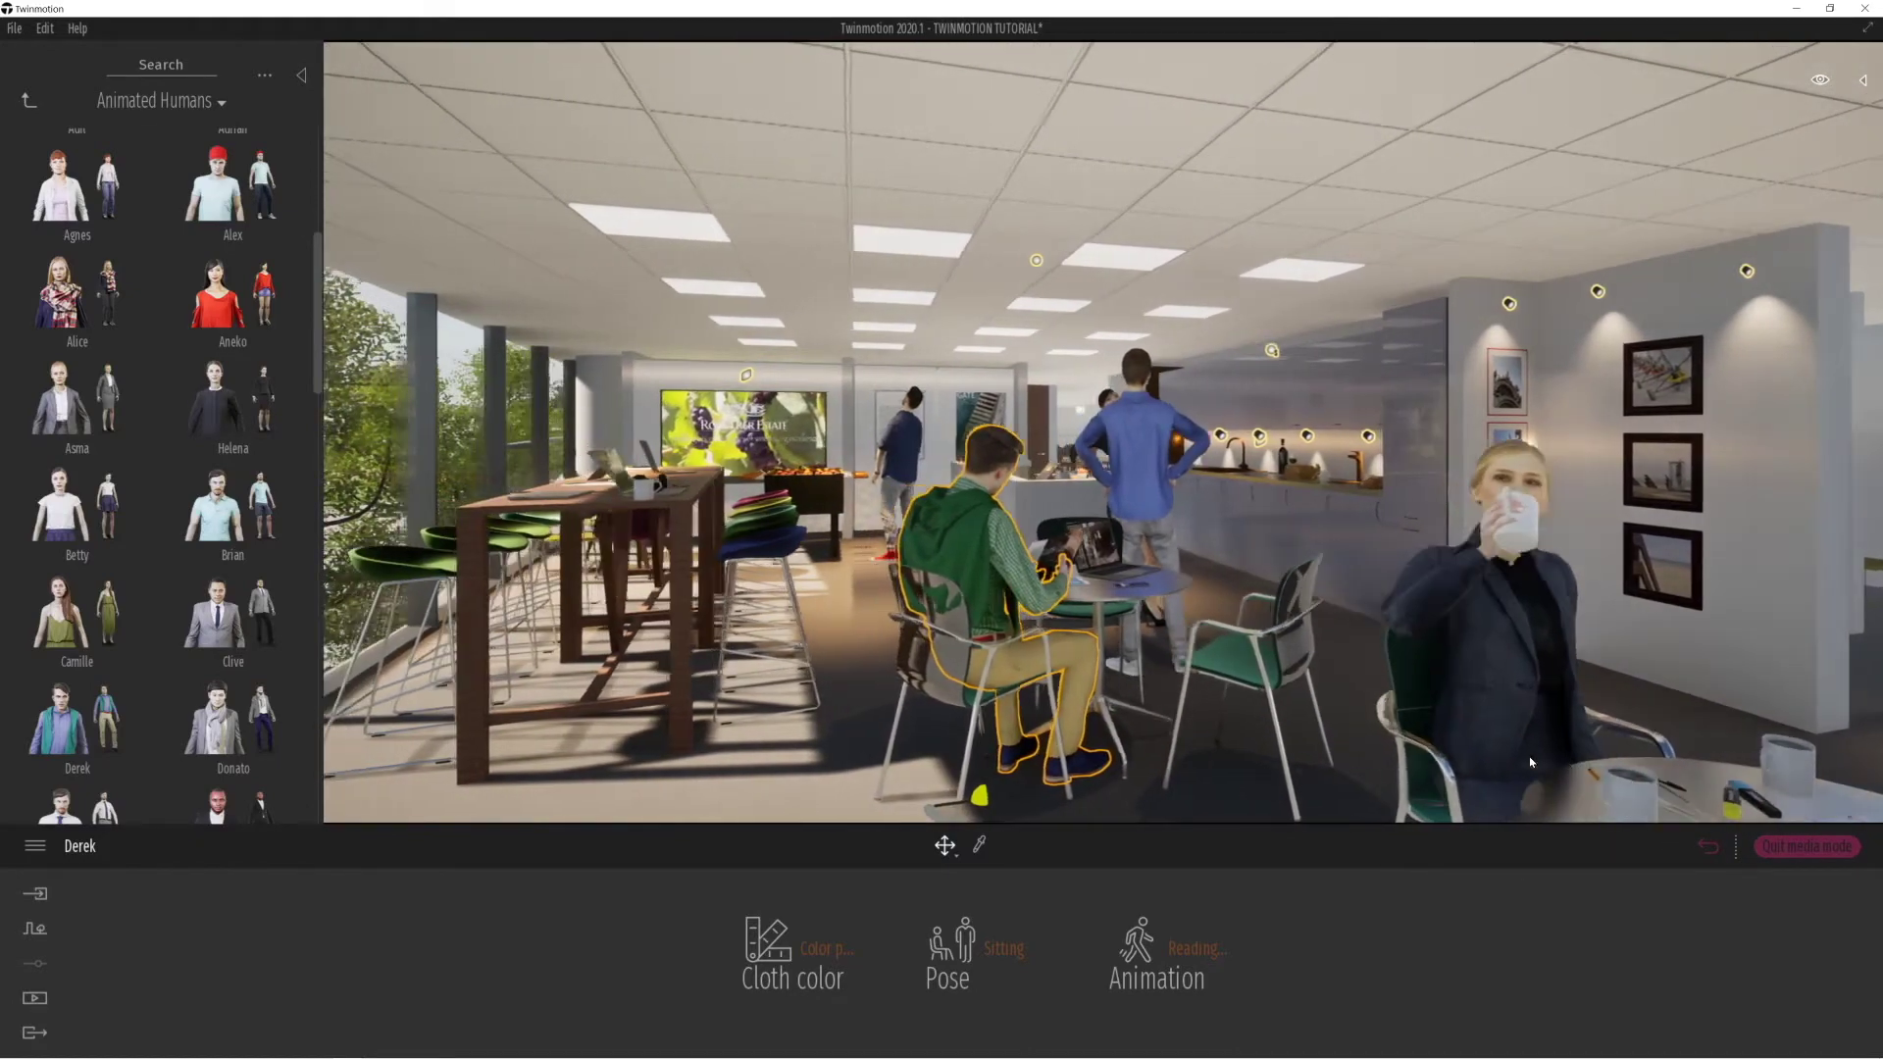
pyautogui.moveTo(1076, 577); pyautogui.dragTo(808, 602)
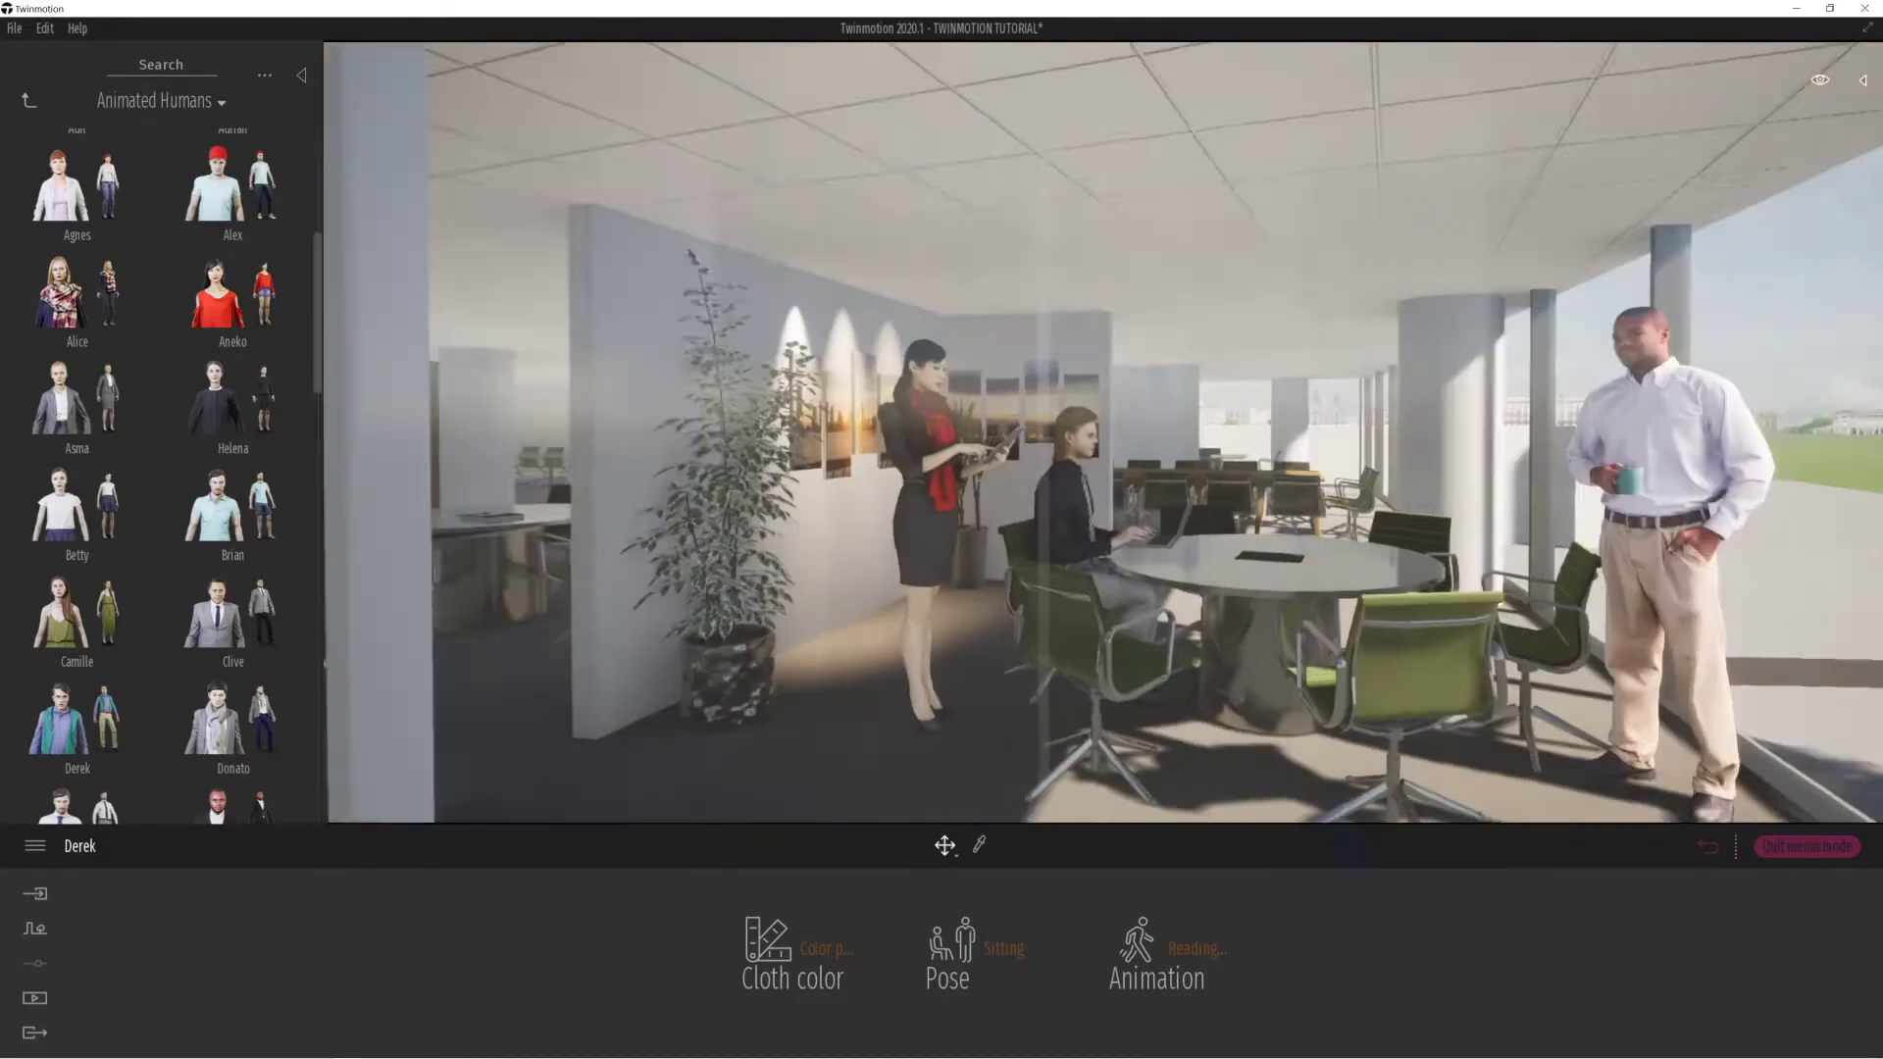
pyautogui.press('w')
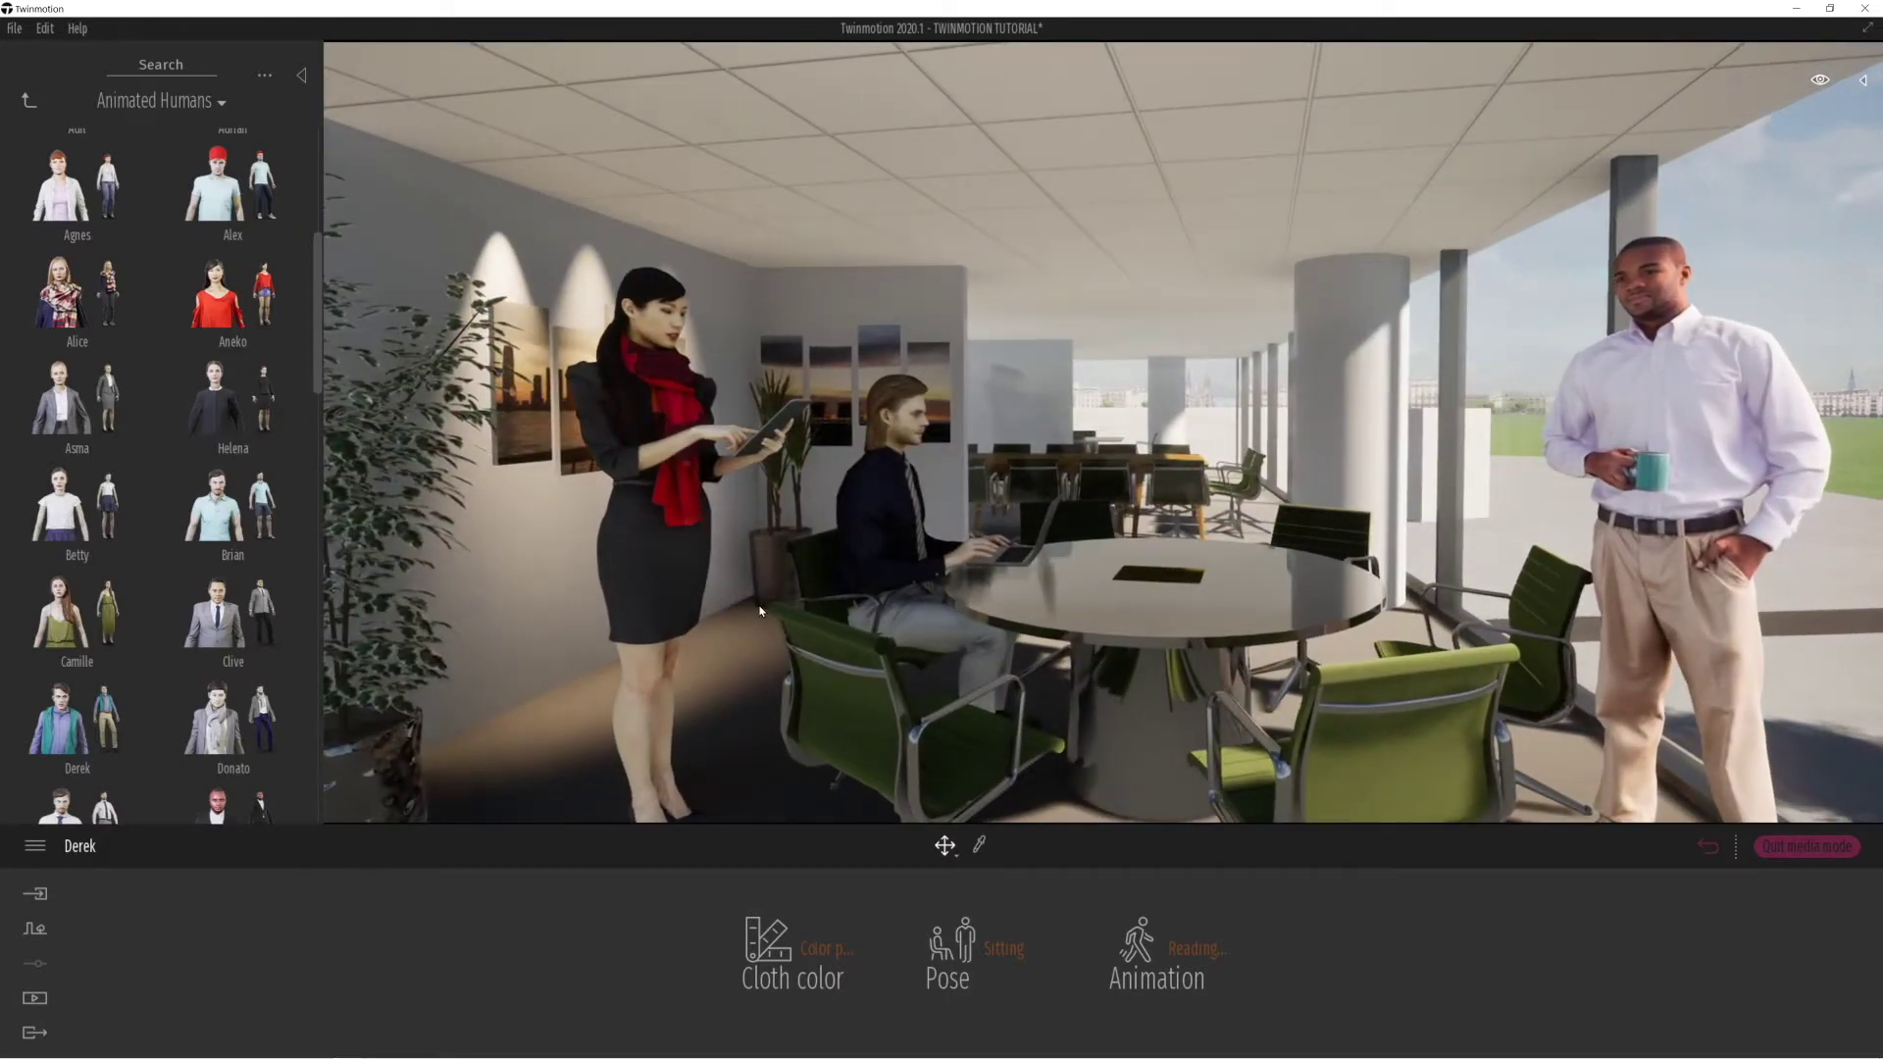
# Place the Adil animated human beside the standing woman in the meeting area and delete him again.
pyautogui.click(29, 100)
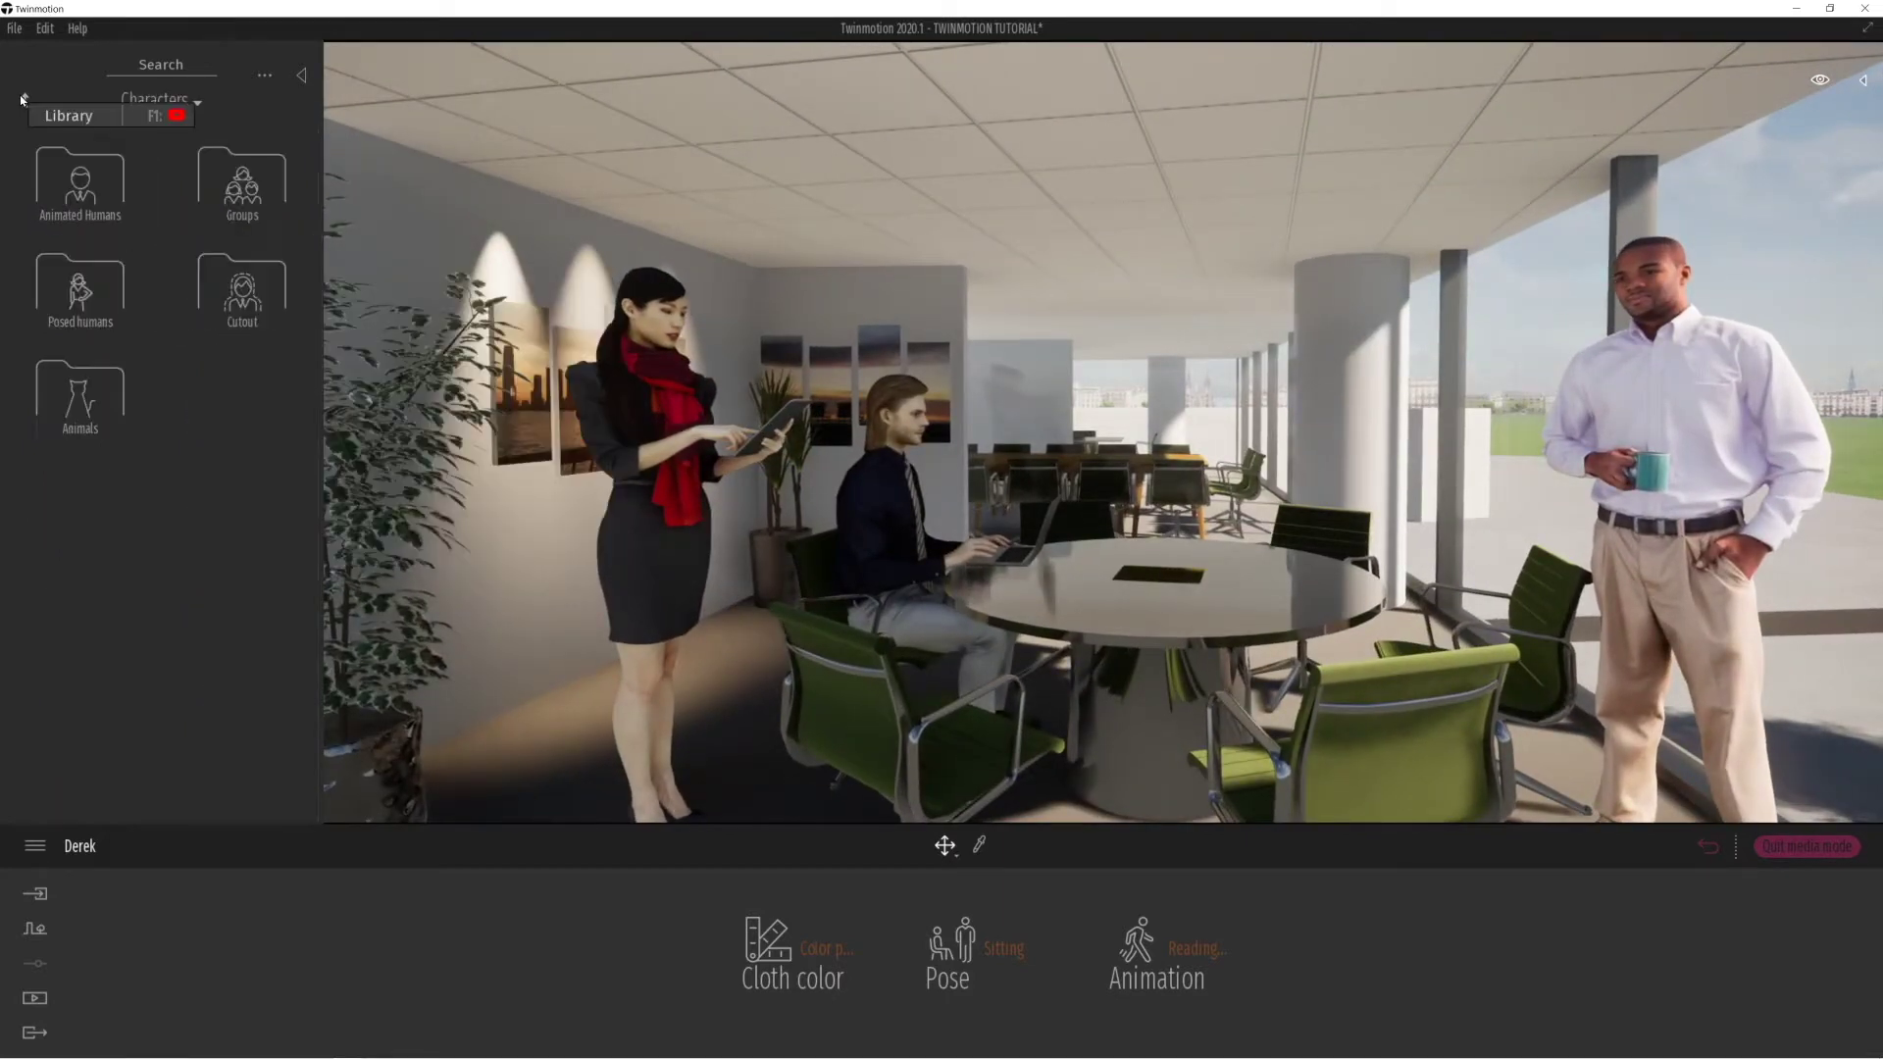
pyautogui.doubleClick(85, 184)
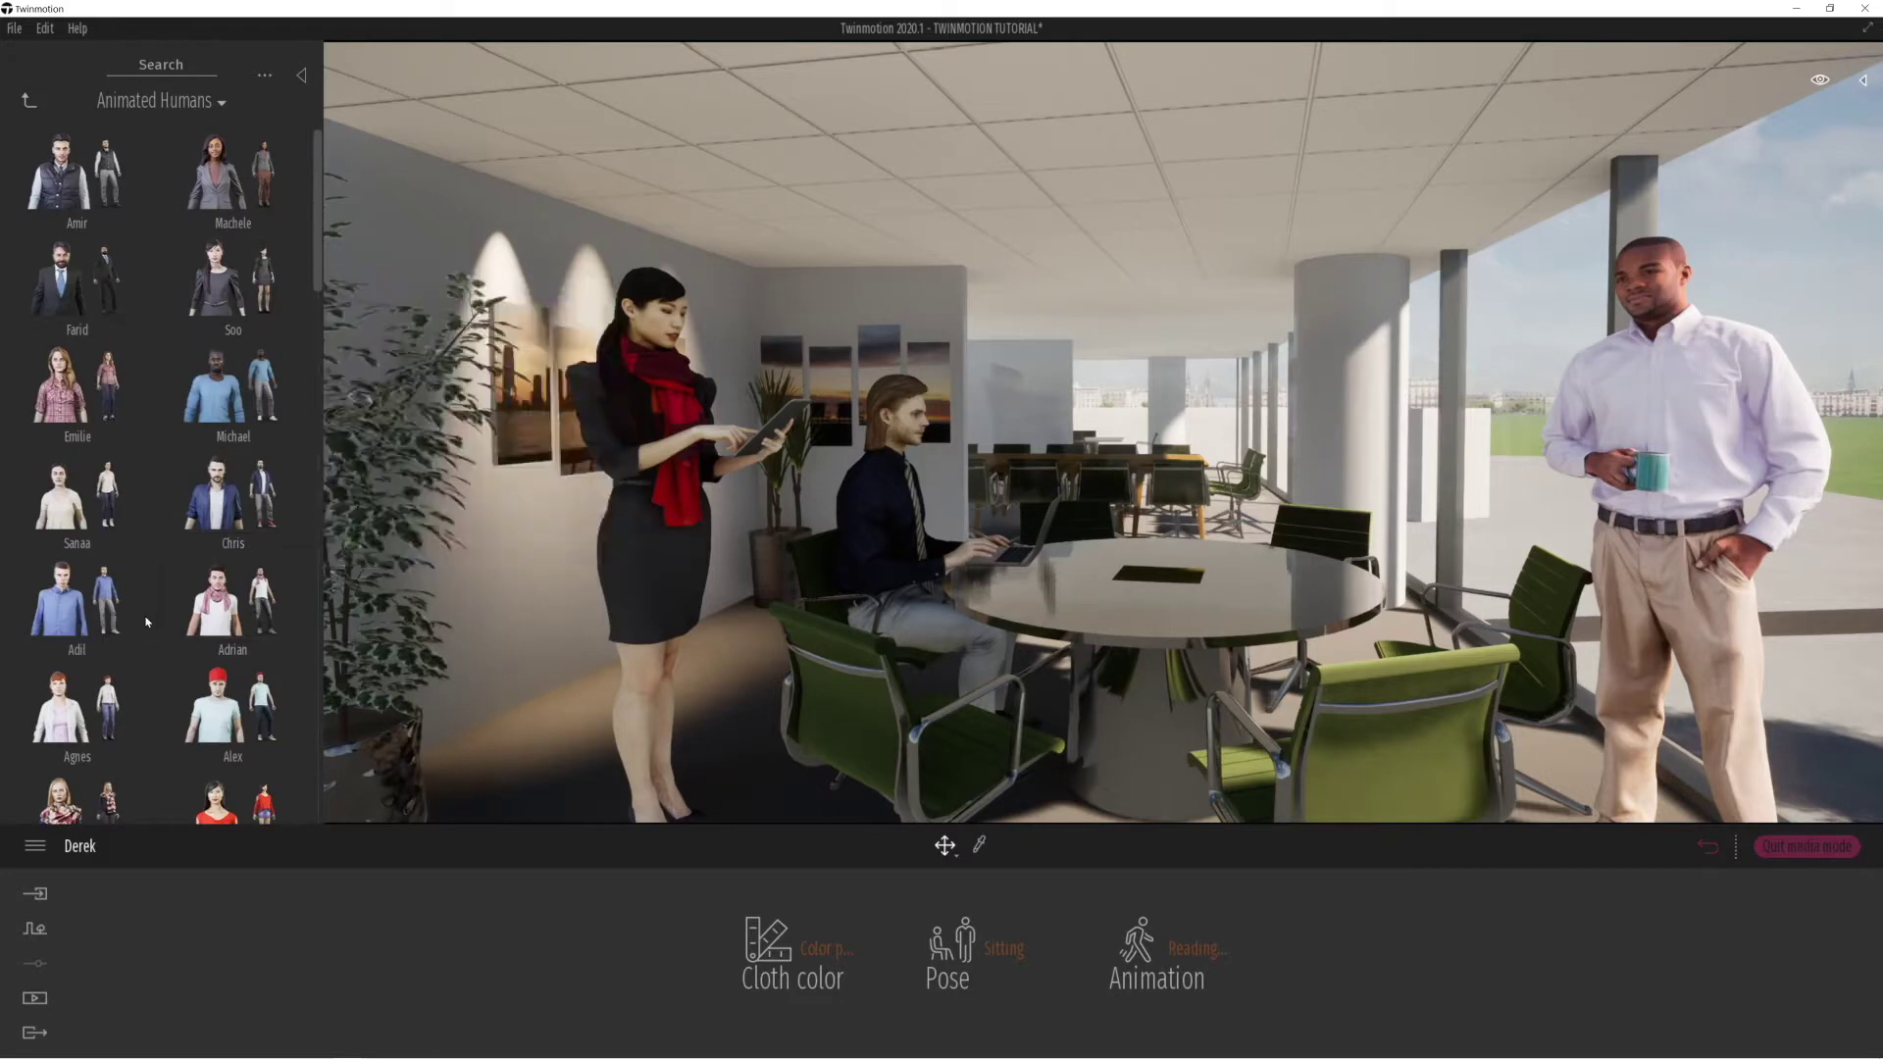
pyautogui.moveTo(61, 602); pyautogui.dragTo(762, 662)
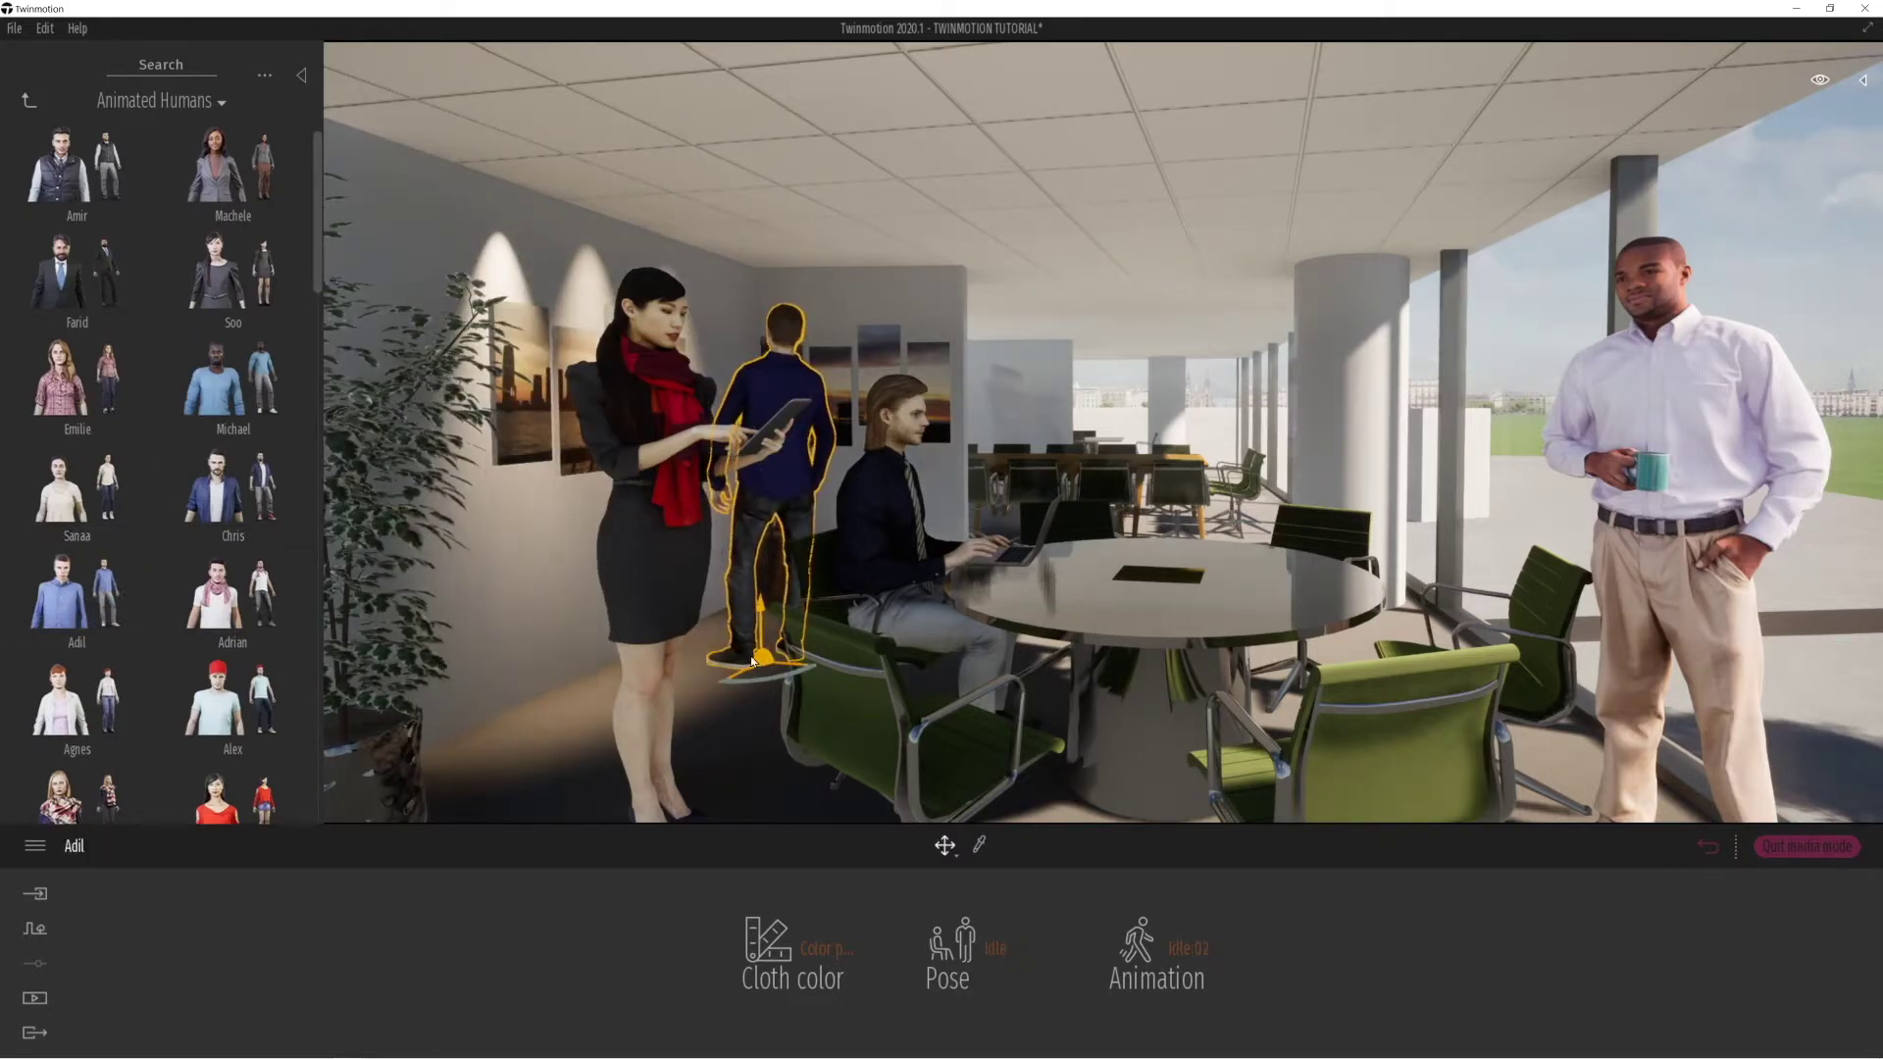
pyautogui.press('Delete')
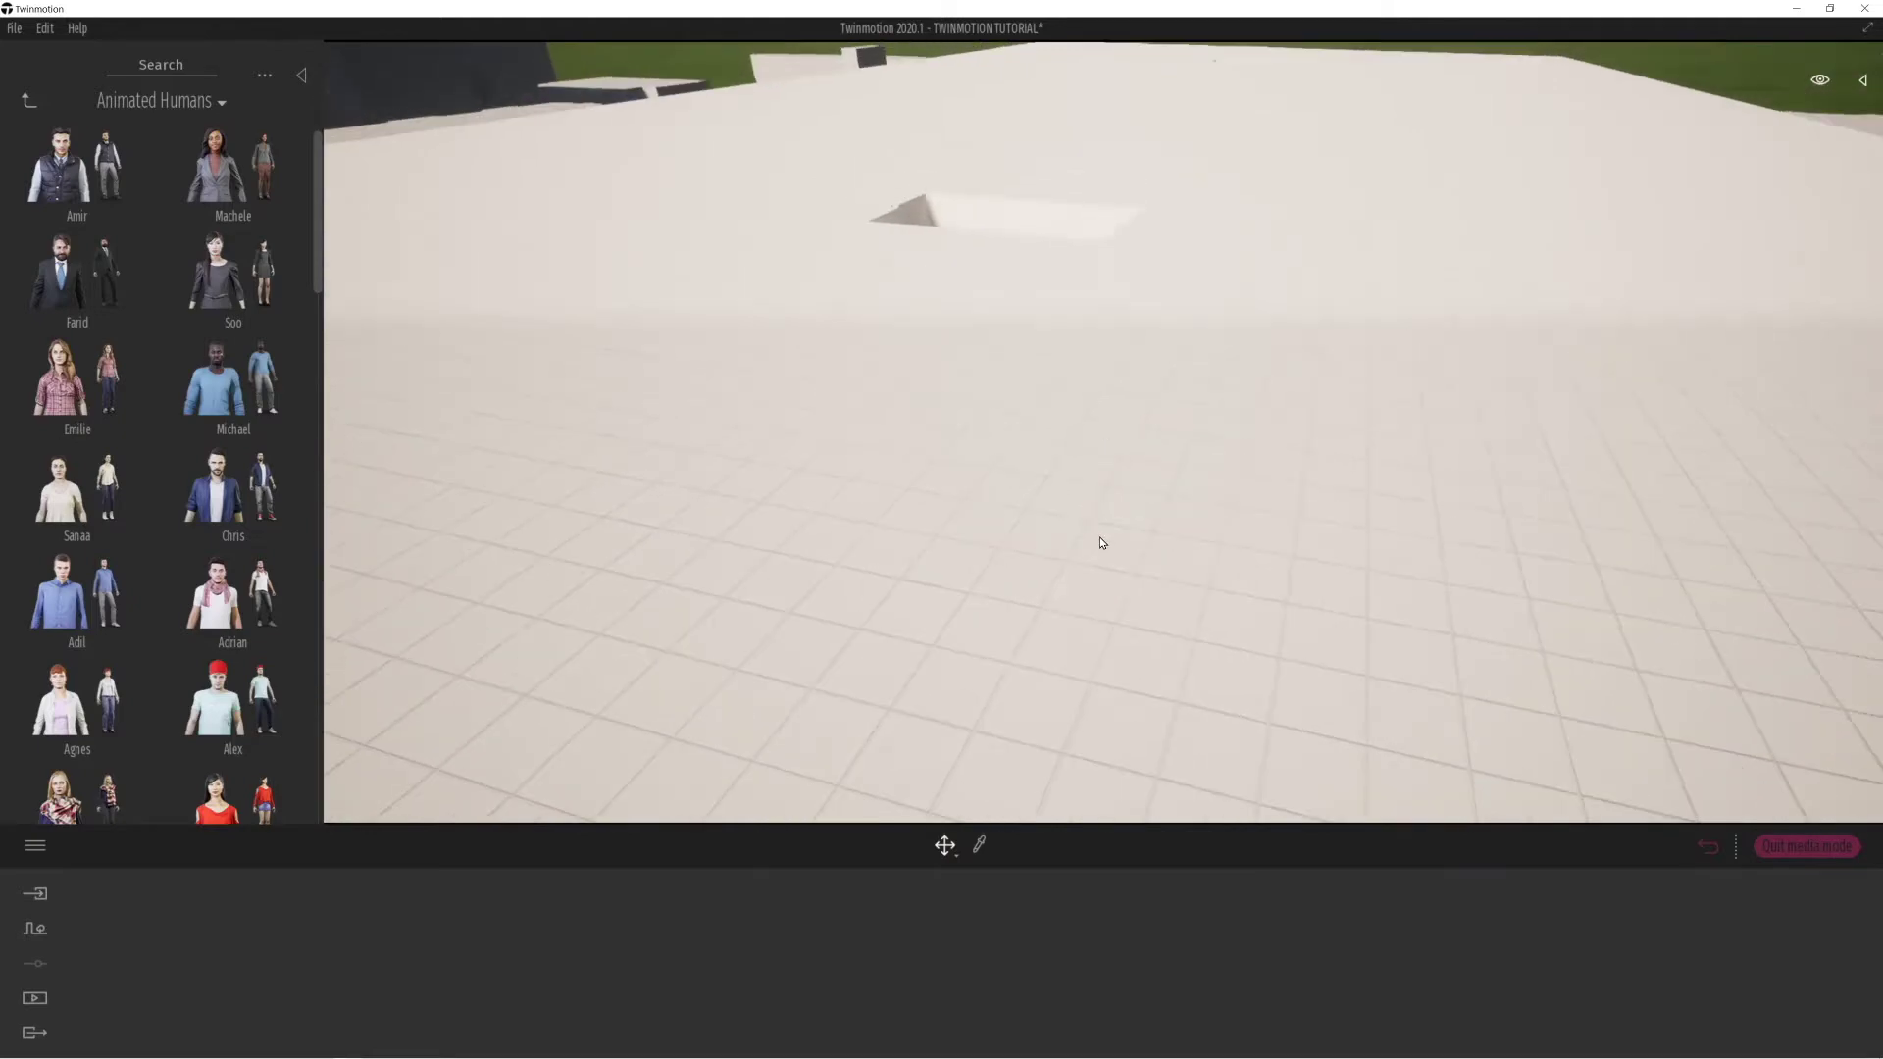
# Hide the CEILING object in the scene list and open the Character path tool.
pyautogui.click(1863, 80)
pyautogui.click(1624, 334)
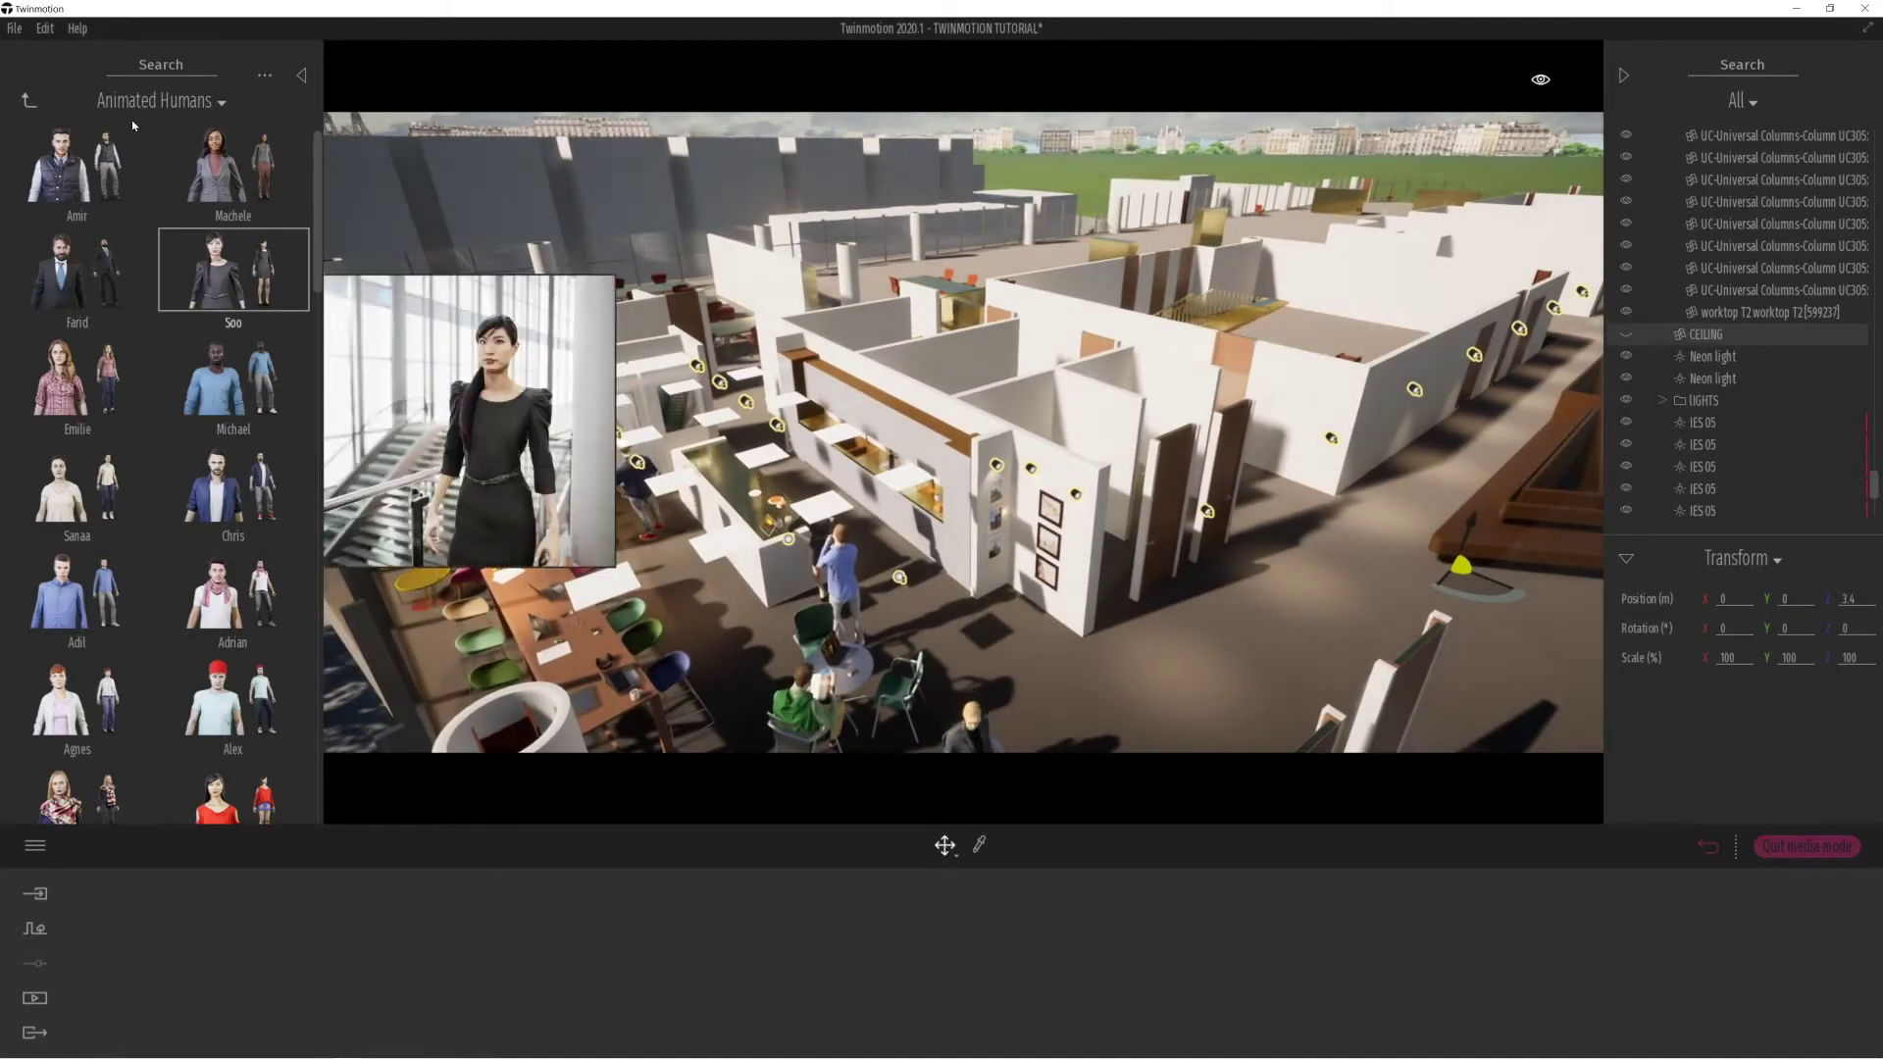
pyautogui.rightClick(16, 757)
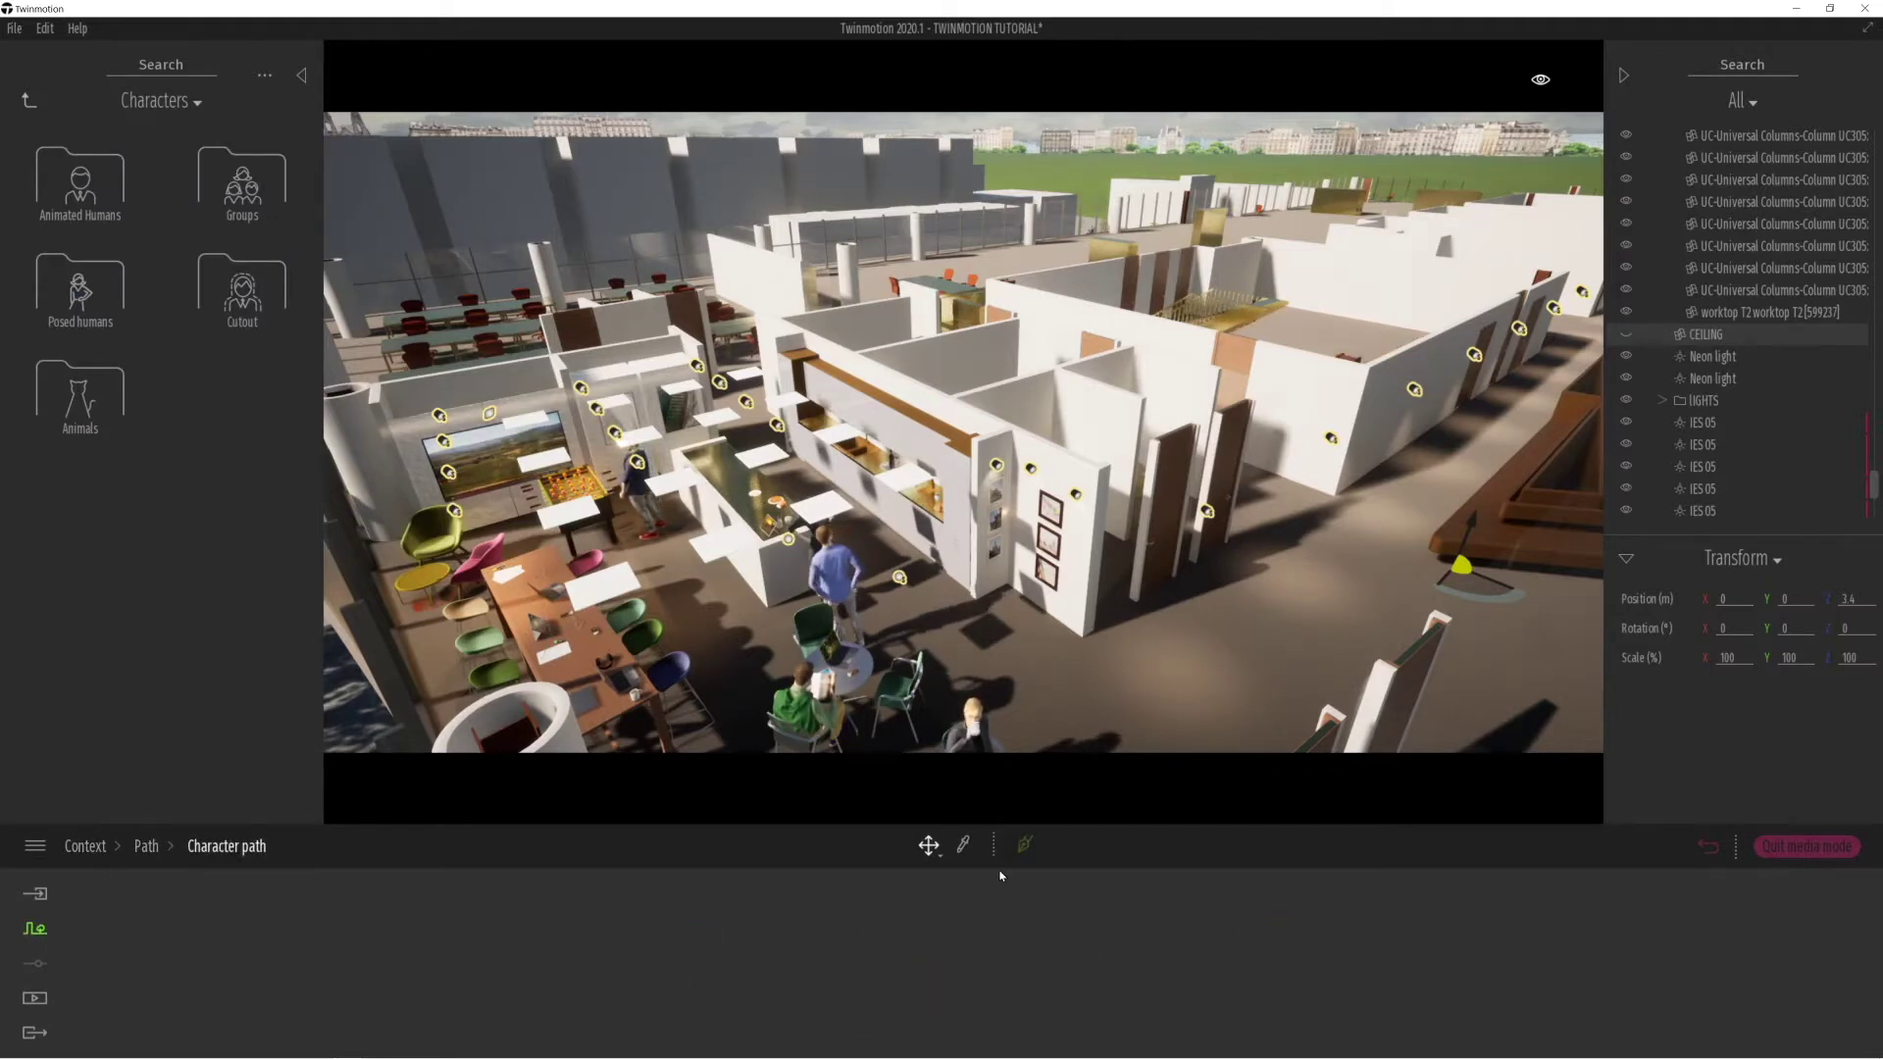
# Lay out a character path along the main corridor, around the round tables and towards the long meeting table.
pyautogui.moveTo(1247, 500); pyautogui.dragTo(1250, 502, button='right')
pyautogui.moveTo(1165, 356); pyautogui.dragTo(1127, 387, button='right')
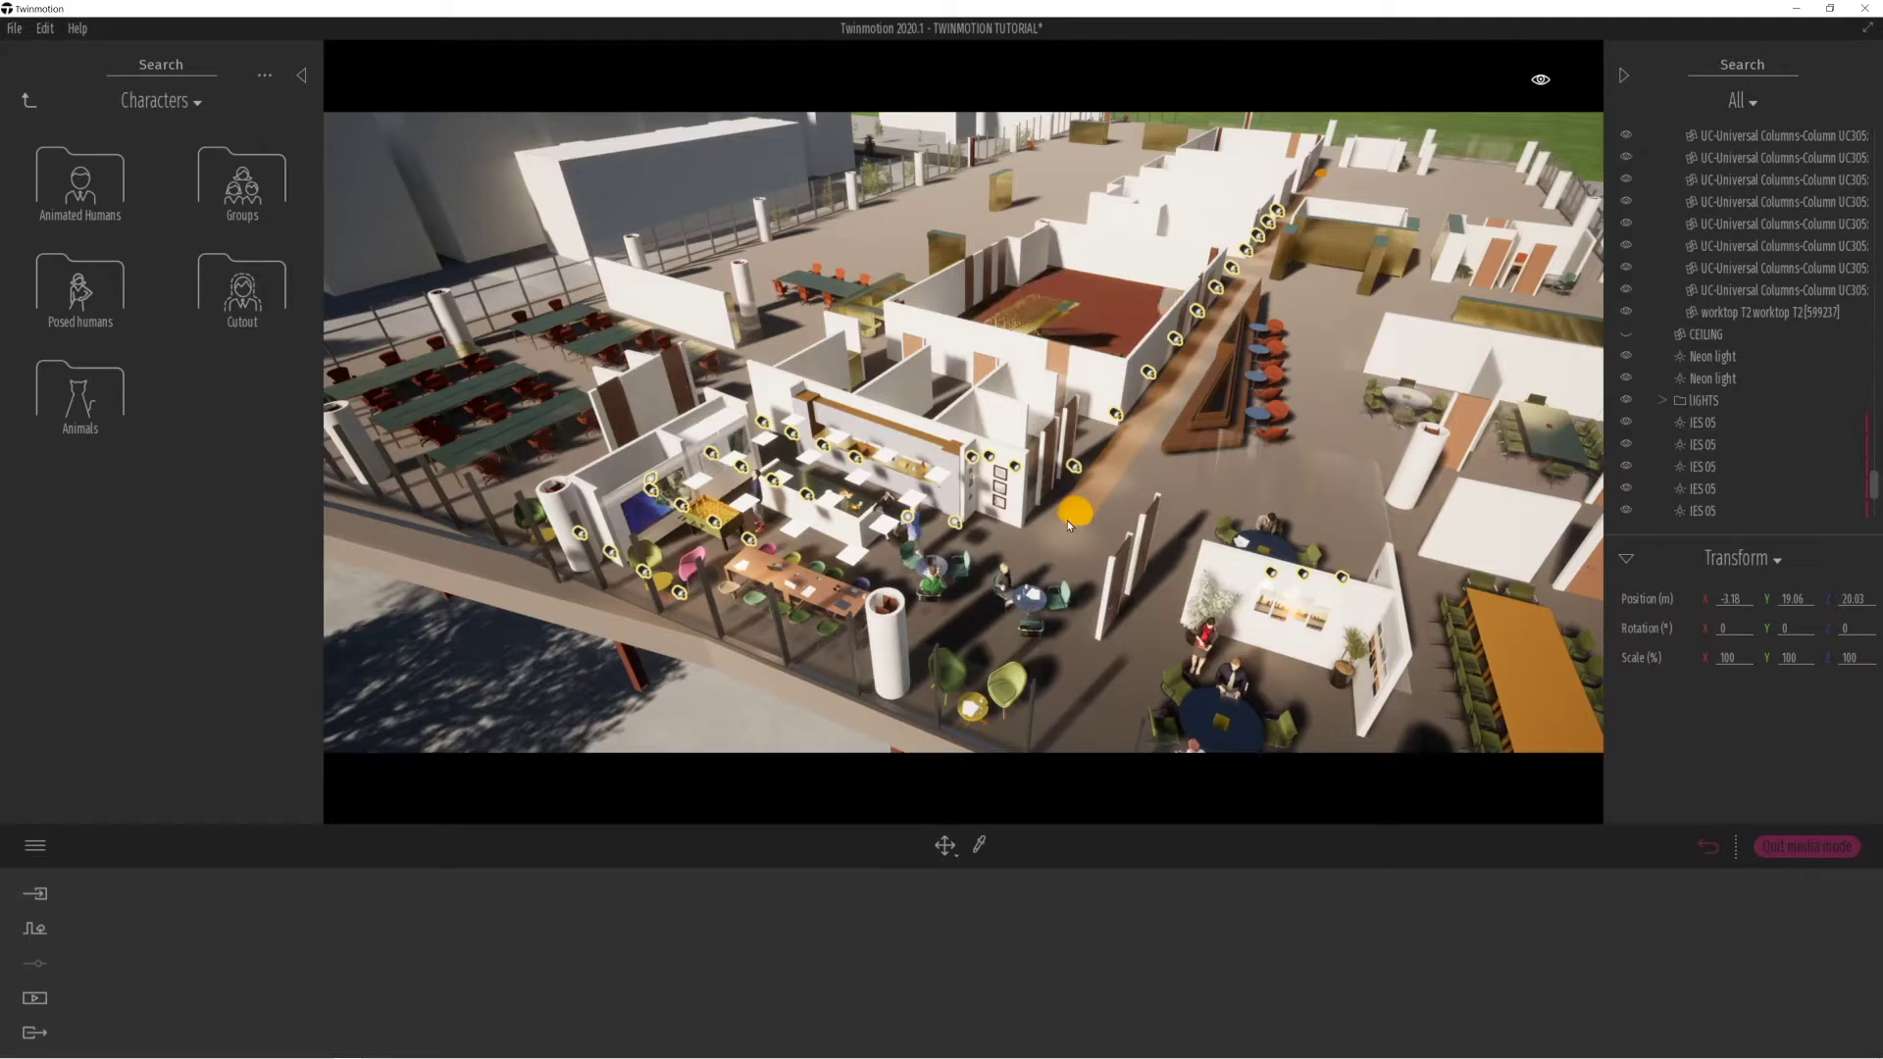
pyautogui.click(1010, 551)
pyautogui.click(992, 557)
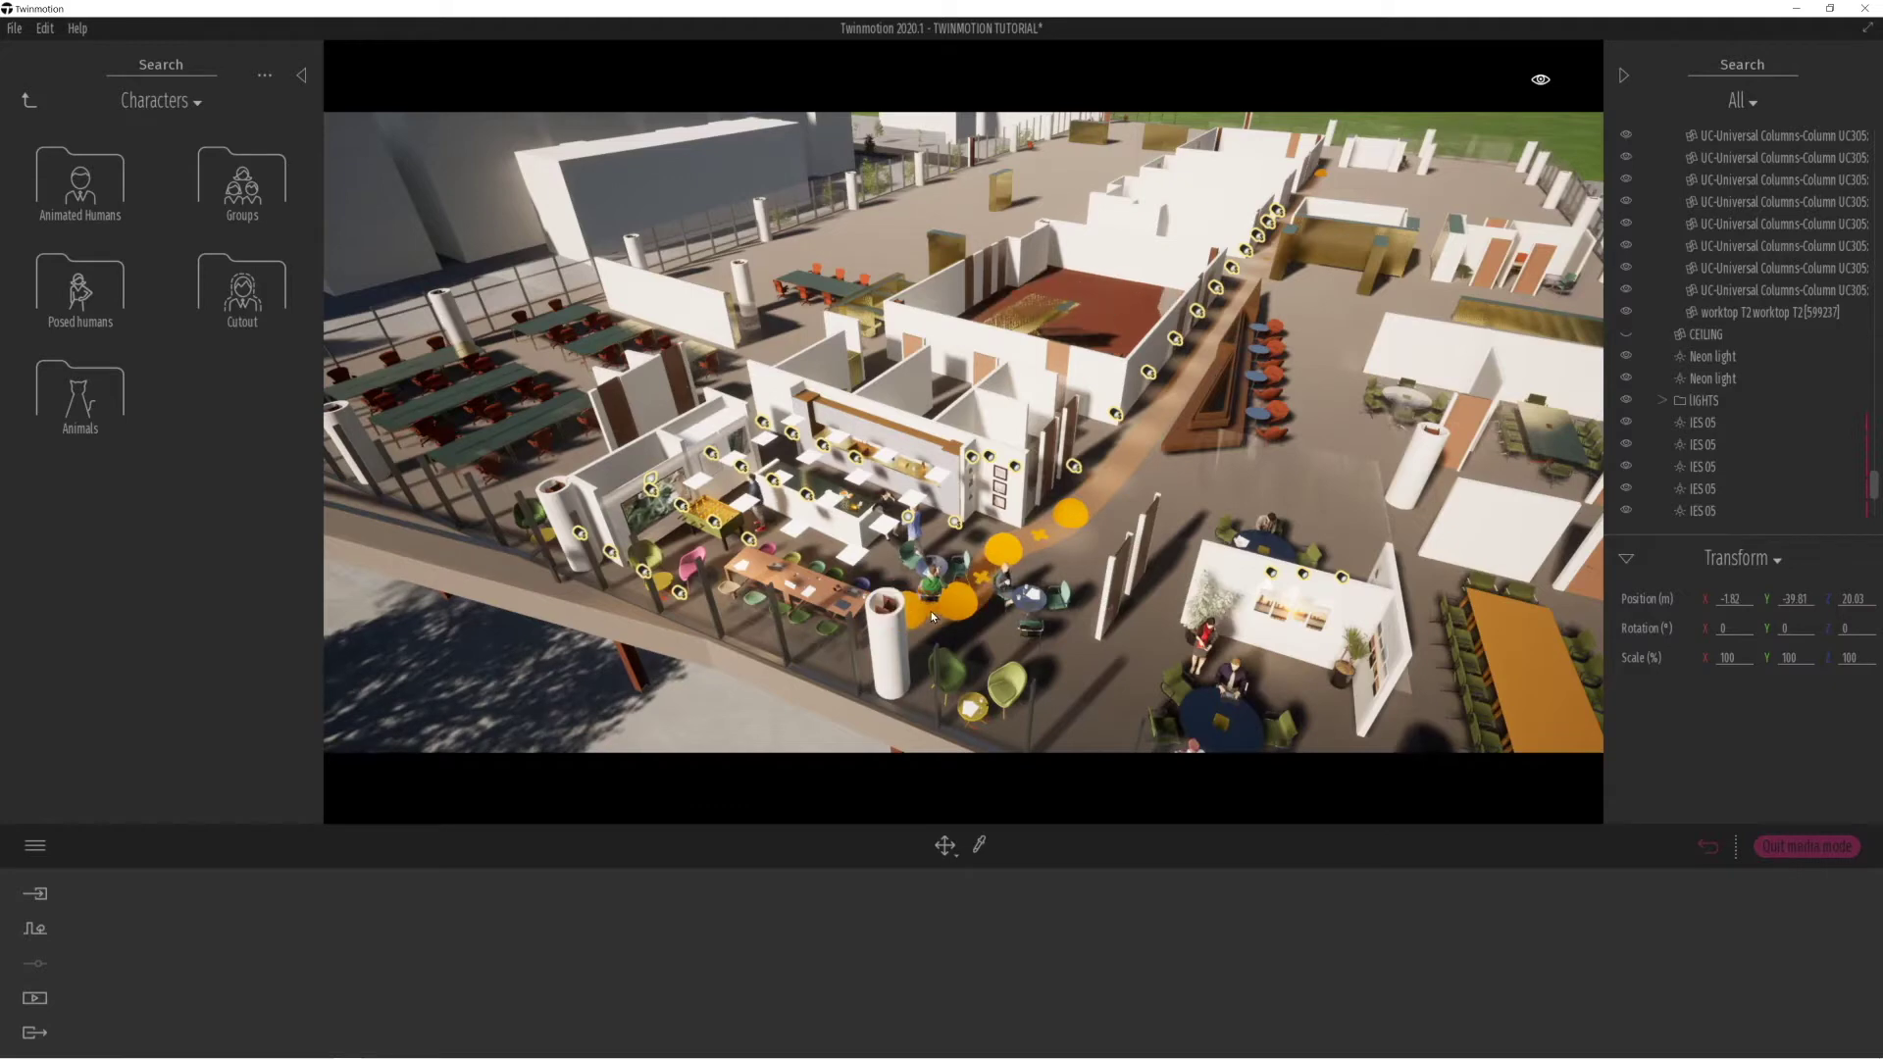
pyautogui.click(832, 566)
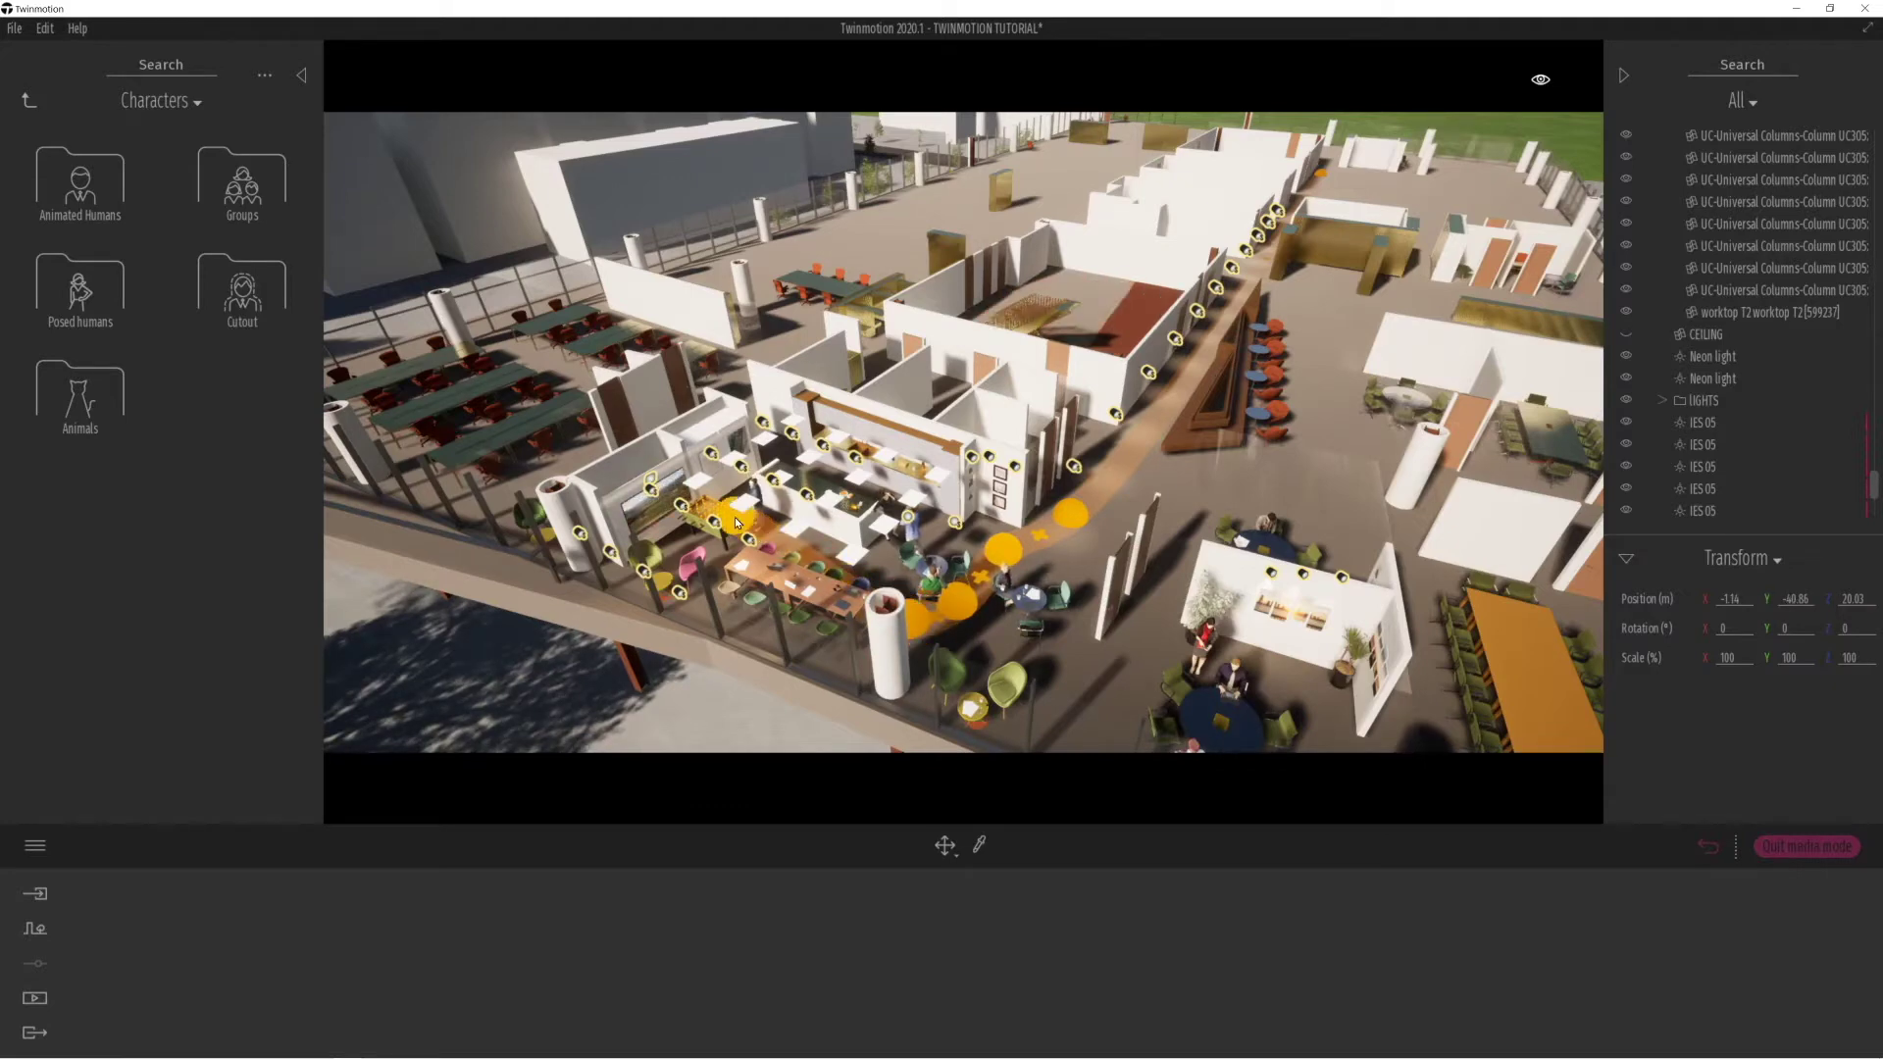
# Extend the character path past the foosball table and behind the kitchen island into the open office area, and finish it.
pyautogui.scroll(2, 732, 506)
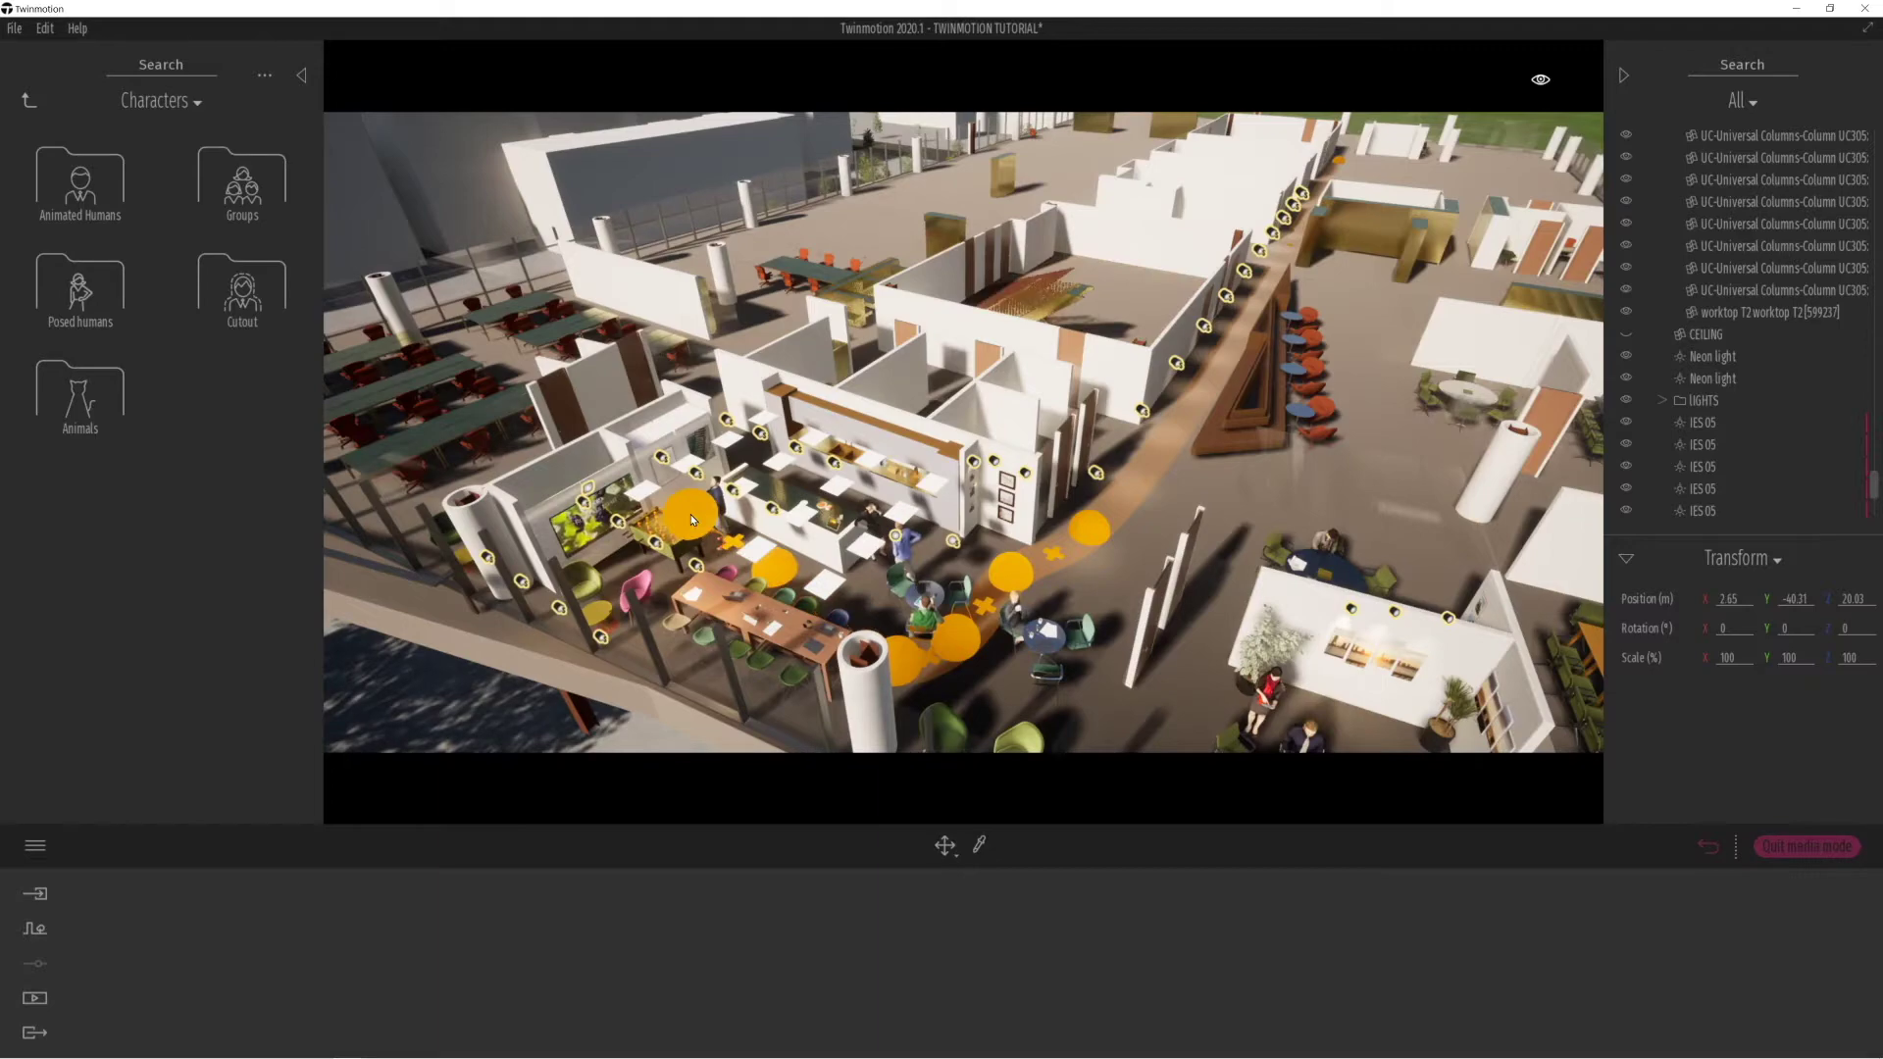
pyautogui.scroll(3, 688, 520)
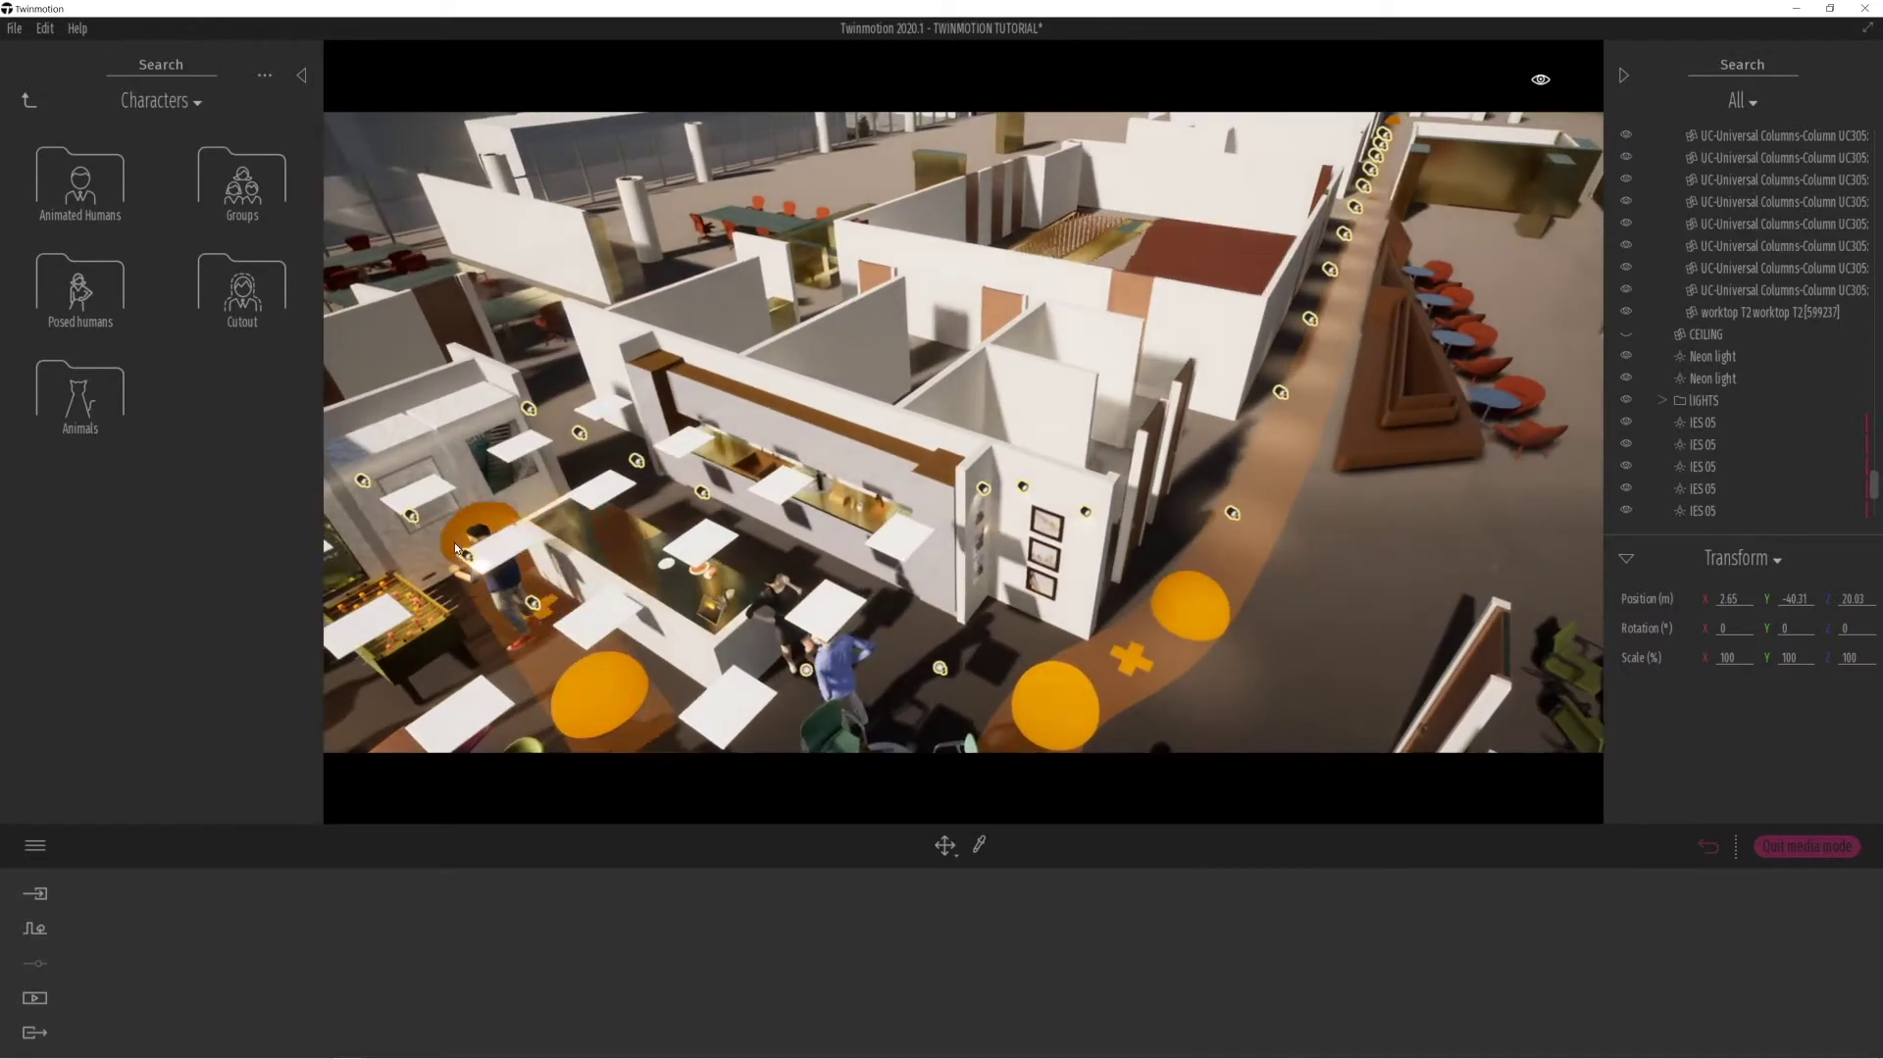
pyautogui.press('a')
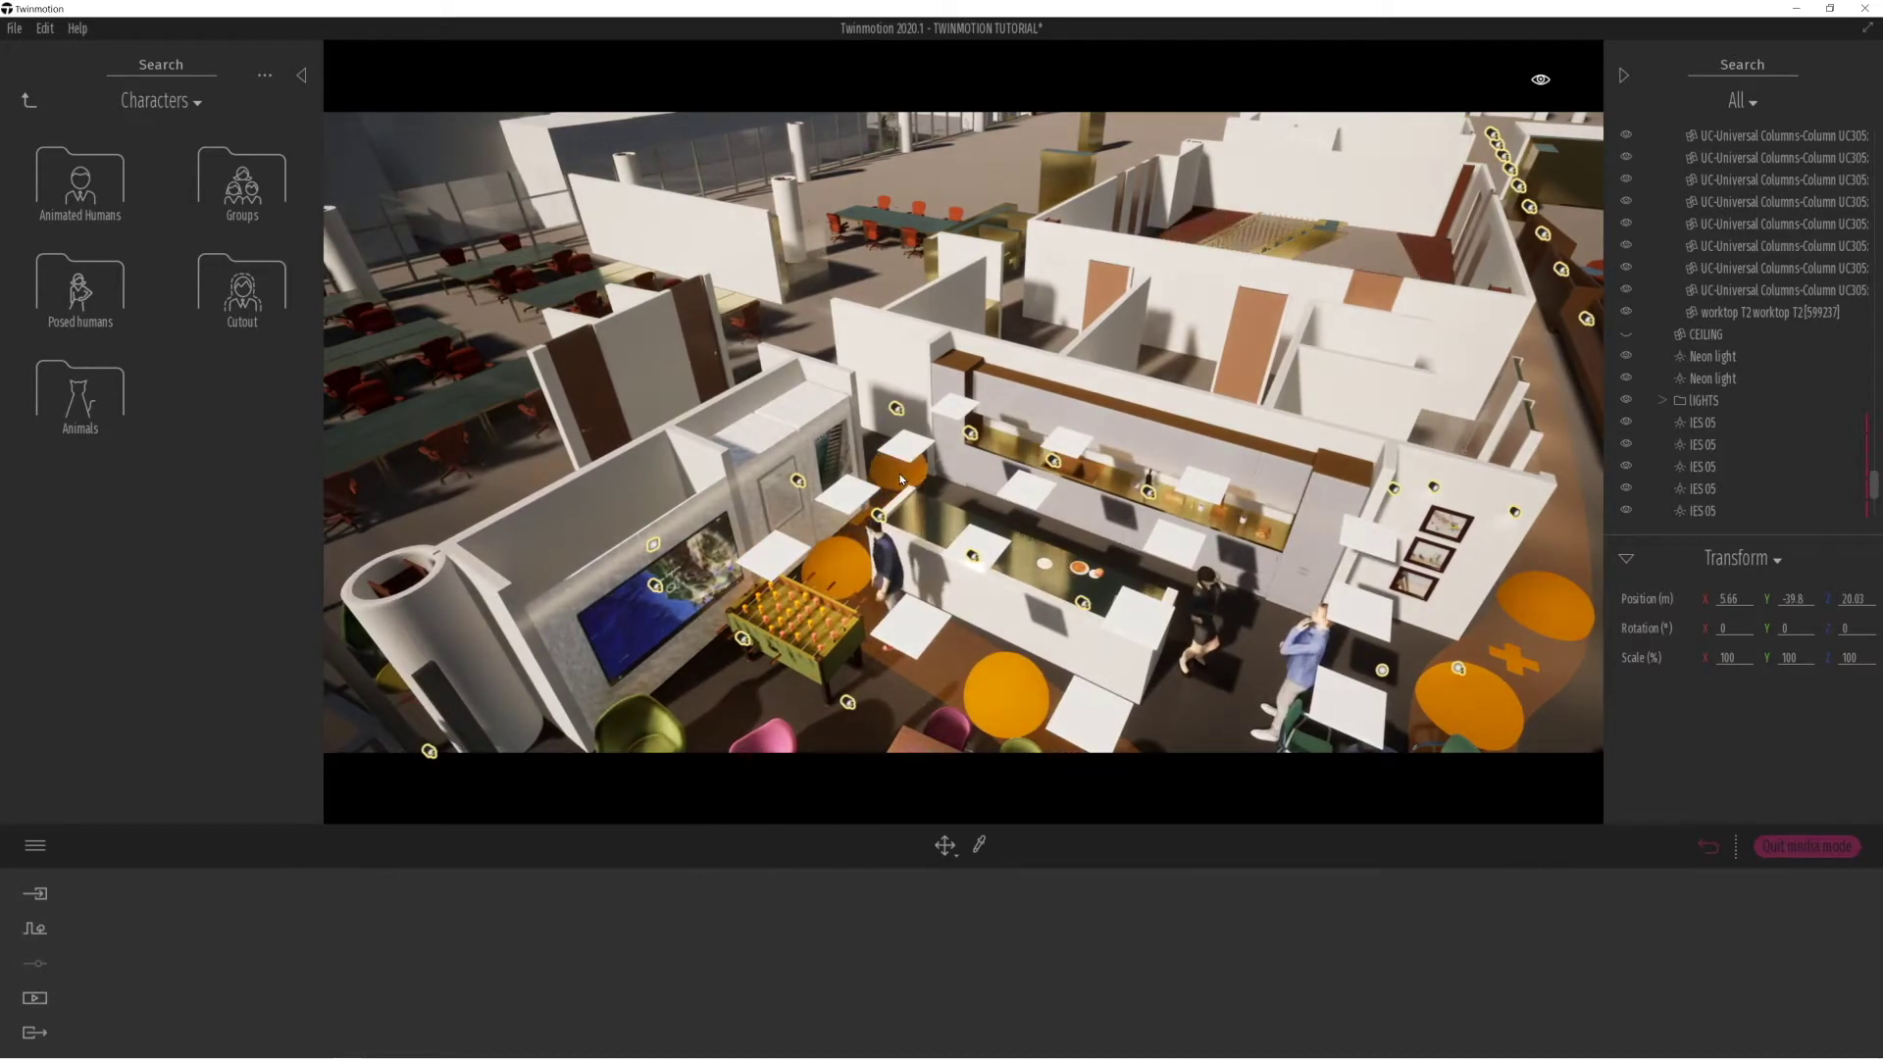
pyautogui.press('e')
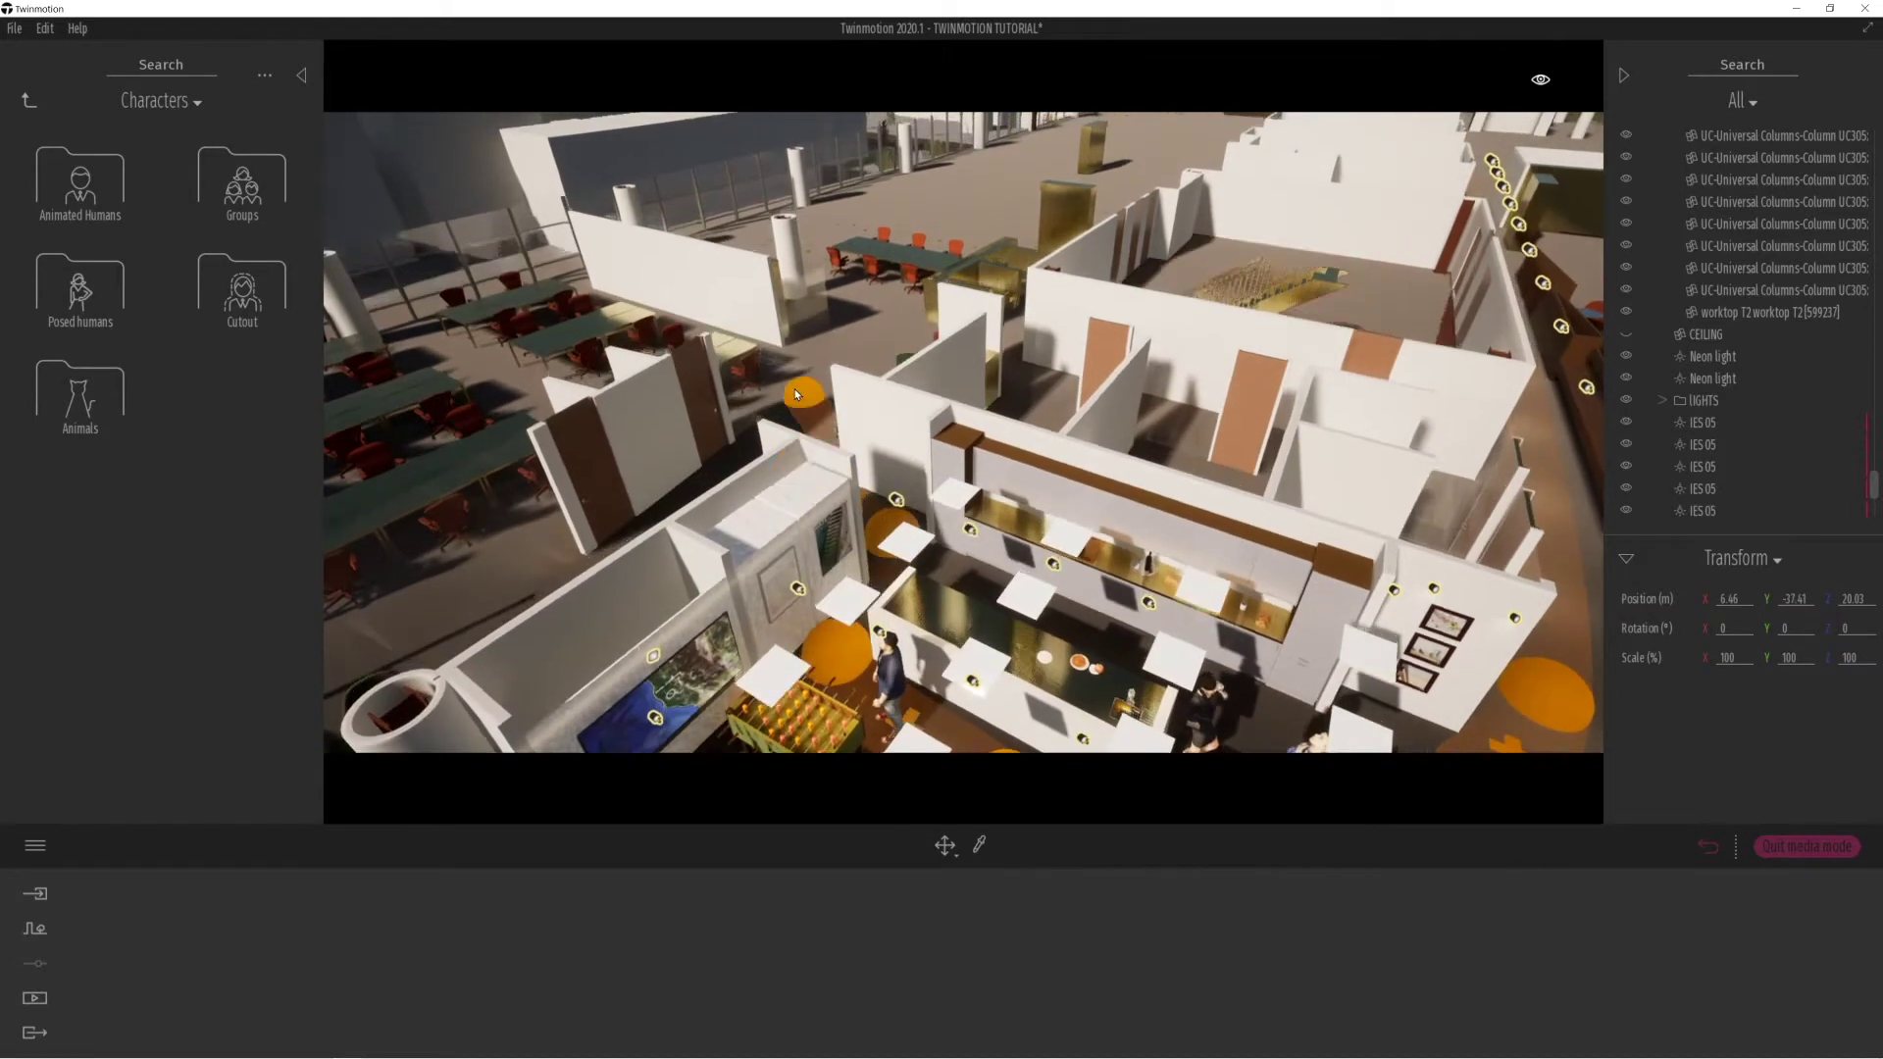
pyautogui.click(758, 527)
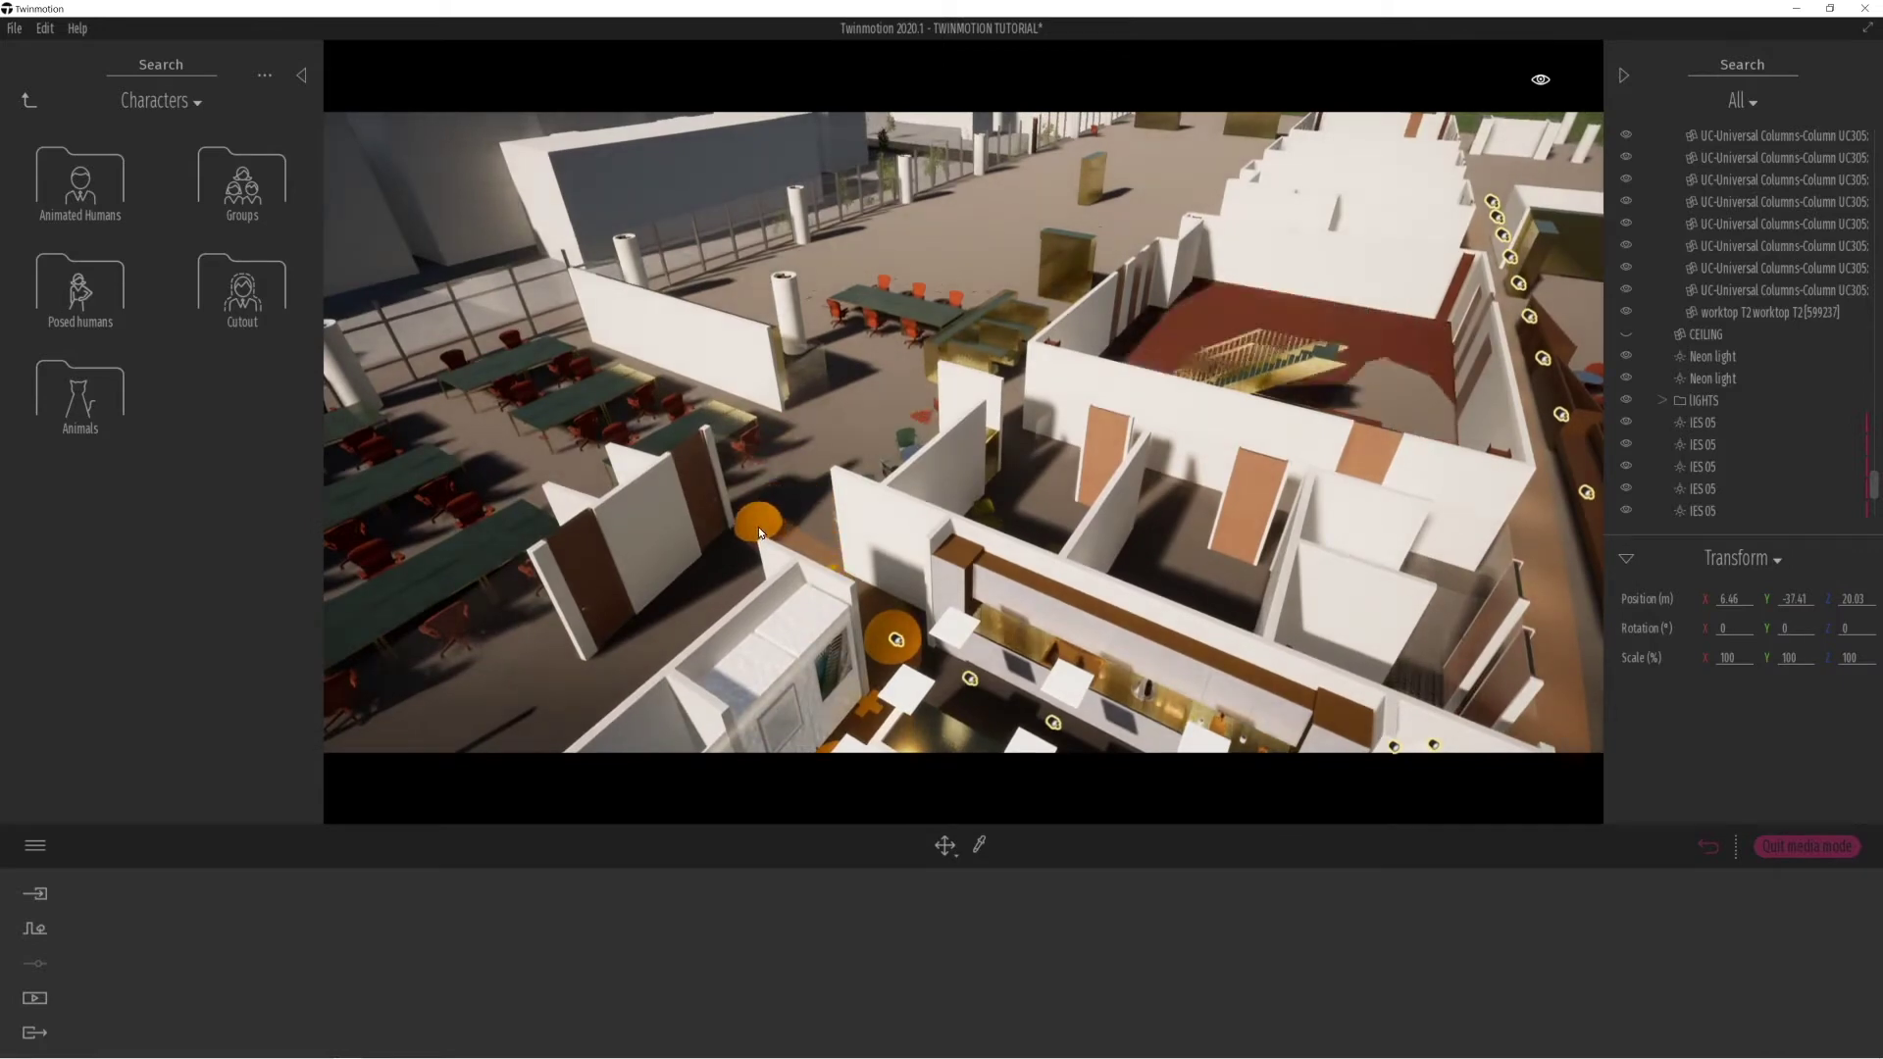
pyautogui.doubleClick(823, 424)
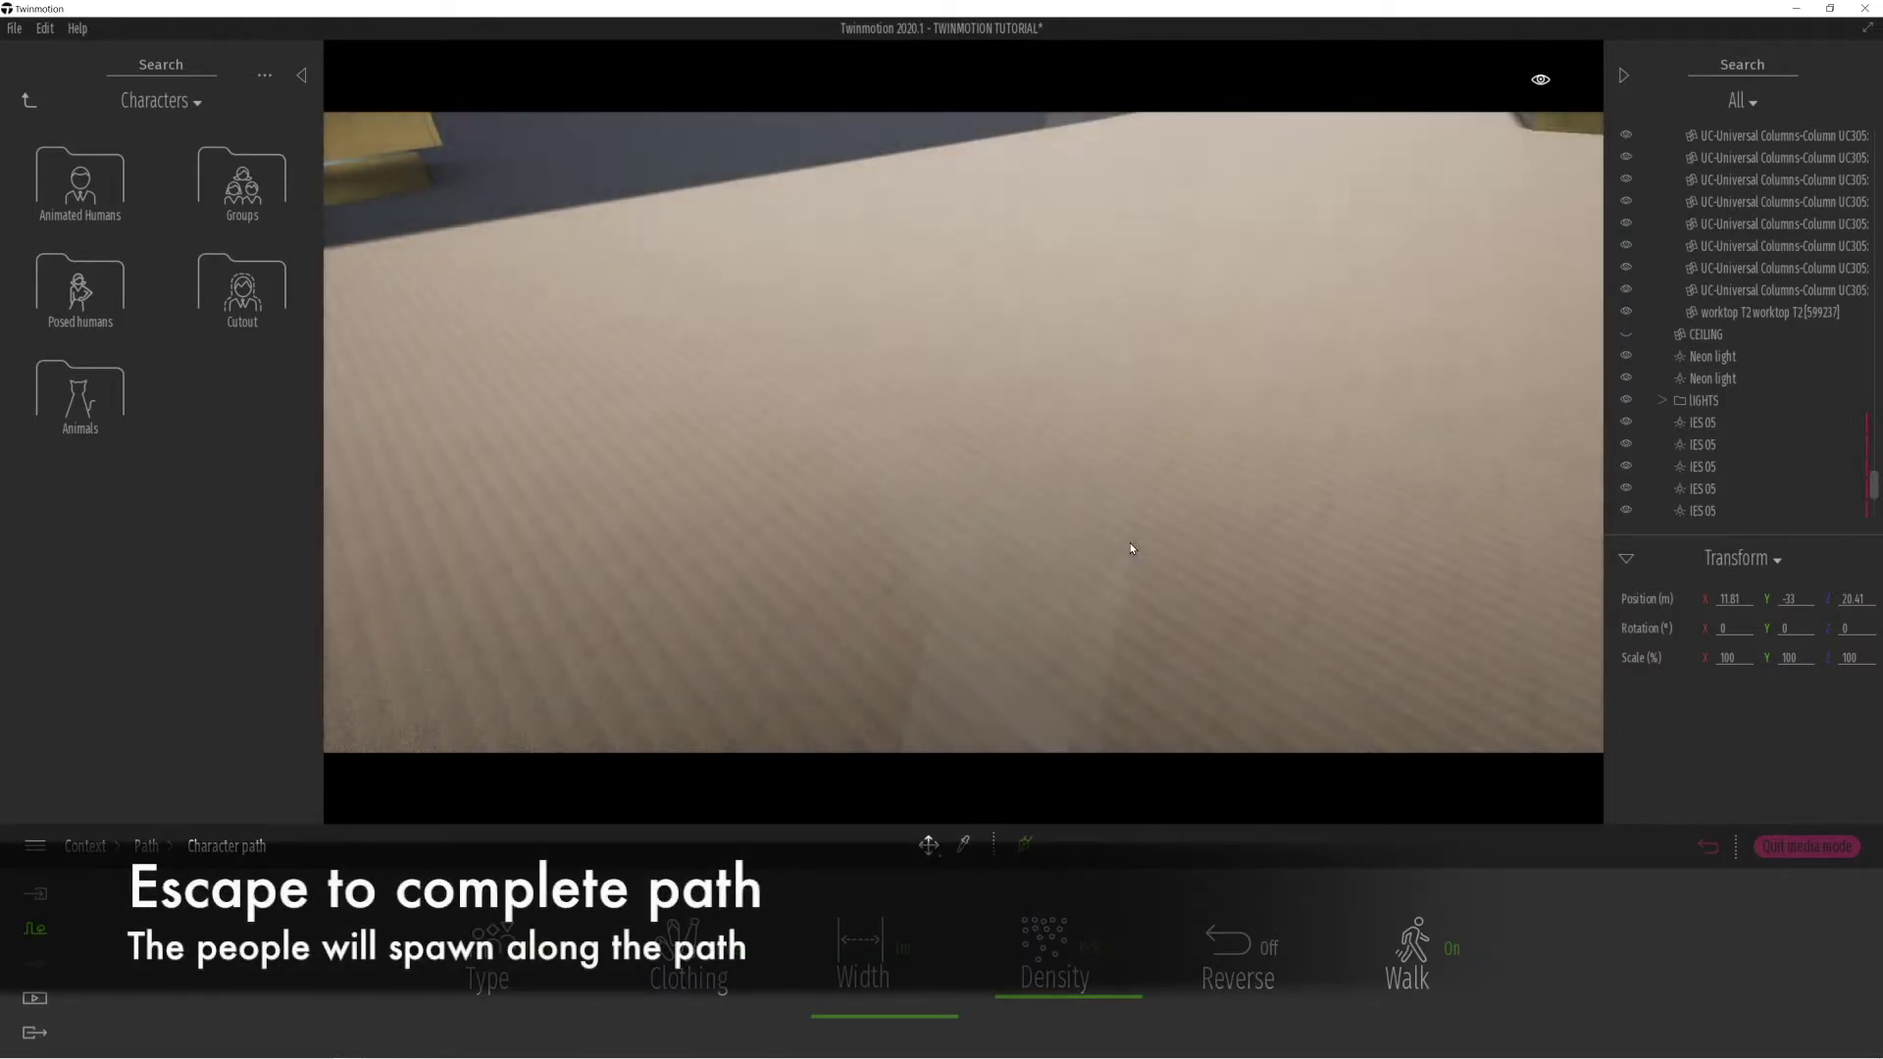
# Examine the finished character path and its walking people from the corridor, the round tables and the kitchen.
pyautogui.press('e')
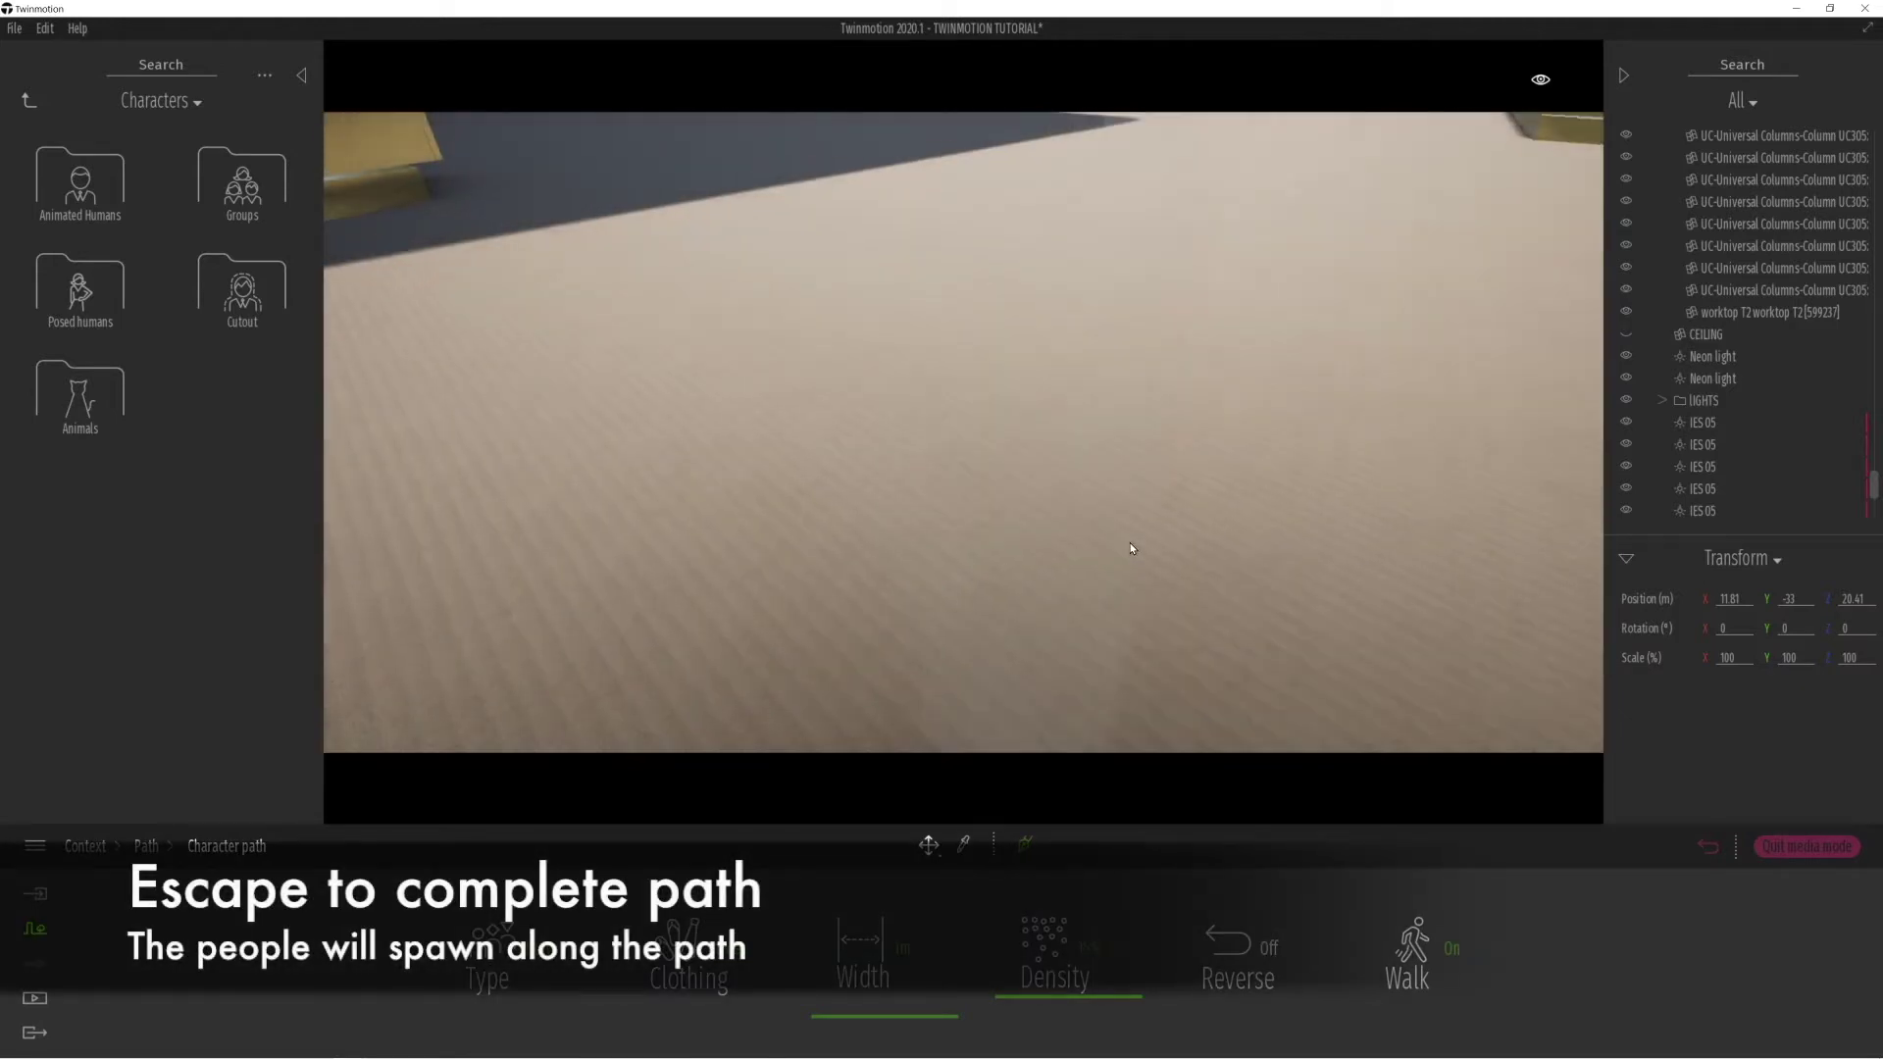
pyautogui.moveTo(948, 508); pyautogui.dragTo(403, 592, button='right')
pyautogui.moveTo(403, 593); pyautogui.dragTo(635, 621, button='middle')
pyautogui.press('w')
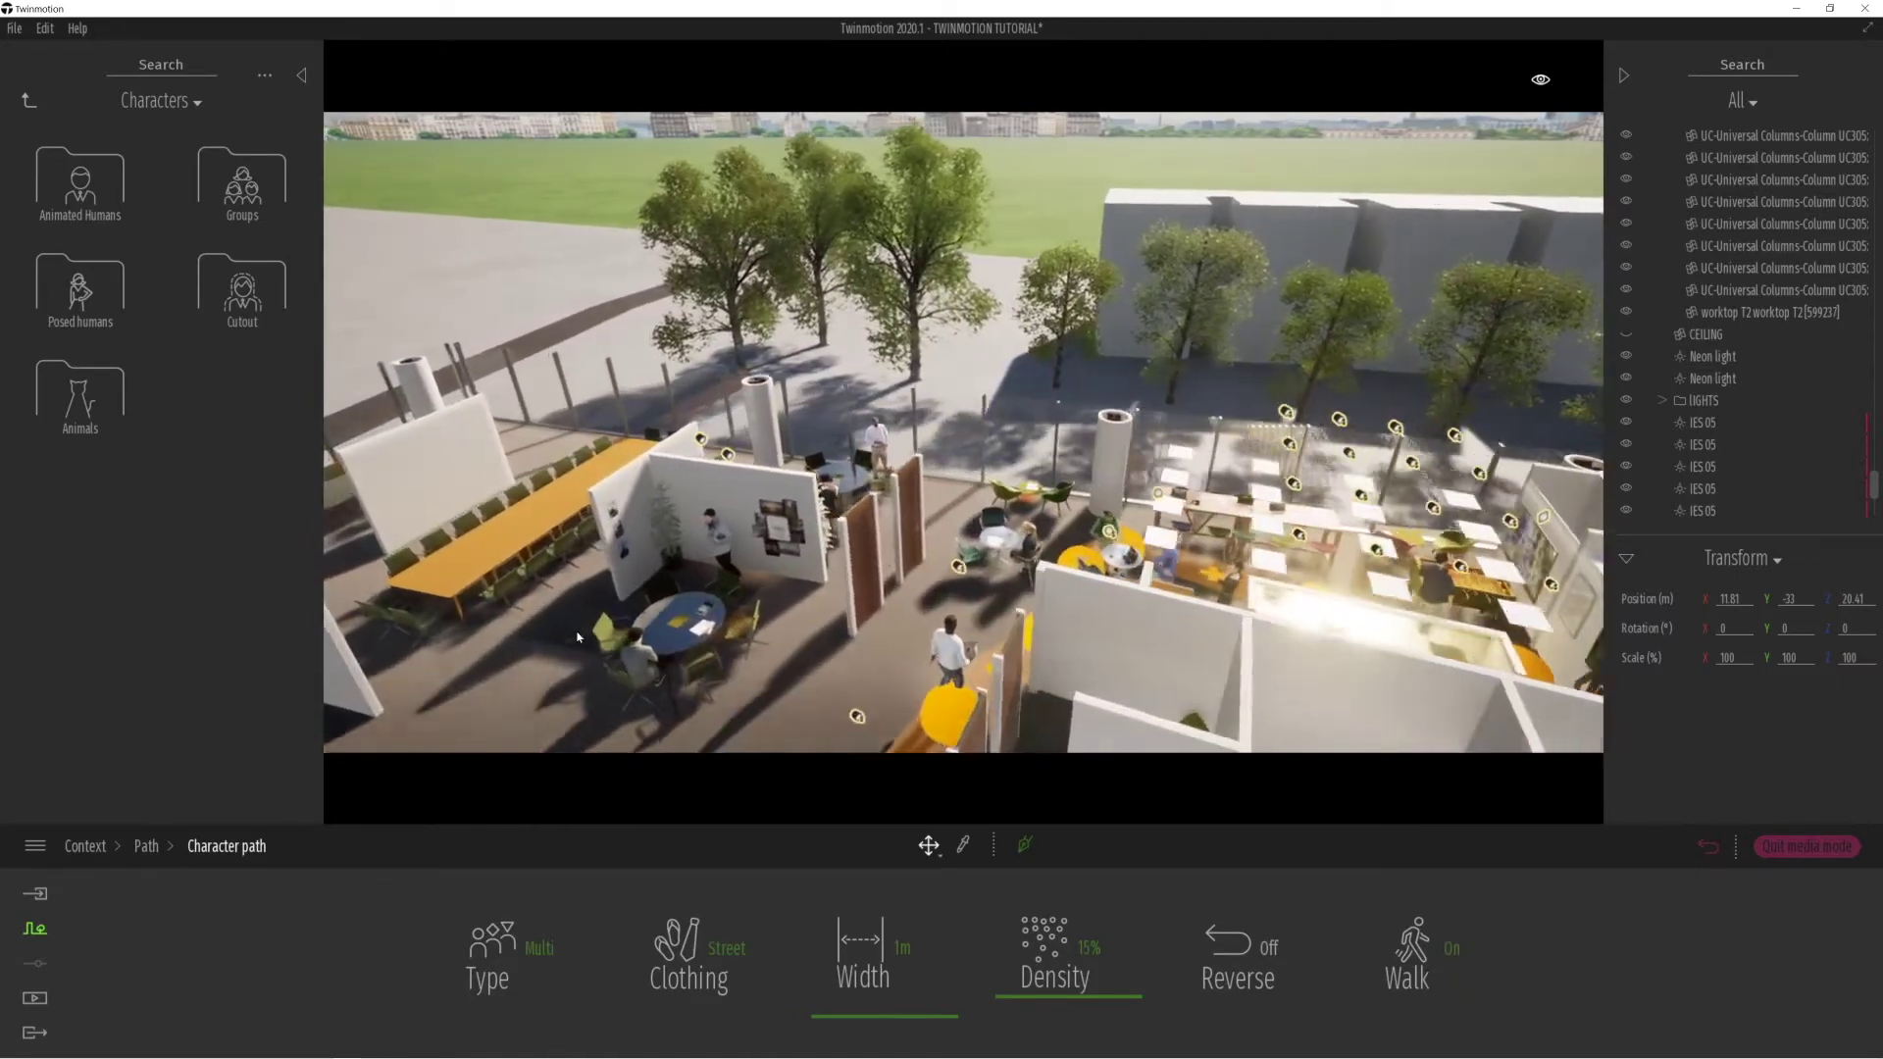
pyautogui.moveTo(634, 625); pyautogui.dragTo(843, 613, button='right')
pyautogui.moveTo(573, 528); pyautogui.dragTo(812, 573, button='middle')
pyautogui.moveTo(813, 574); pyautogui.dragTo(863, 546, button='right')
pyautogui.moveTo(549, 534); pyautogui.dragTo(719, 628, button='middle')
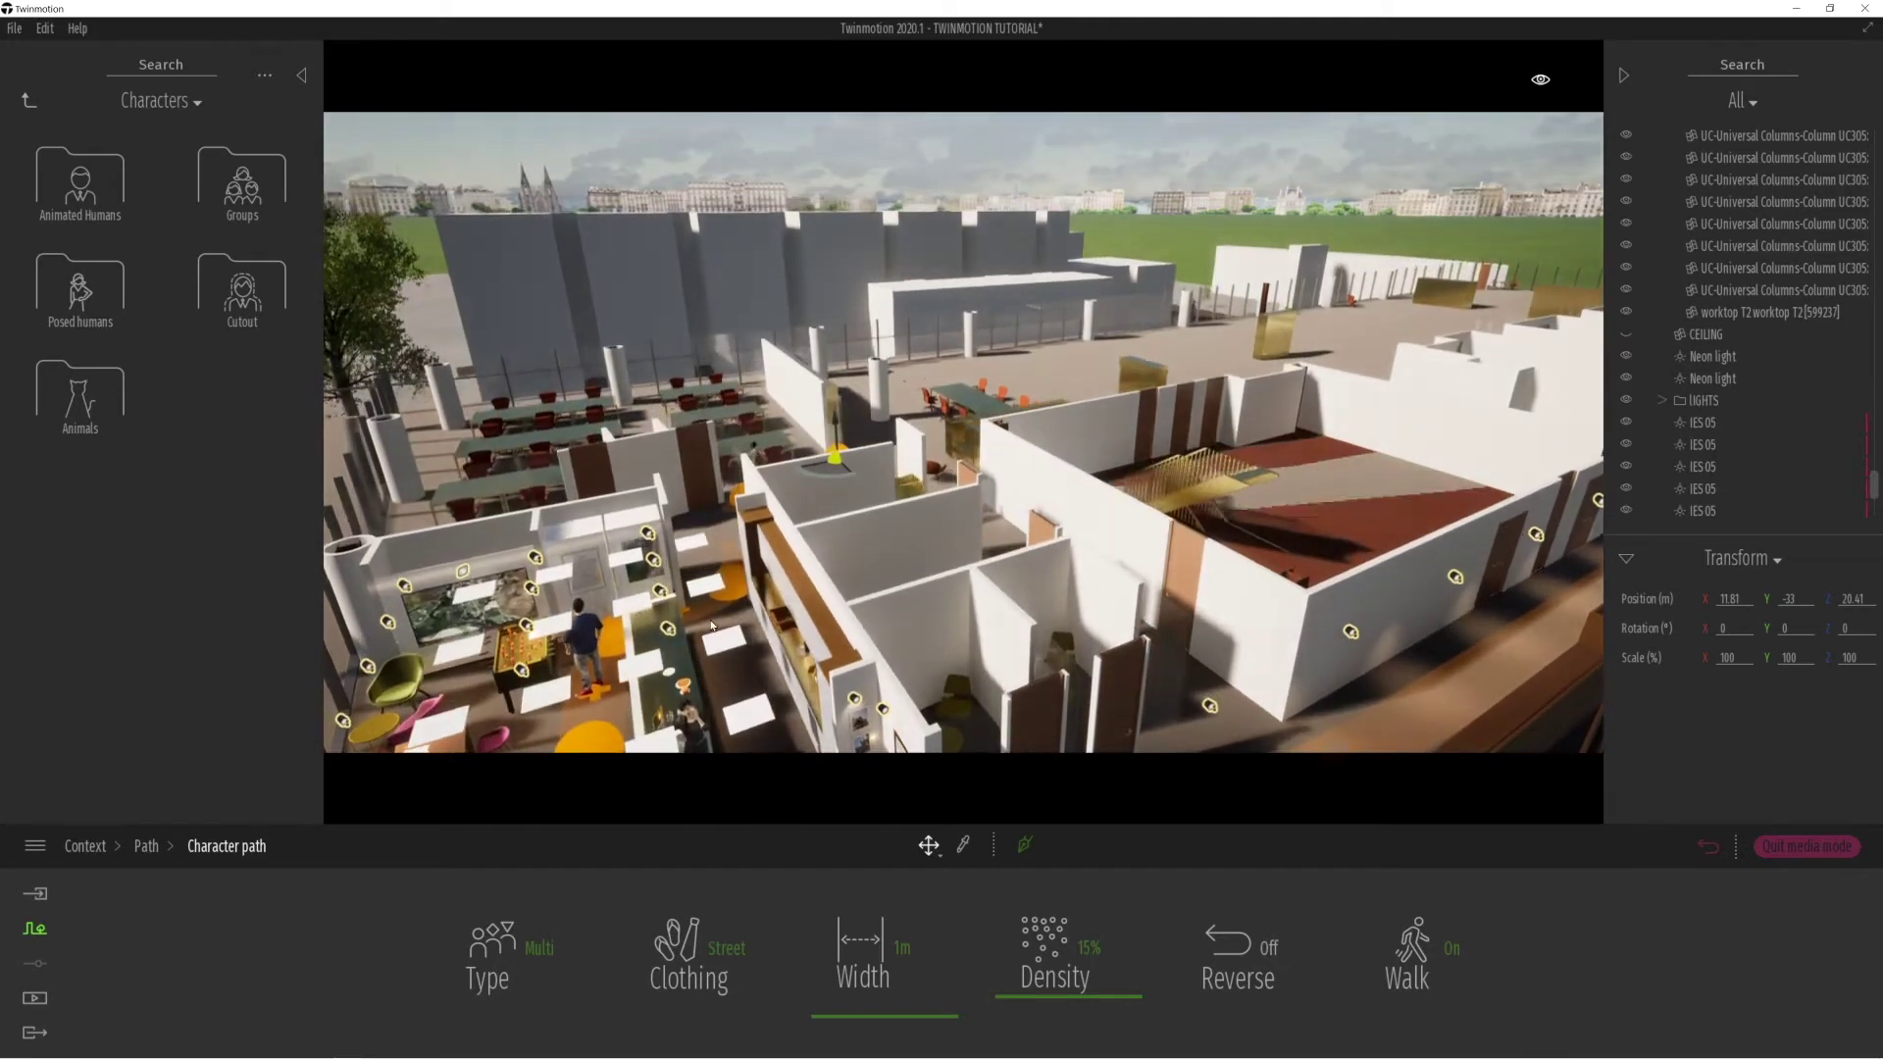
pyautogui.moveTo(685, 605); pyautogui.dragTo(679, 640, button='right')
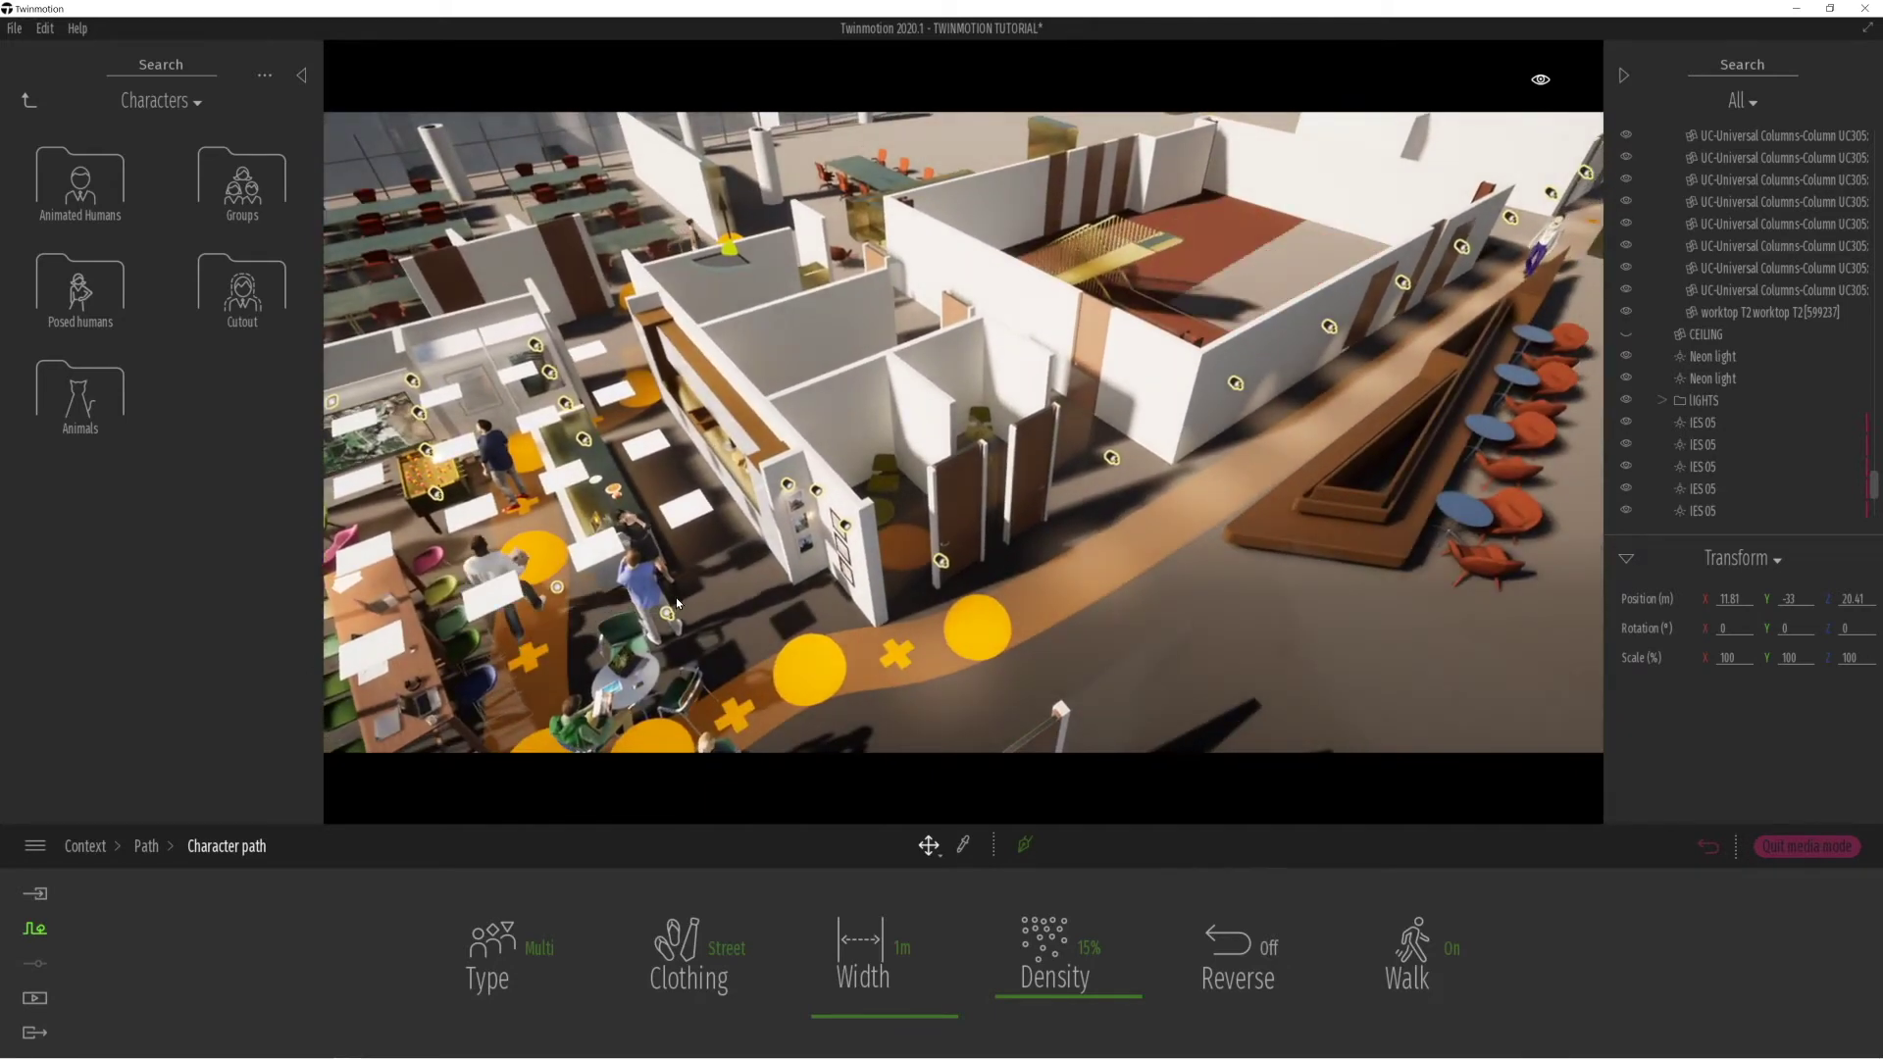
# Deselect the first path and draw a second character path from the kitchen rear past the picture wall and around the small meeting rooms.
pyautogui.click(1025, 845)
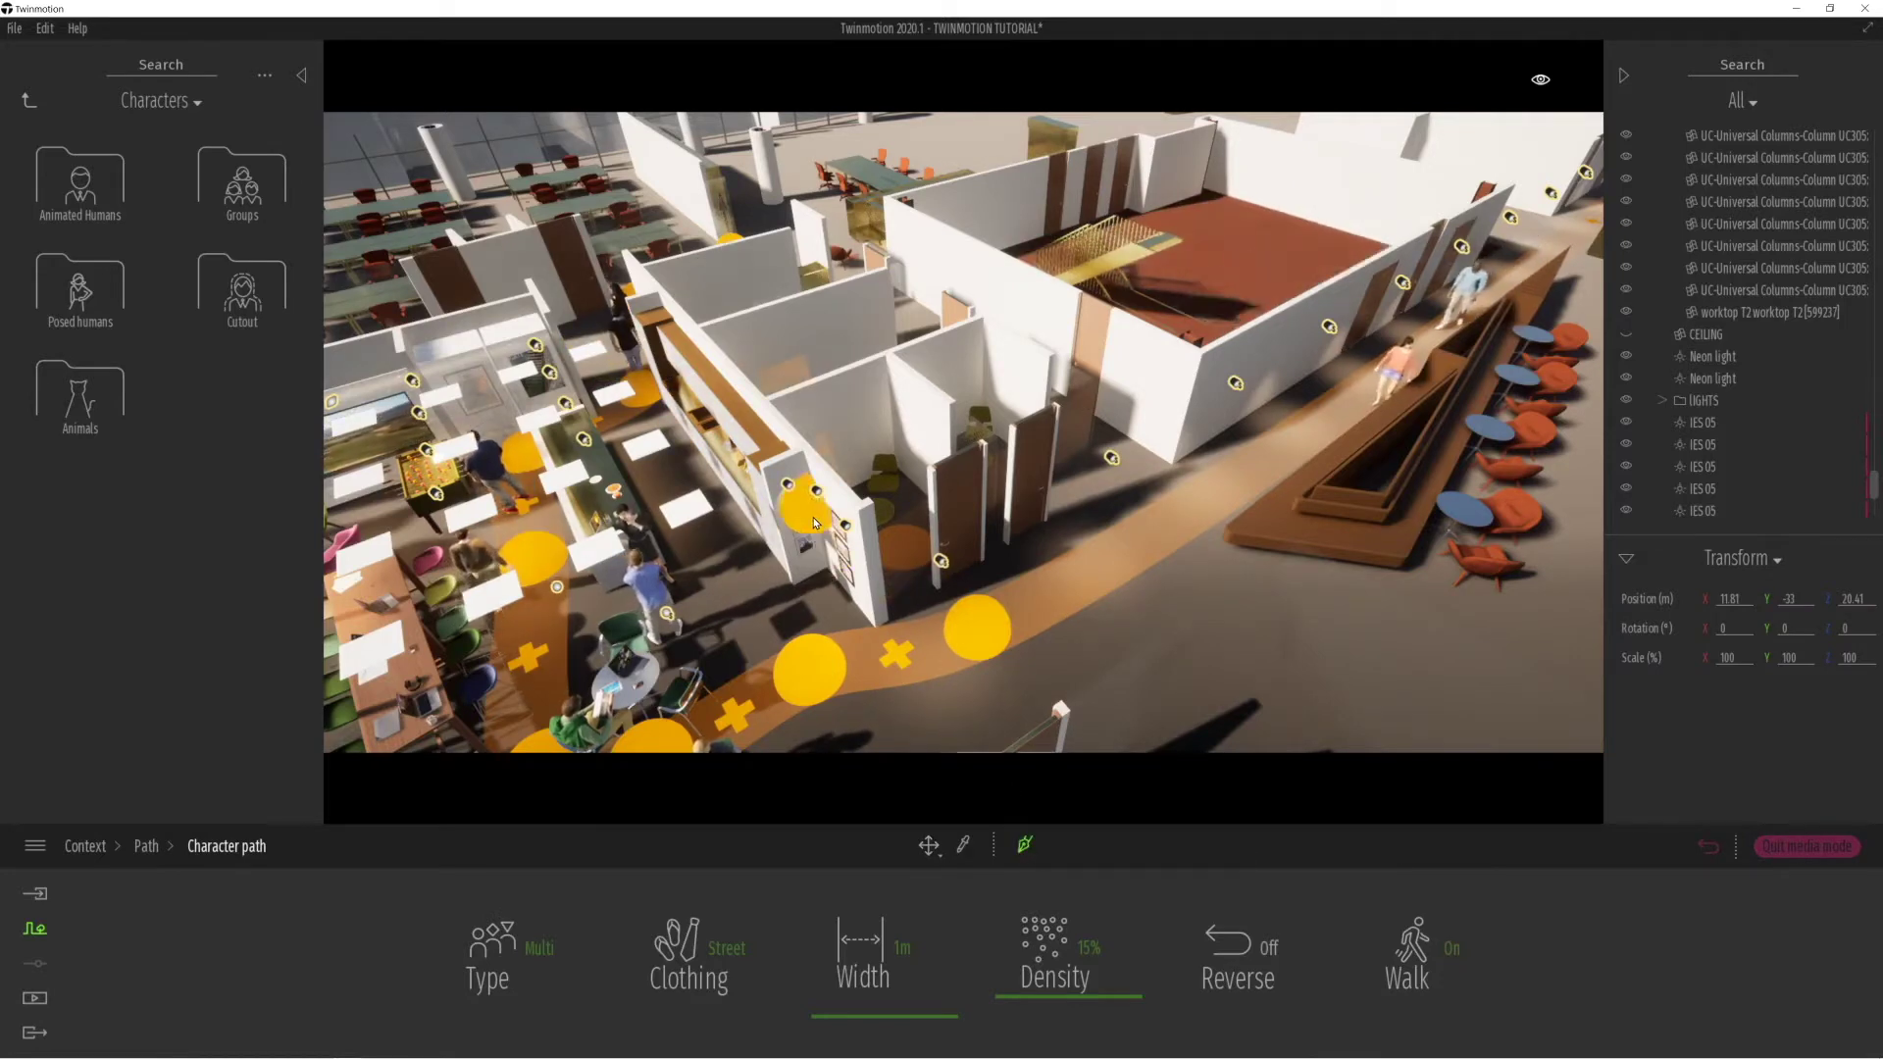
pyautogui.click(1740, 491)
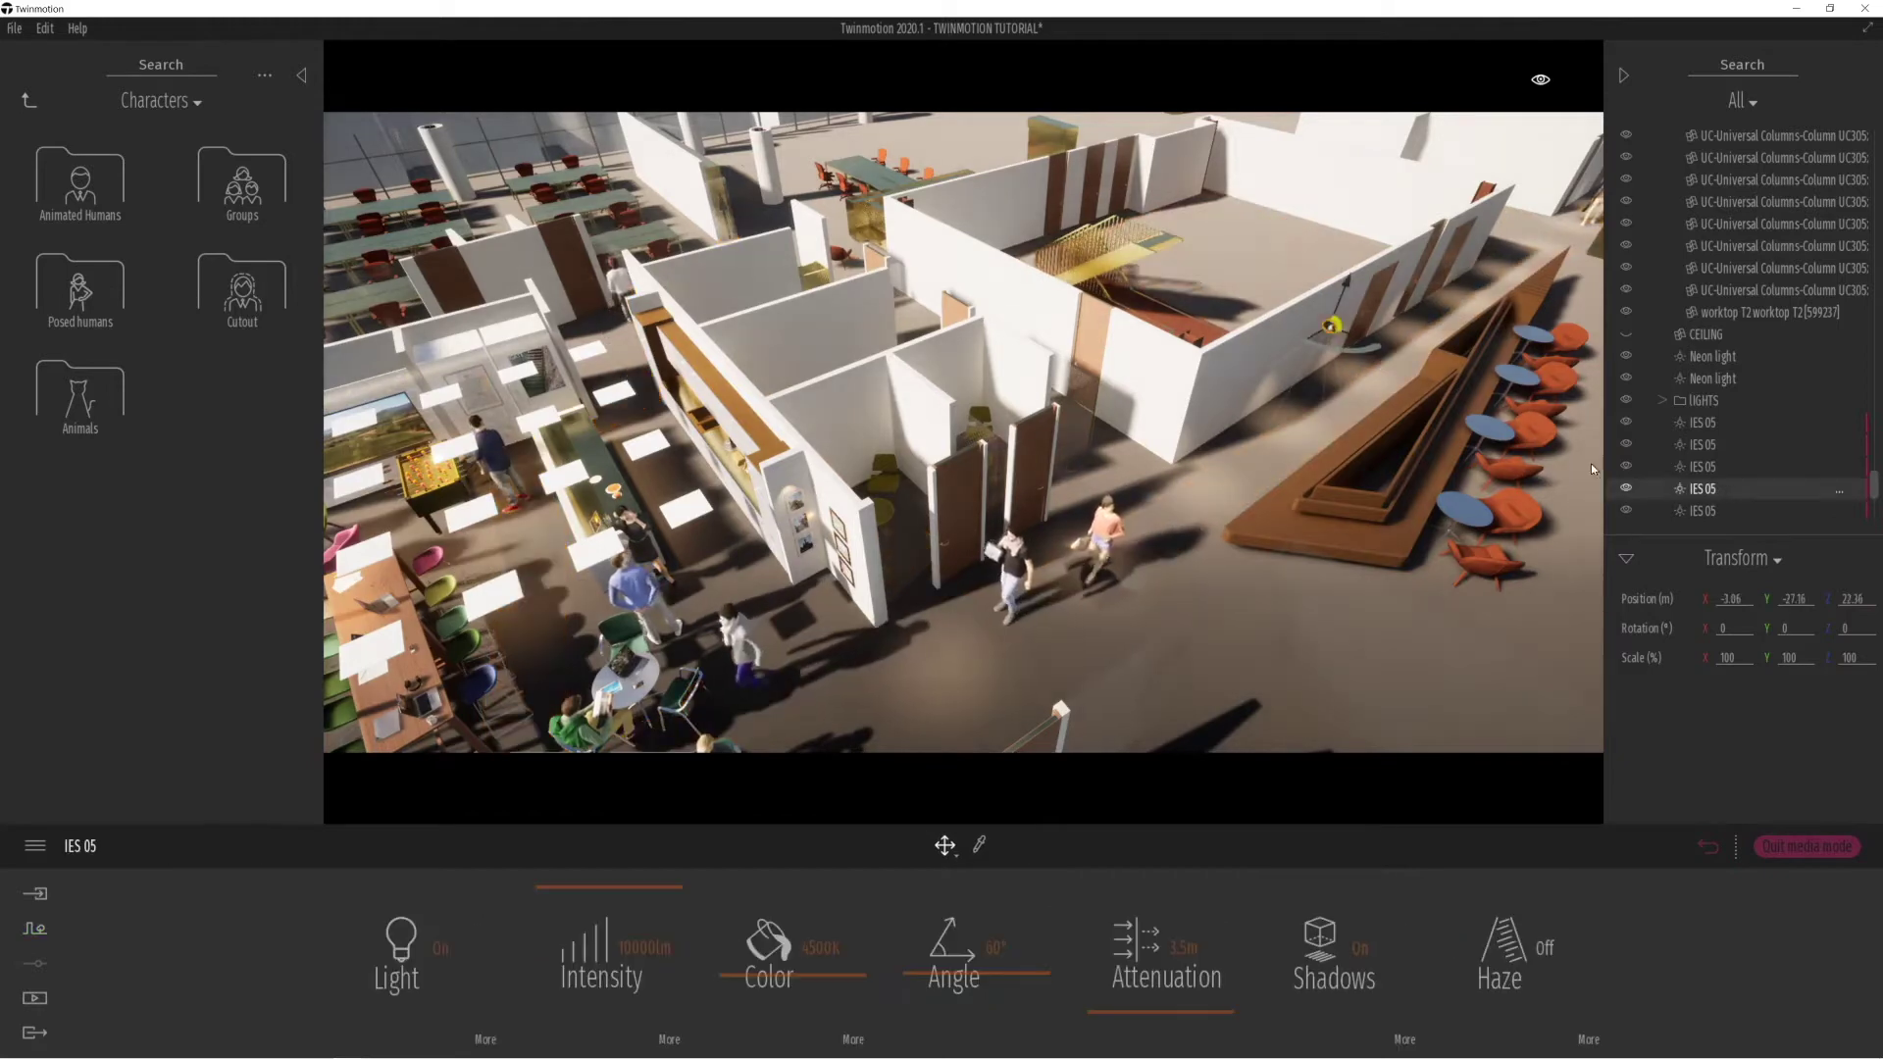
pyautogui.click(40, 927)
pyautogui.click(702, 943)
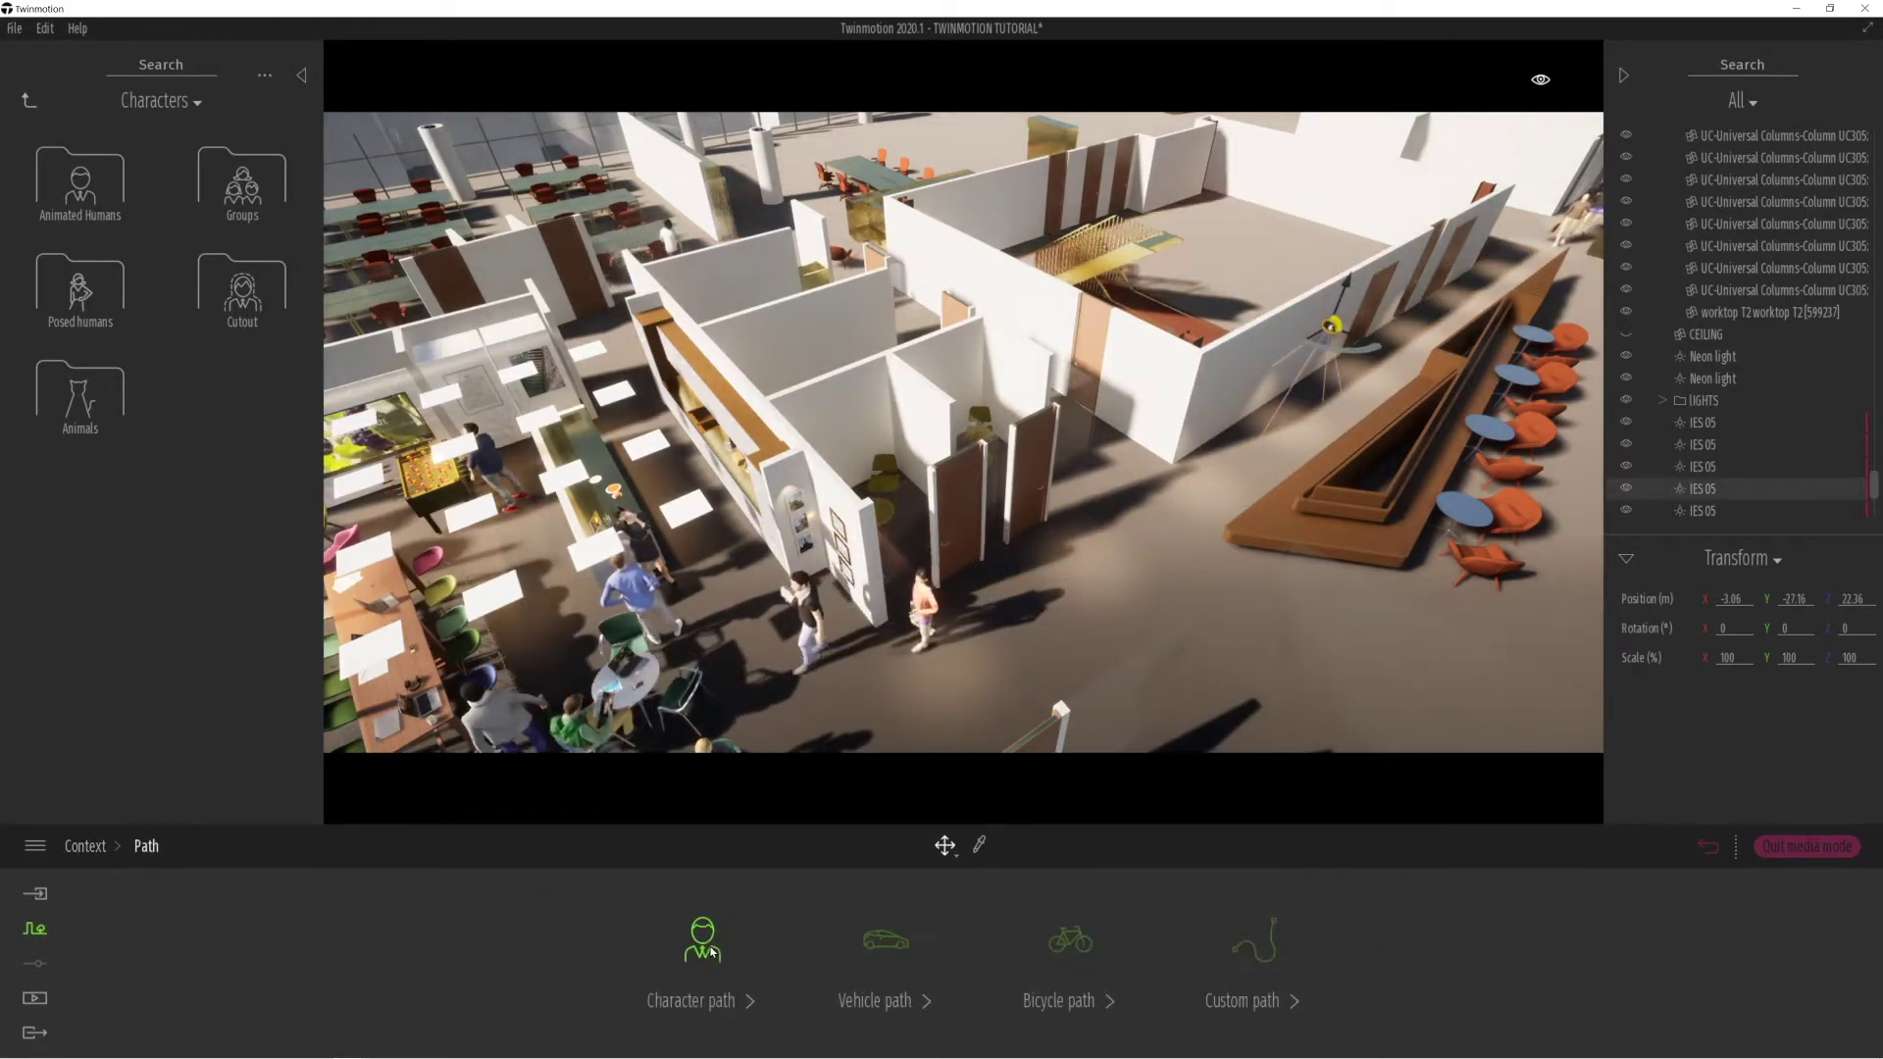
pyautogui.click(708, 947)
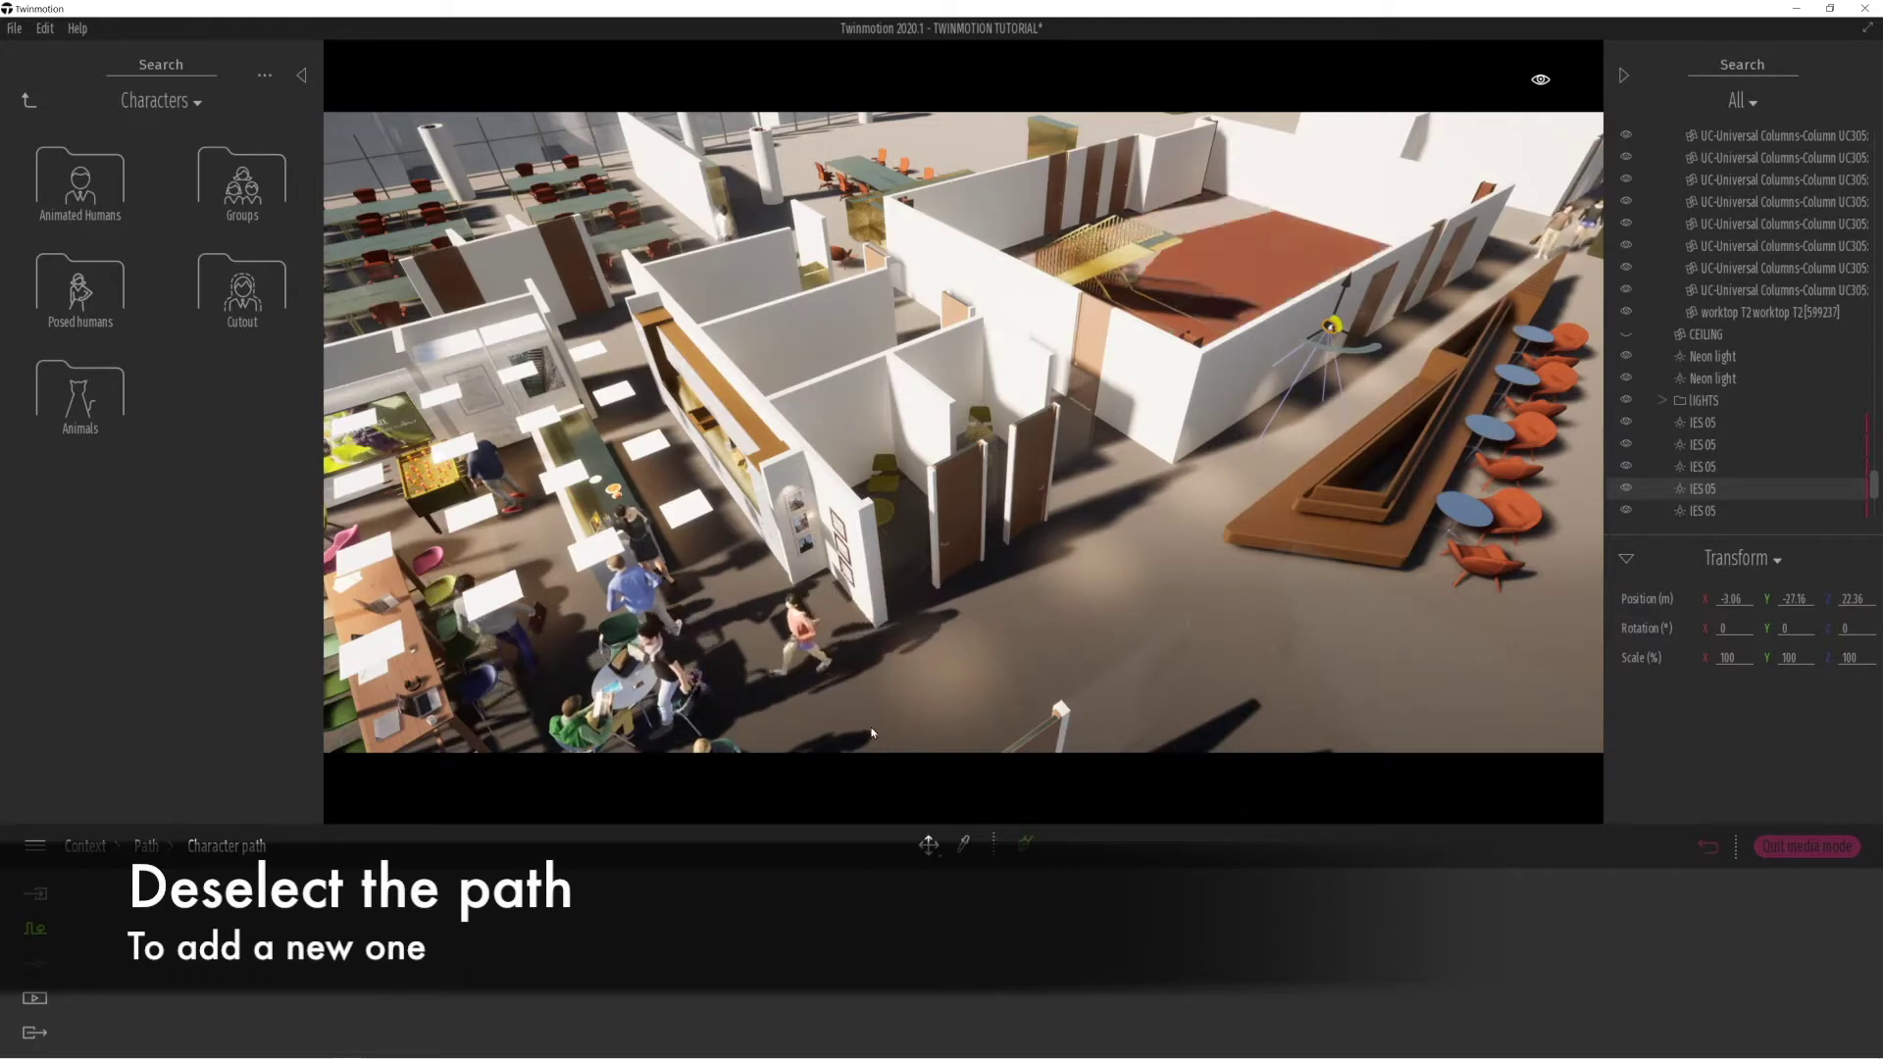
pyautogui.click(612, 320)
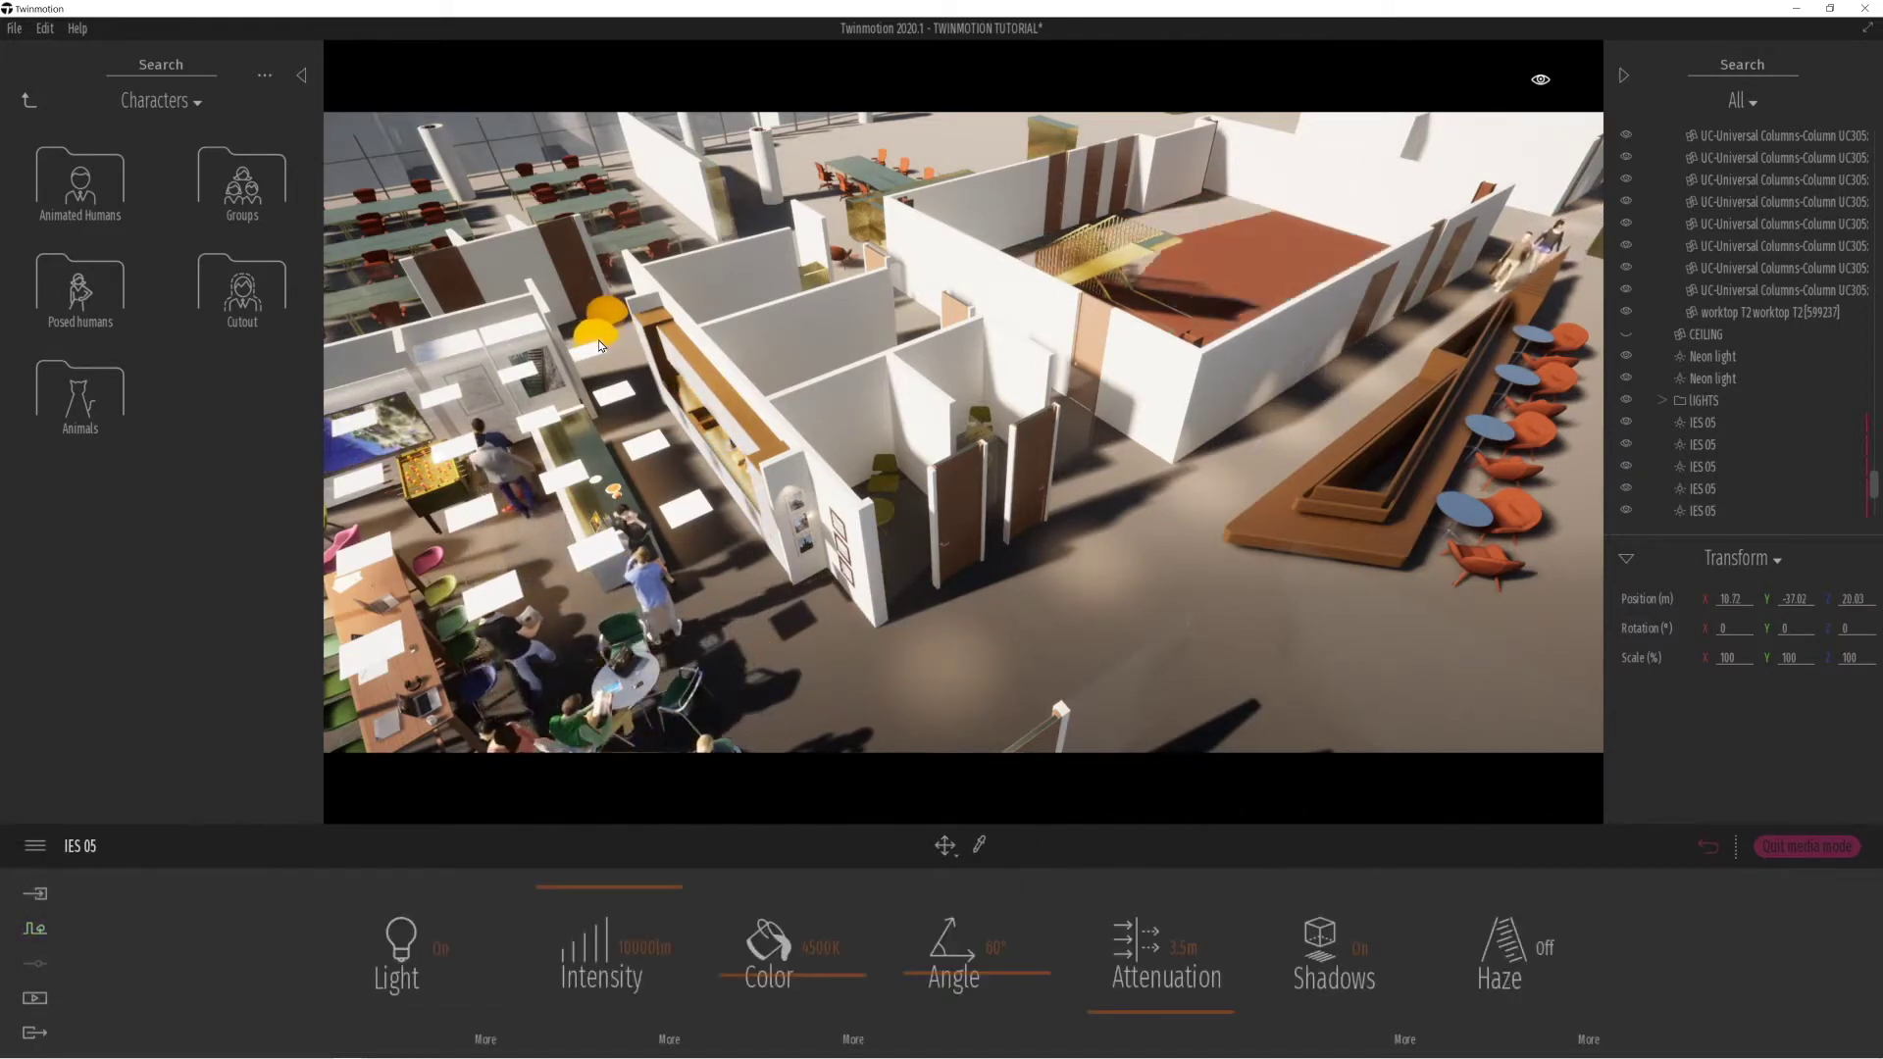
pyautogui.moveTo(619, 368); pyautogui.dragTo(762, 220)
pyautogui.click(762, 221)
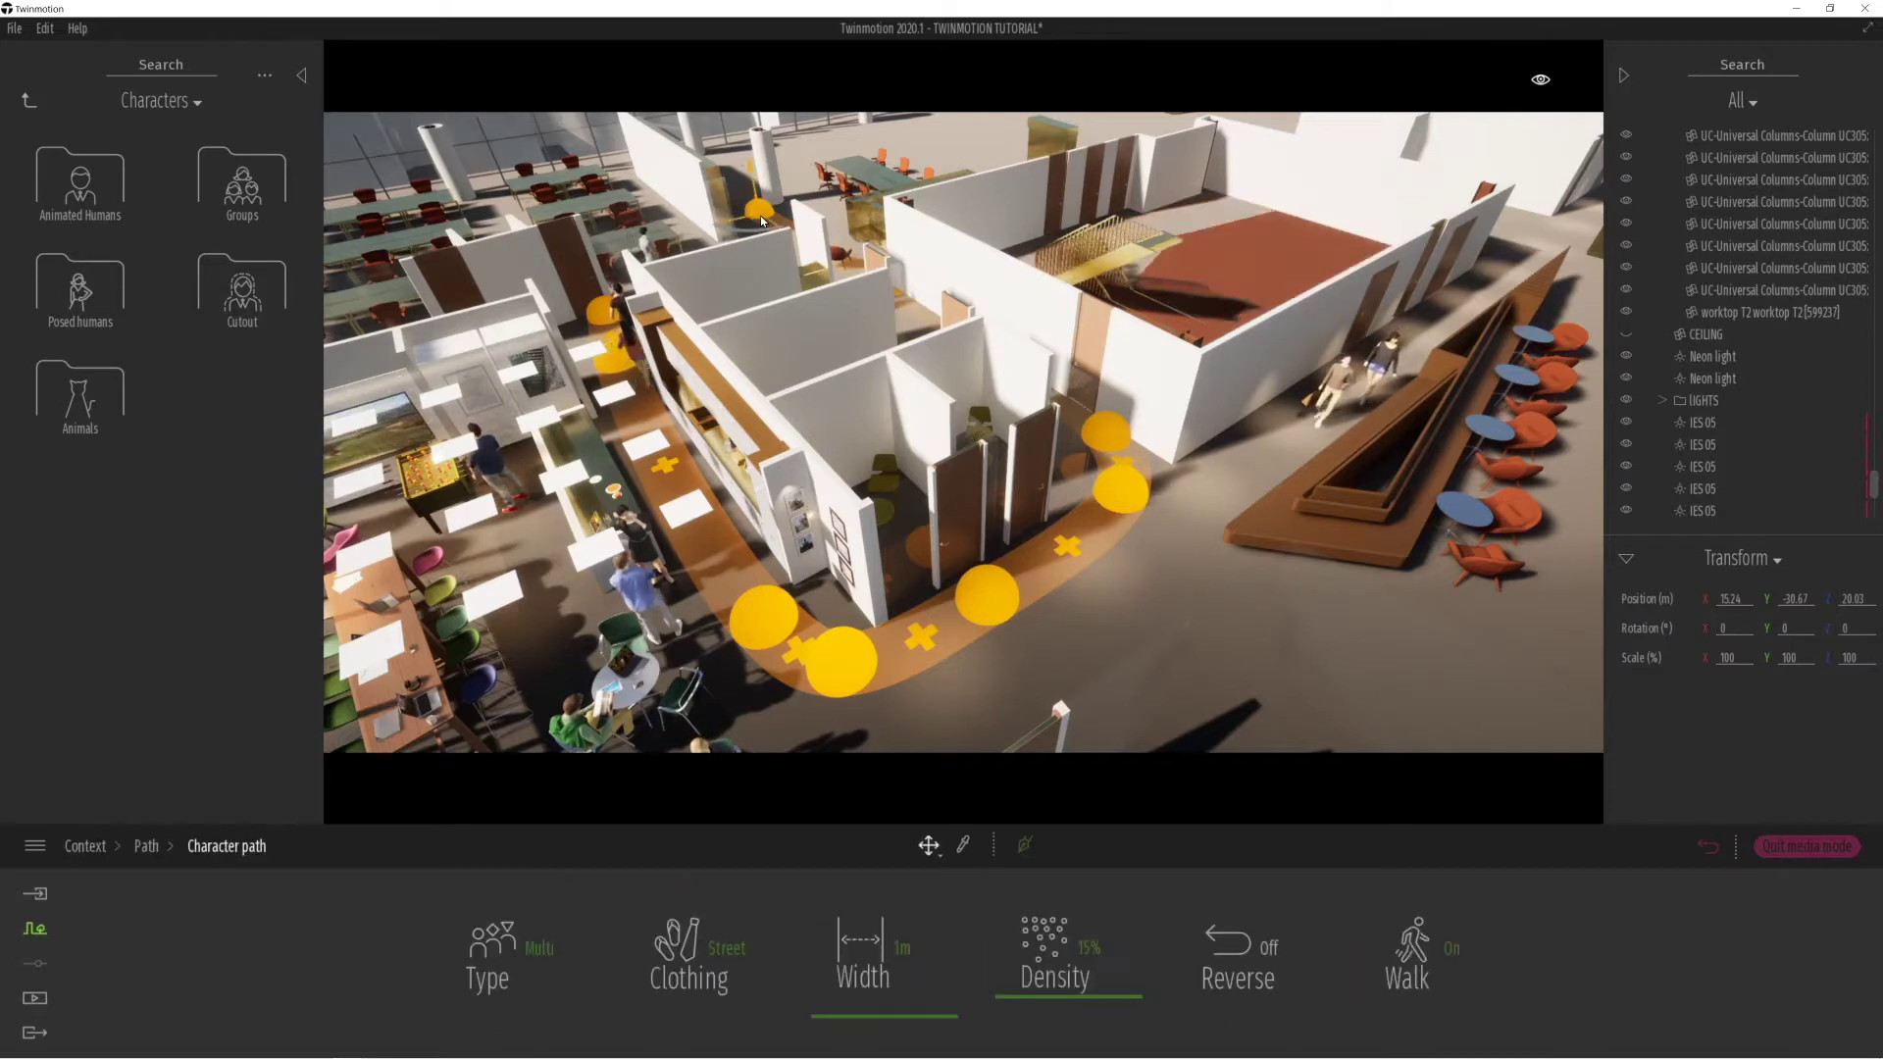
# Try a density of 100% on the second character path and settle on 9%.
pyautogui.moveTo(1004, 996); pyautogui.dragTo(1022, 890)
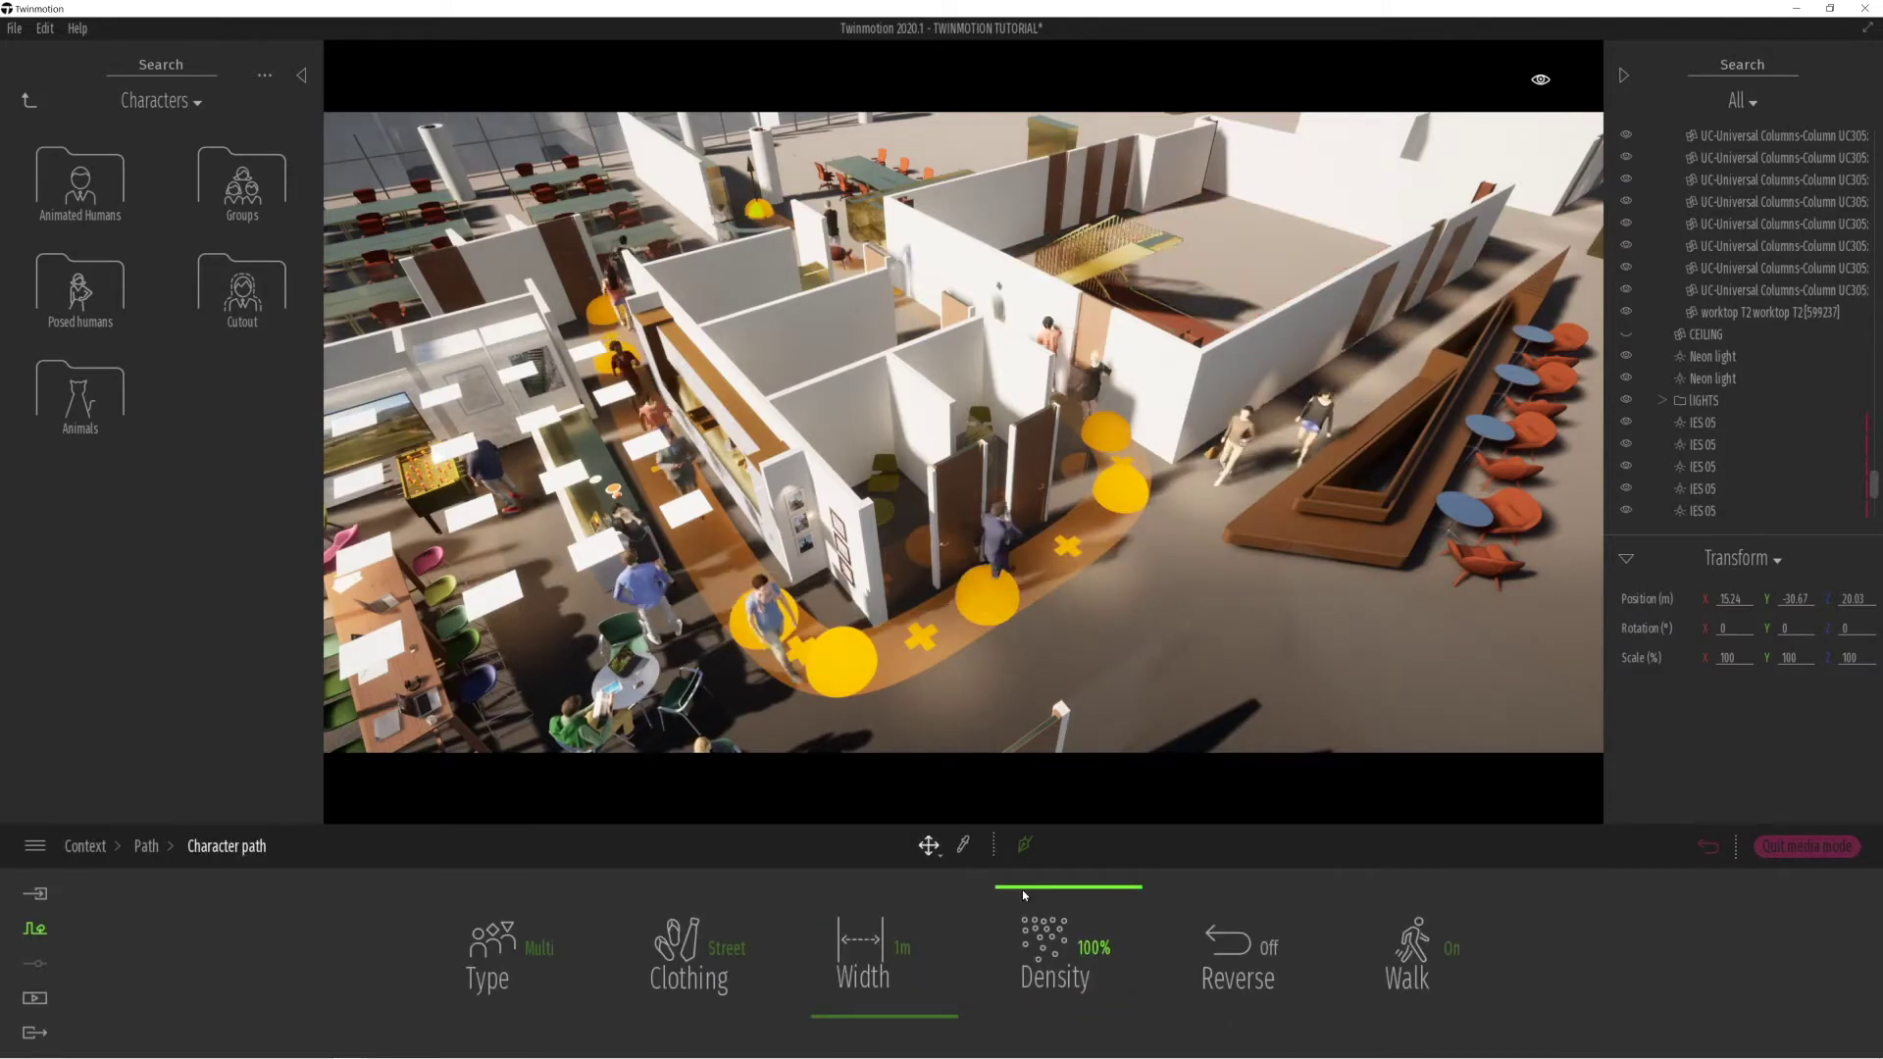
pyautogui.moveTo(1010, 894); pyautogui.dragTo(1010, 1001)
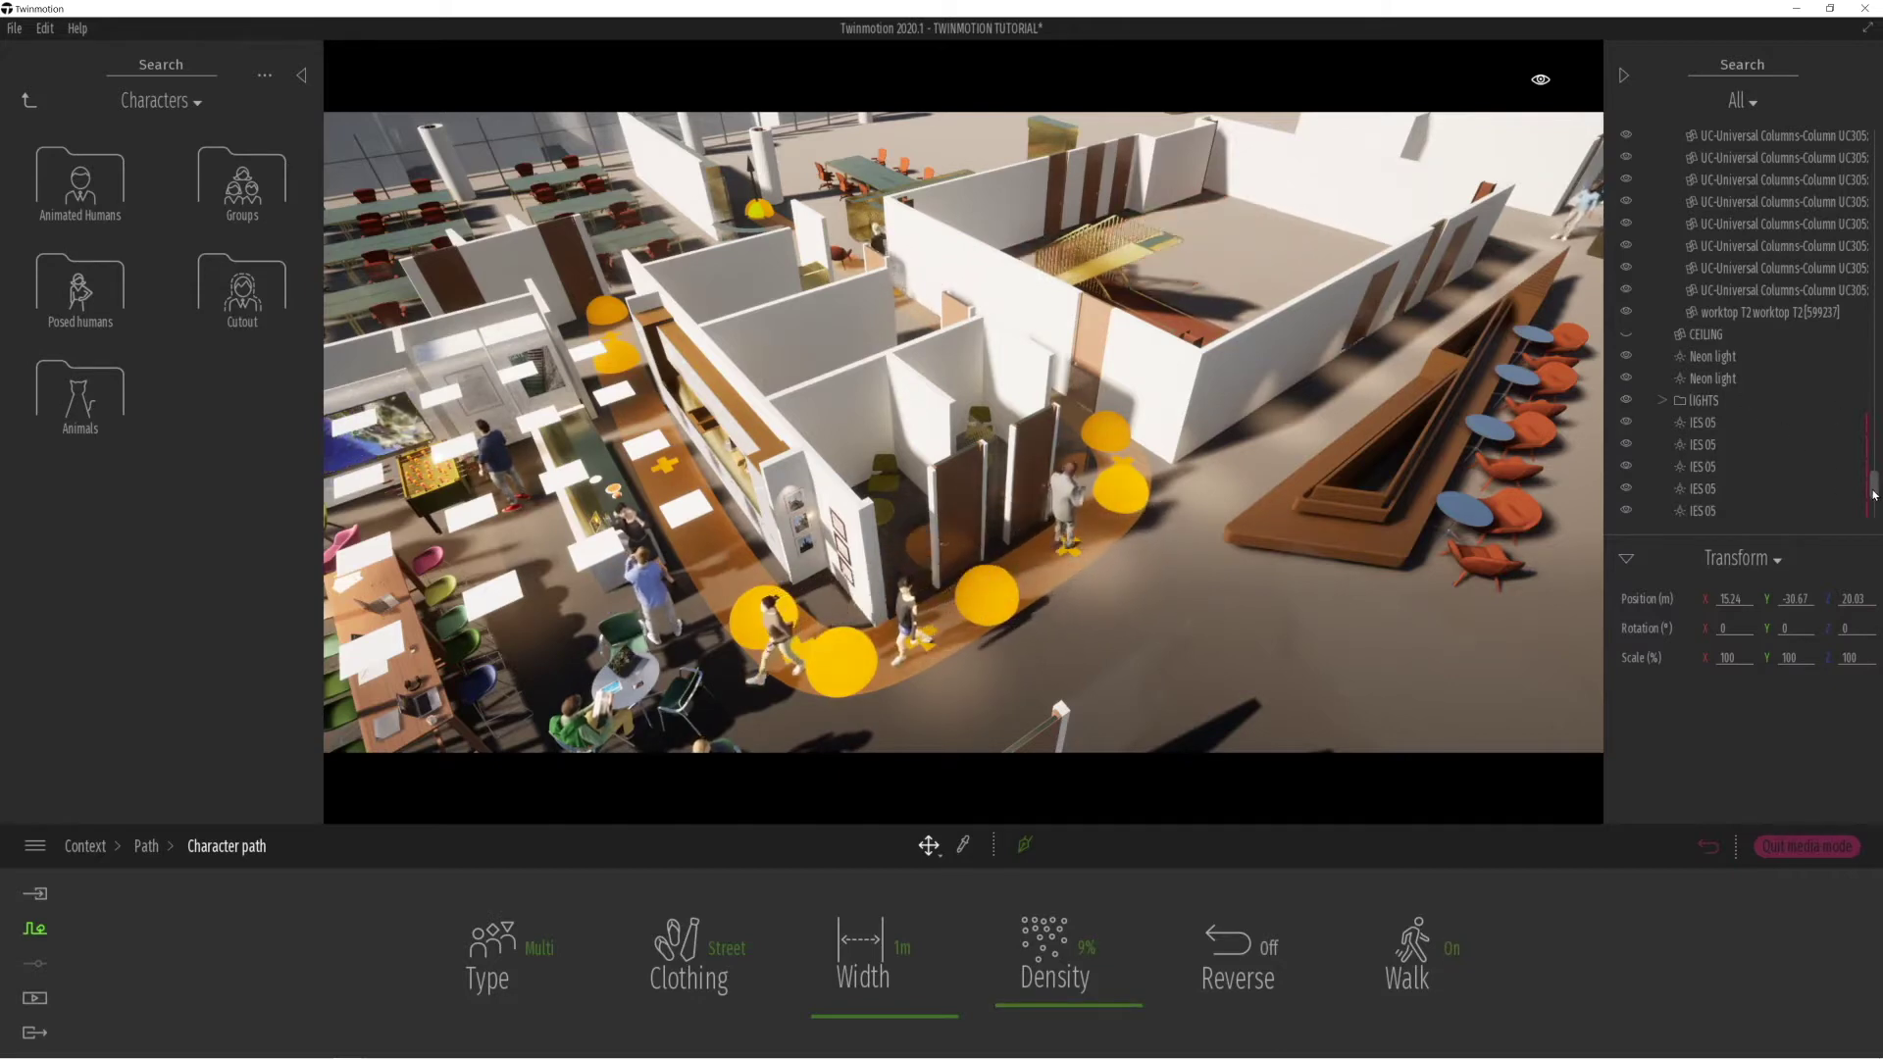
# Select the first character path and move two of its points outward to route people clear of the round tables.
pyautogui.moveTo(1873, 485); pyautogui.dragTo(1874, 502)
pyautogui.click(1067, 633)
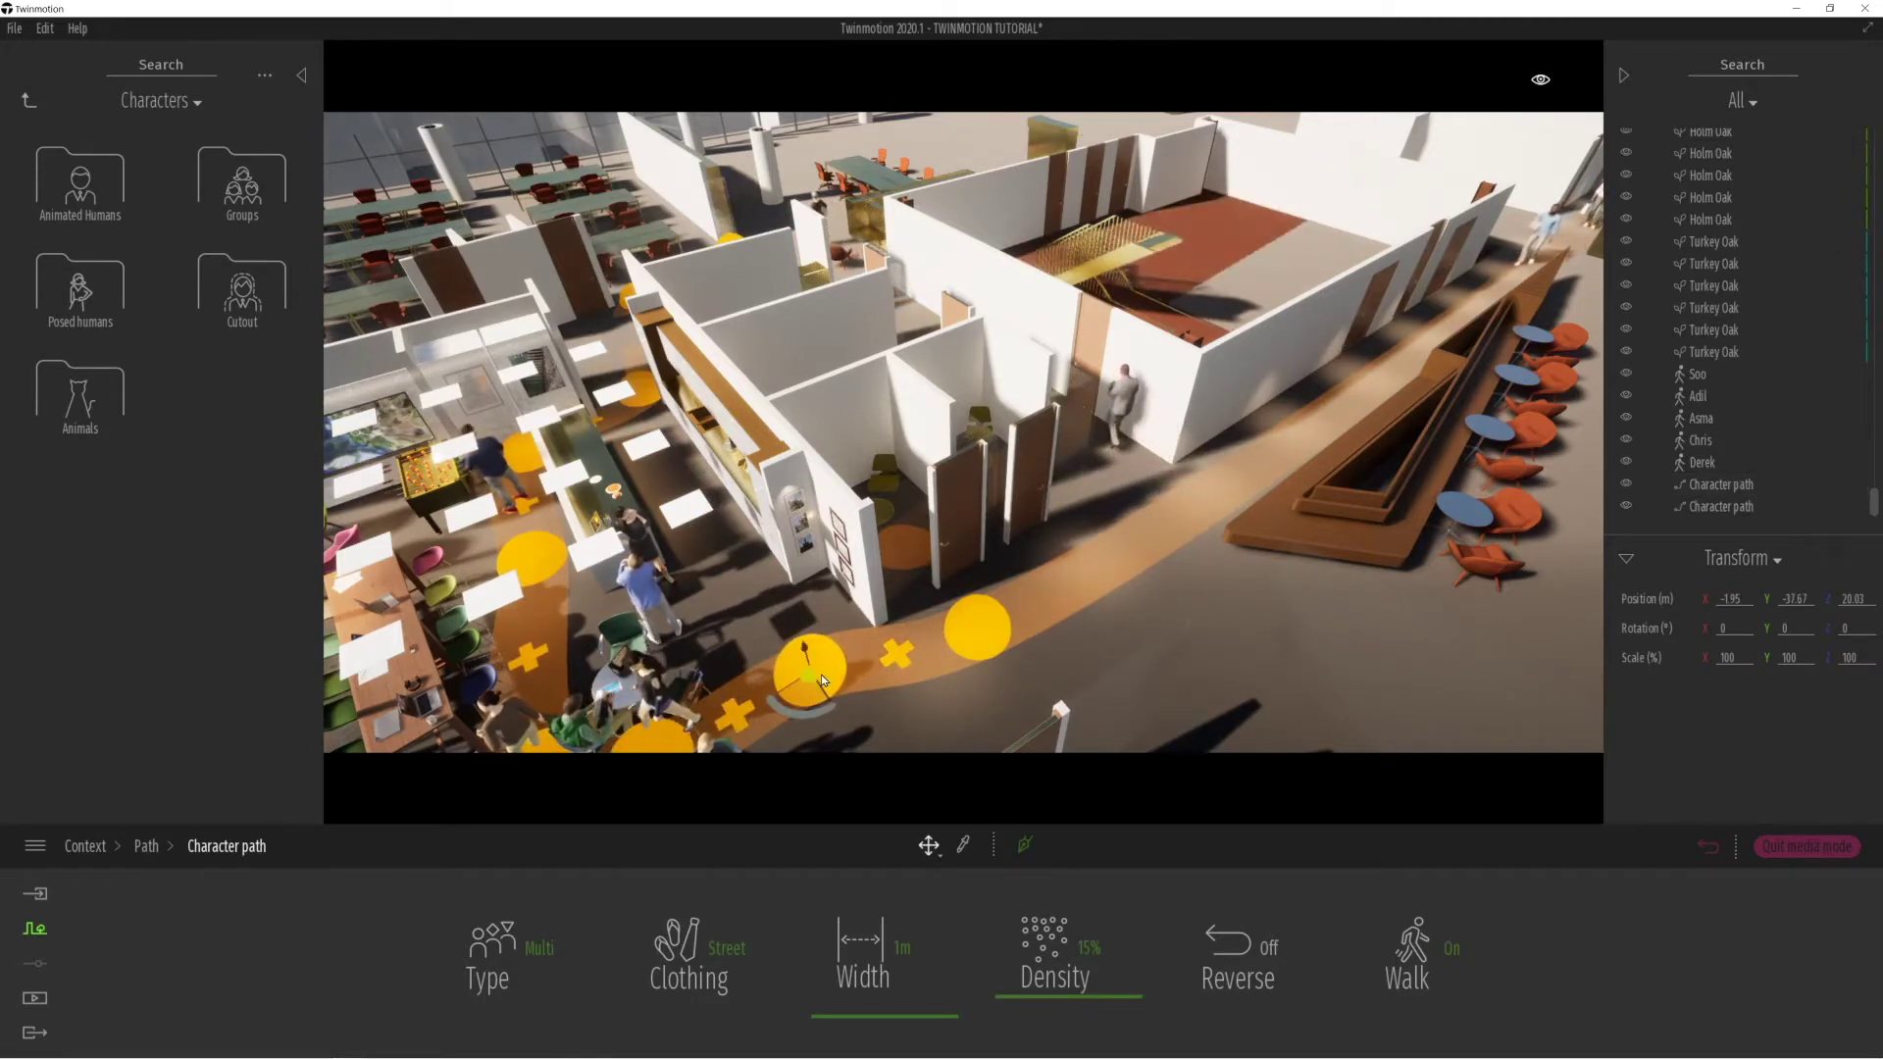
pyautogui.moveTo(820, 724); pyautogui.dragTo(894, 753)
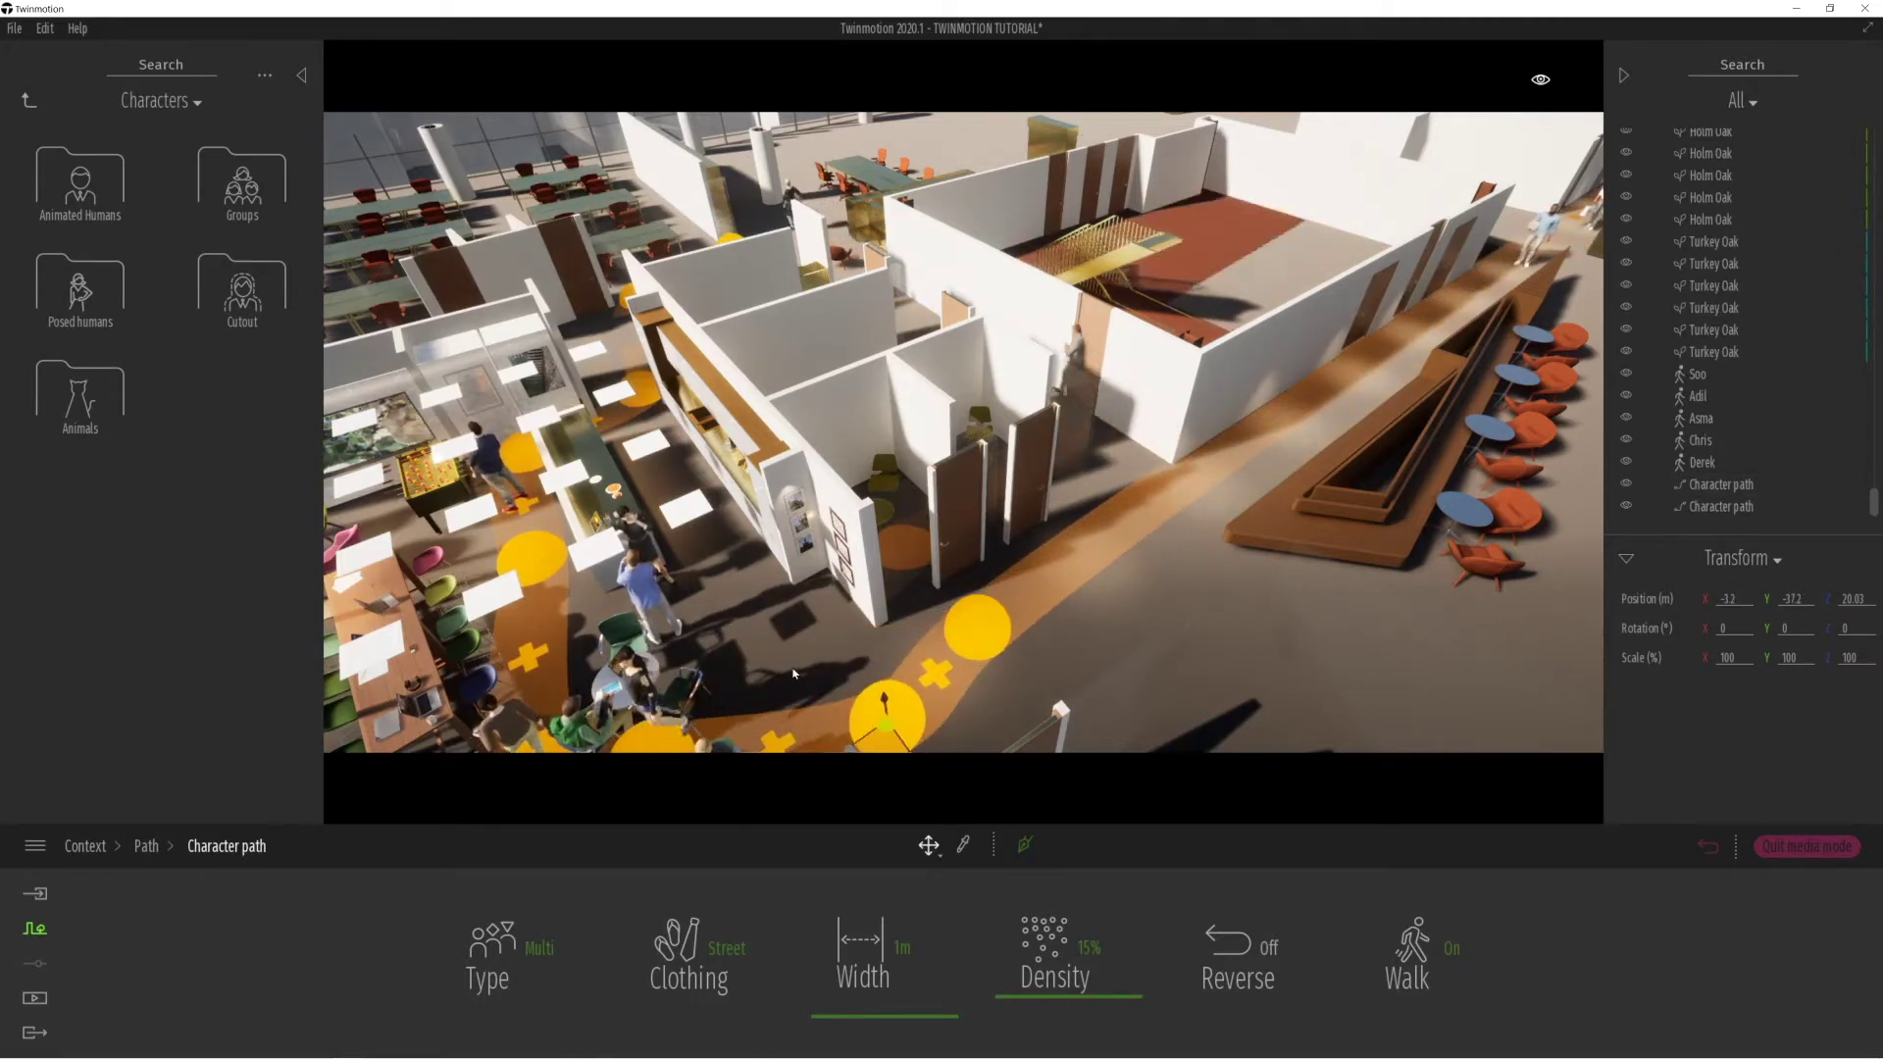
pyautogui.scroll(-5, 792, 668)
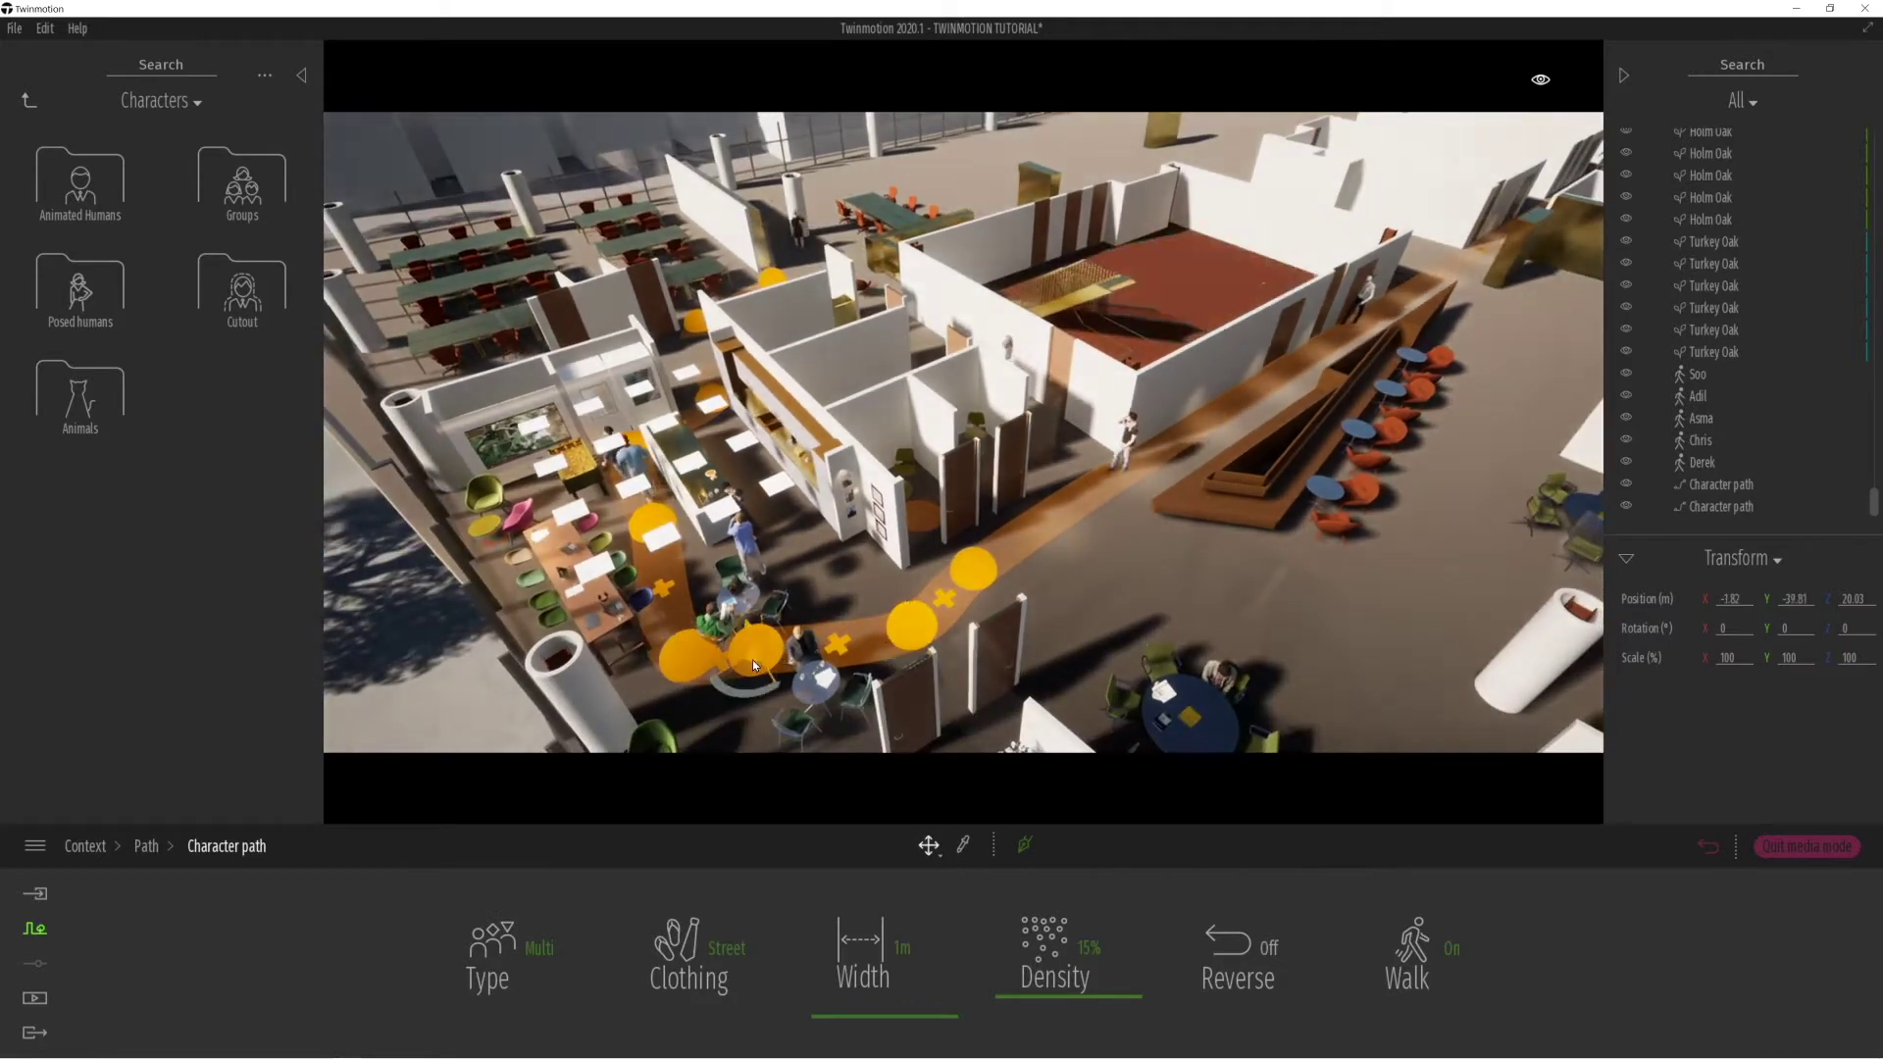
pyautogui.click(740, 687)
pyautogui.moveTo(737, 703); pyautogui.dragTo(722, 722)
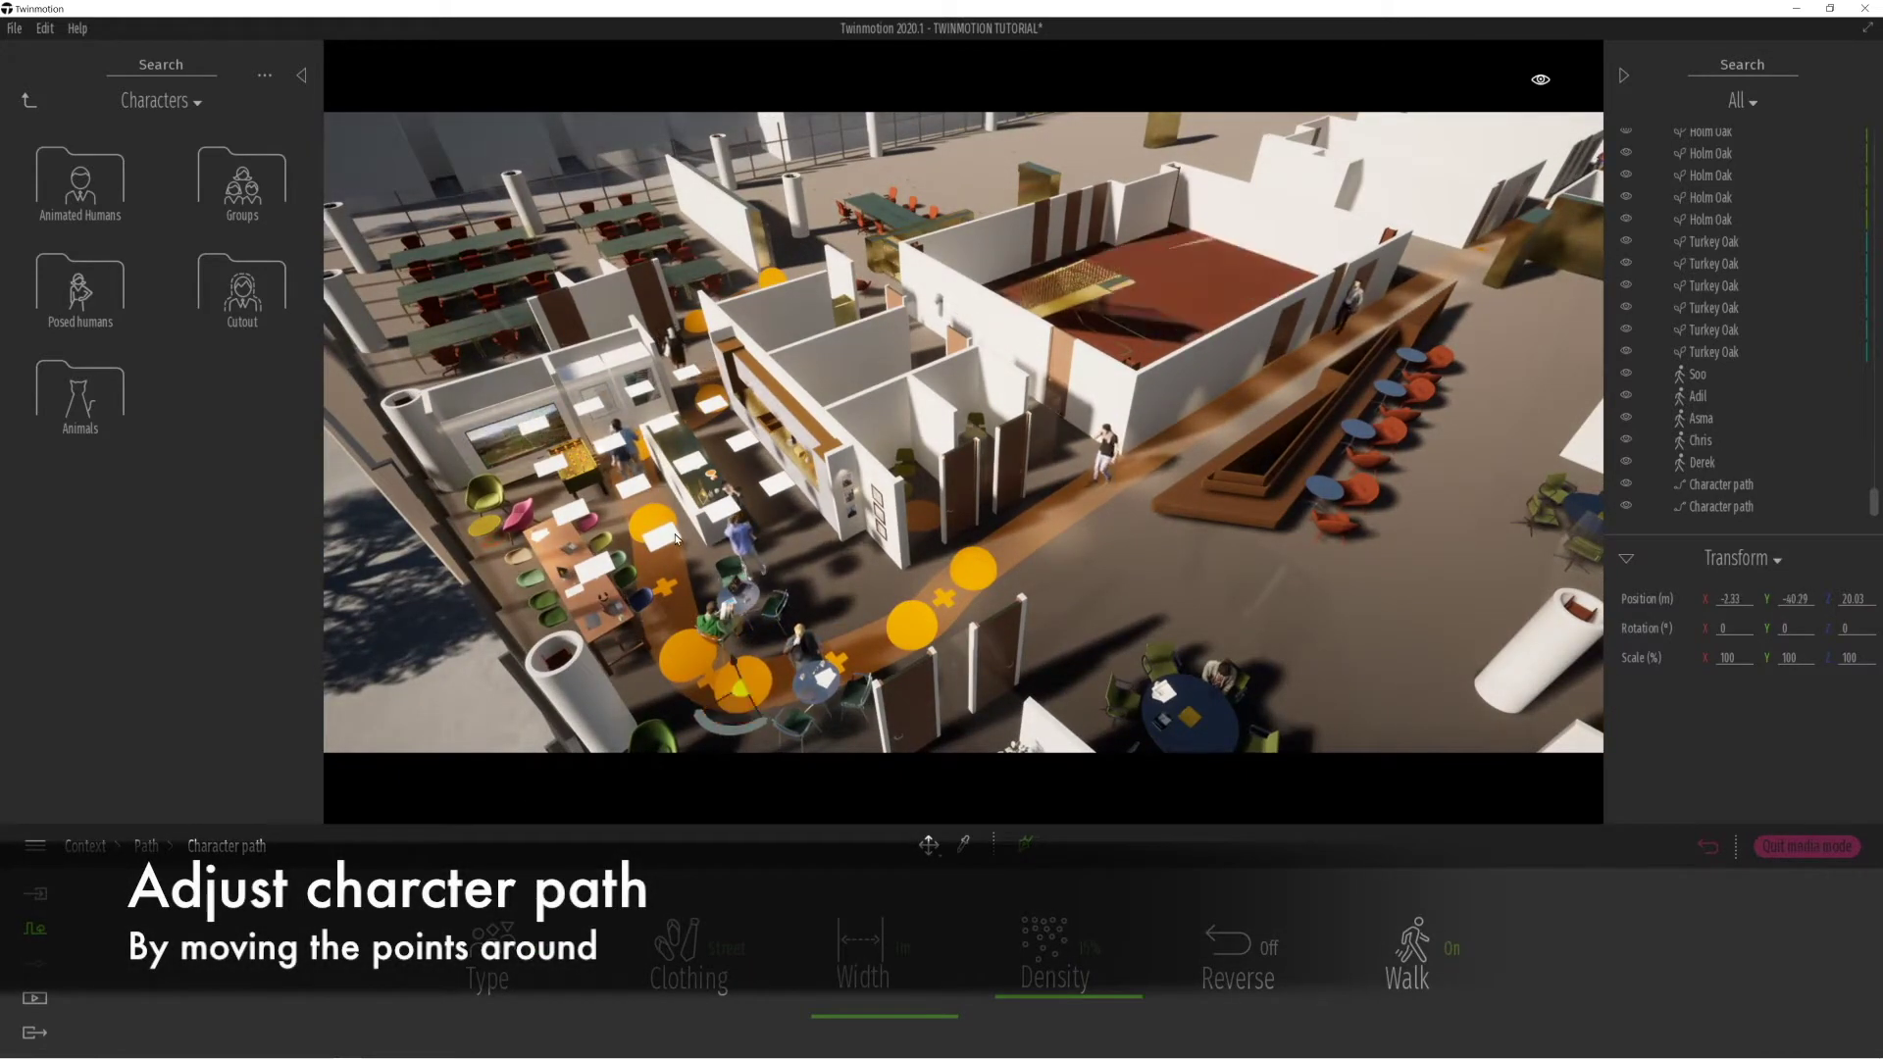
# Rotate the Chris character beside the foosball table to -2° about the Z axis.
pyautogui.click(513, 538)
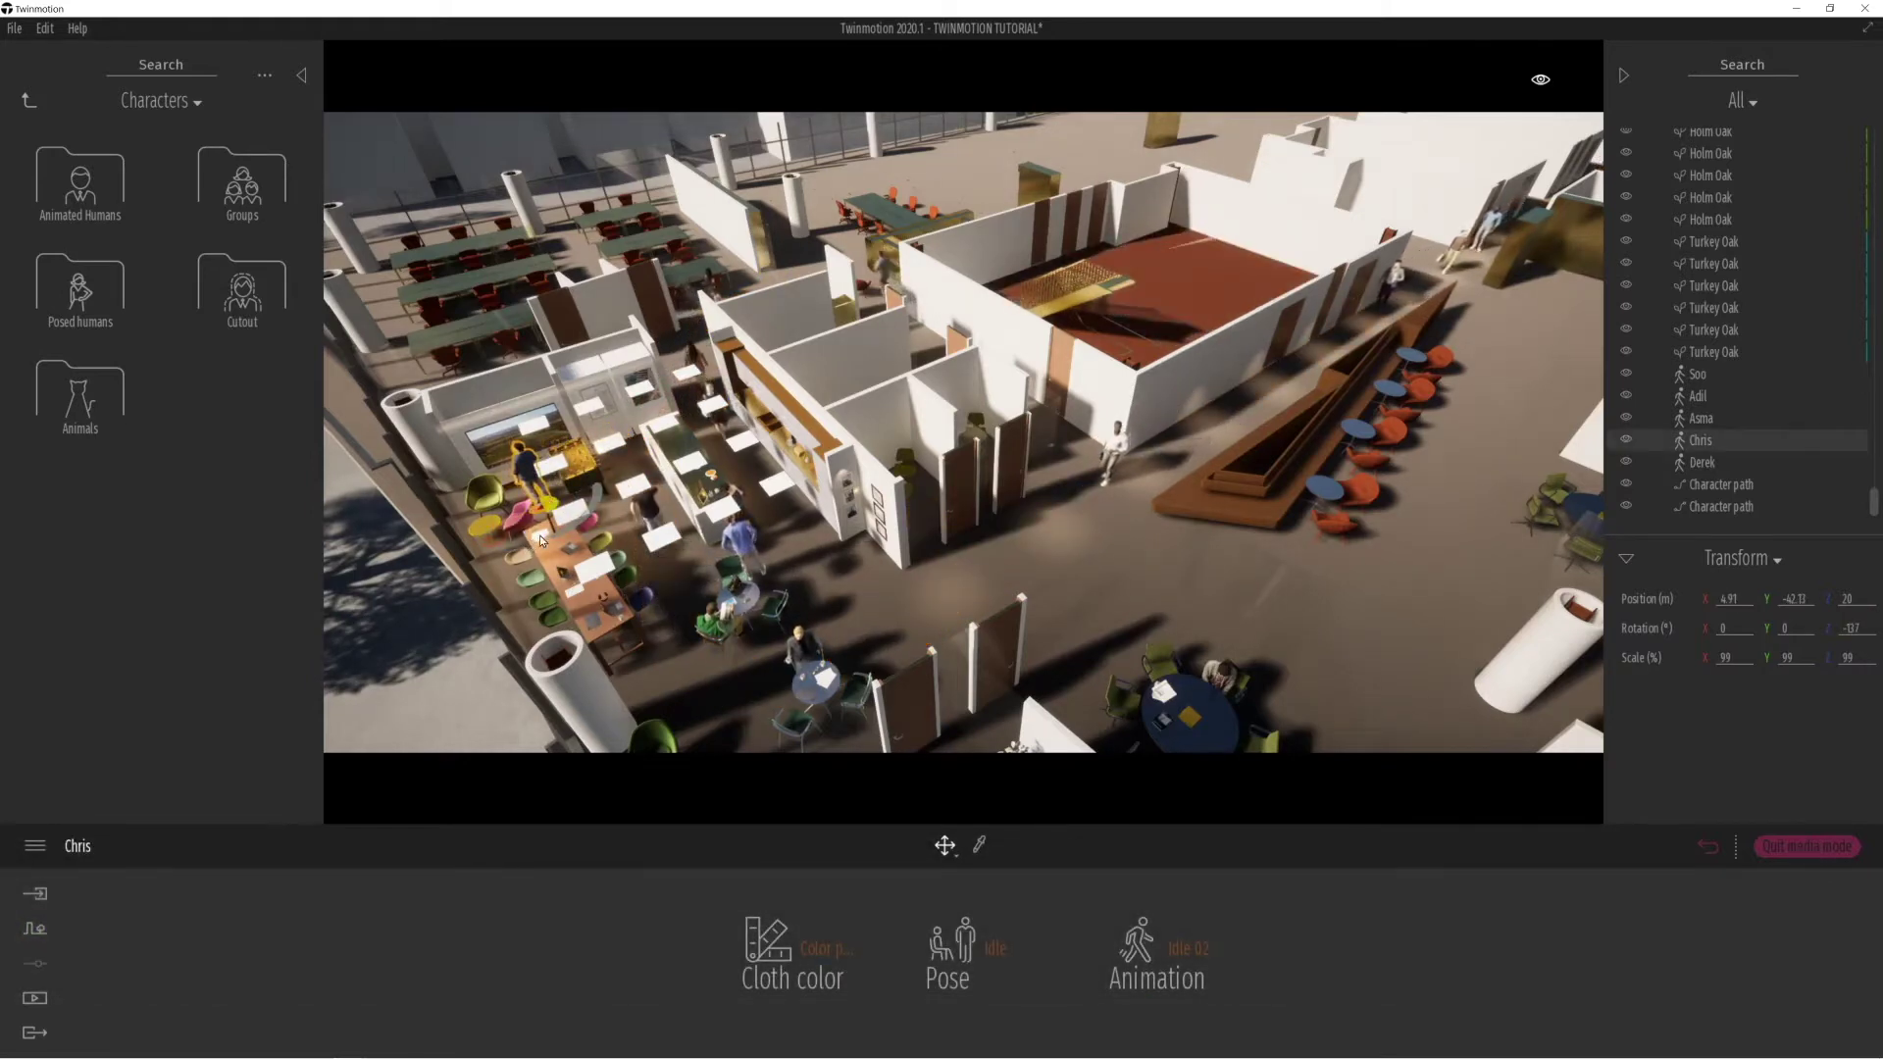
pyautogui.moveTo(484, 552); pyautogui.dragTo(473, 551)
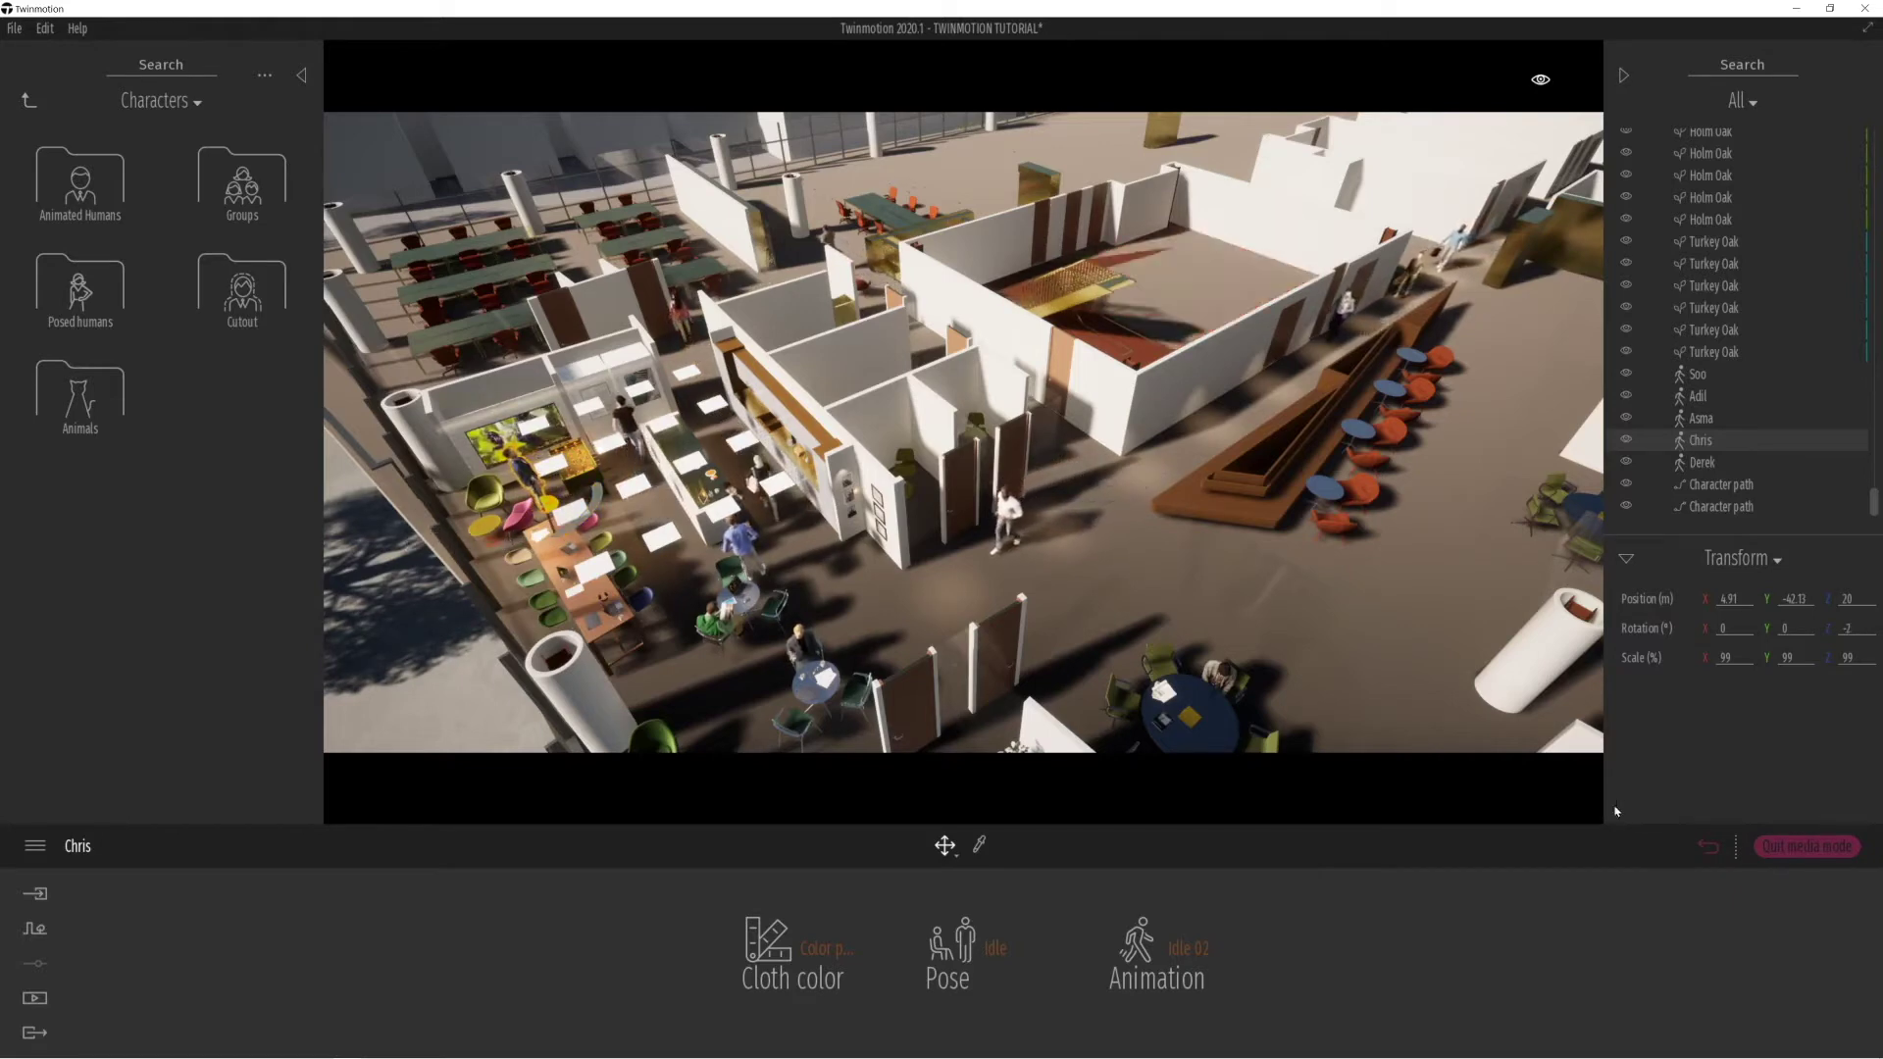
# Recall the Image5 view and examine the people walking past the seated characters.
pyautogui.click(1707, 848)
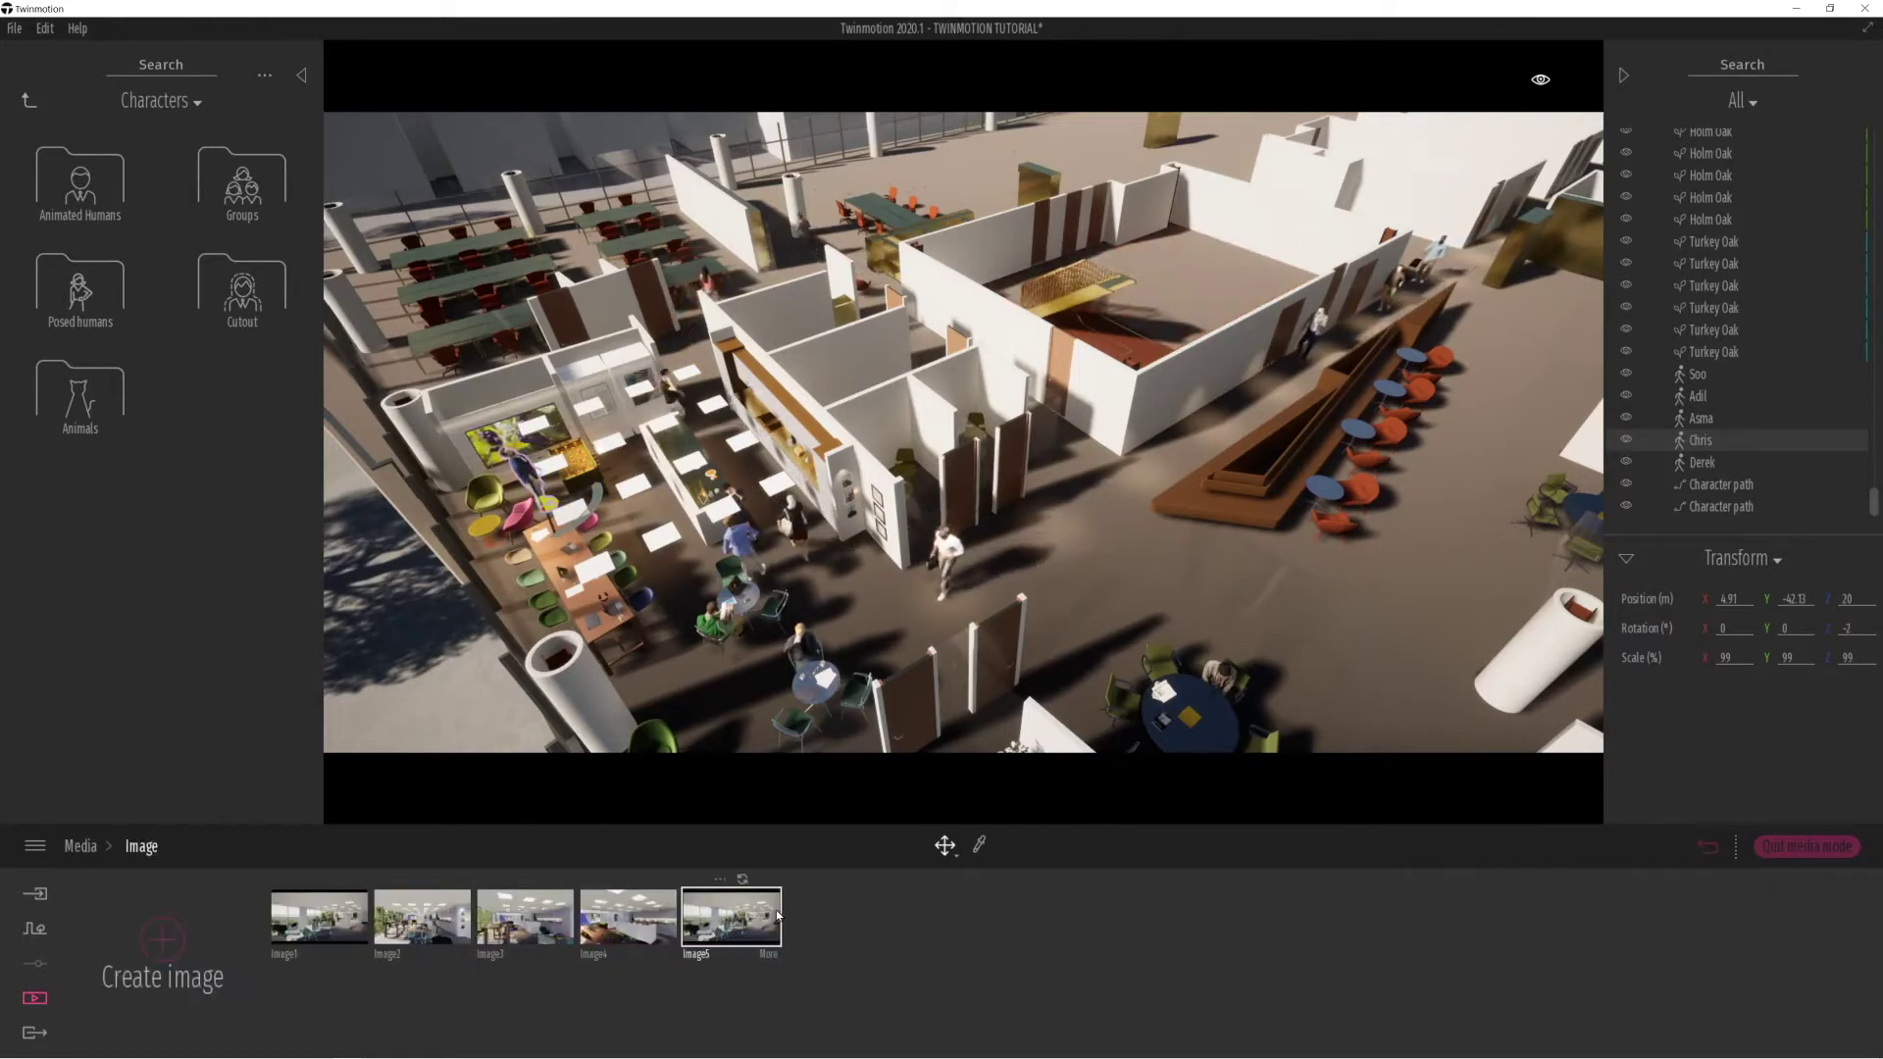
pyautogui.click(774, 915)
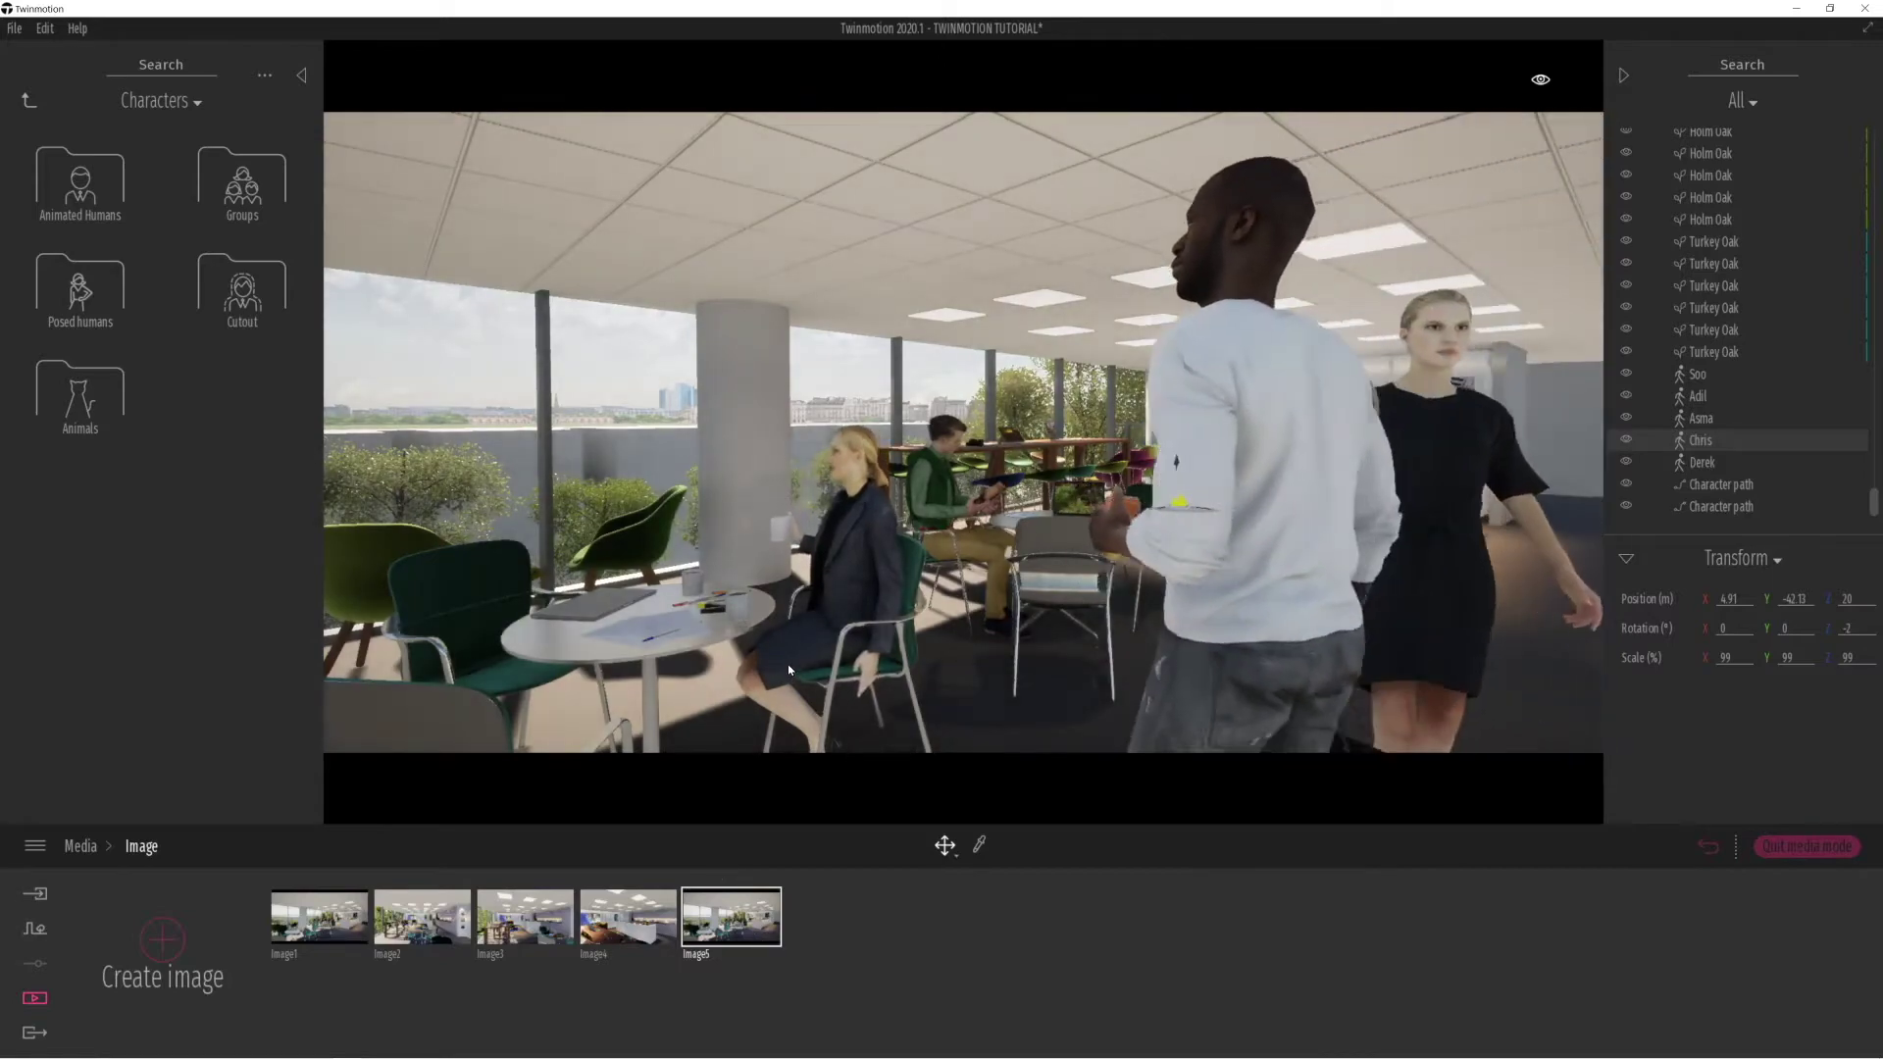
pyautogui.press('a')
pyautogui.press('s')
pyautogui.press('w')
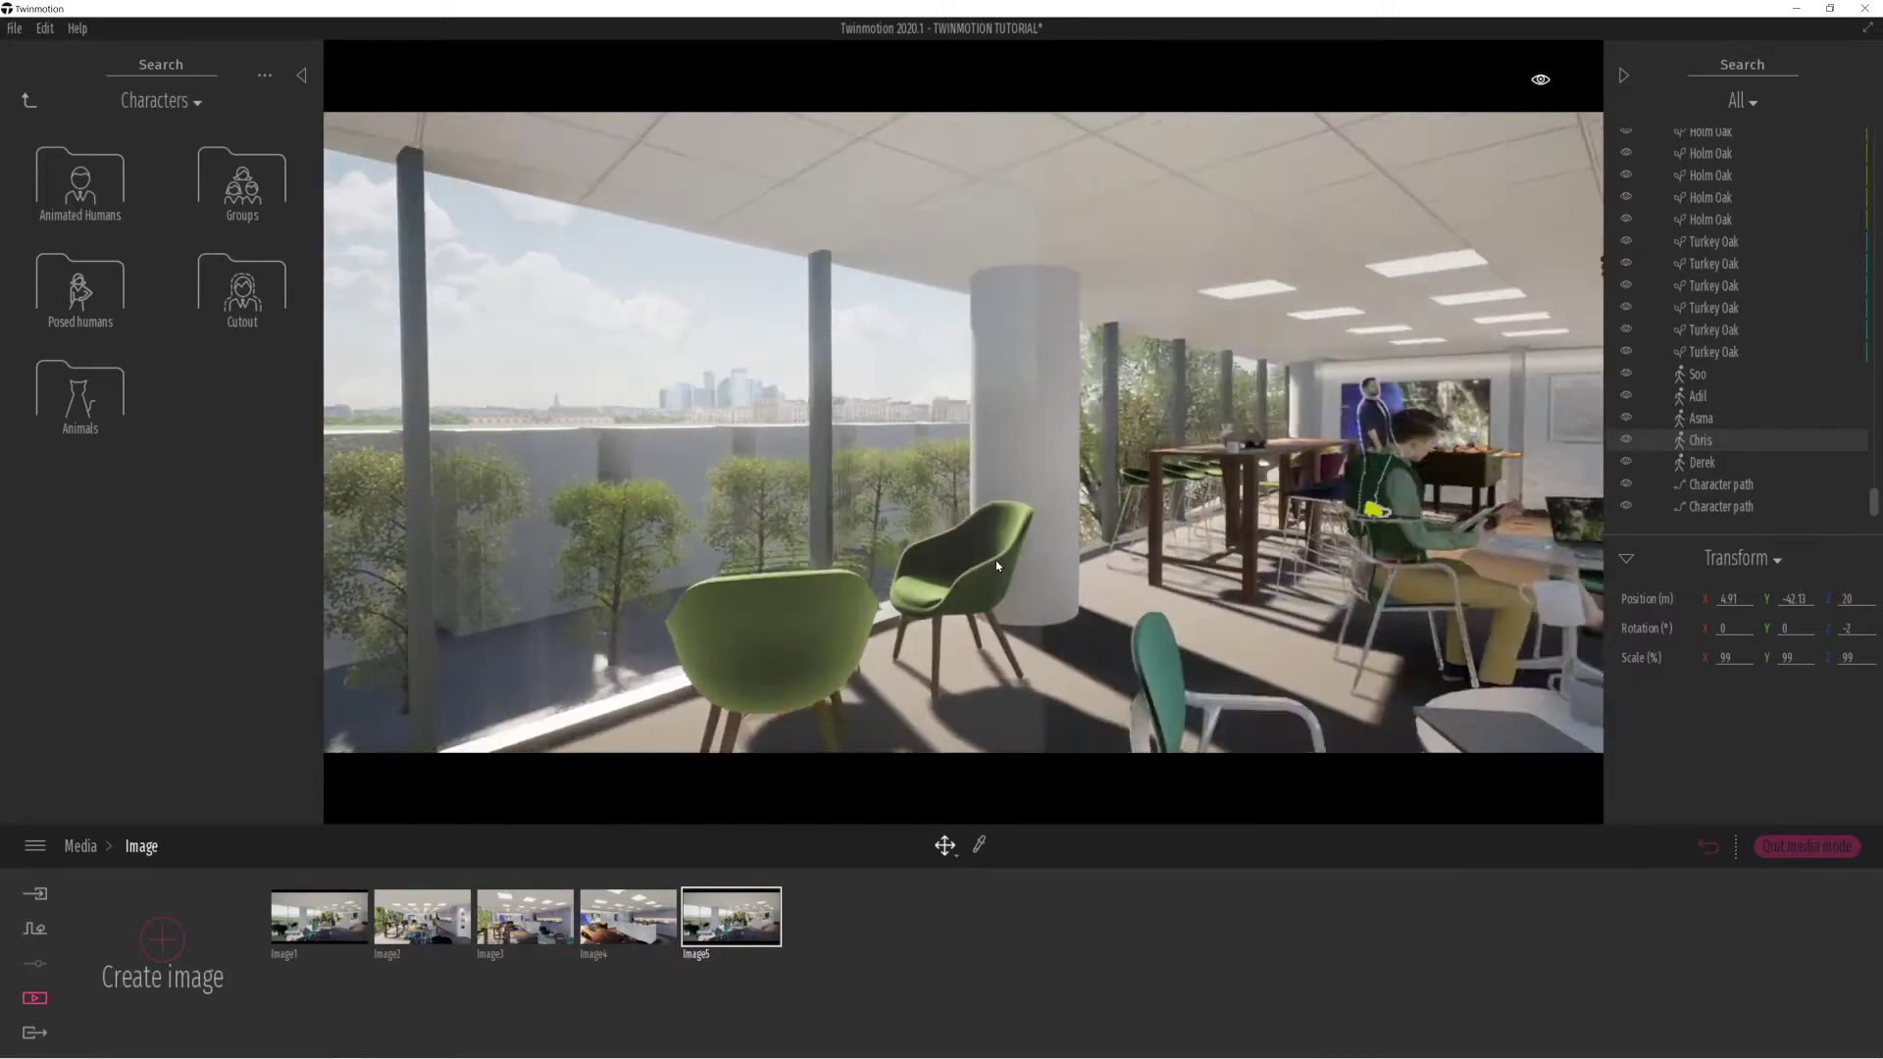
pyautogui.moveTo(994, 566); pyautogui.dragTo(1117, 561, button='right')
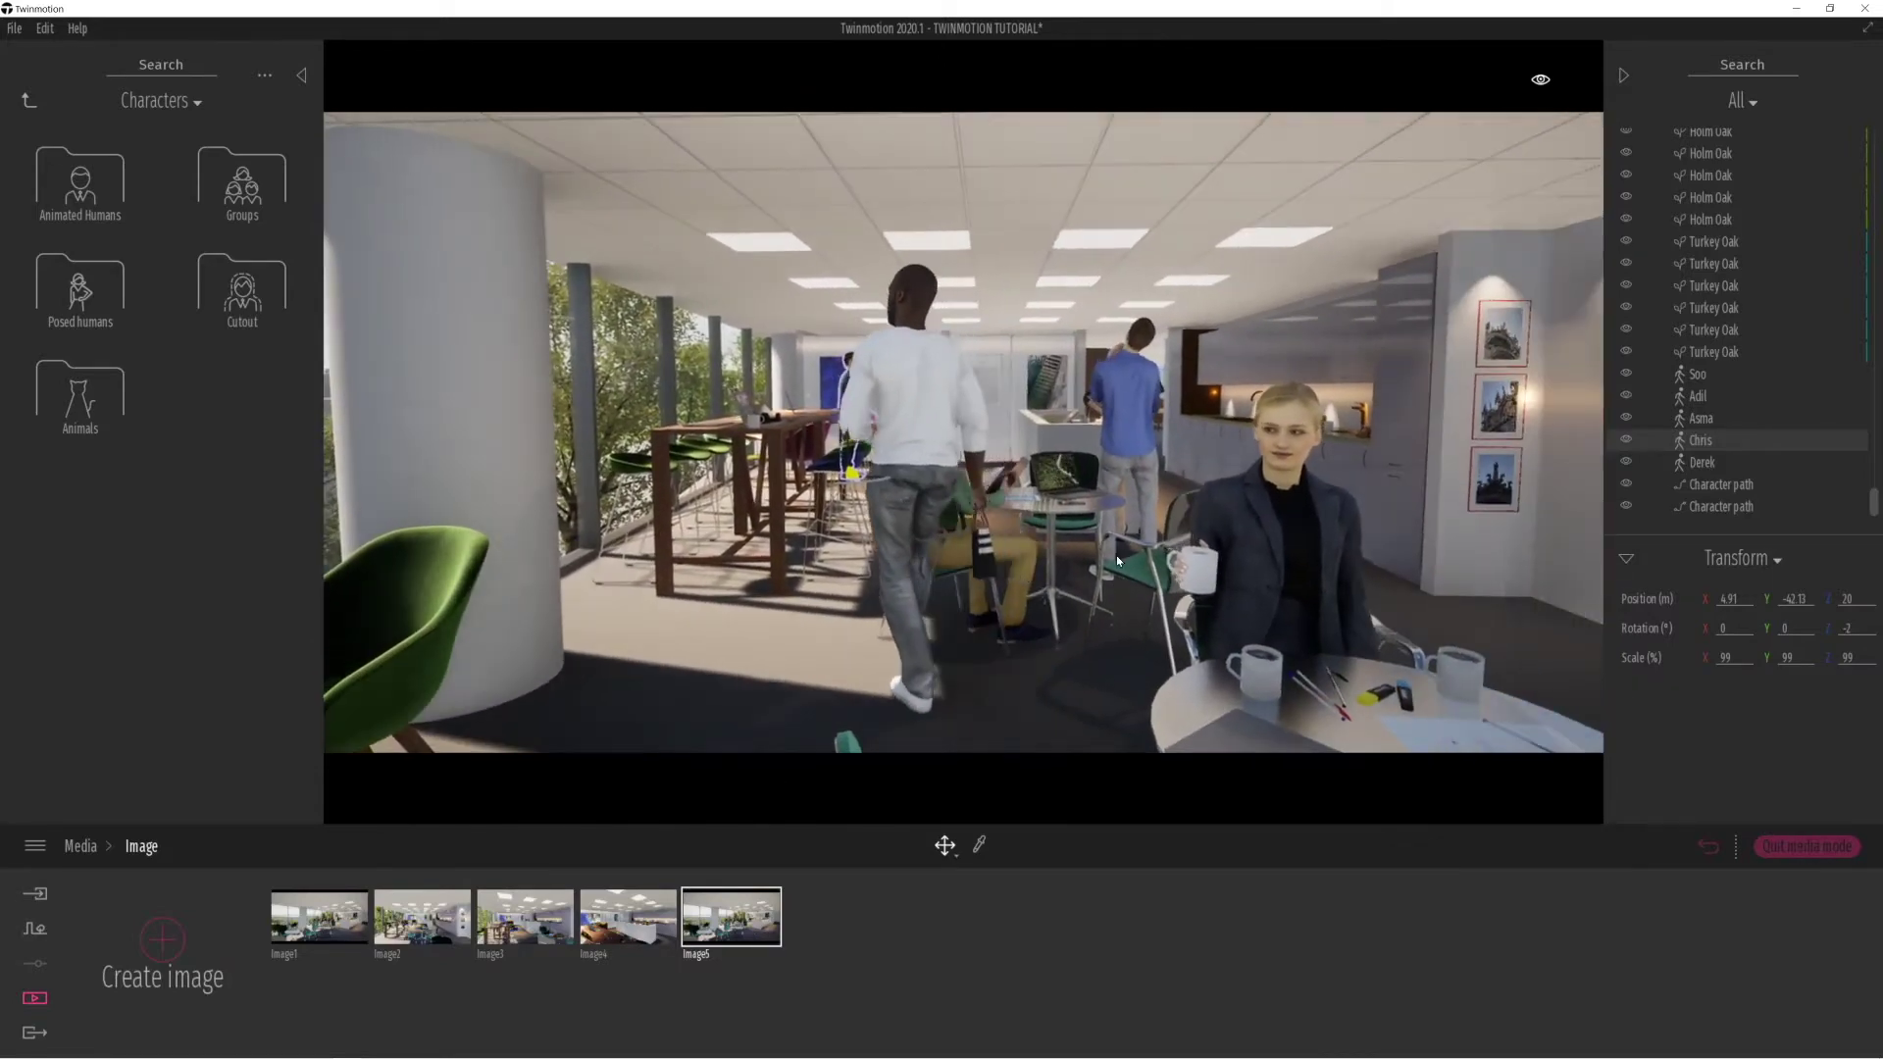
# Select the first character path and move its point near the seated man's chair slightly away from him.
pyautogui.click(890, 395)
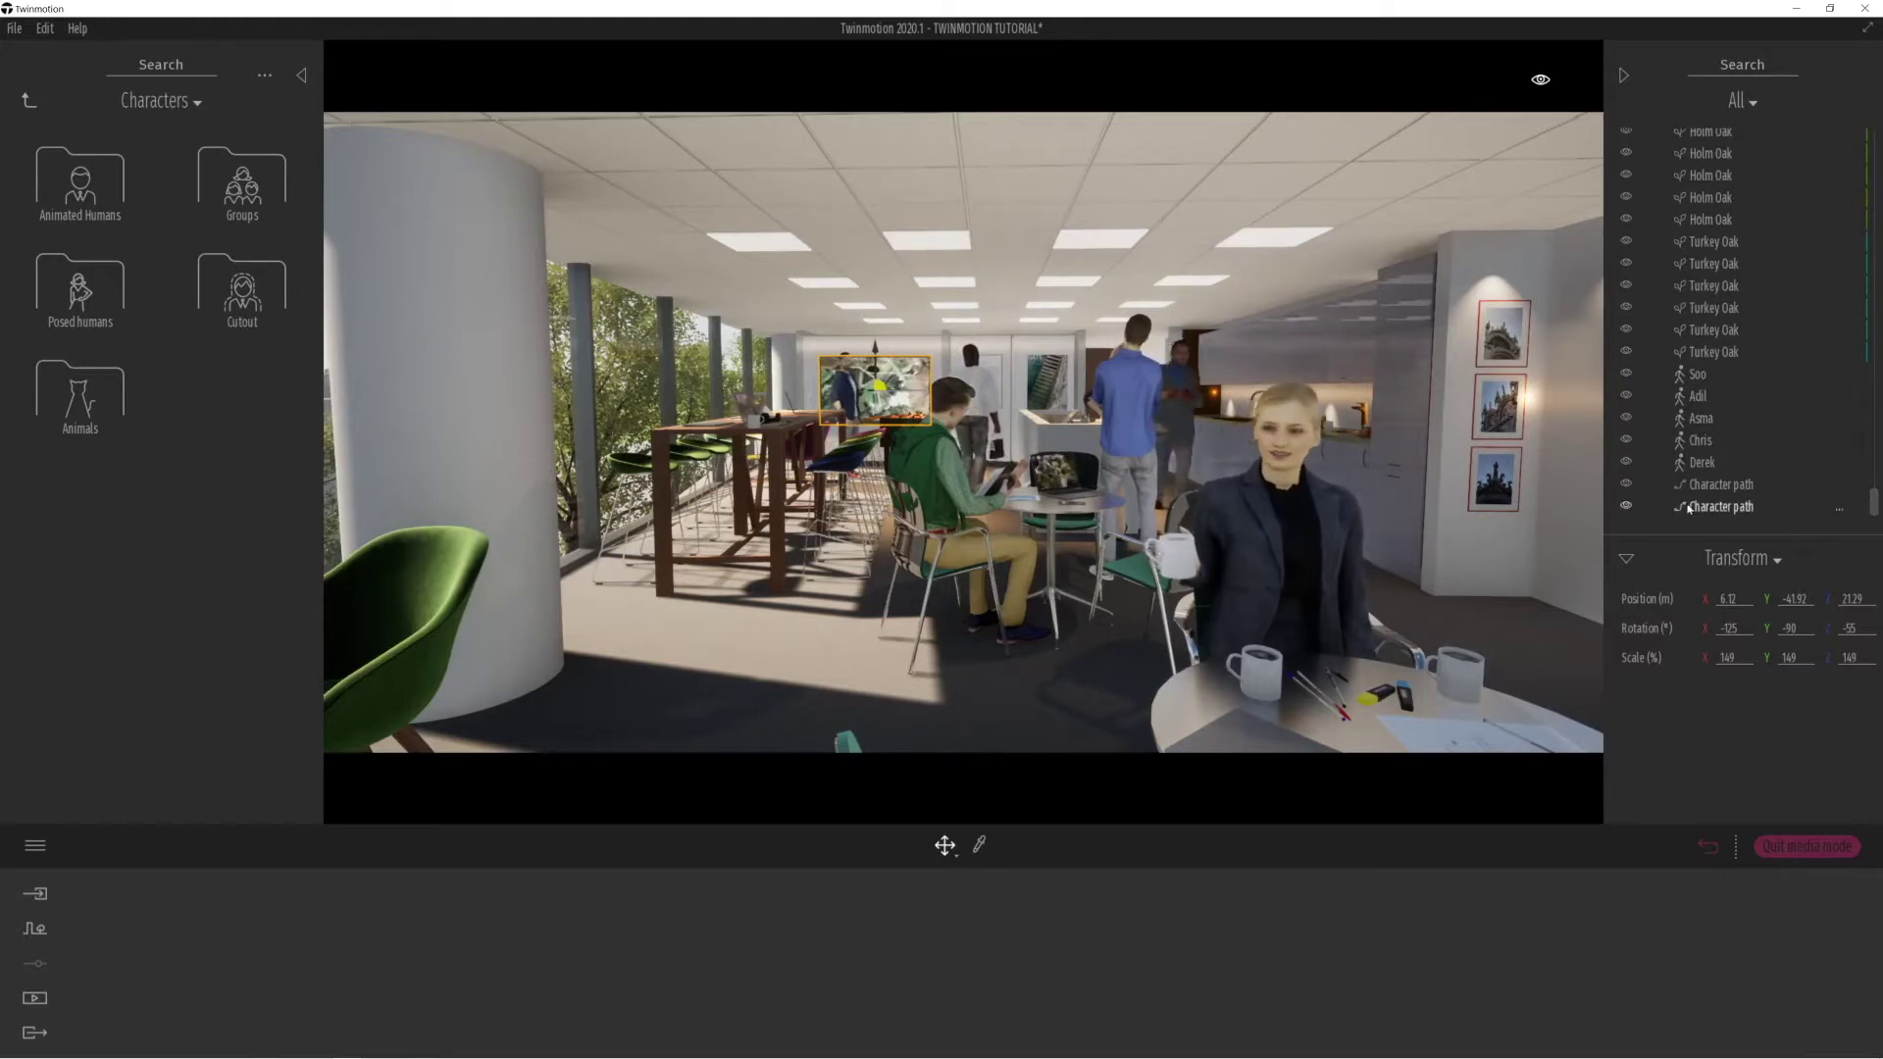
pyautogui.click(1726, 508)
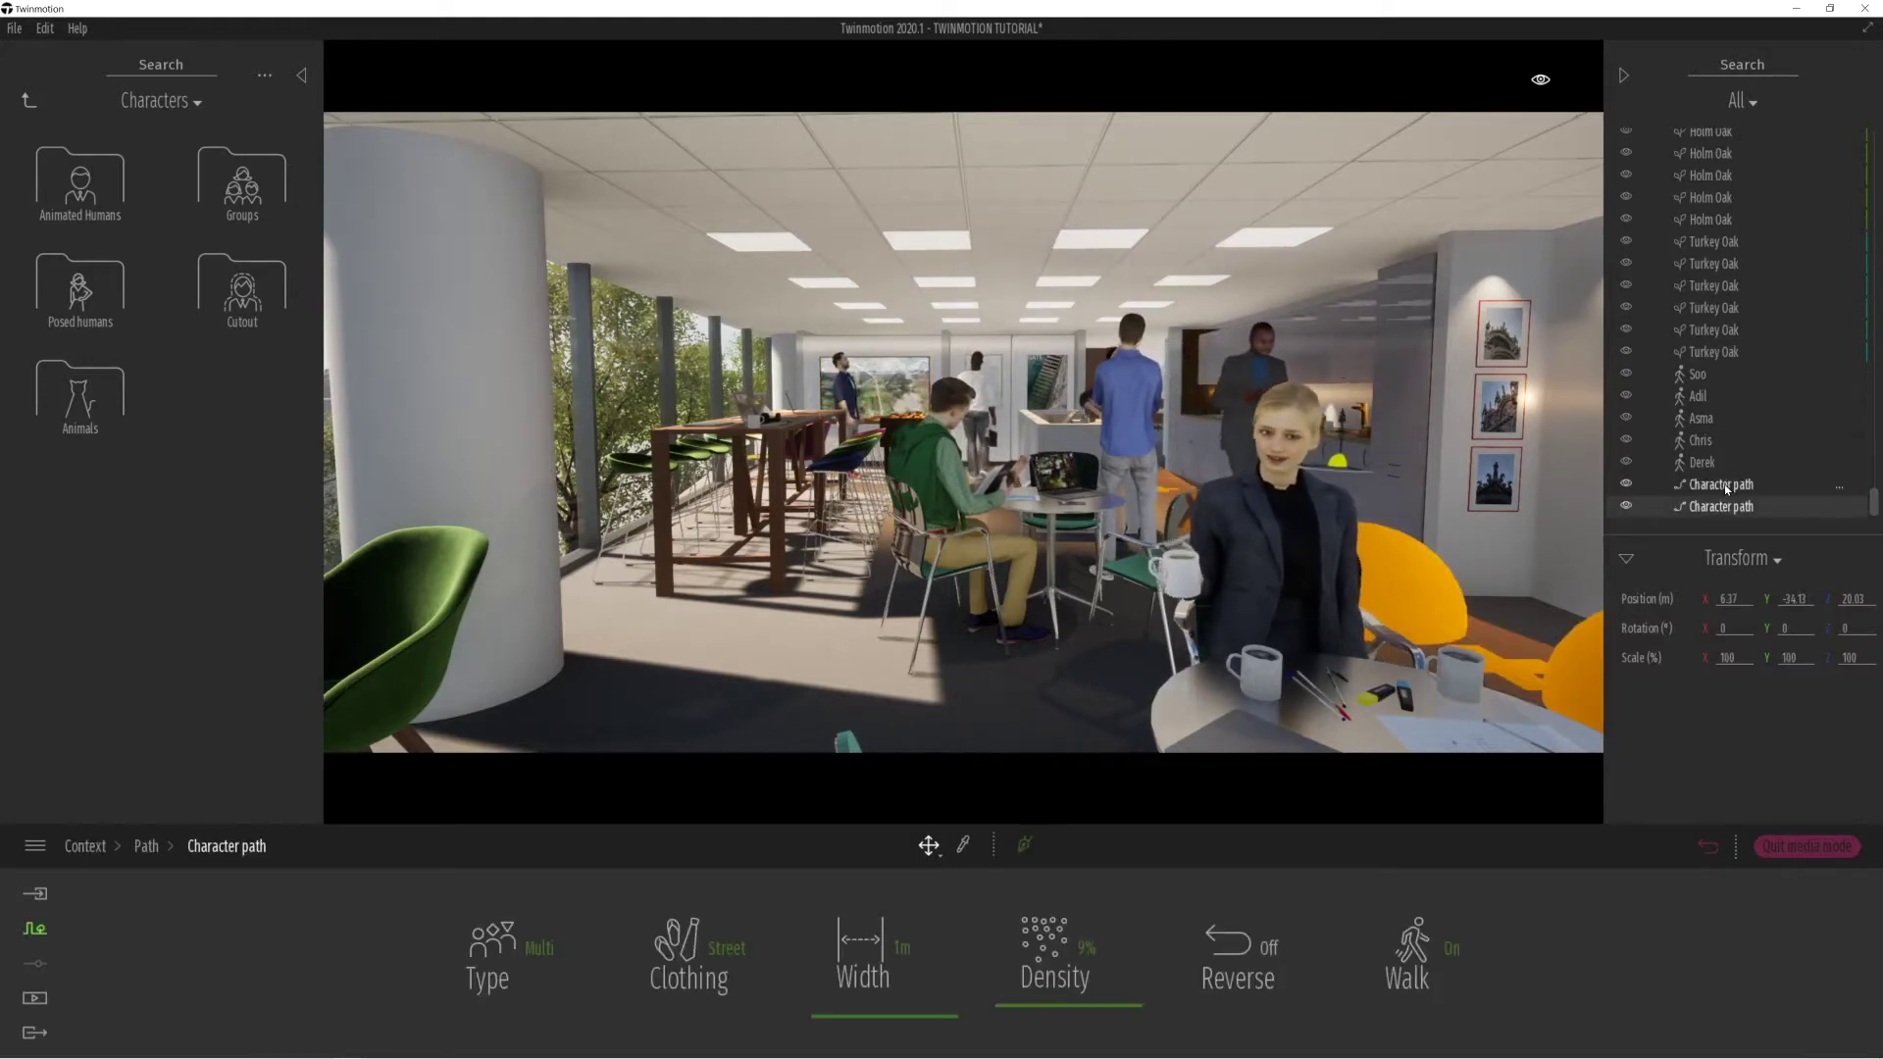
pyautogui.click(1724, 485)
pyautogui.scroll(-3, 733, 645)
pyautogui.moveTo(734, 645); pyautogui.dragTo(1022, 676, button='middle')
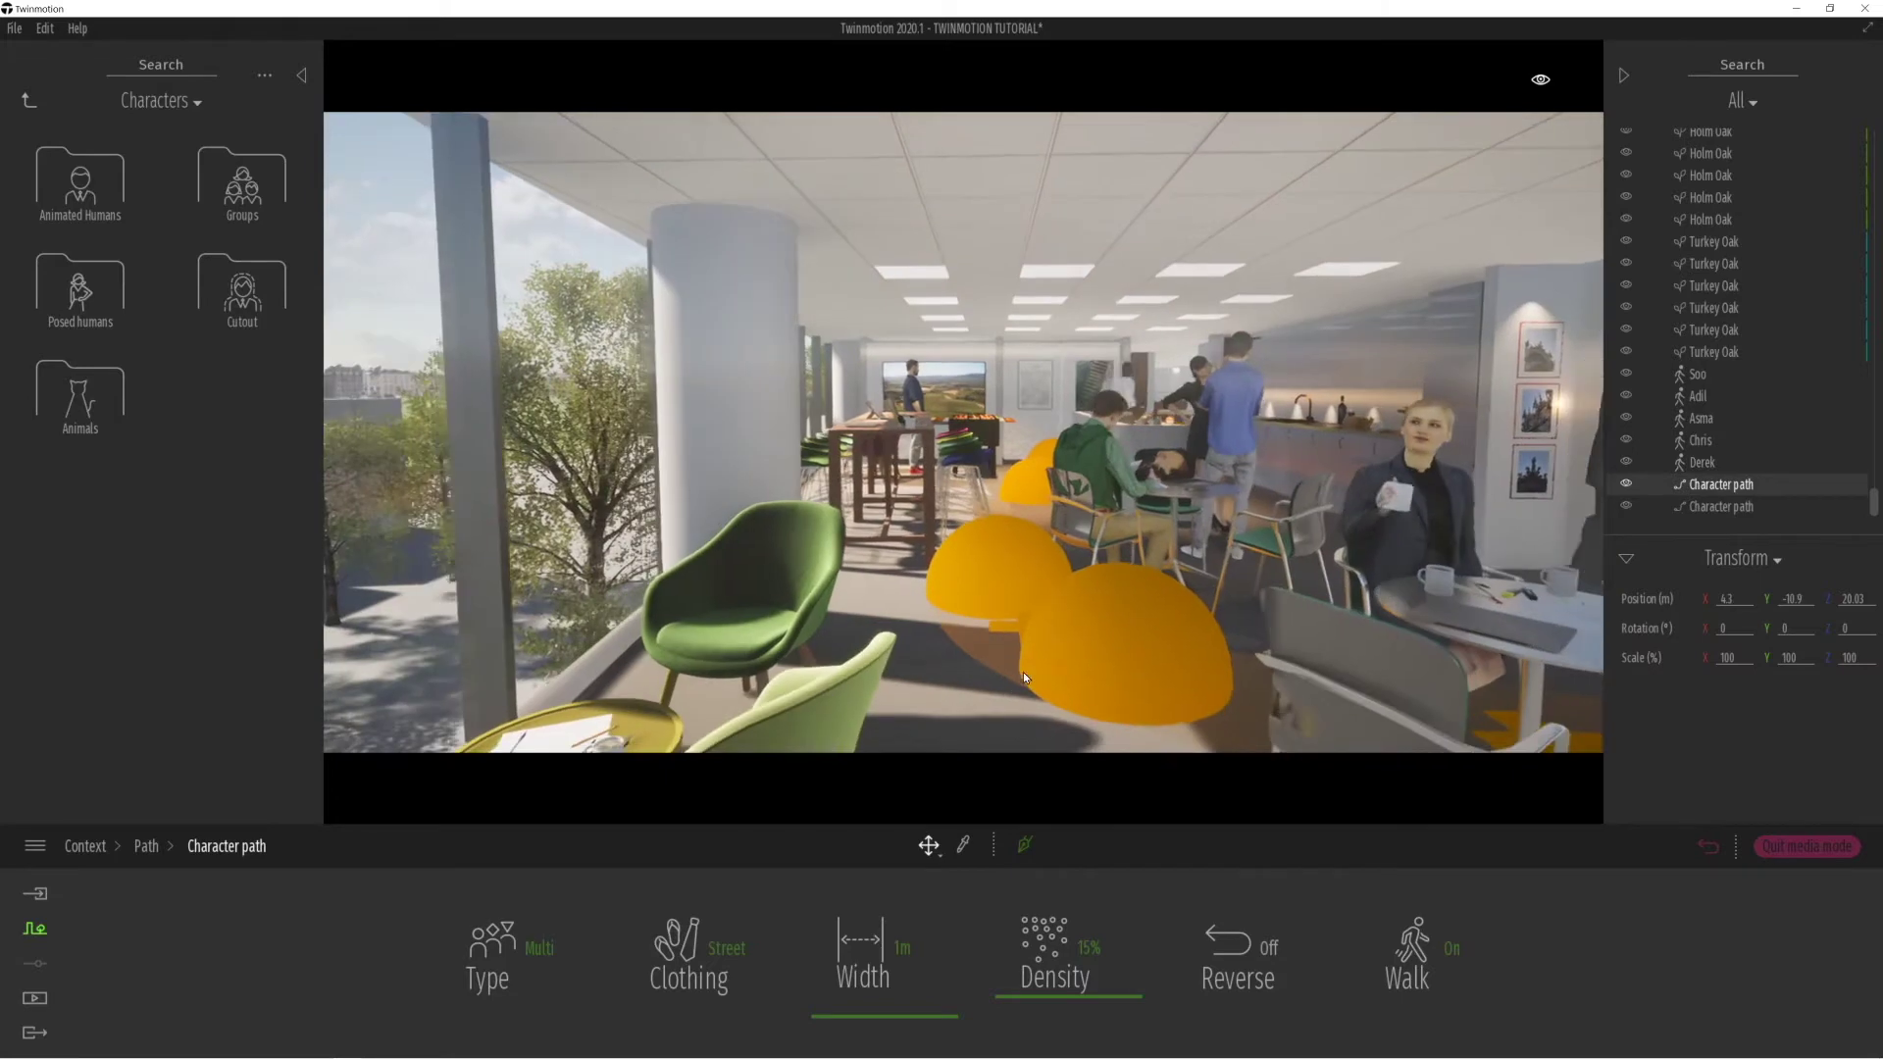
pyautogui.click(1065, 639)
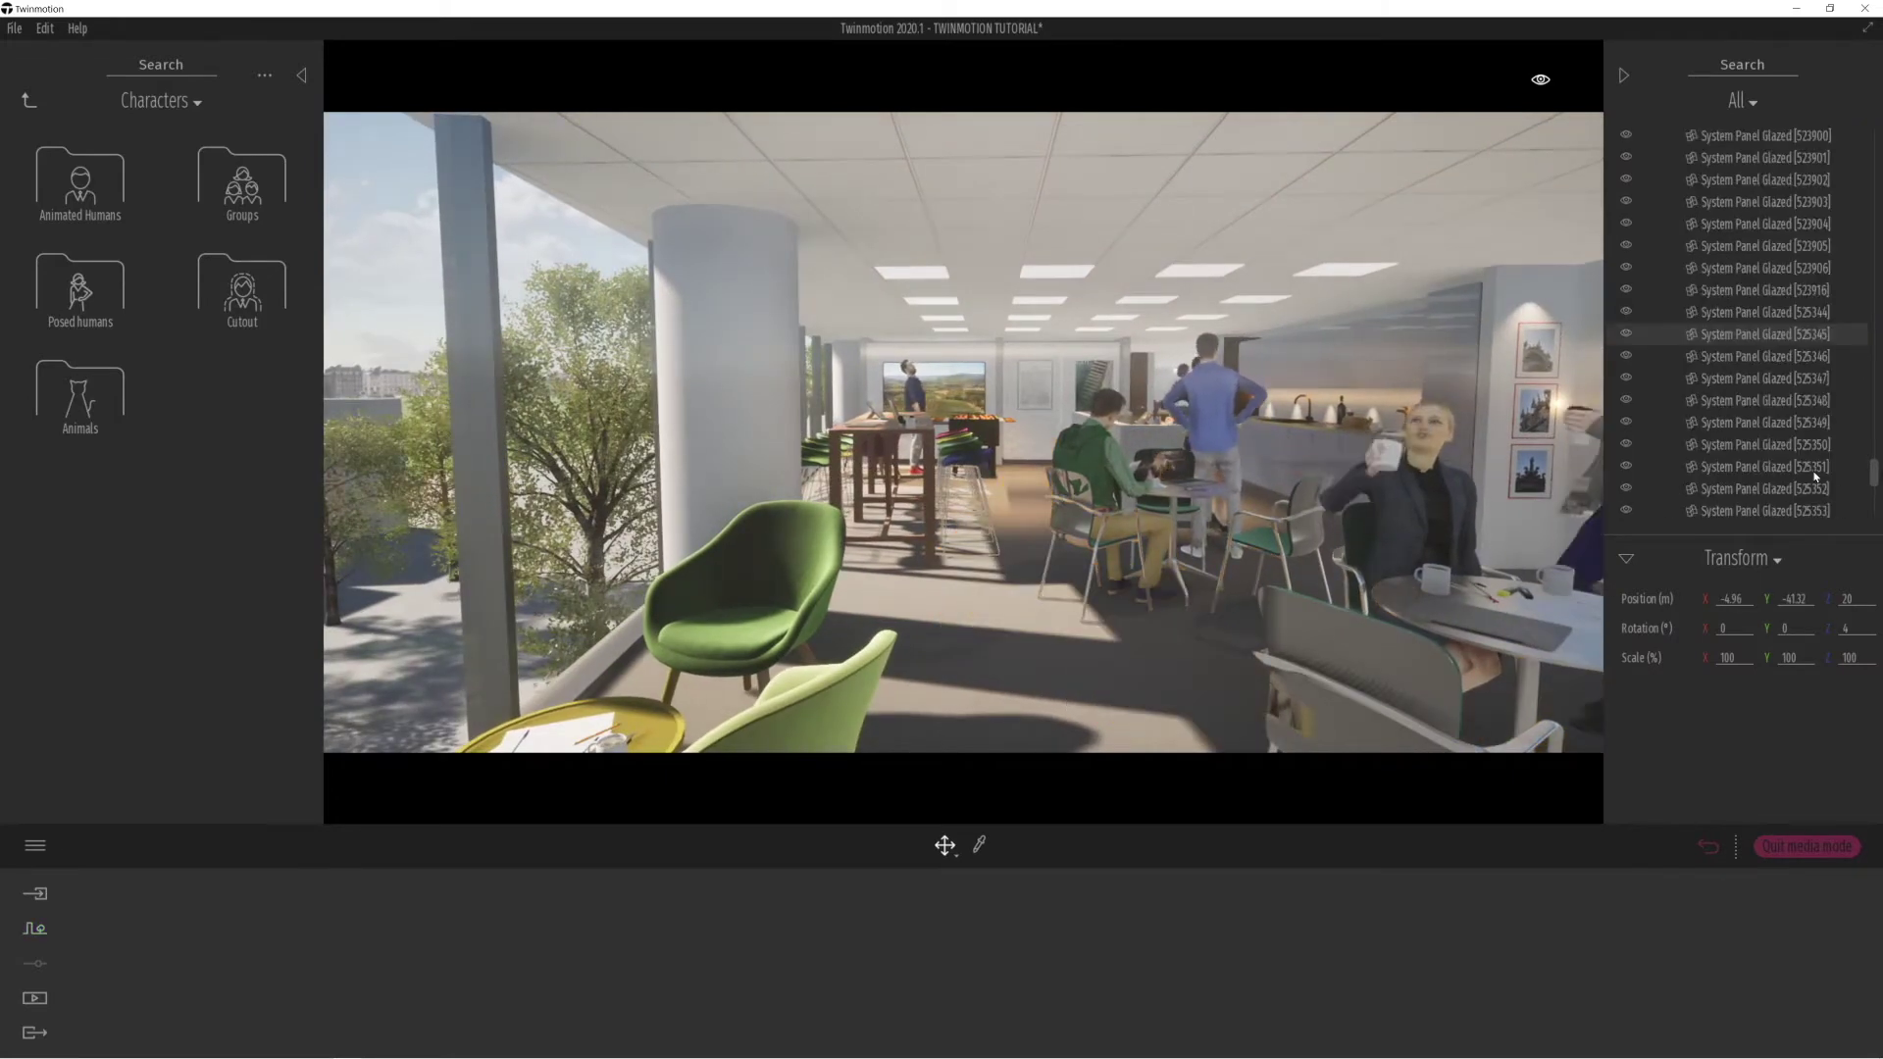
pyautogui.press('w')
pyautogui.moveTo(1874, 471); pyautogui.dragTo(1874, 502)
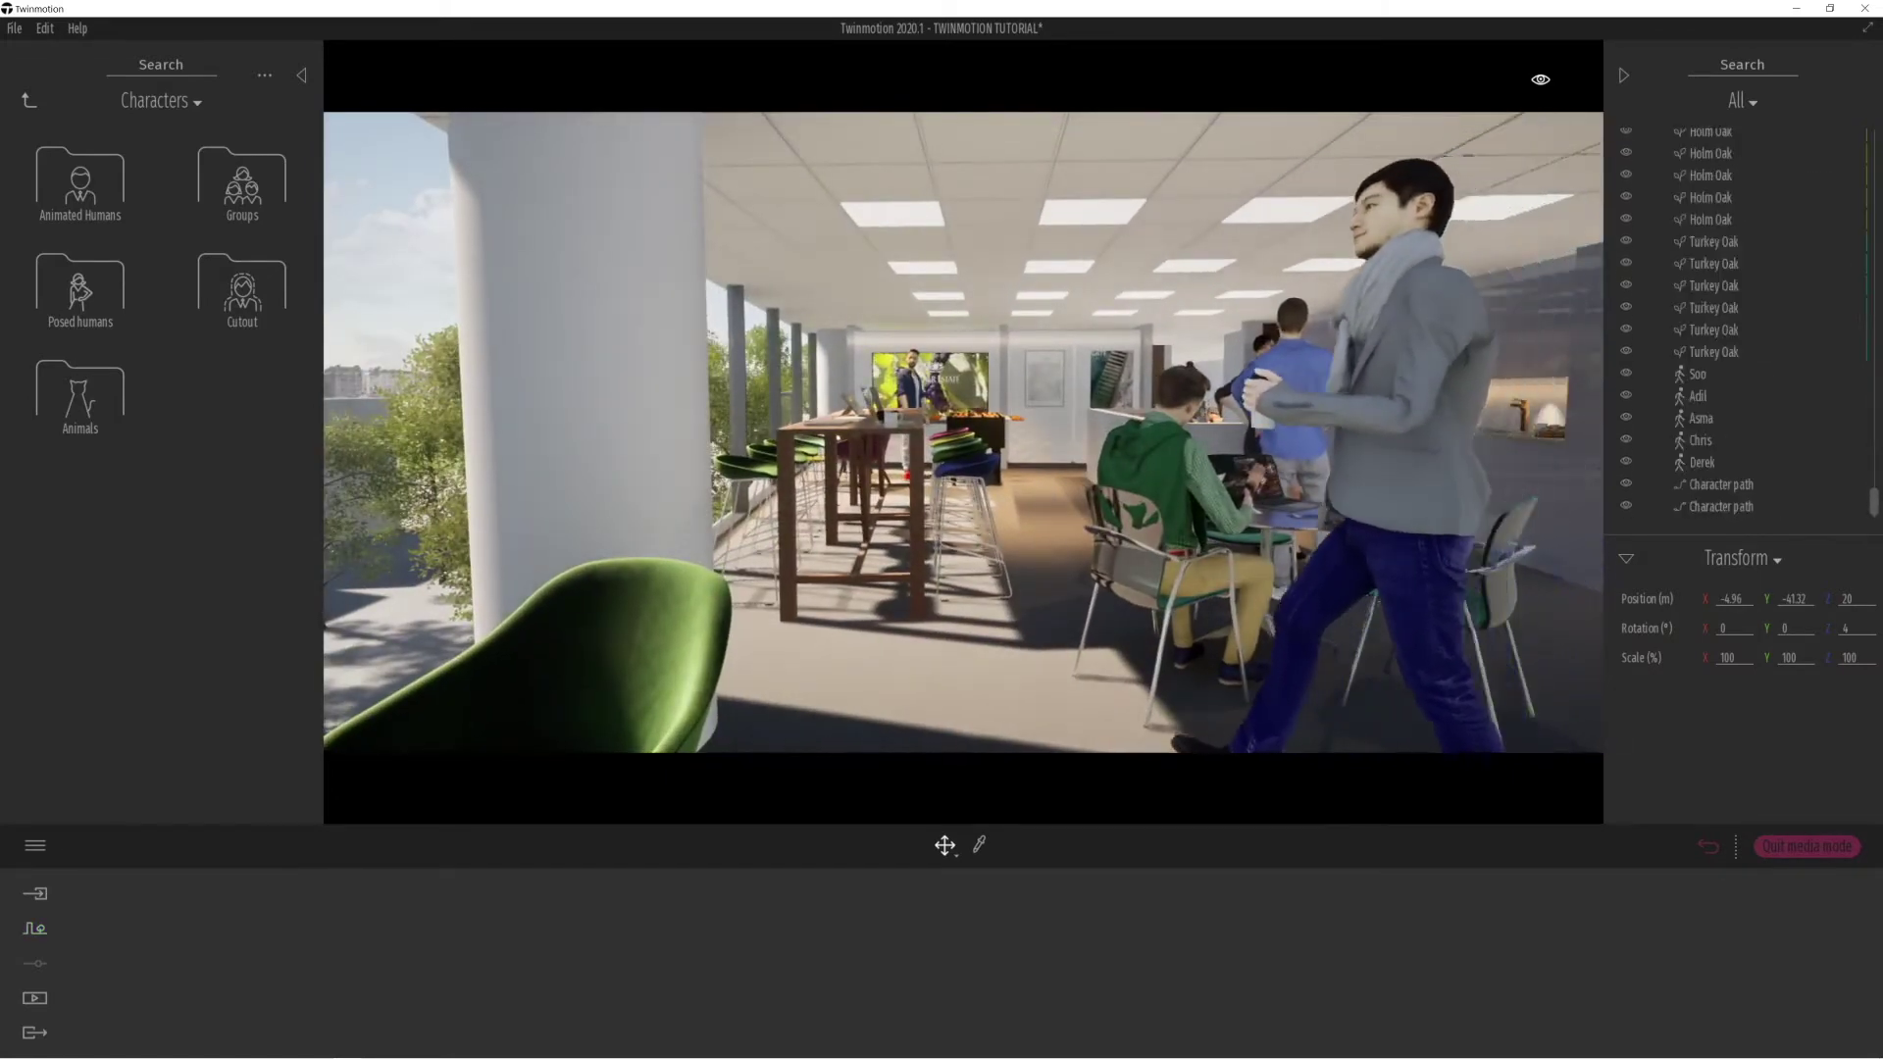
pyautogui.click(1721, 506)
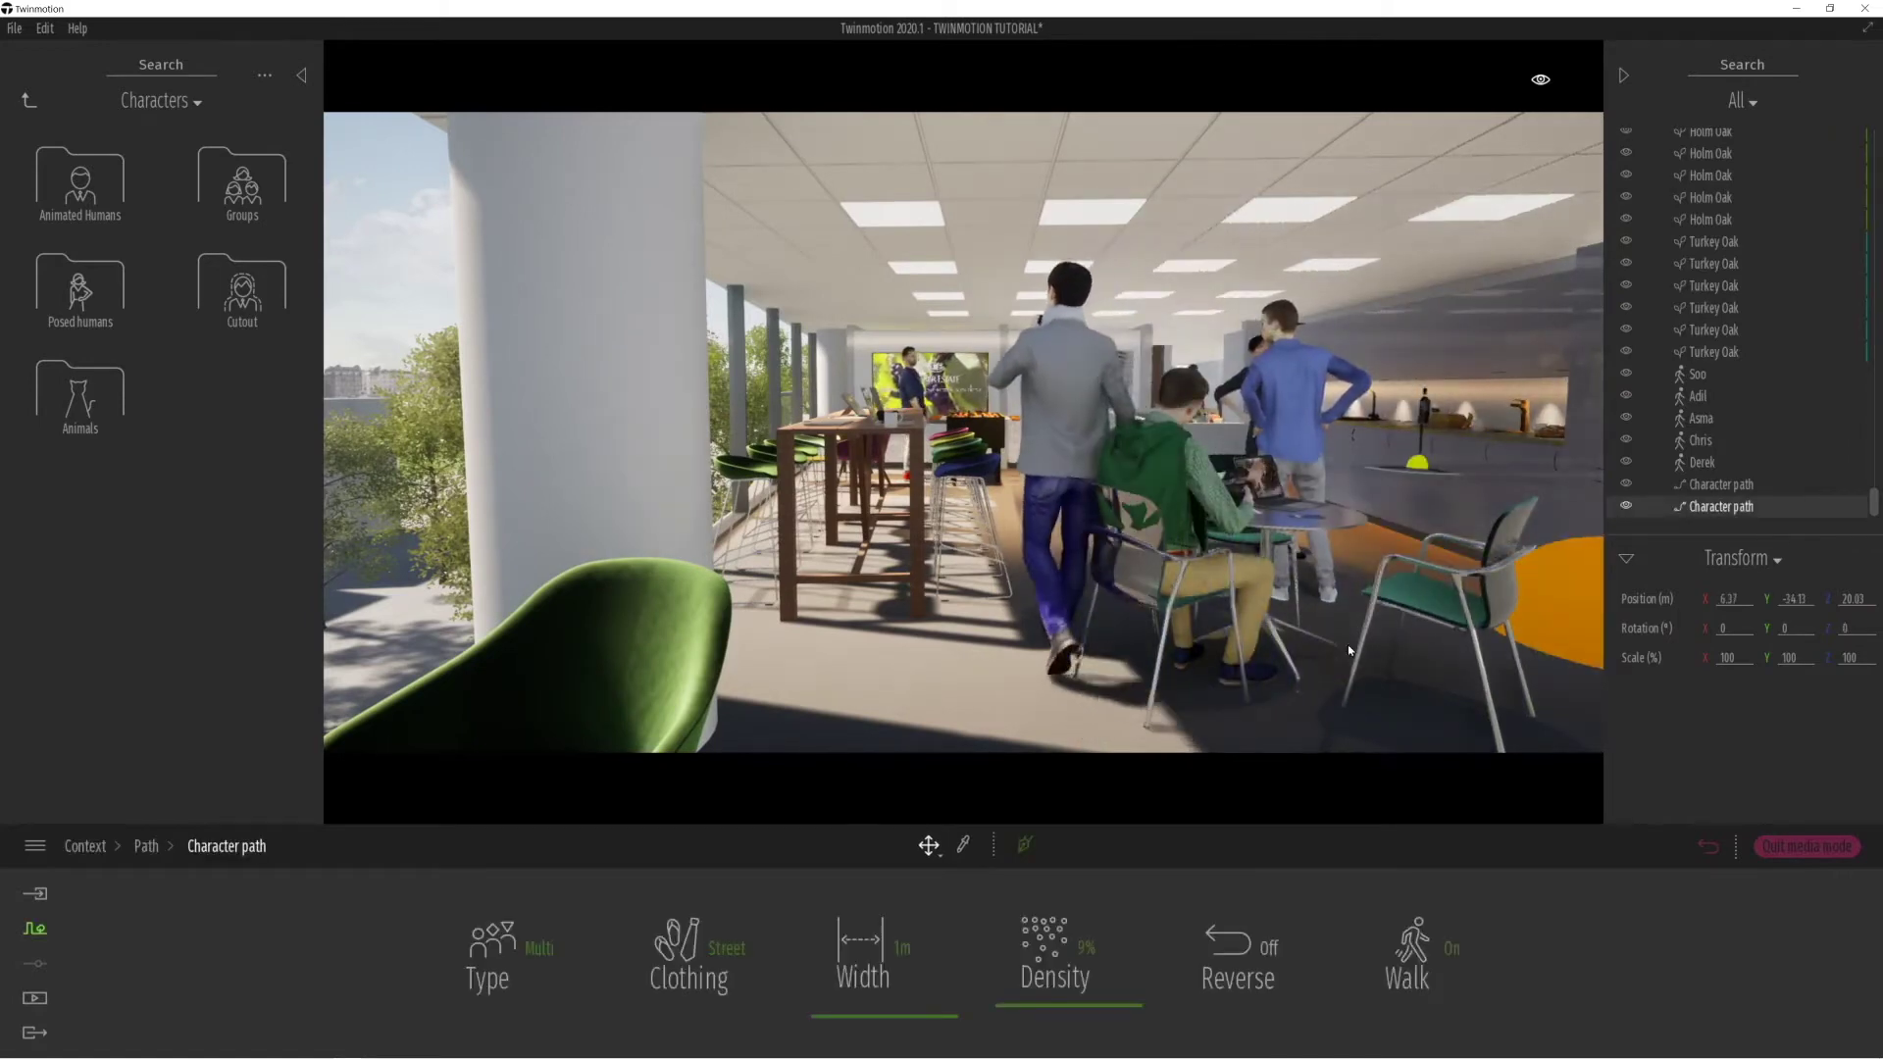
pyautogui.click(1716, 484)
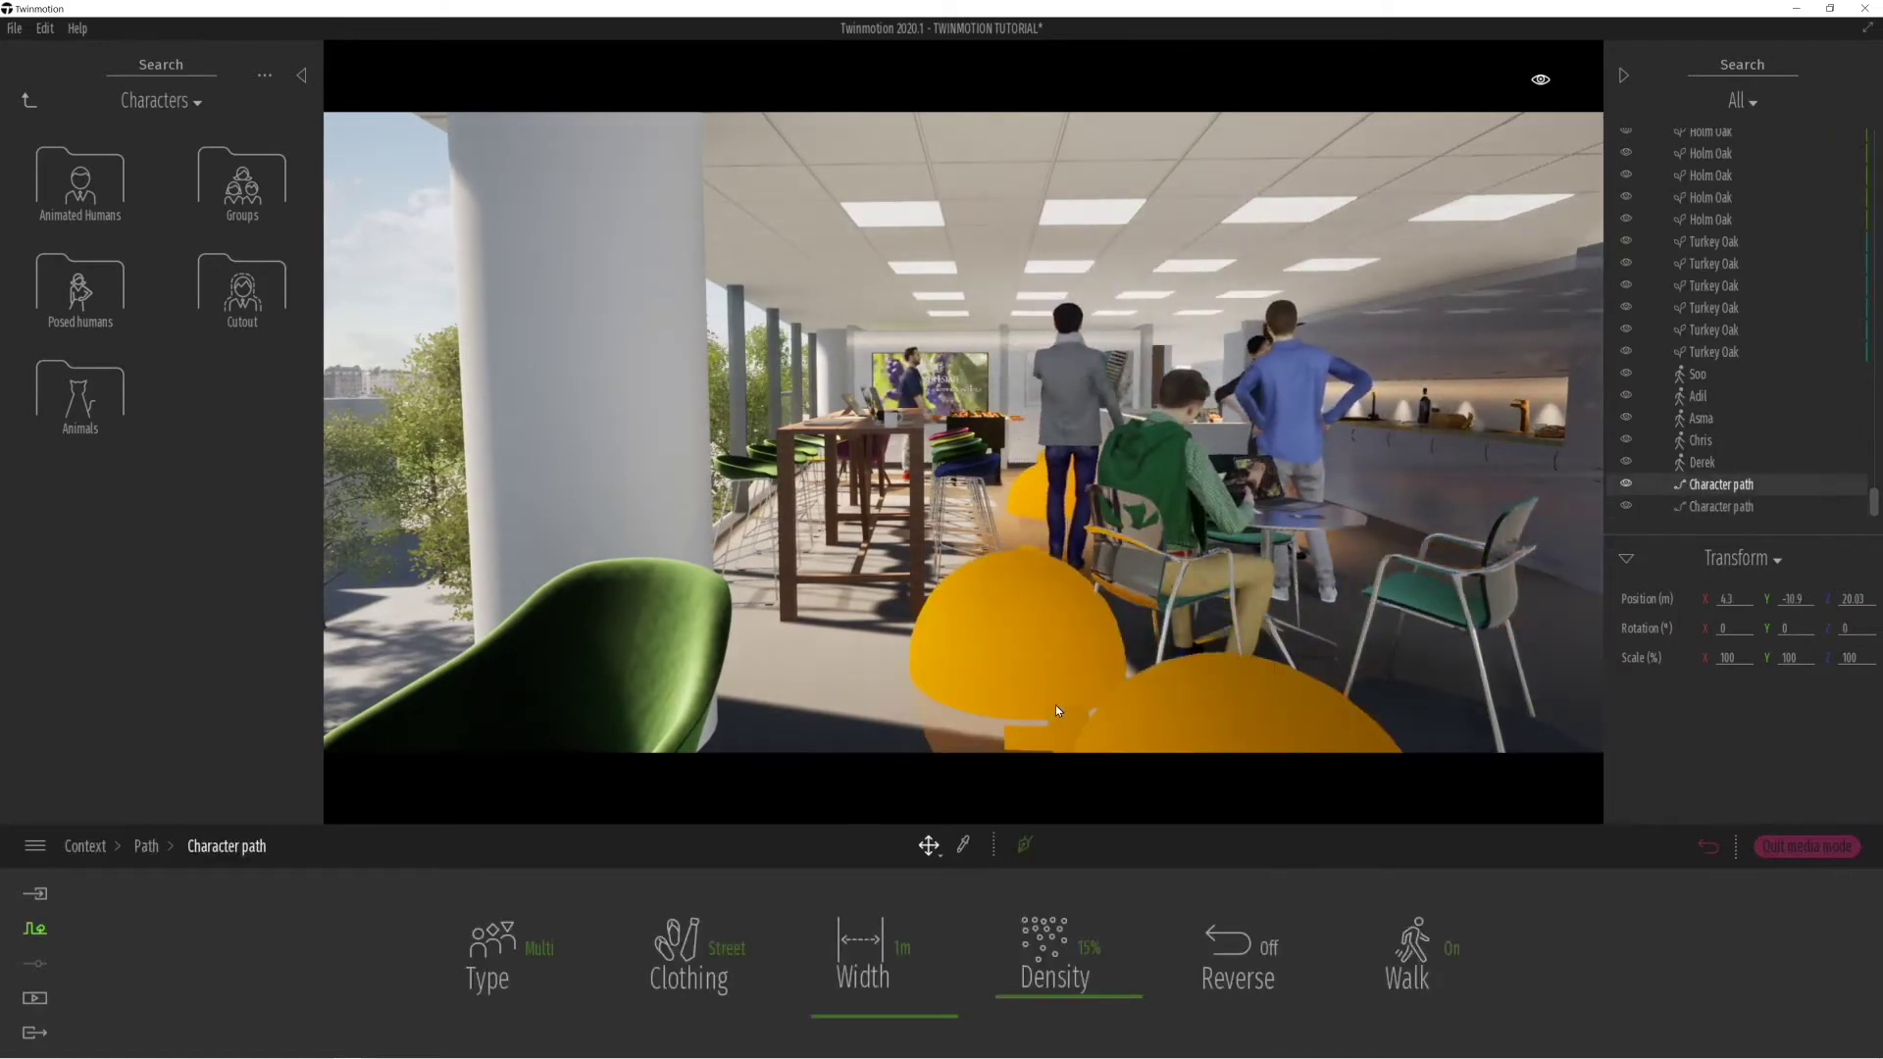
pyautogui.click(1040, 672)
pyautogui.moveTo(985, 665); pyautogui.dragTo(1013, 708)
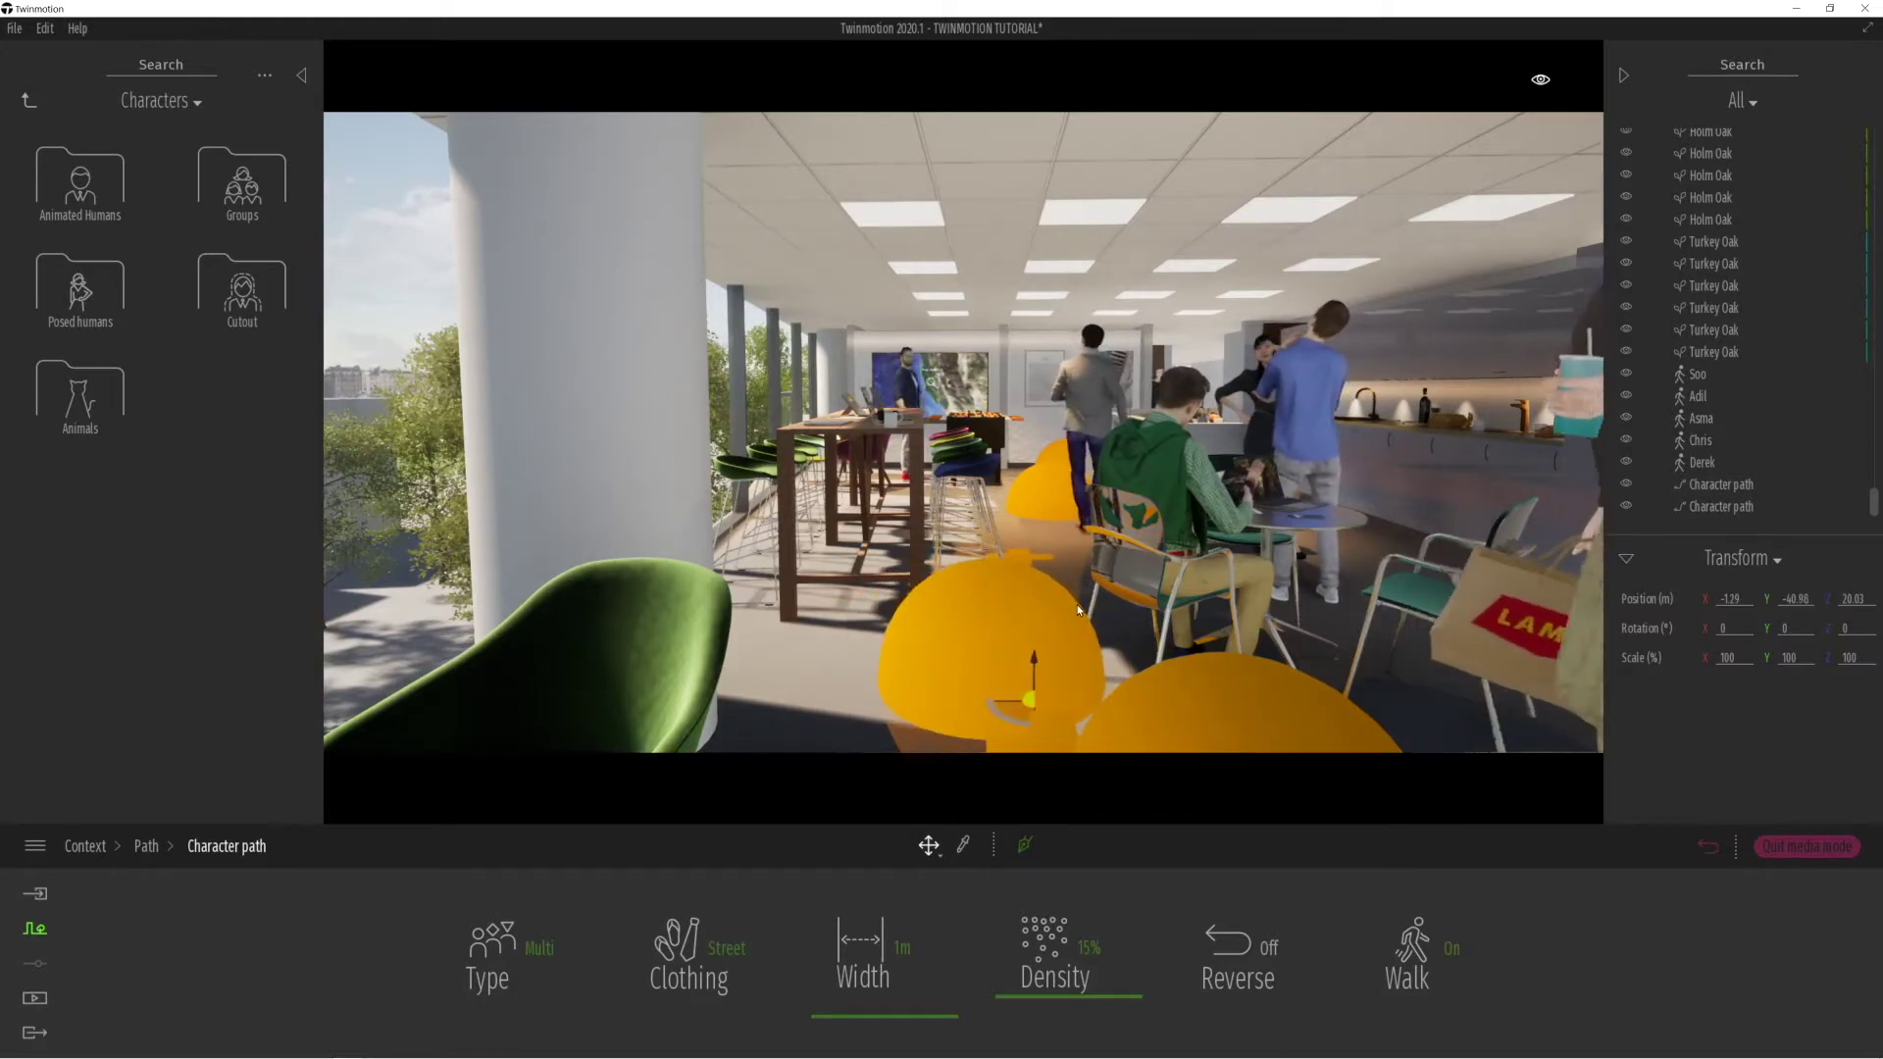
# Remove the chair under the Derek character and move him onto the green chair across the round table, rotated to -96° about Z.
pyautogui.scroll(2, 1033, 578)
pyautogui.moveTo(1034, 579); pyautogui.dragTo(1022, 573, button='right')
pyautogui.click(945, 578)
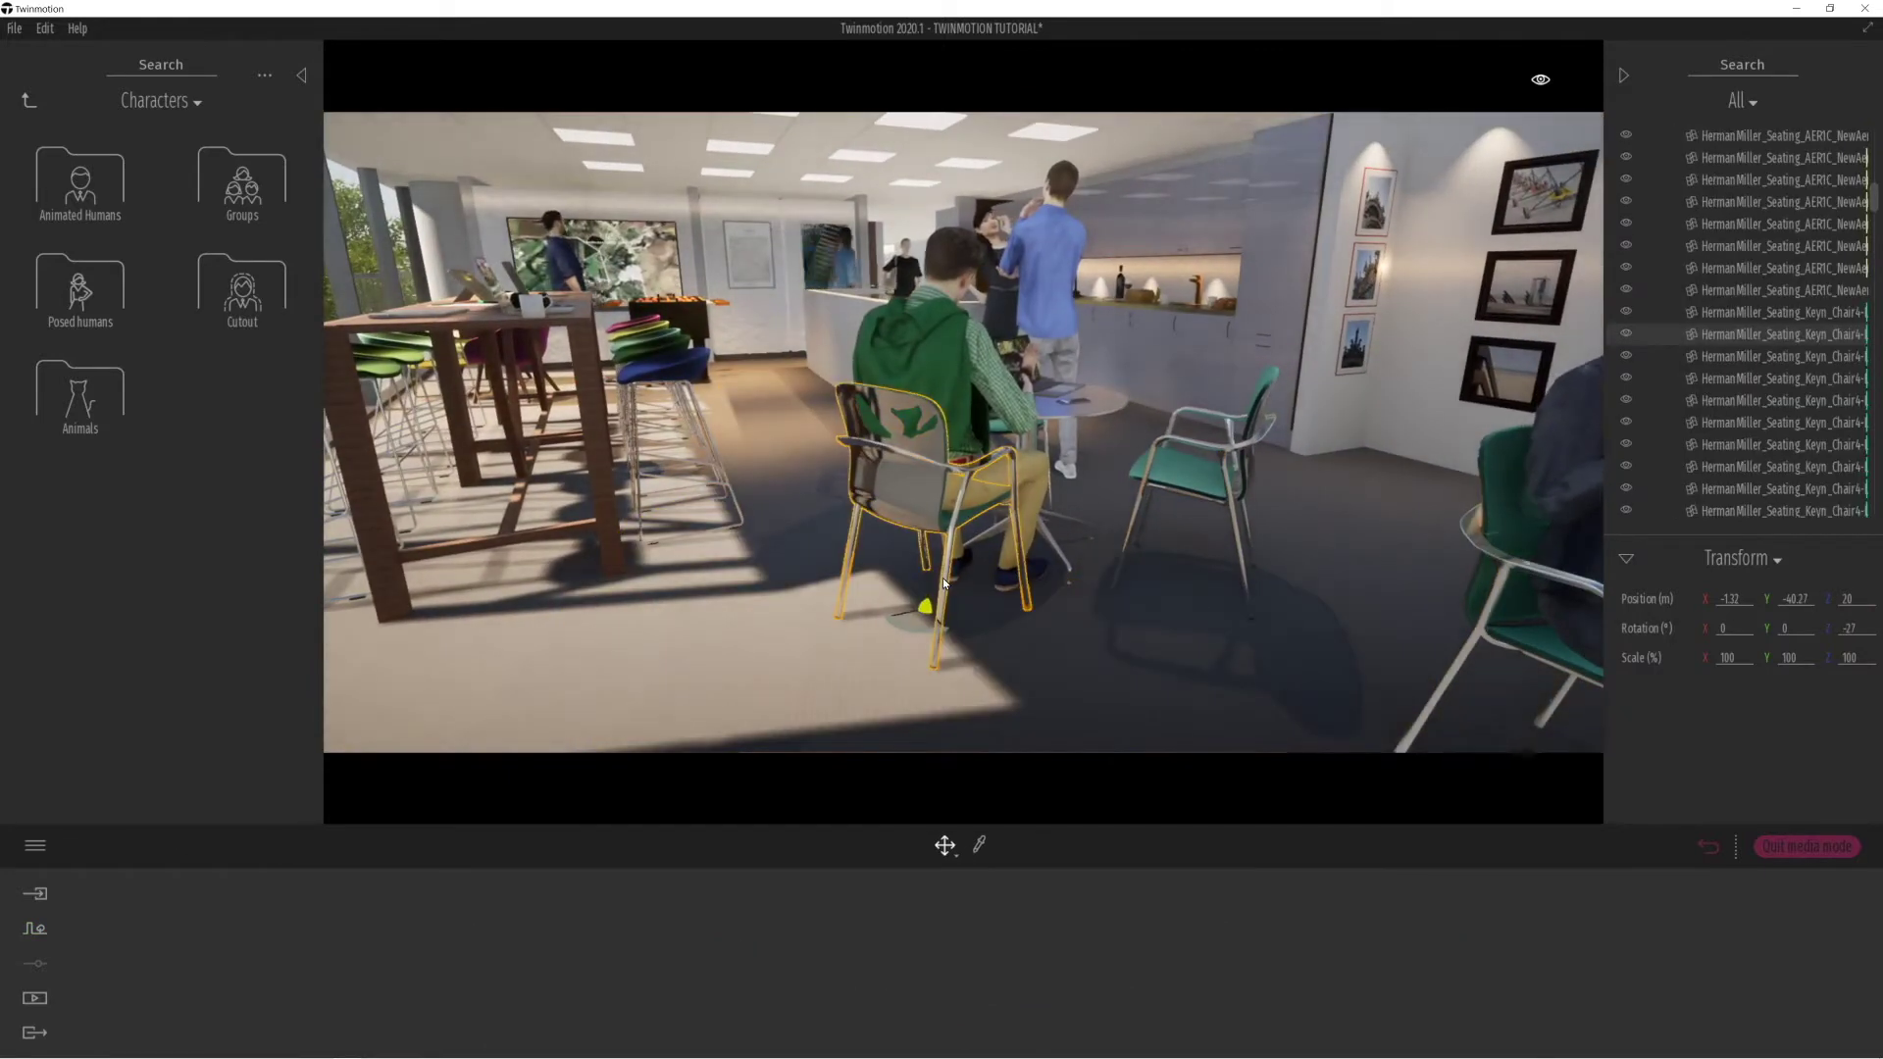
pyautogui.click(953, 479)
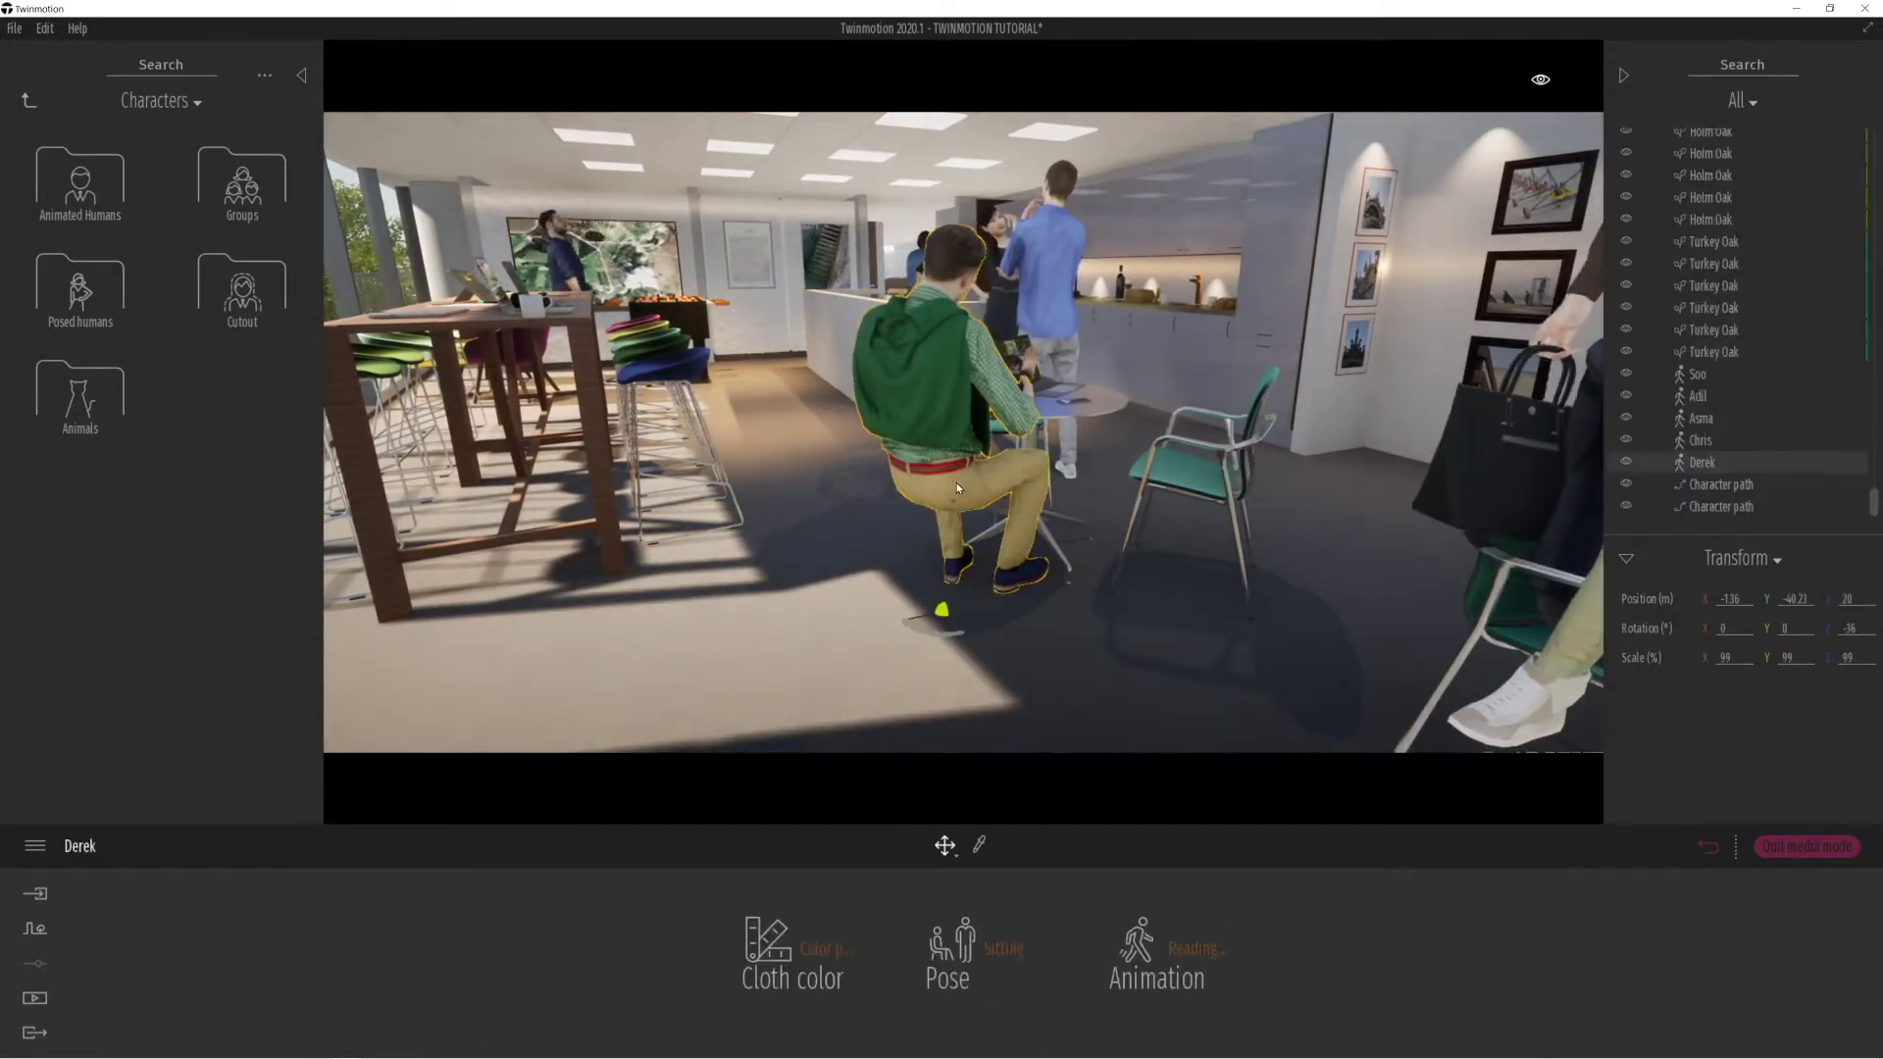
pyautogui.moveTo(932, 625); pyautogui.dragTo(1177, 592)
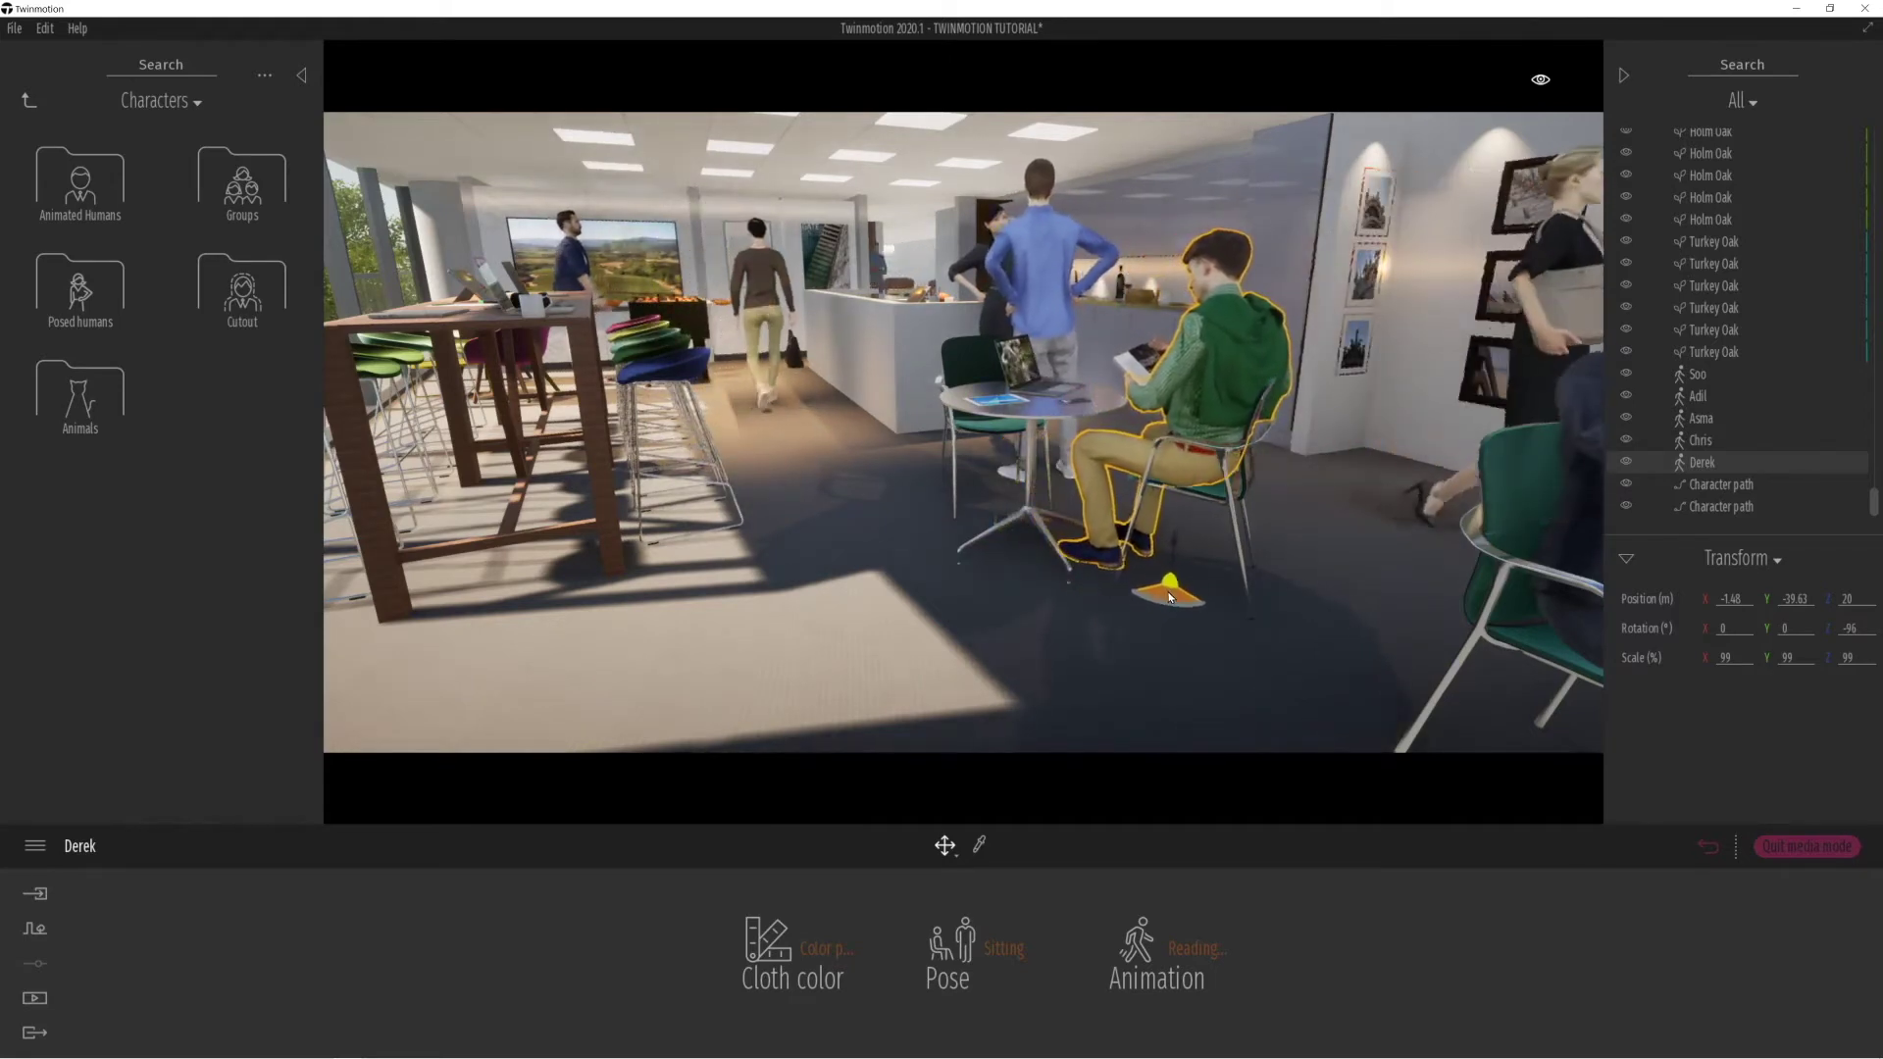
# Shift the first character path's point beside the high table toward the round table, to about X -1.89, Y -40.46.
pyautogui.click(1736, 487)
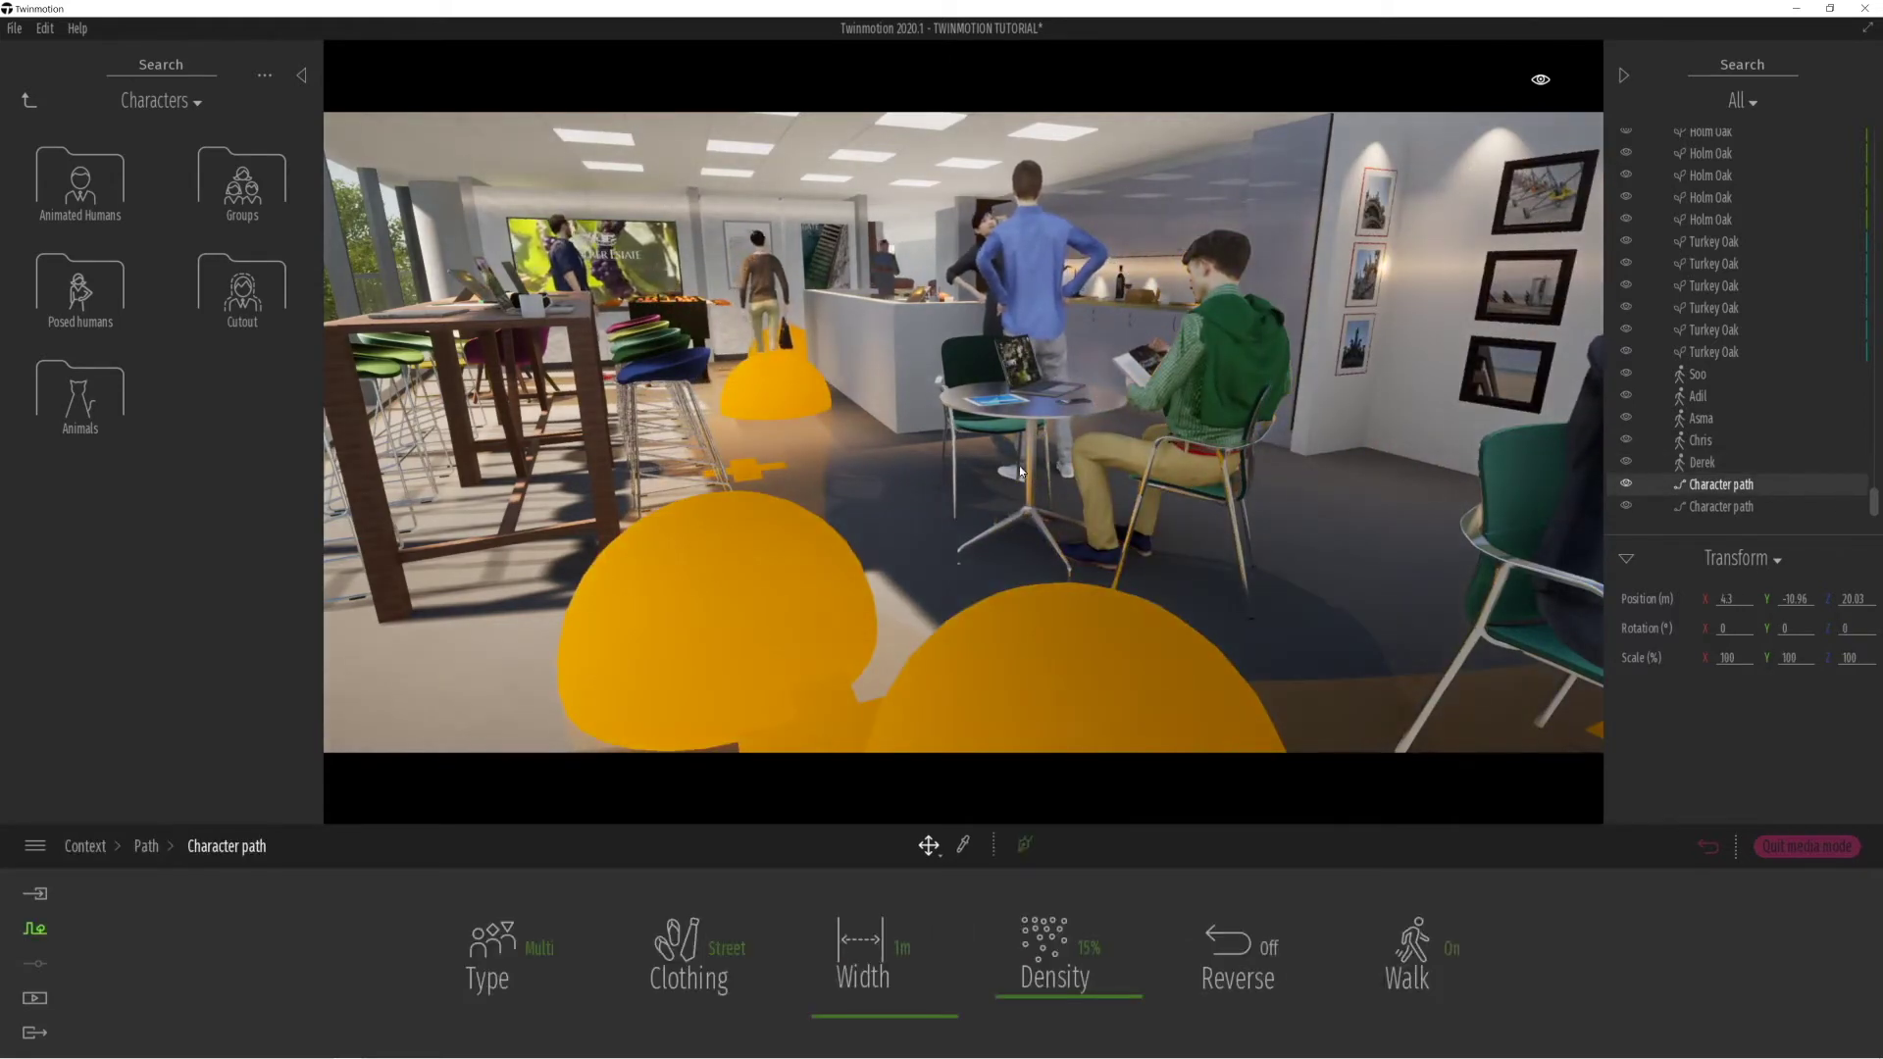
pyautogui.click(782, 592)
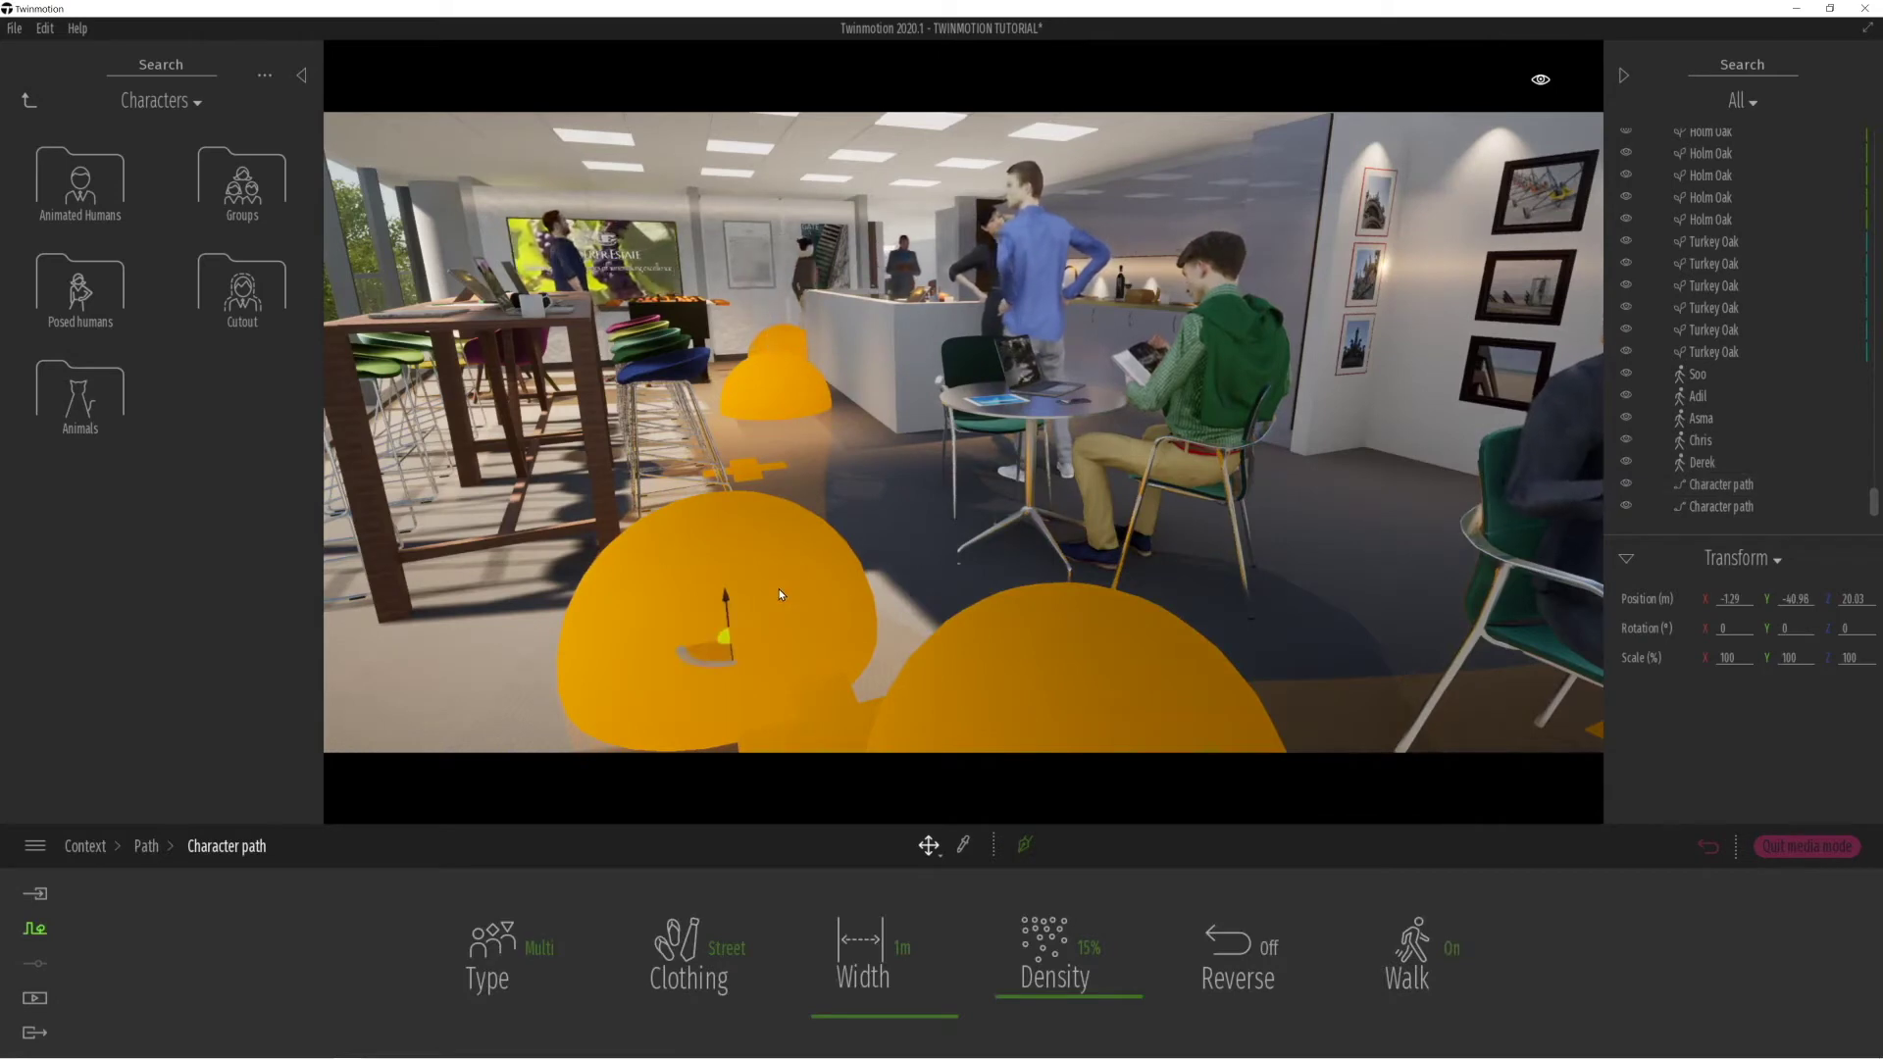
pyautogui.press('Escape')
pyautogui.click(781, 595)
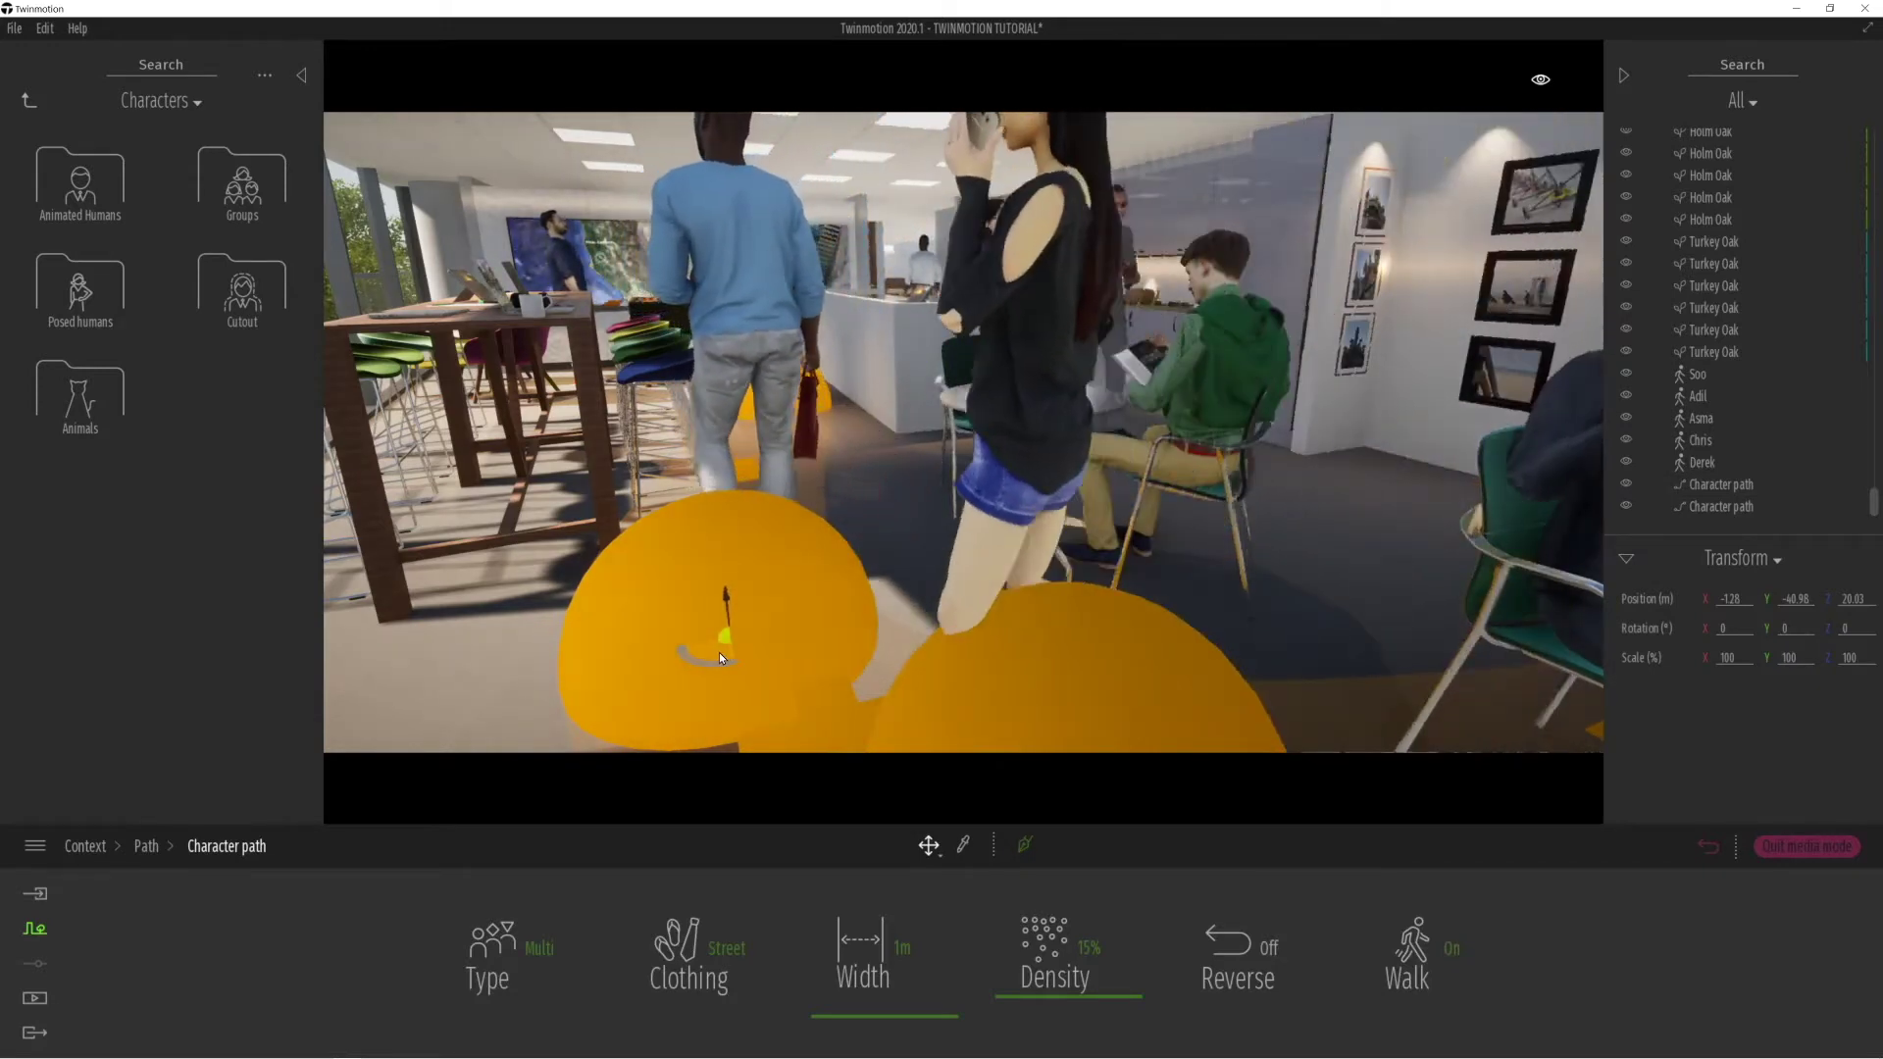
pyautogui.moveTo(719, 661); pyautogui.dragTo(764, 655)
pyautogui.moveTo(806, 651); pyautogui.dragTo(904, 649)
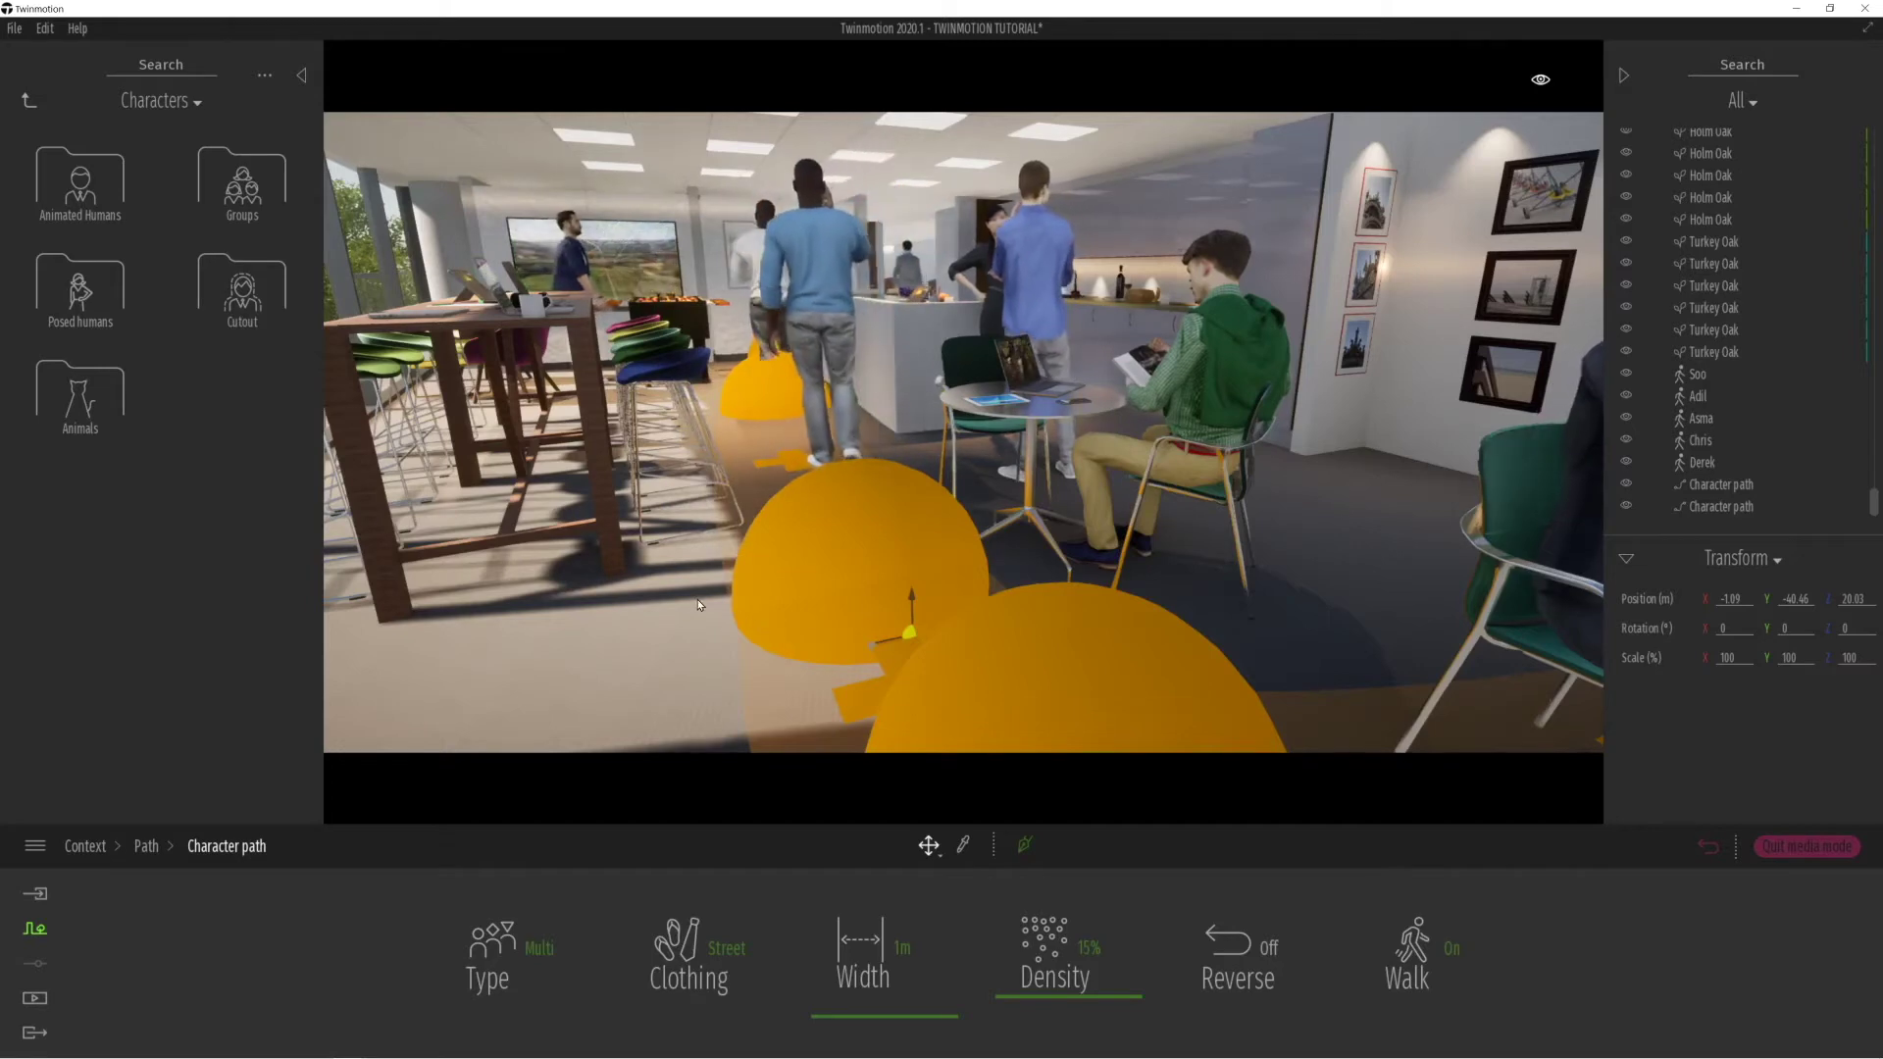
# Delete the first character path running past the high table and seated characters.
pyautogui.scroll(-2, 653, 578)
pyautogui.moveTo(653, 579); pyautogui.dragTo(843, 480, button='right')
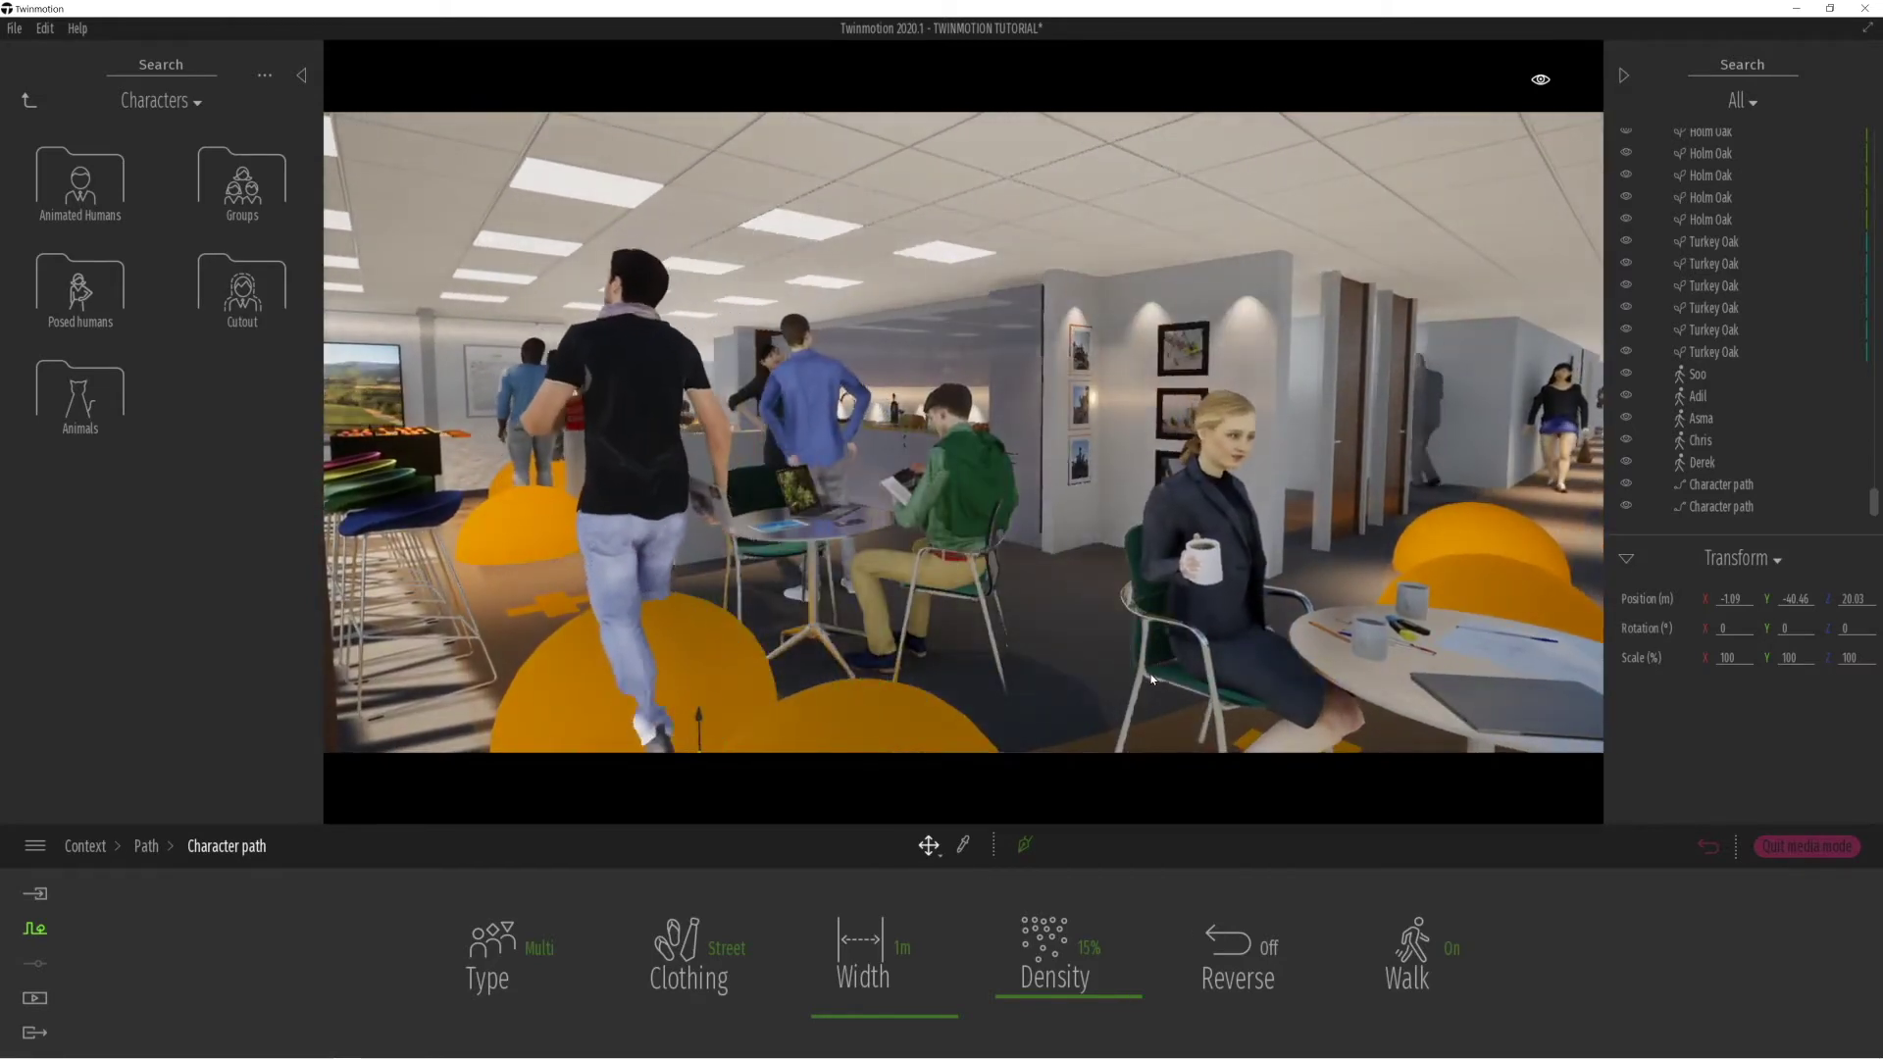
pyautogui.click(1722, 484)
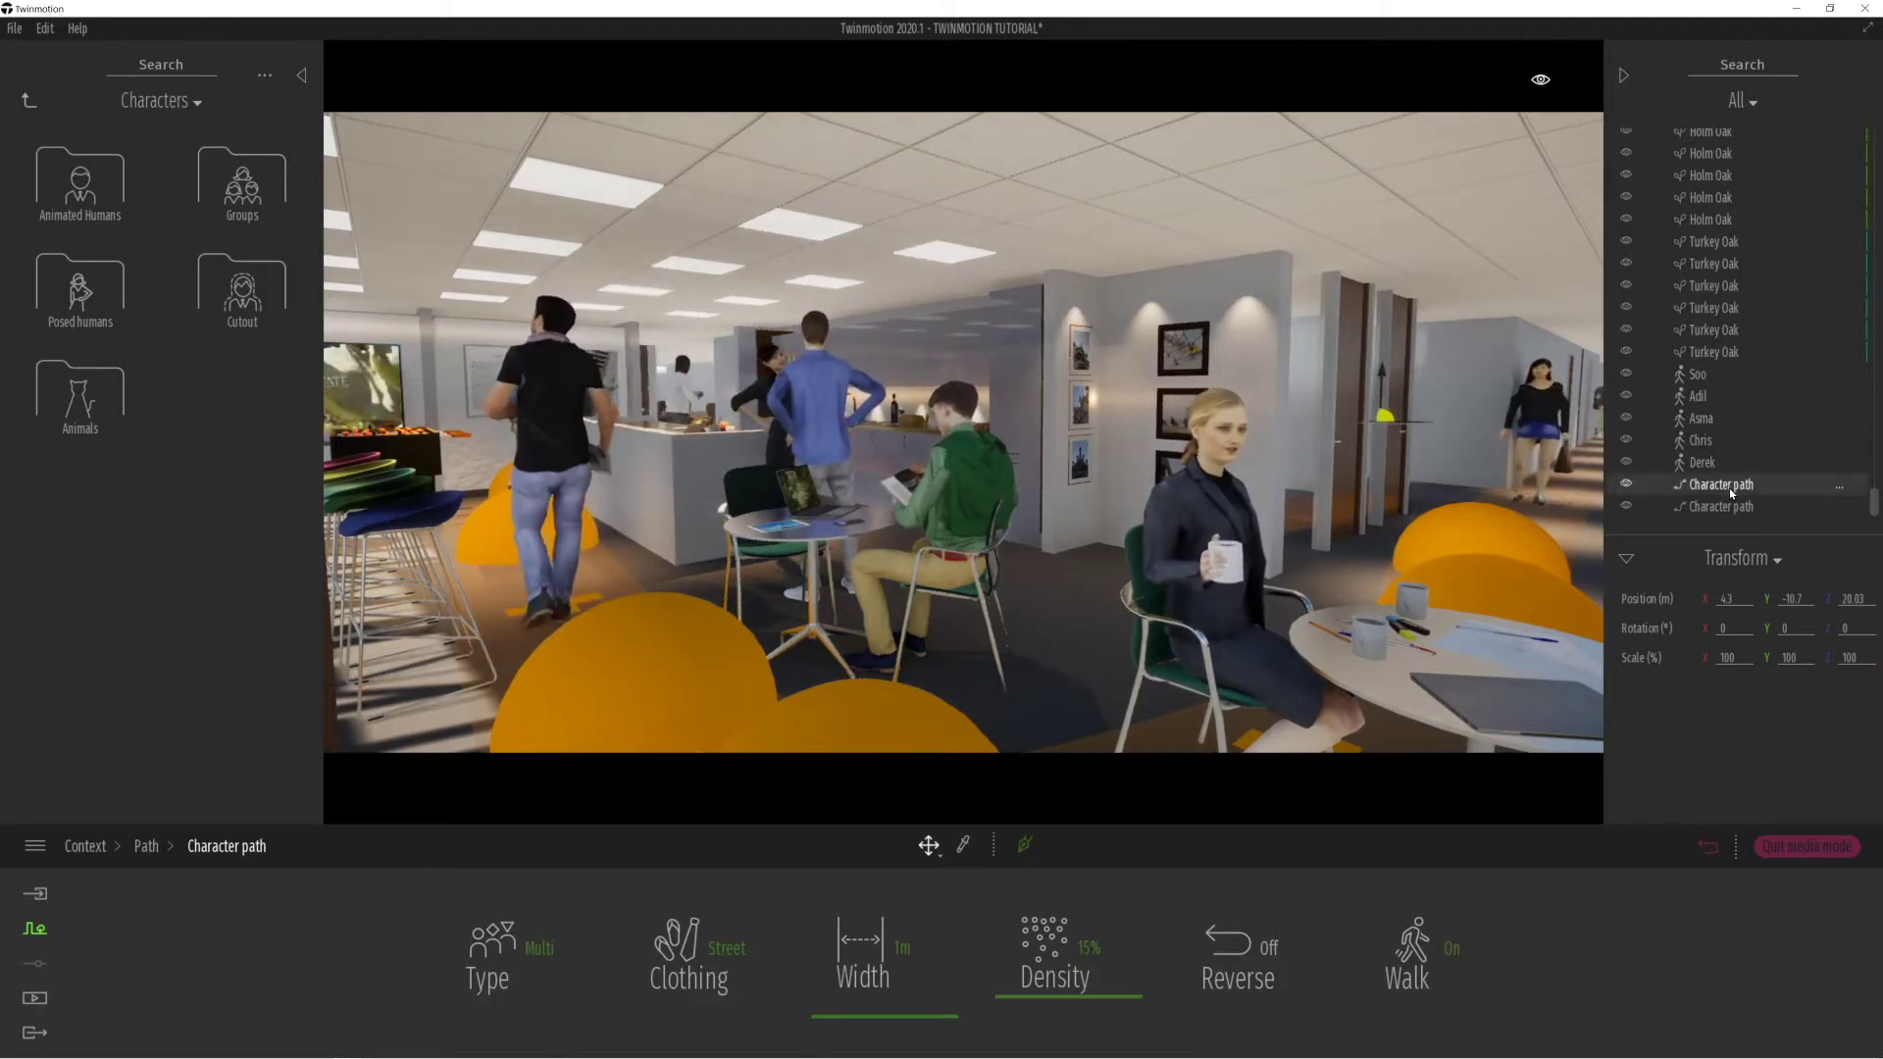
pyautogui.press('Delete')
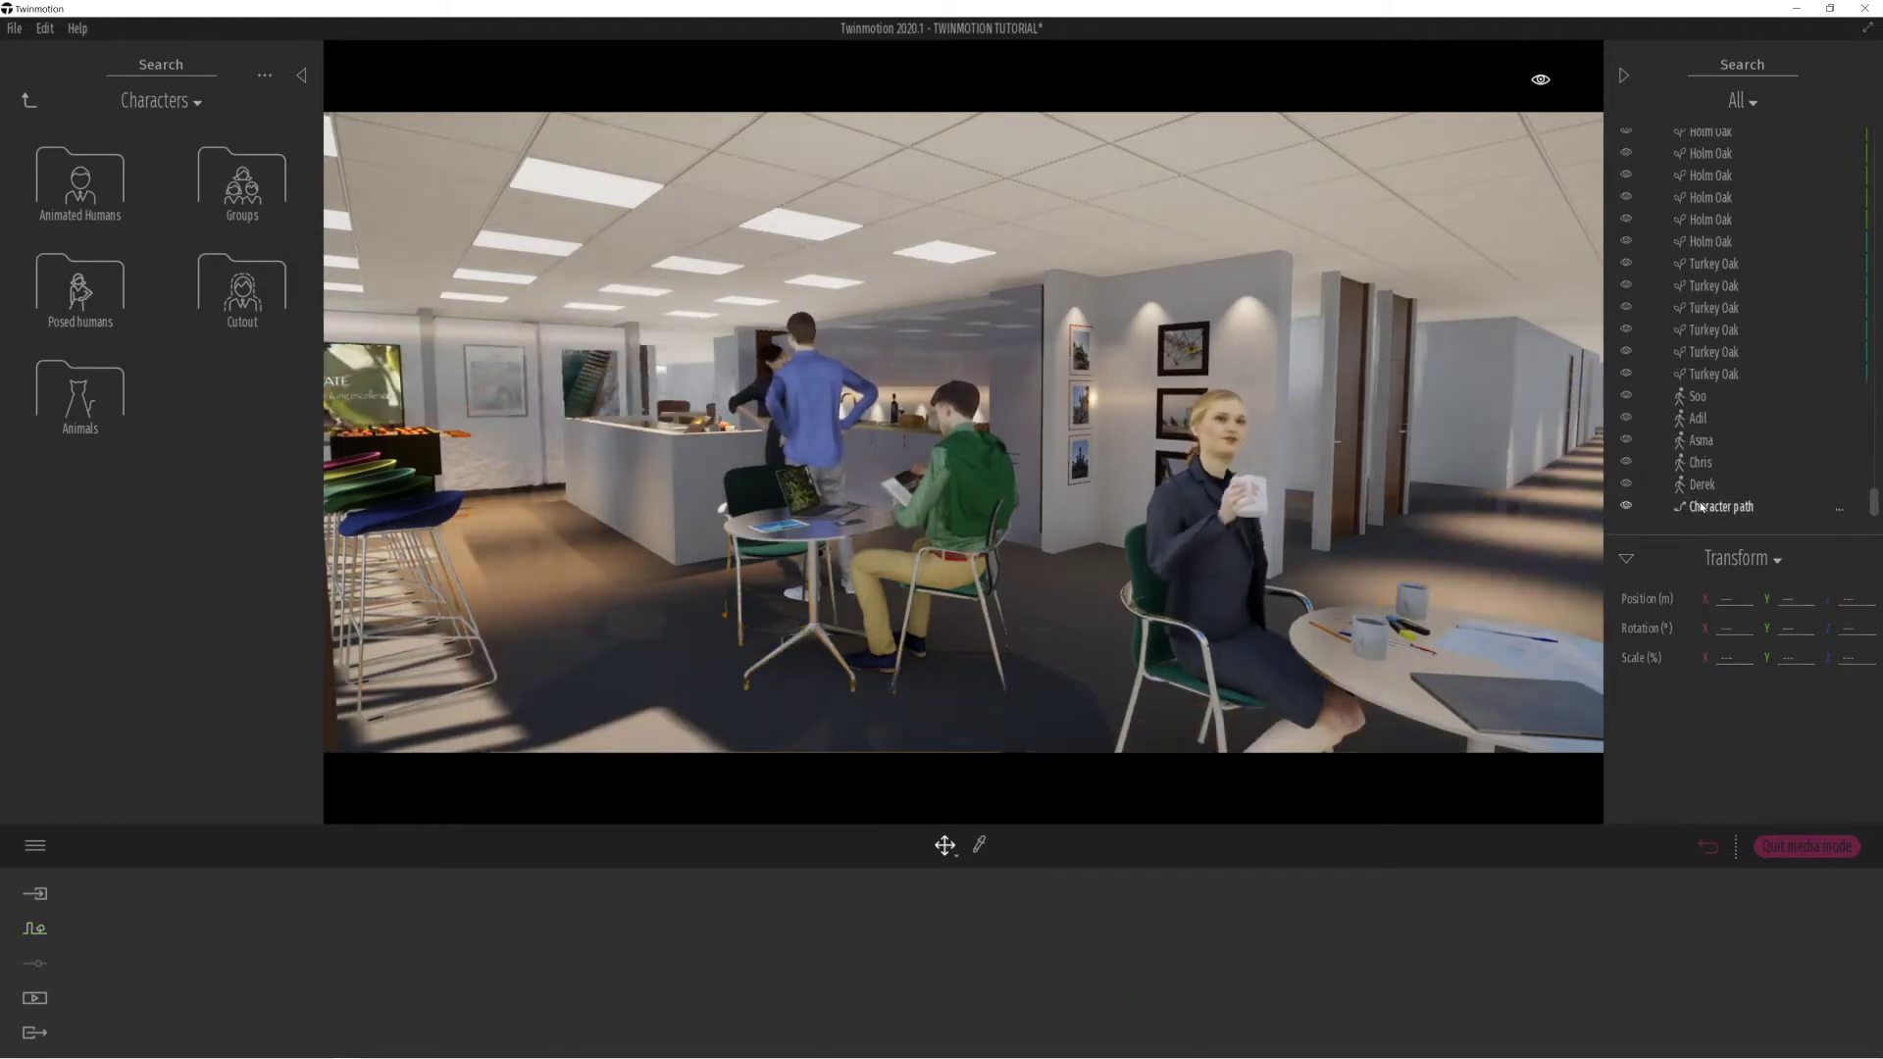
# Look around the seating area and recall the saved images one after another to review their compositions.
pyautogui.moveTo(853, 569); pyautogui.dragTo(1180, 618, button='right')
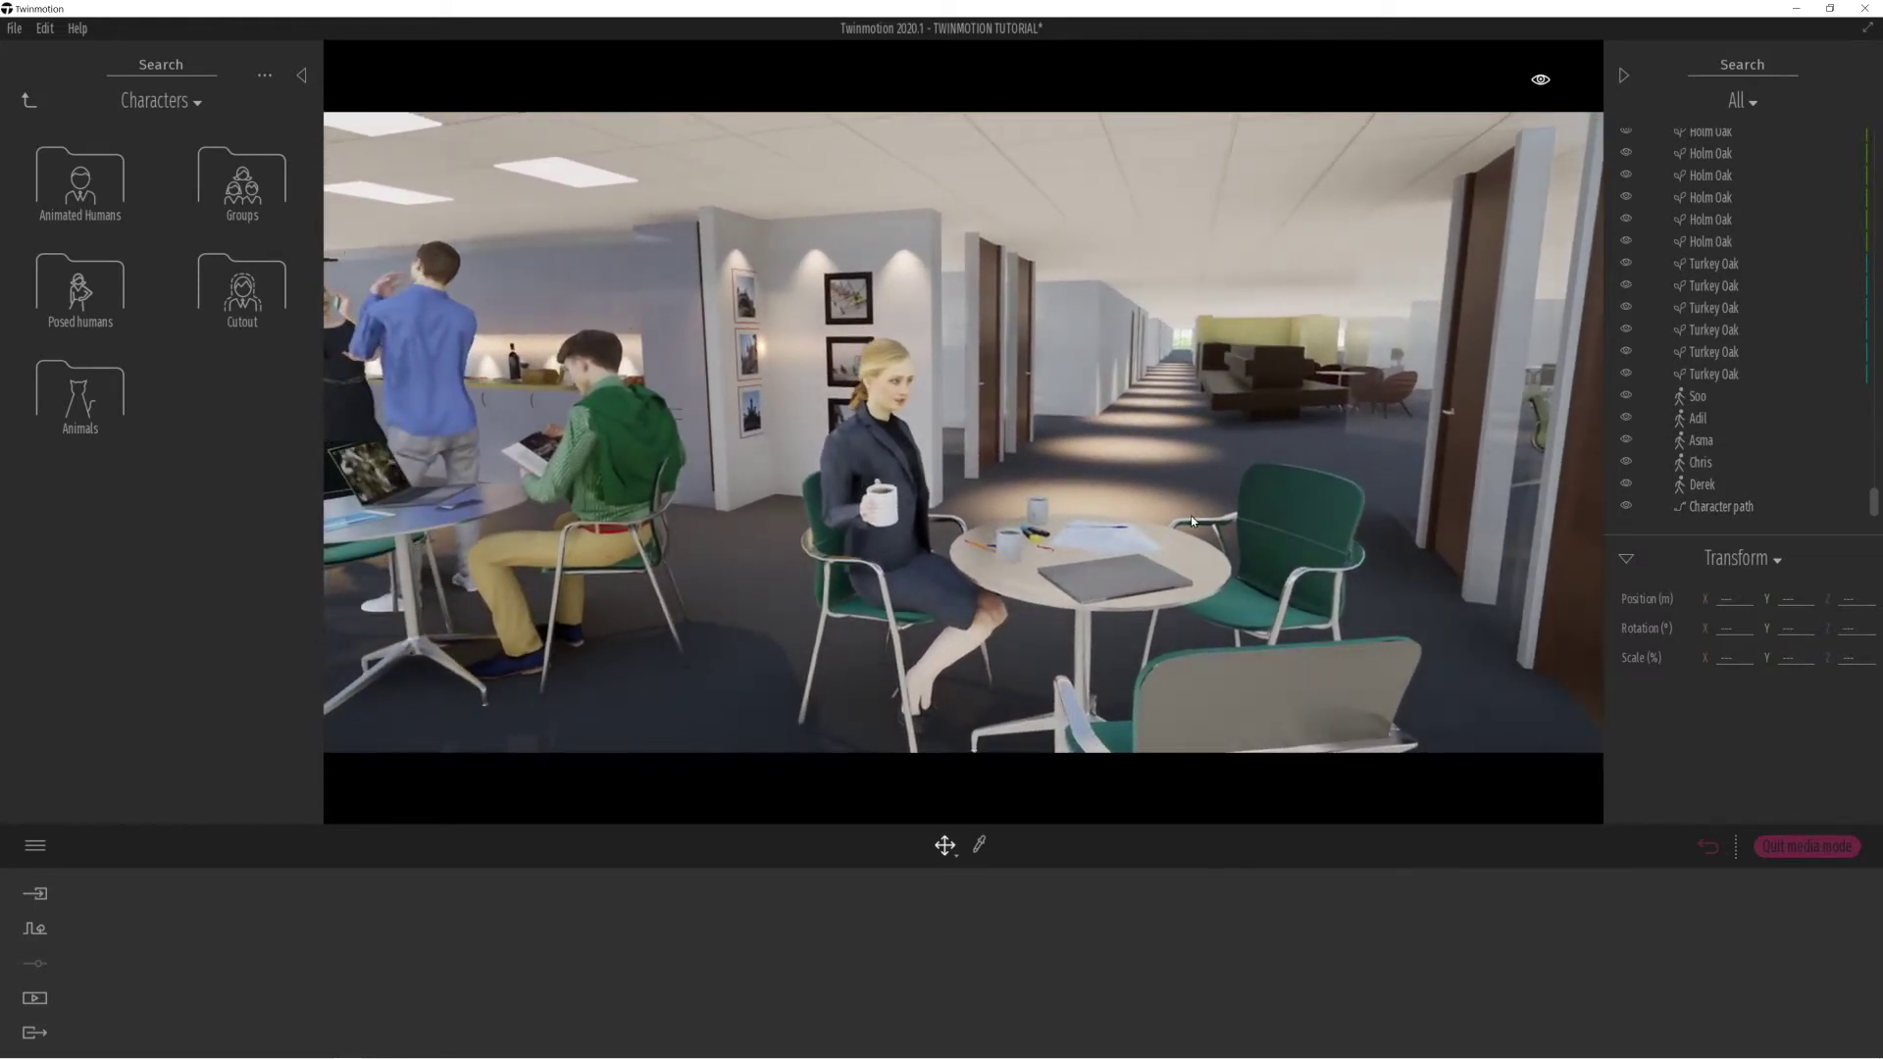
pyautogui.moveTo(1079, 491); pyautogui.dragTo(735, 446, button='right')
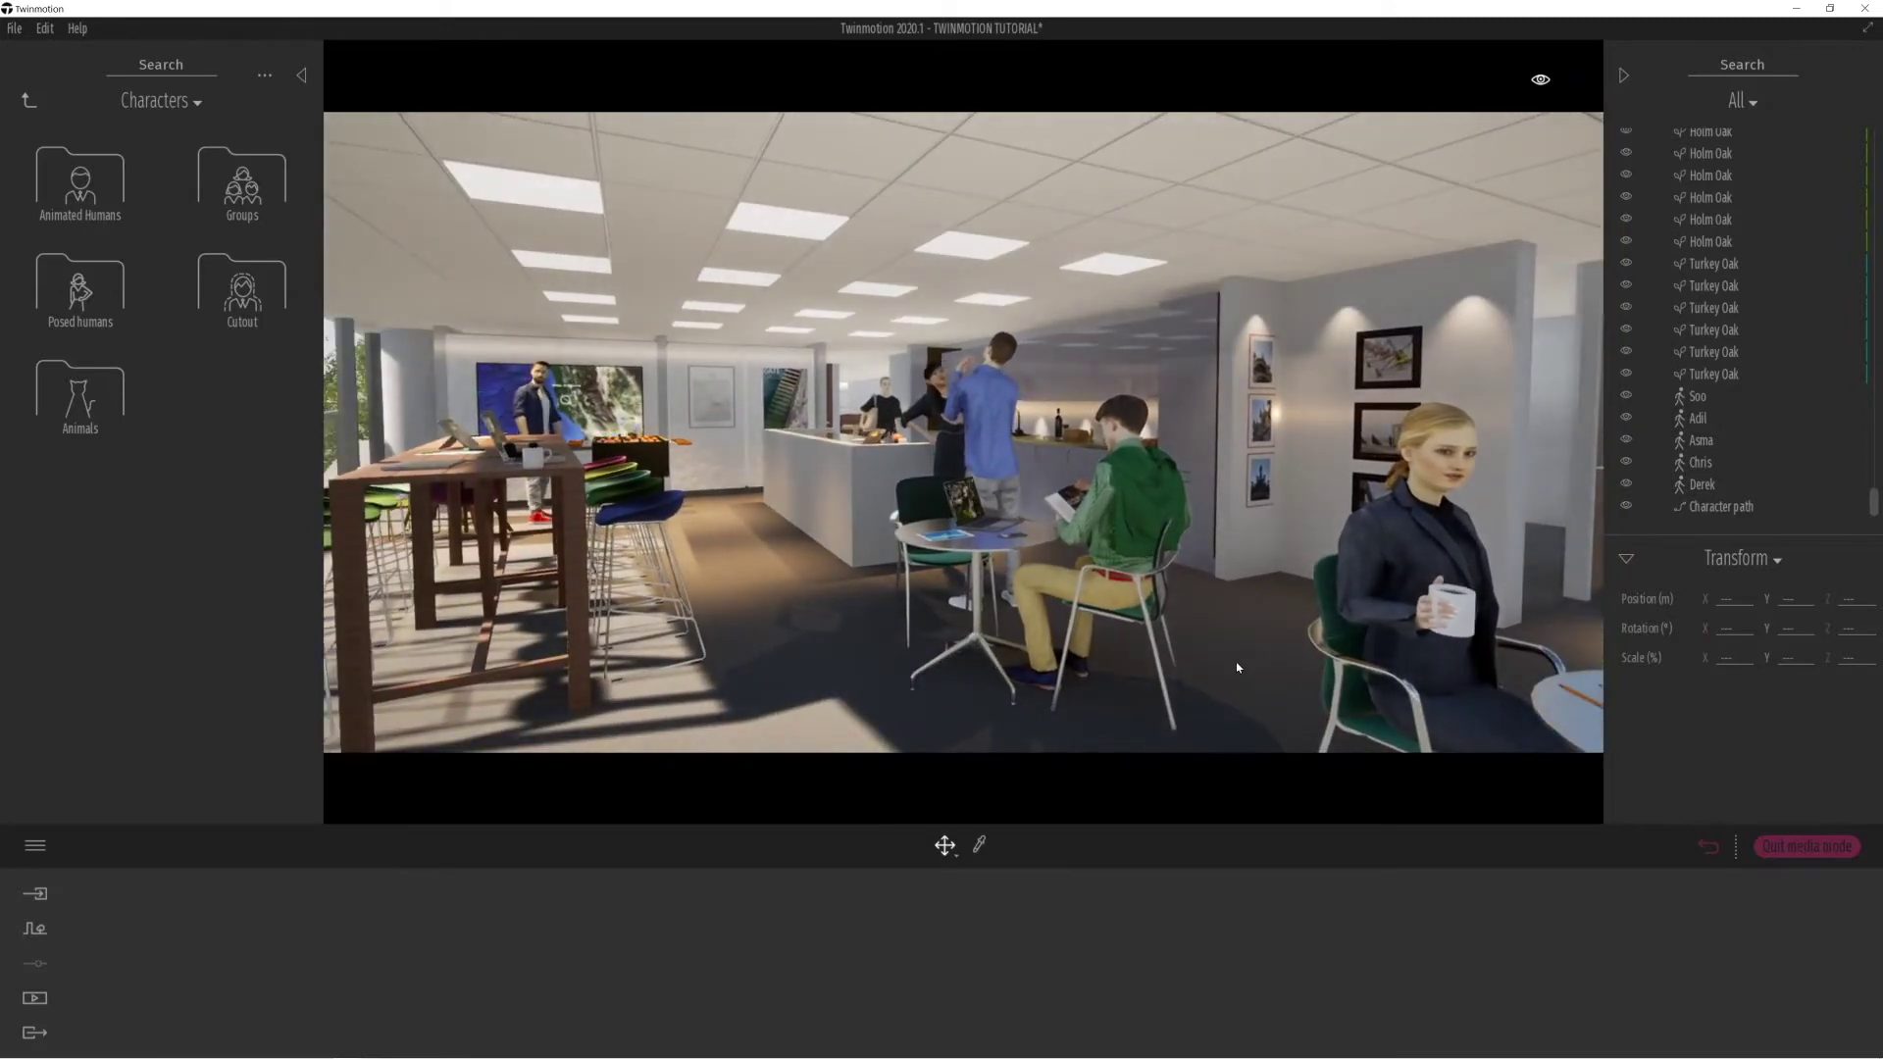
pyautogui.moveTo(1108, 637); pyautogui.dragTo(1030, 655, button='right')
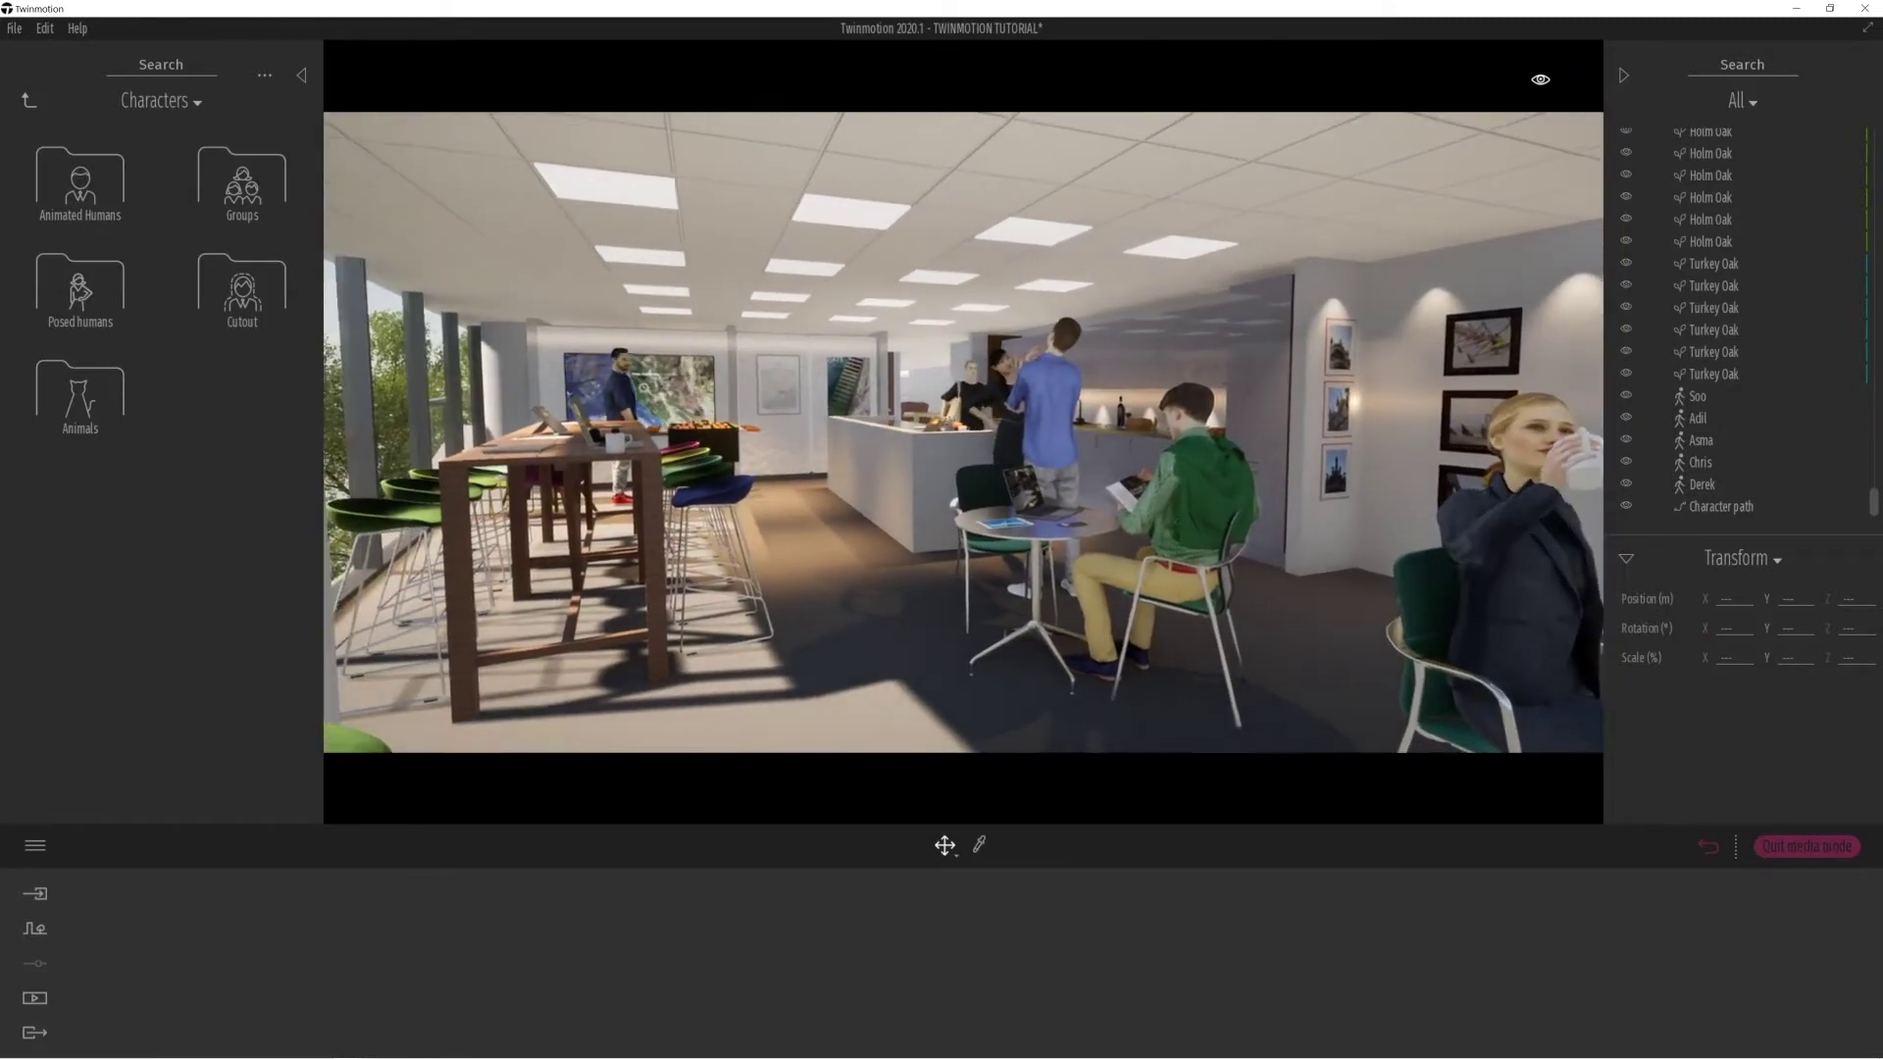
pyautogui.click(36, 1001)
pyautogui.click(693, 933)
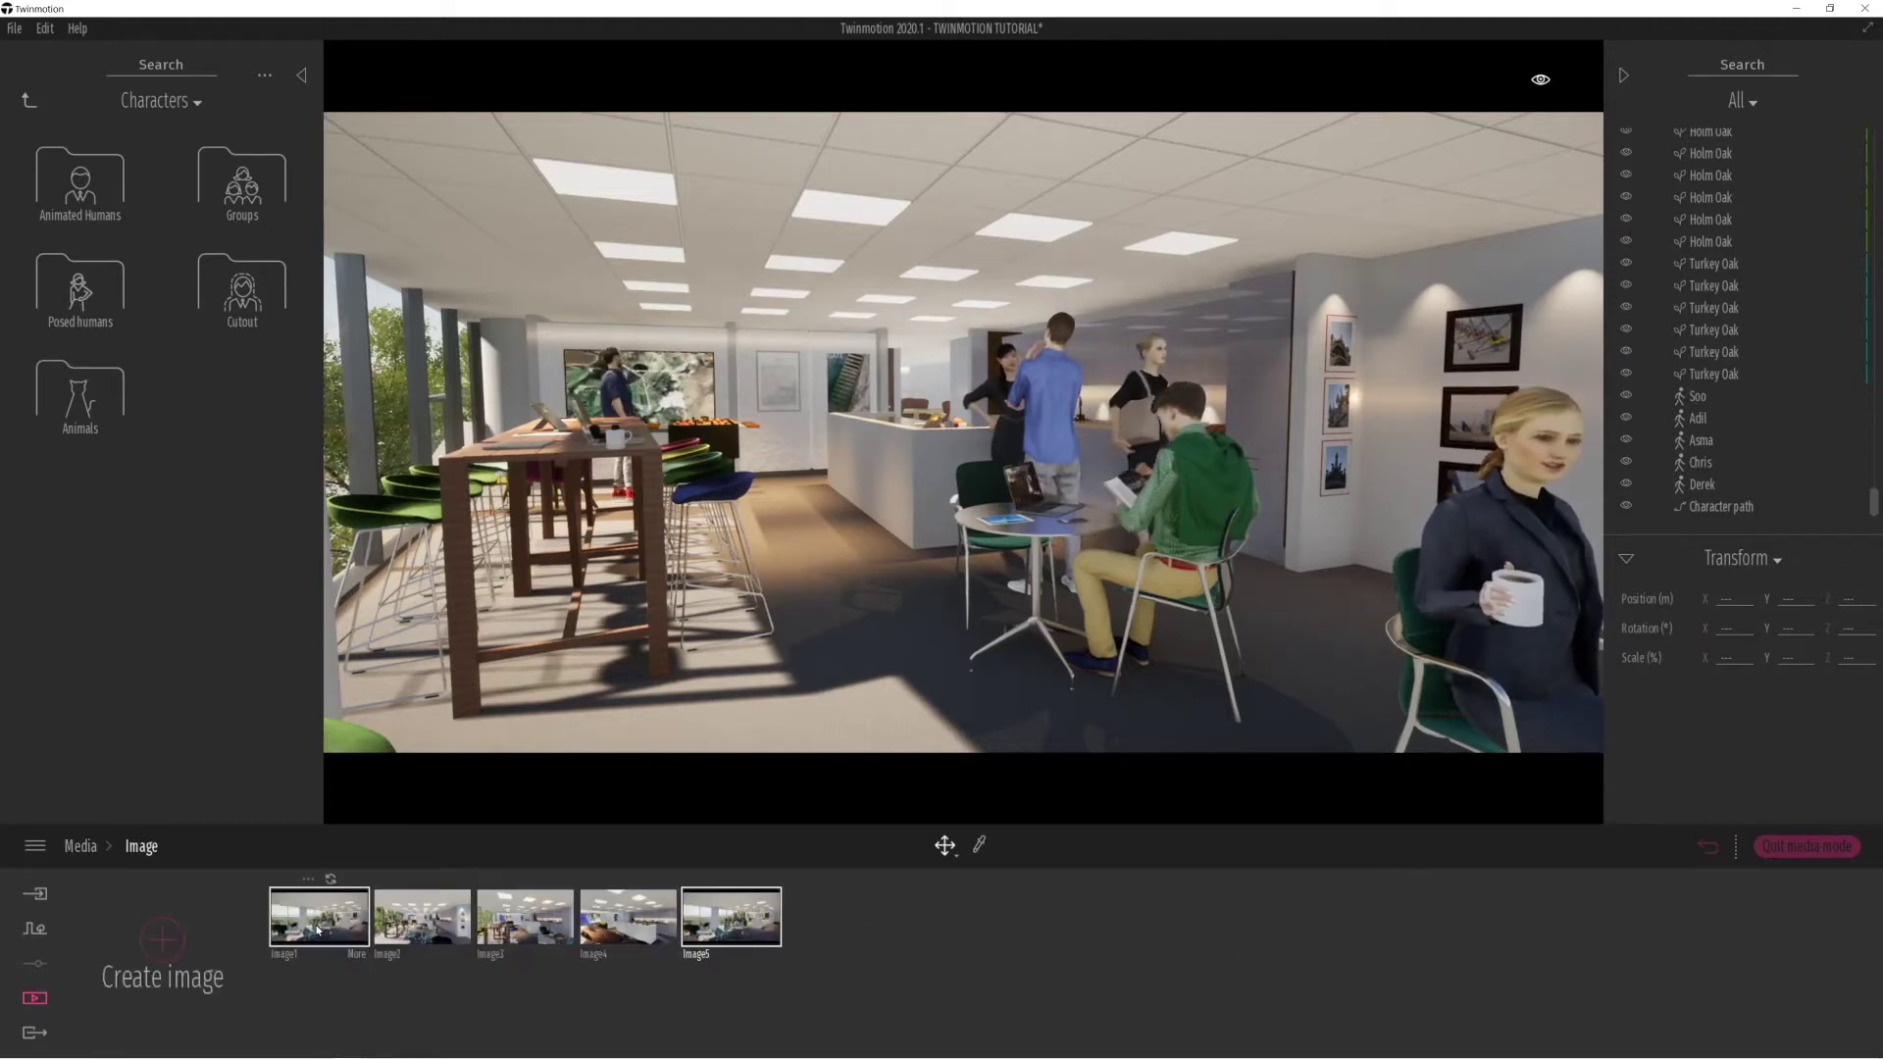
pyautogui.click(318, 927)
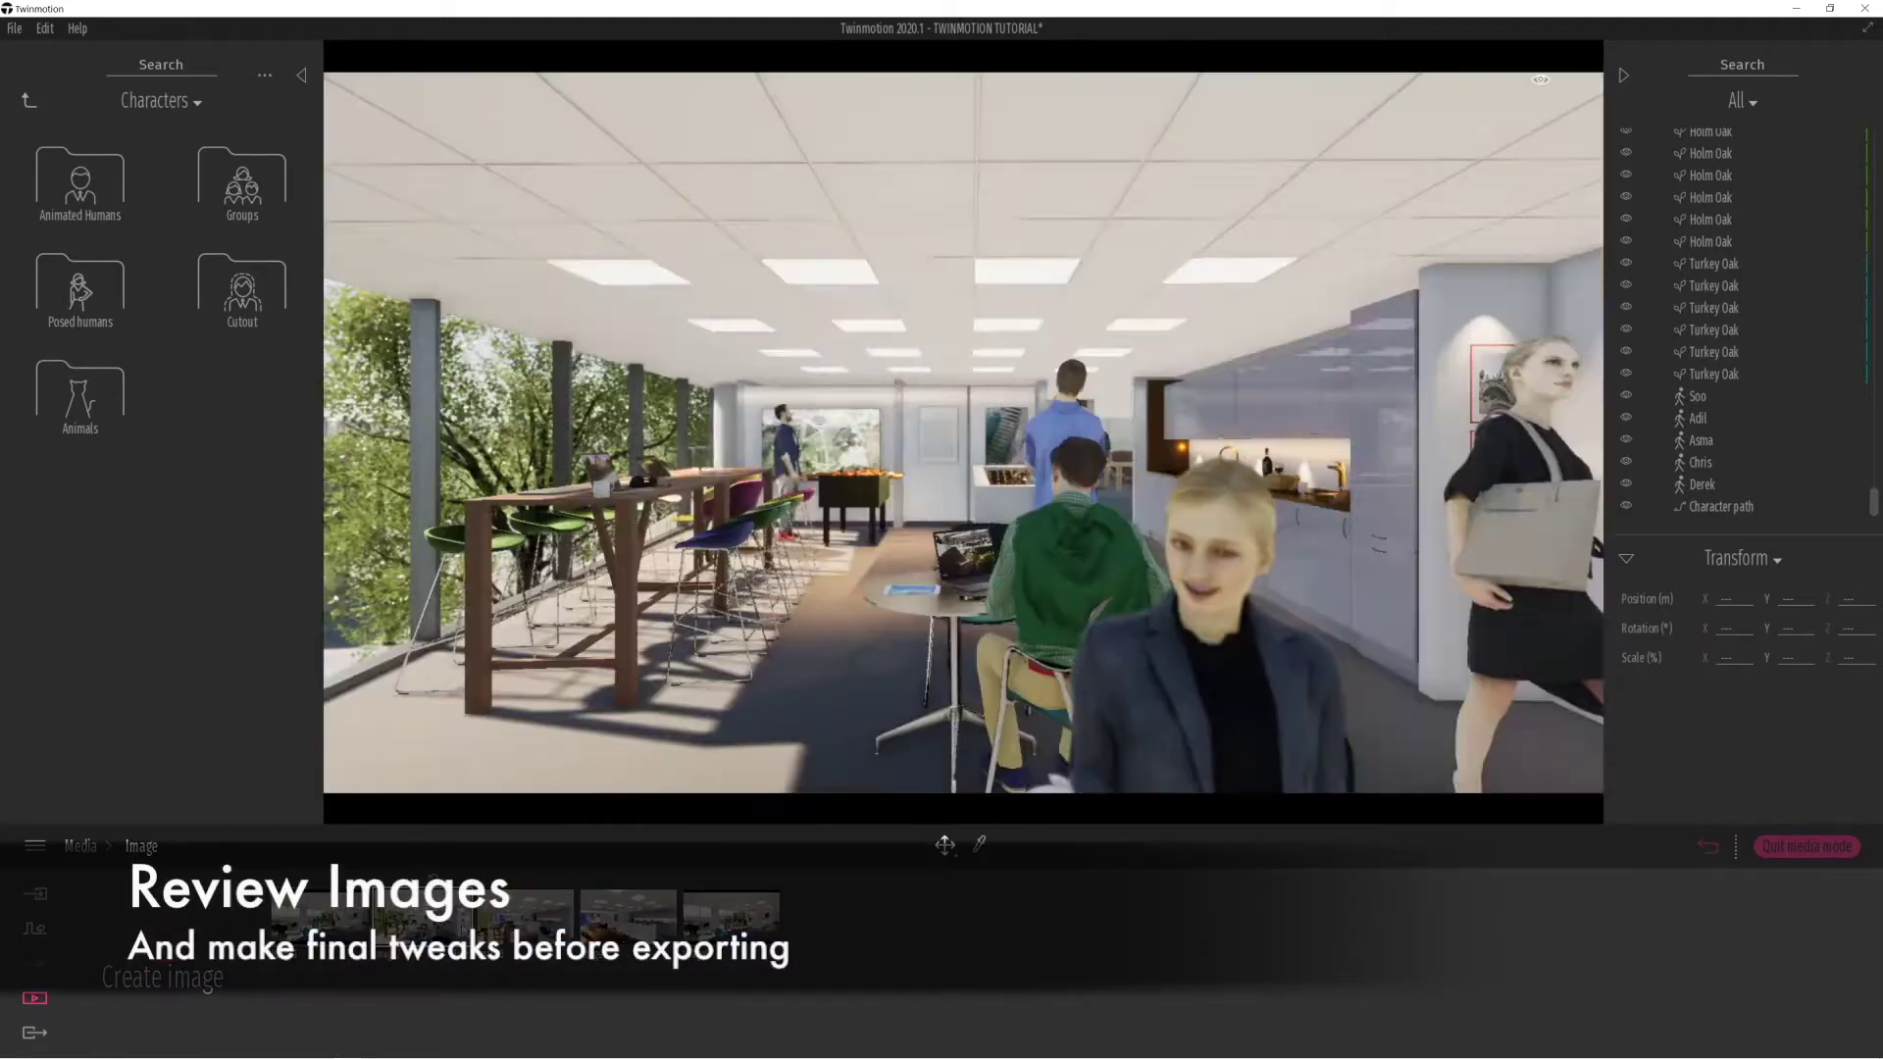
pyautogui.click(557, 934)
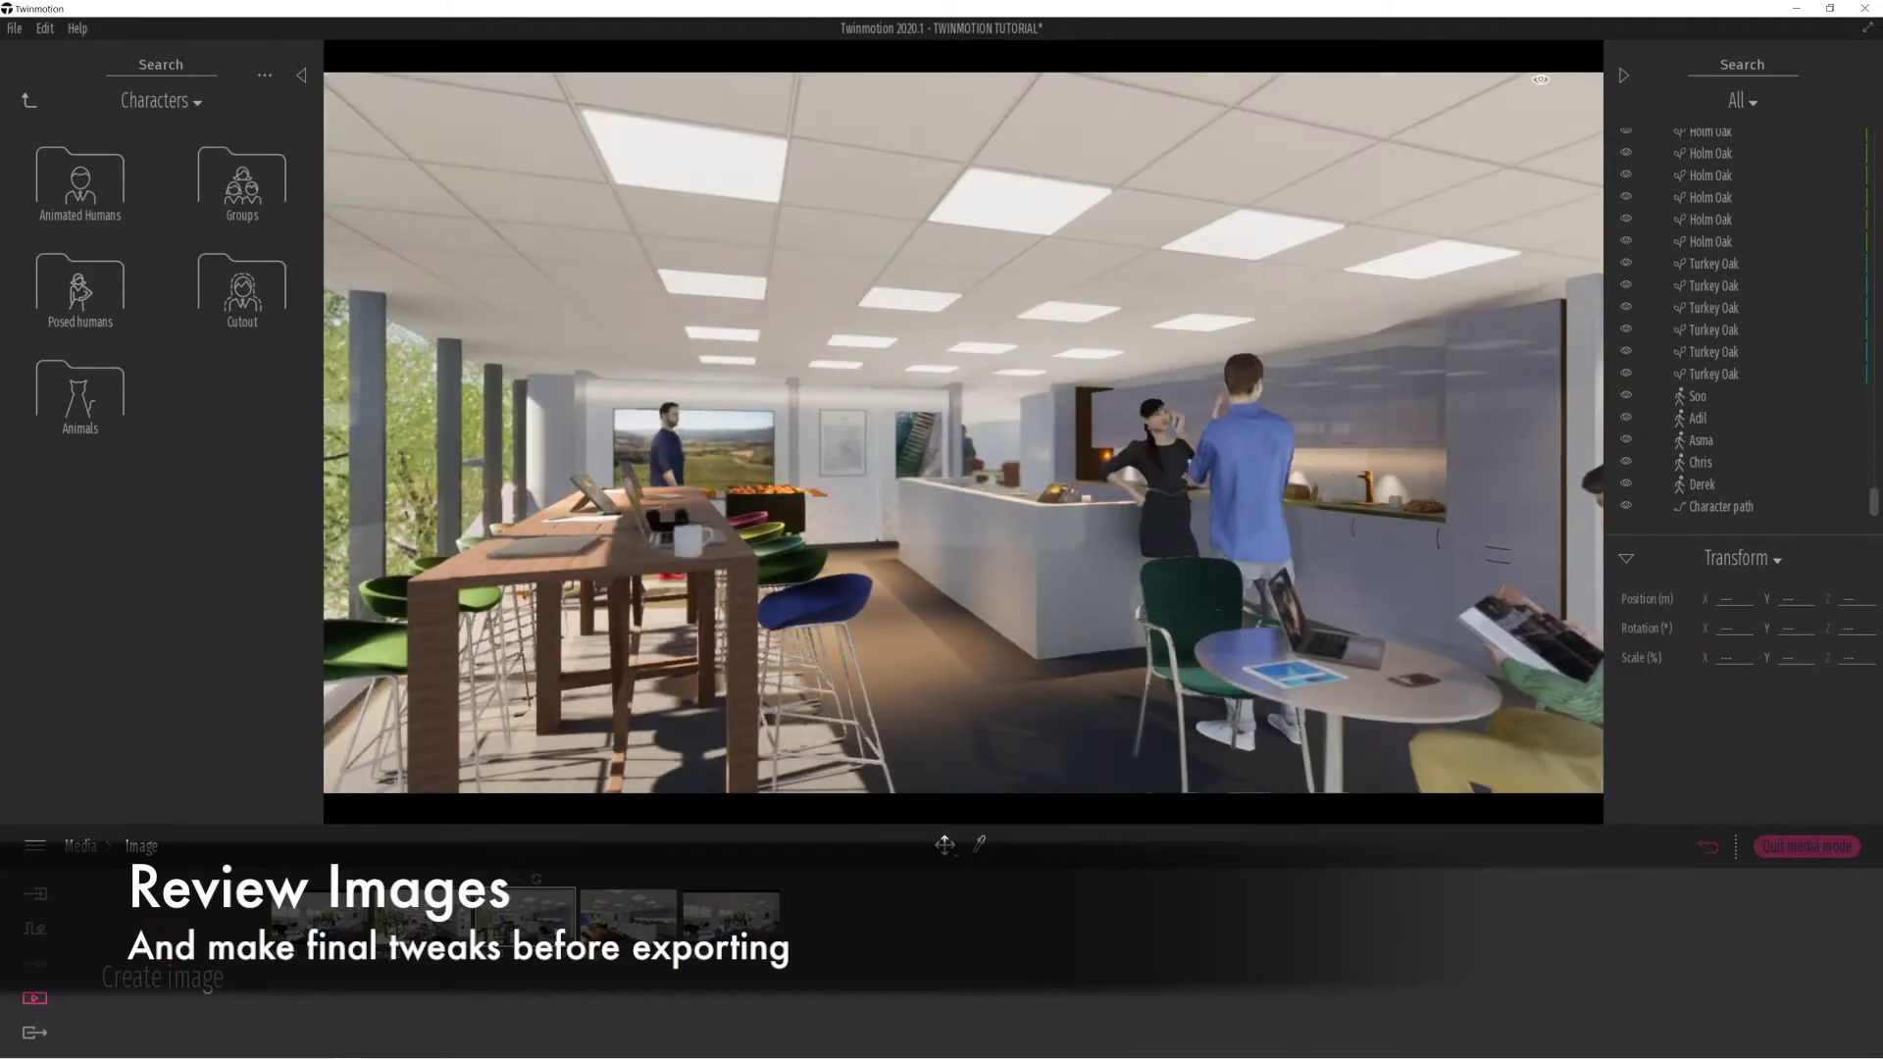
pyautogui.click(627, 917)
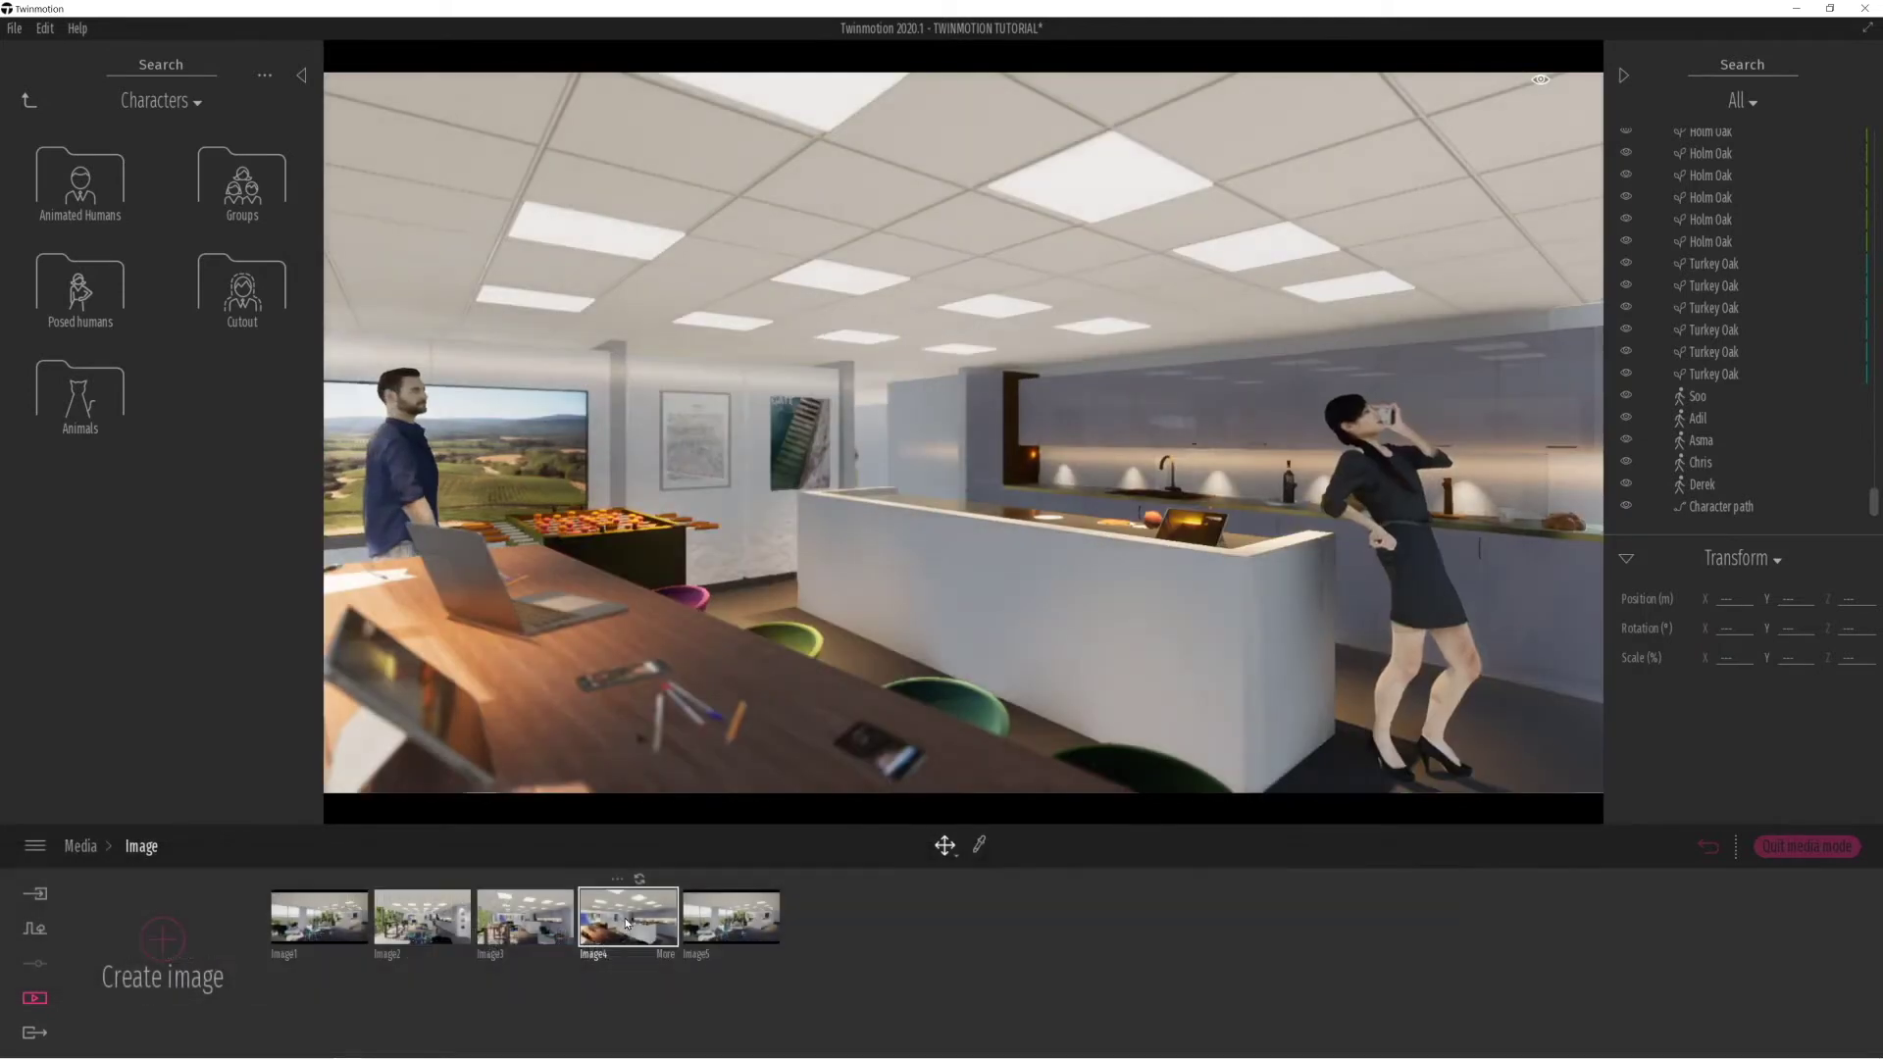
pyautogui.click(702, 919)
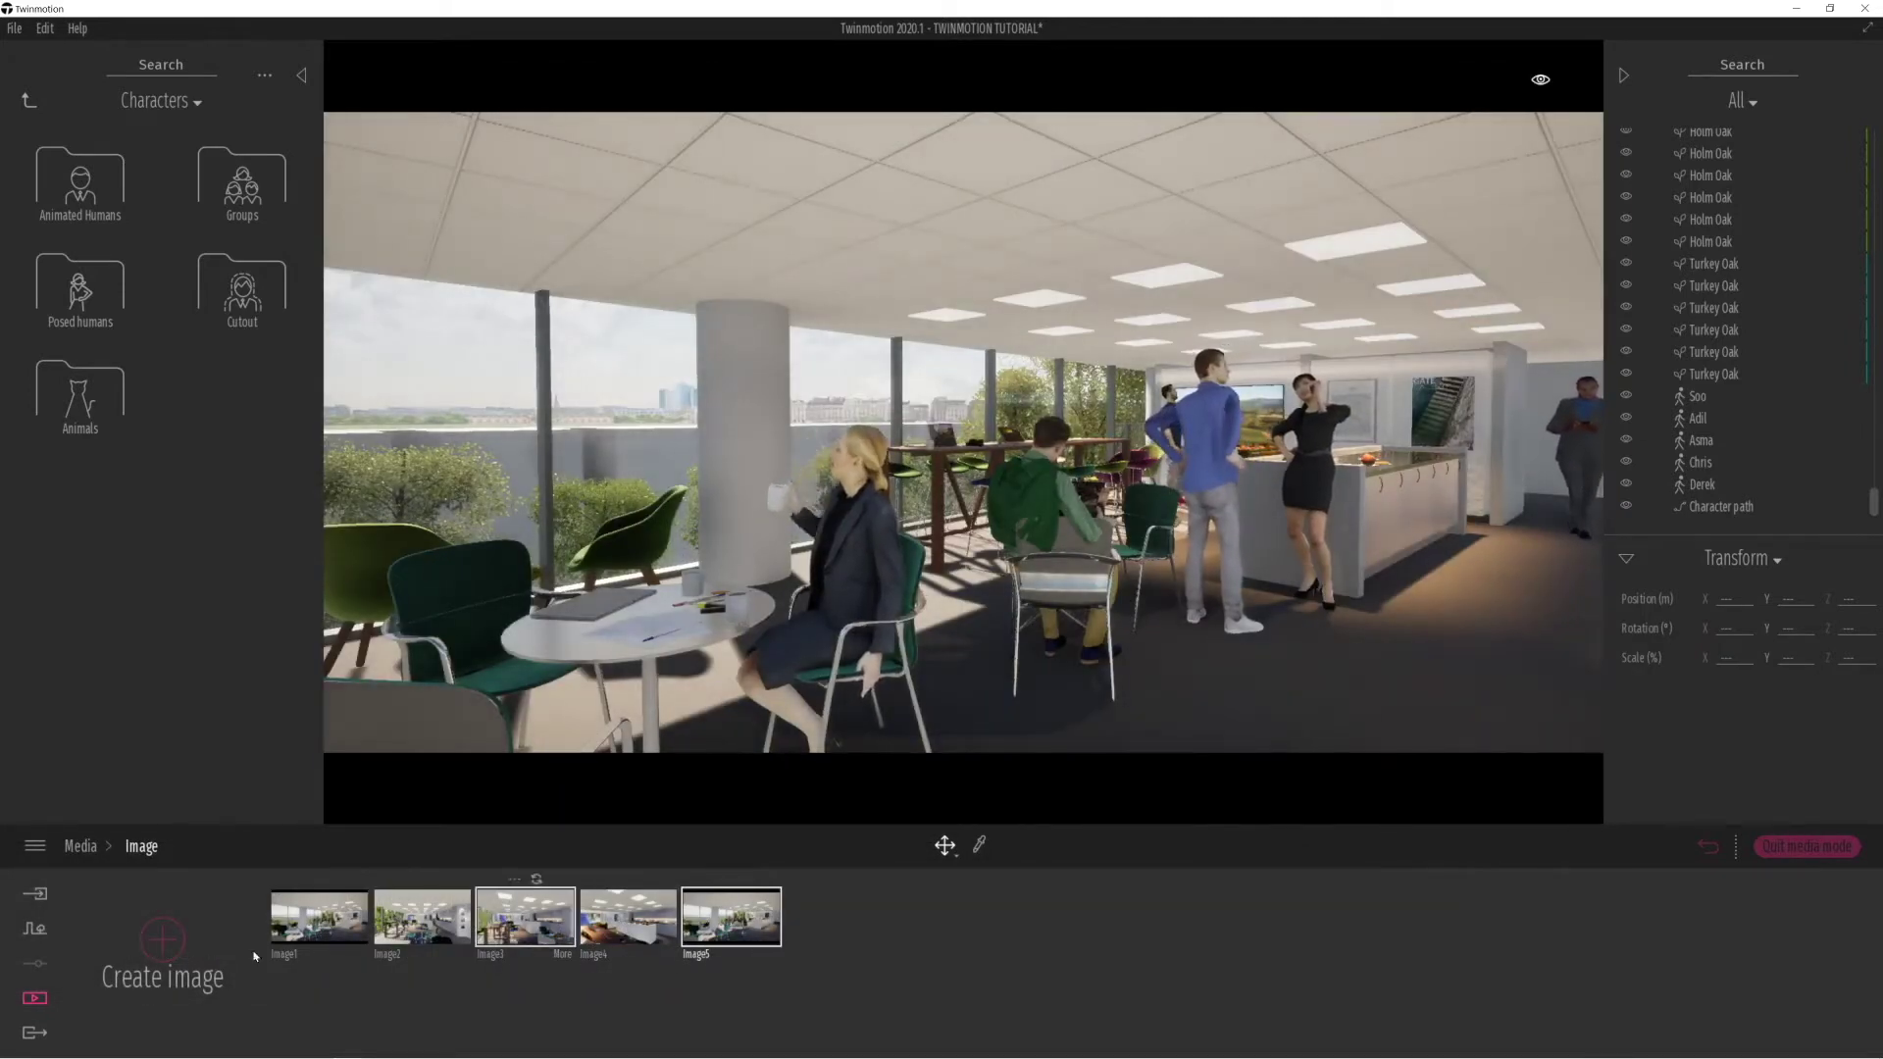
# Create a new video in the media section with the current seating-area view as its first keyframe.
pyautogui.click(33, 1033)
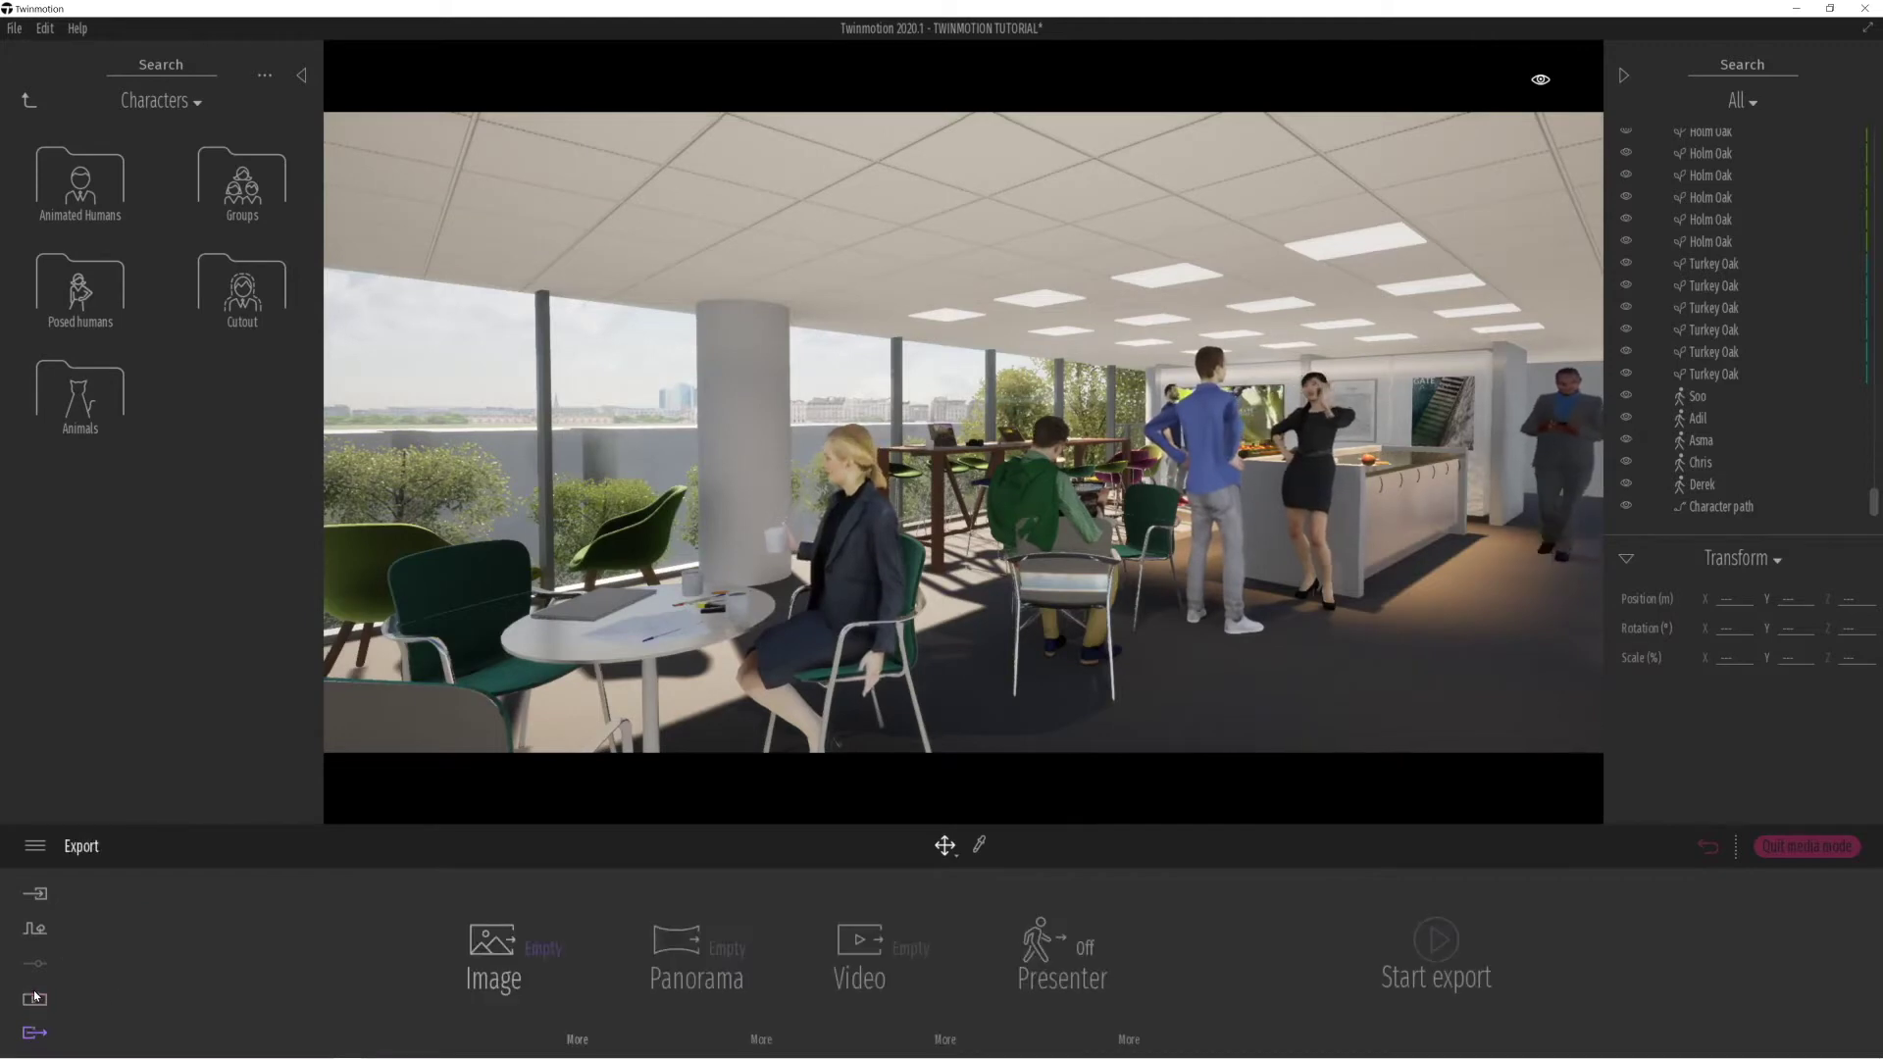
pyautogui.click(33, 997)
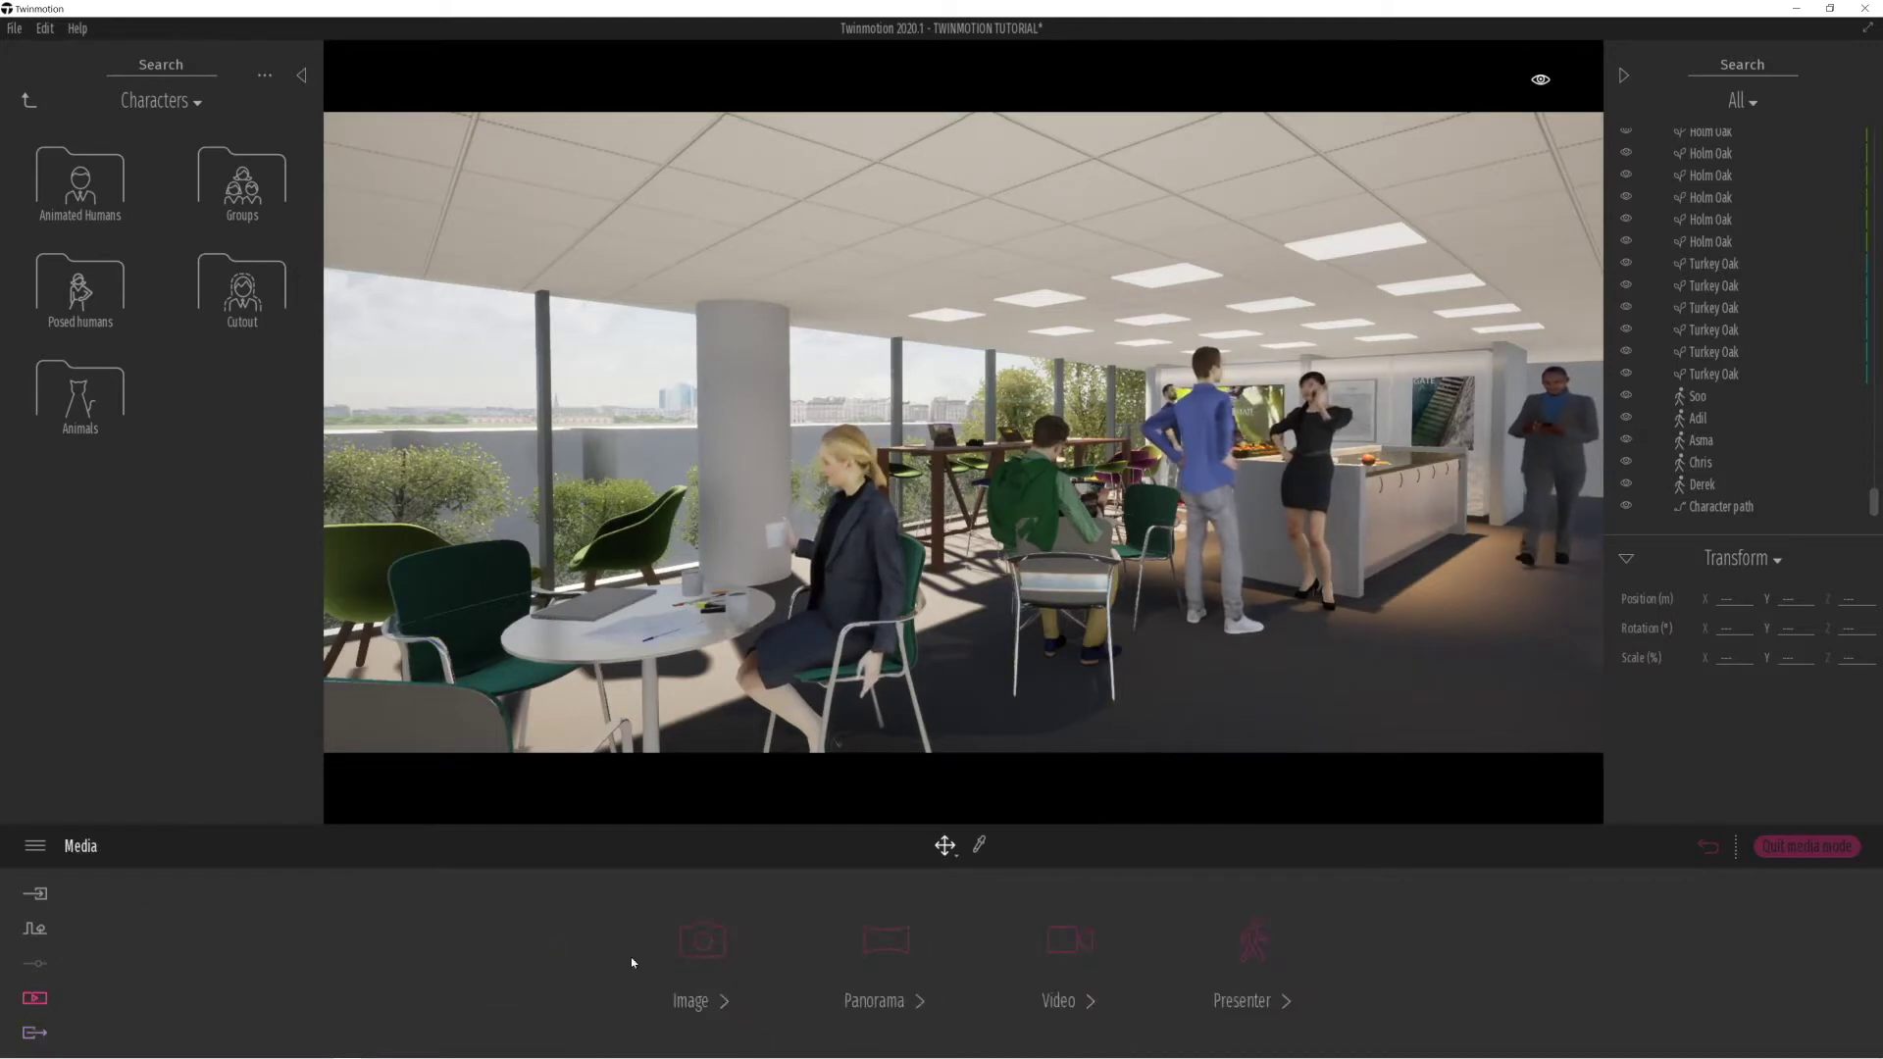
pyautogui.click(1069, 944)
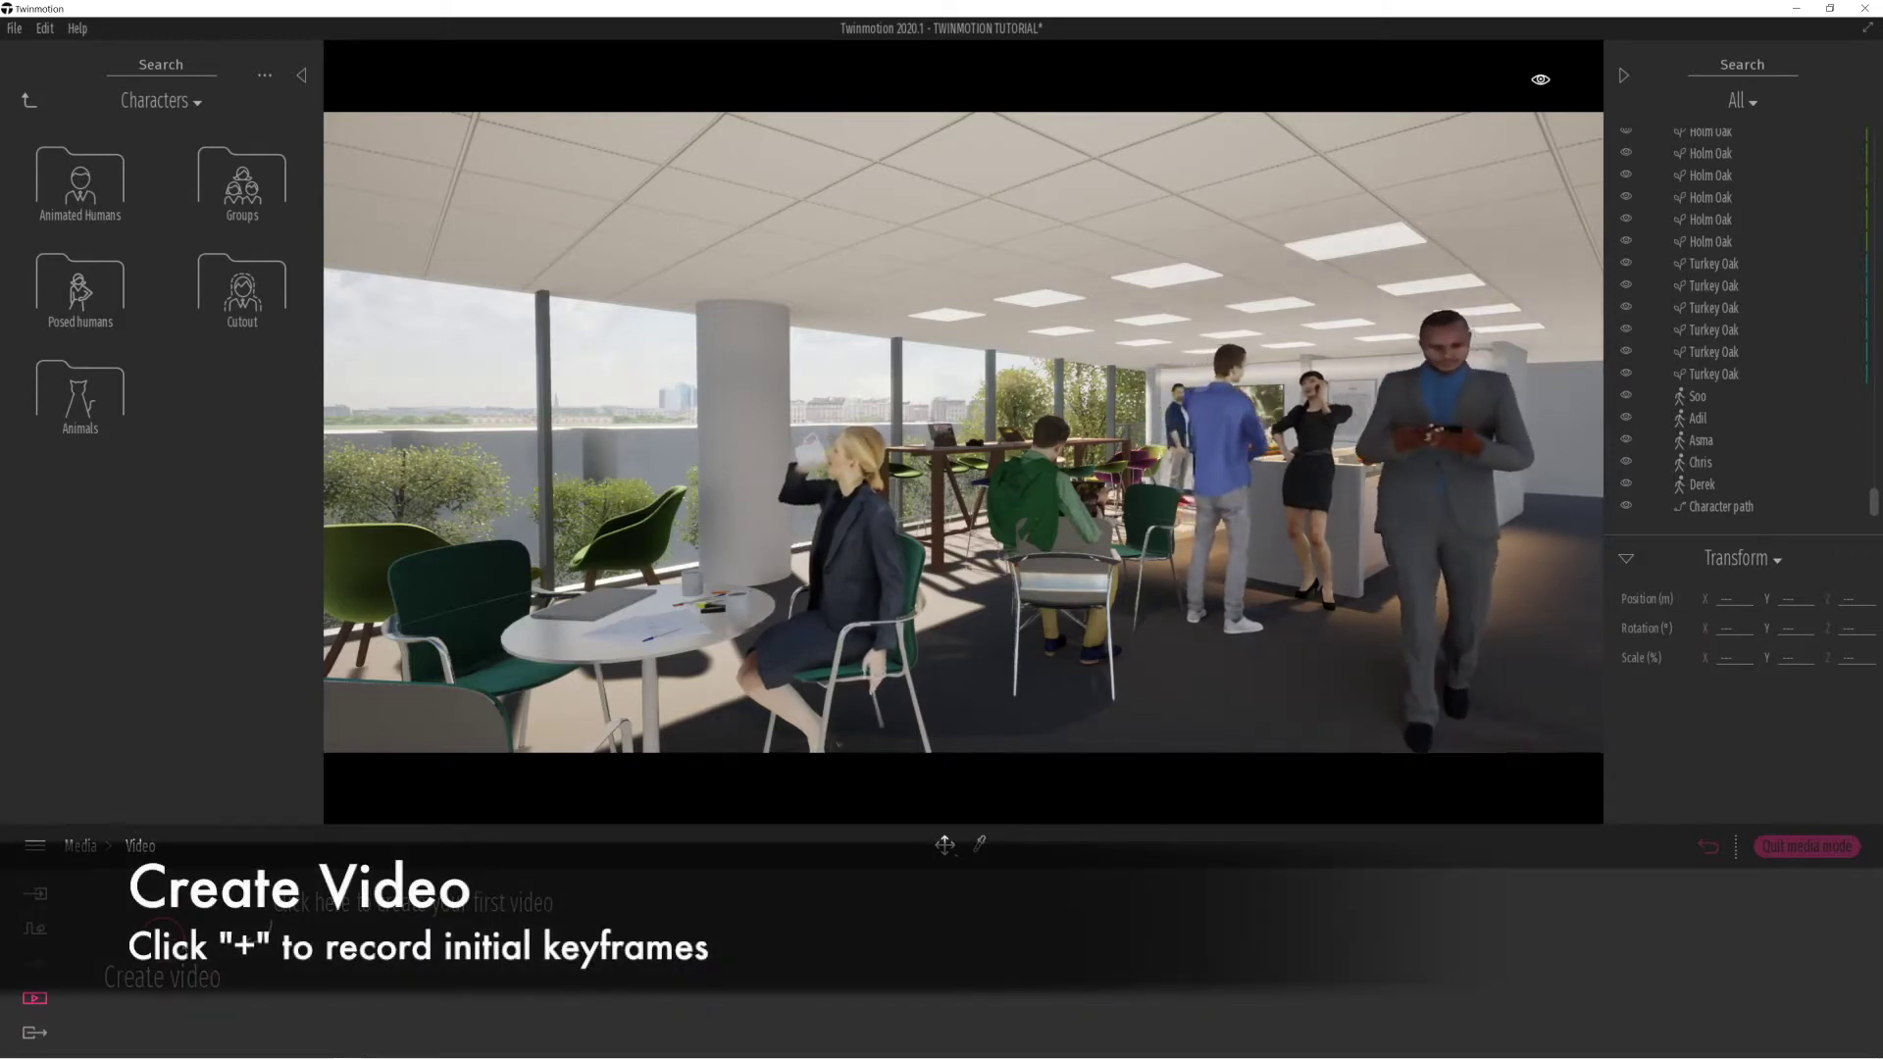
pyautogui.click(162, 942)
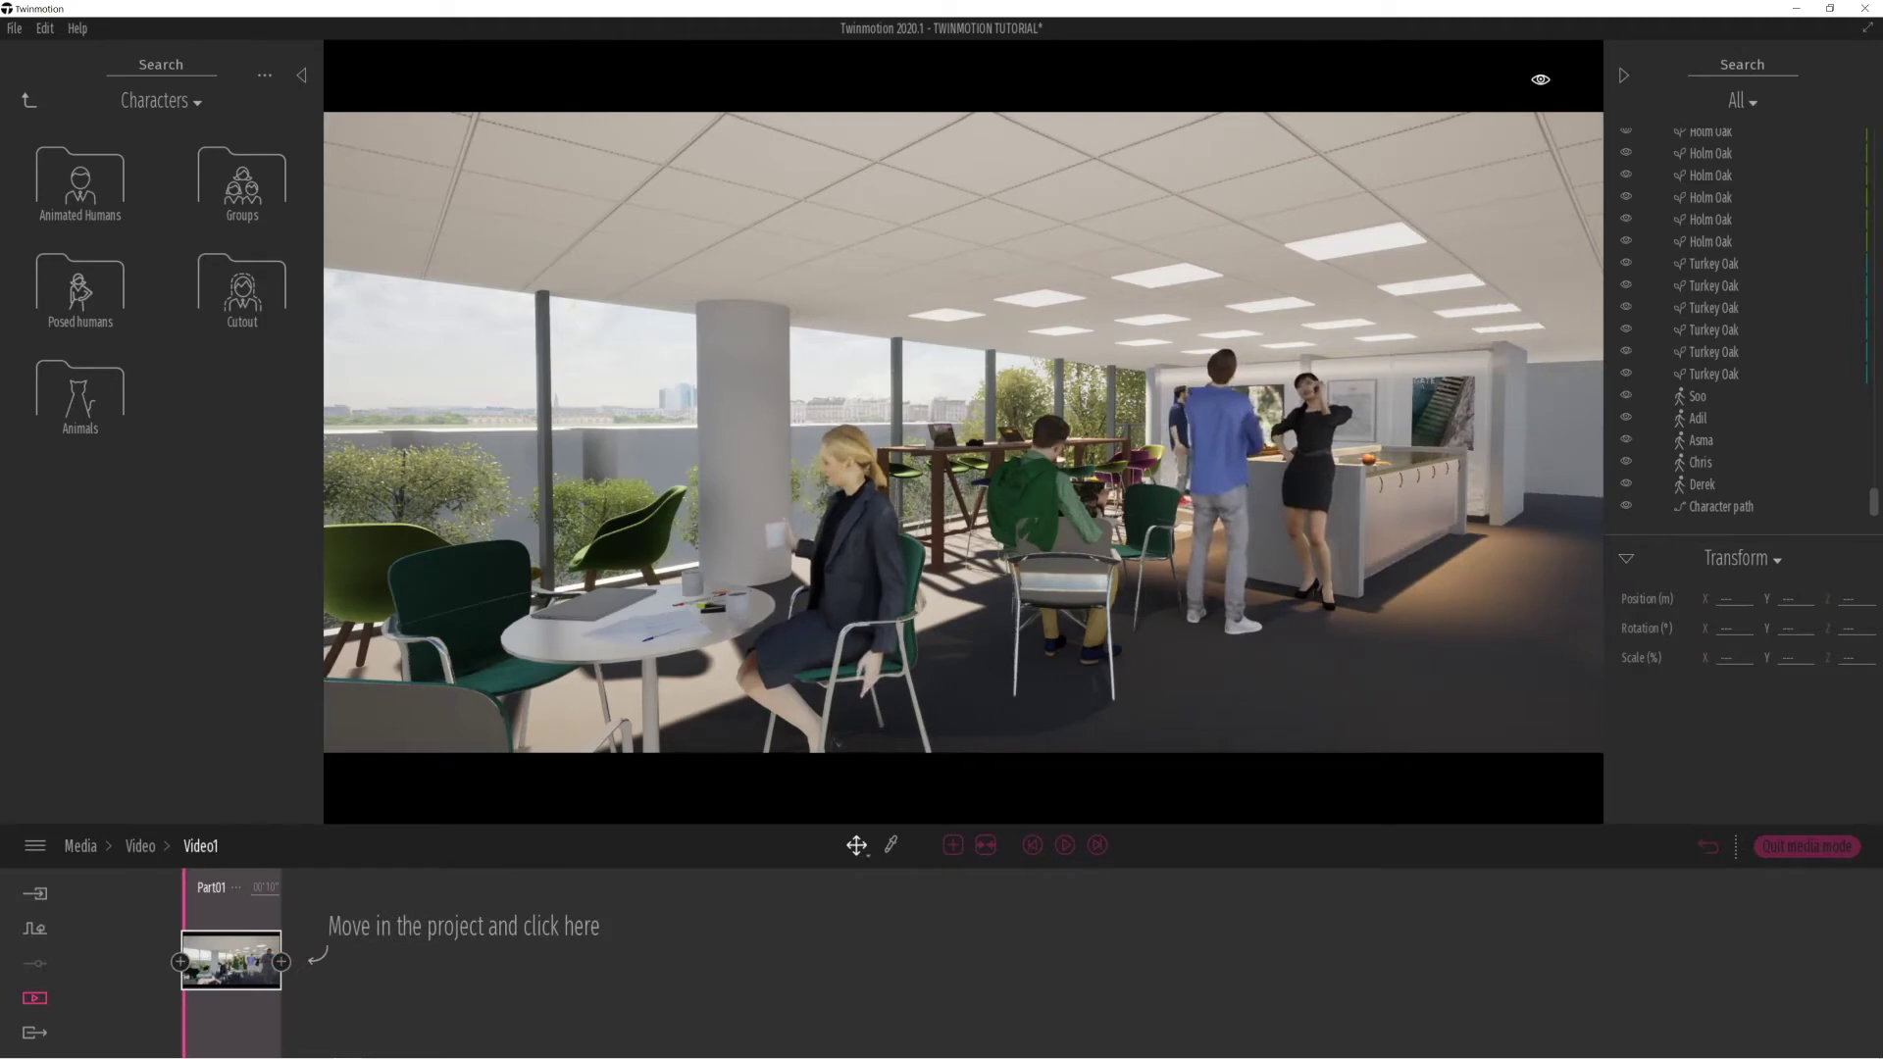
# Move the camera forward past the seated woman toward the seated man and add this view as the video's second keyframe.
pyautogui.press('s')
pyautogui.press('w')
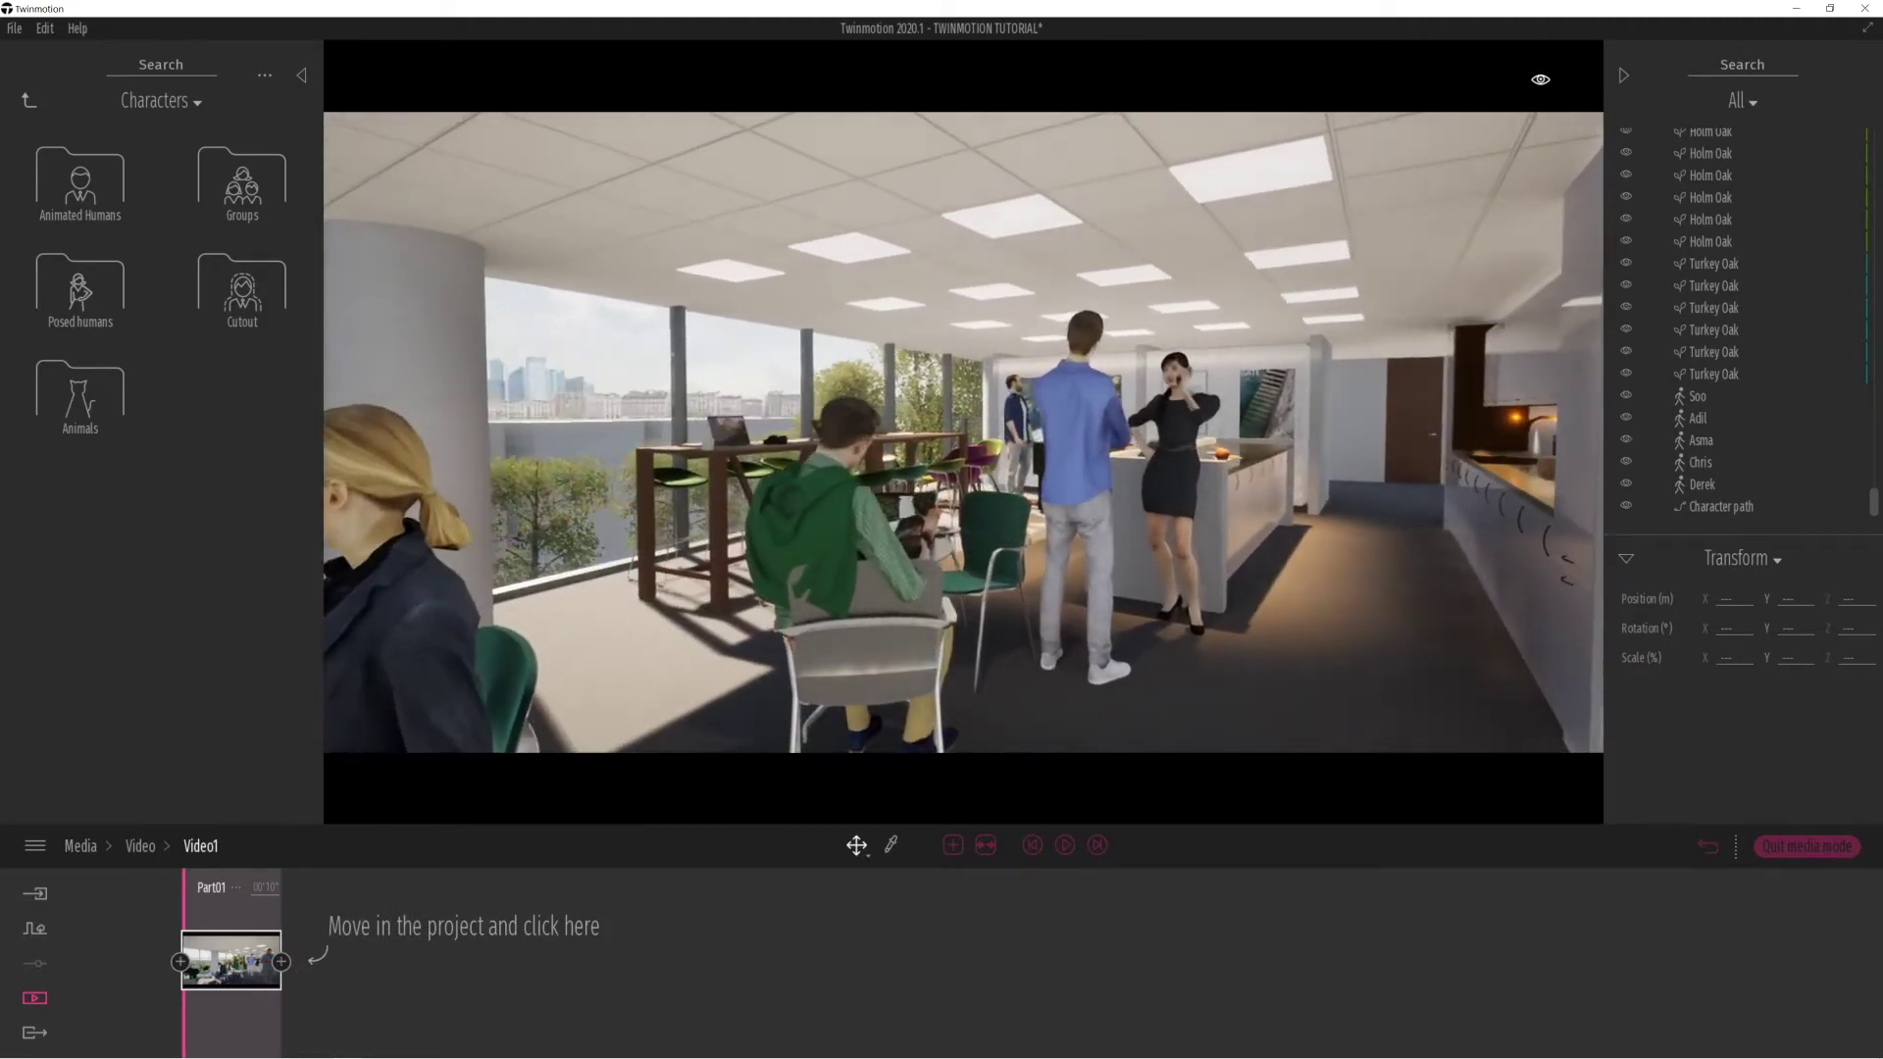
pyautogui.moveTo(667, 600); pyautogui.dragTo(703, 607, button='right')
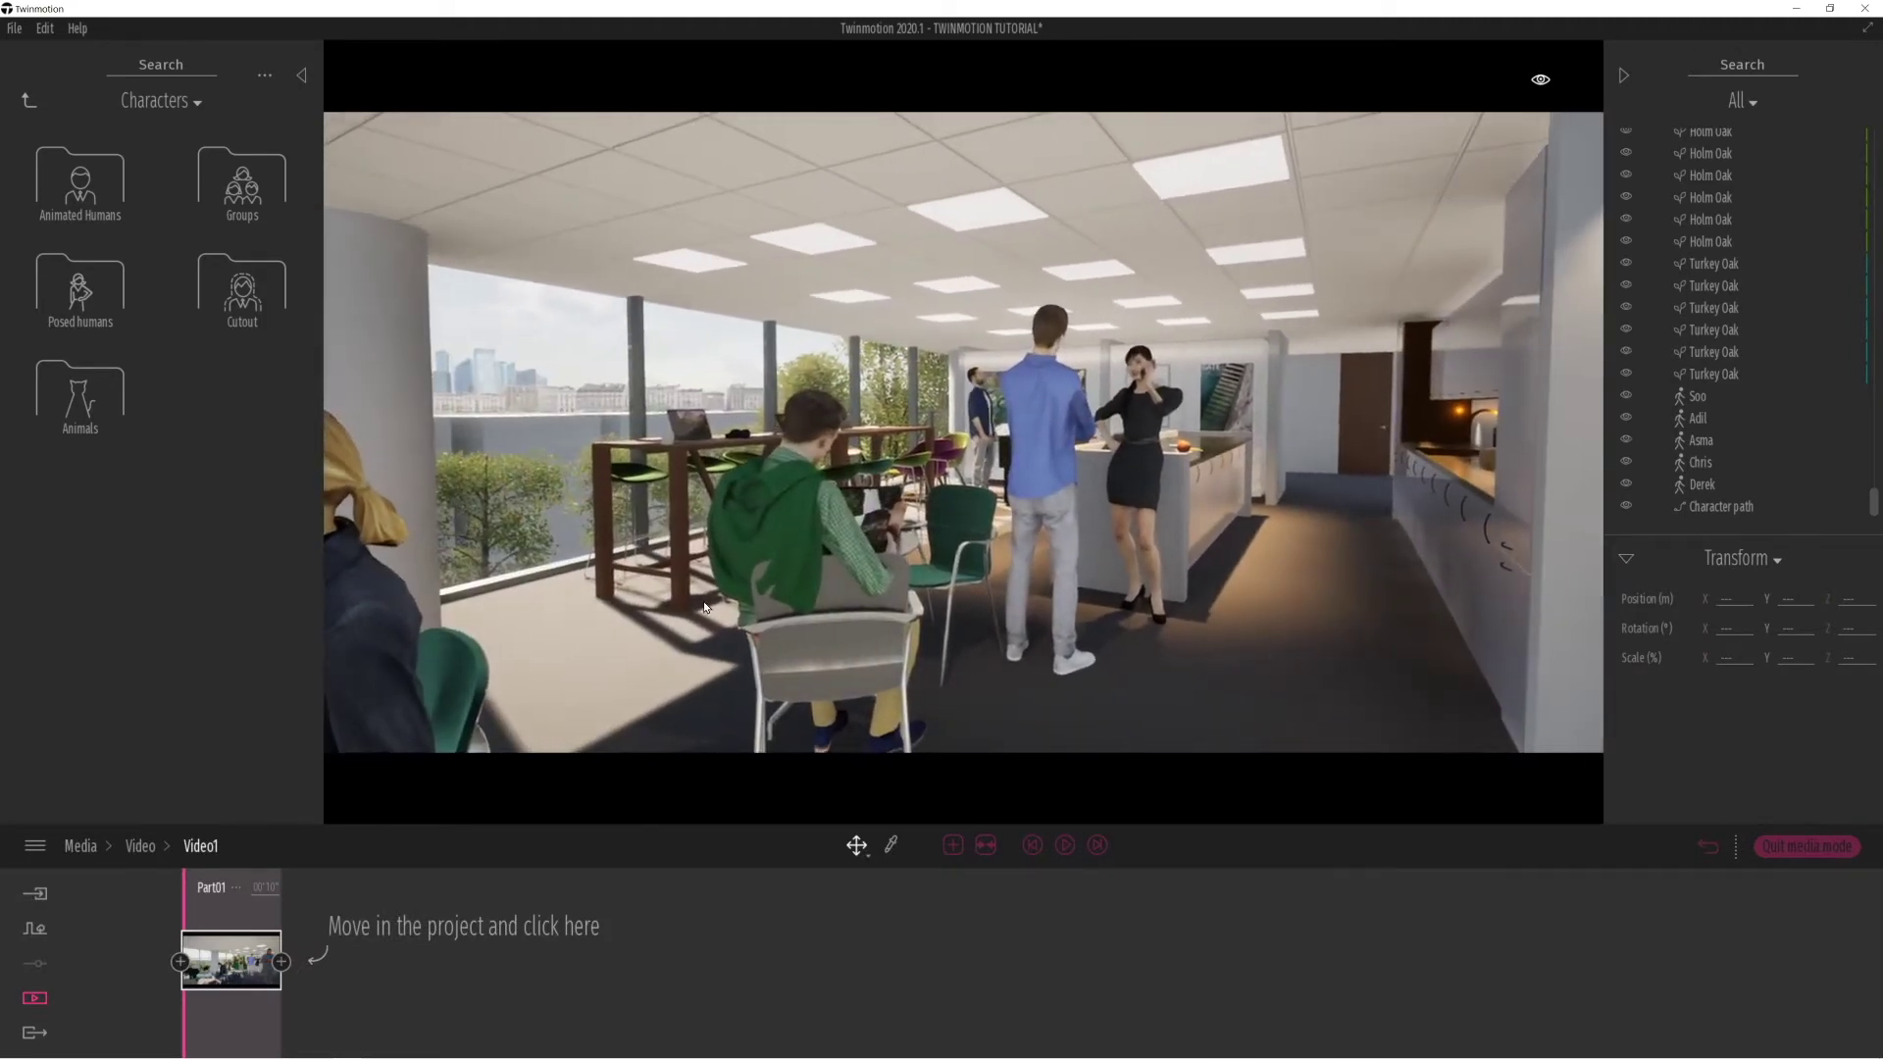
pyautogui.click(282, 963)
# Advance the camera past the seated man to the standing pair by the kitchen island and add the third keyframe.
pyautogui.moveTo(588, 670)
pyautogui.mouseDown(button='right')
pyautogui.moveTo(666, 675)
pyautogui.moveTo(606, 685)
pyautogui.mouseUp(button='right')
pyautogui.press('w')
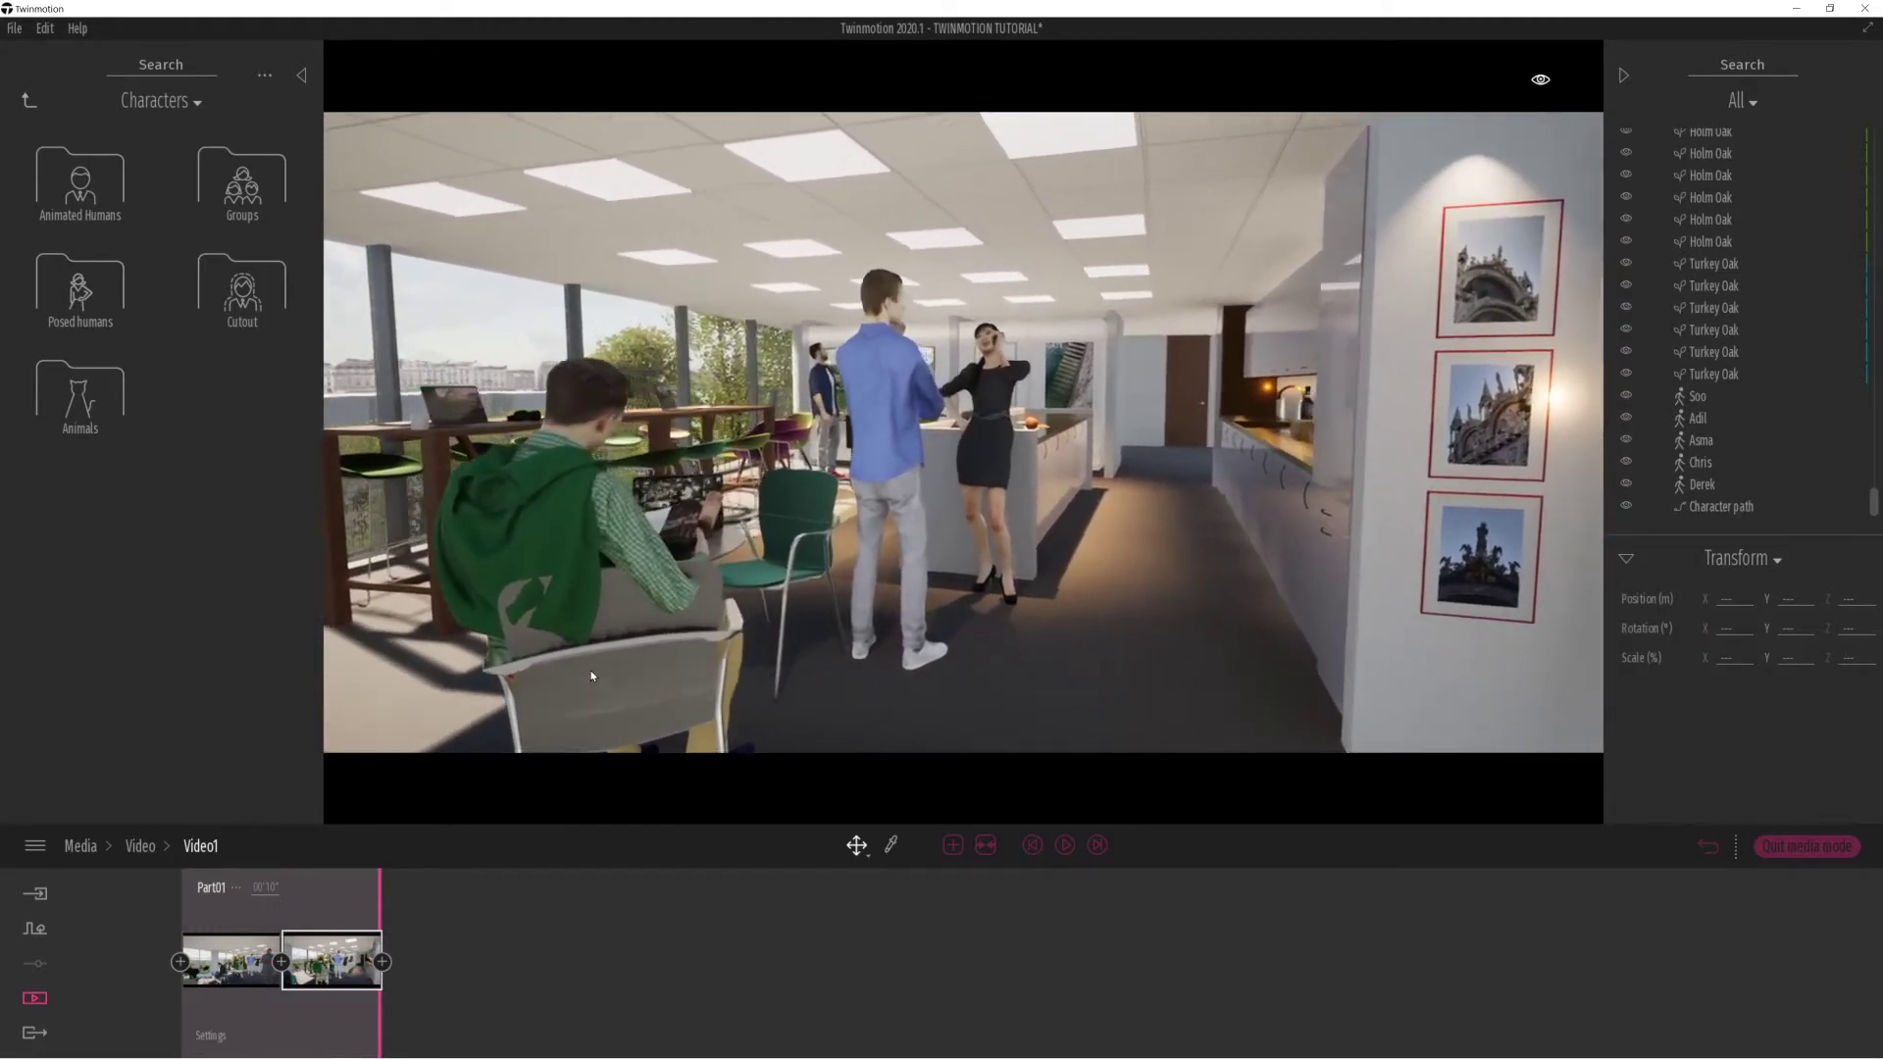
pyautogui.press('w')
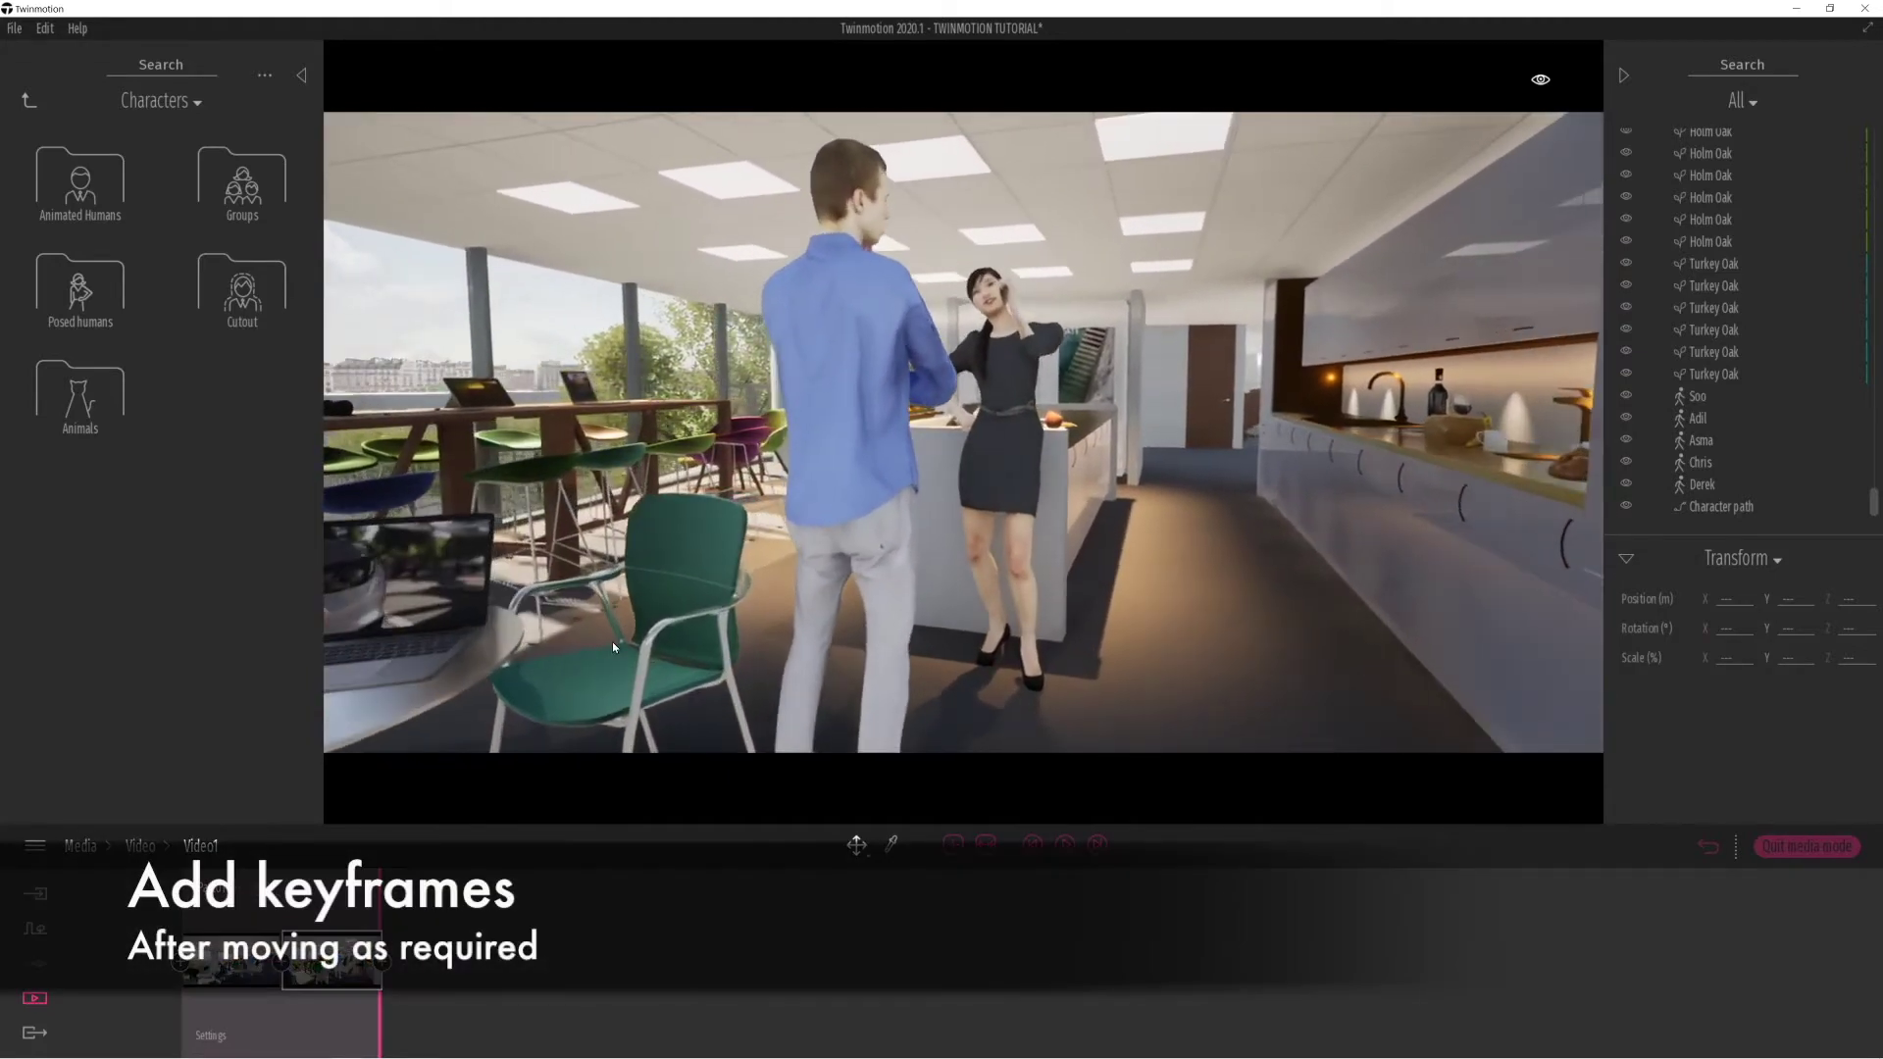
pyautogui.moveTo(613, 644); pyautogui.dragTo(603, 621, button='right')
pyautogui.click(383, 964)
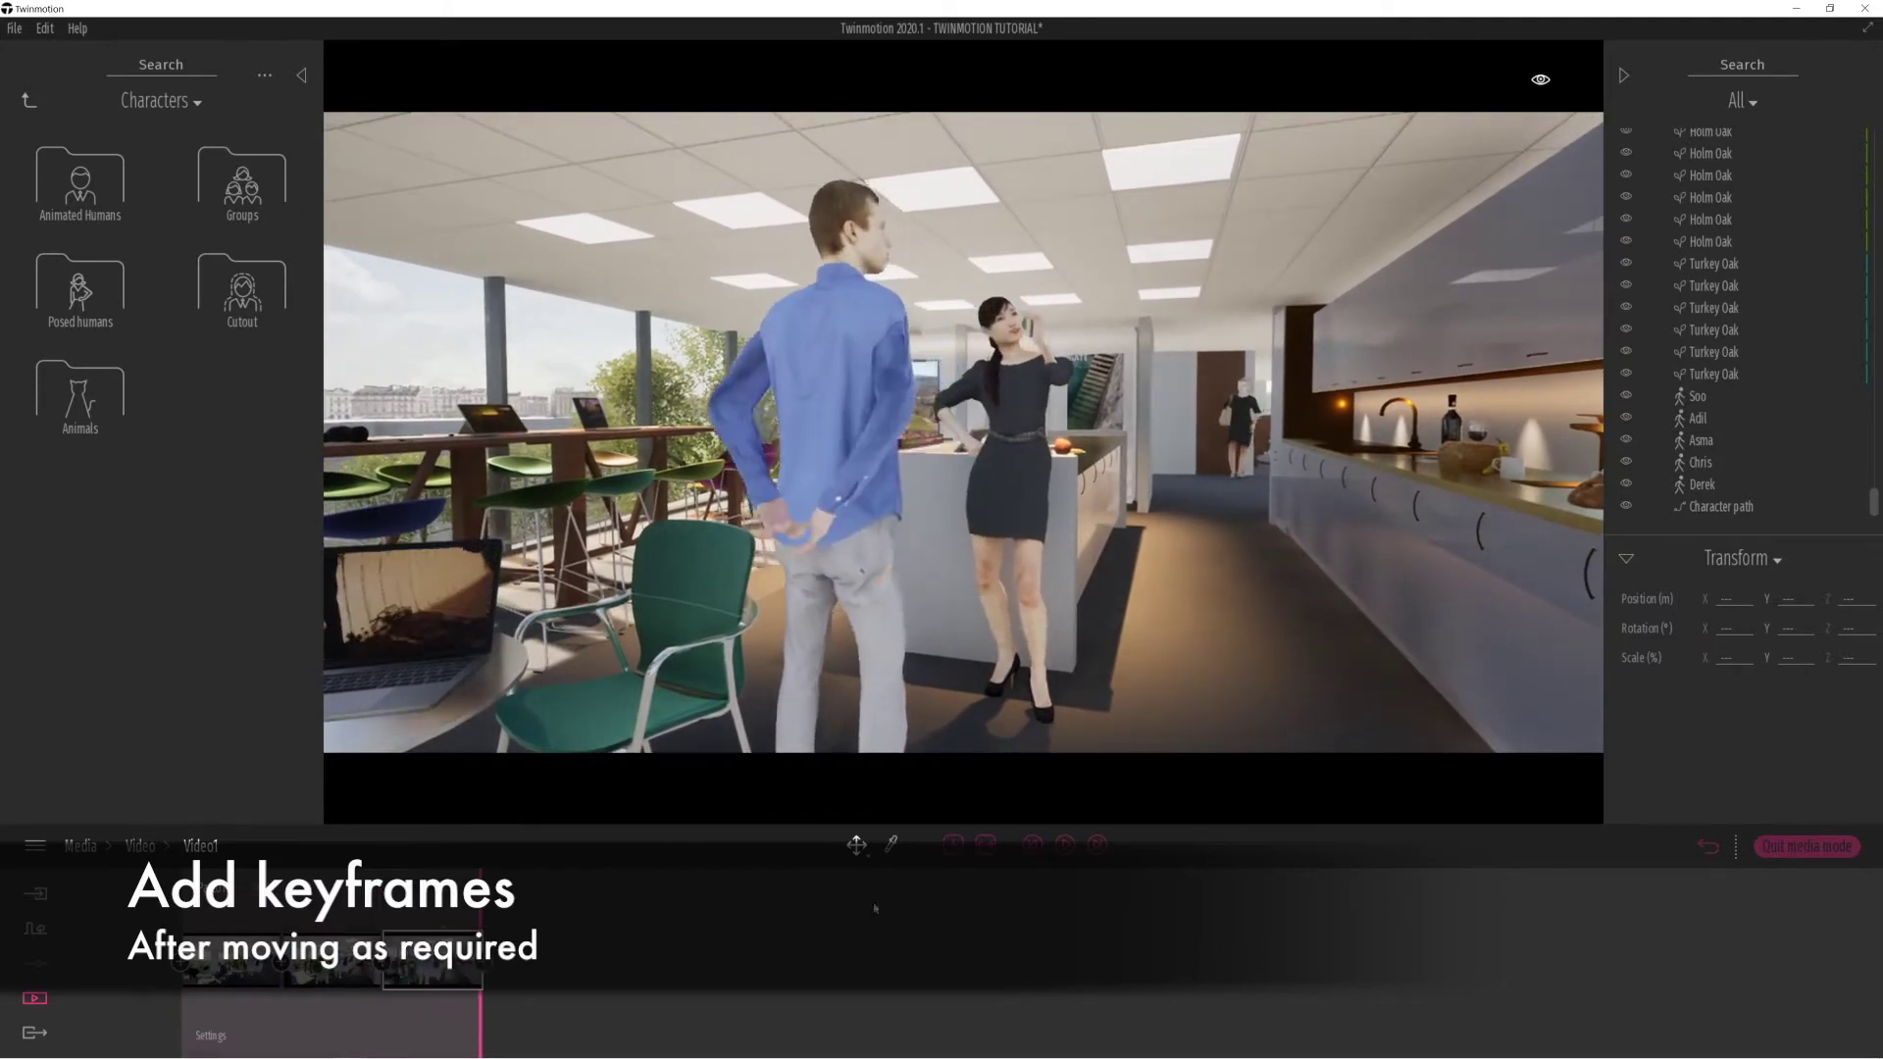
# Play back the first part, and add a second part with the camera looking down the aisle between bar stools and kitchen island.
pyautogui.click(1031, 844)
pyautogui.click(1065, 844)
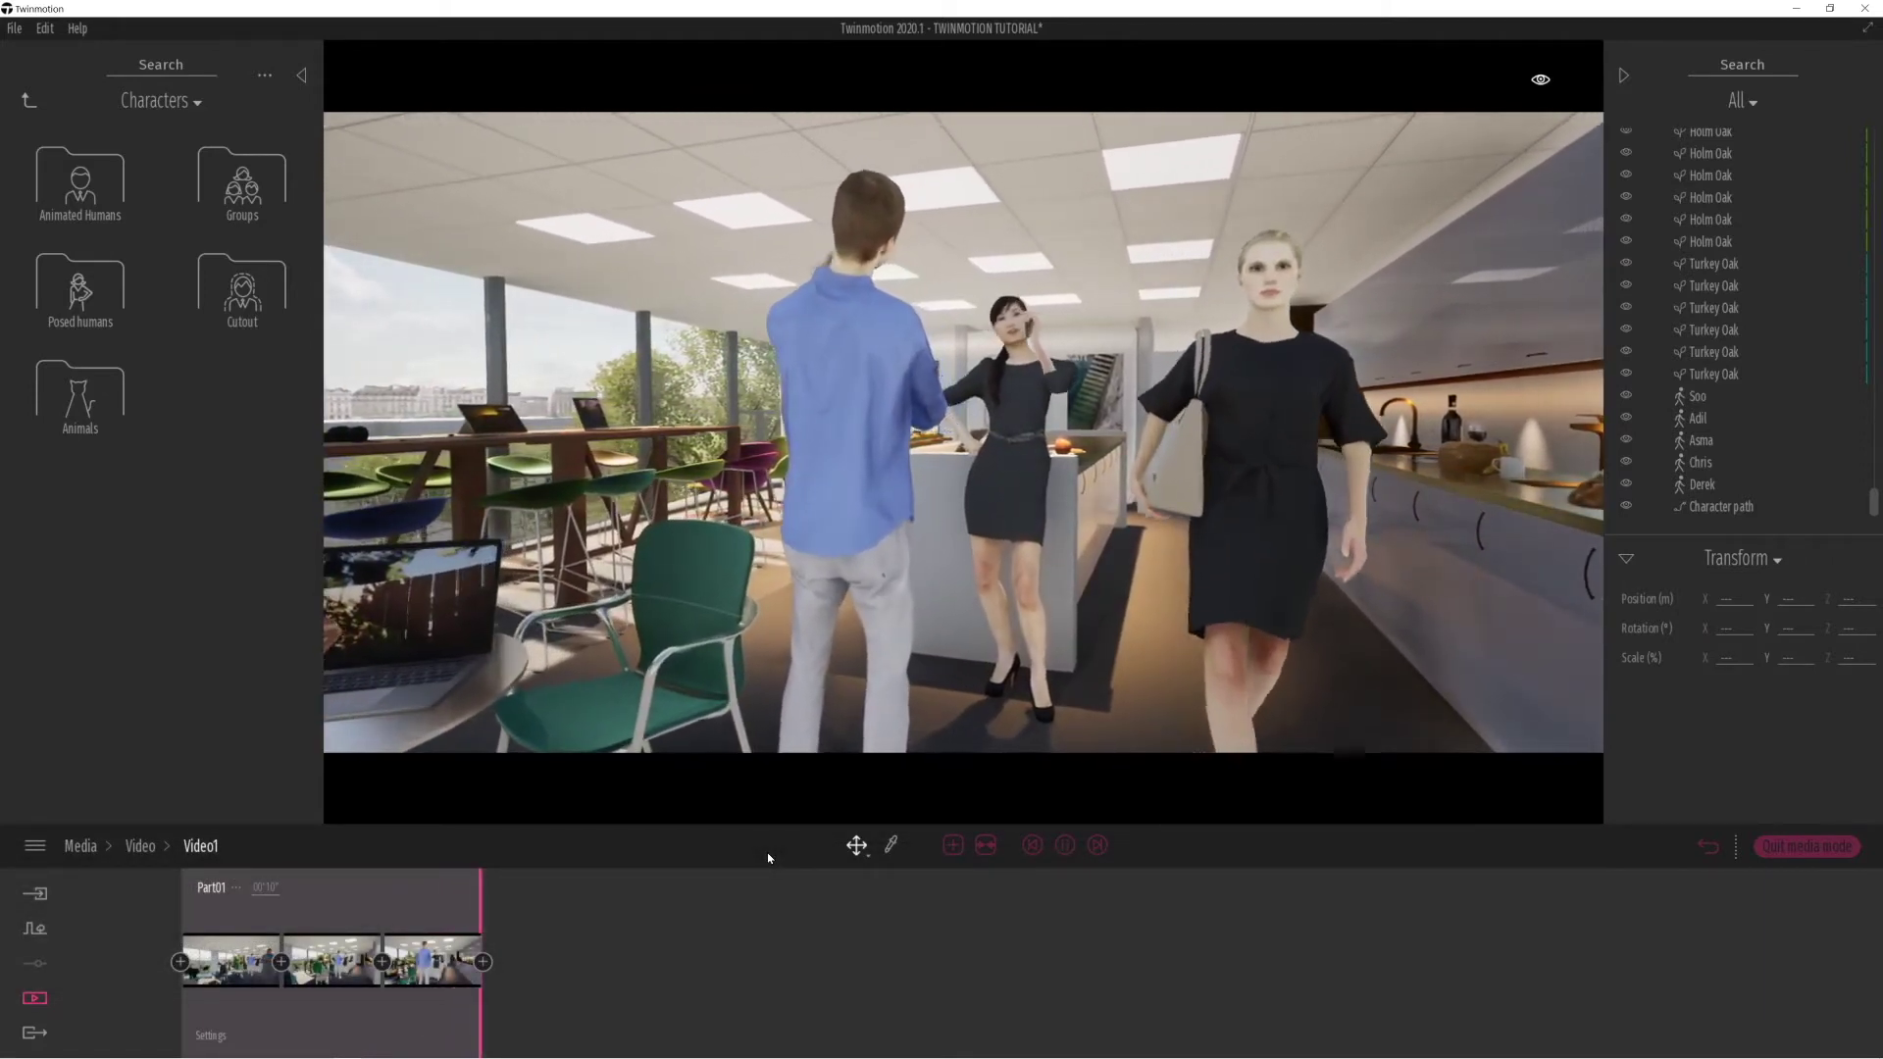
pyautogui.click(951, 845)
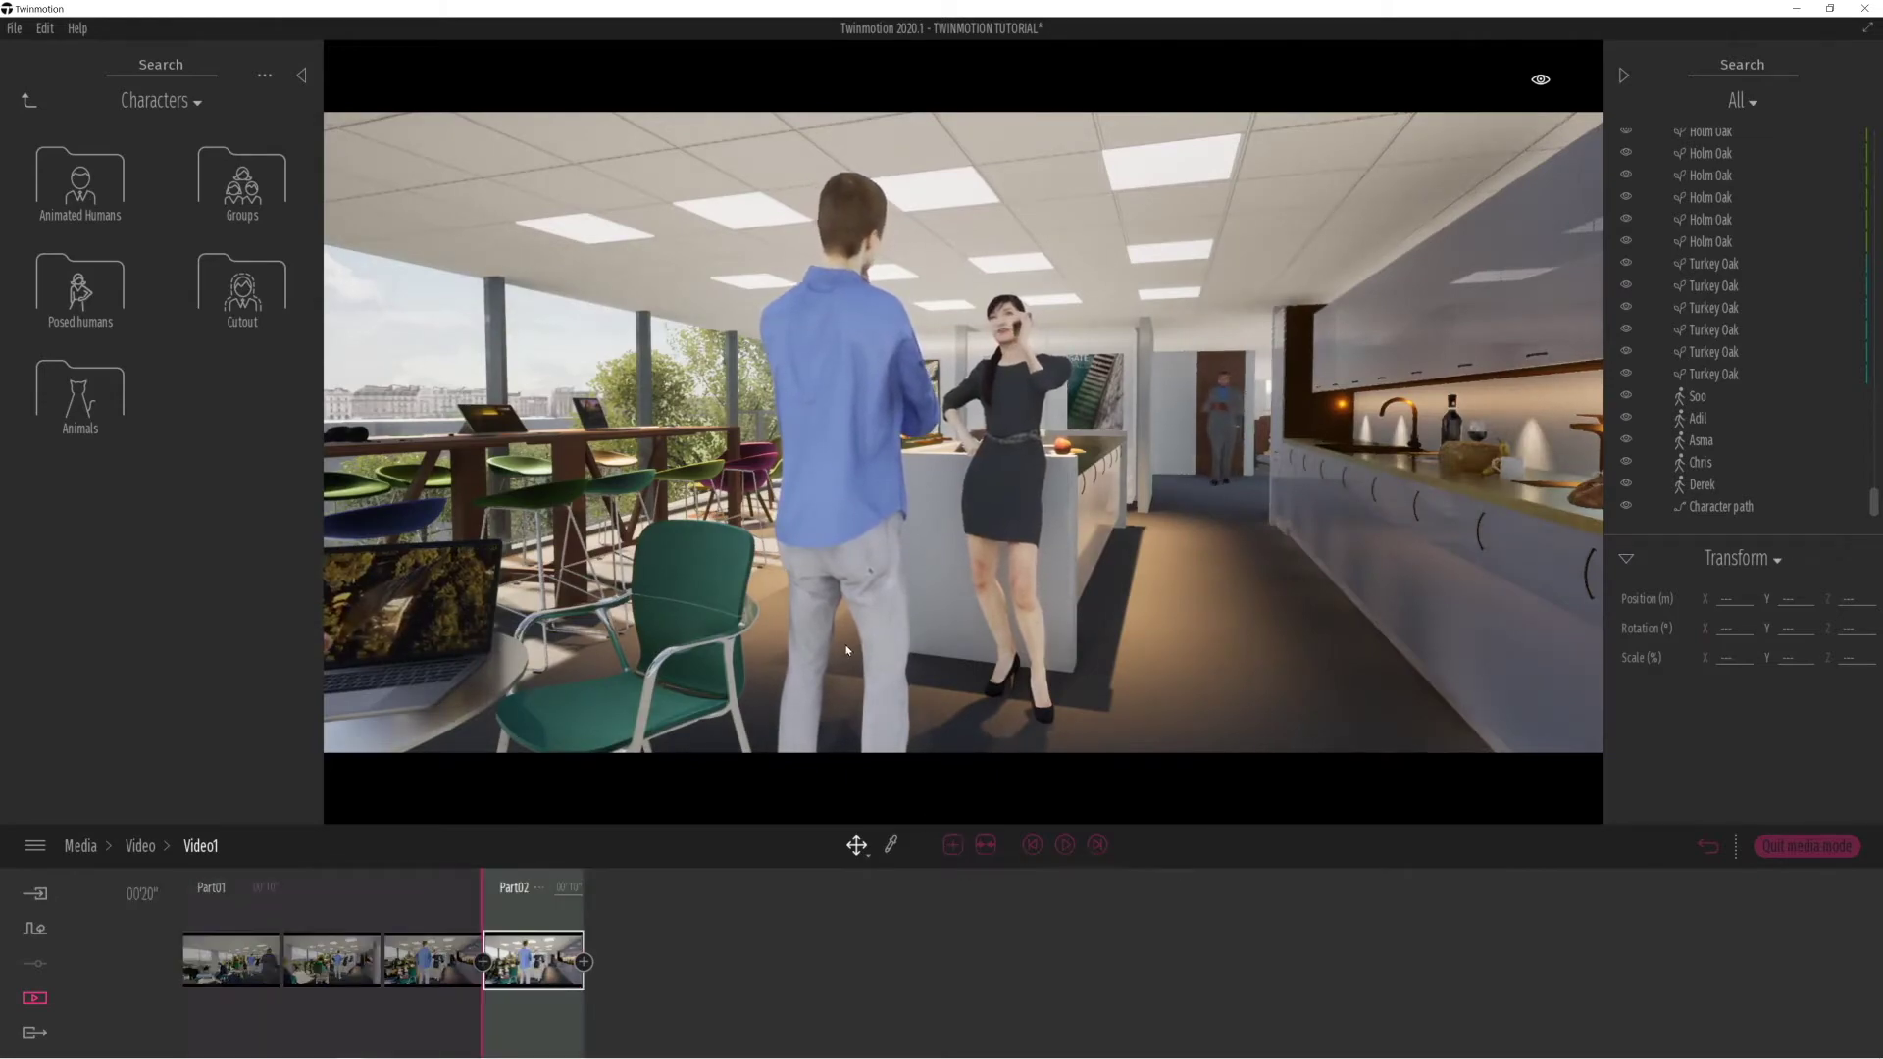
pyautogui.press('w')
pyautogui.press('a')
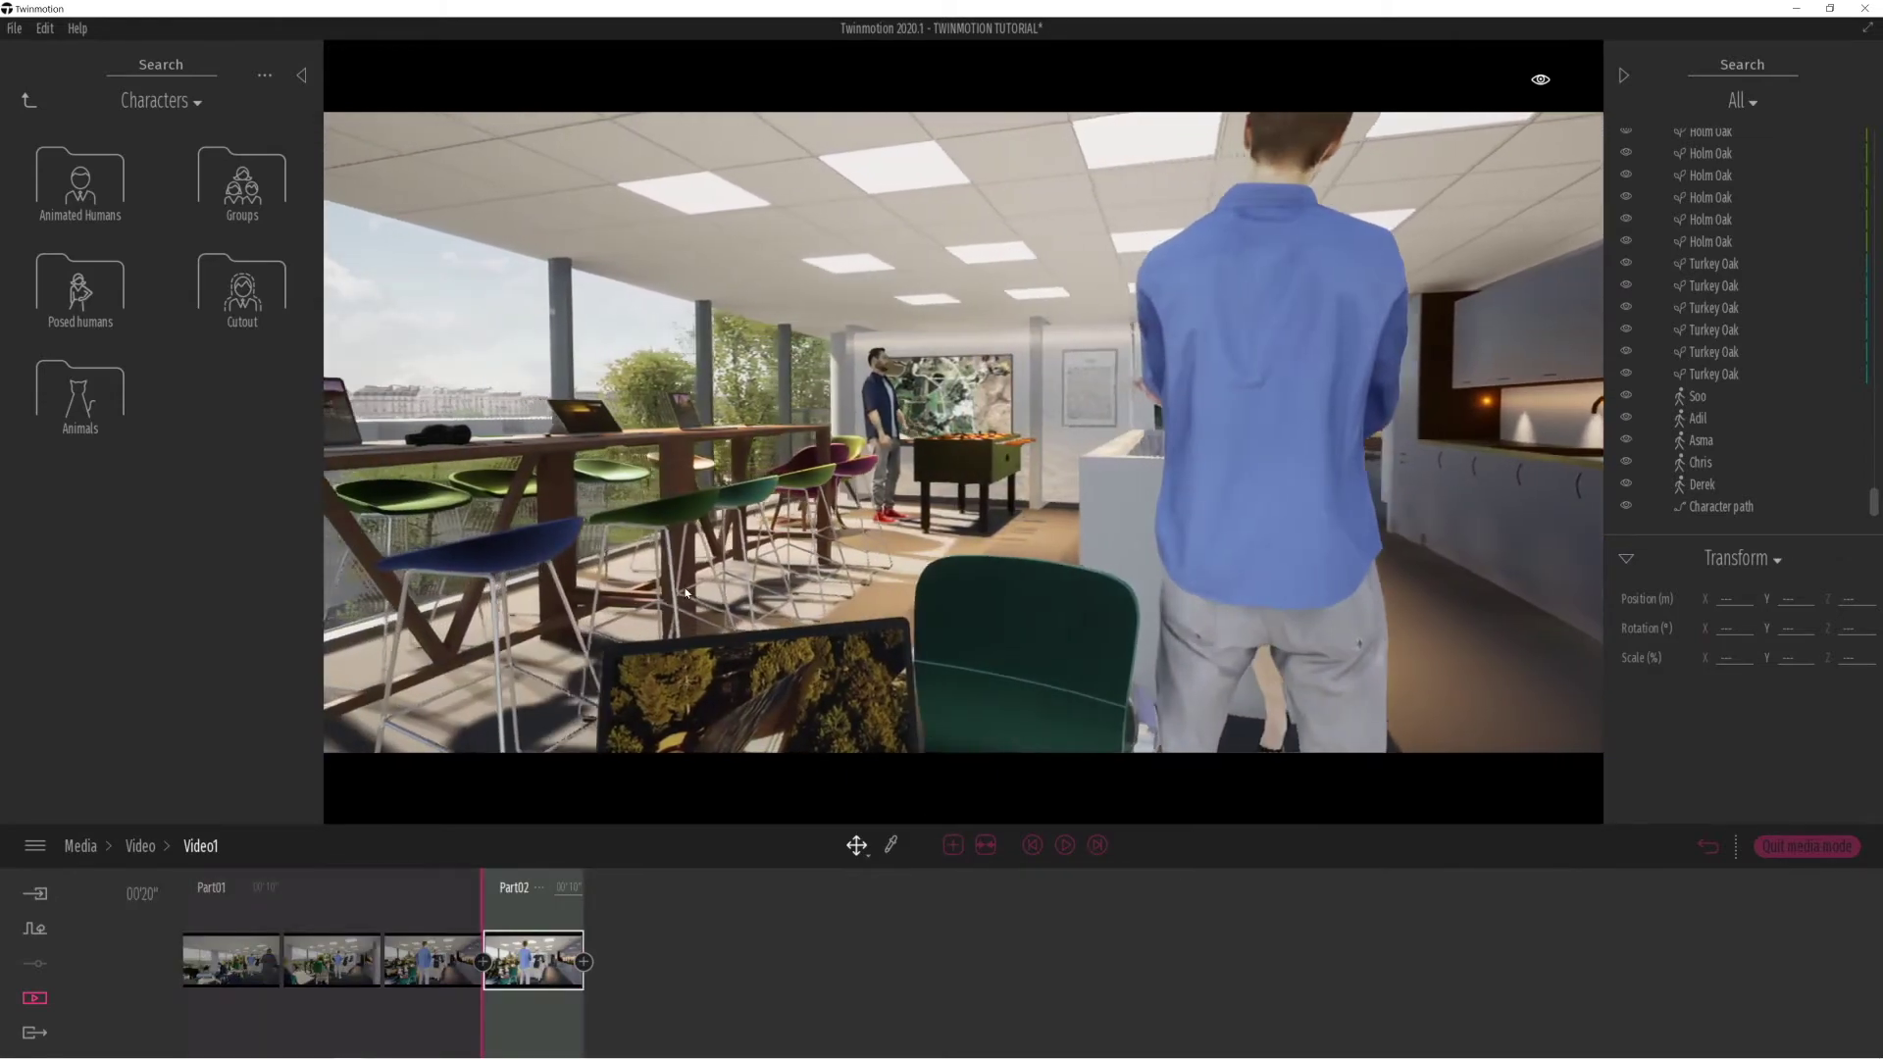
pyautogui.press('a')
pyautogui.moveTo(685, 592); pyautogui.dragTo(911, 530, button='right')
pyautogui.press('a')
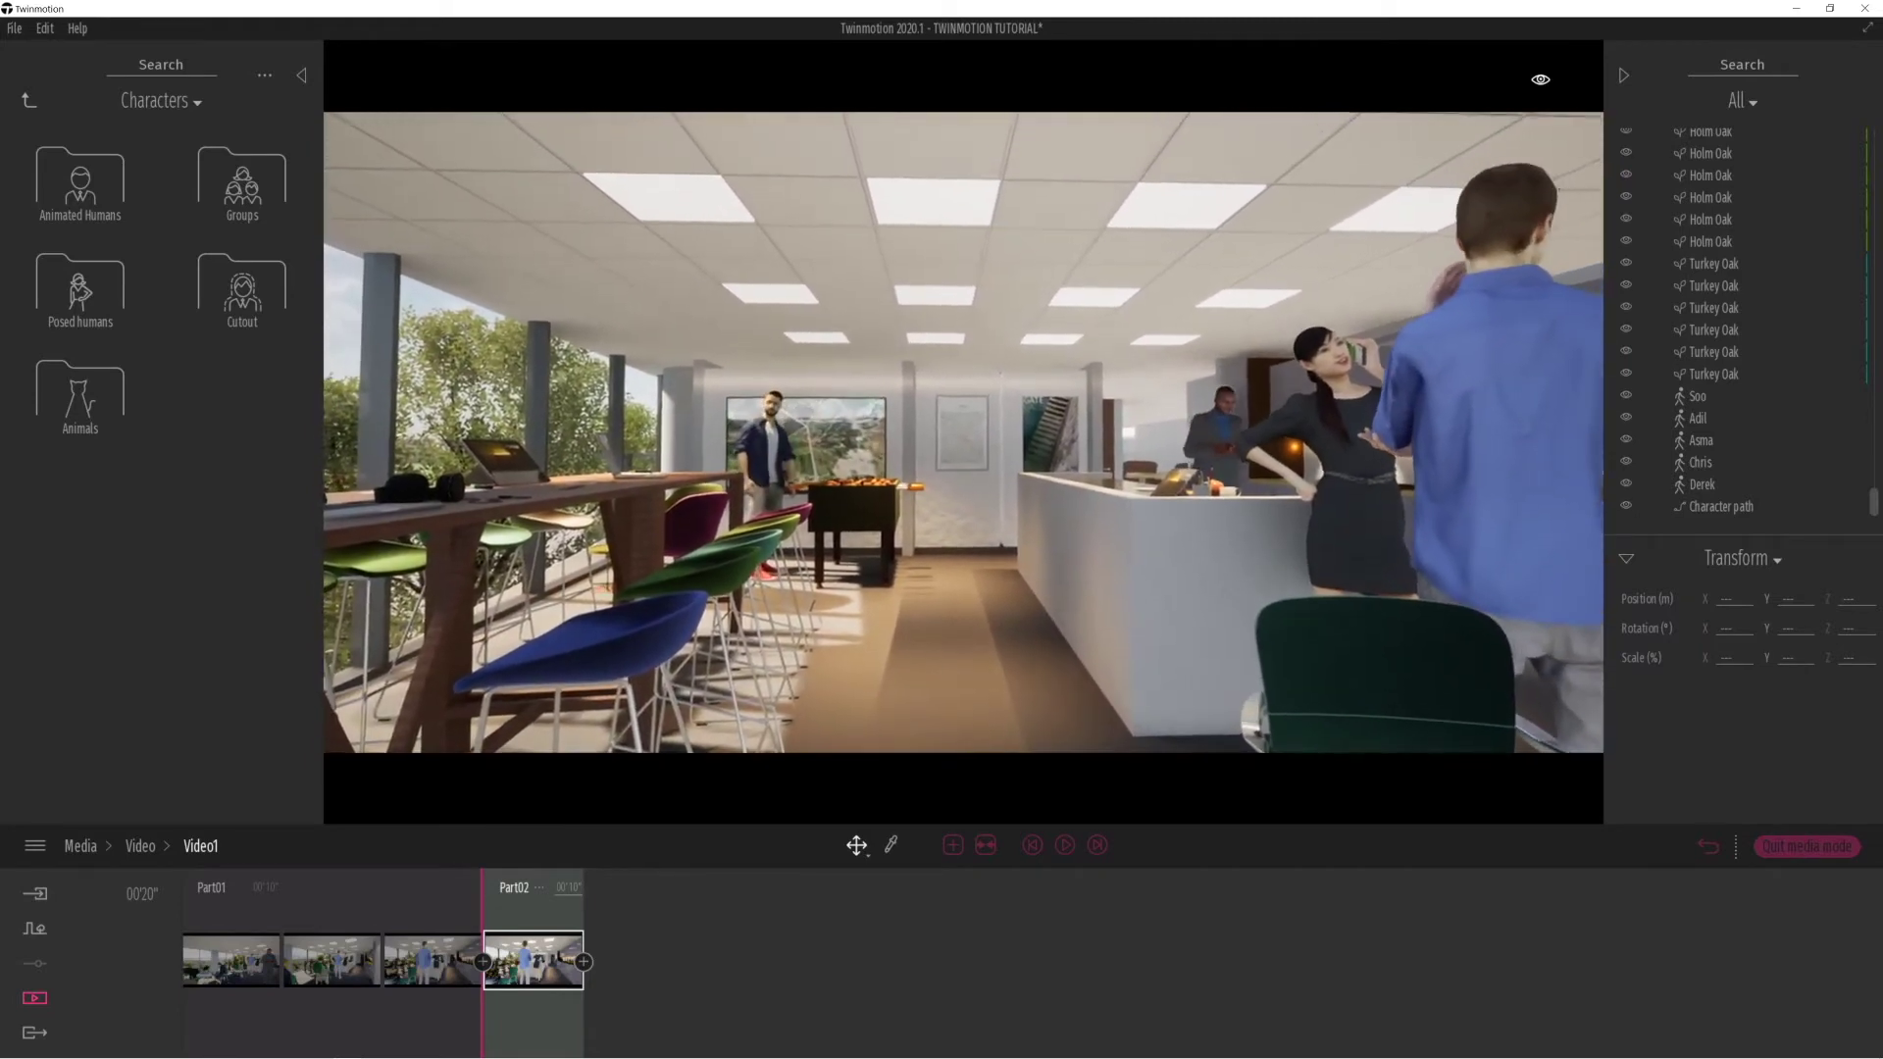
# Examine the settings available for the second part's first keyframe, including its camera options, and return to the video timeline.
pyautogui.click(566, 997)
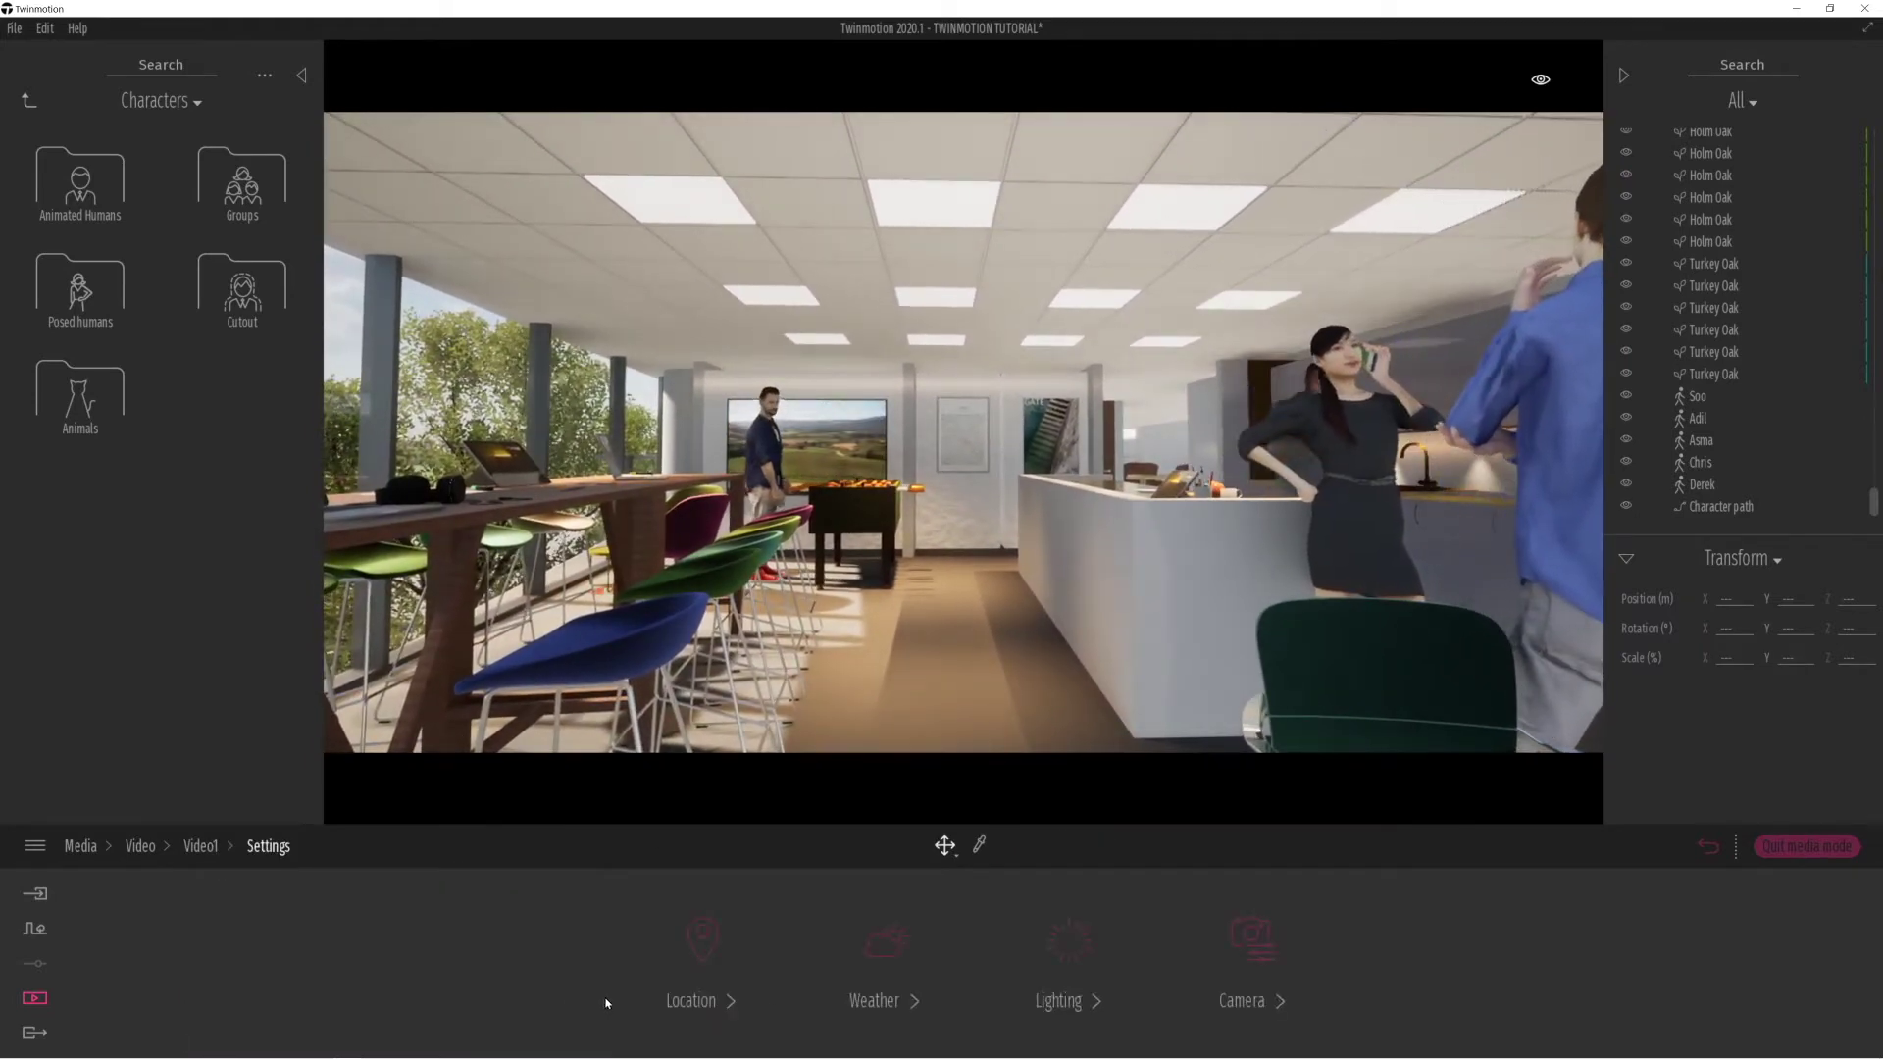
pyautogui.click(1240, 949)
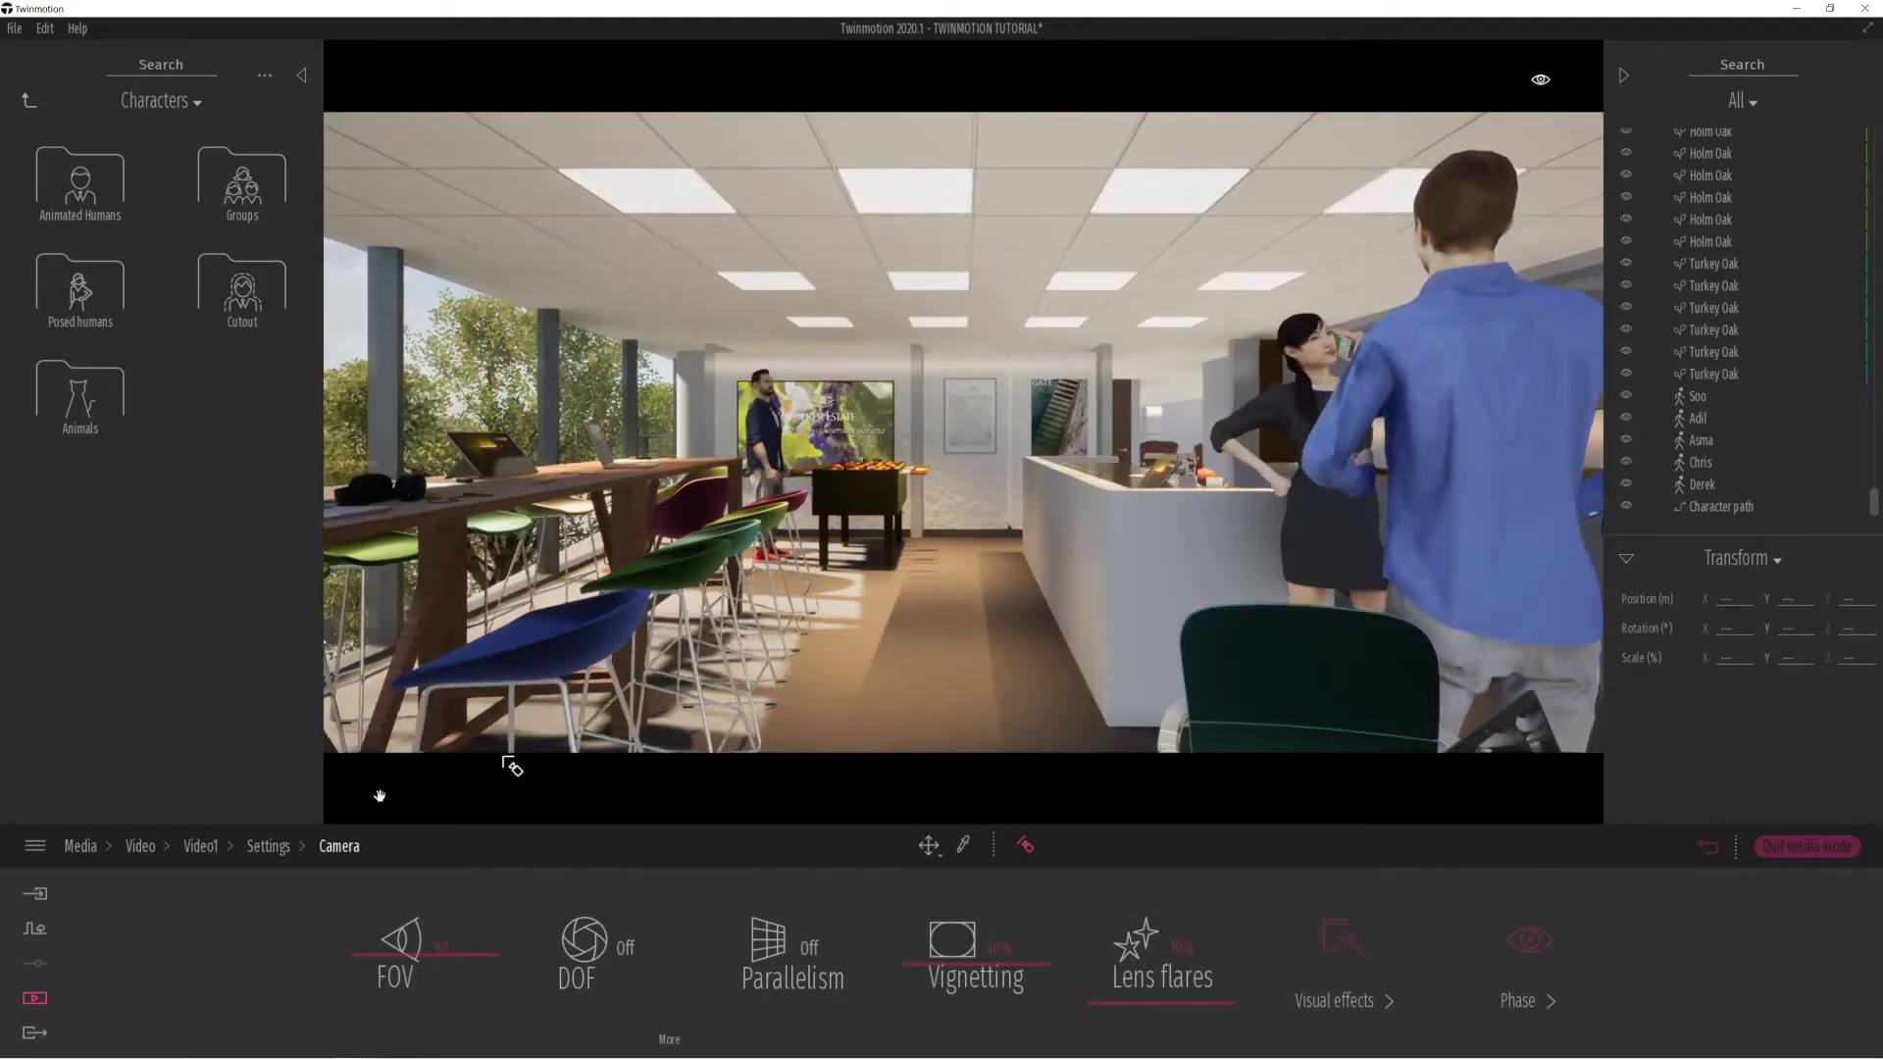
pyautogui.click(1709, 846)
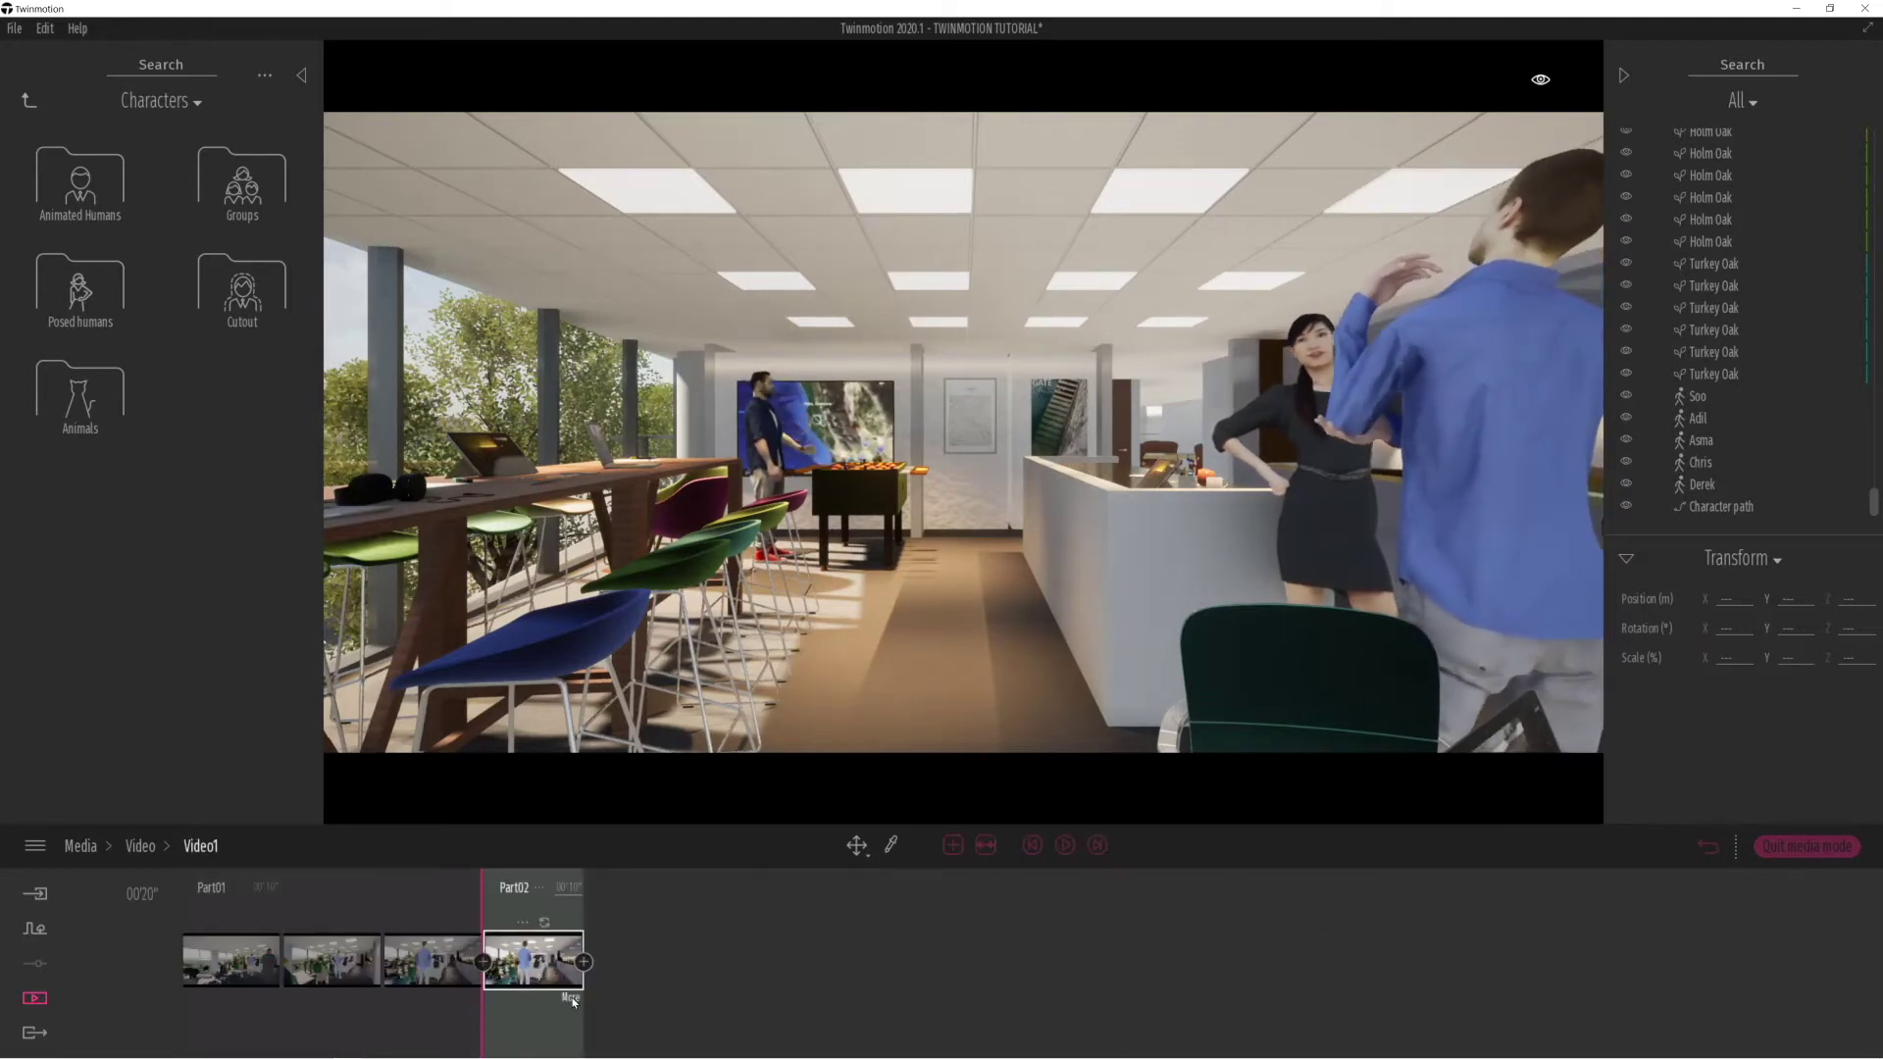
pyautogui.click(572, 998)
pyautogui.click(1241, 948)
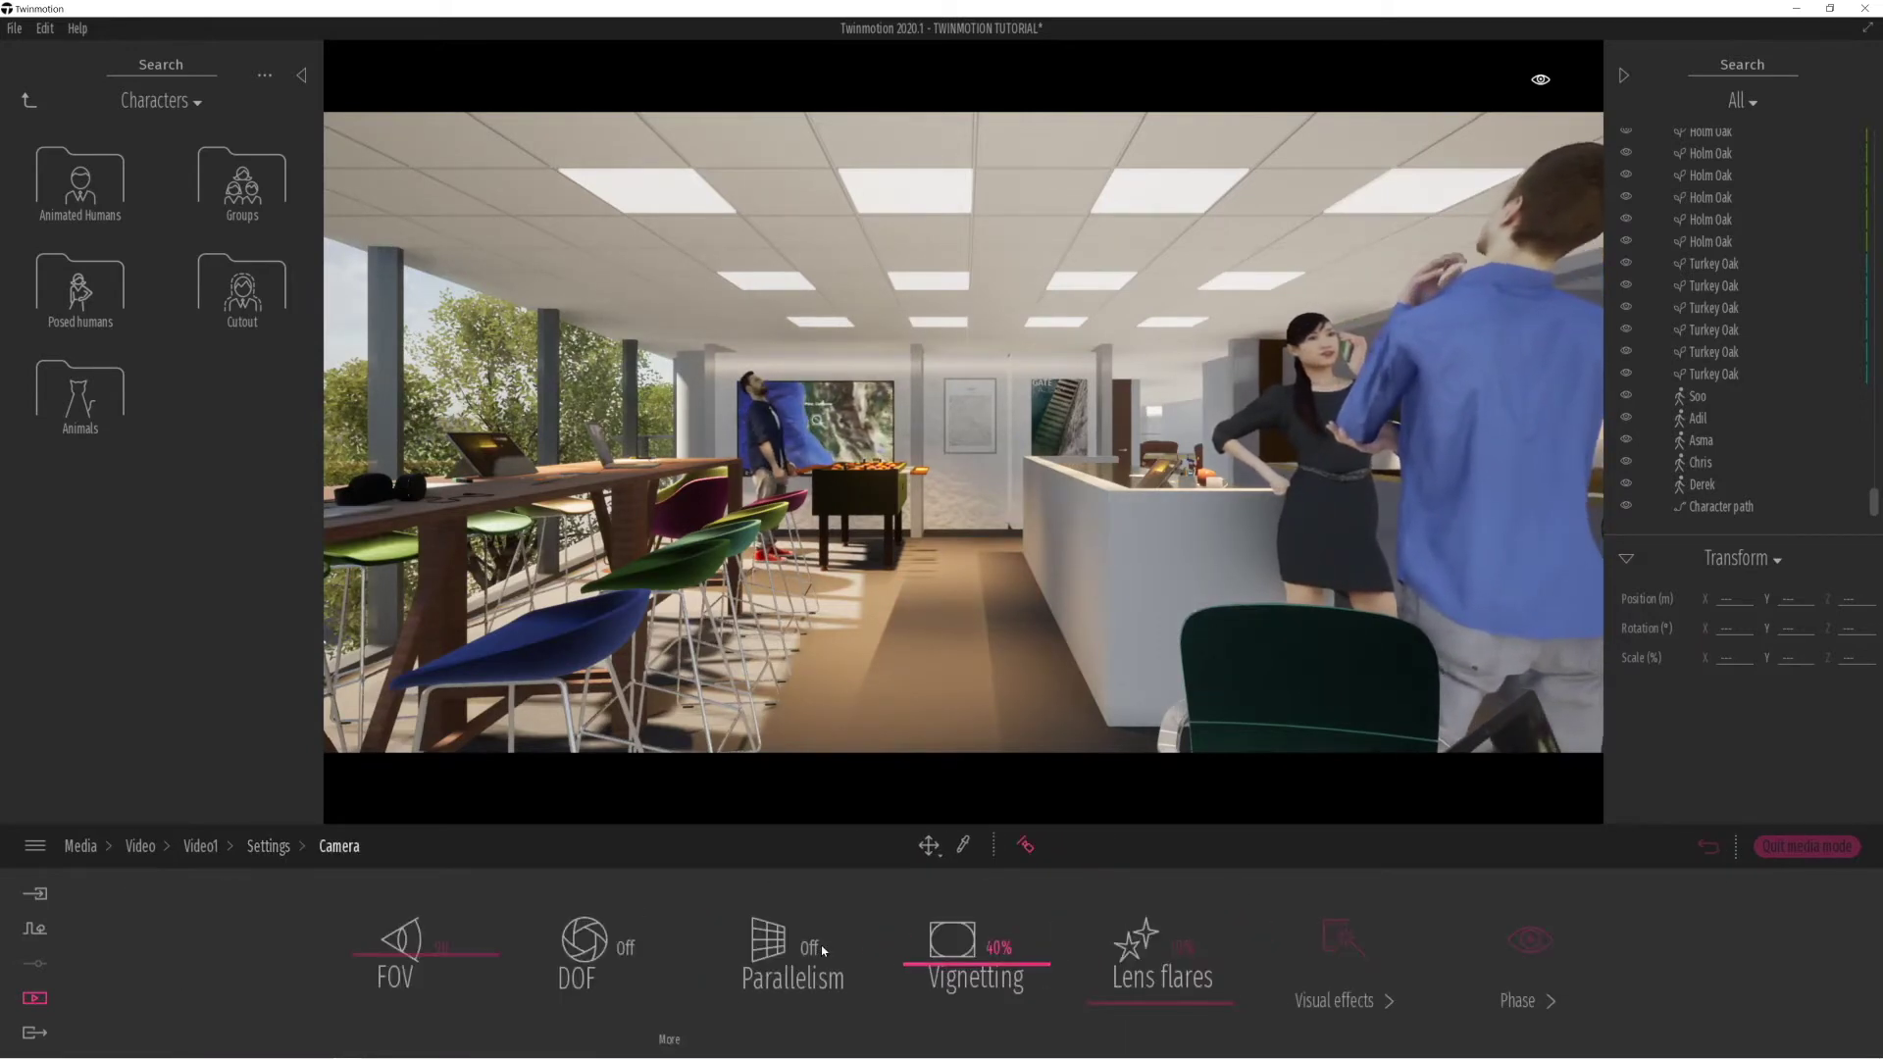
pyautogui.click(260, 849)
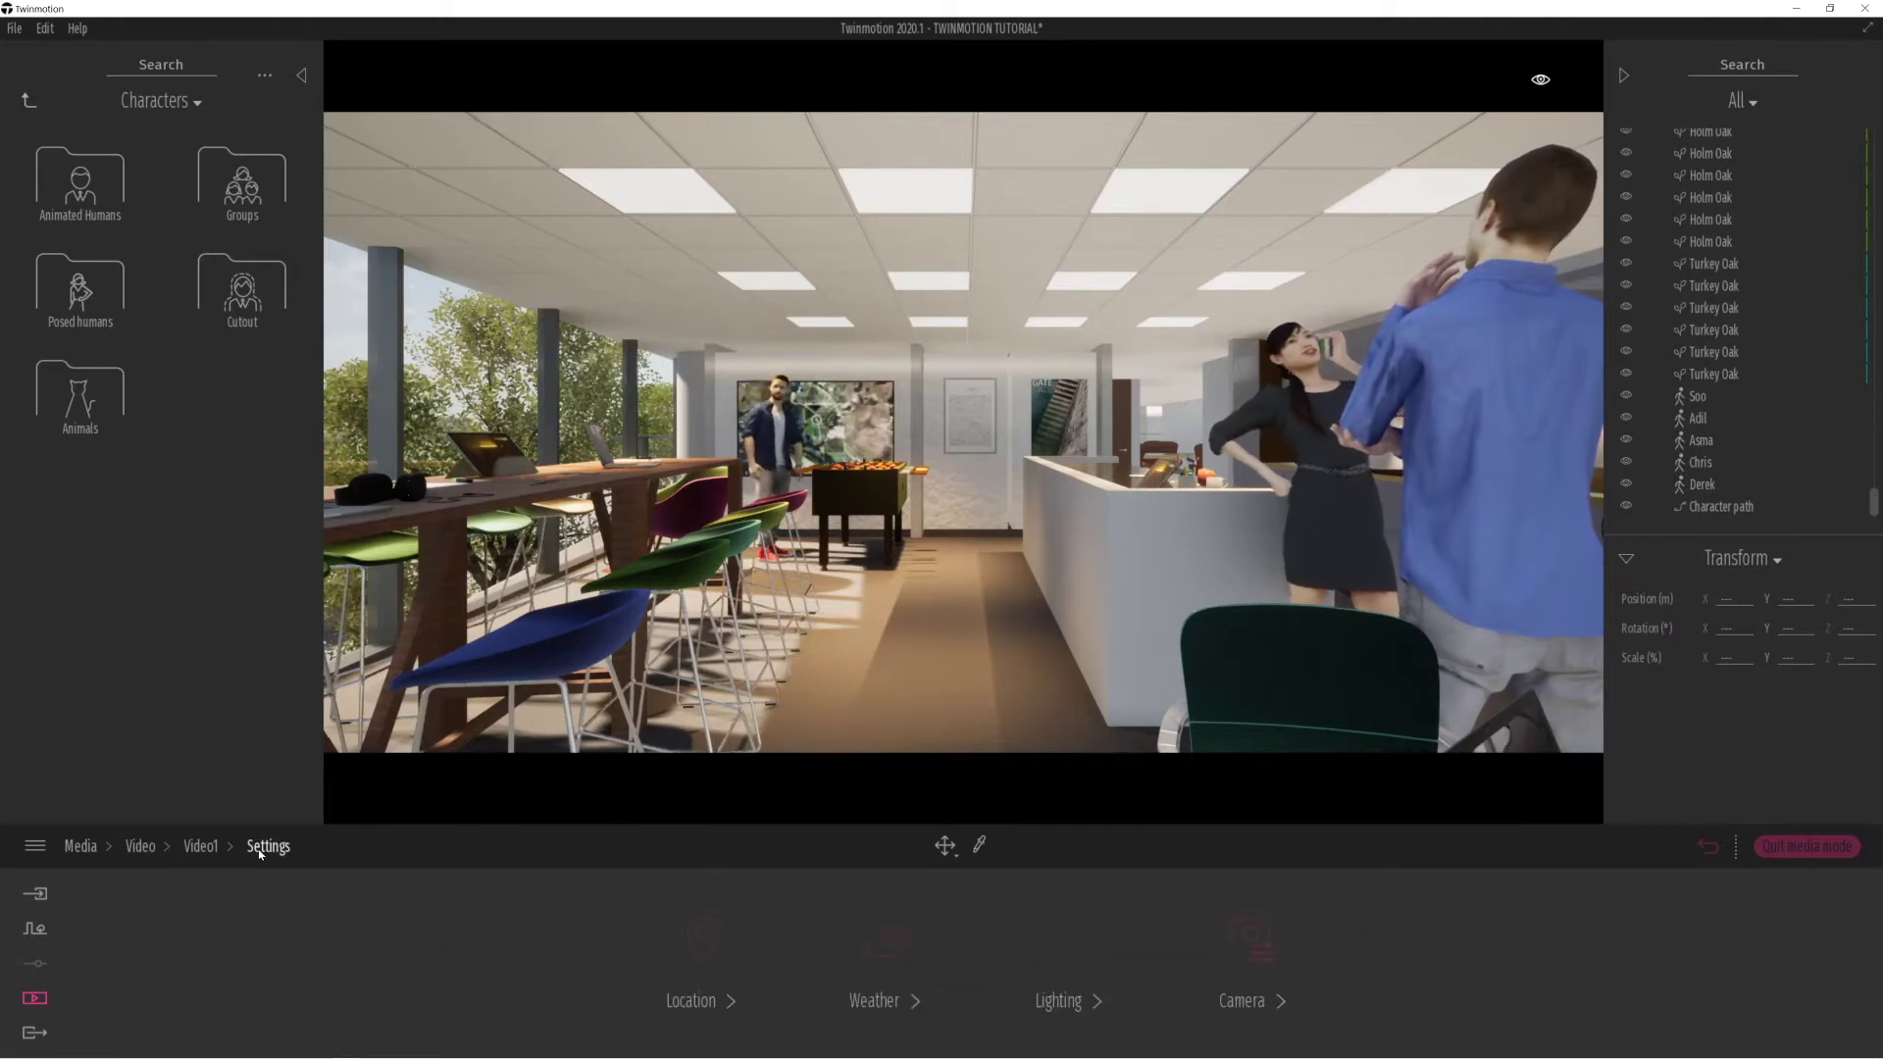
pyautogui.click(200, 846)
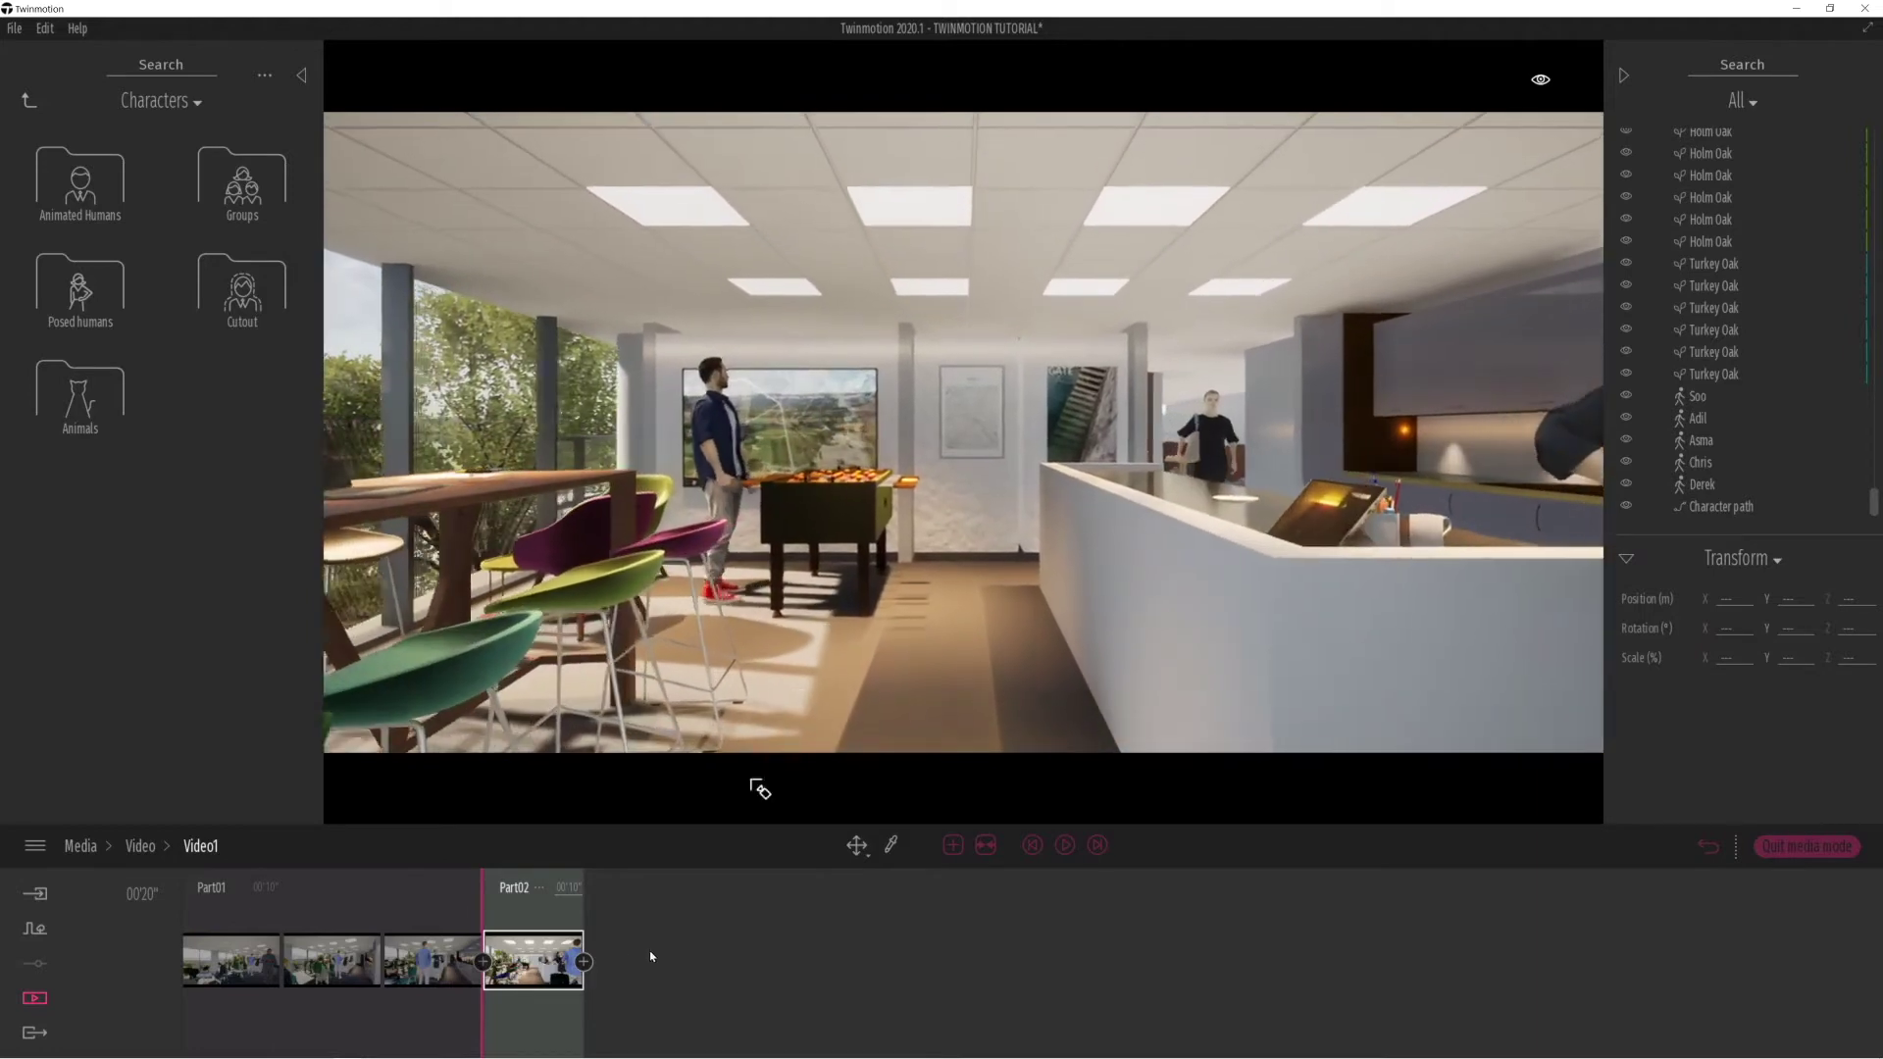
# Extend the second part with three keyframes advancing down the aisle to the man at the football table, and play it back.
pyautogui.click(583, 962)
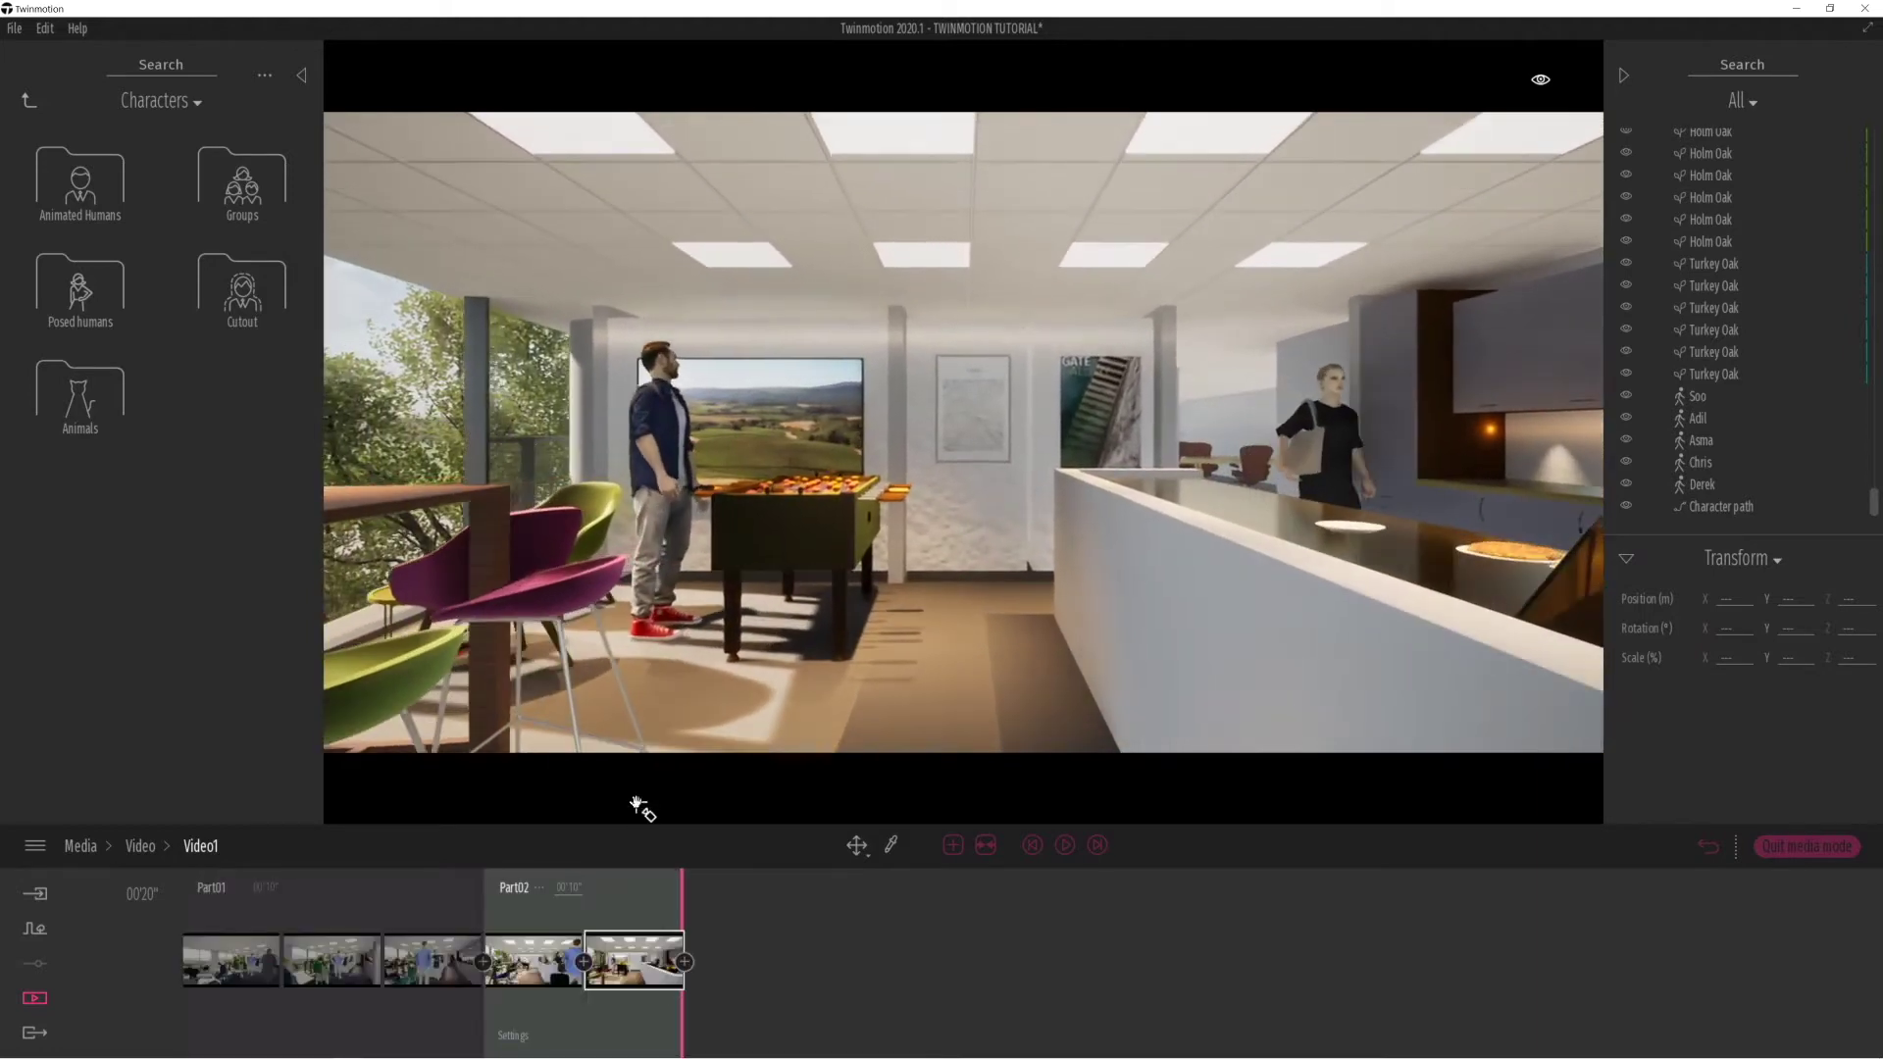
pyautogui.click(684, 962)
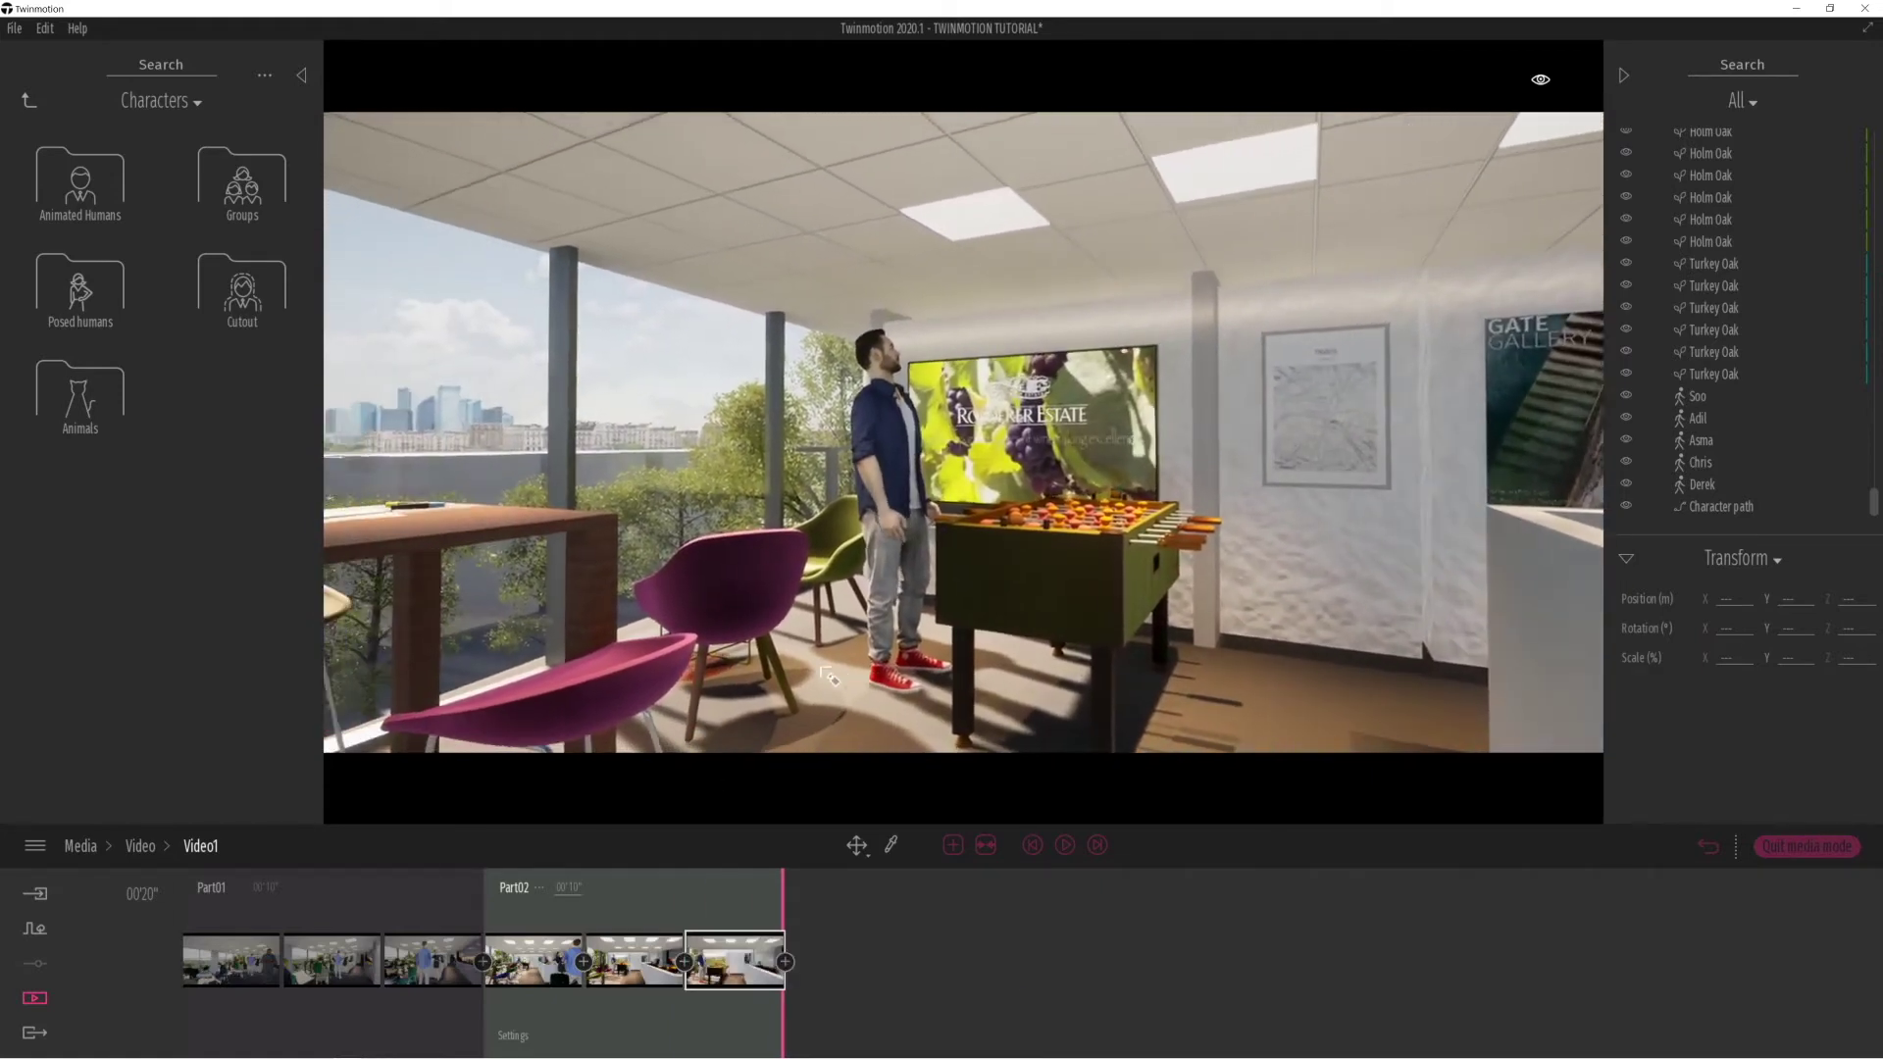
pyautogui.click(786, 962)
pyautogui.click(1031, 846)
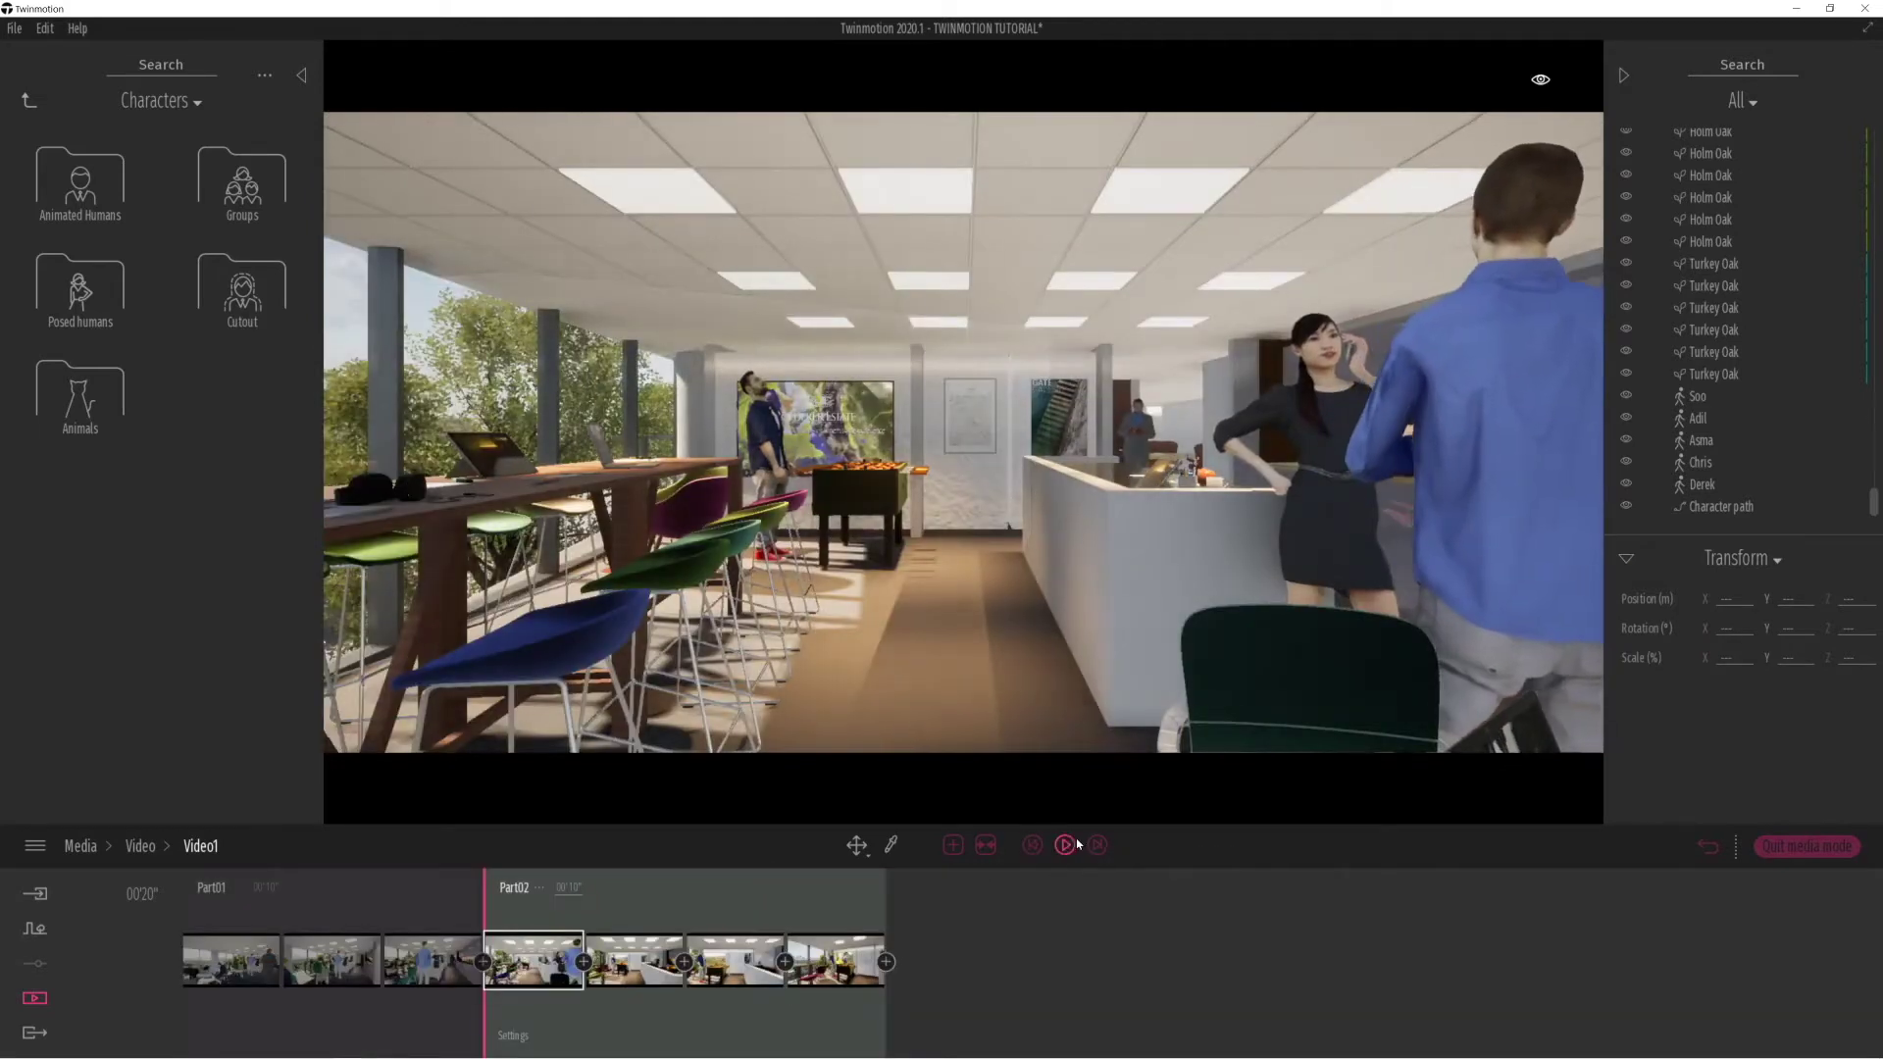
pyautogui.click(1066, 845)
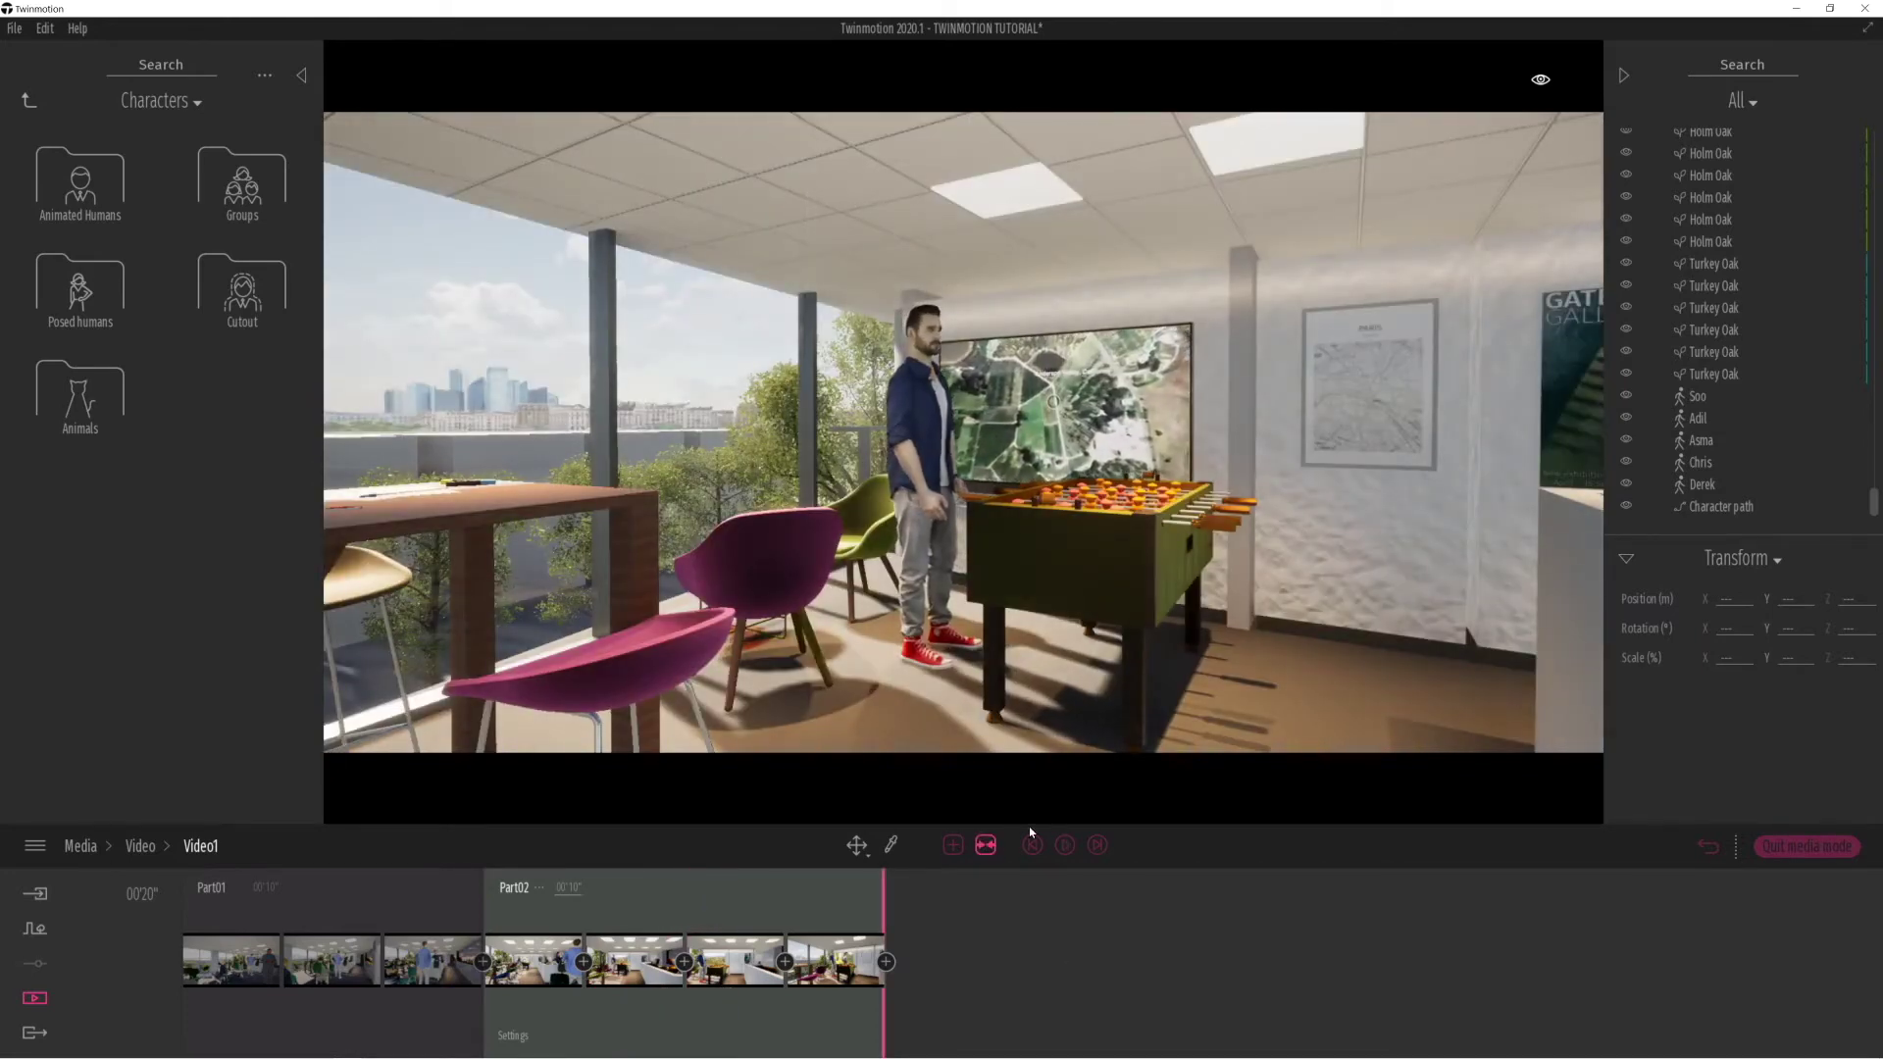
# Add a third part and re-capture its first keyframe looking straight at the kitchen across the wooden high table.
pyautogui.click(952, 845)
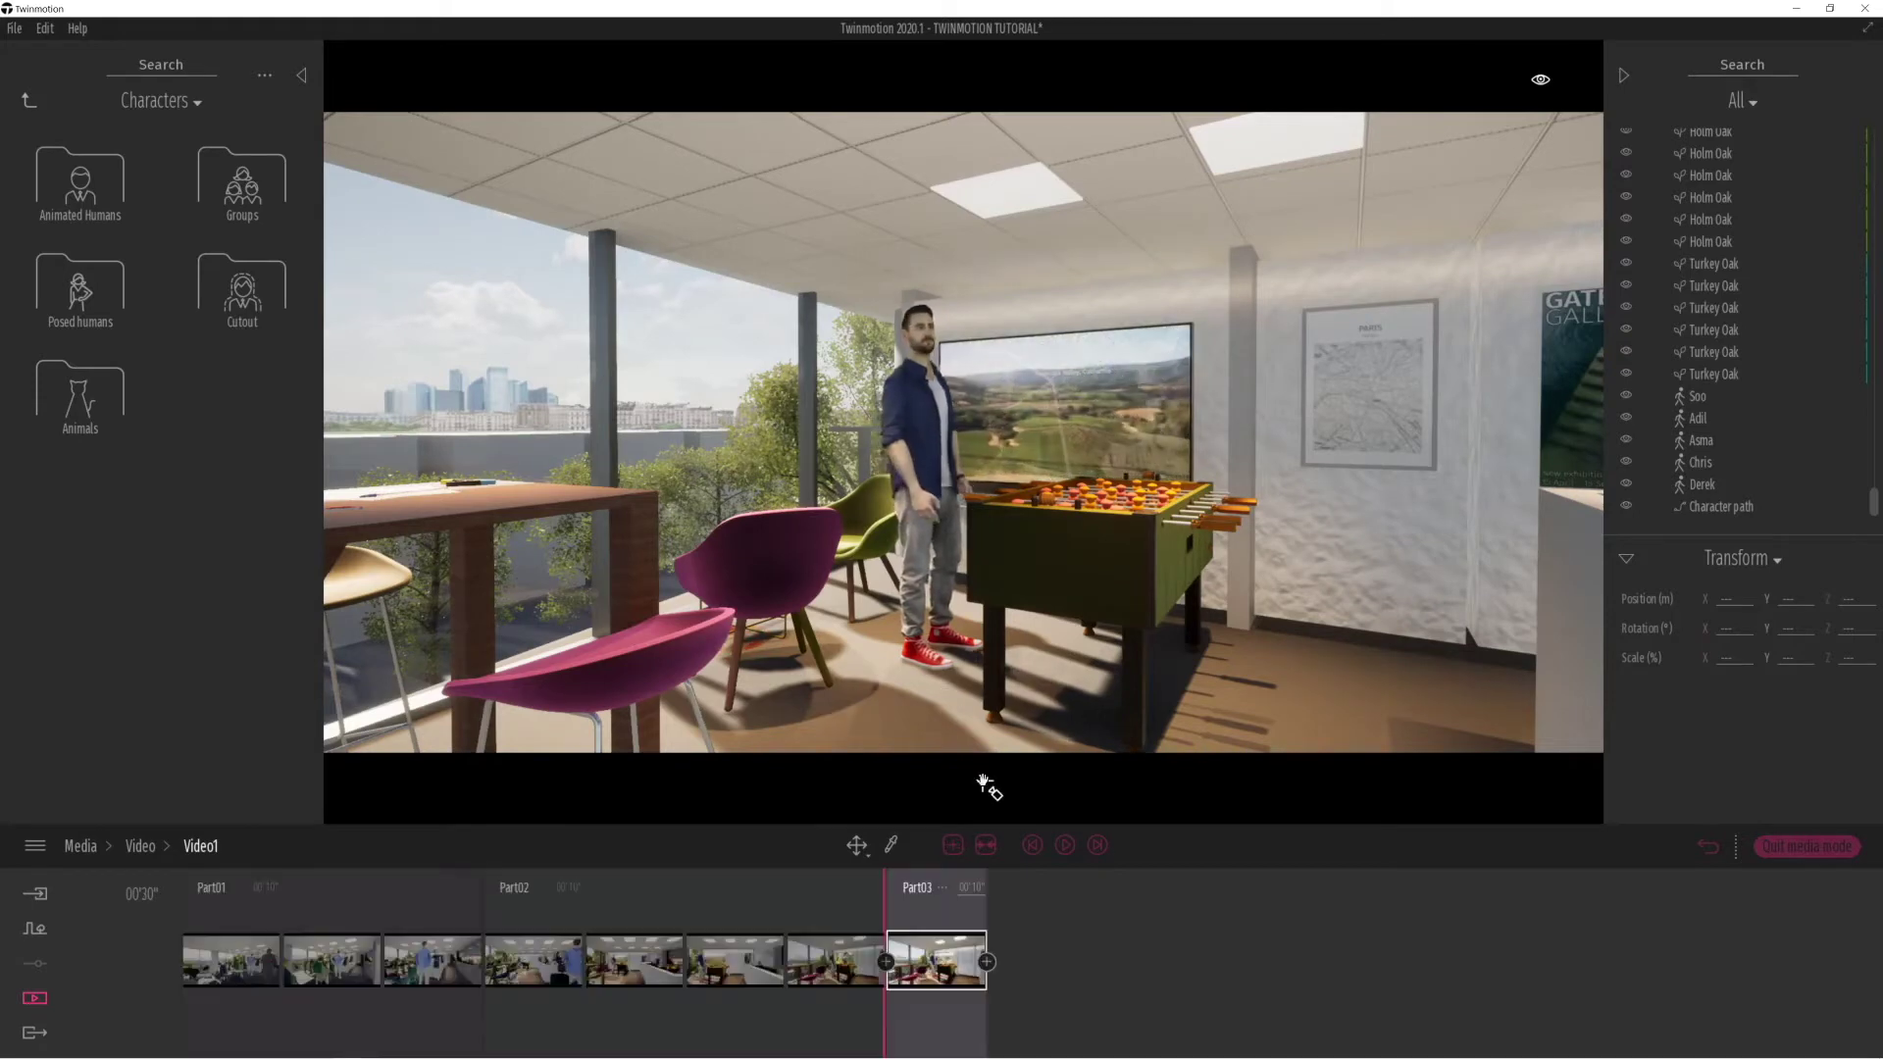
pyautogui.moveTo(646, 588); pyautogui.dragTo(656, 592, button='right')
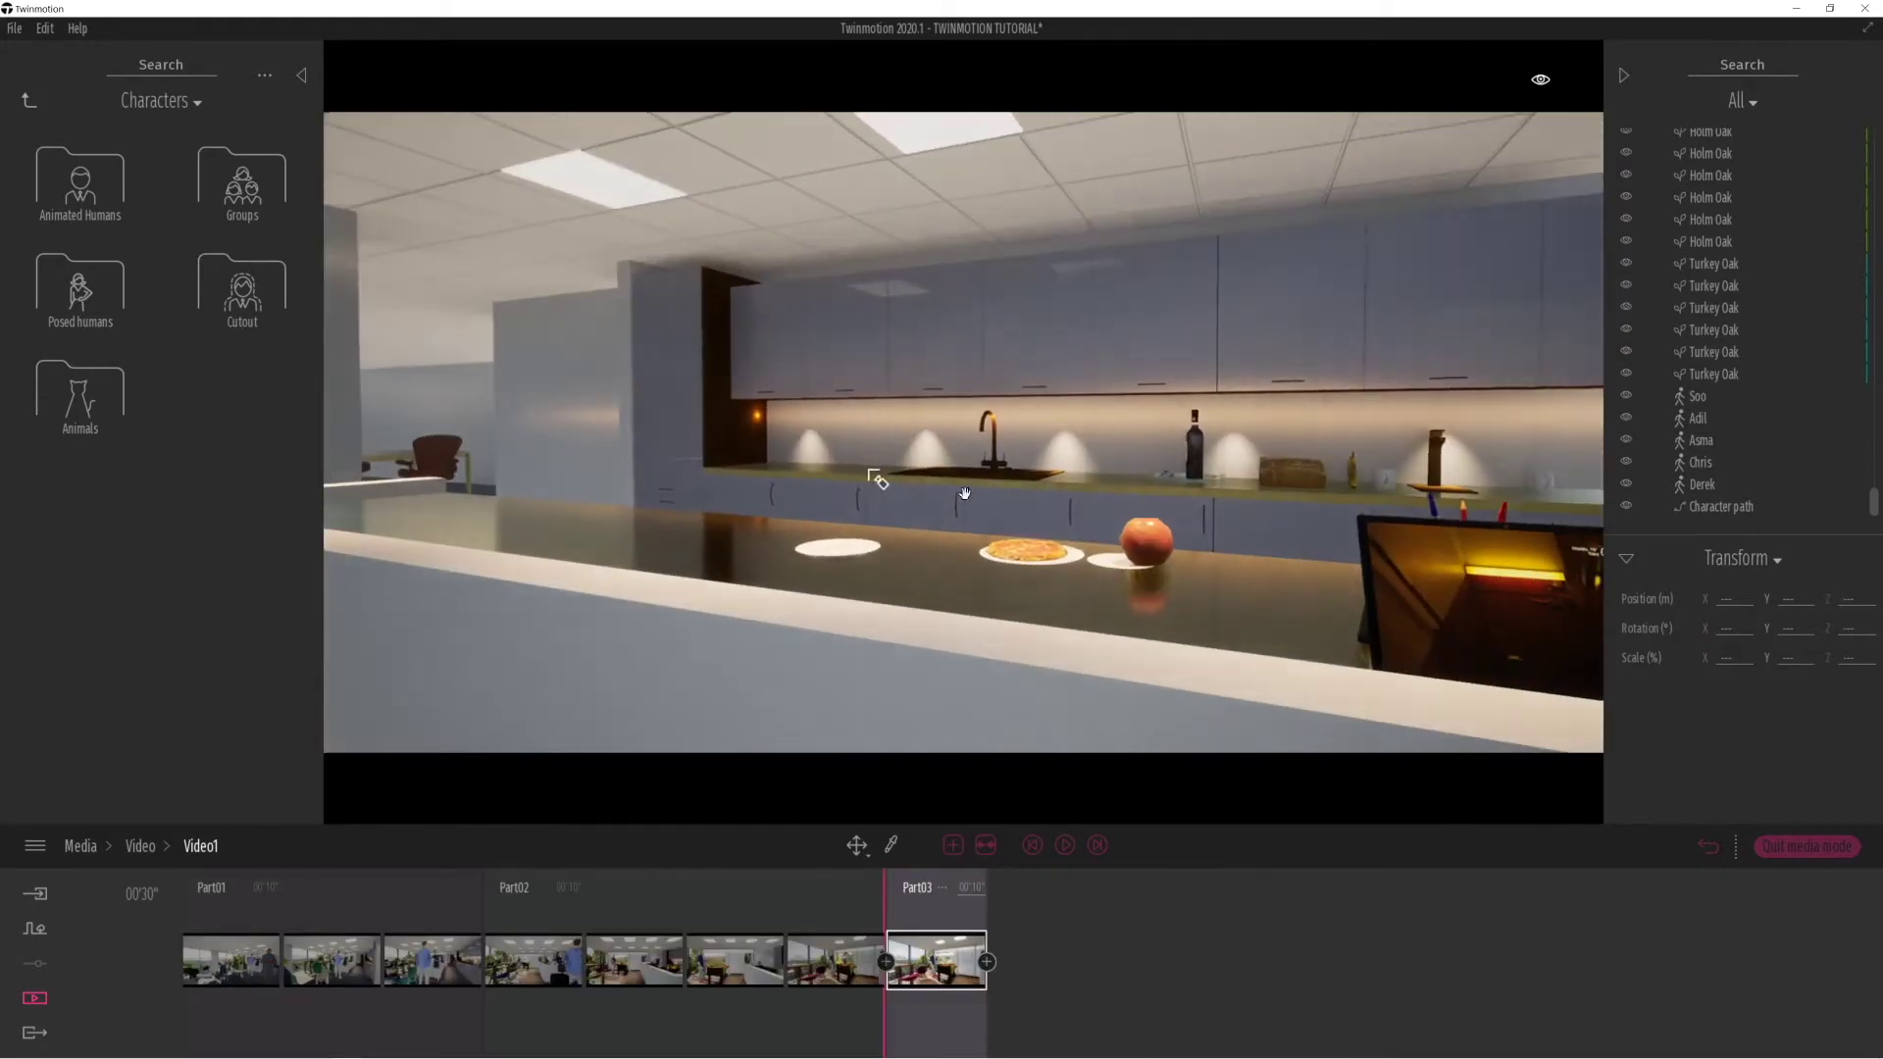
pyautogui.moveTo(1139, 446); pyautogui.dragTo(1144, 471, button='right')
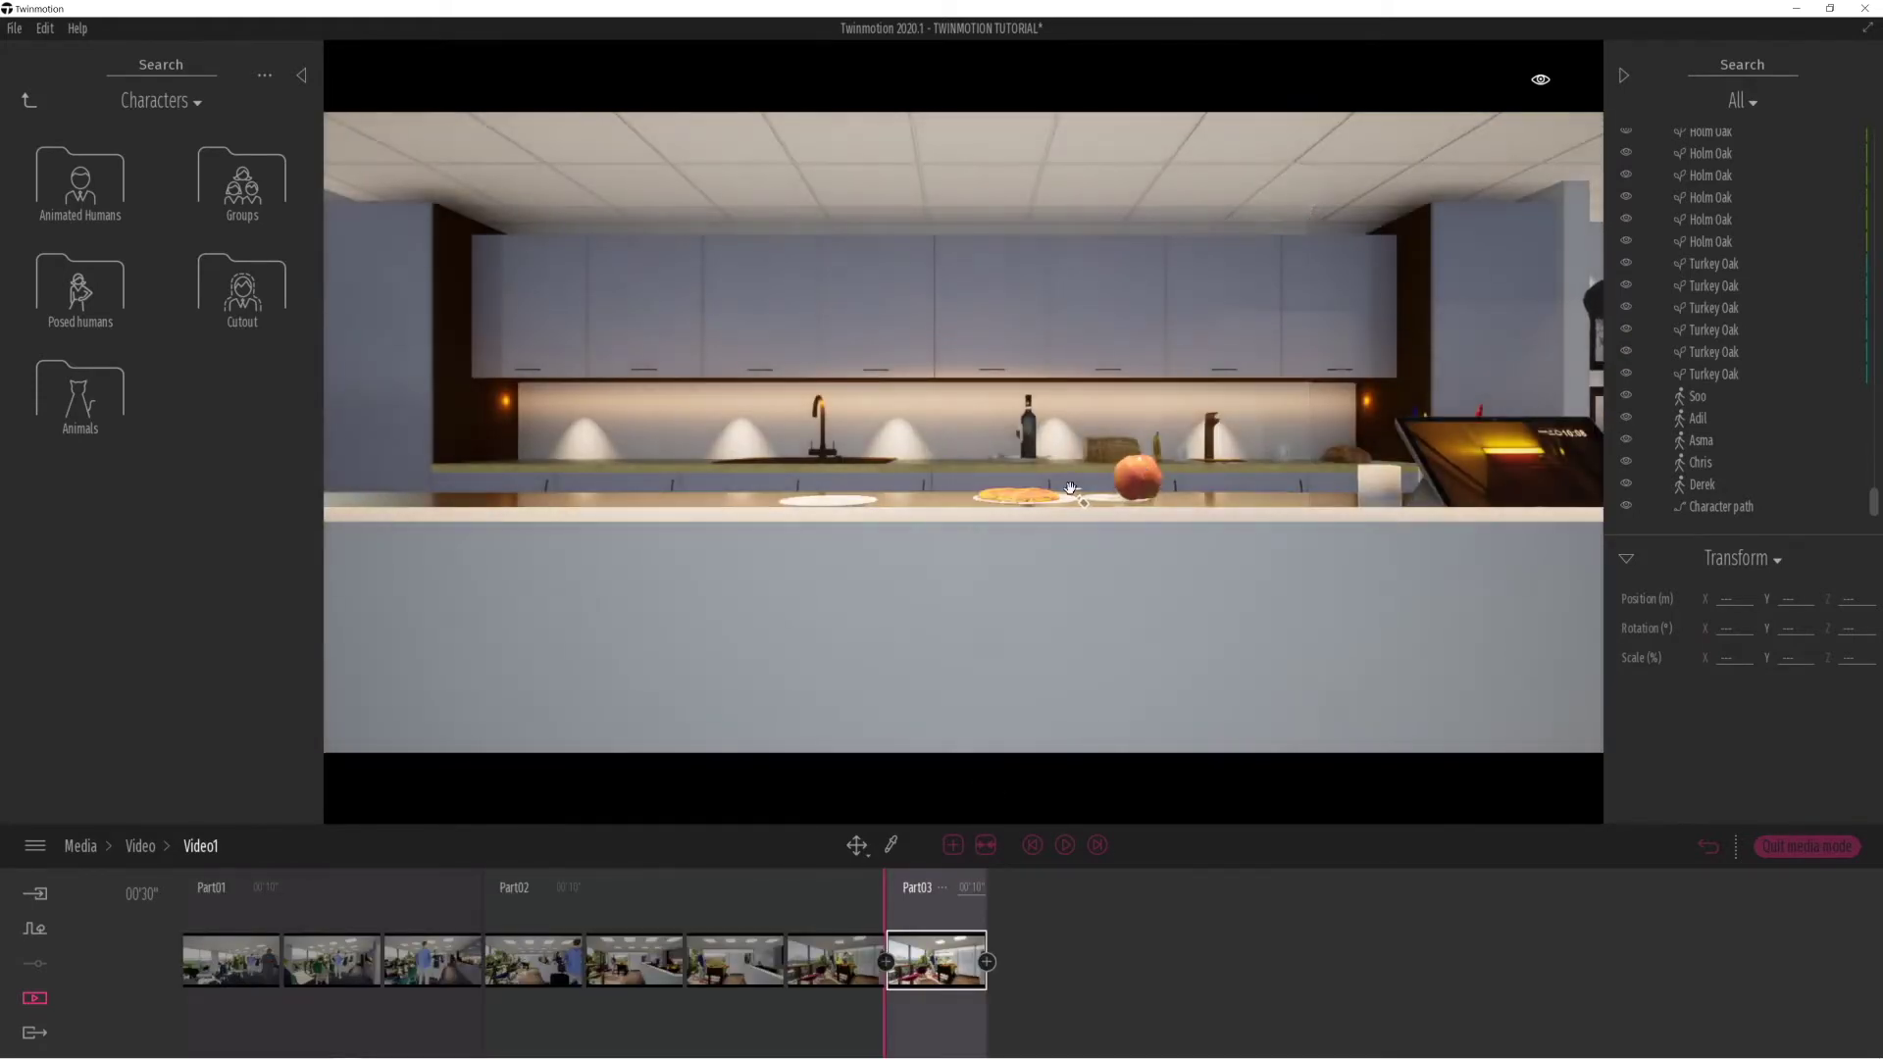
pyautogui.scroll(-5, 1071, 488)
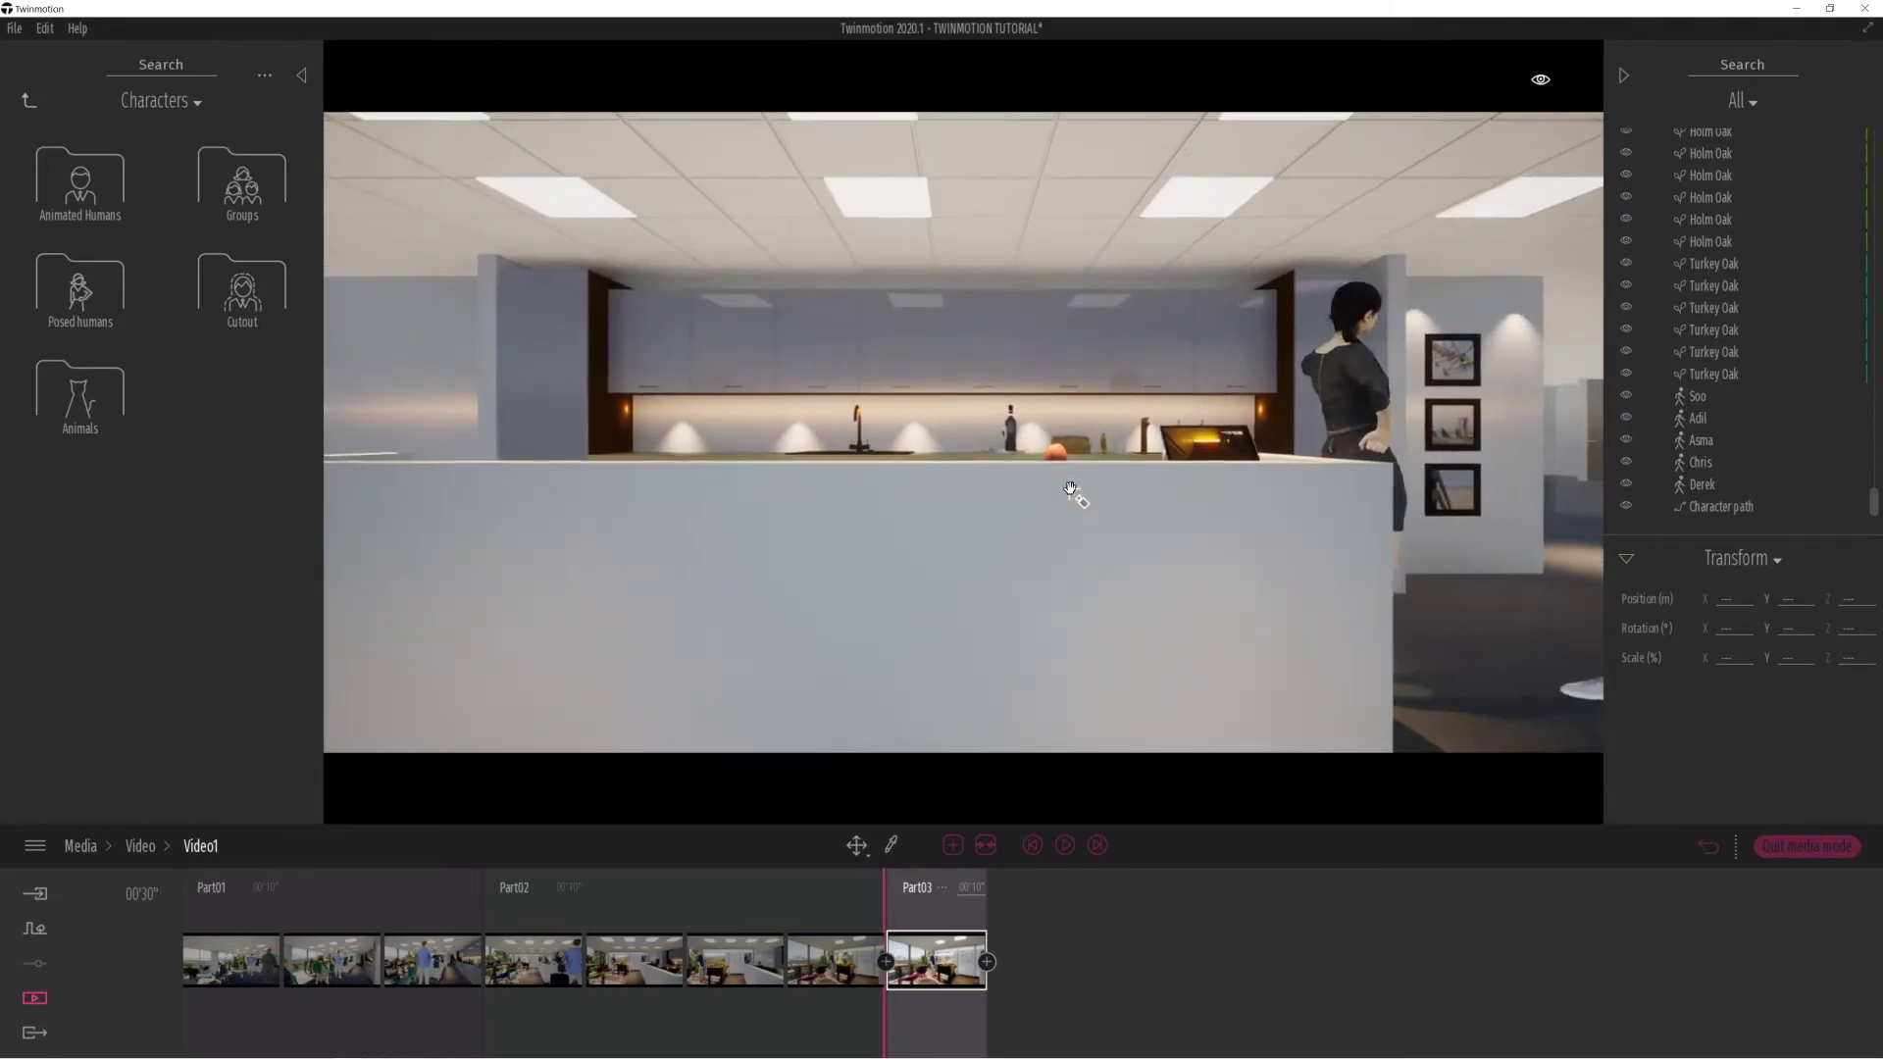
pyautogui.scroll(-5, 1071, 488)
pyautogui.press('e')
pyautogui.press('d')
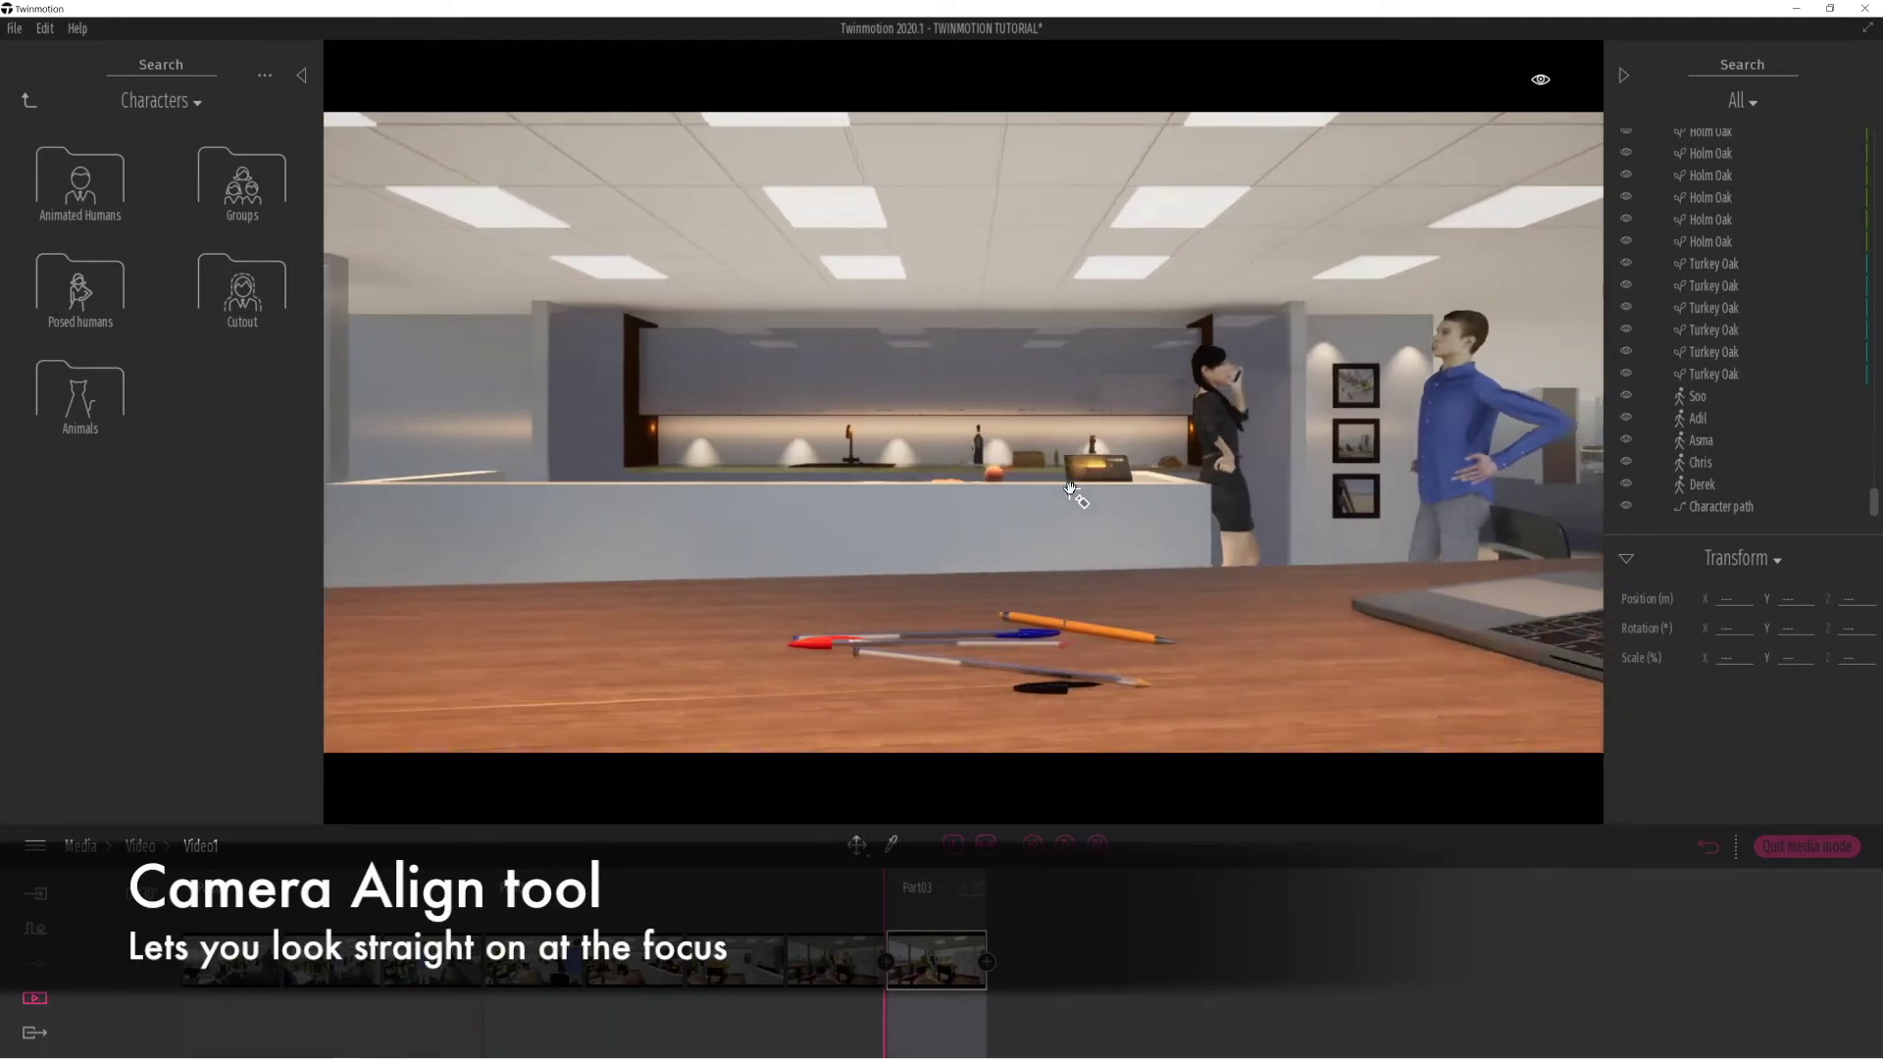
pyautogui.press('s')
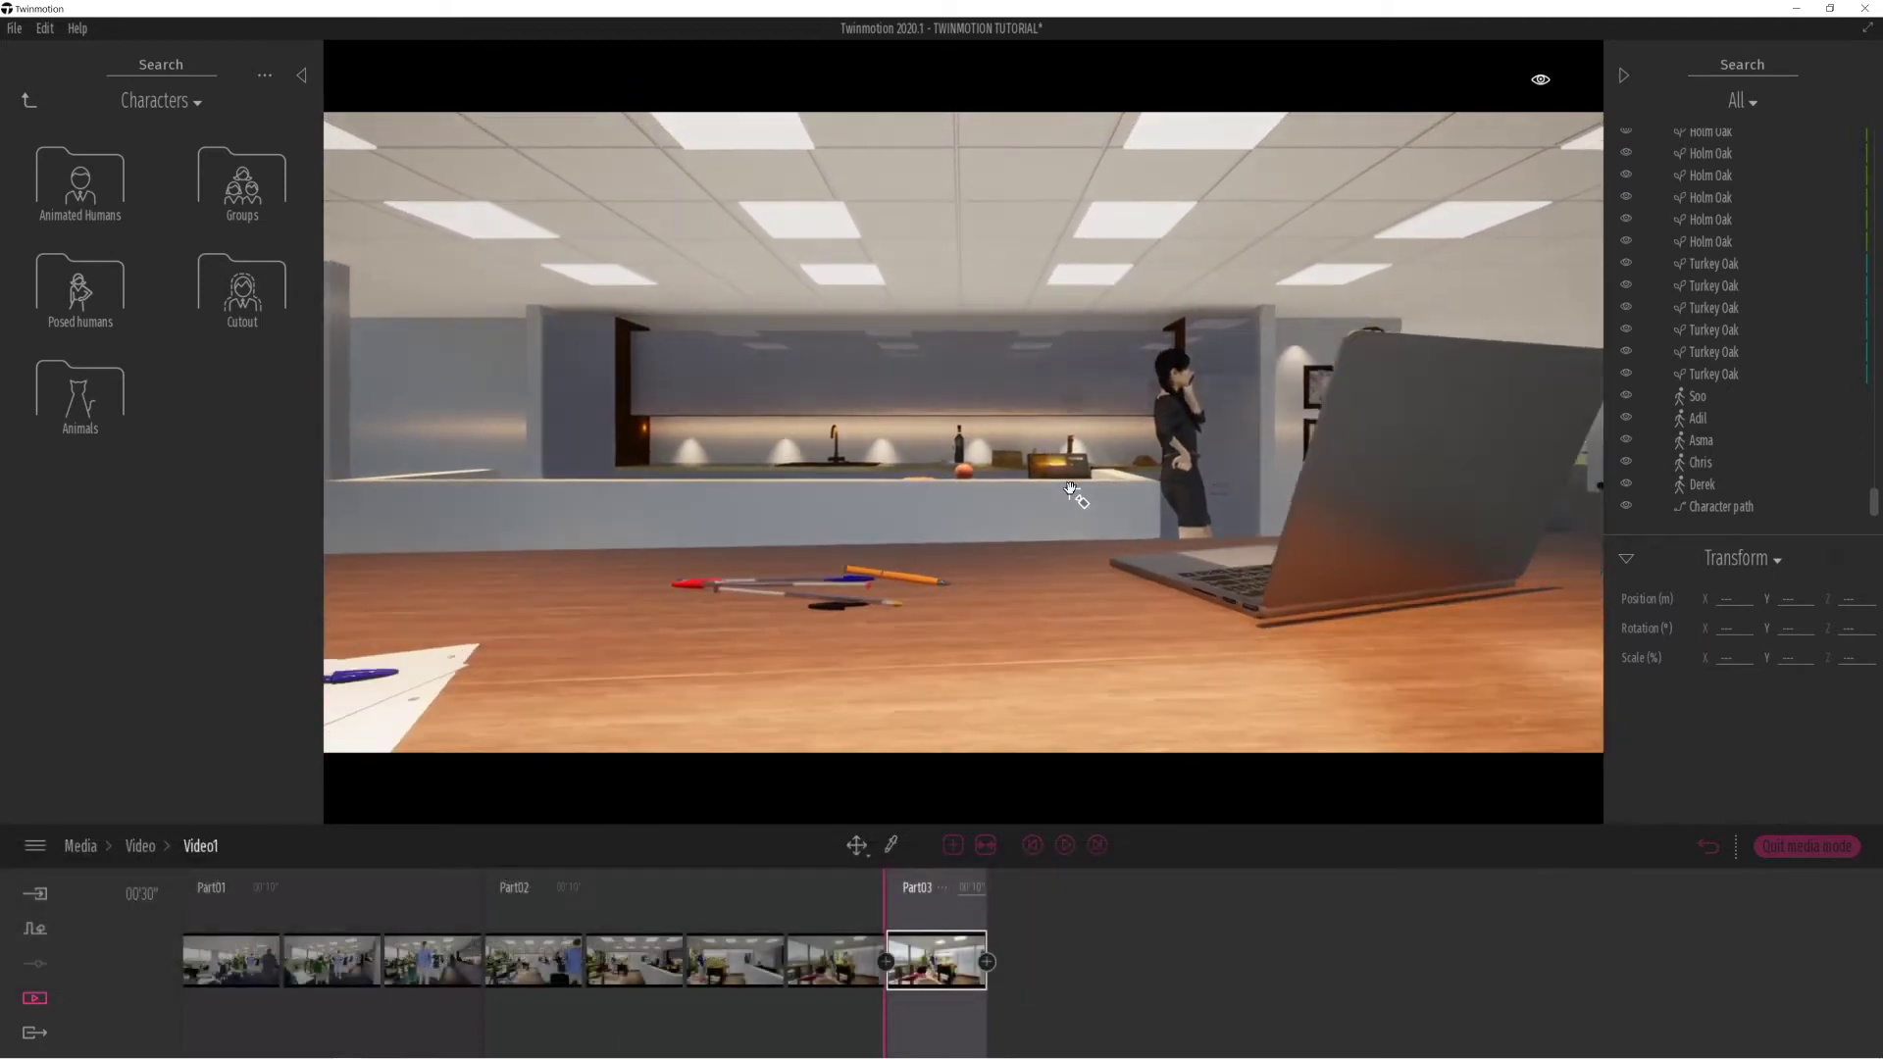
pyautogui.press('w')
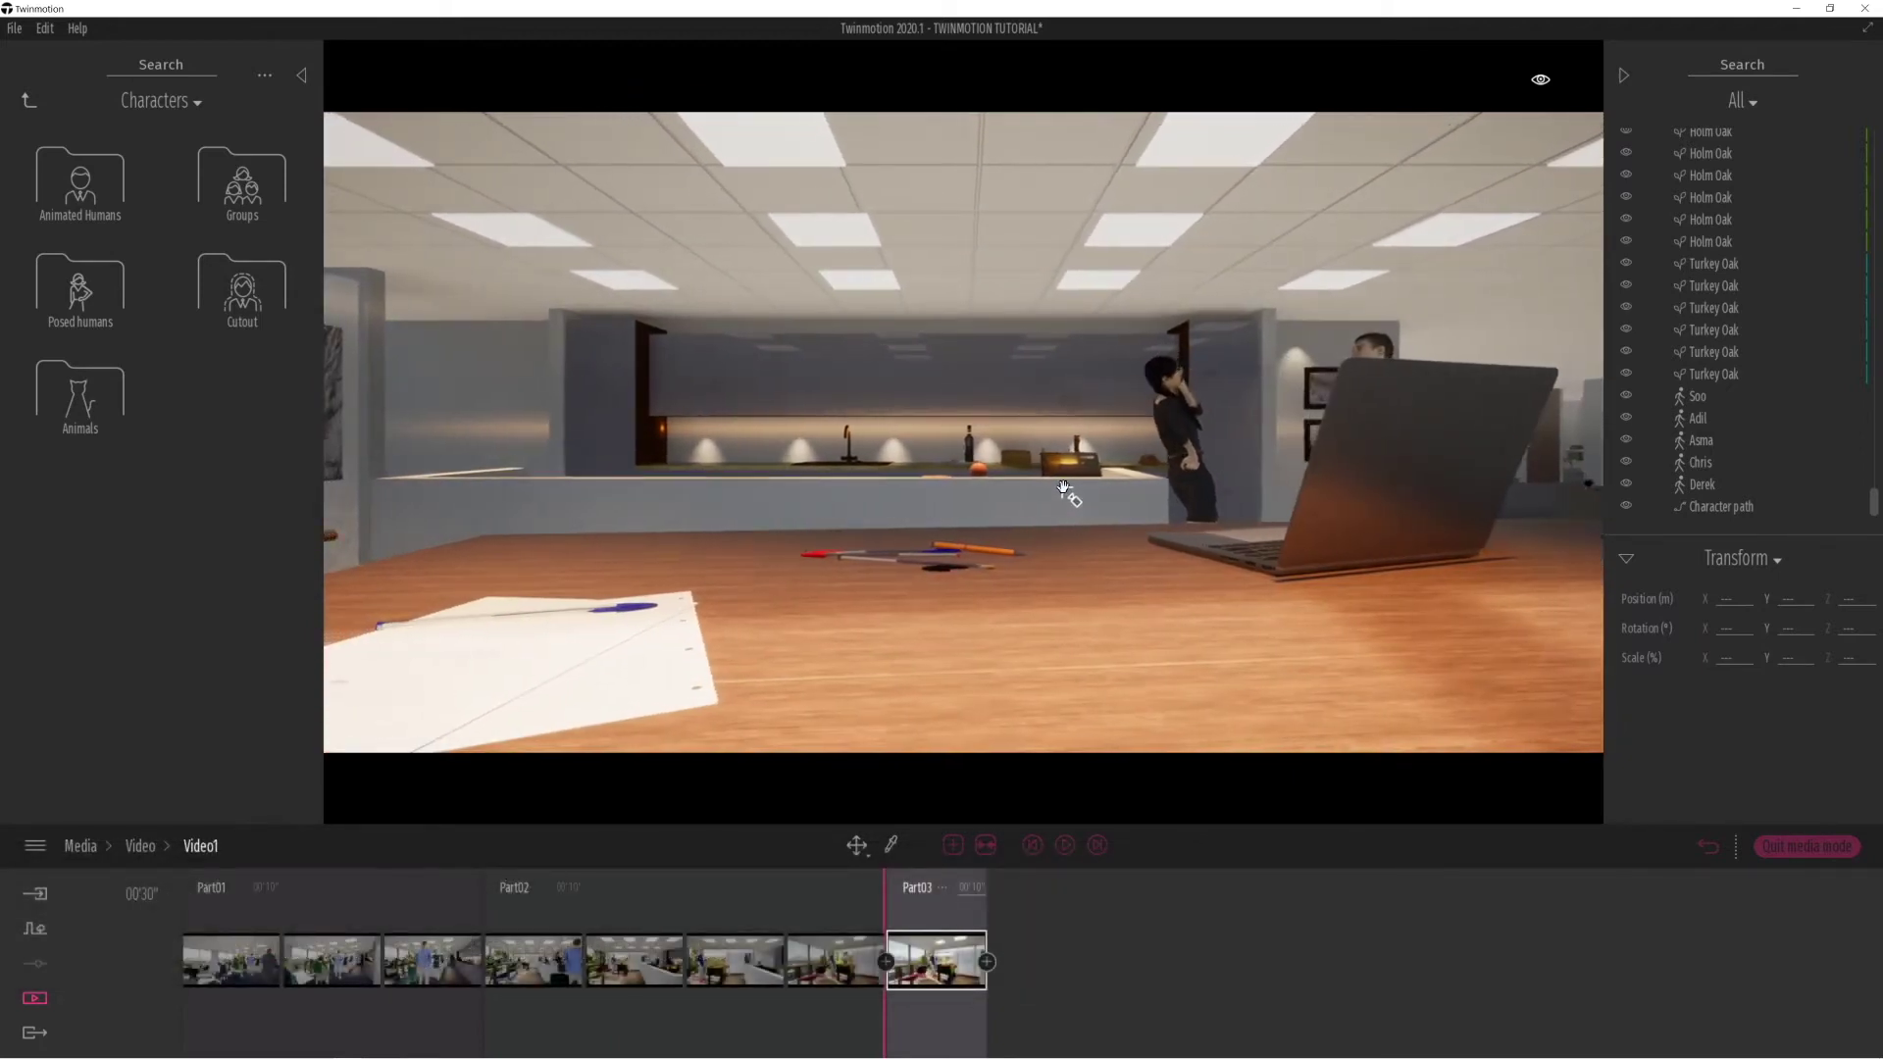
pyautogui.moveTo(942, 435); pyautogui.dragTo(941, 434, button='middle')
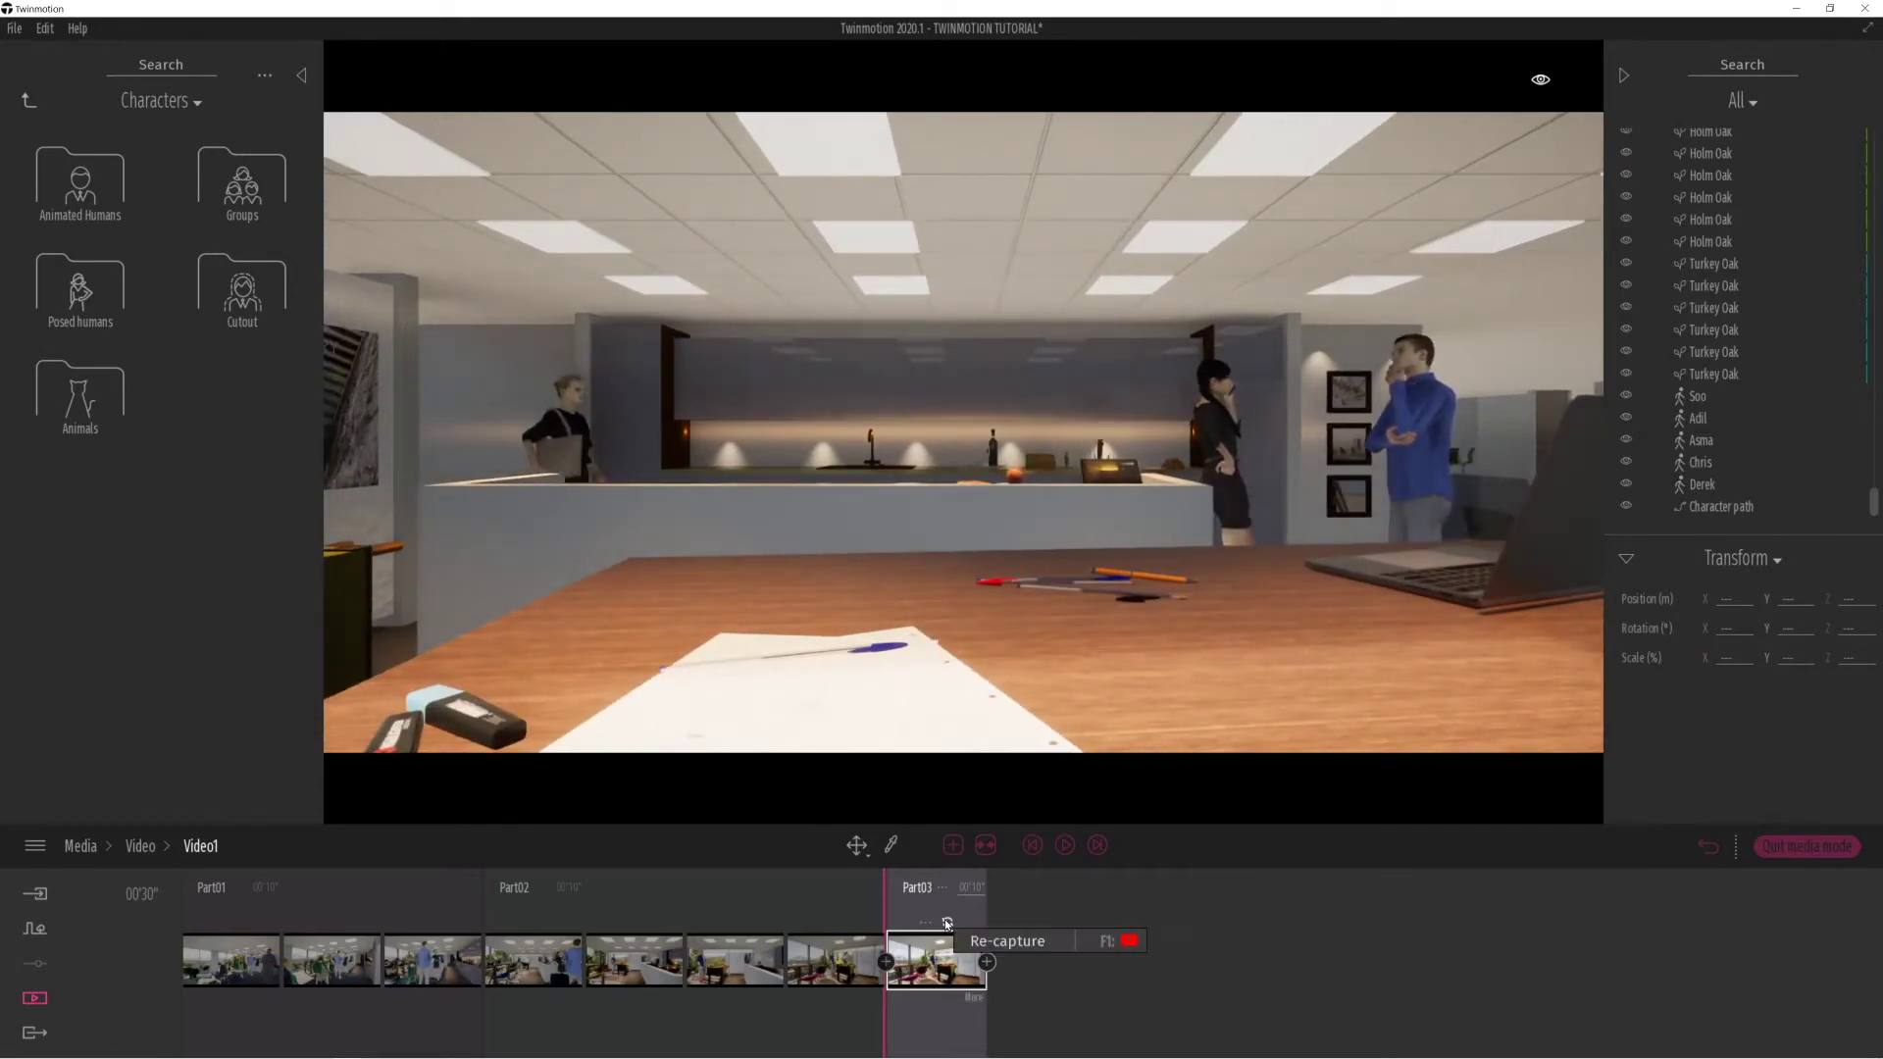
pyautogui.click(946, 924)
# Move the camera forward to the kitchen island, add this view as the third part's second keyframe, and play it back.
pyautogui.moveTo(921, 704); pyautogui.dragTo(922, 704, button='middle')
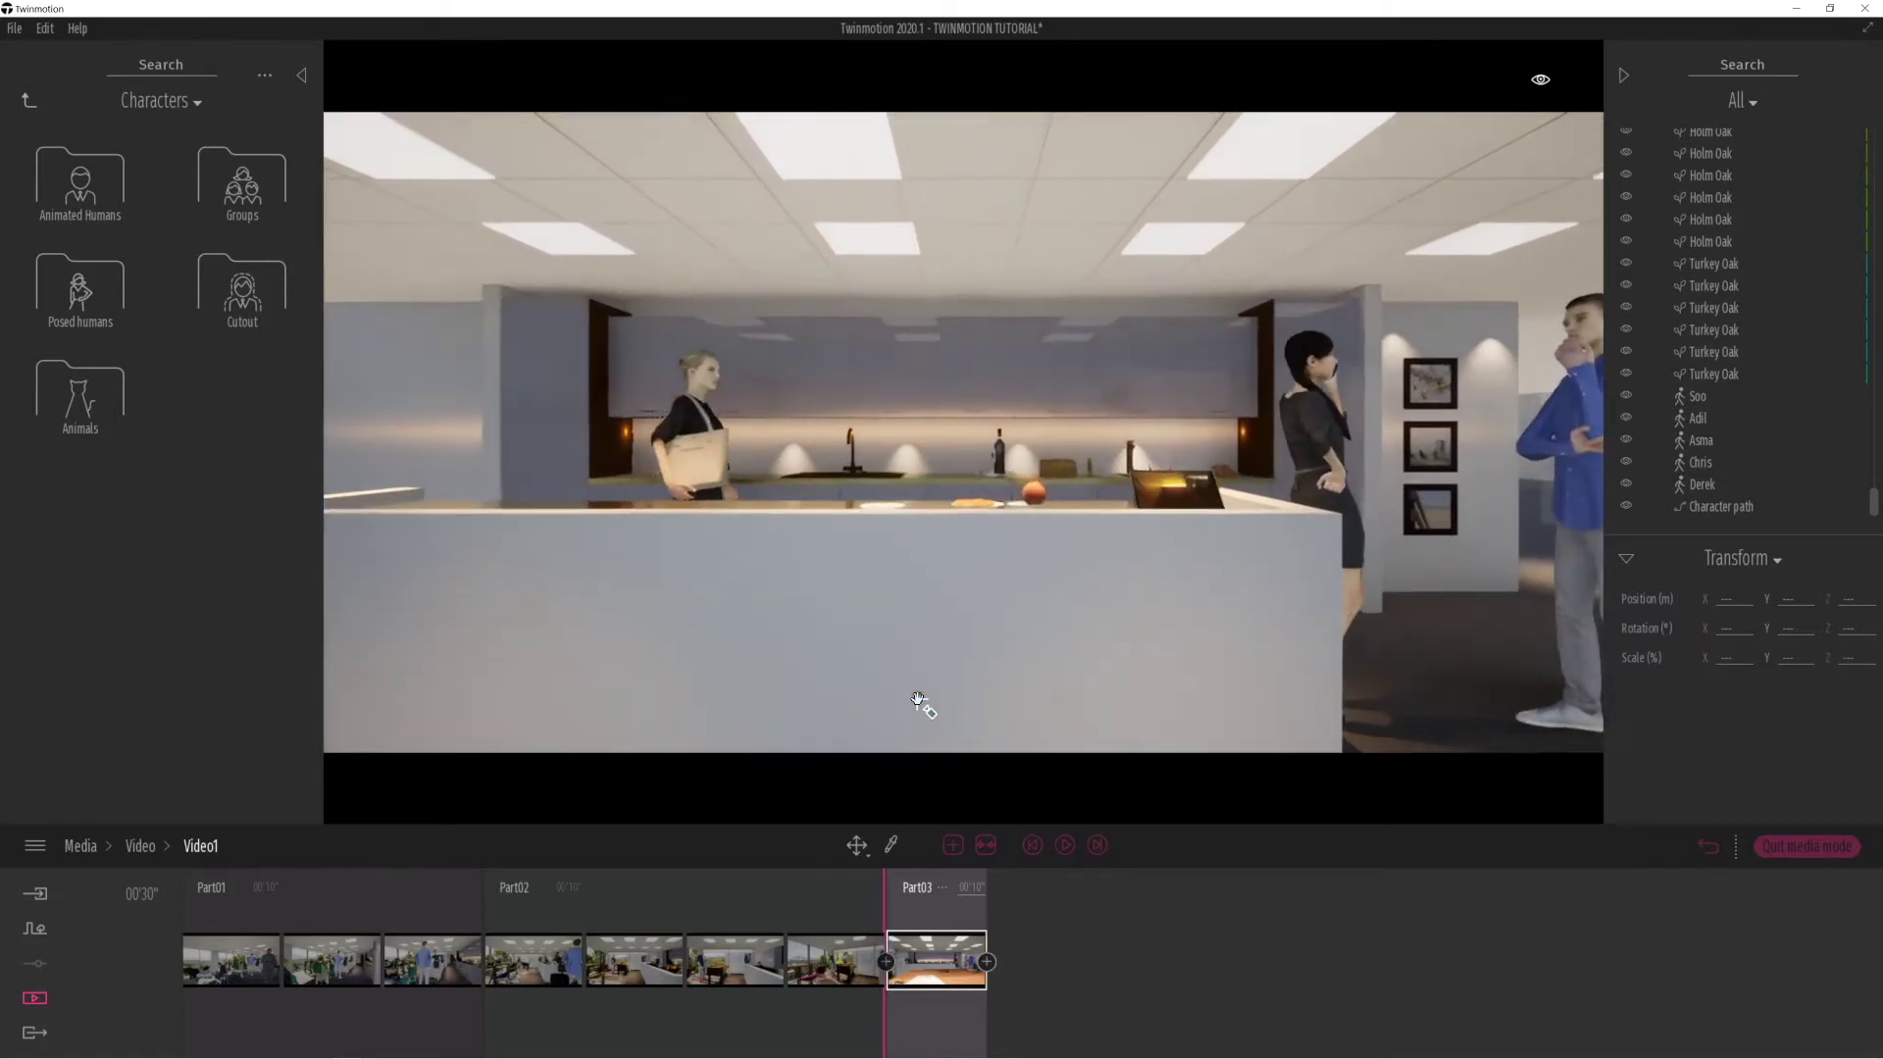
pyautogui.click(986, 961)
pyautogui.click(1032, 844)
pyautogui.click(1065, 844)
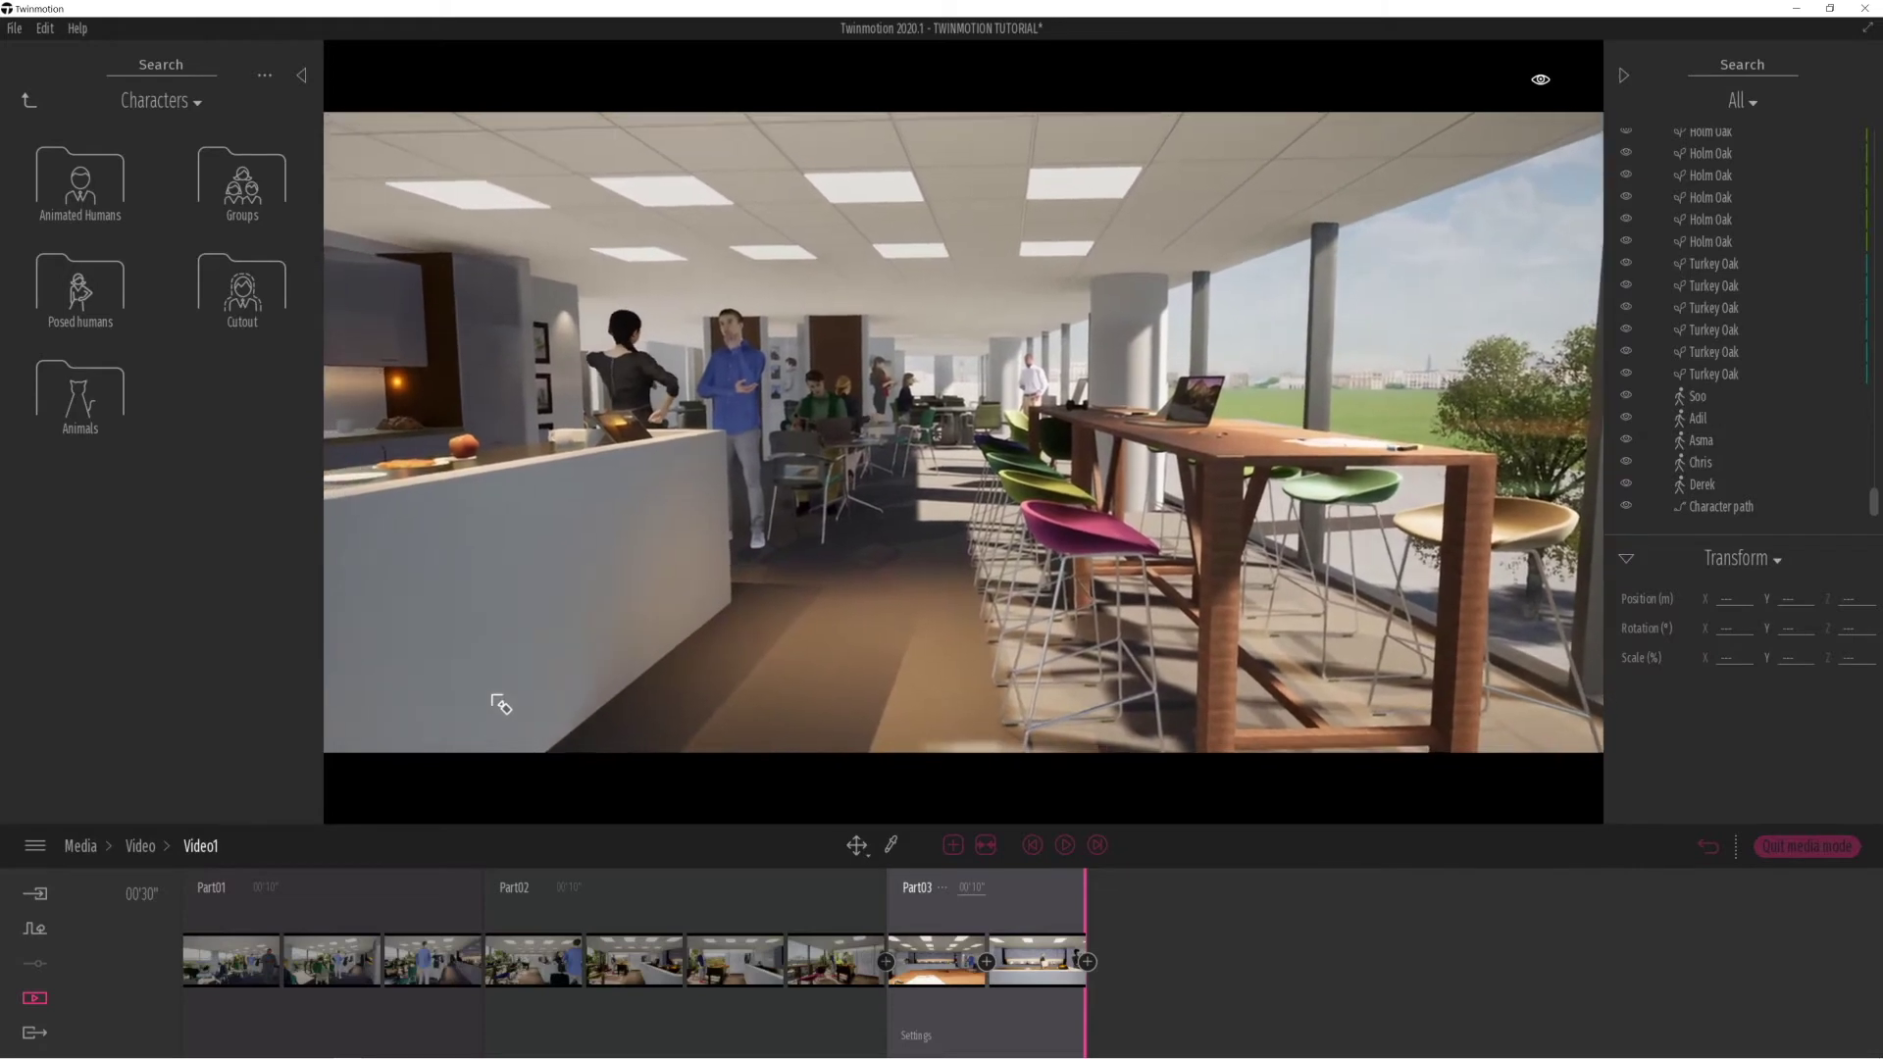
# Add a fourth part with two keyframes moving from the kitchen aisle toward the seating area, and set the first keyframe's day time to 10:13.
pyautogui.click(952, 846)
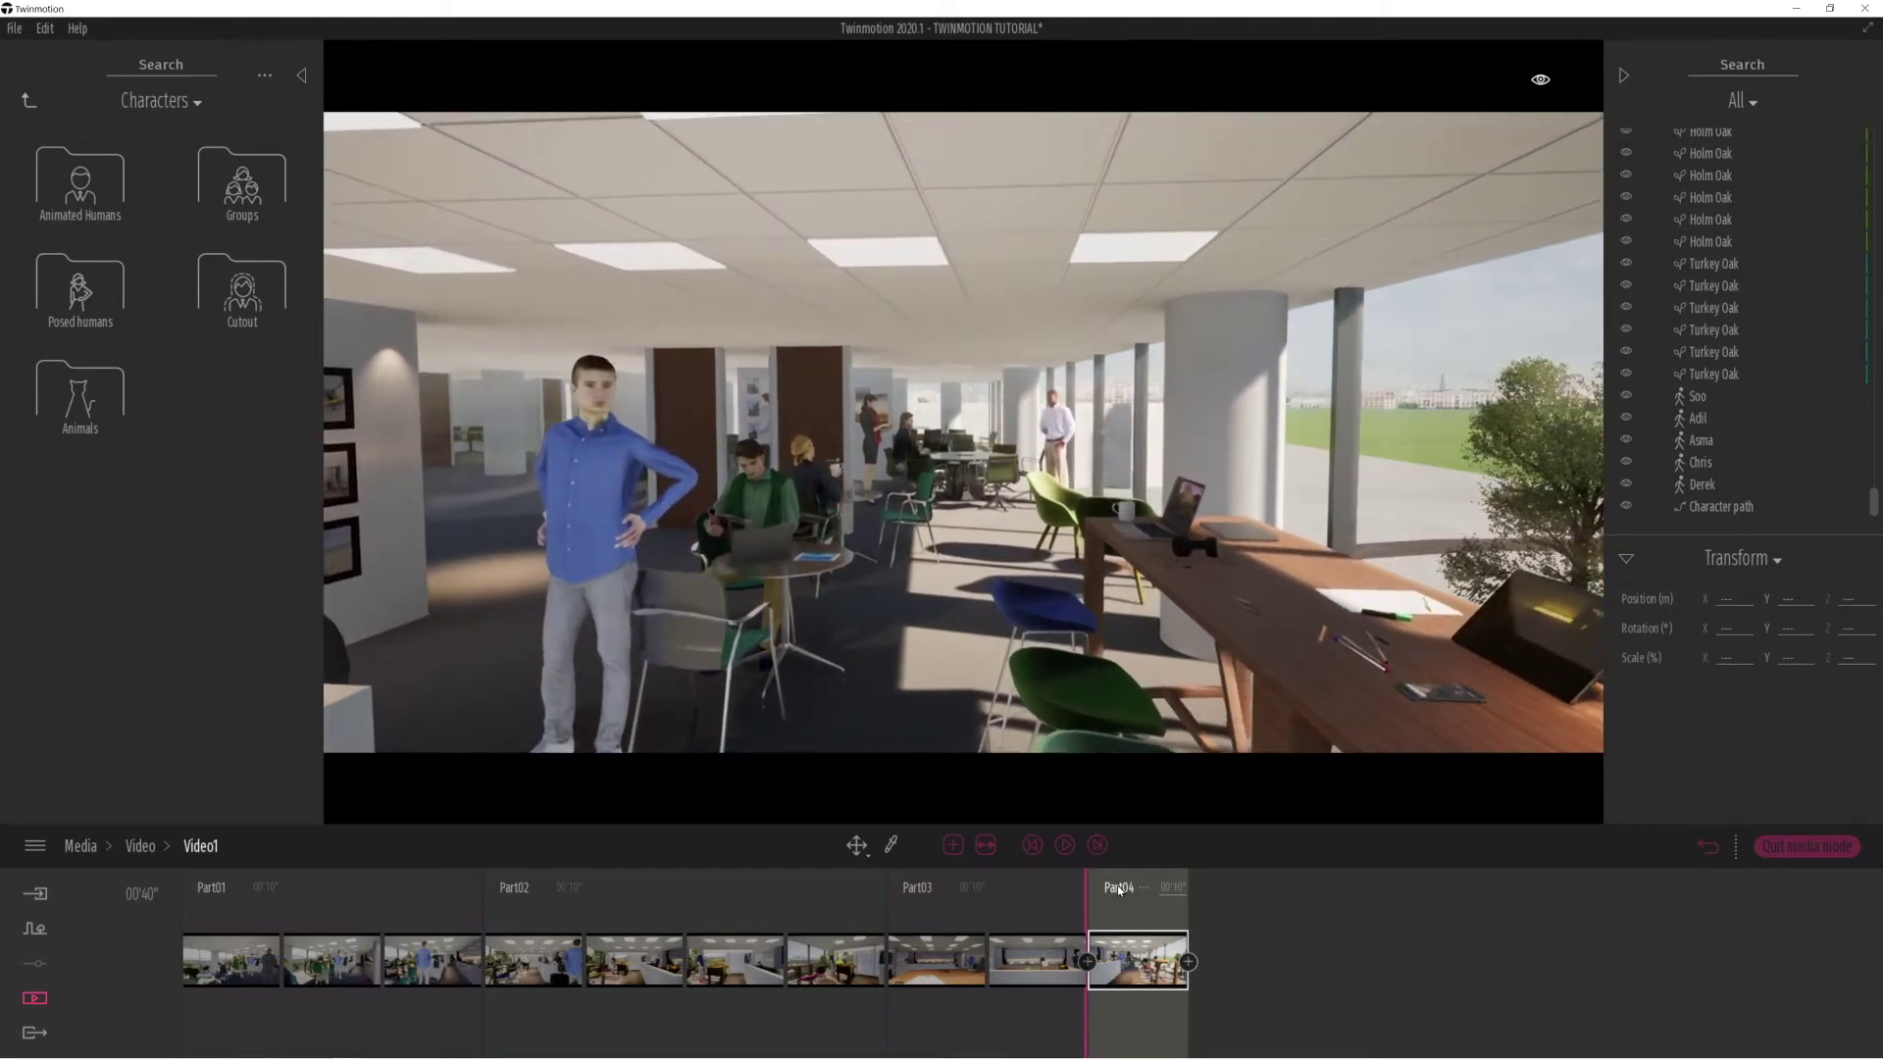
pyautogui.click(1188, 962)
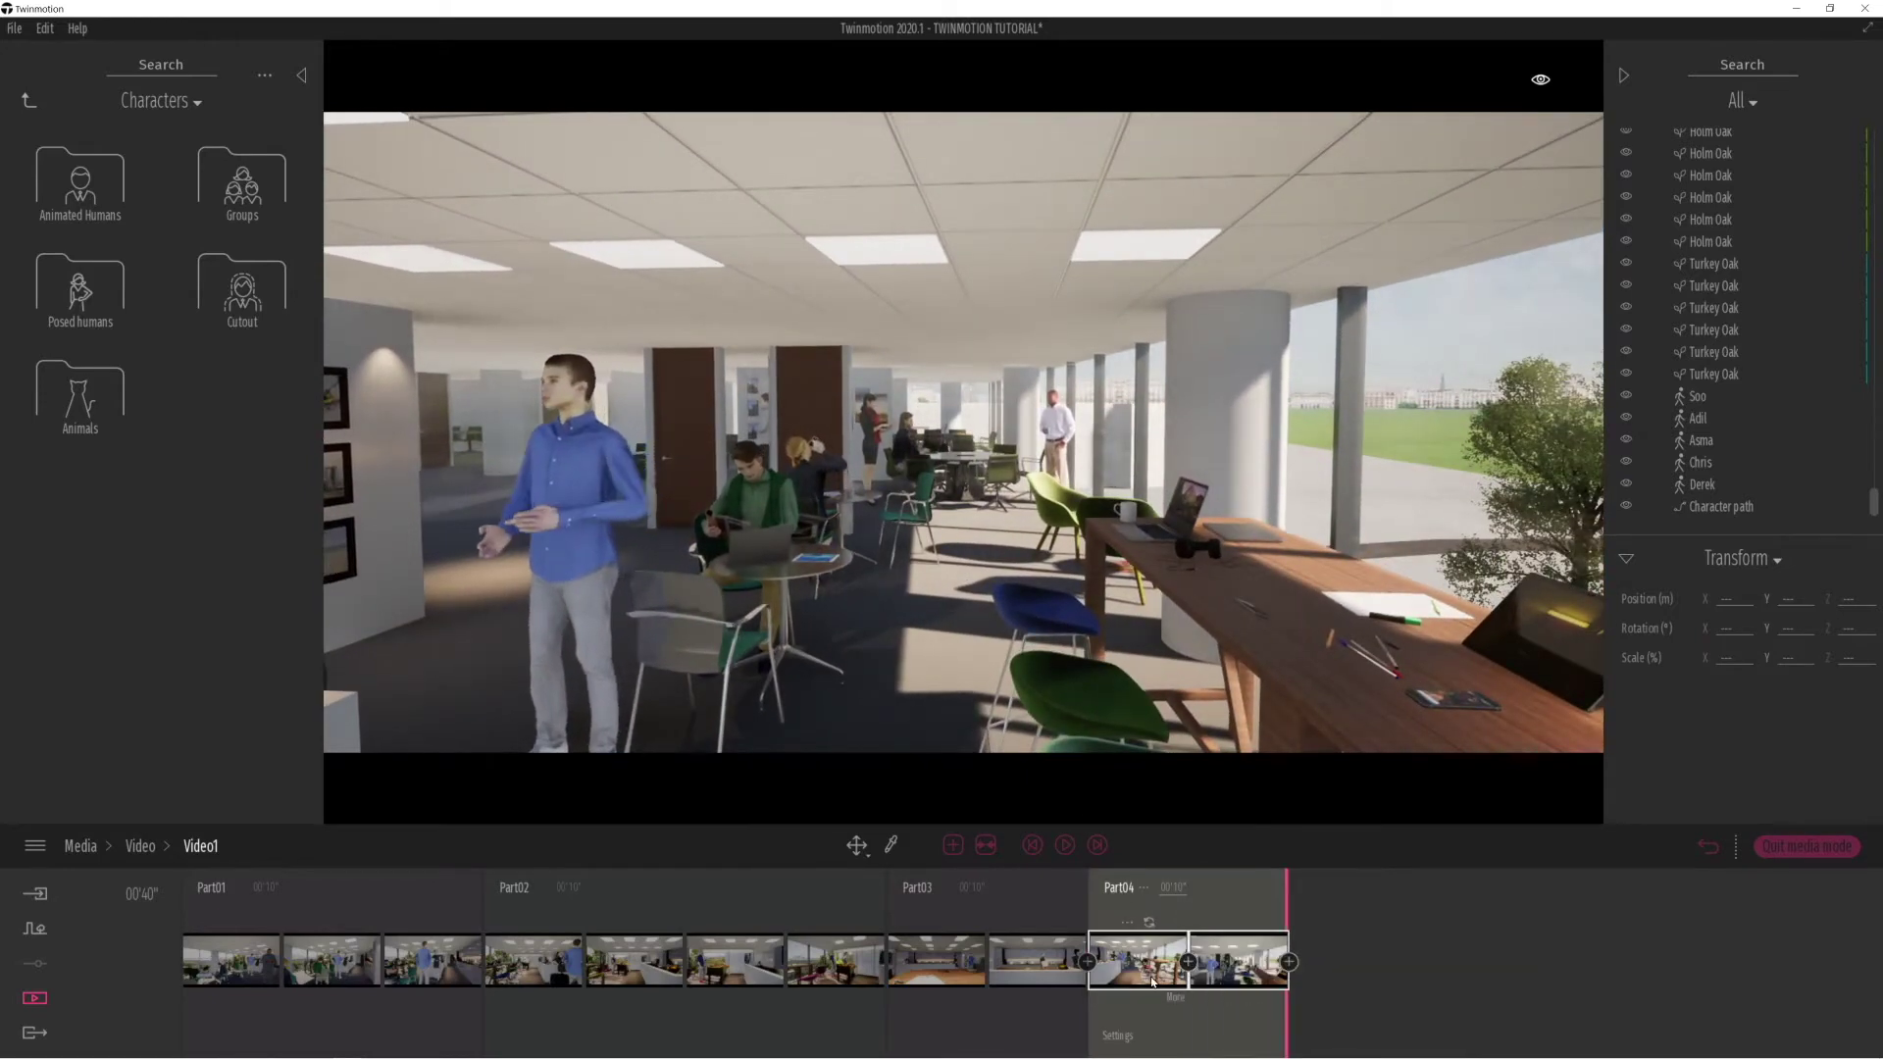
pyautogui.click(1162, 976)
pyautogui.click(1173, 997)
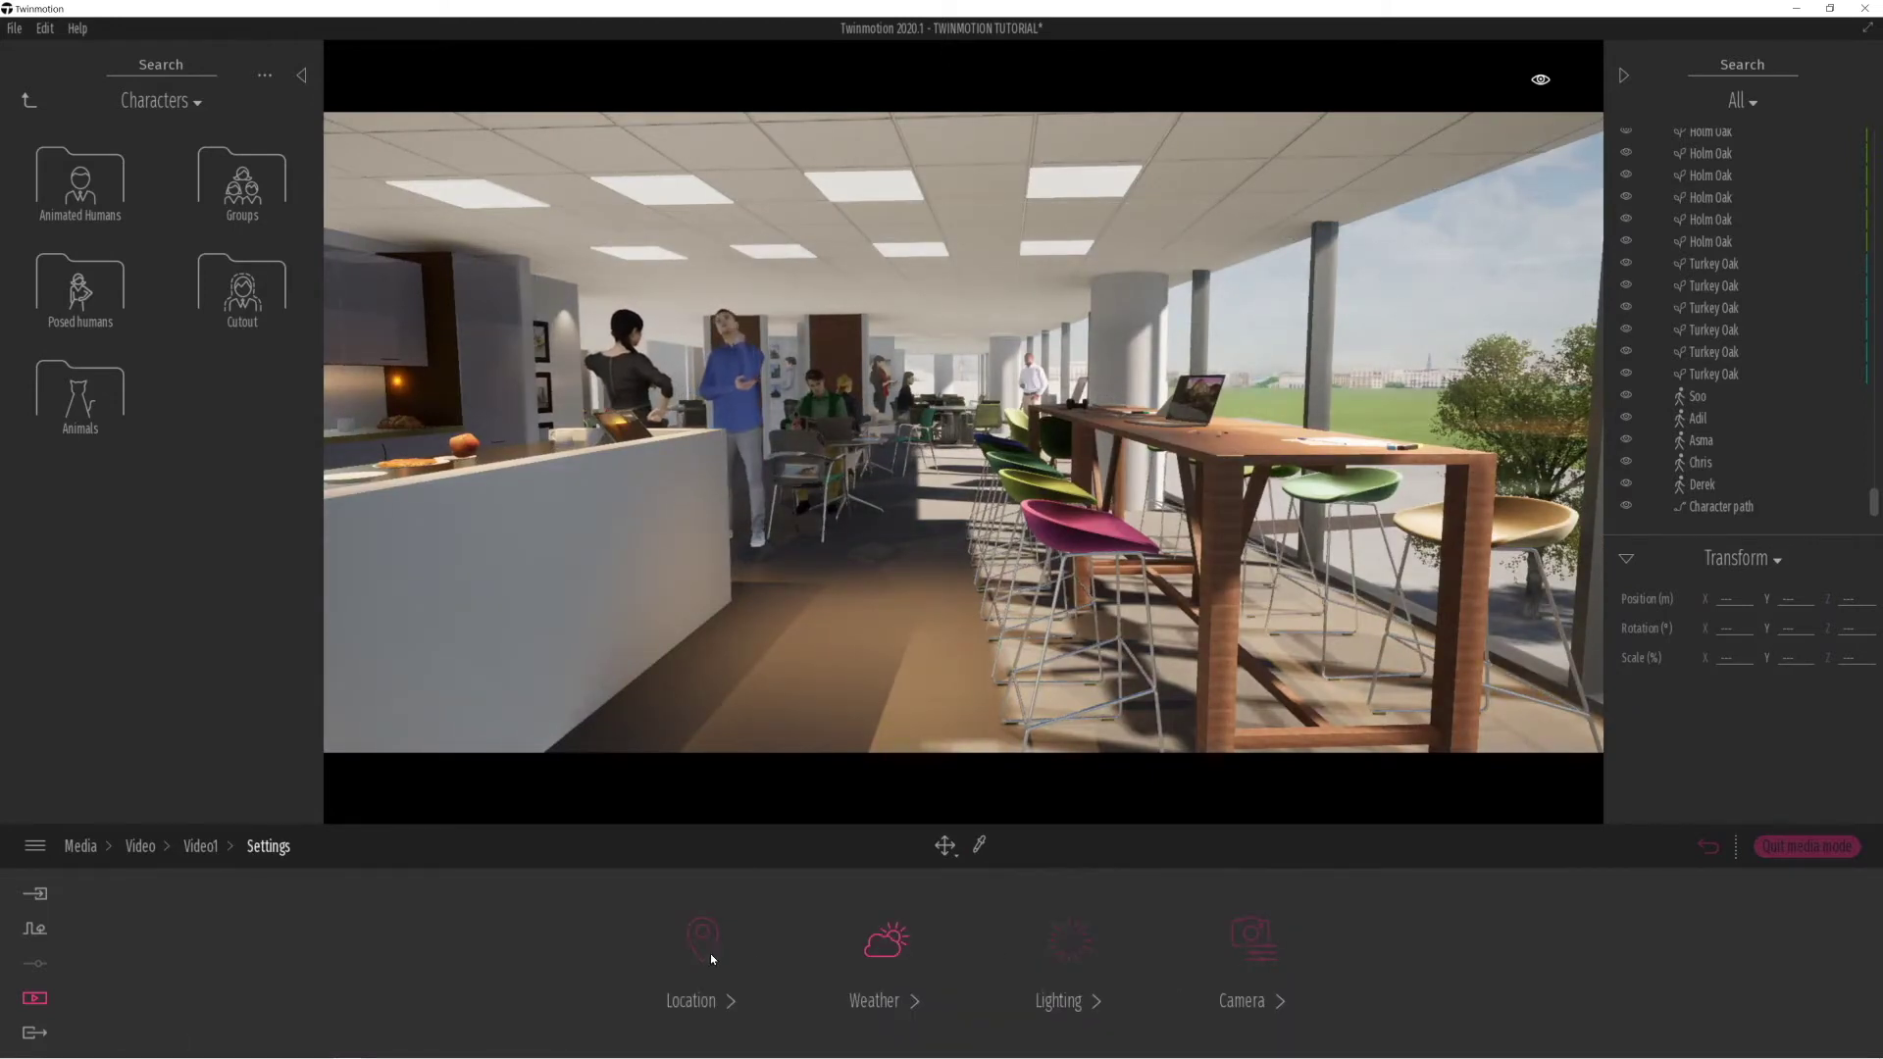
pyautogui.moveTo(1193, 952)
pyautogui.mouseDown()
pyautogui.moveTo(1216, 988)
pyautogui.moveTo(1194, 897)
pyautogui.moveTo(1198, 942)
pyautogui.mouseUp()
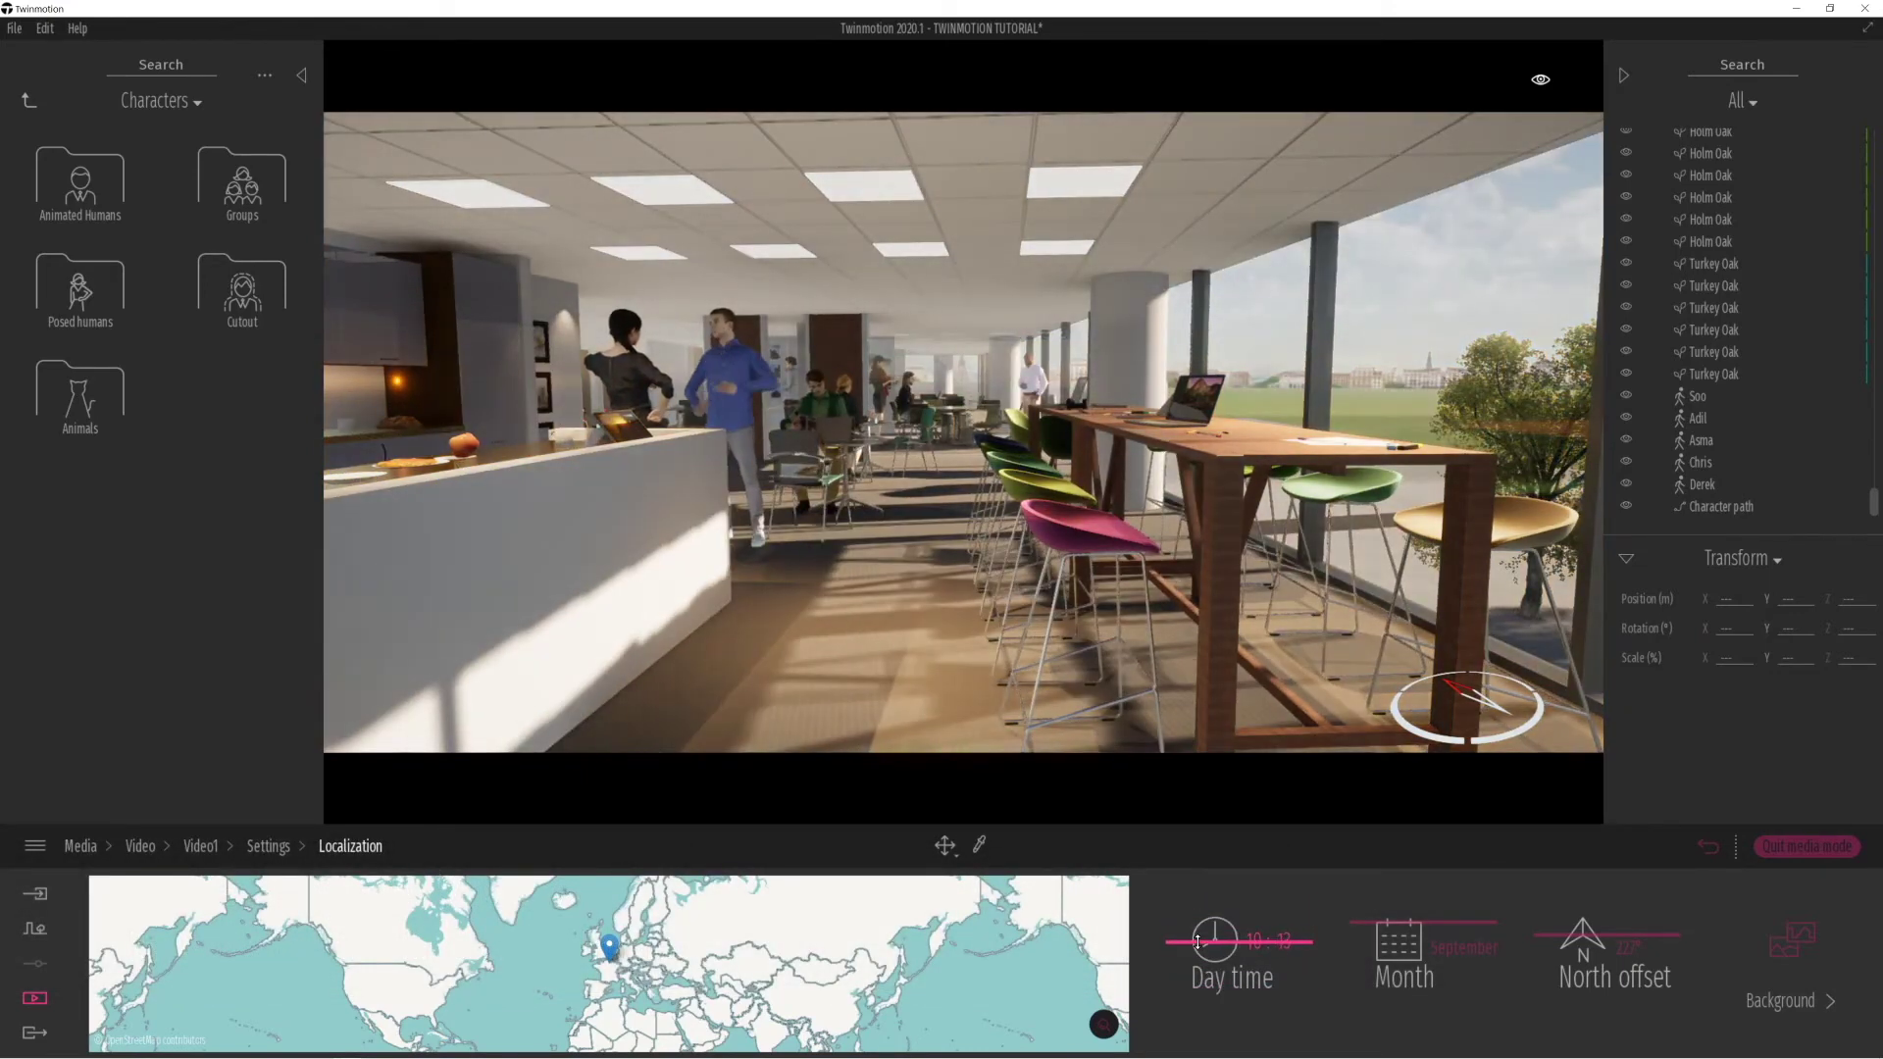
pyautogui.click(1706, 846)
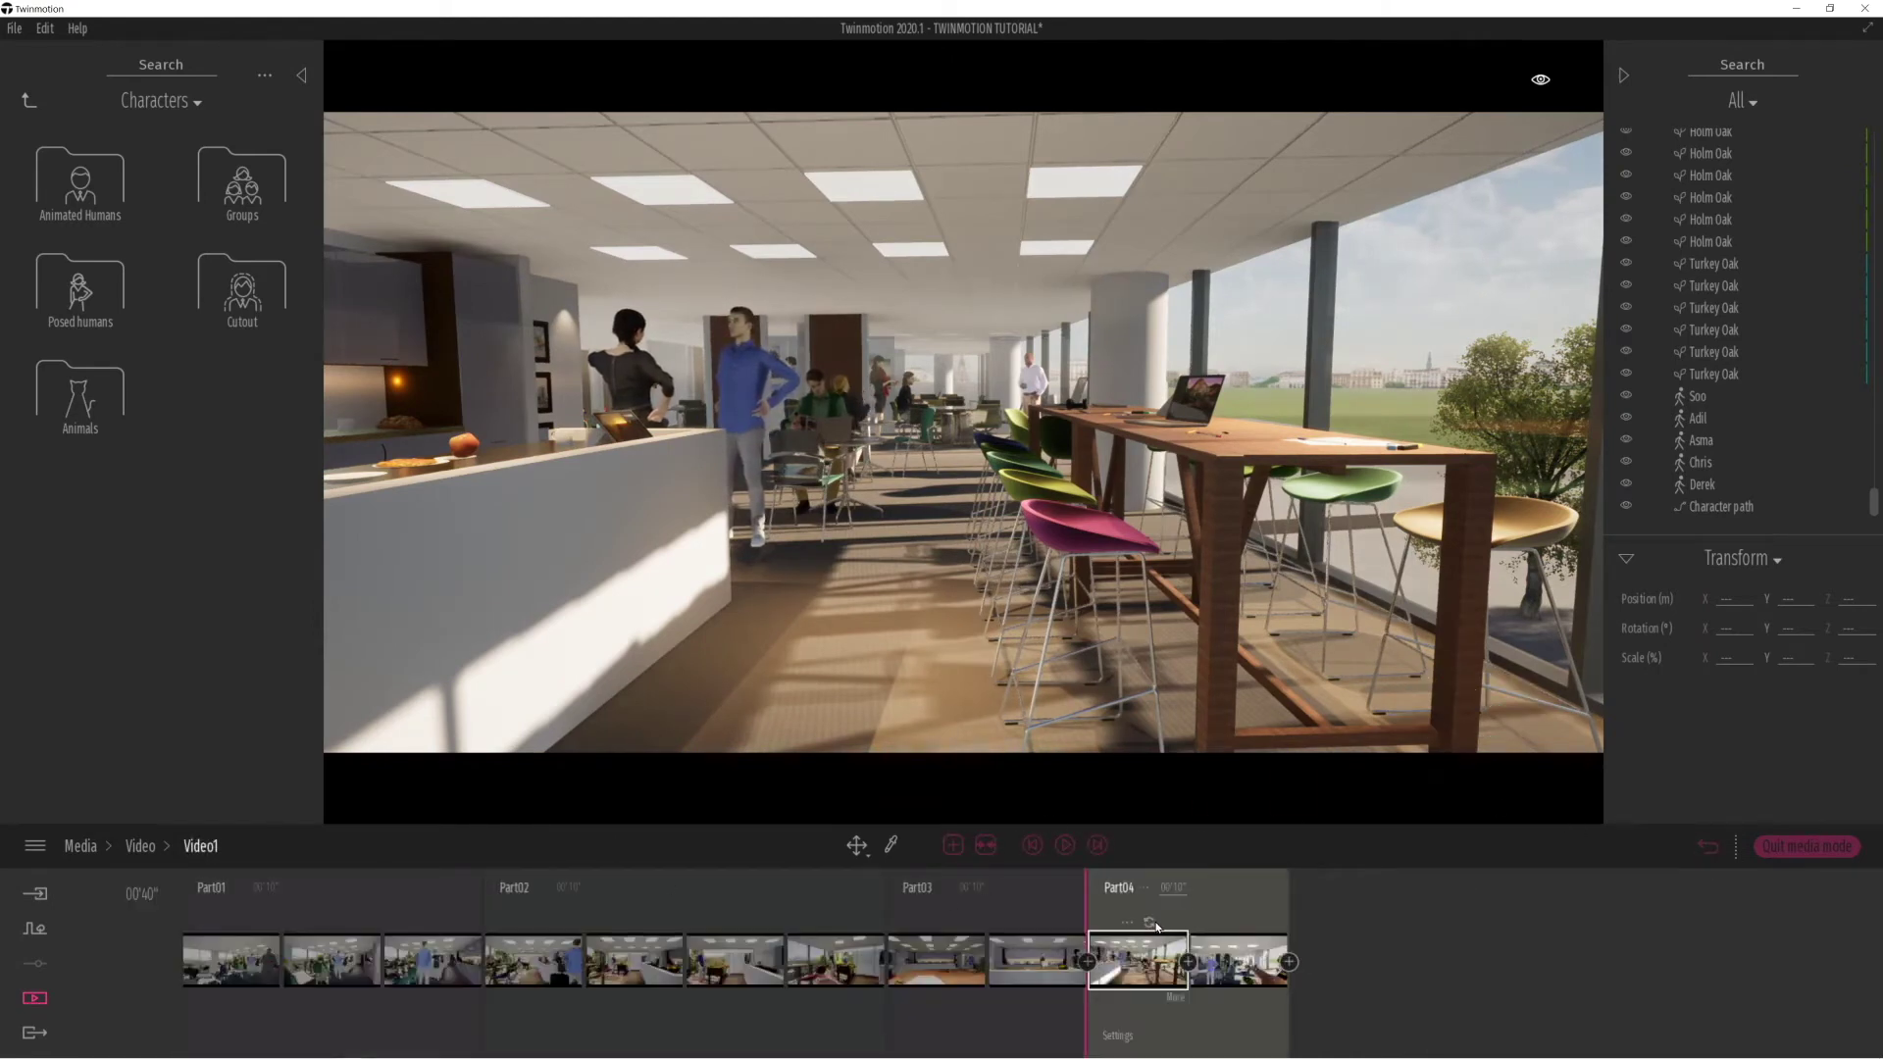
# Change the fourth part's second keyframe to a day time with low evening sun, and play back the transition.
pyautogui.click(1252, 968)
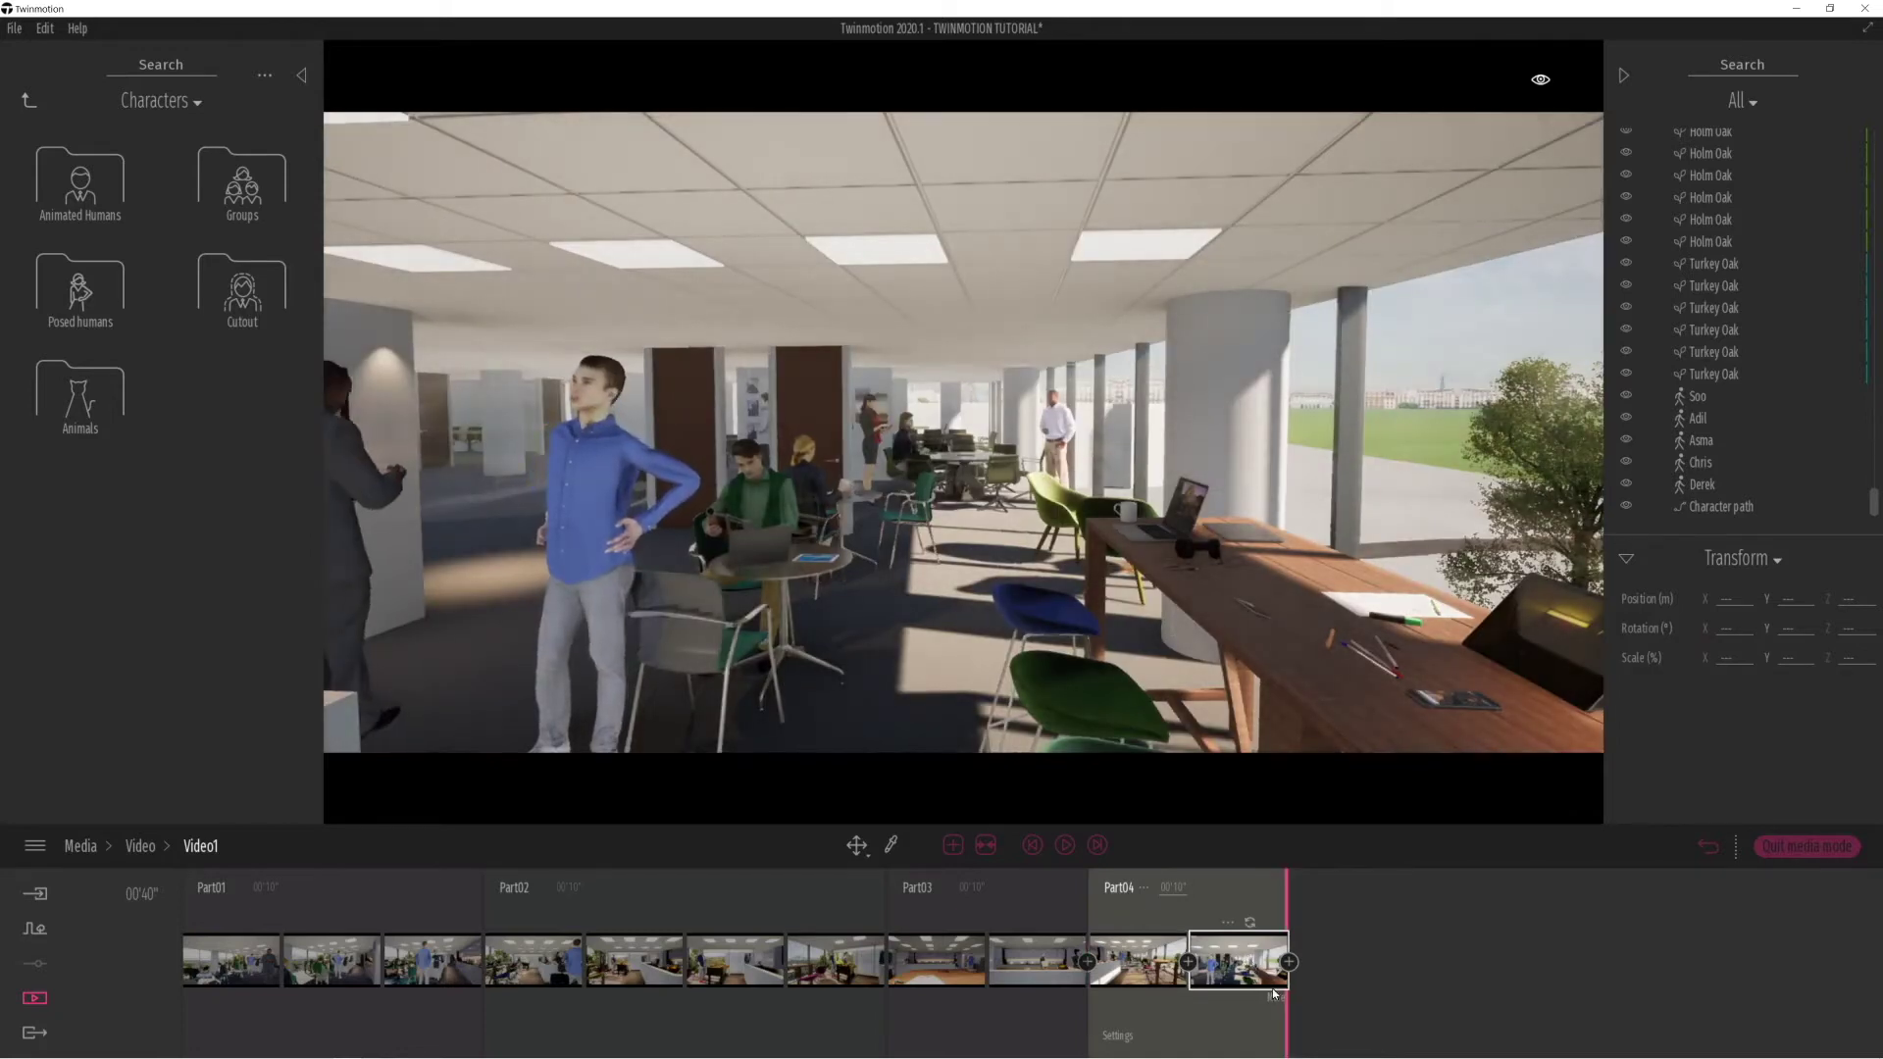
pyautogui.click(1274, 998)
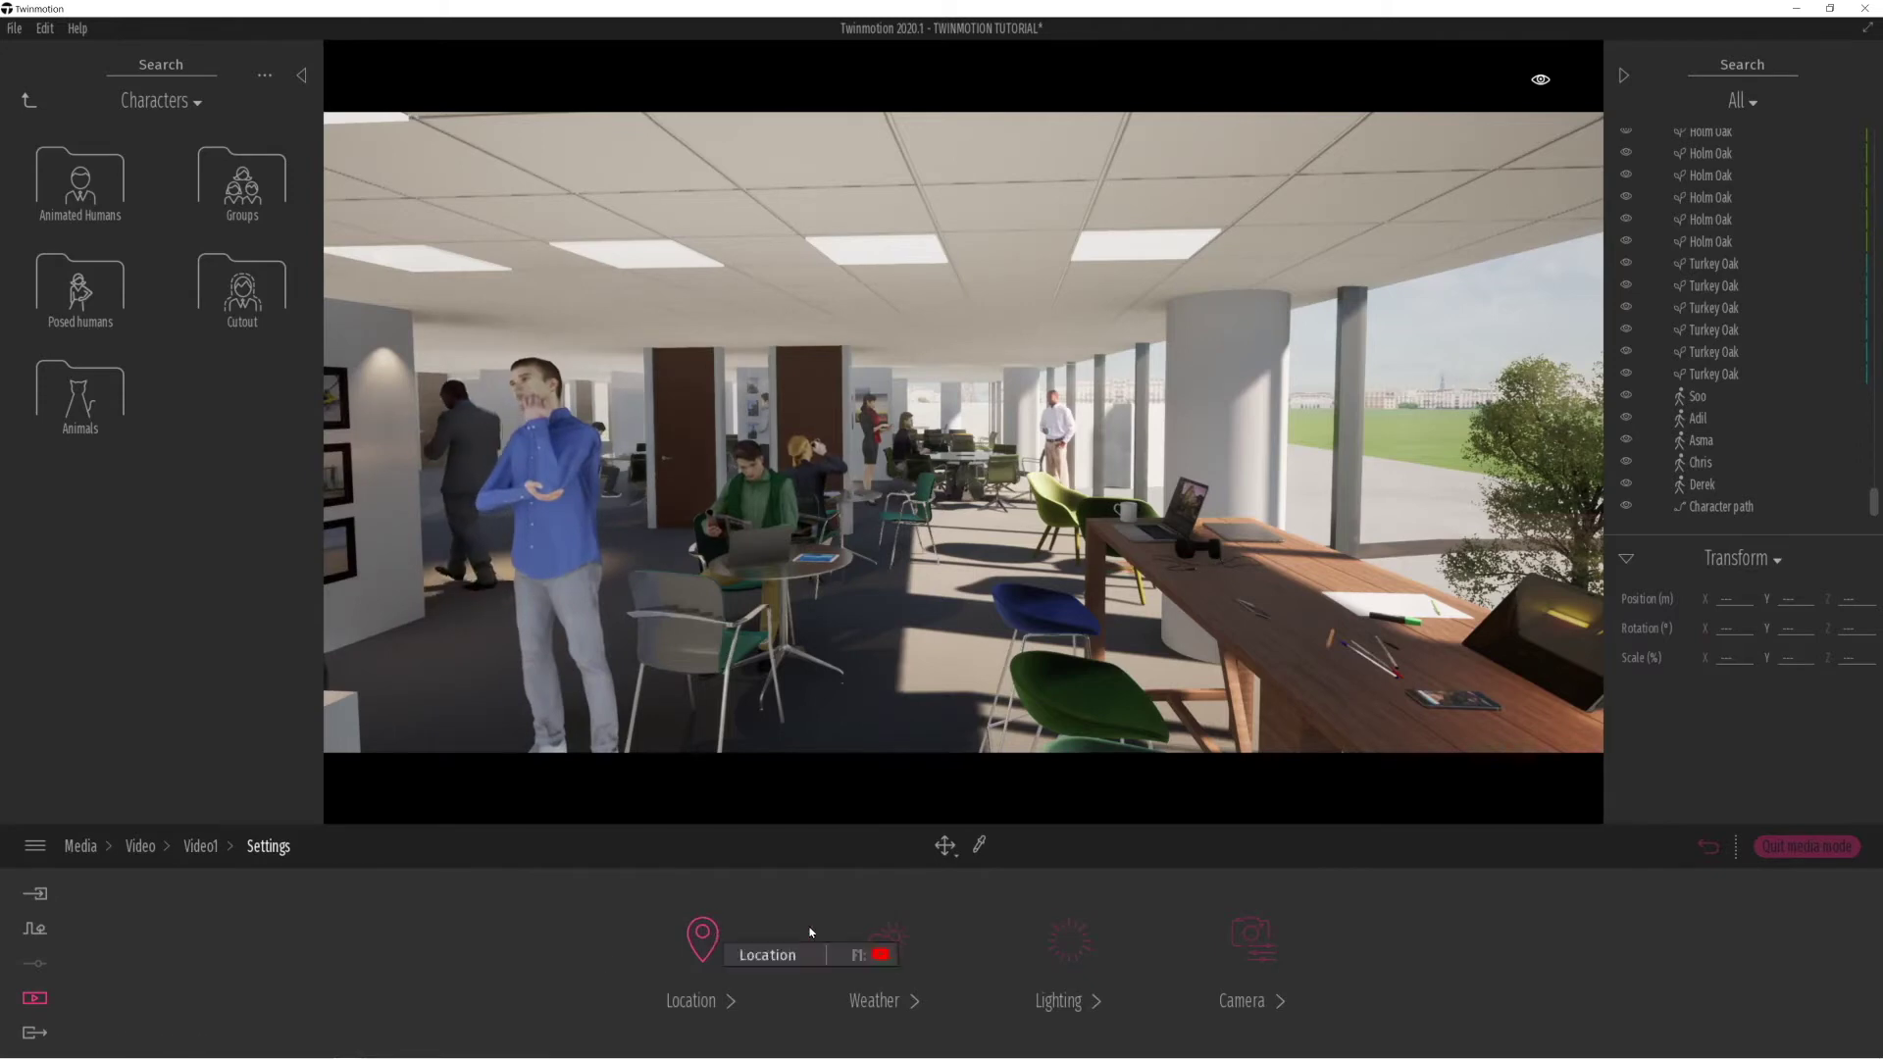
pyautogui.click(711, 942)
pyautogui.moveTo(1181, 944); pyautogui.dragTo(1200, 990)
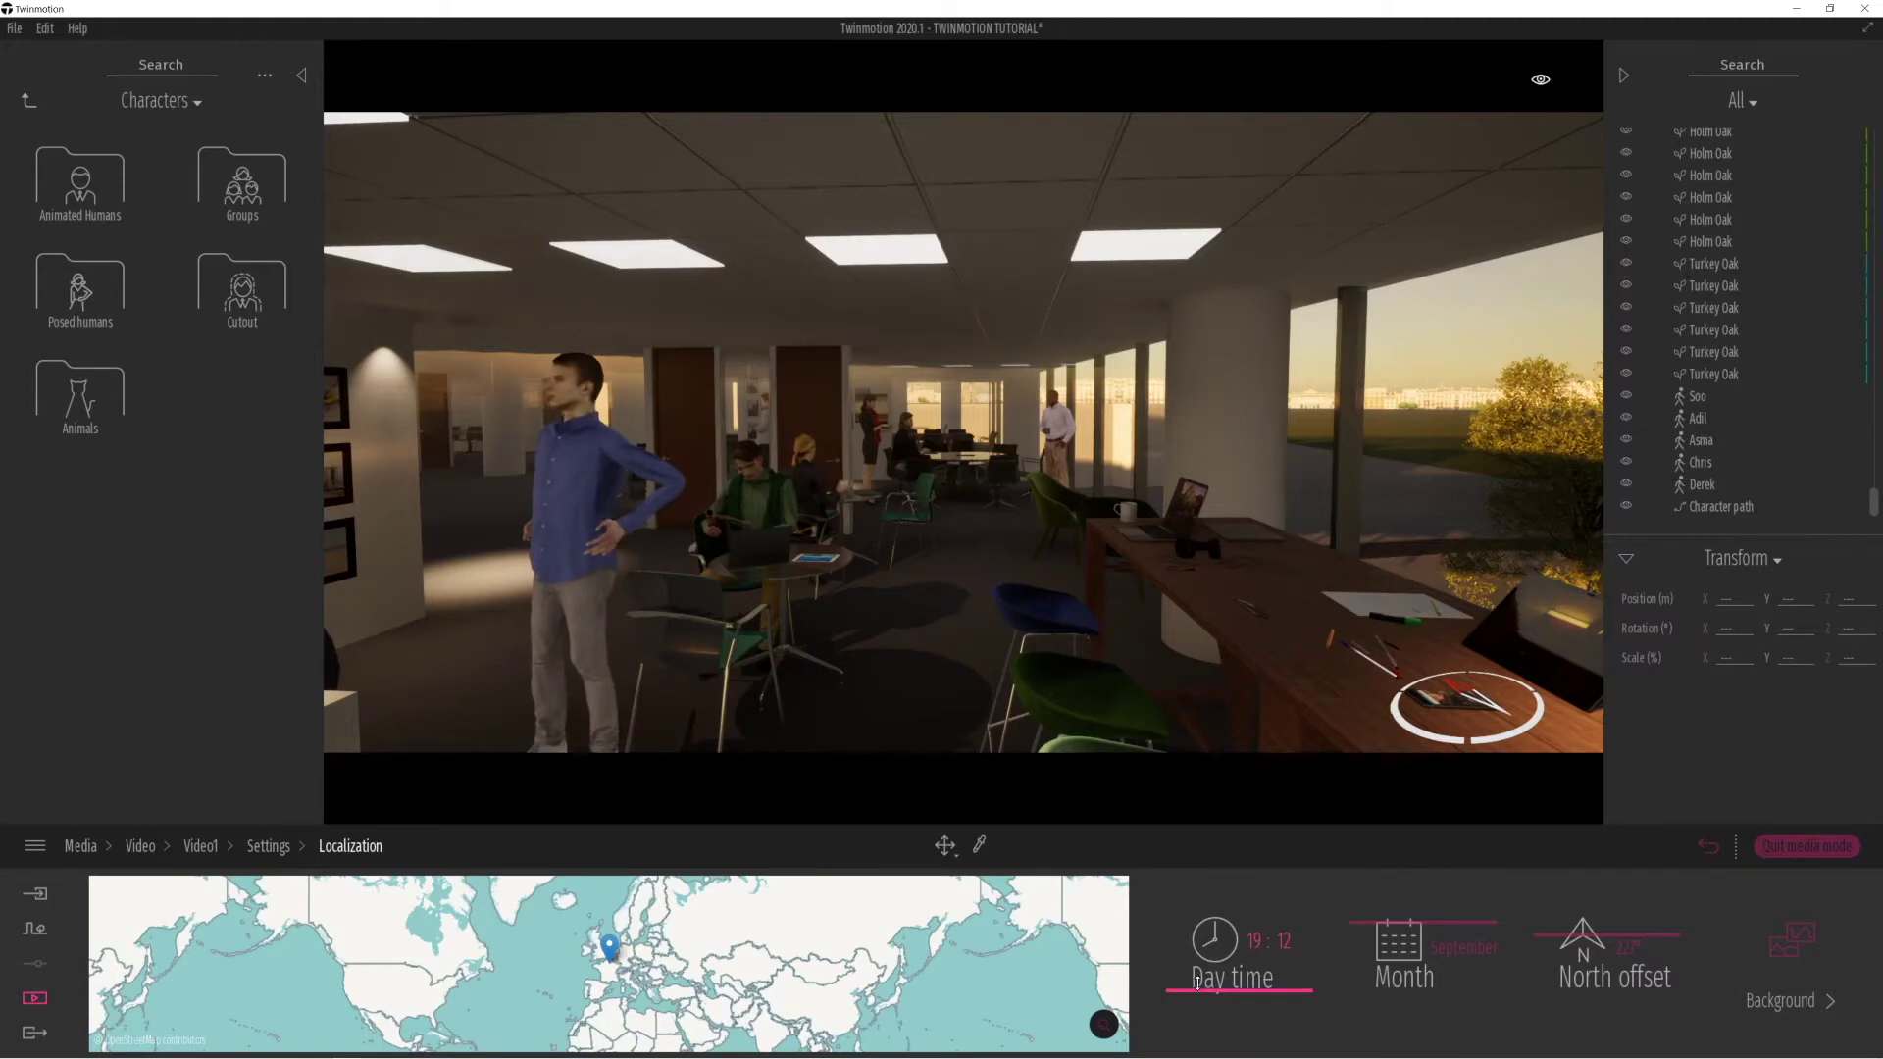
pyautogui.moveTo(1198, 983); pyautogui.dragTo(1196, 984)
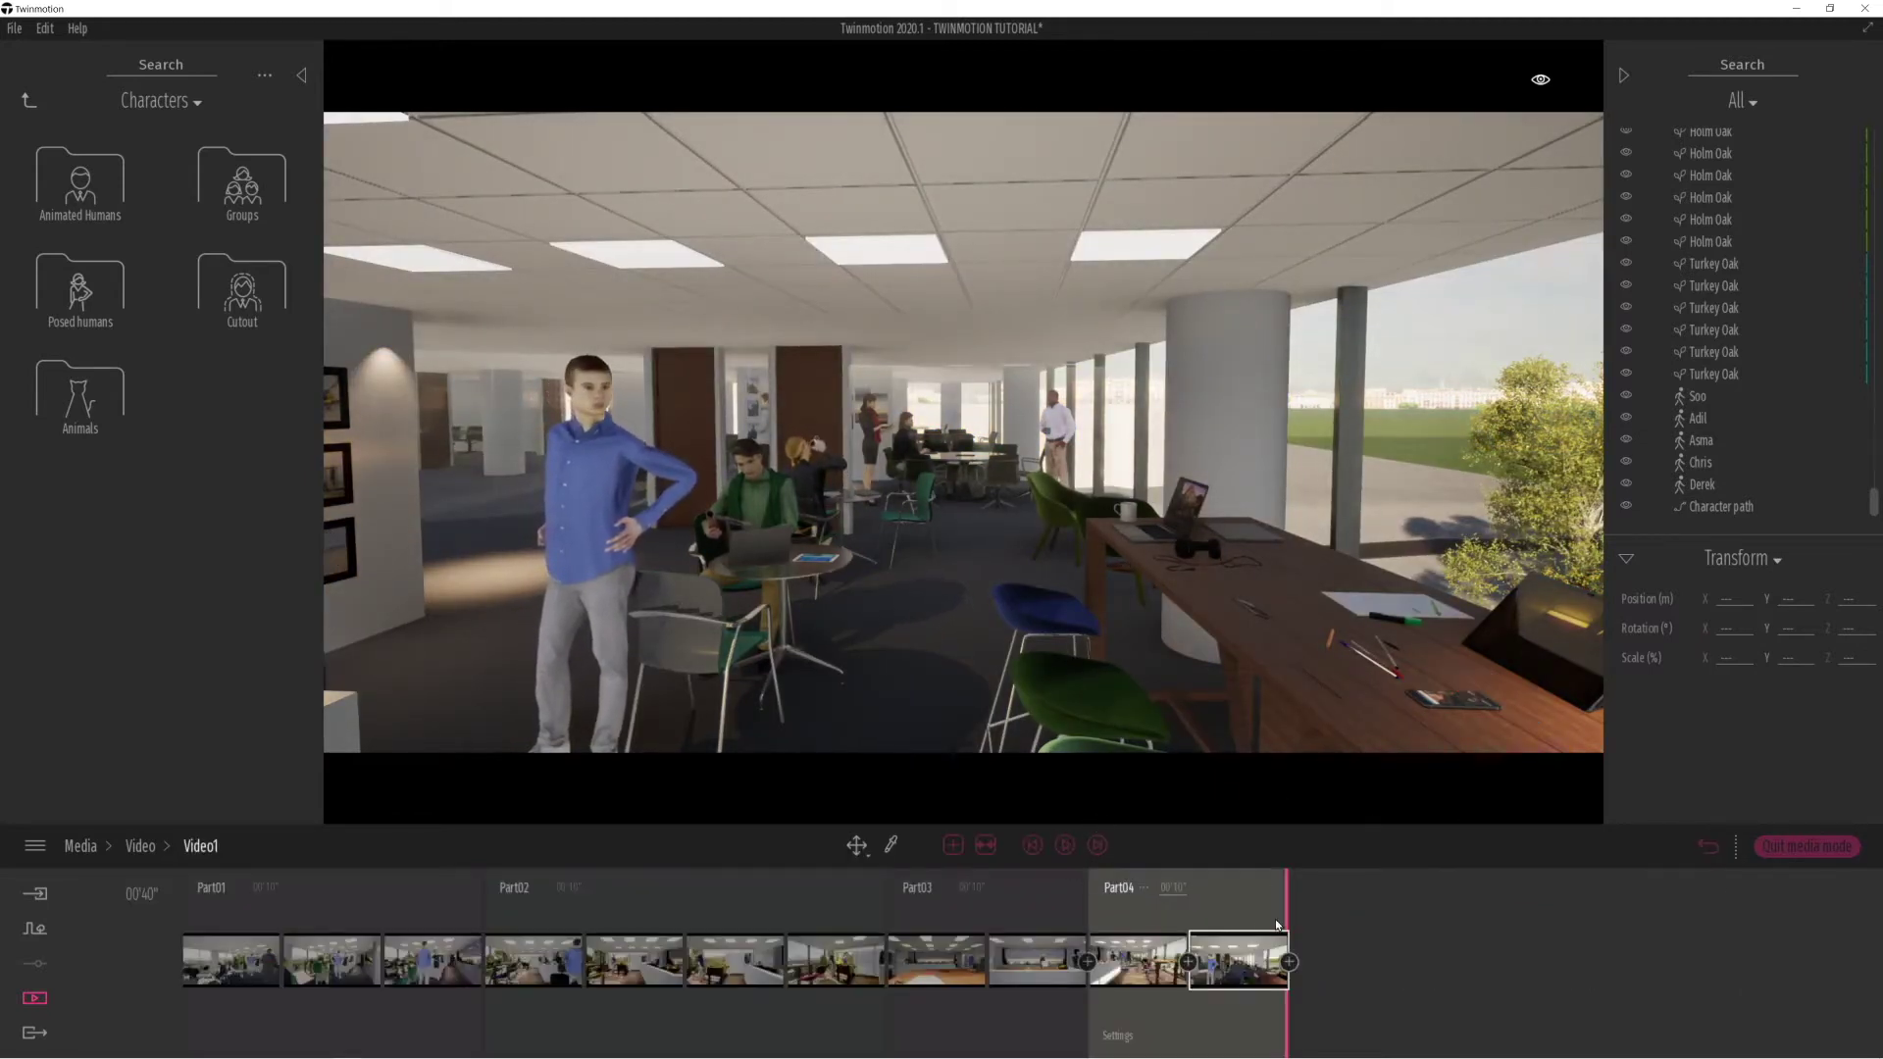
pyautogui.click(1029, 847)
pyautogui.click(1066, 846)
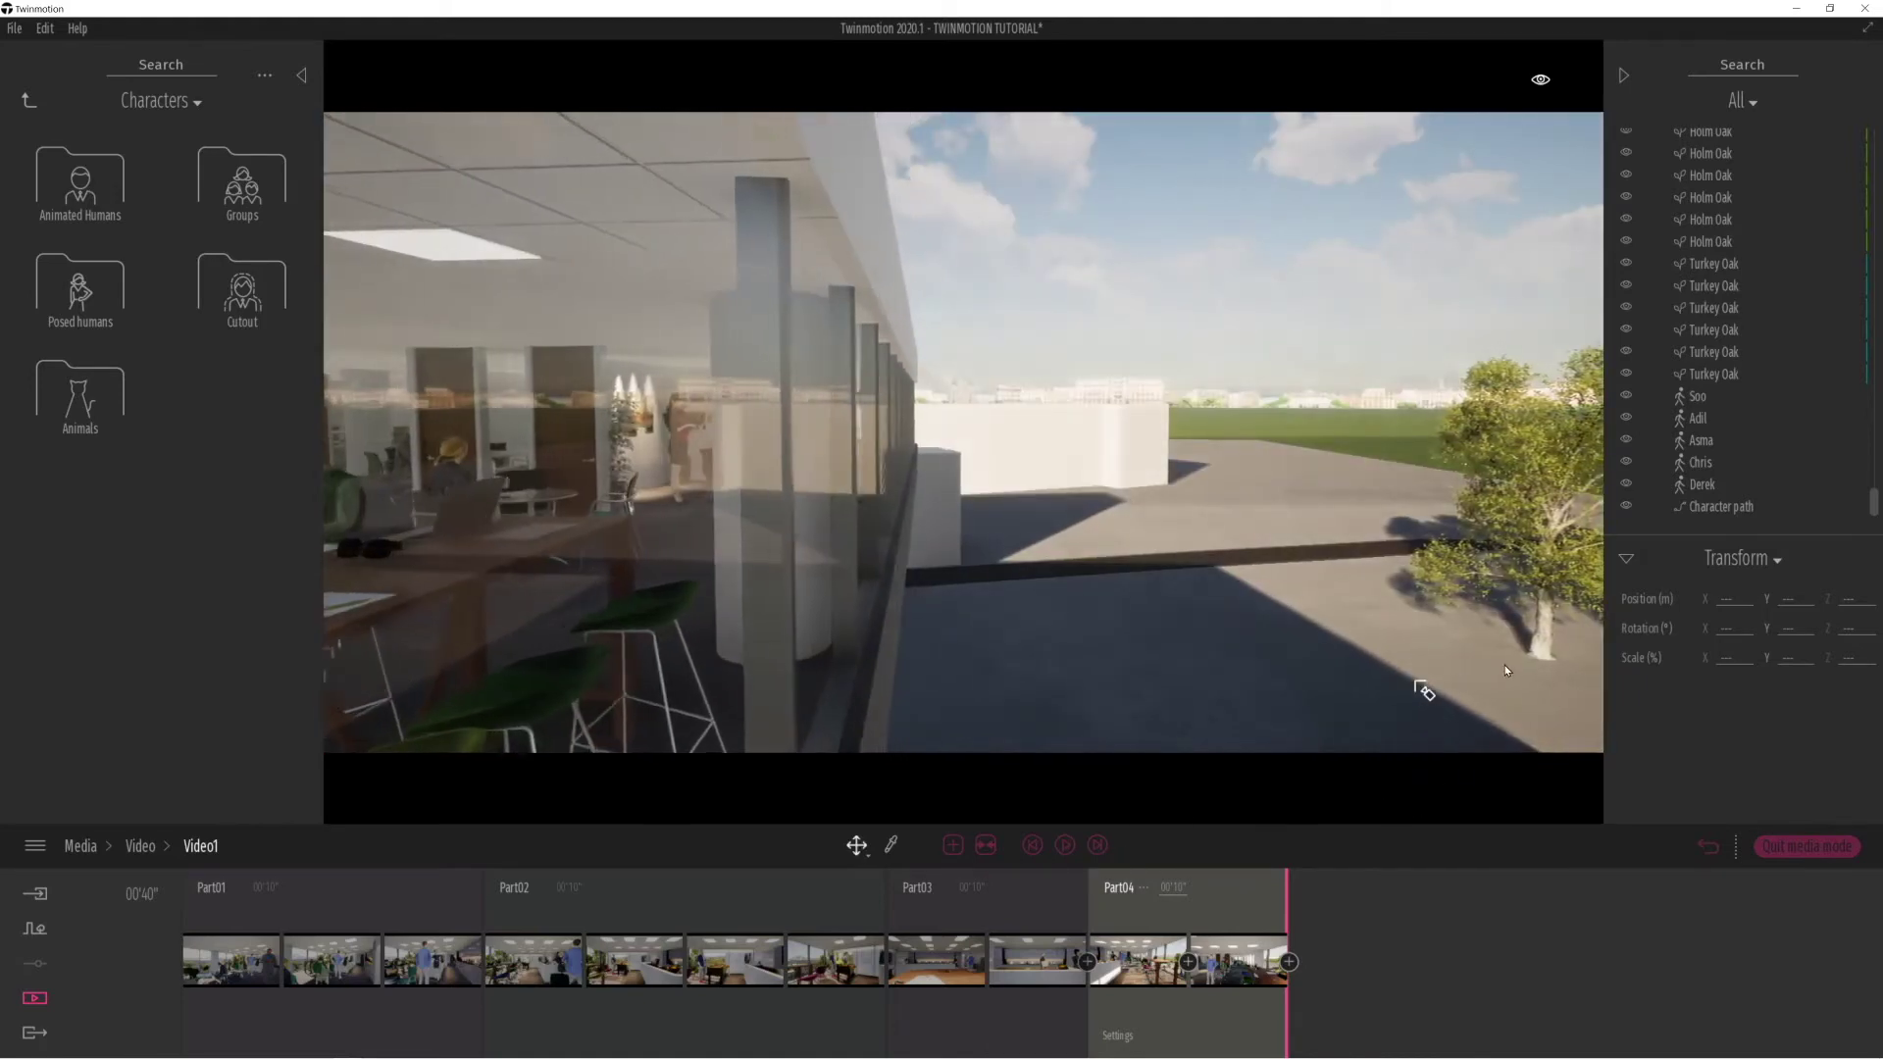
# Duplicate the Turkey Oak outside the building as instances forming a row into the distance.
pyautogui.click(1541, 652)
pyautogui.keyDown('shift'); pyautogui.moveTo(1535, 672); pyautogui.dragTo(1385, 561); pyautogui.keyUp('shift')
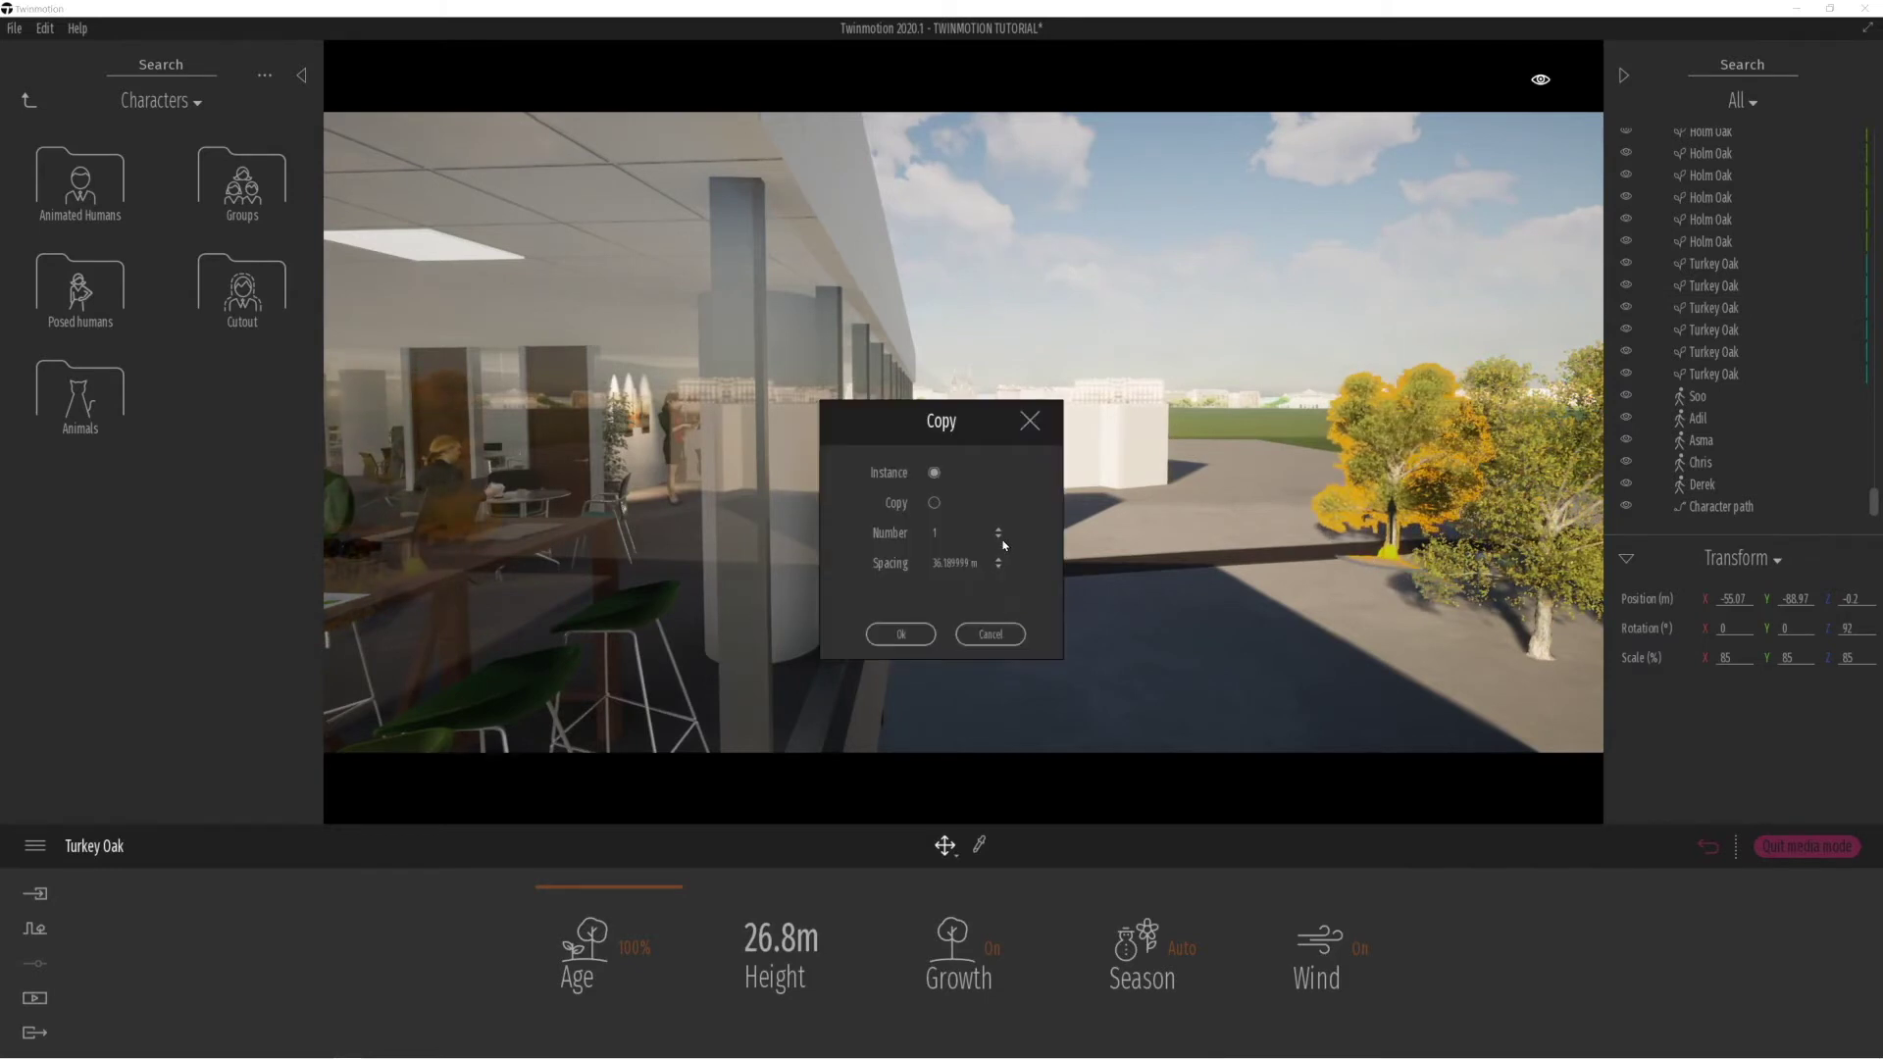
pyautogui.click(900, 633)
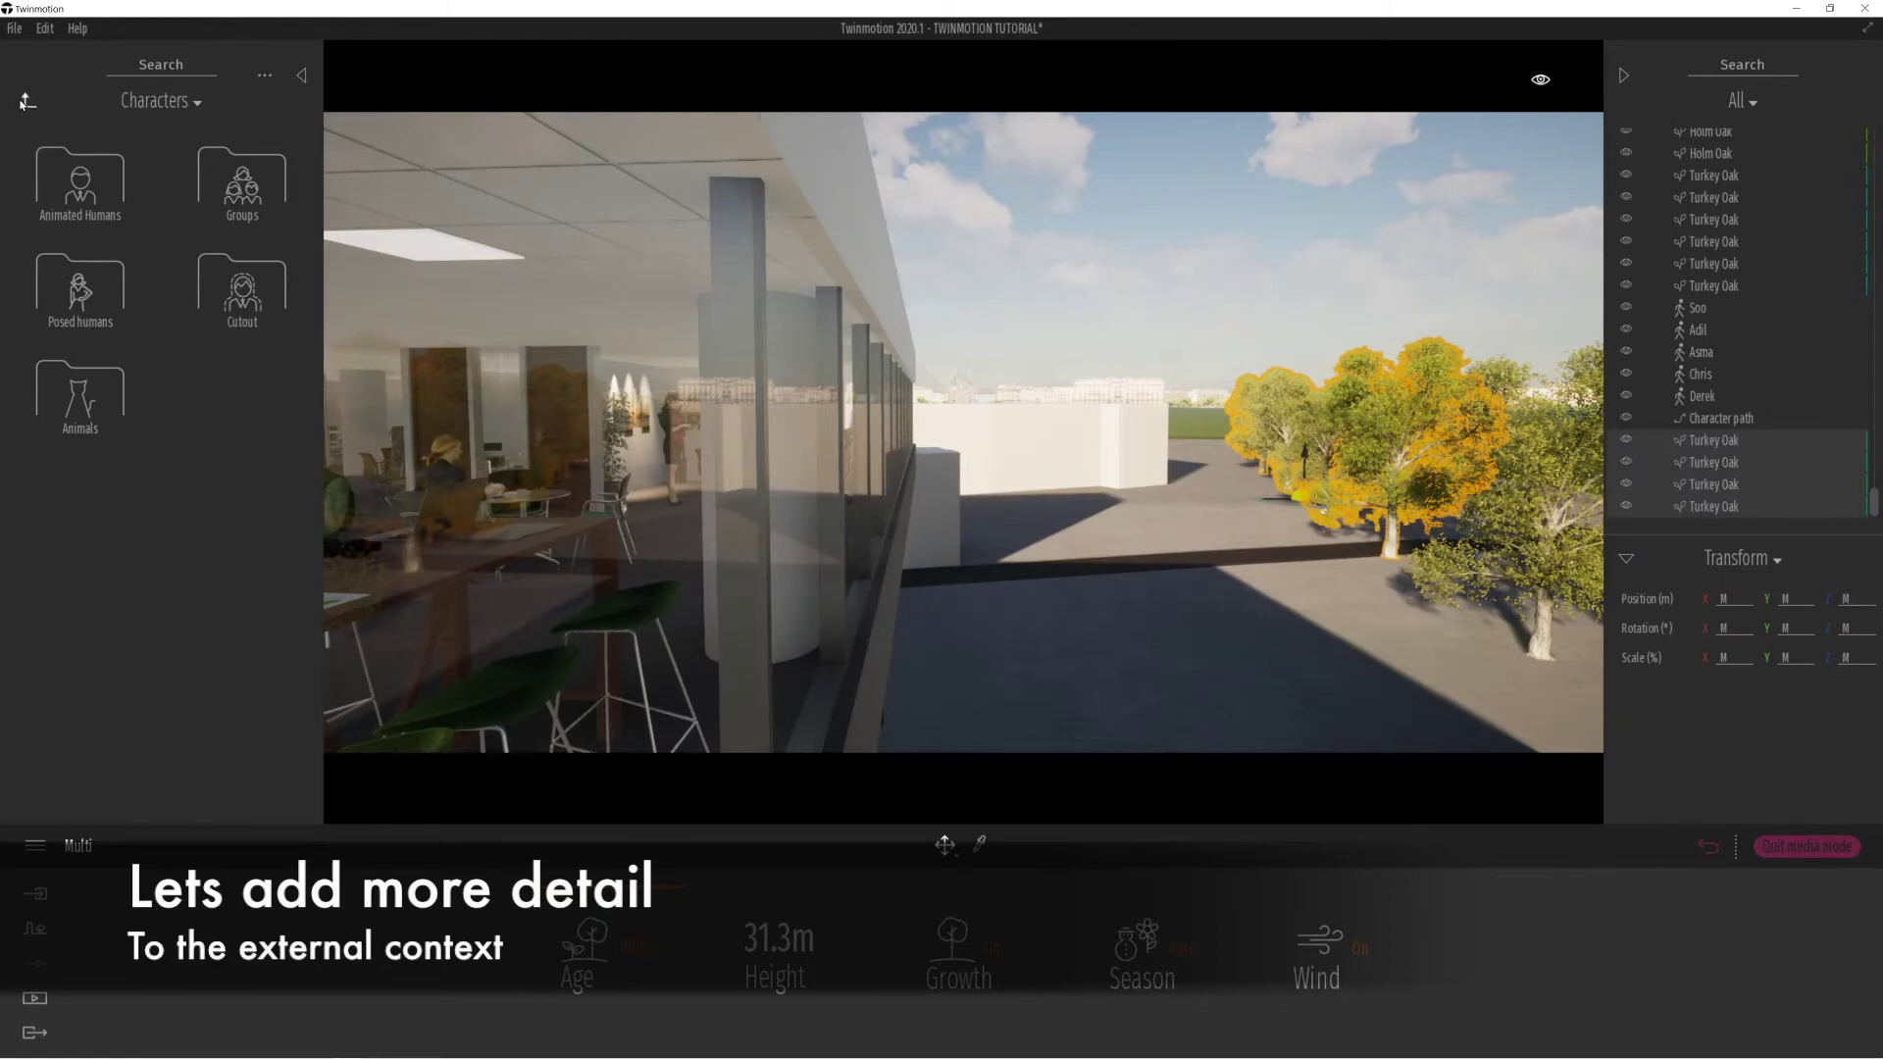
# Place three Group06 character groups on the ground near the trees and a City bus 01 on the road beside them.
pyautogui.click(250, 200)
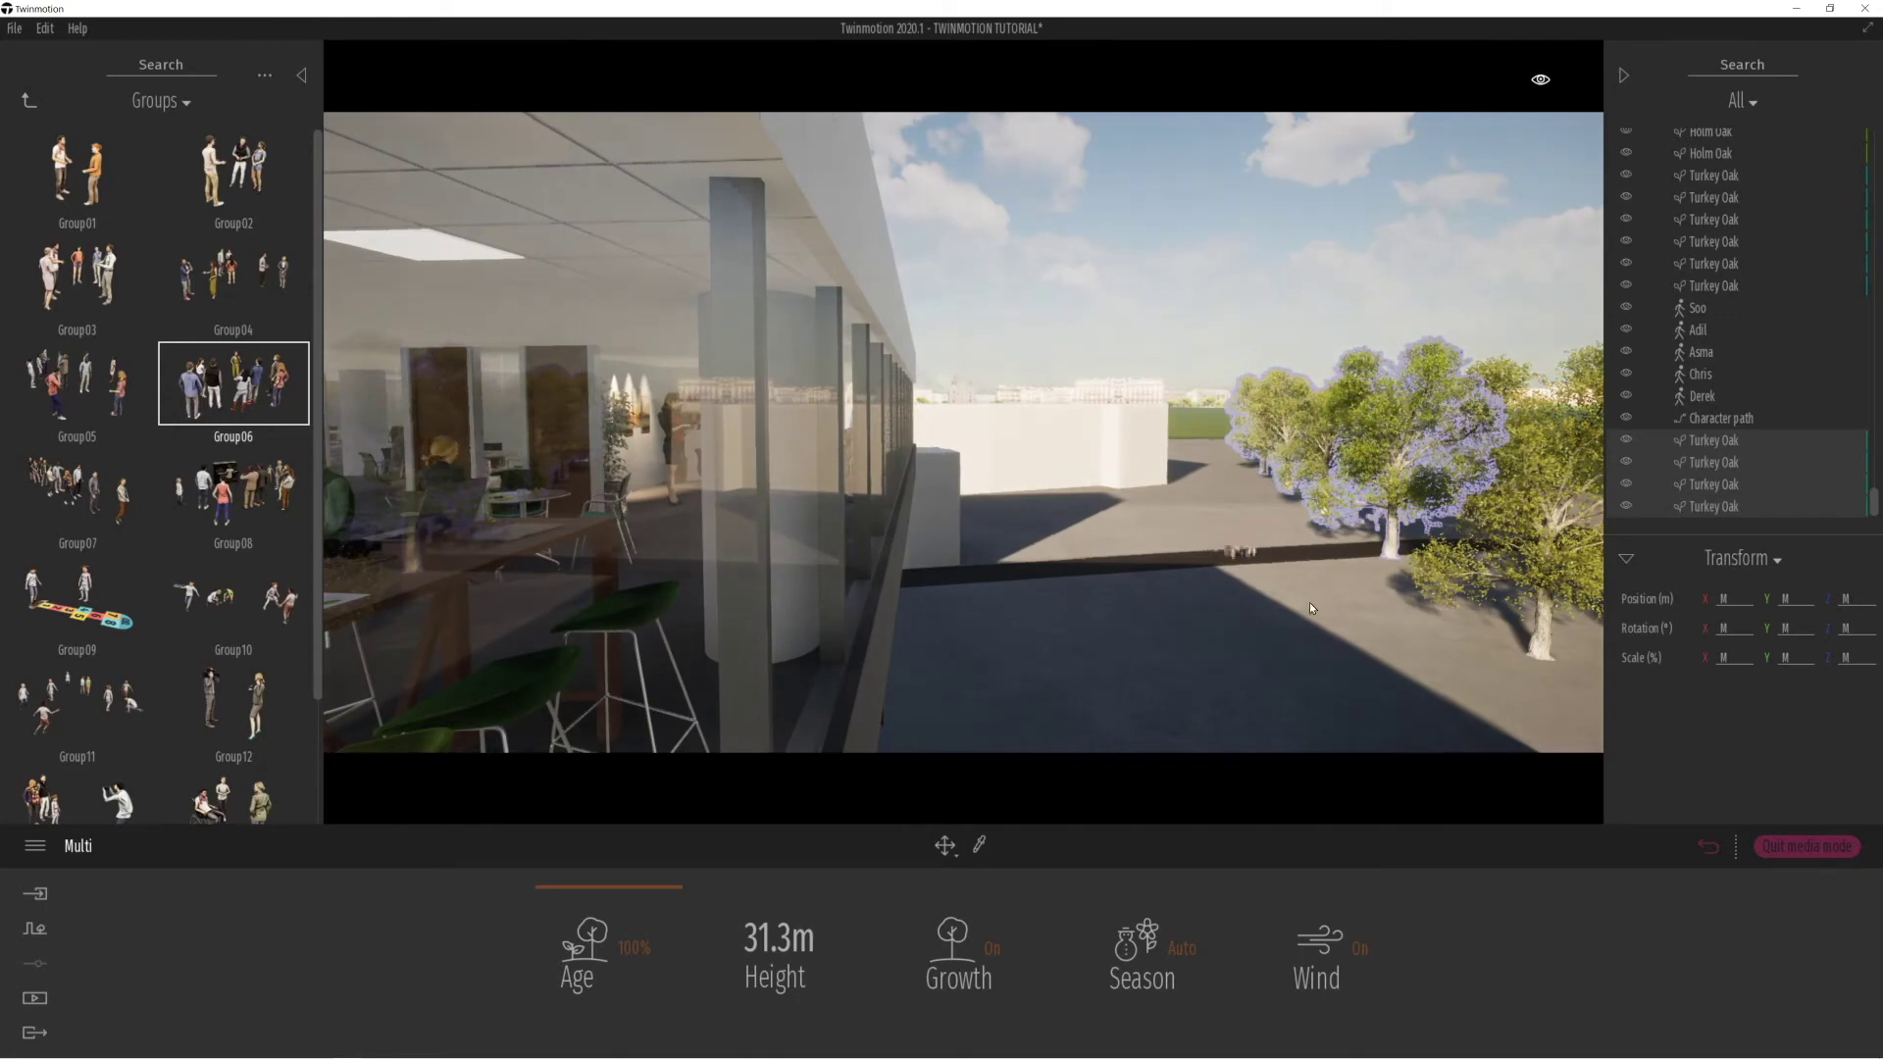
pyautogui.click(1334, 600)
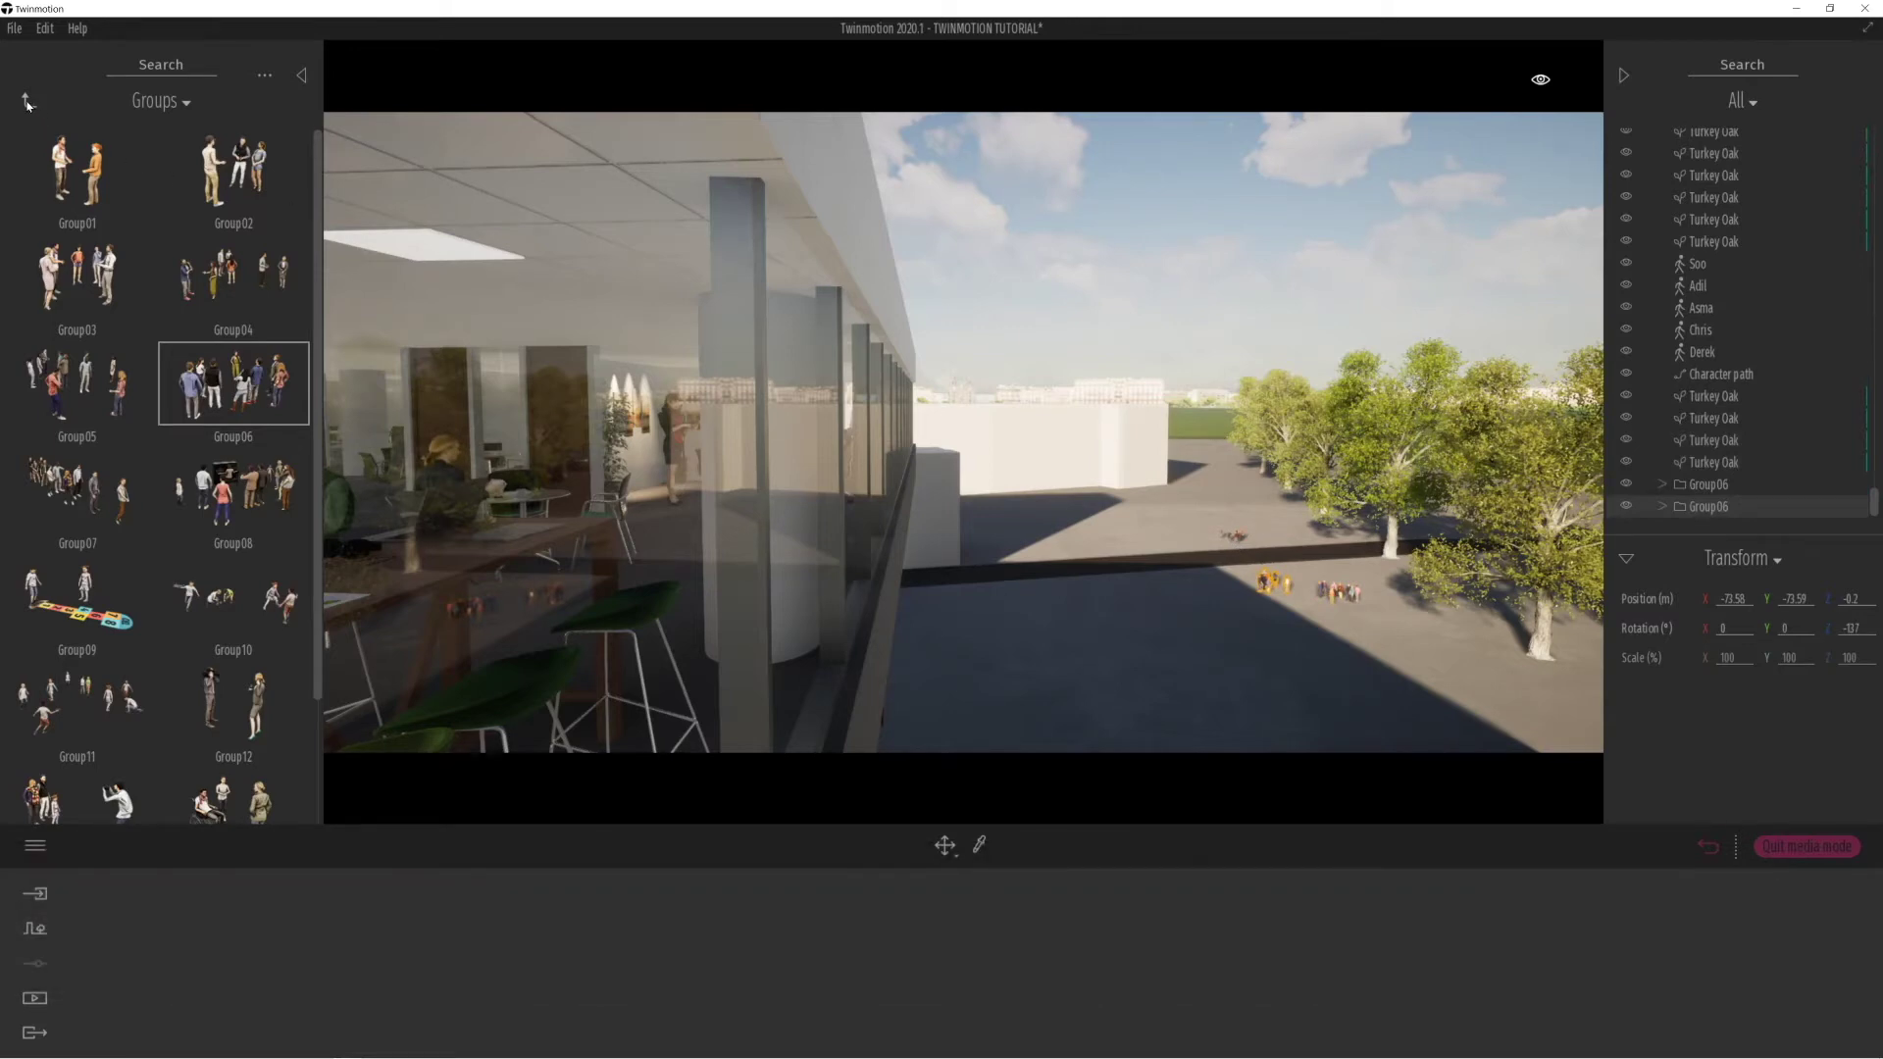
pyautogui.click(29, 101)
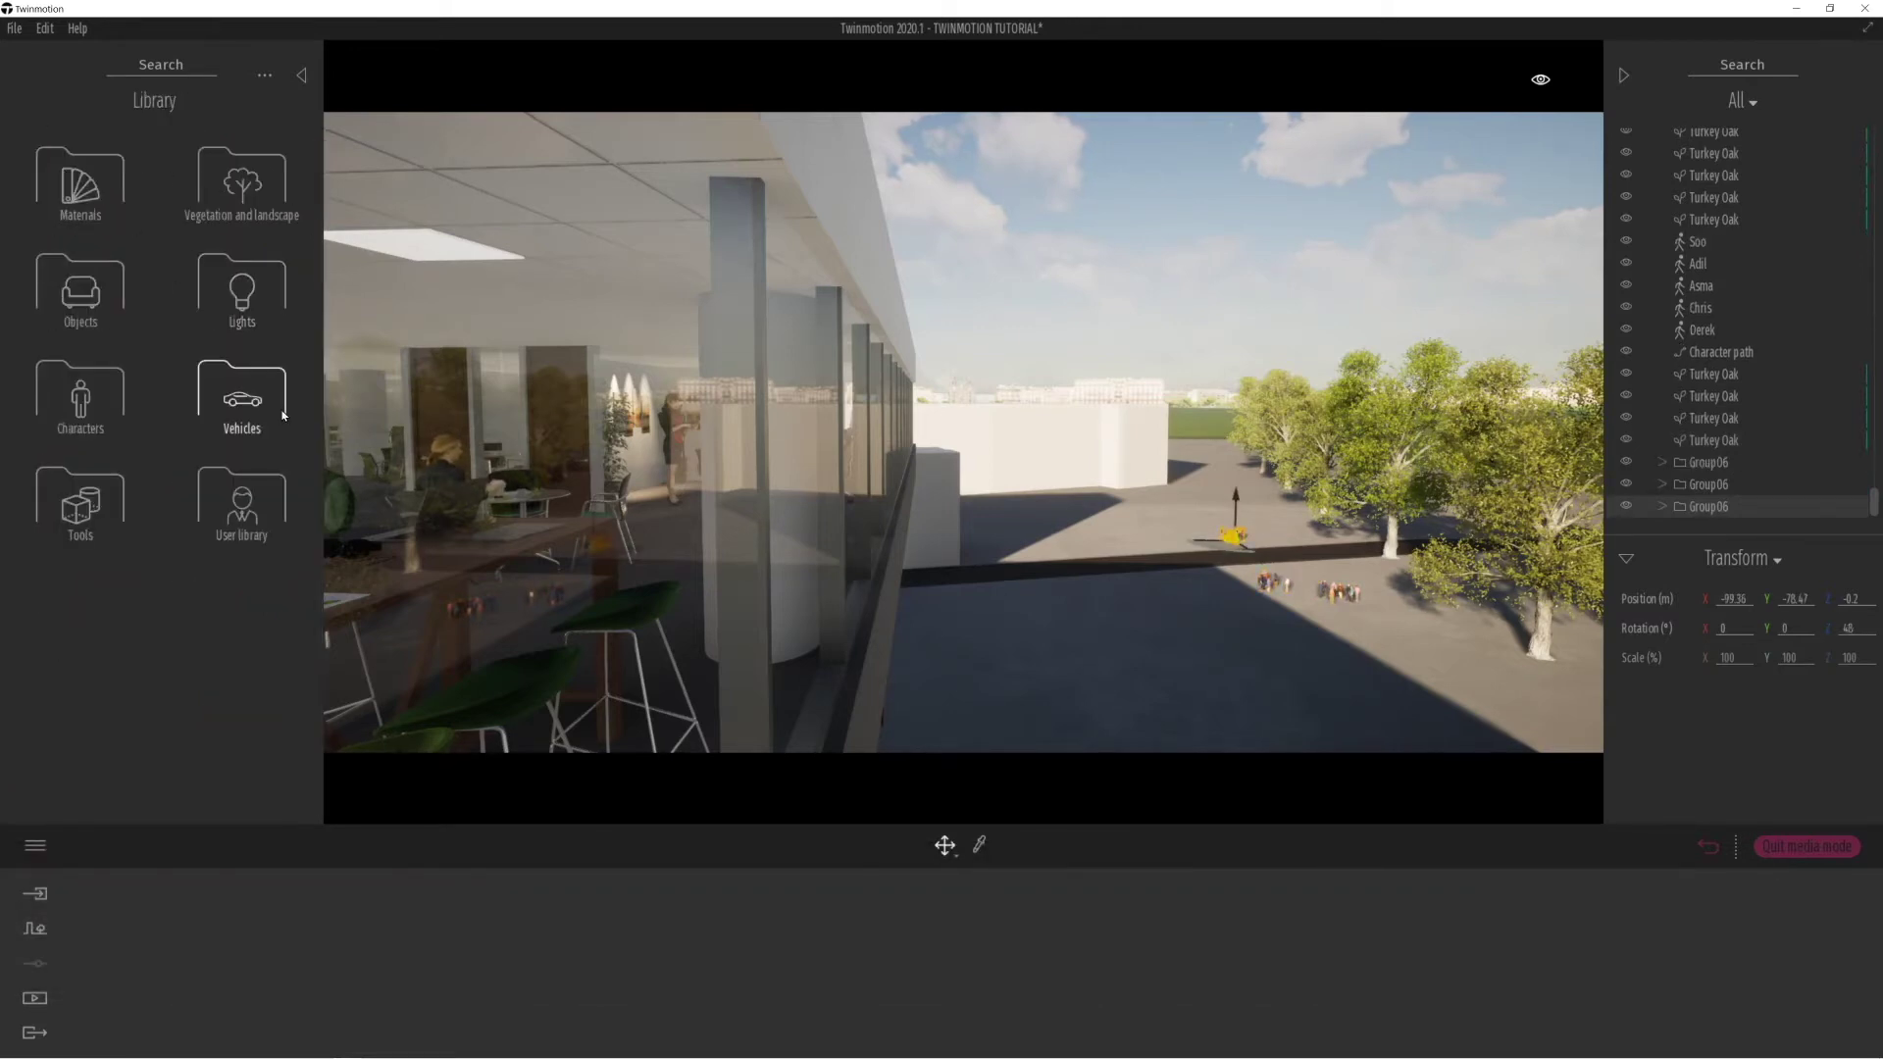
pyautogui.click(280, 412)
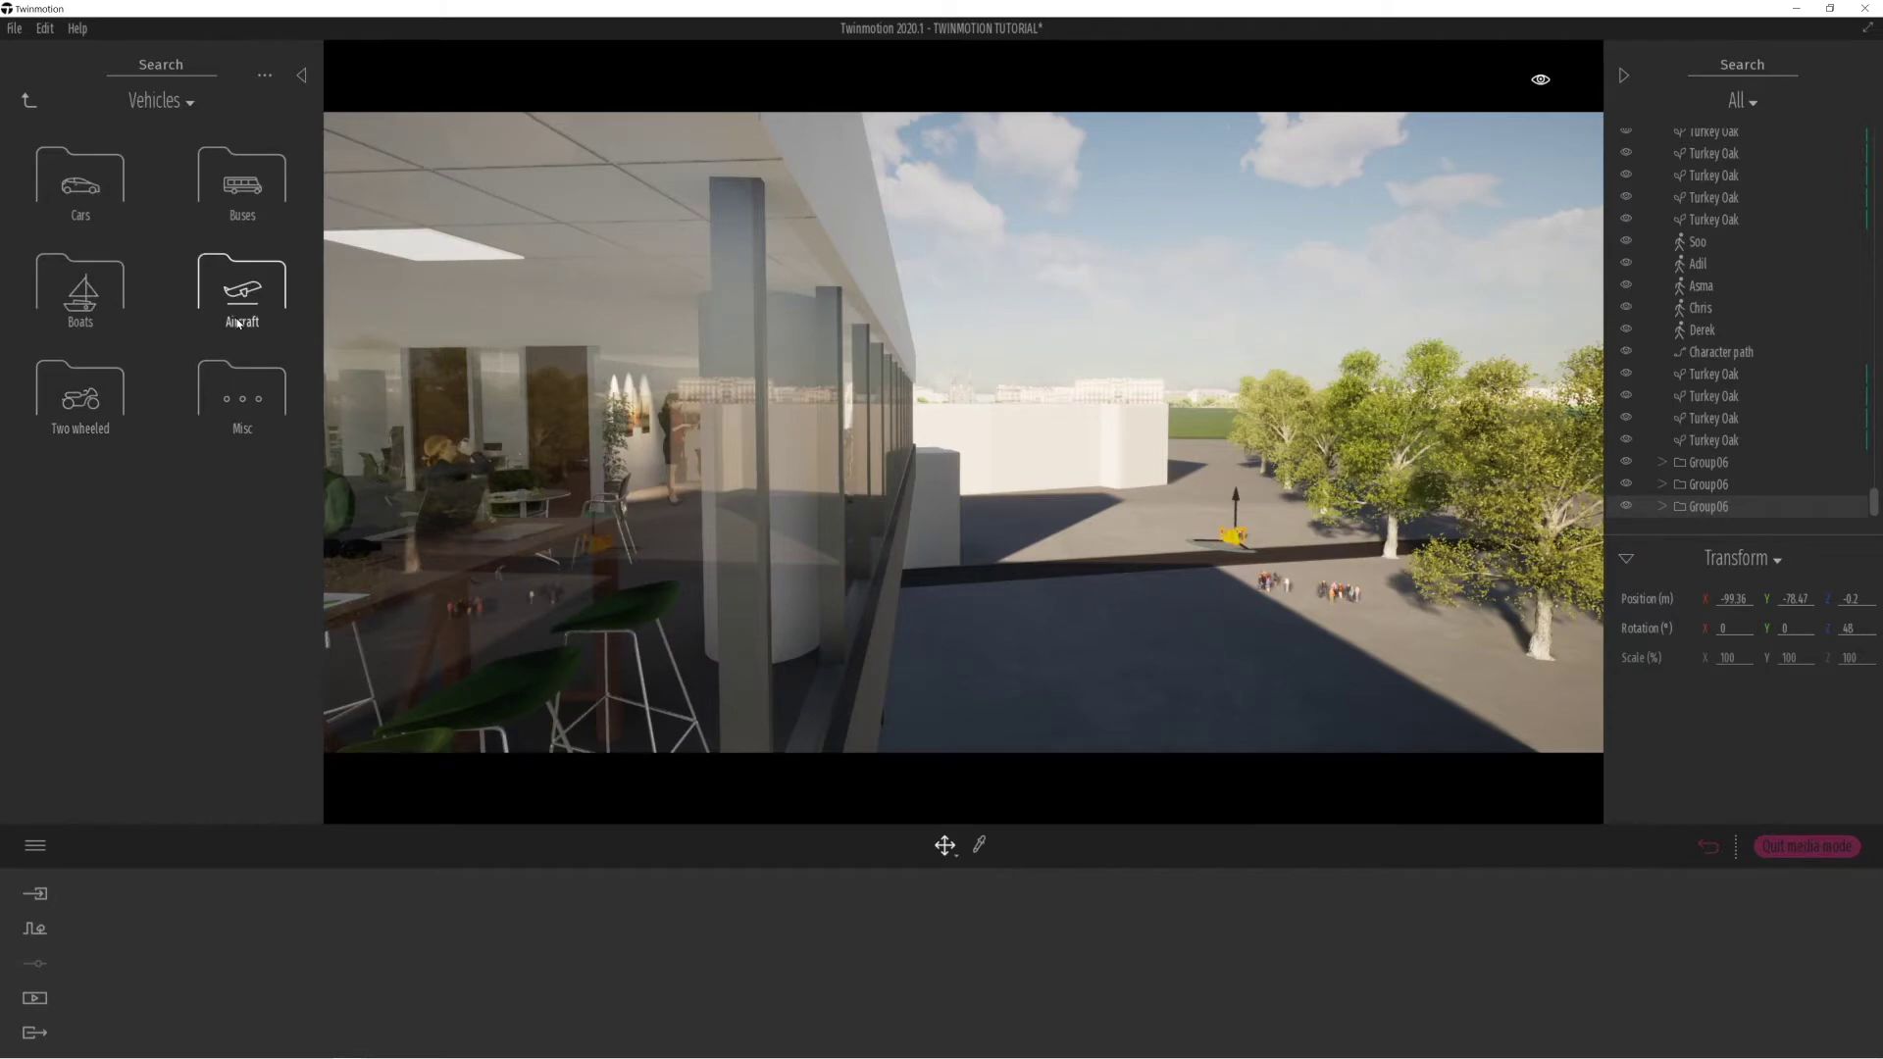
pyautogui.click(245, 186)
pyautogui.moveTo(103, 184); pyautogui.dragTo(1068, 511)
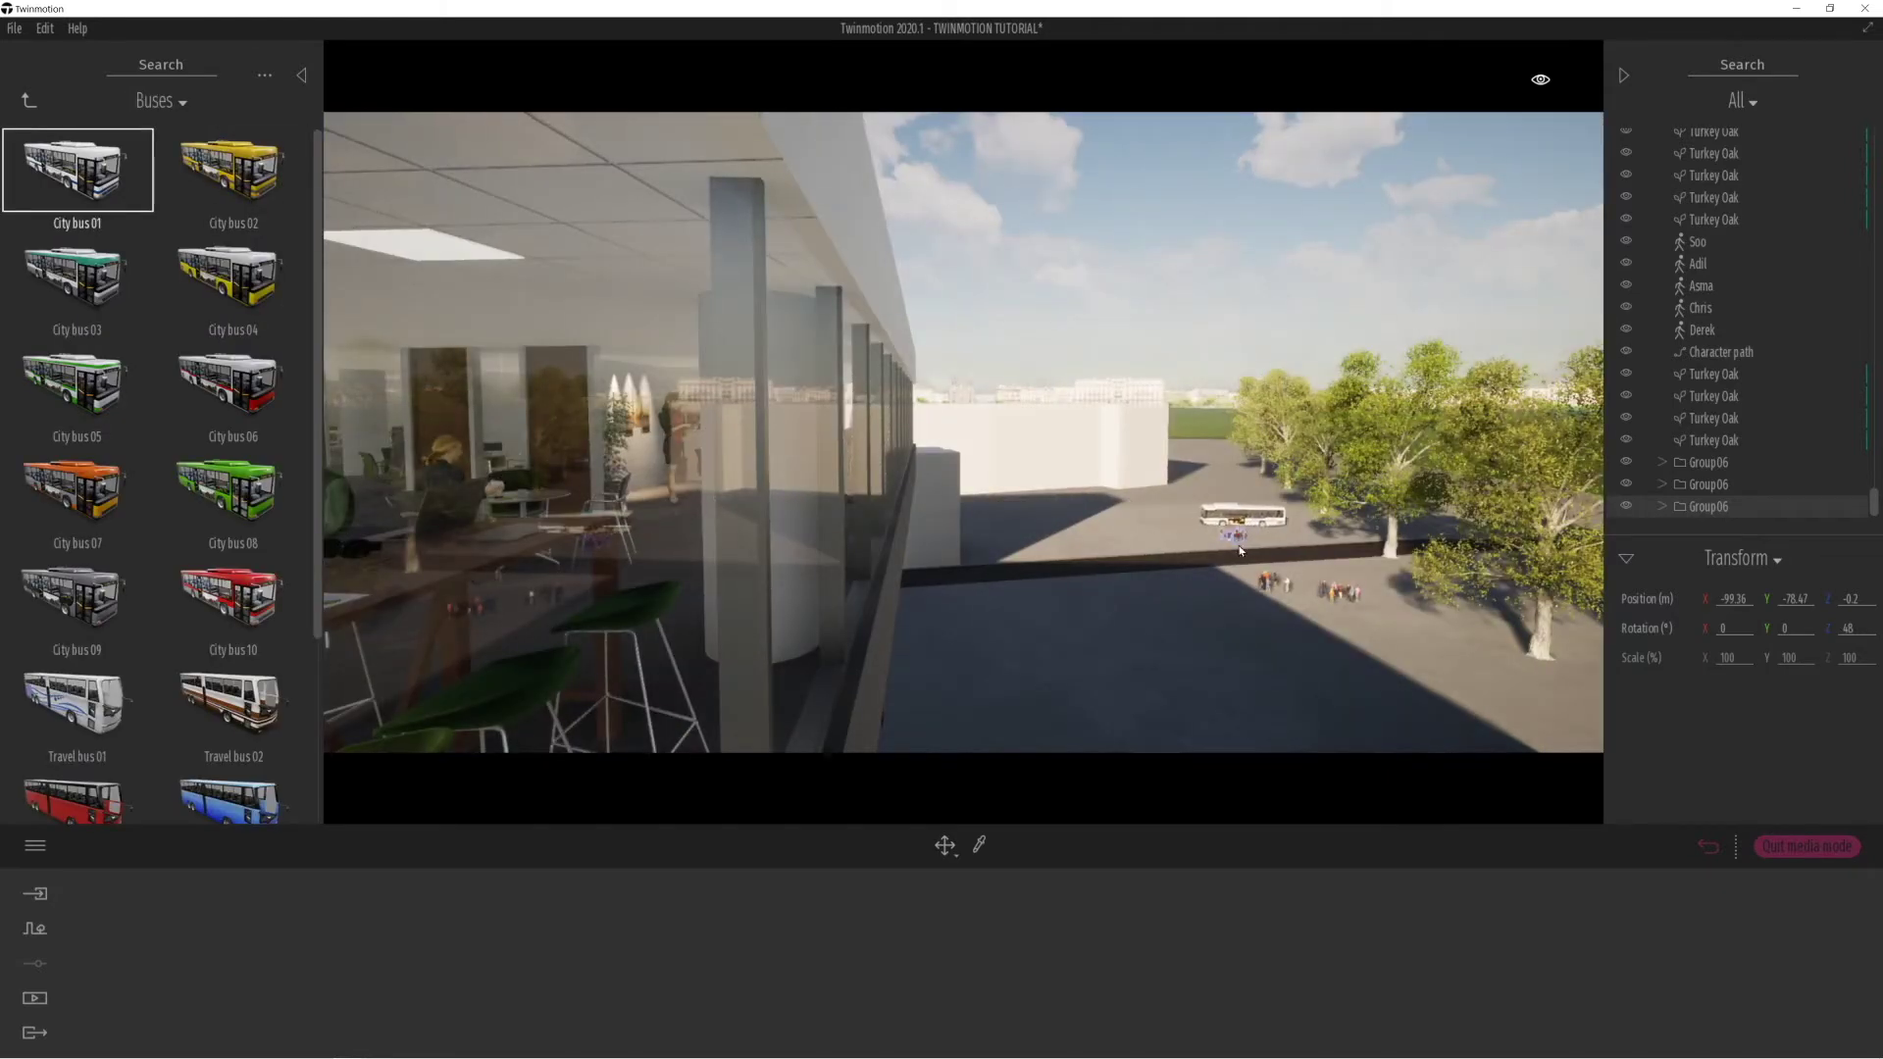
pyautogui.moveTo(1227, 562); pyautogui.dragTo(1227, 562)
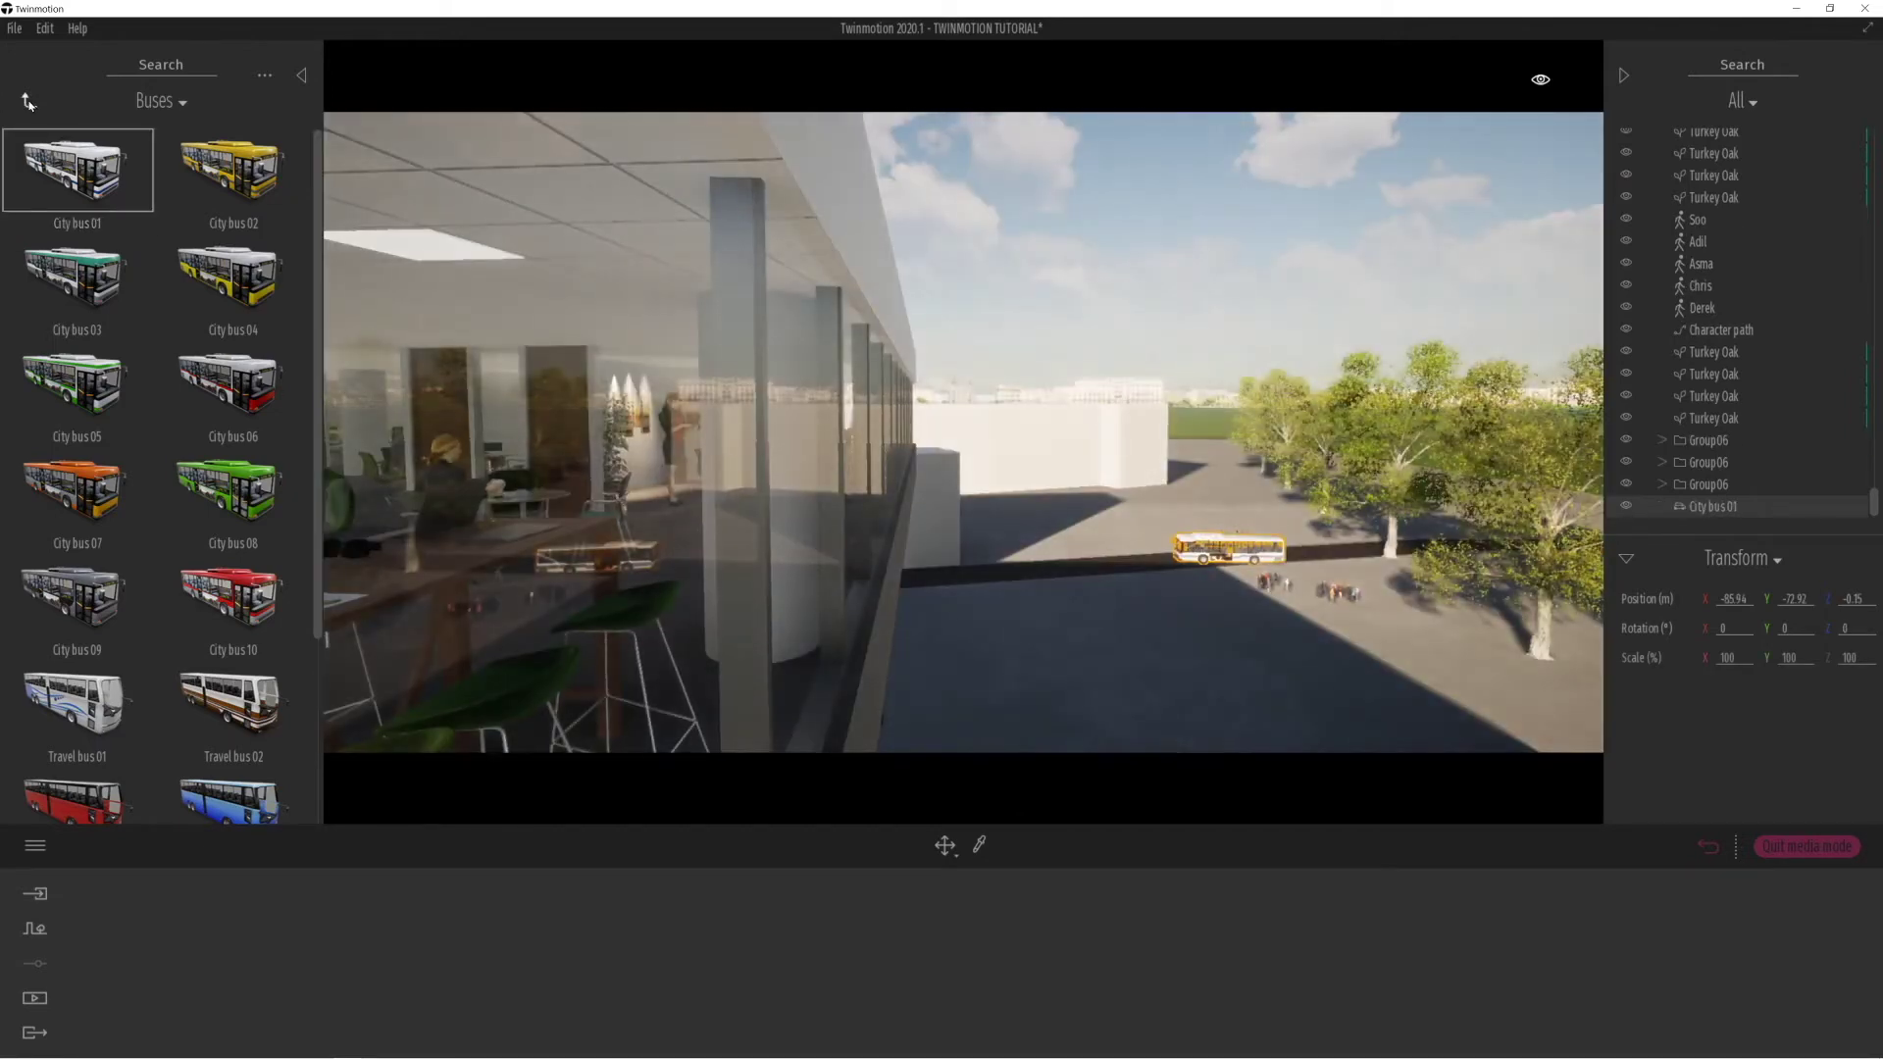
# Return to the video timeline and play back the fourth part to check the exterior context.
pyautogui.click(28, 101)
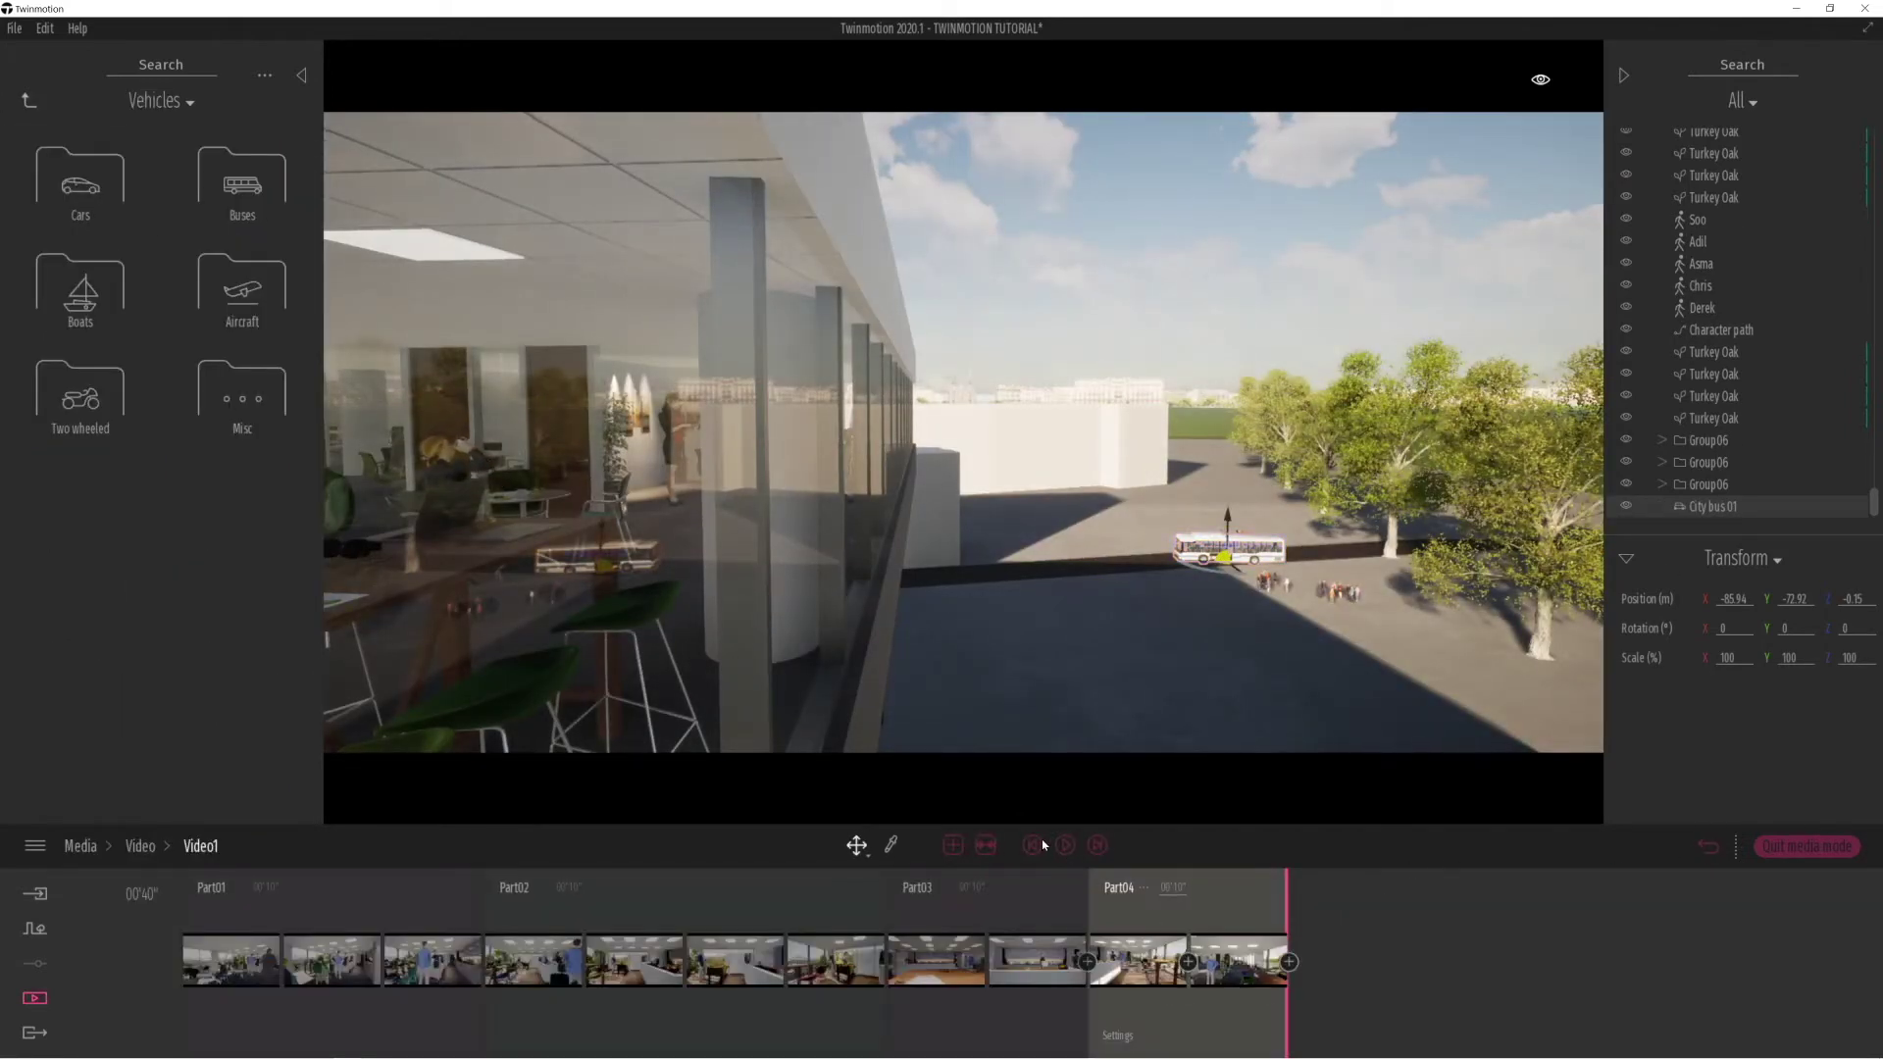
pyautogui.click(1065, 845)
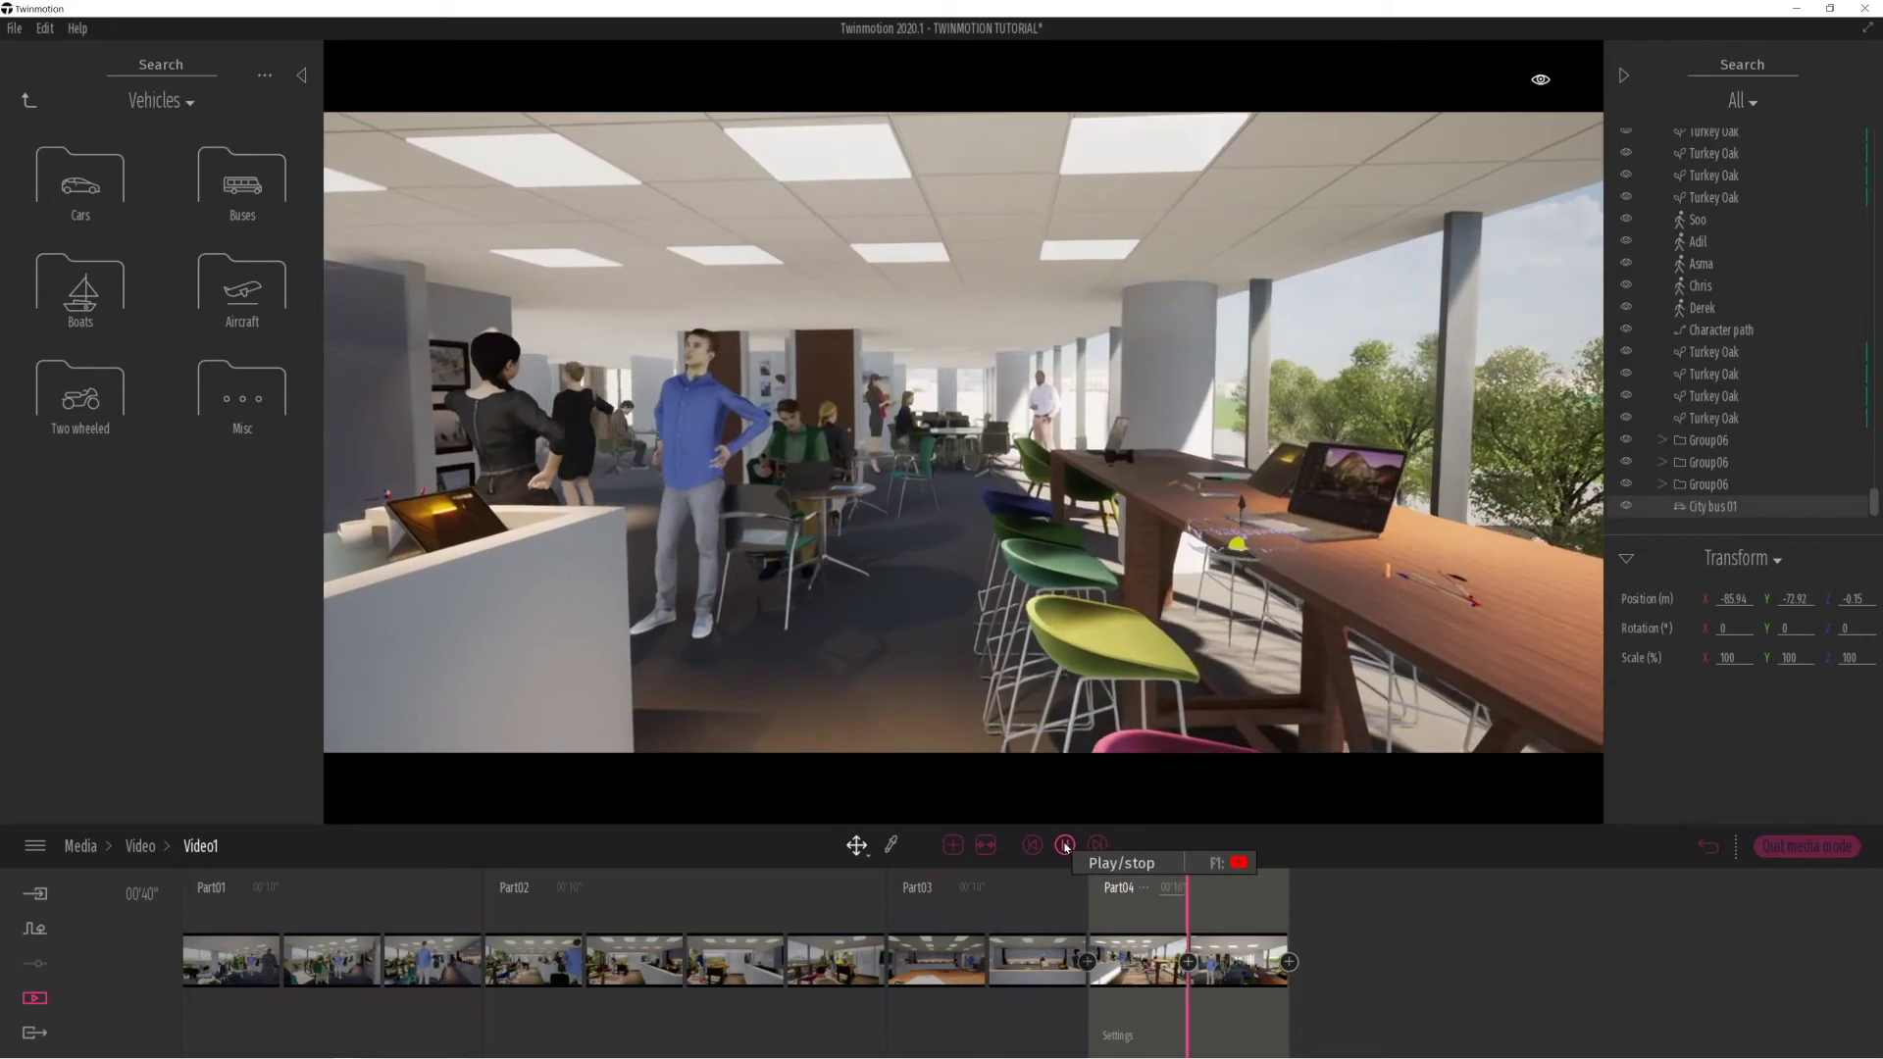
pyautogui.click(1065, 847)
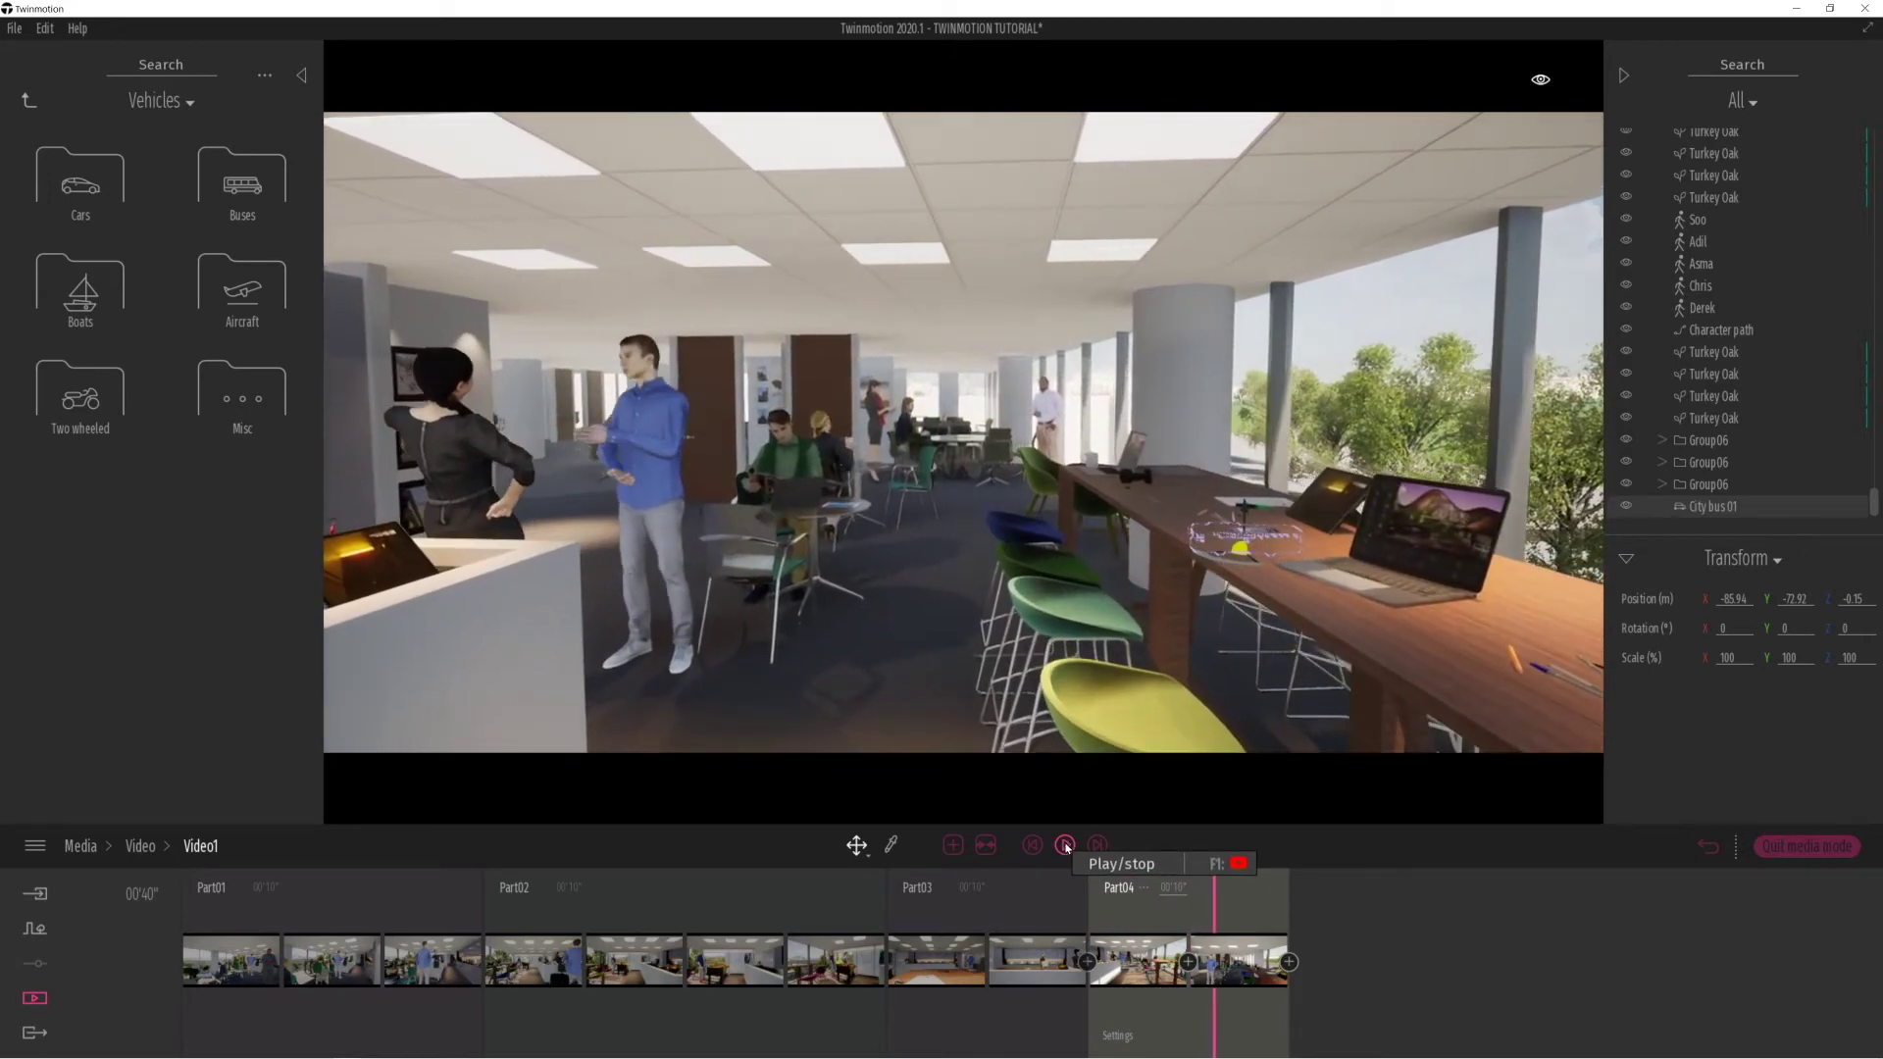
# Re-capture the fourth part's first keyframe with its day time set to 10:45.
pyautogui.click(1165, 983)
pyautogui.moveTo(962, 461); pyautogui.dragTo(907, 437, button='right')
pyautogui.press('e')
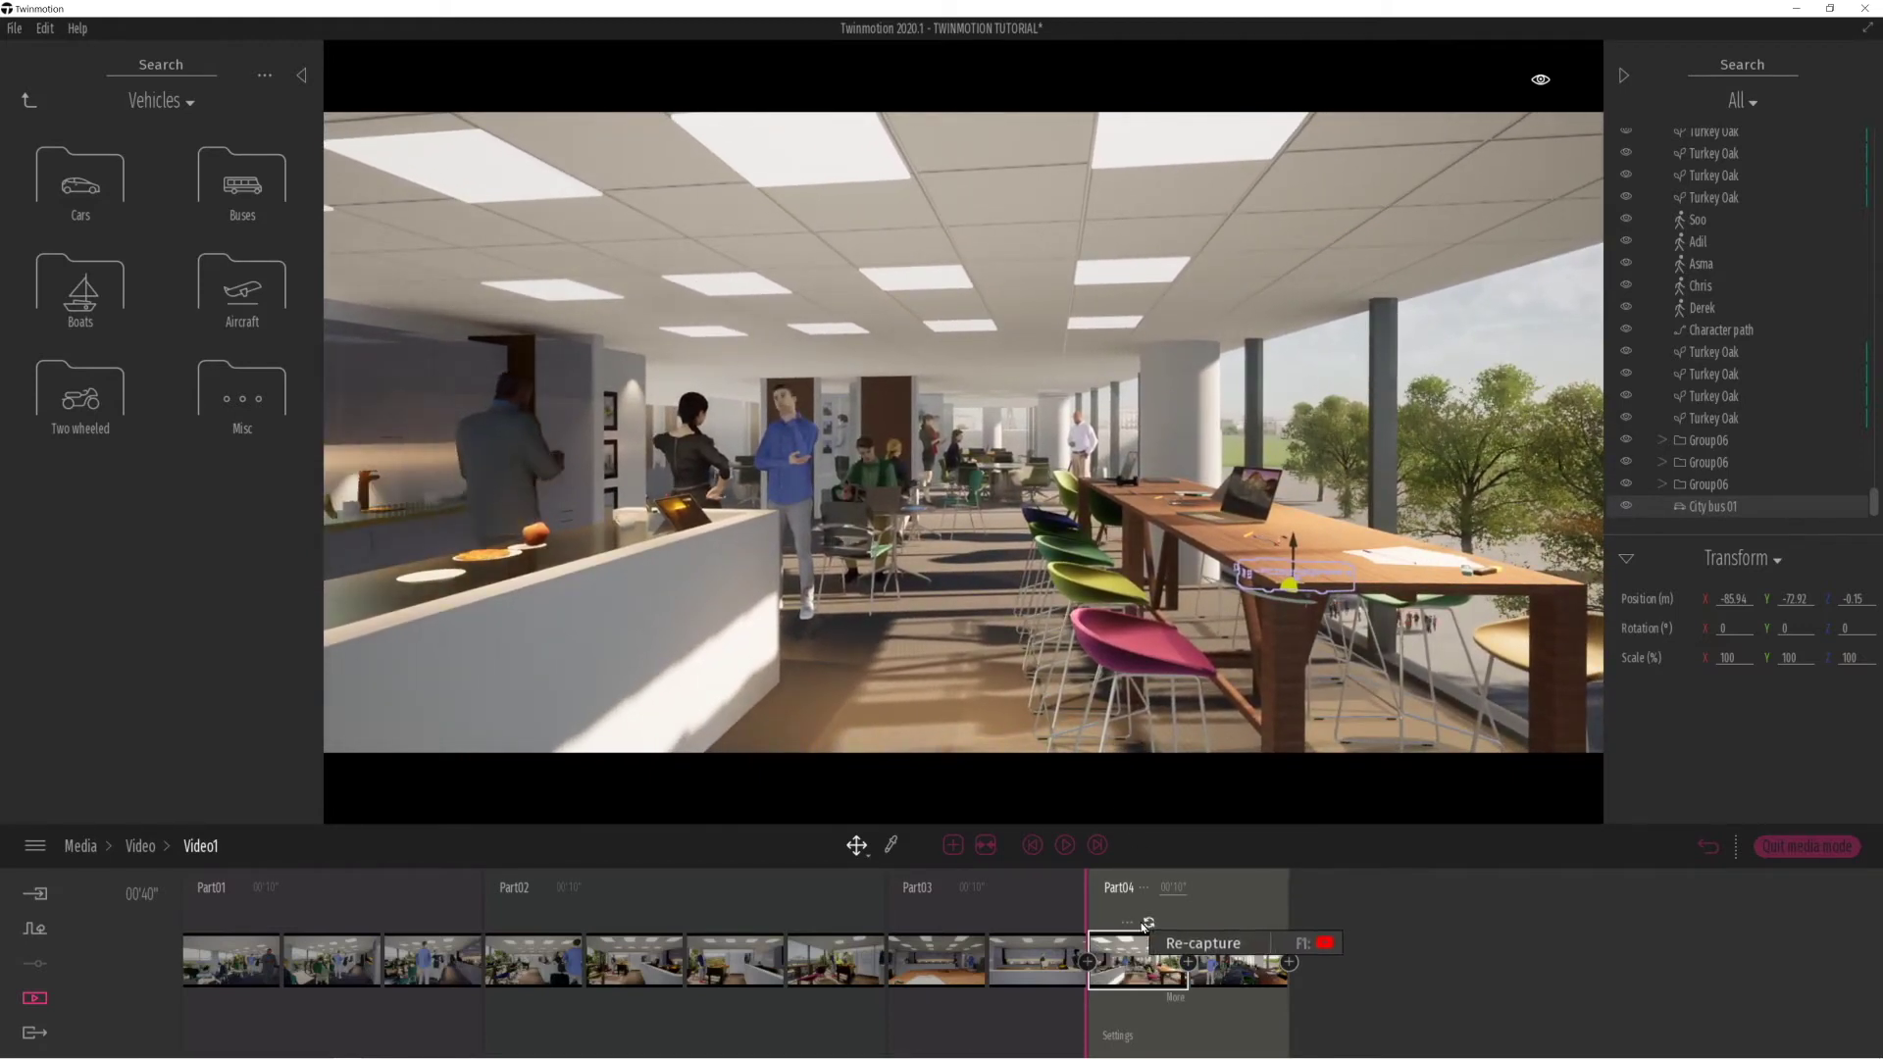
pyautogui.click(1175, 996)
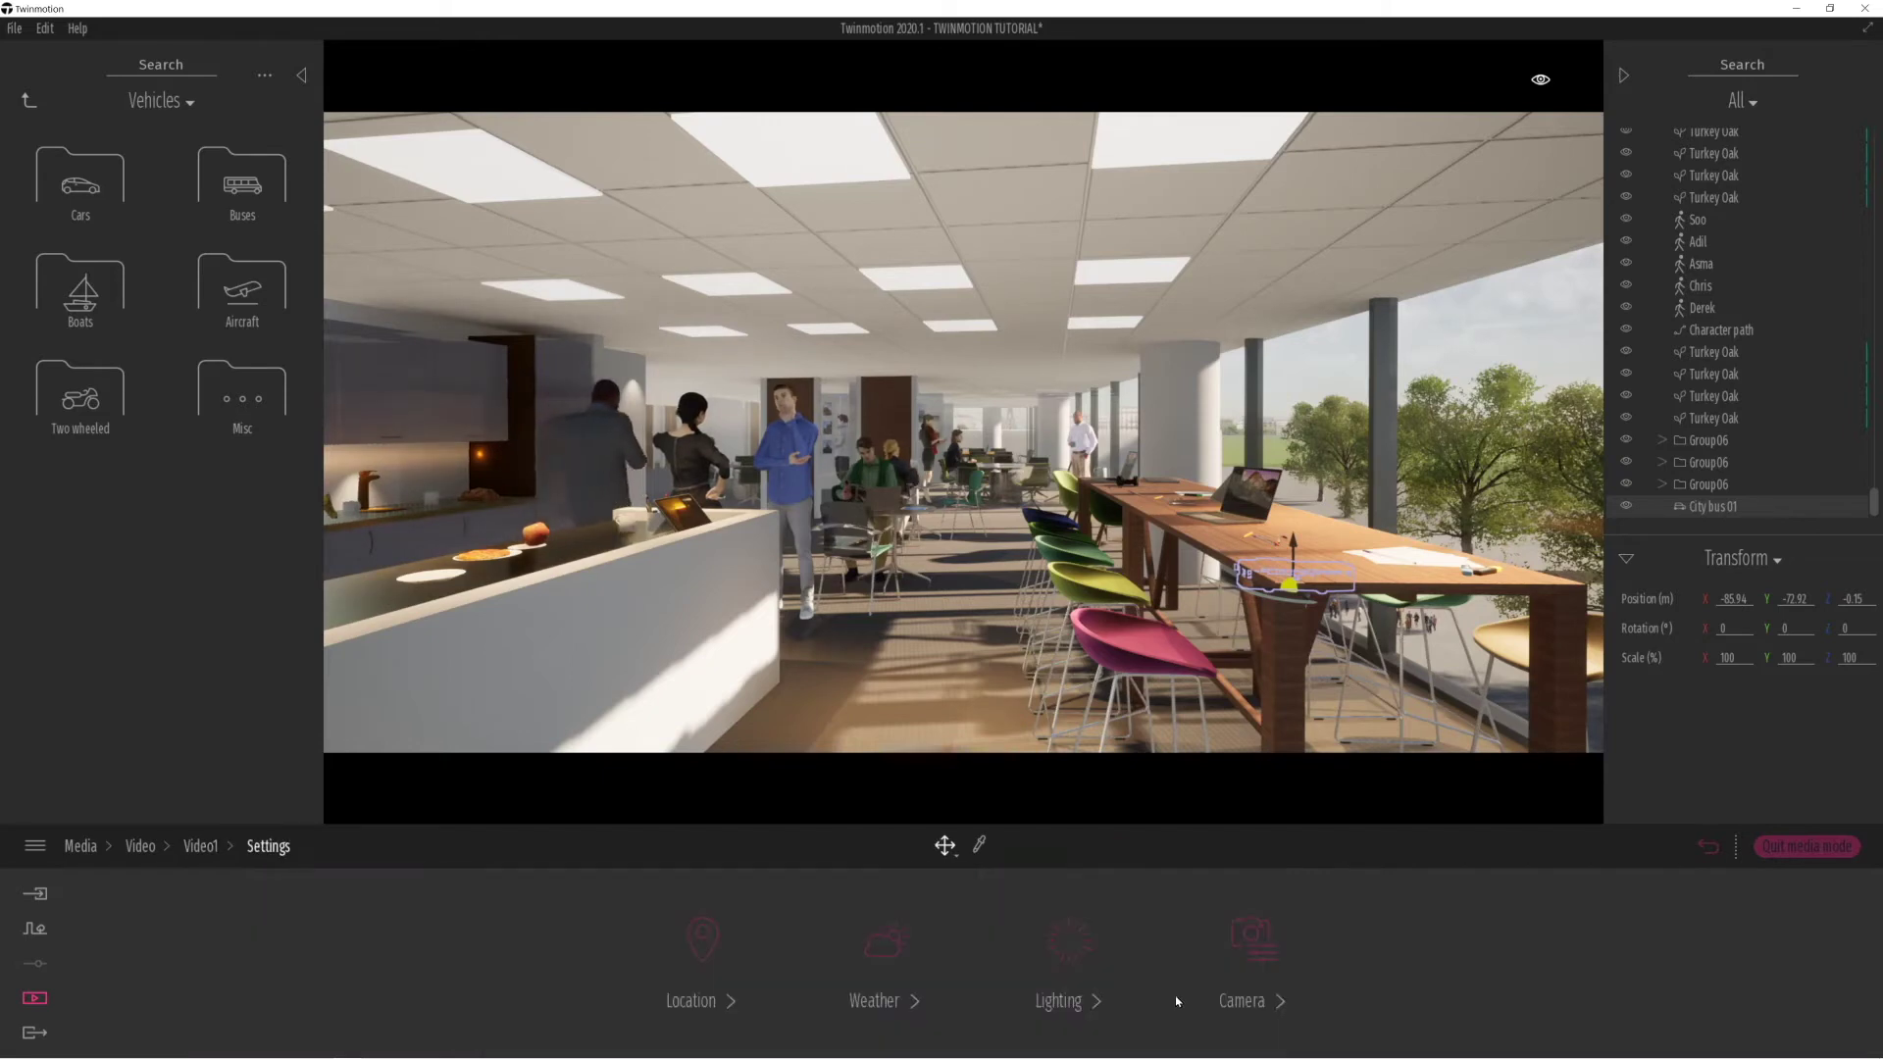
pyautogui.click(1077, 939)
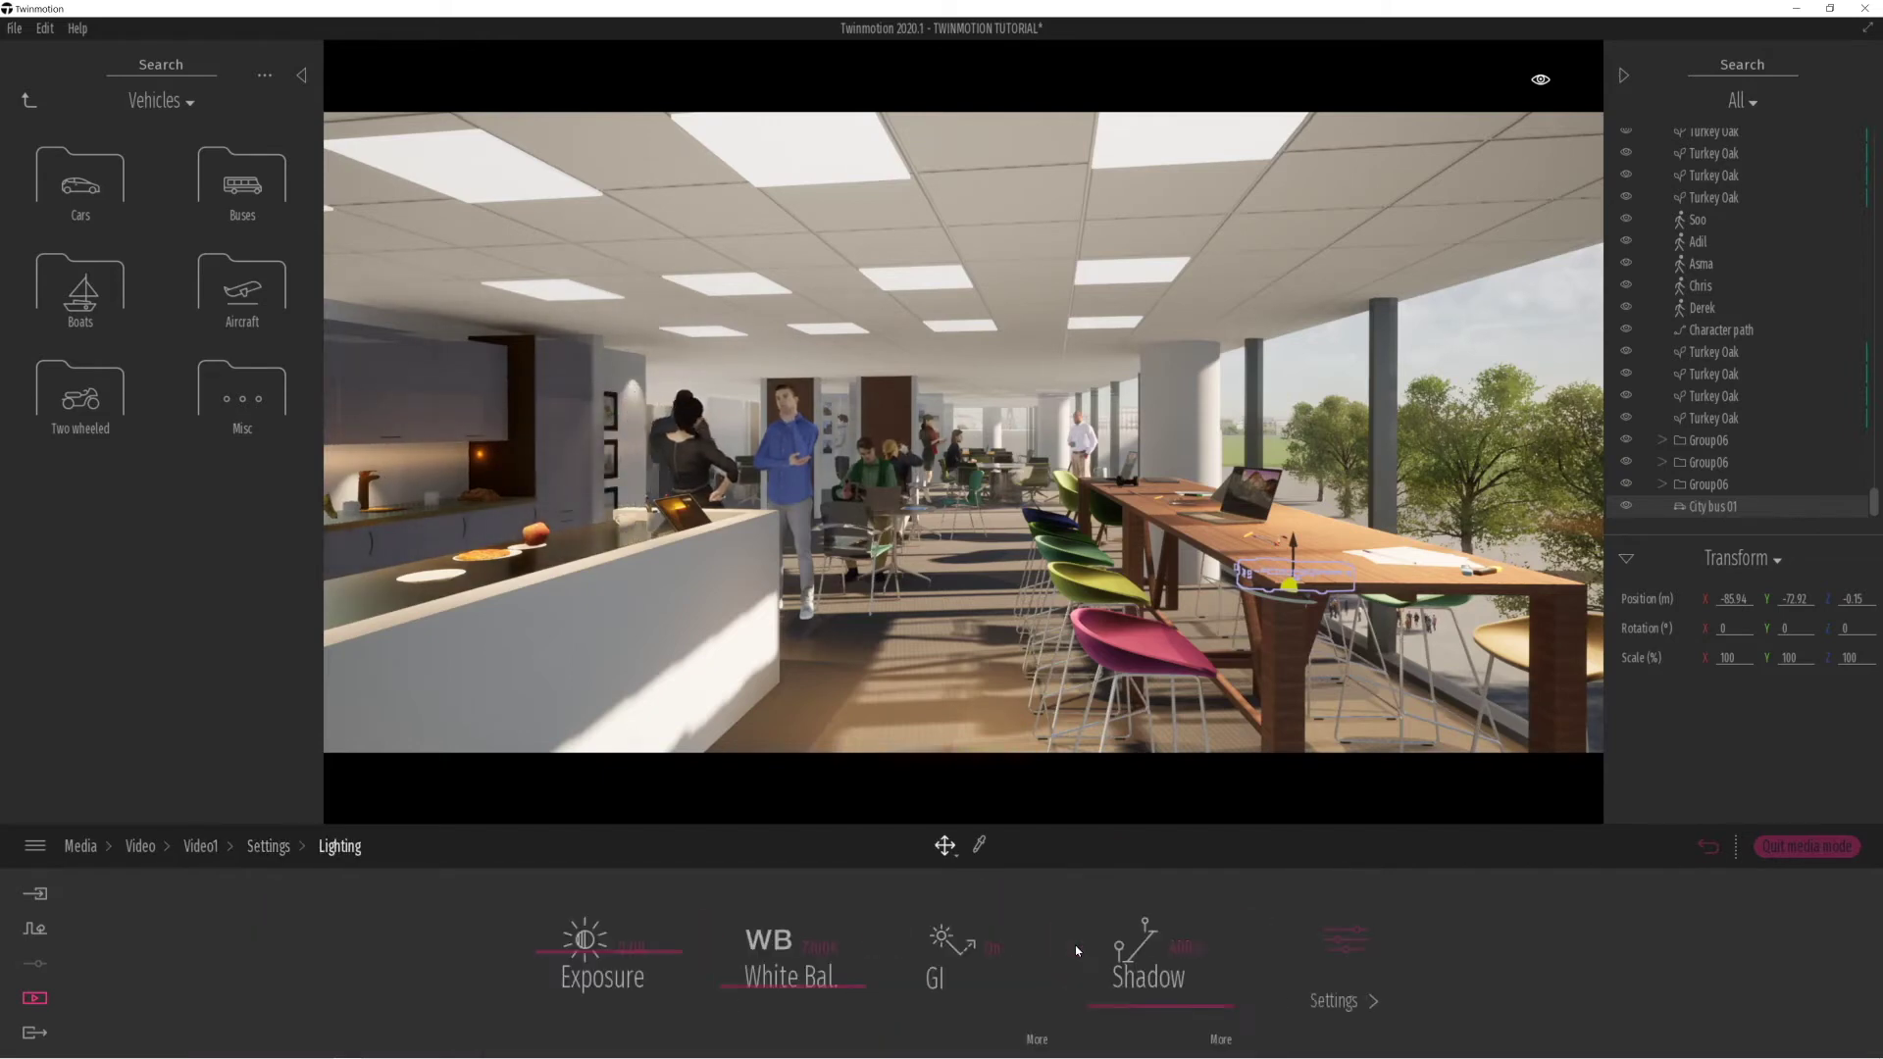
pyautogui.click(269, 846)
pyautogui.click(704, 943)
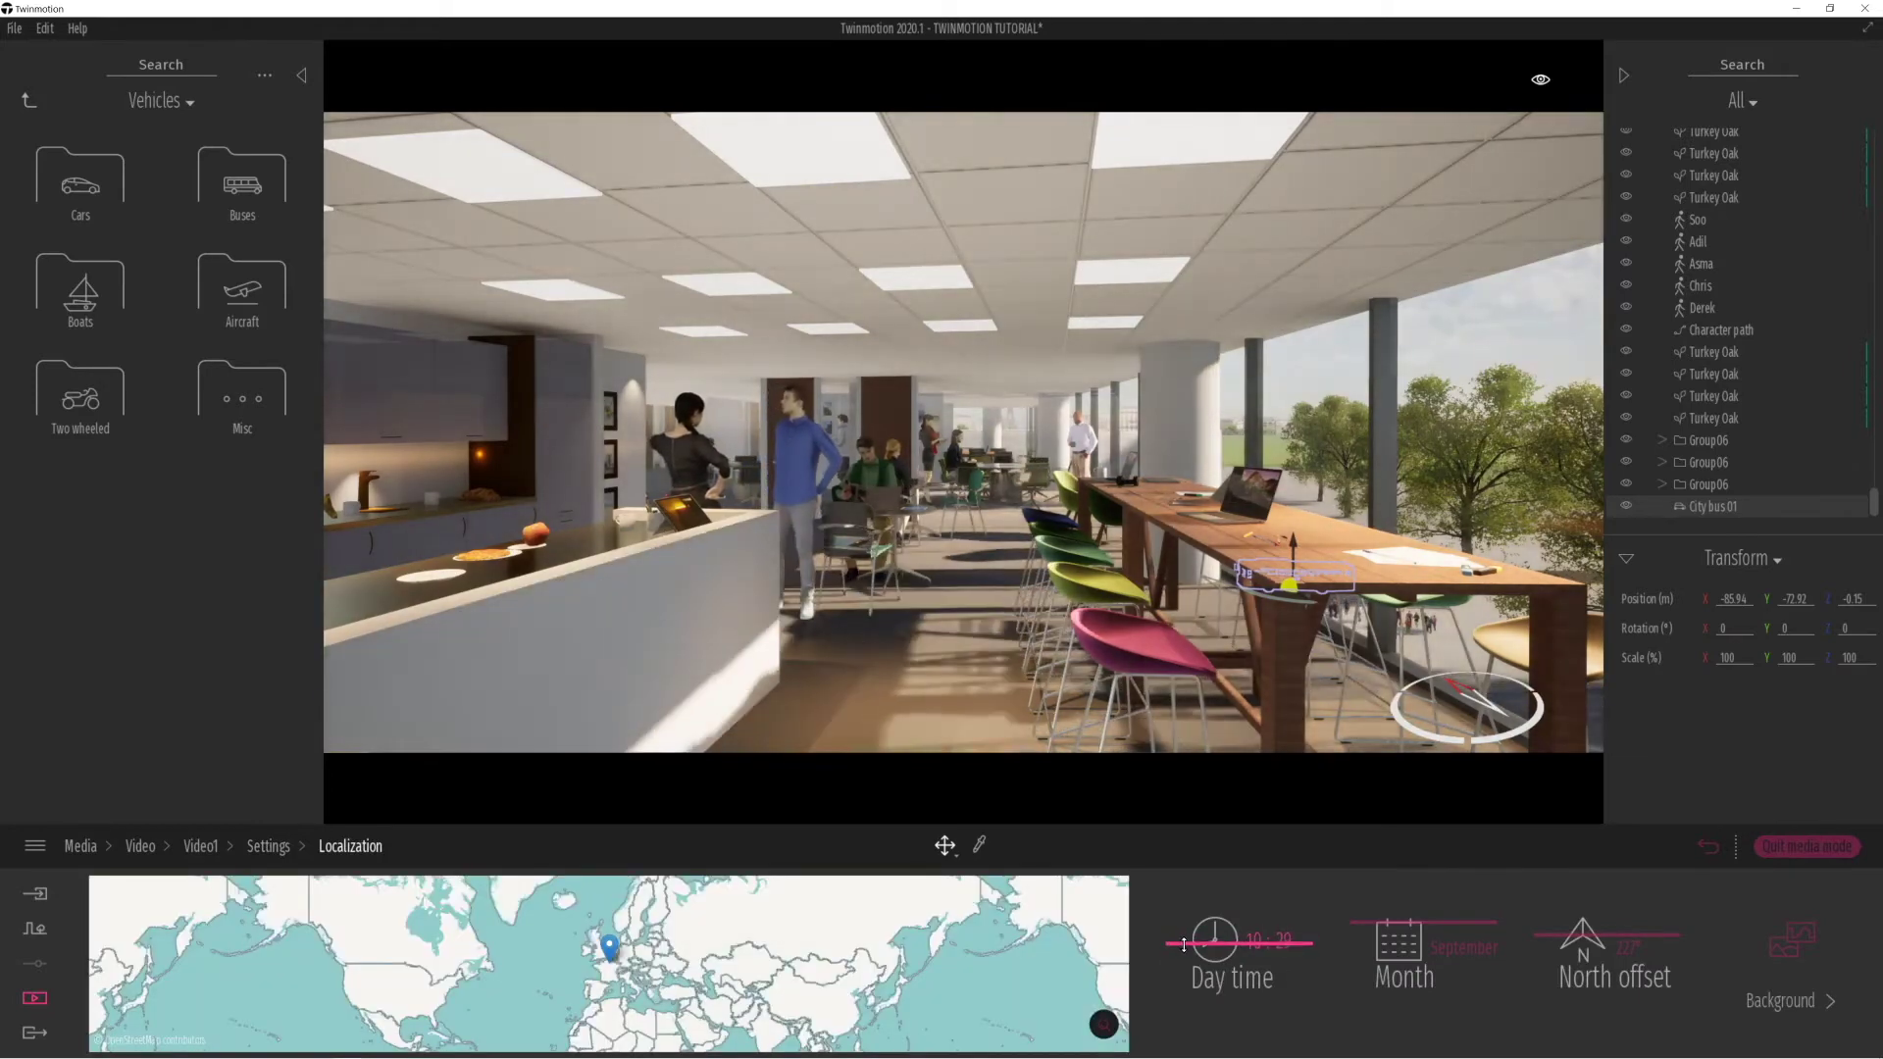
pyautogui.moveTo(1180, 943); pyautogui.dragTo(1198, 945)
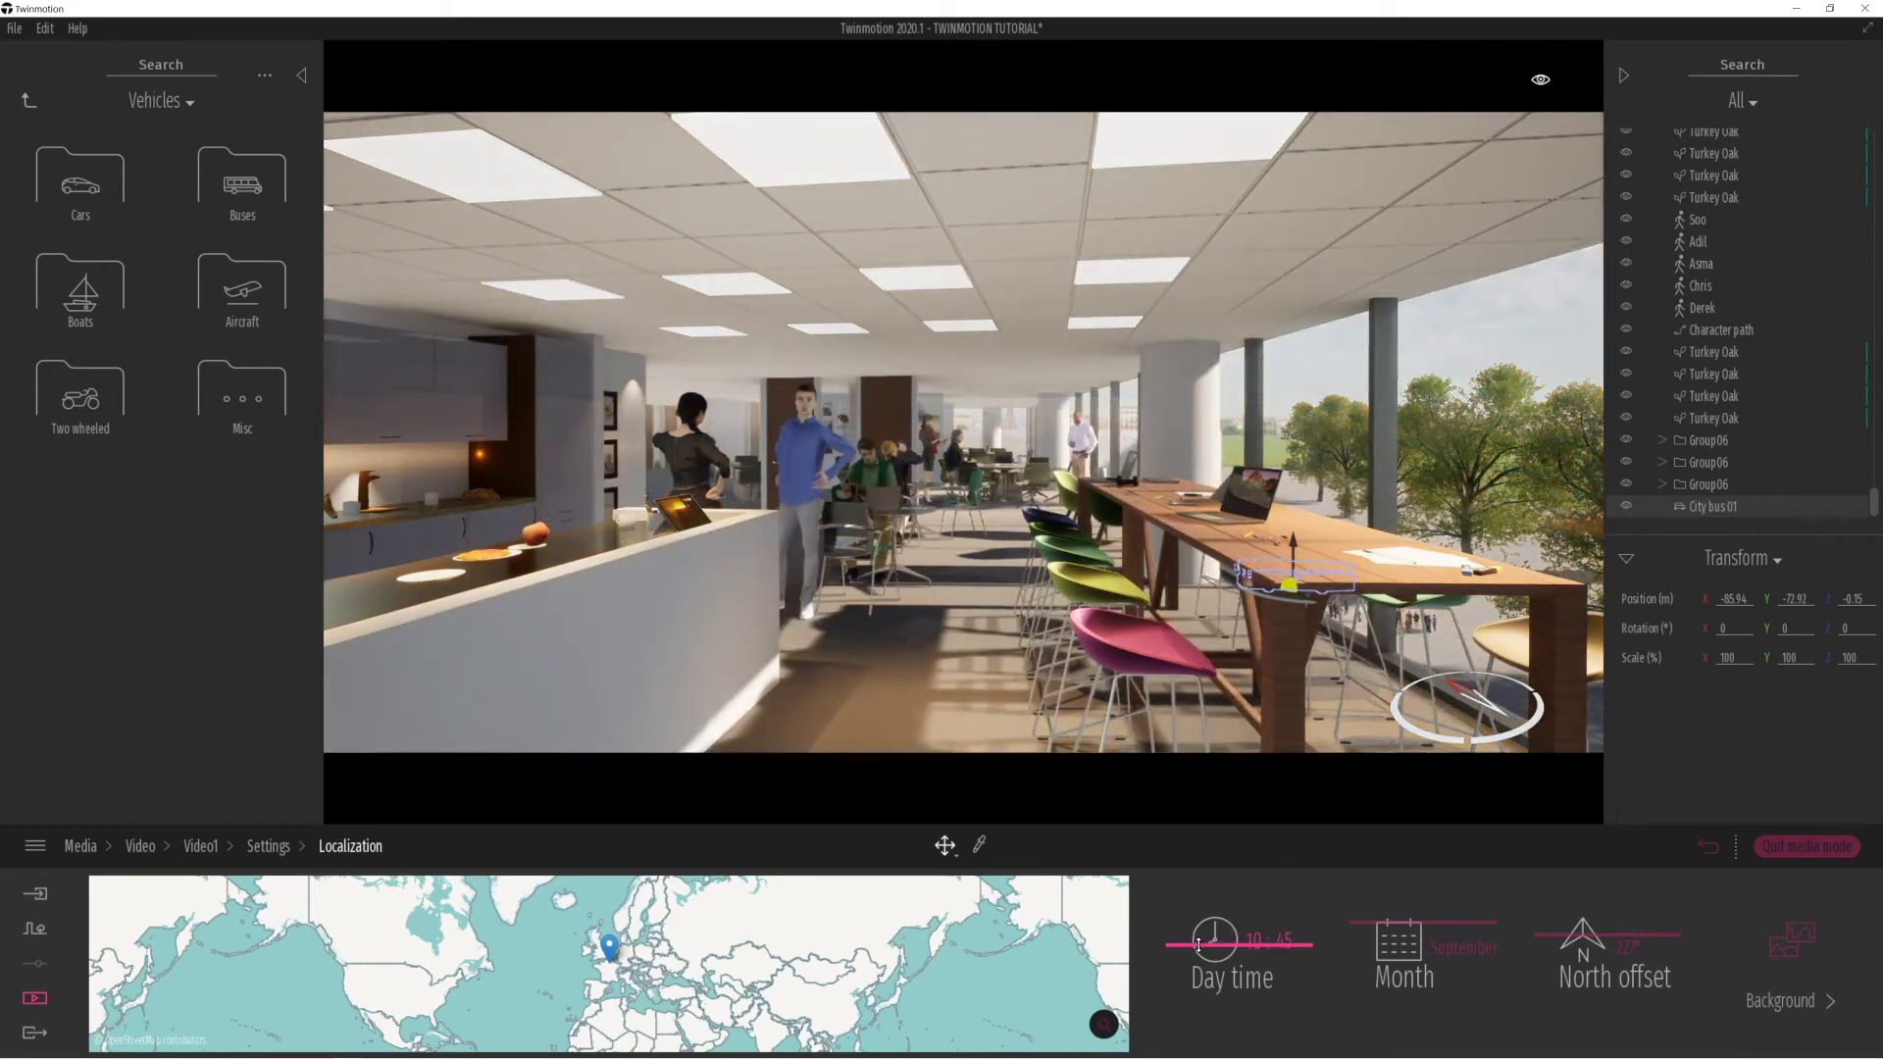
pyautogui.click(1704, 844)
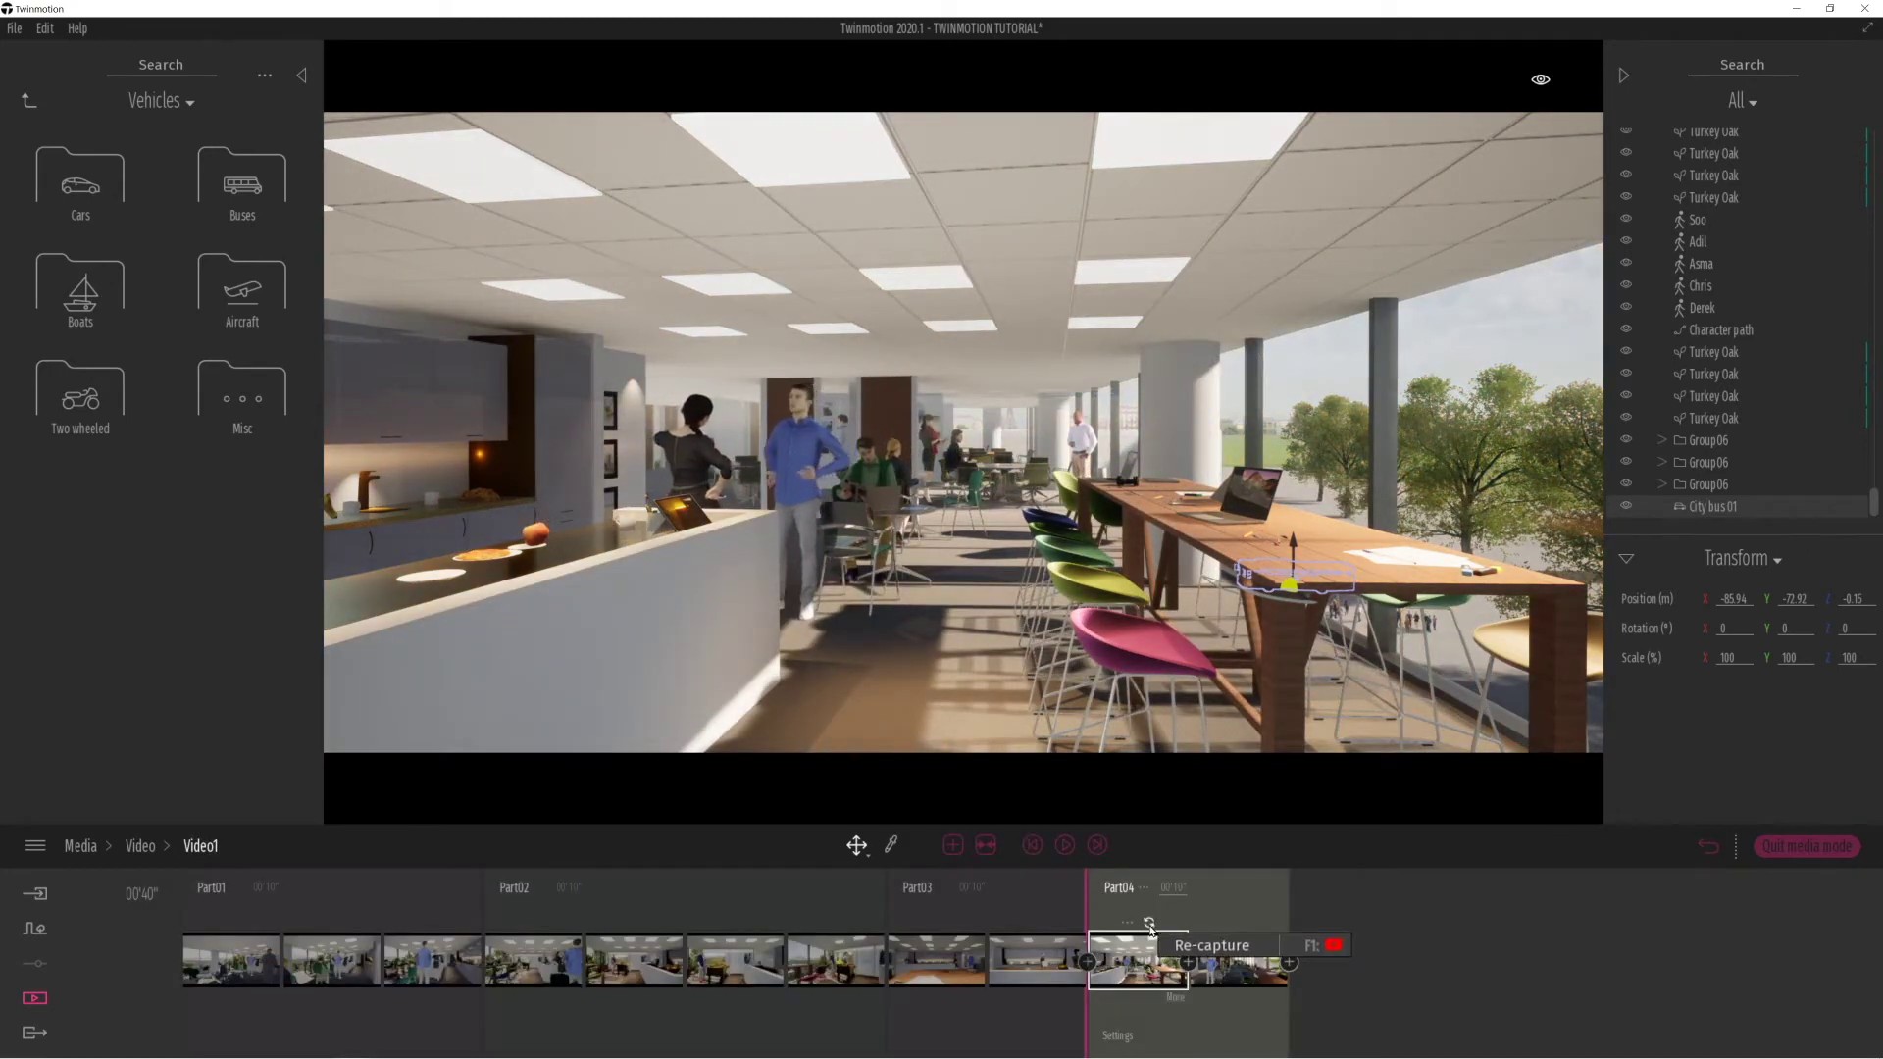
# Set the fourth part's second keyframe to a day time of 12:48 and play back the part from its start.
pyautogui.click(1258, 973)
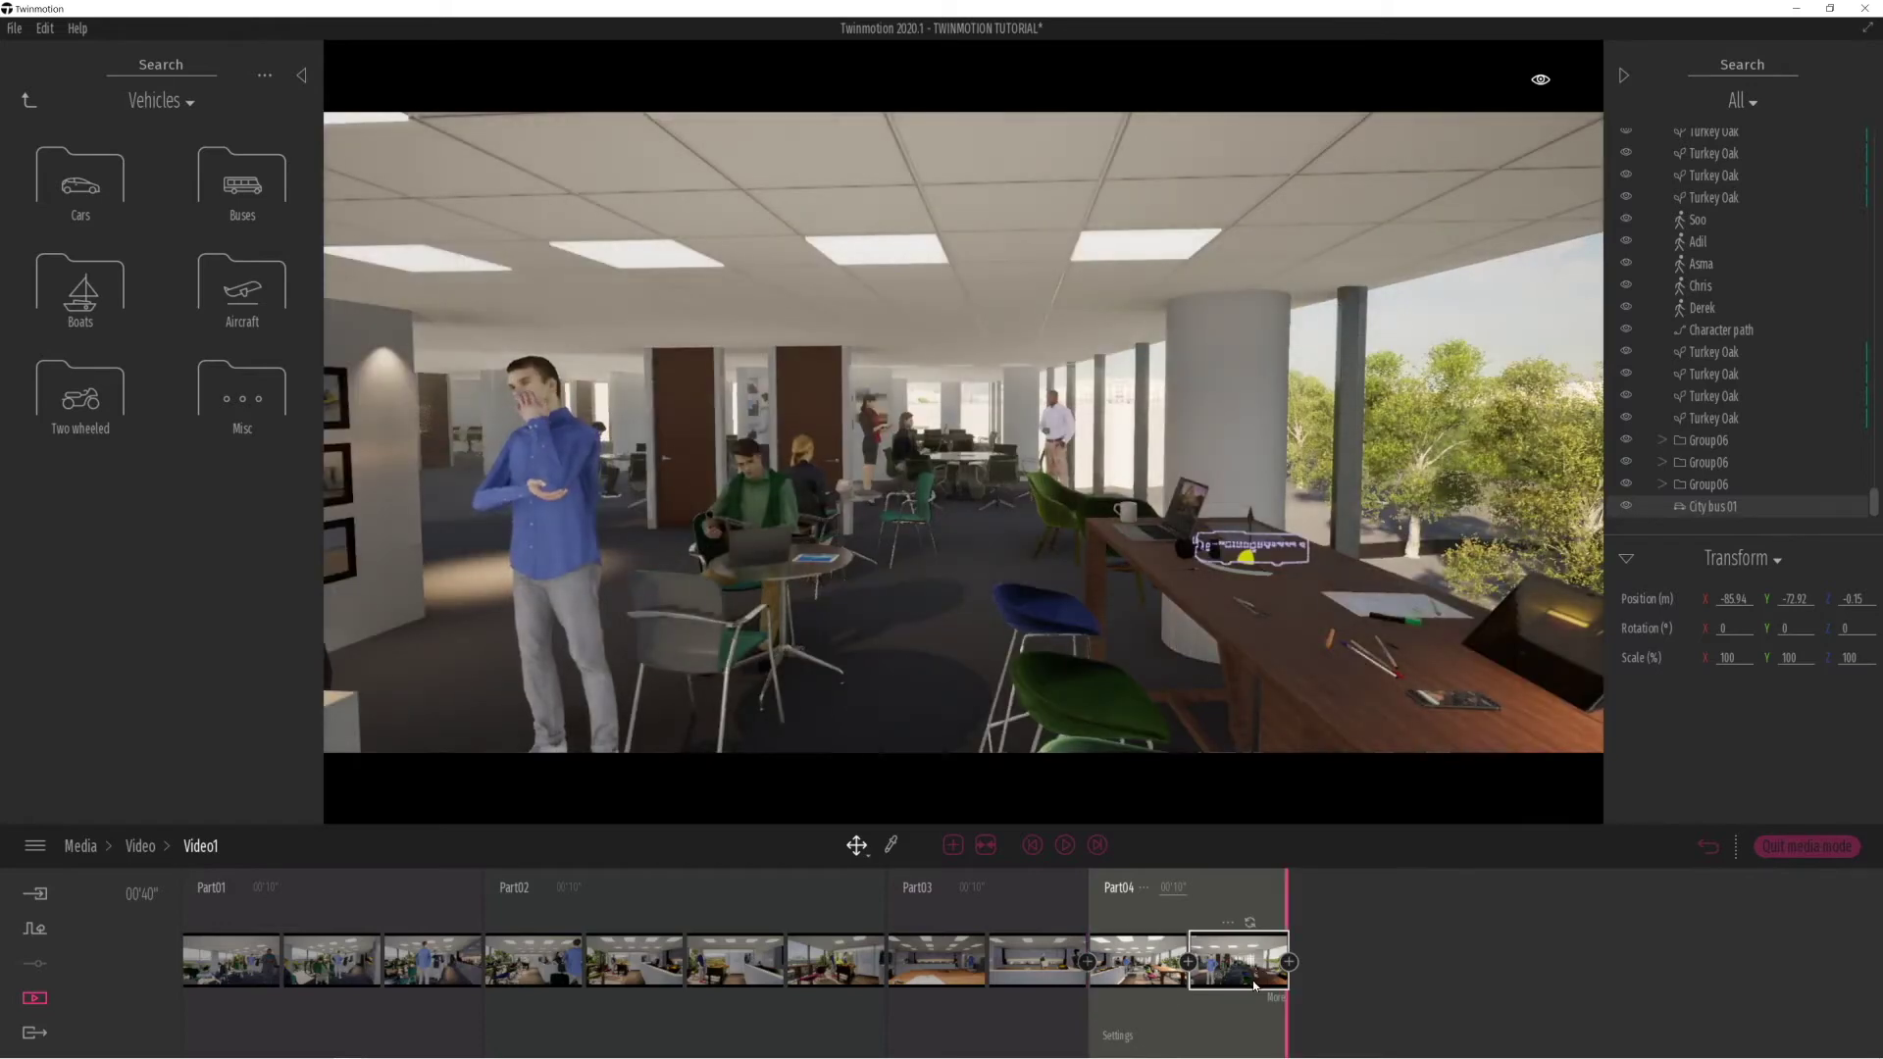
pyautogui.click(1272, 994)
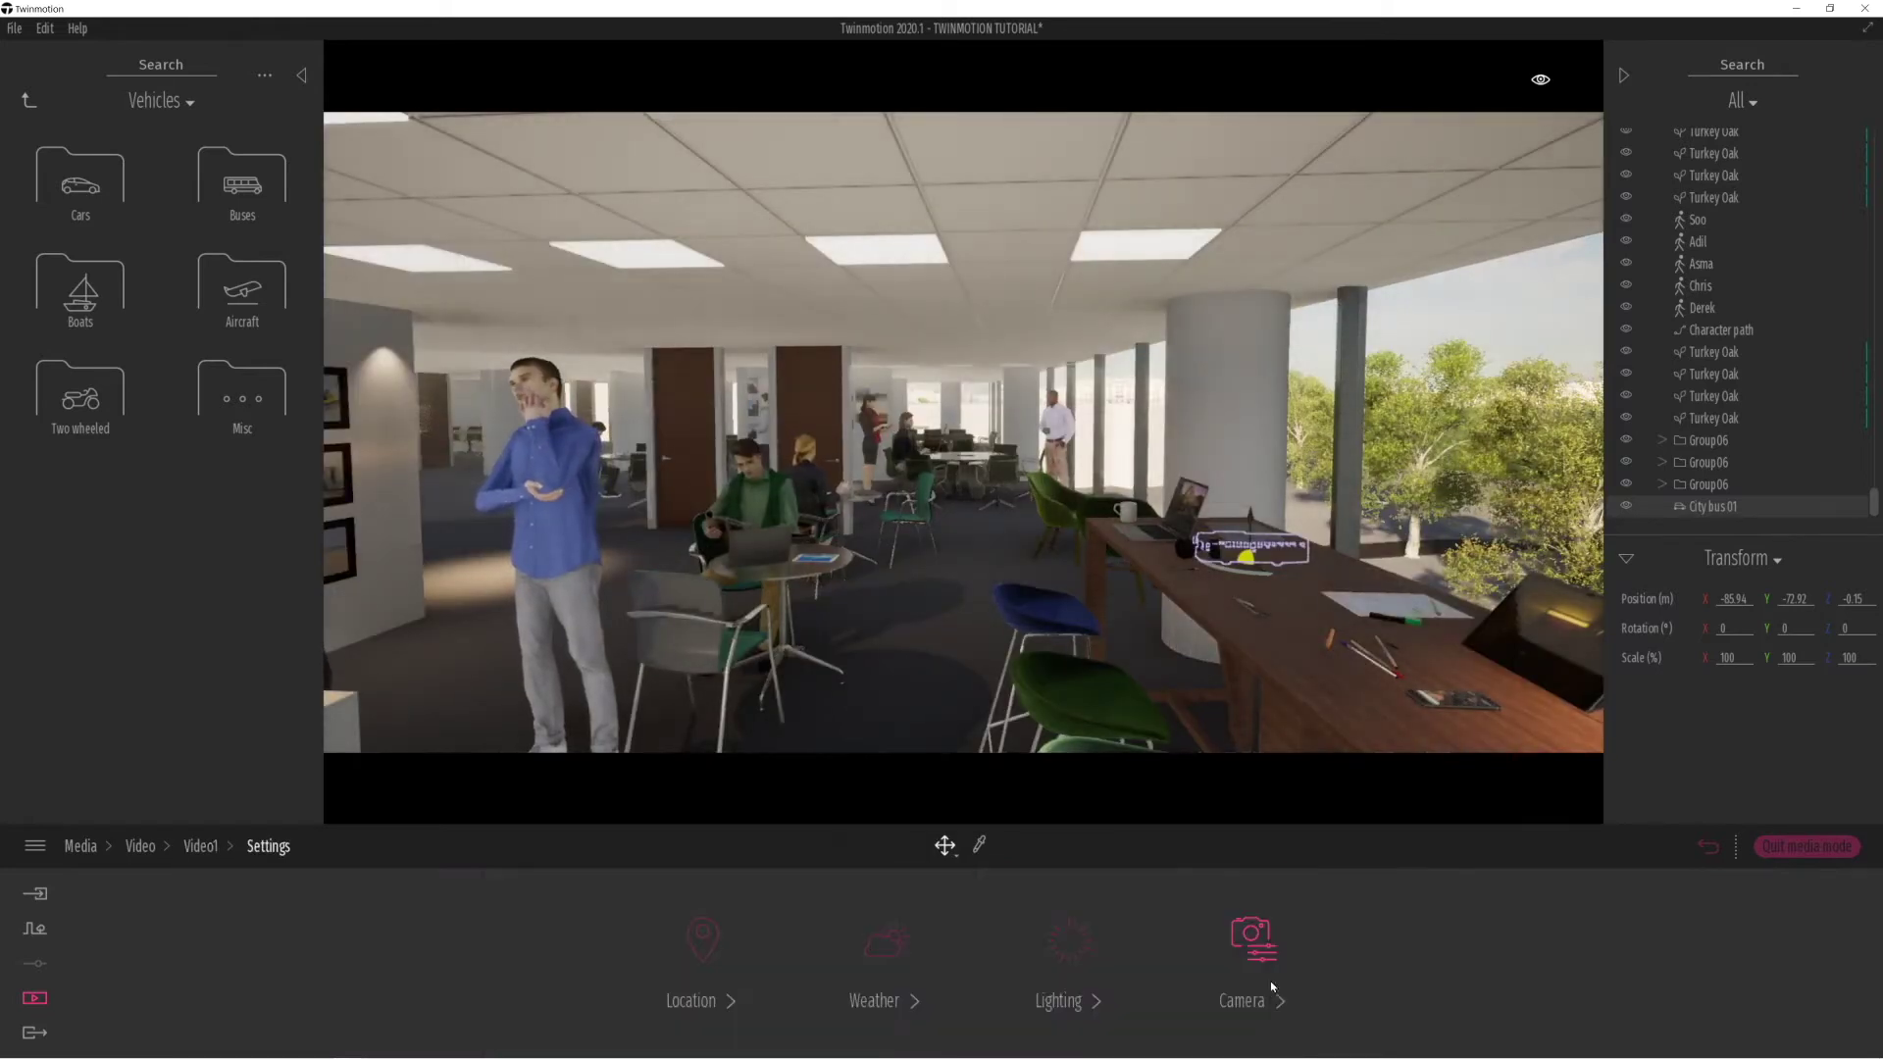
pyautogui.click(702, 940)
pyautogui.moveTo(1194, 981); pyautogui.dragTo(1189, 956)
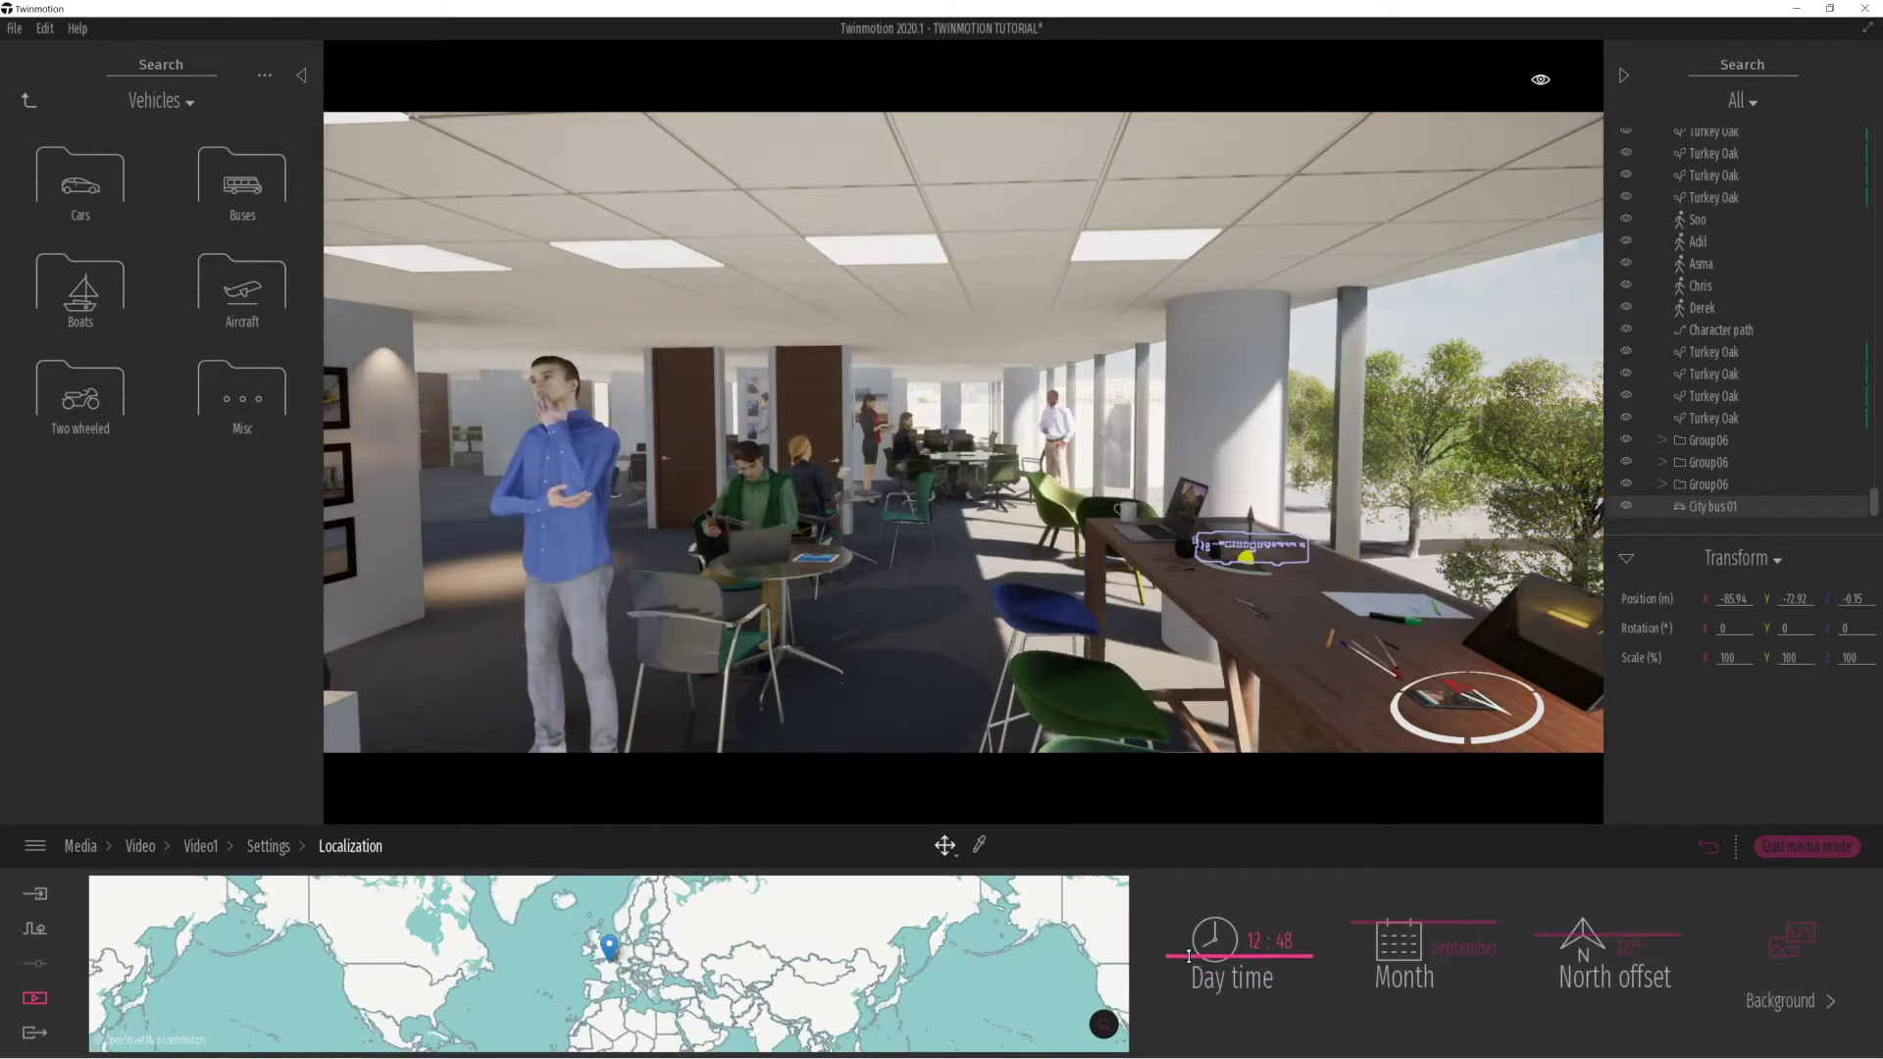
pyautogui.click(1706, 848)
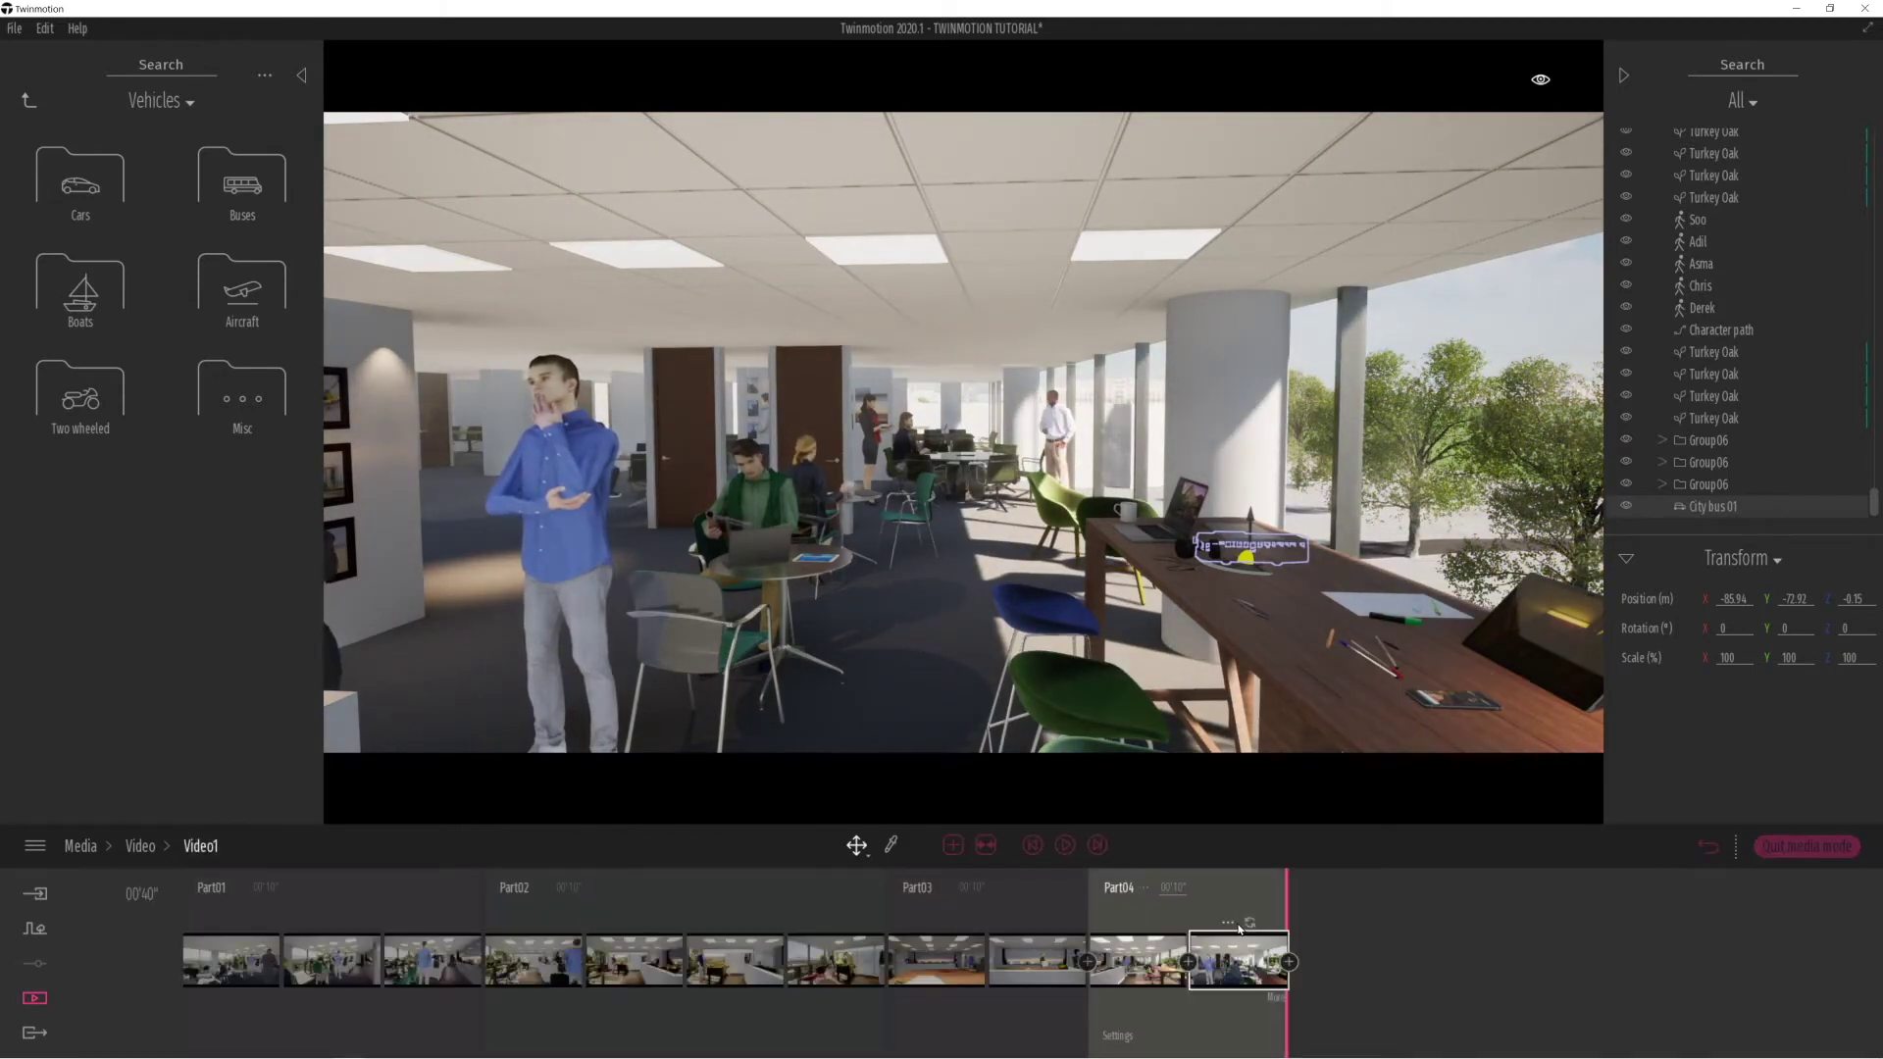
pyautogui.click(1032, 849)
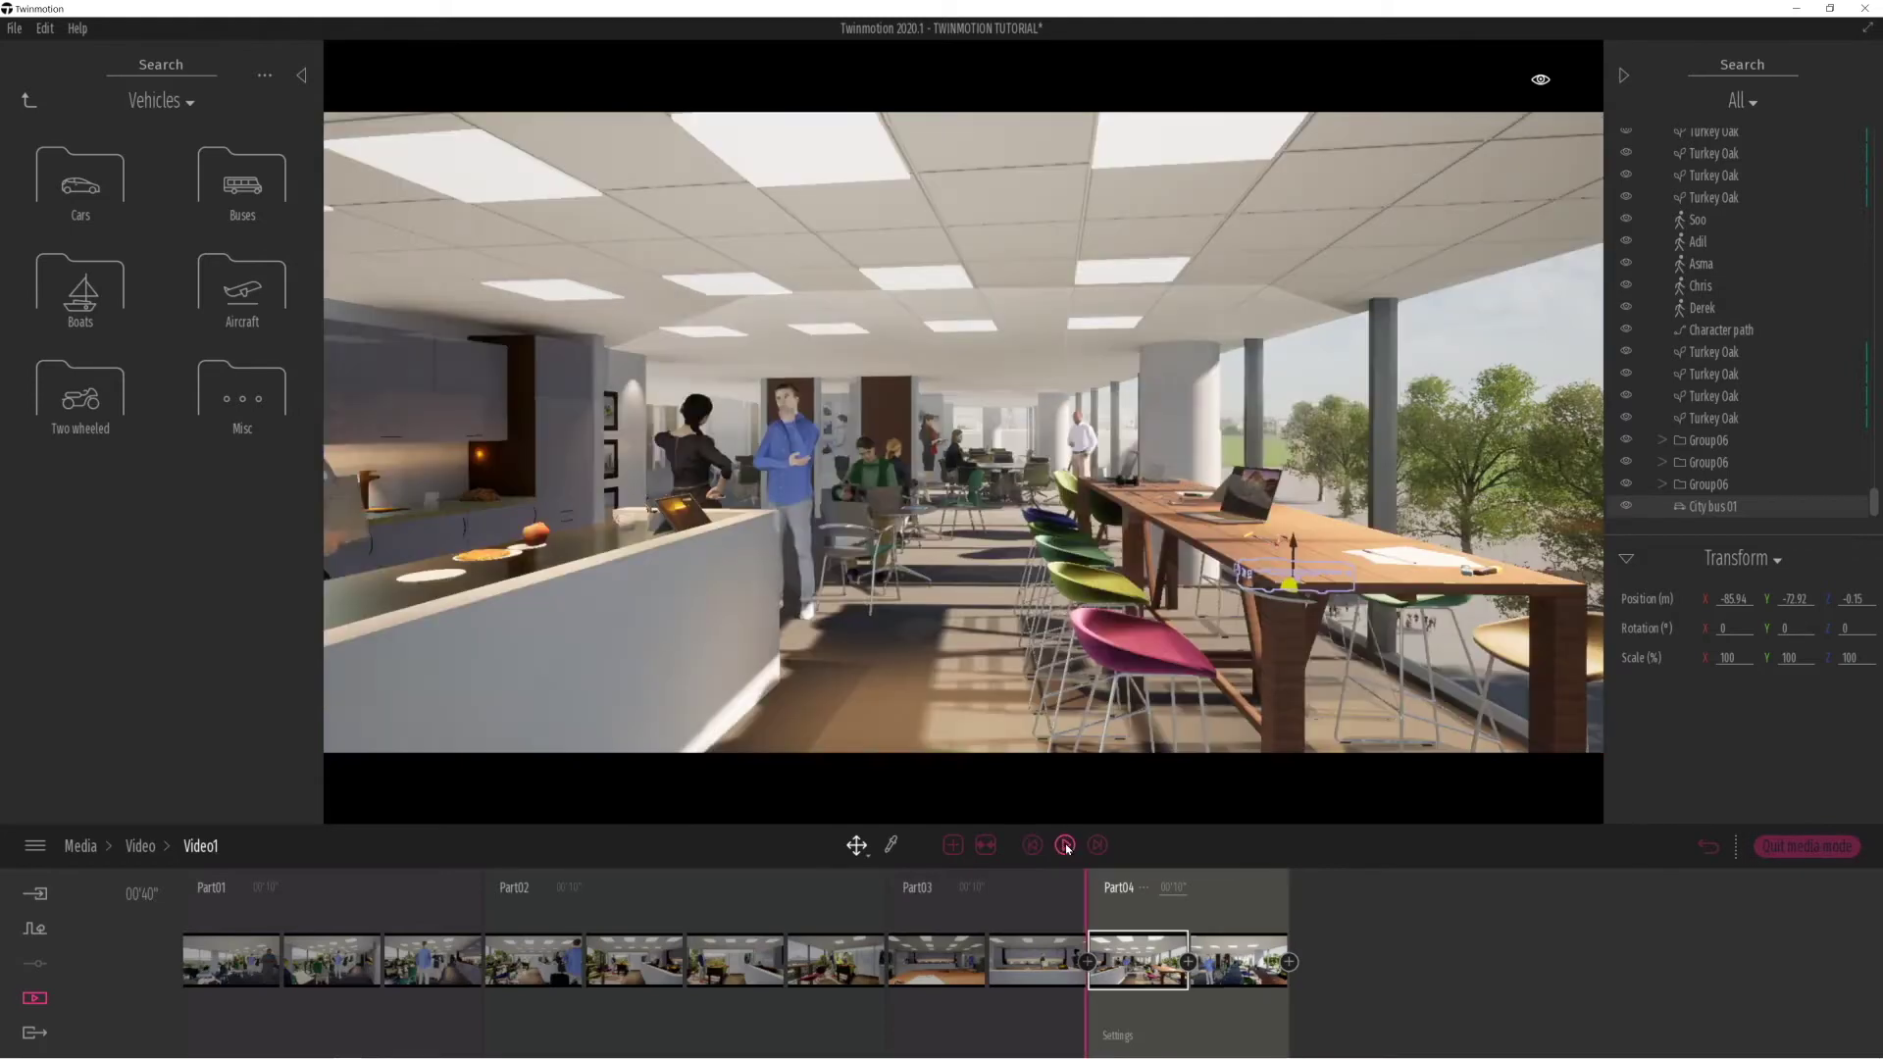
pyautogui.click(1064, 845)
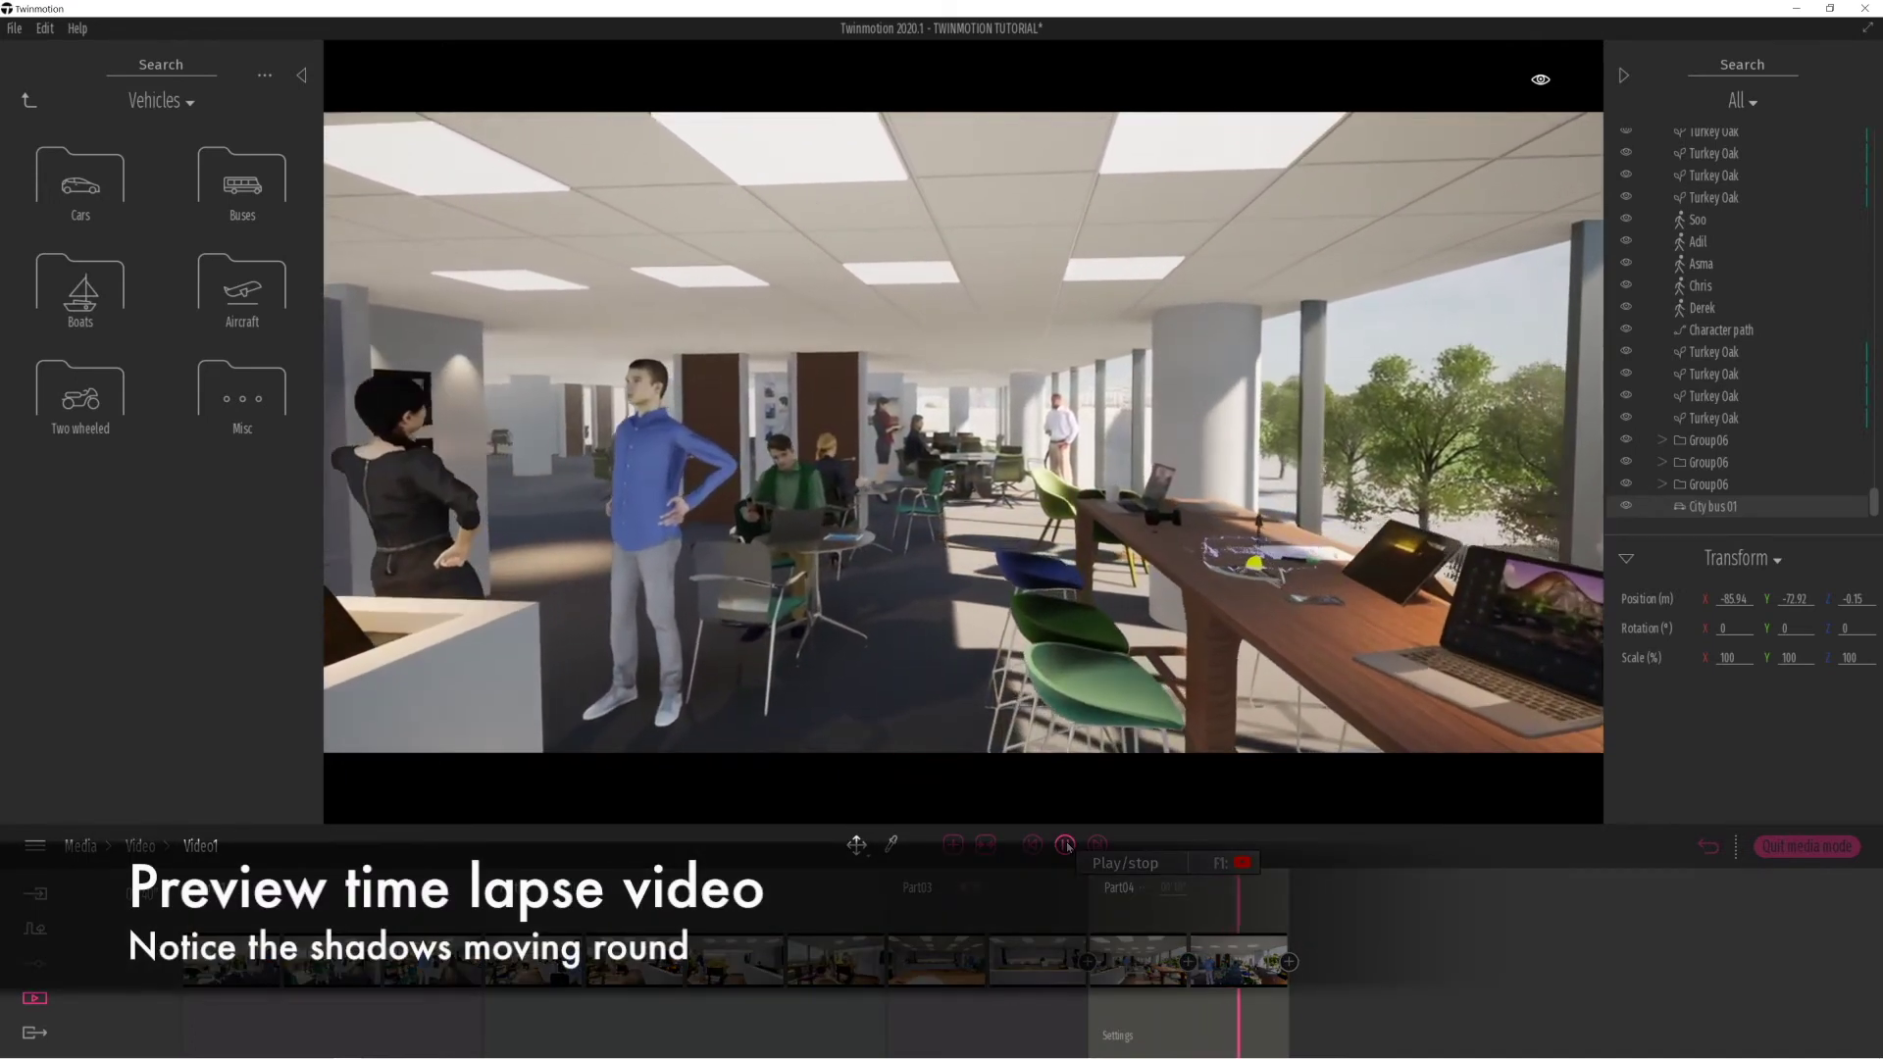
# Open the Fabric category of the material library to find a new floor carpet.
pyautogui.click(29, 101)
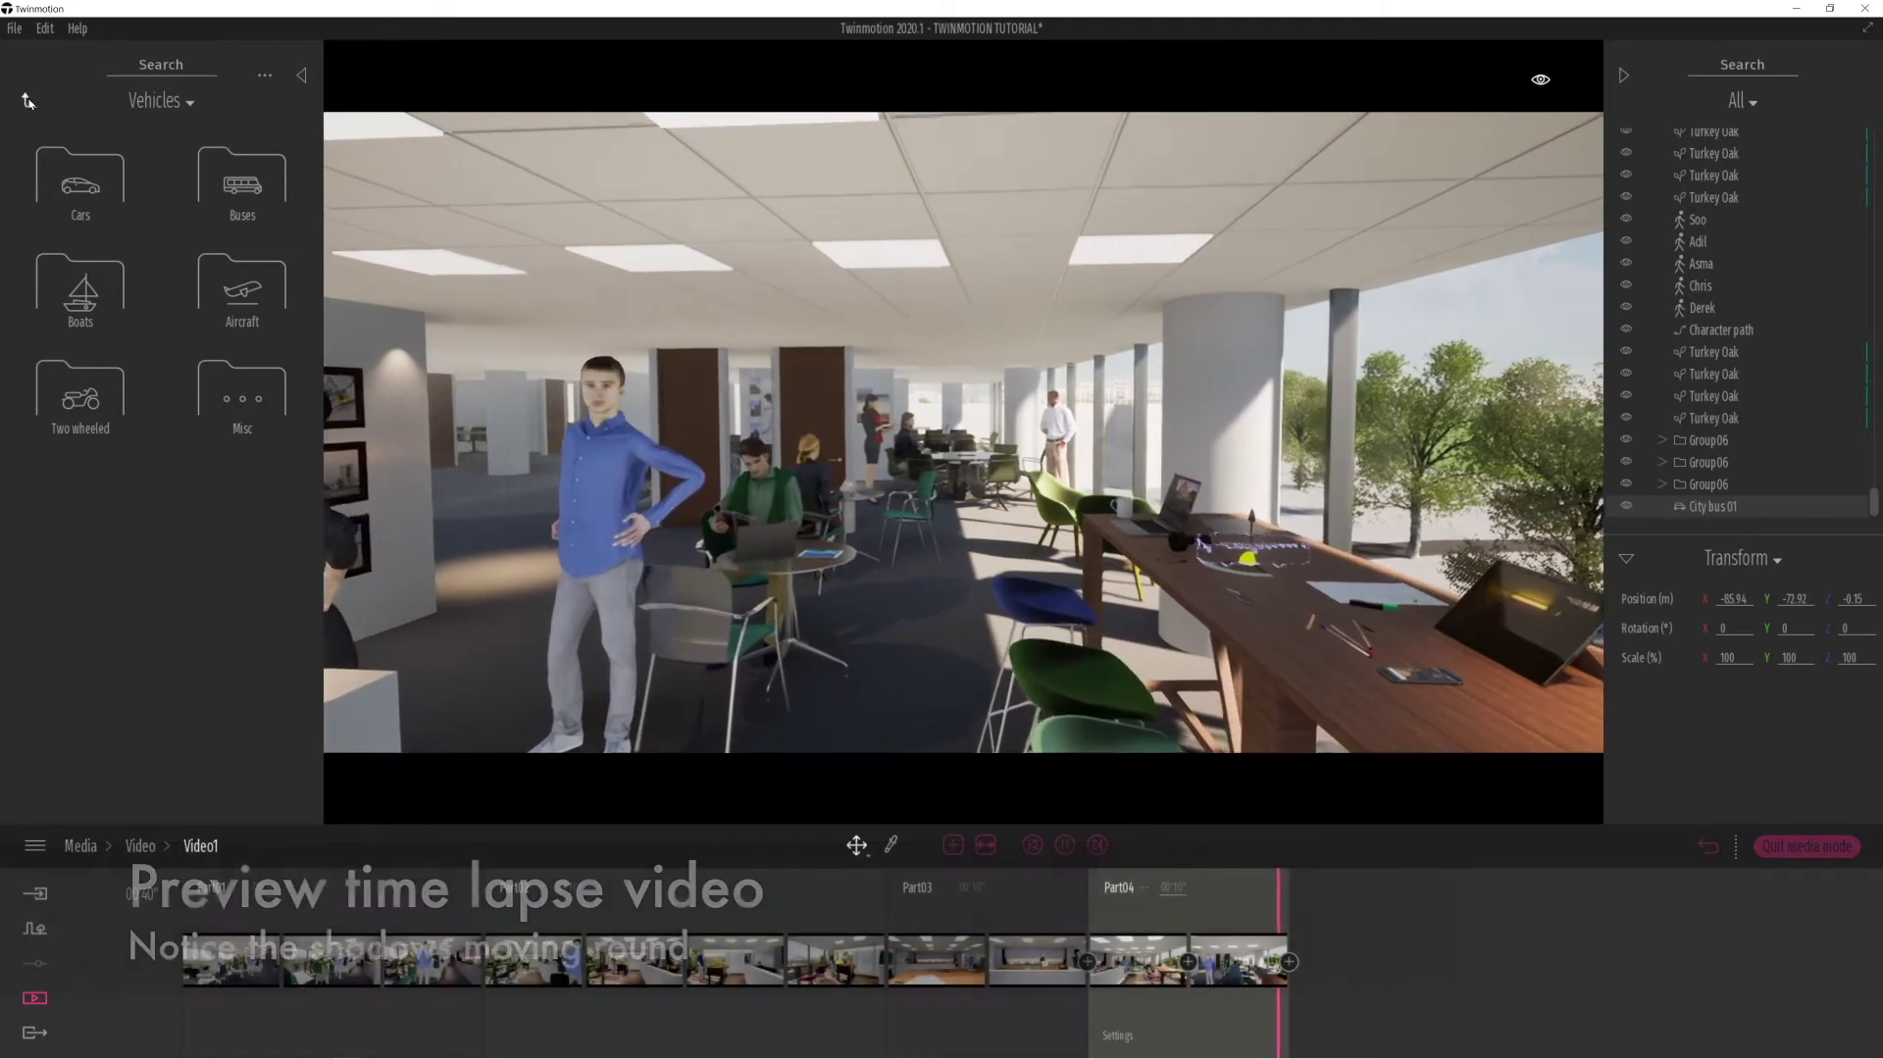
pyautogui.click(111, 214)
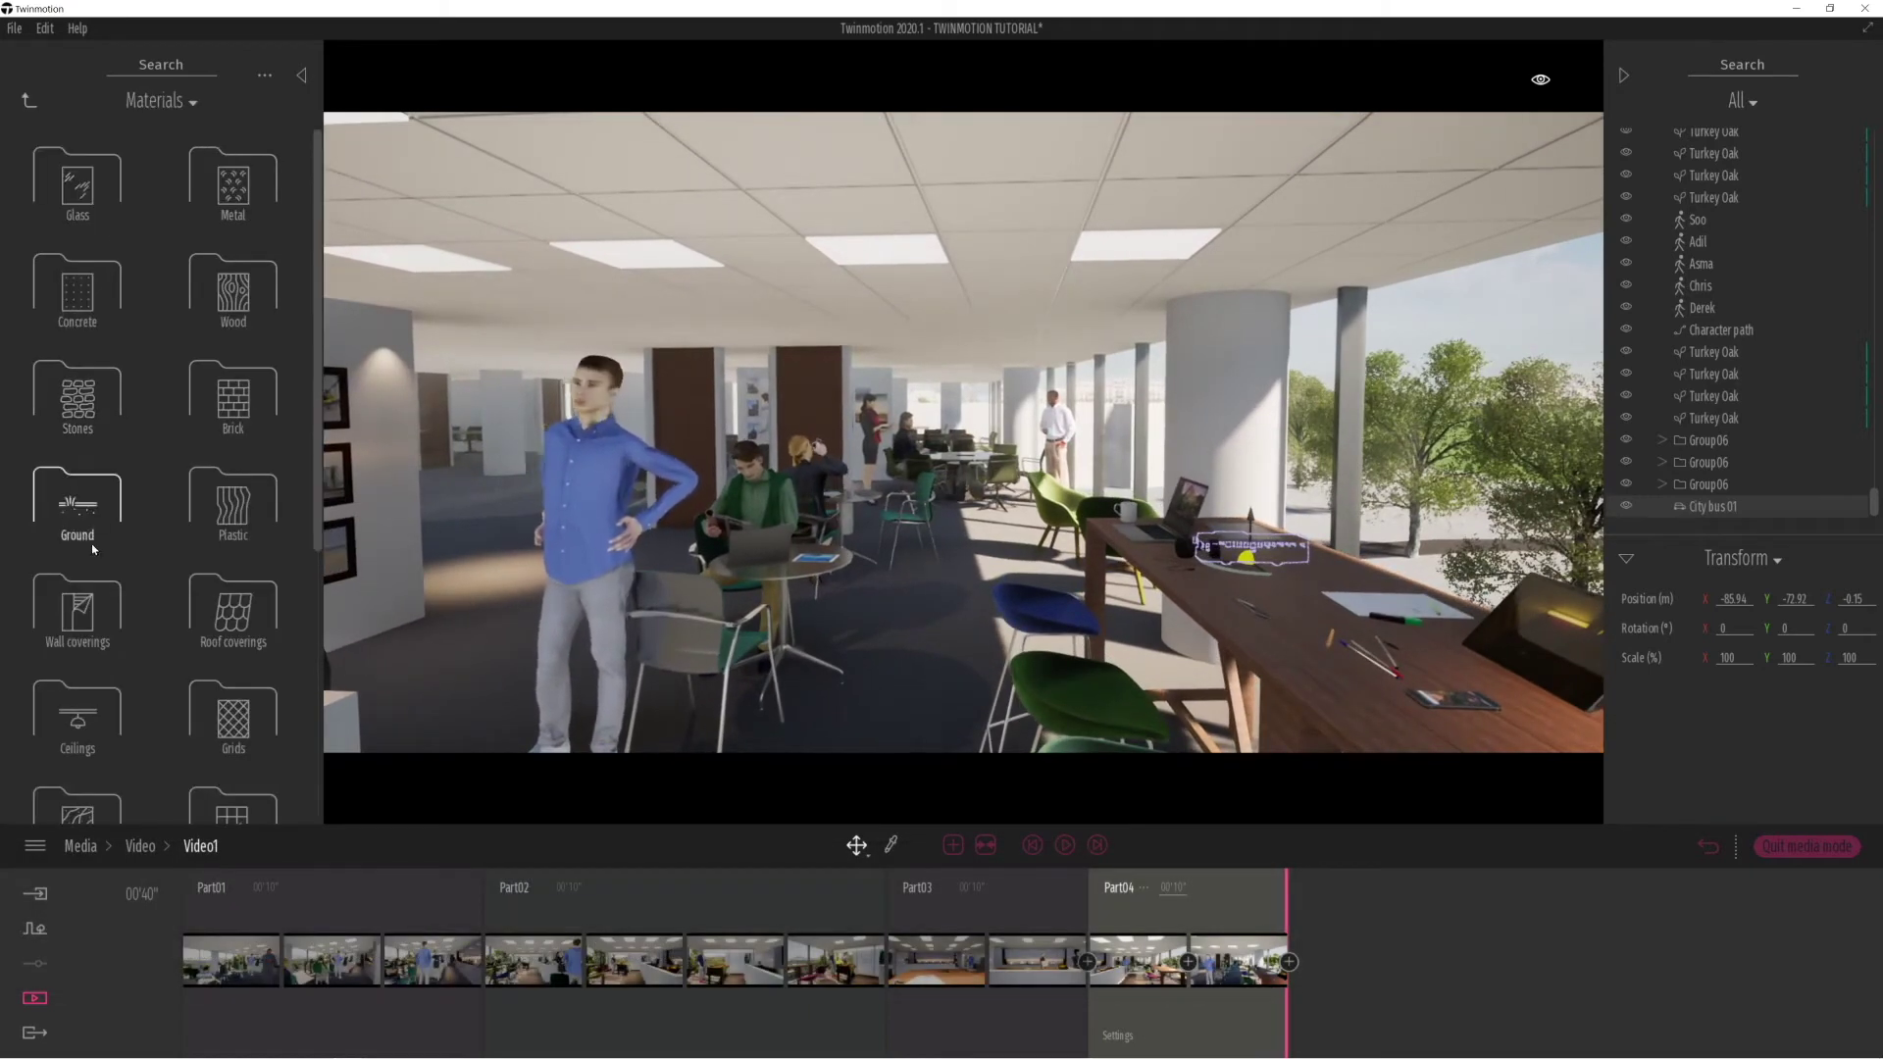
pyautogui.scroll(-1, 110, 719)
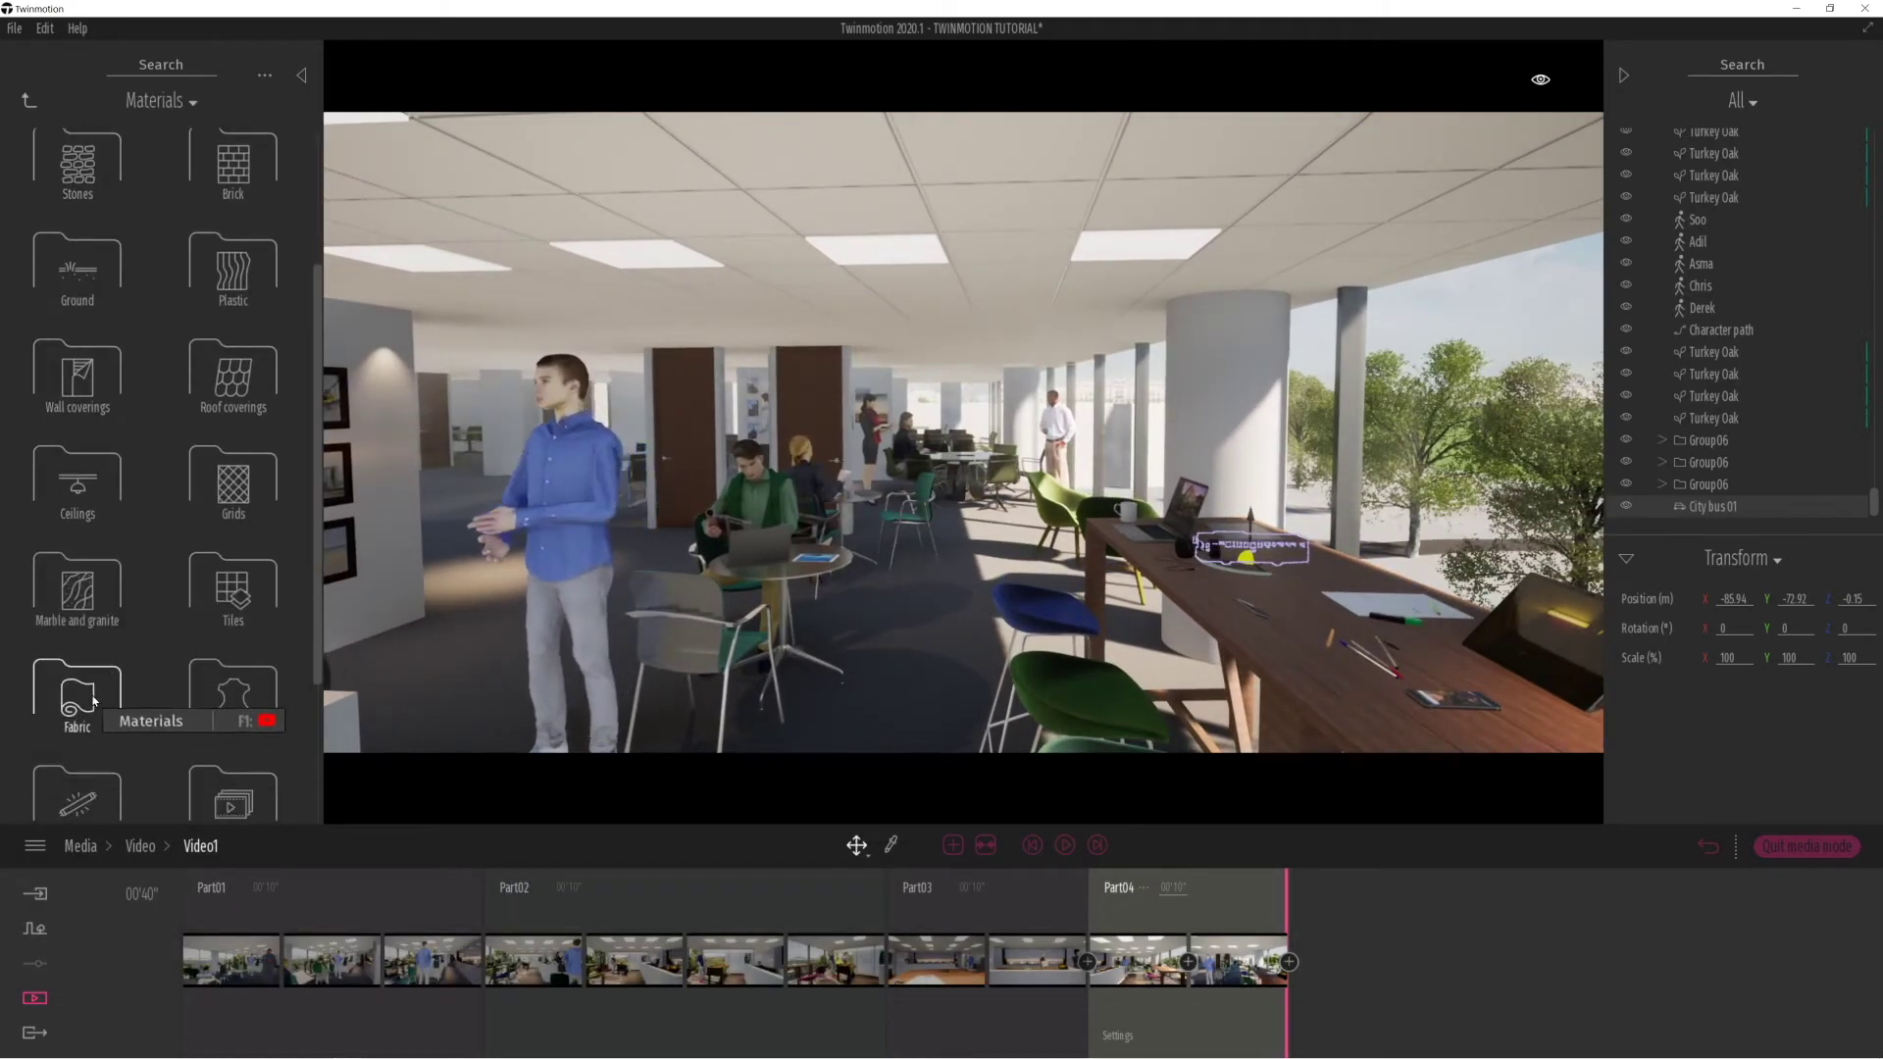
pyautogui.click(94, 700)
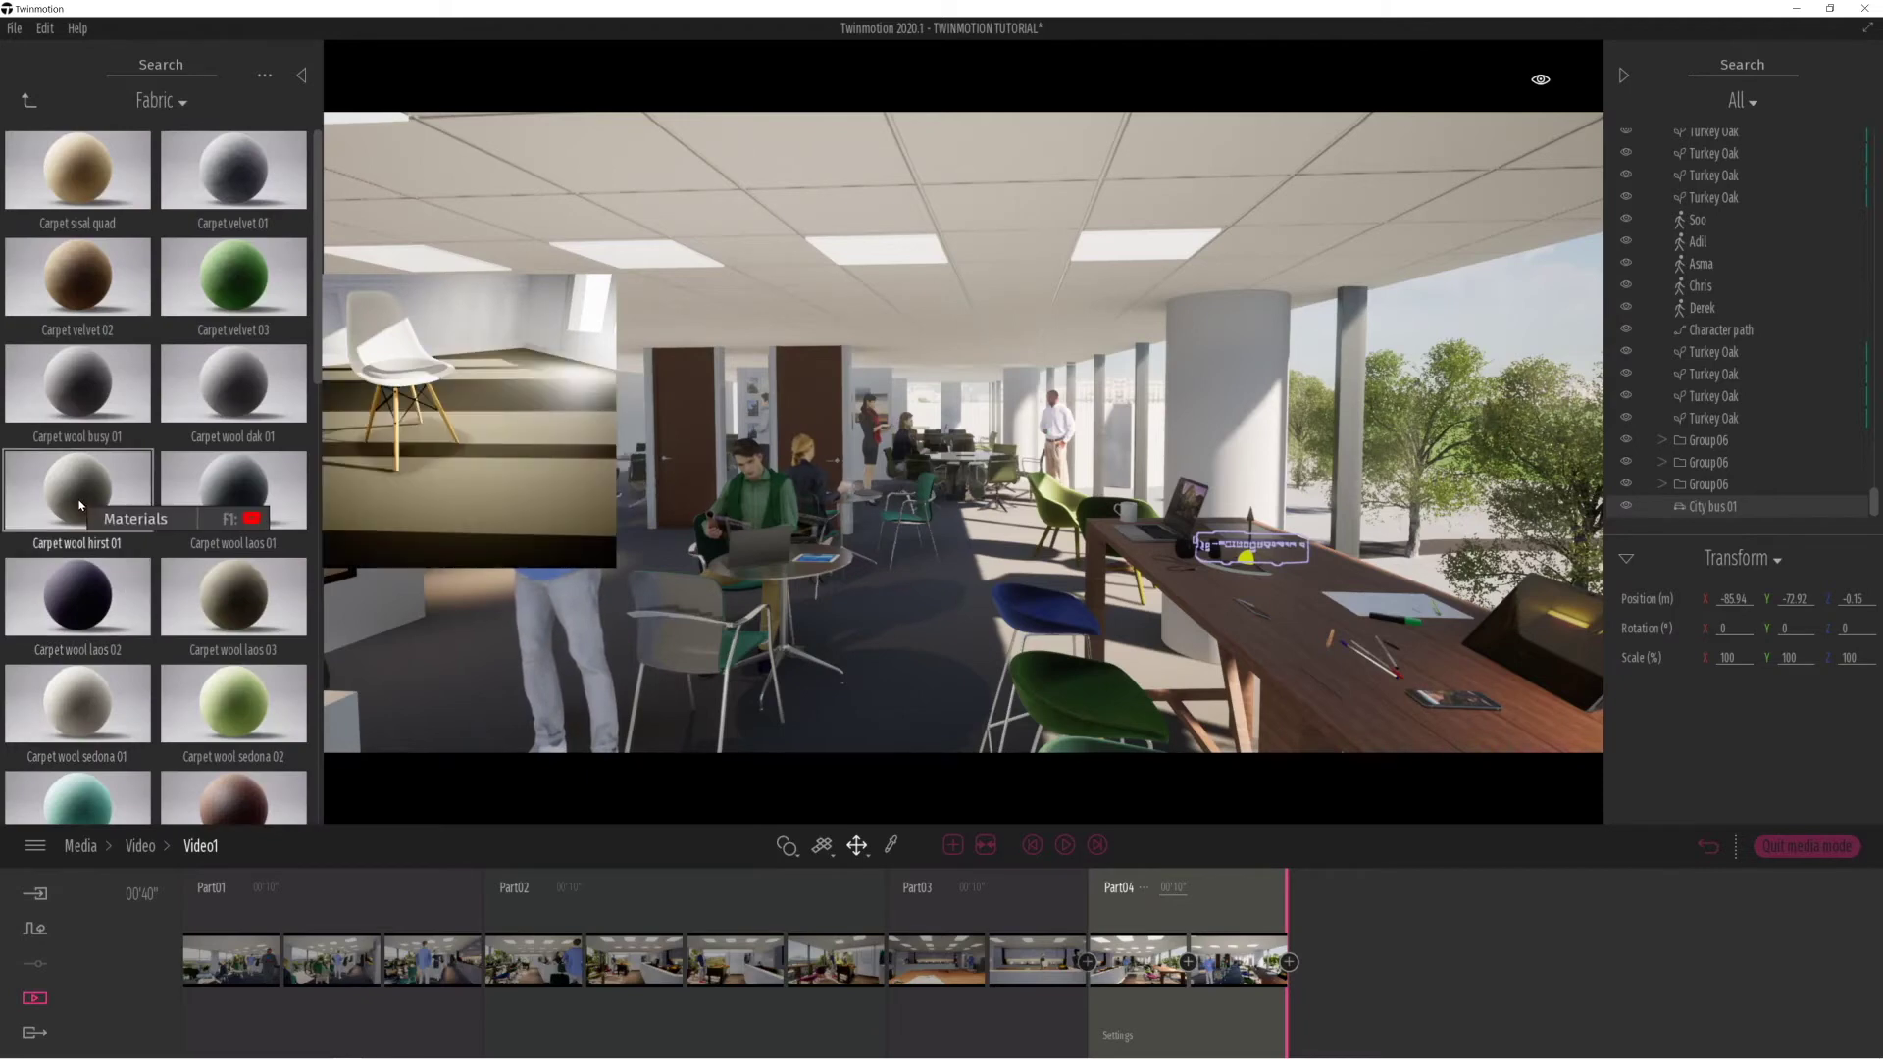
pyautogui.scroll(-1, 84, 537)
pyautogui.scroll(-3, 80, 578)
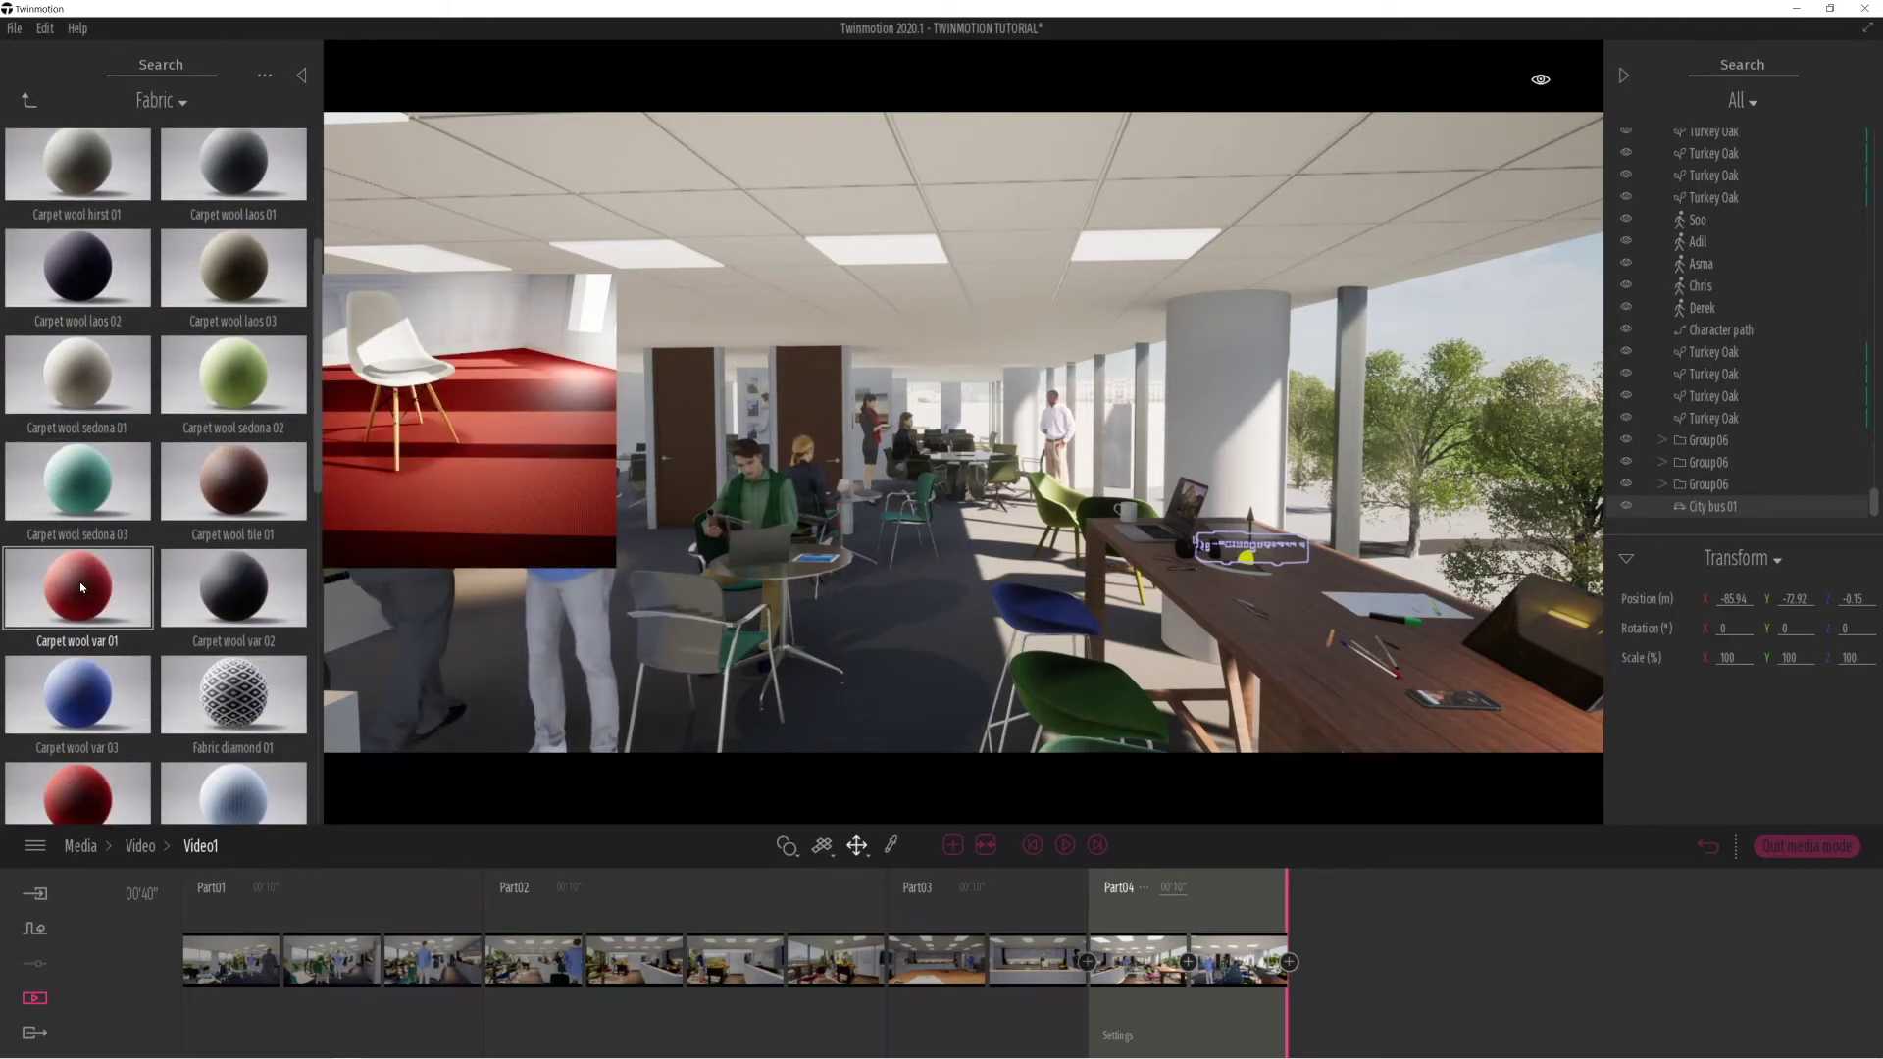
# Try the Fabric wool base 01 material on the office floor and look at its colour options.
pyautogui.moveTo(77, 719); pyautogui.dragTo(813, 744)
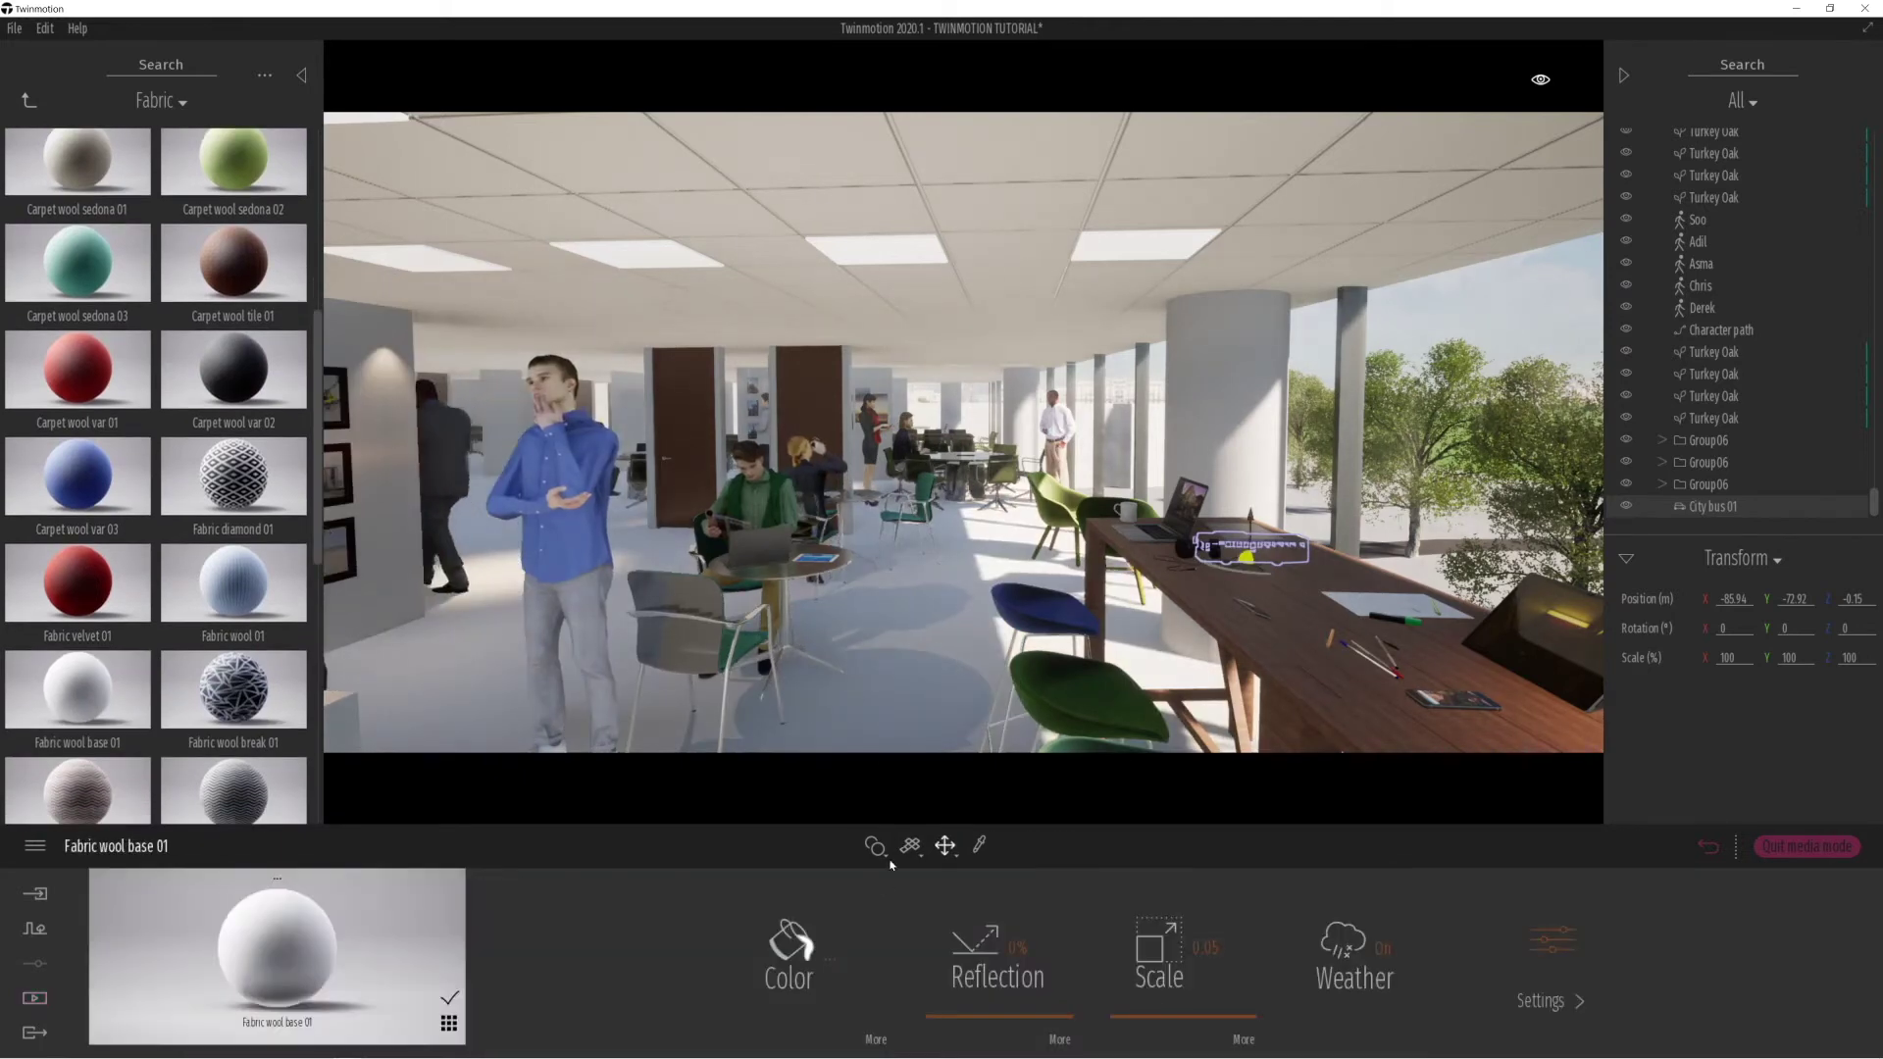
pyautogui.click(832, 956)
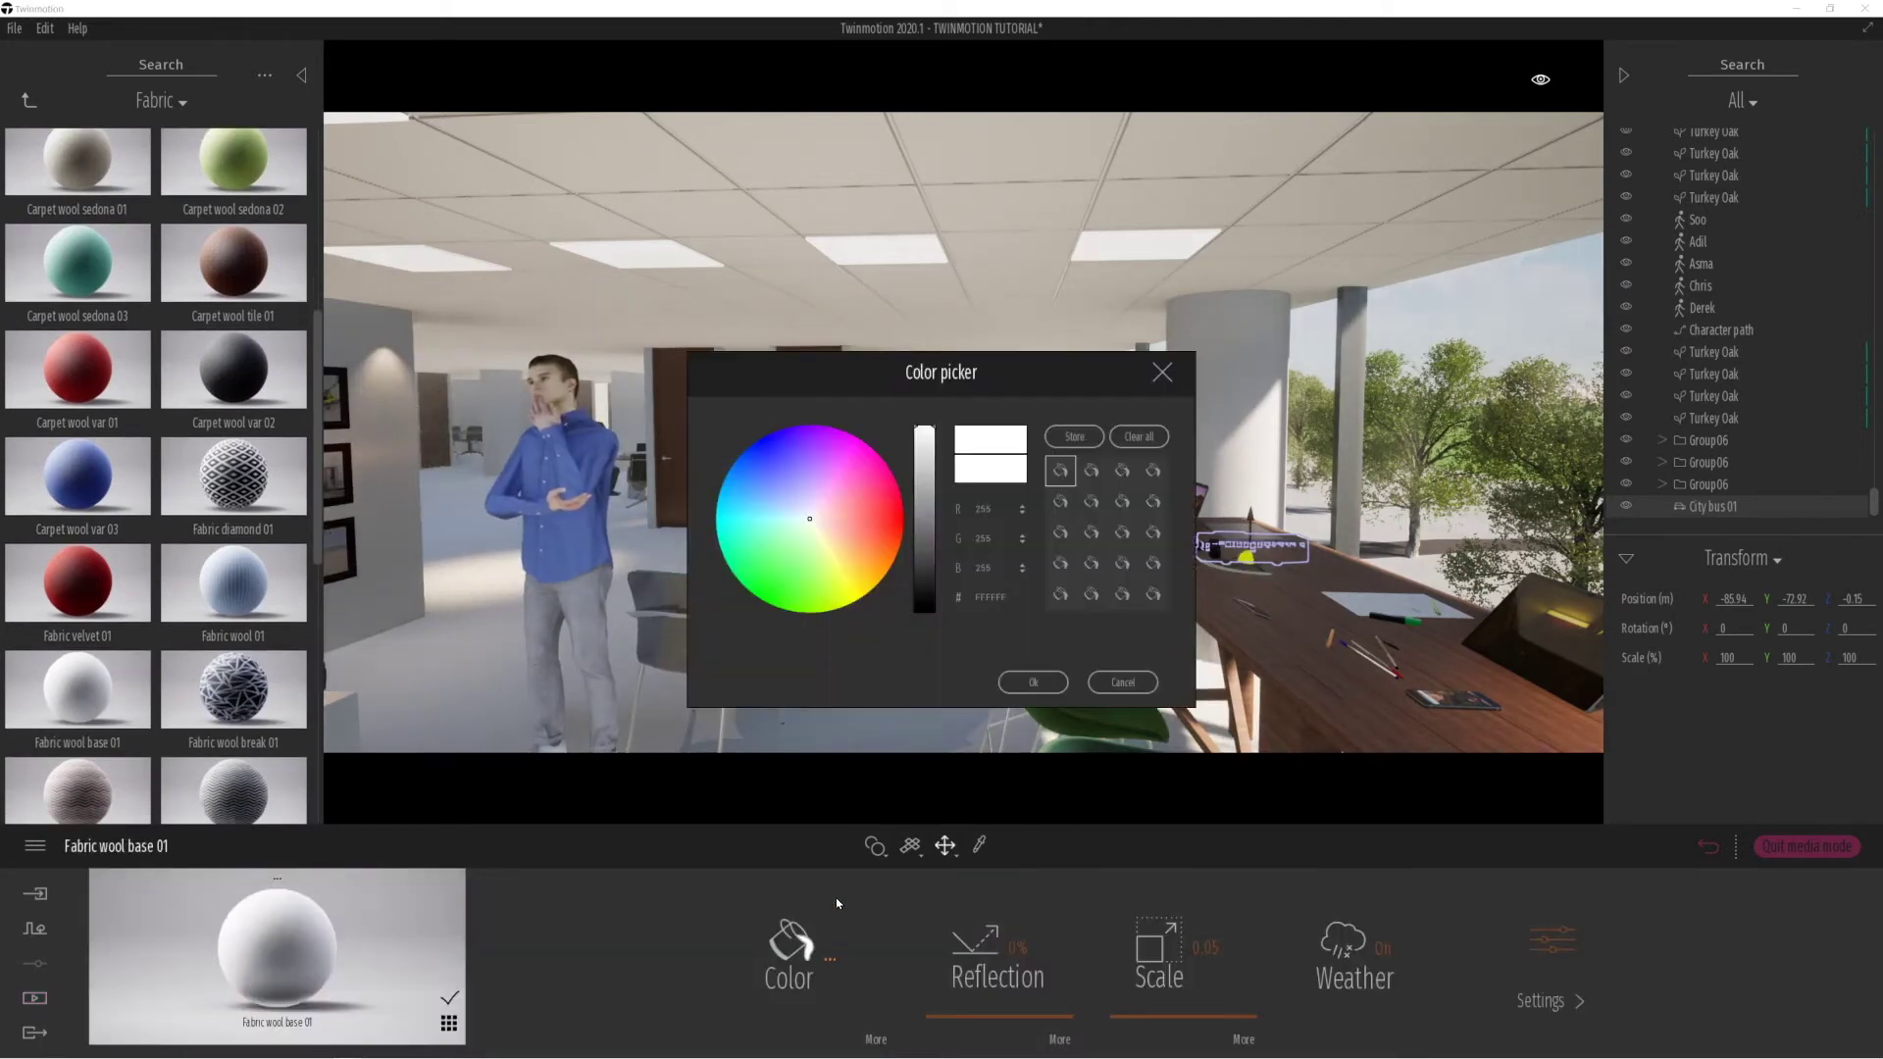
pyautogui.click(1150, 682)
# Try the Fabric wool break 01 material on the office floor and adjust its scale.
pyautogui.scroll(-3, 222, 553)
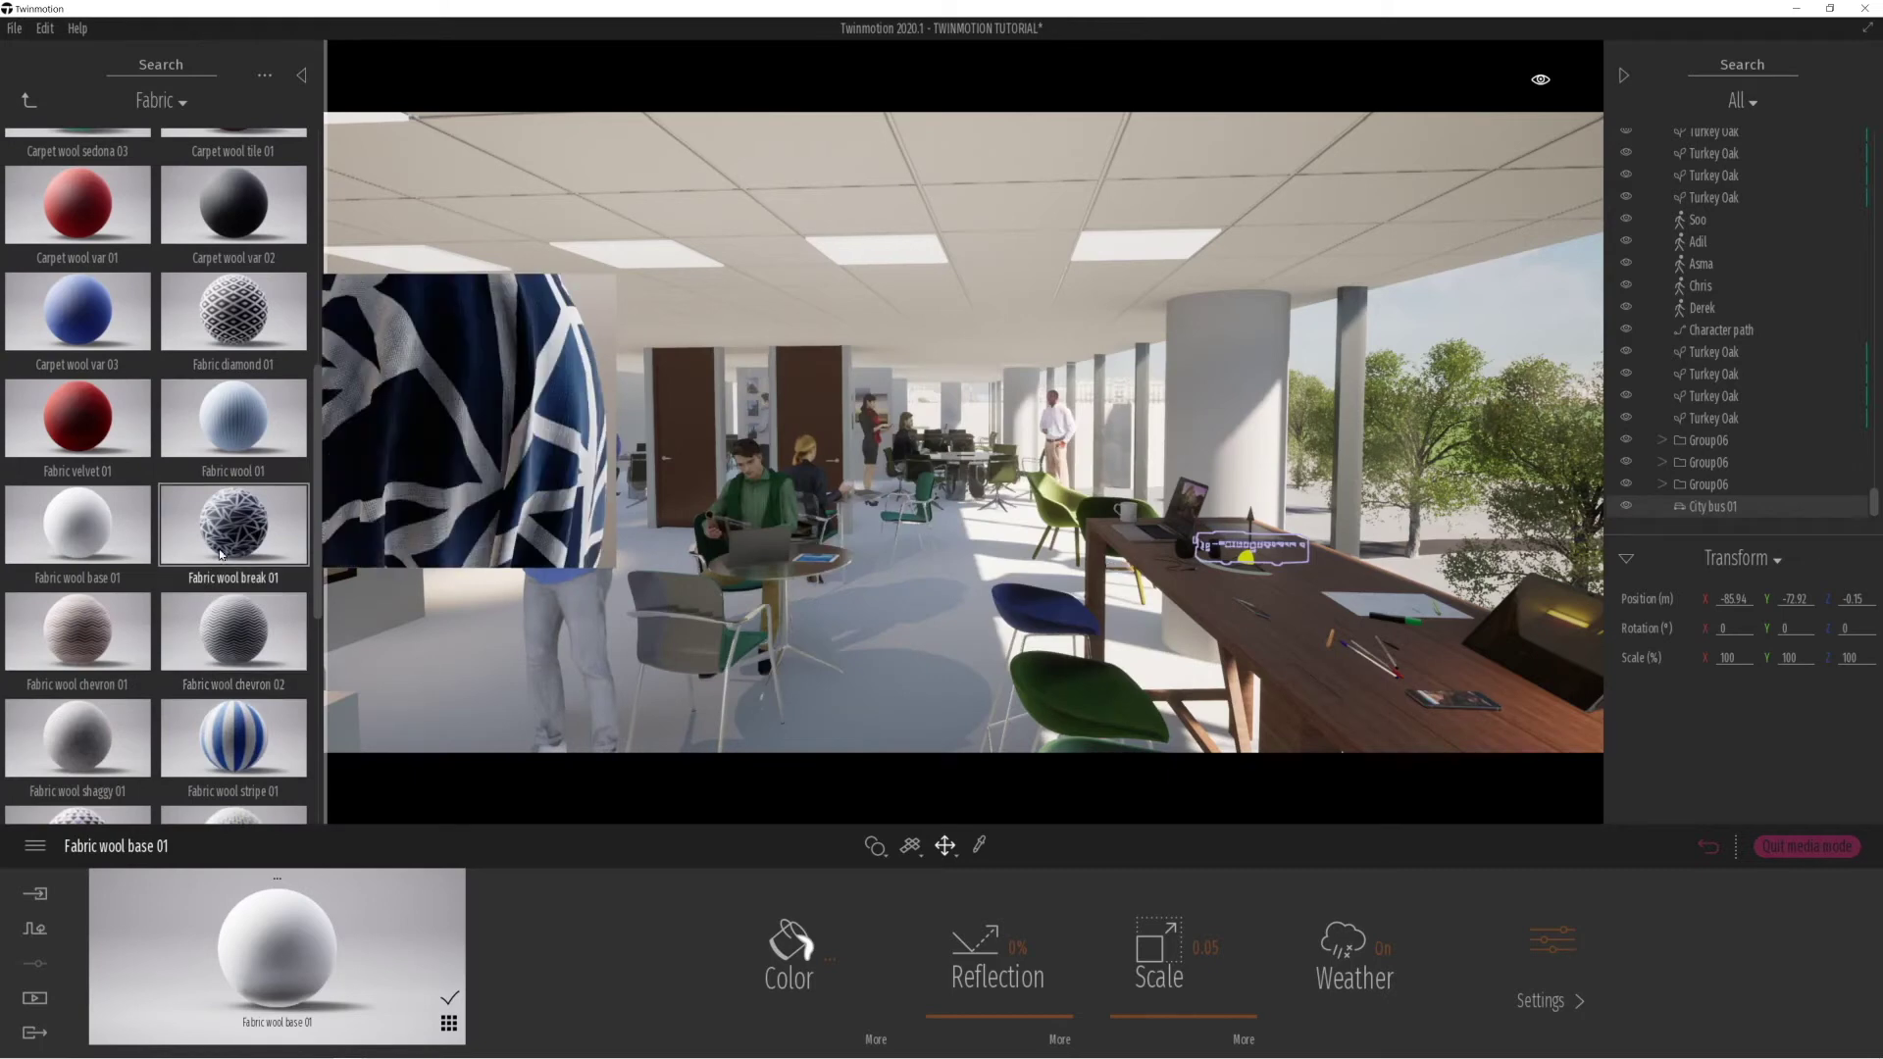
pyautogui.moveTo(222, 553); pyautogui.dragTo(647, 692)
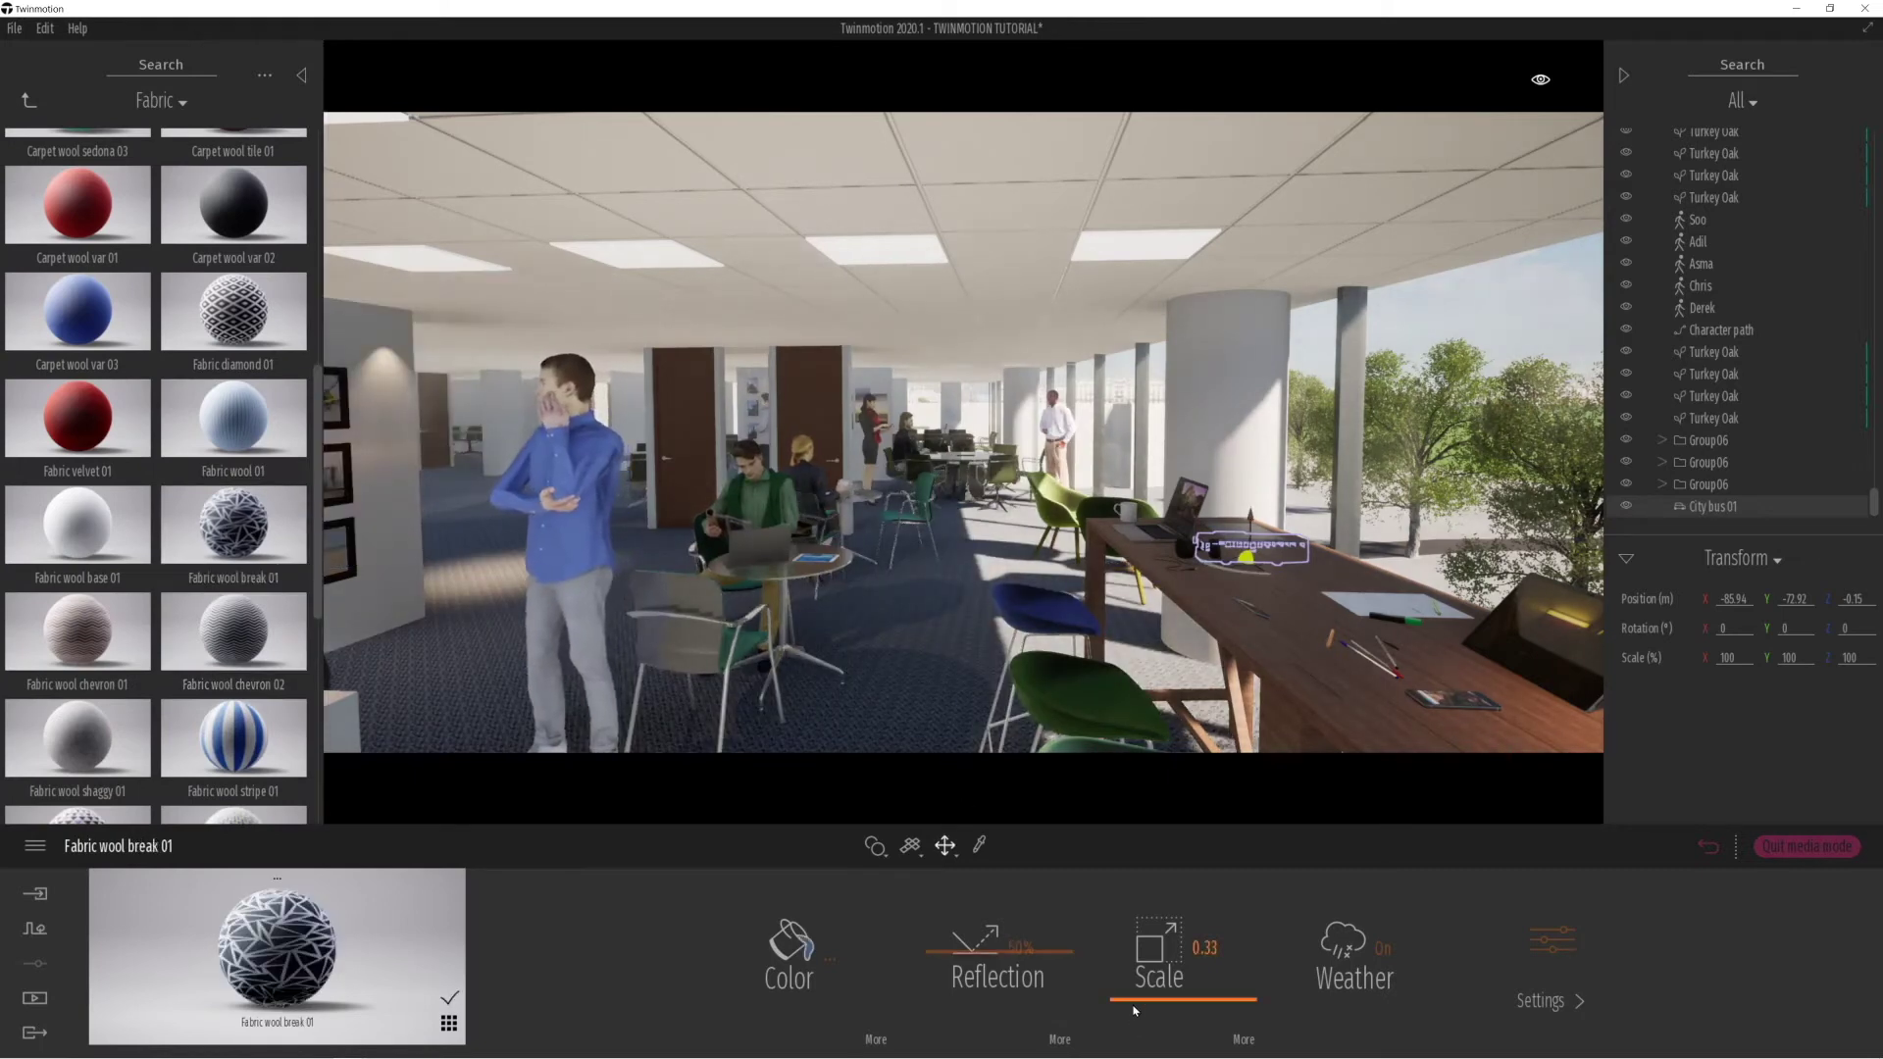
pyautogui.moveTo(1126, 1001)
pyautogui.mouseDown()
pyautogui.moveTo(1126, 953)
pyautogui.moveTo(1133, 996)
pyautogui.mouseUp()
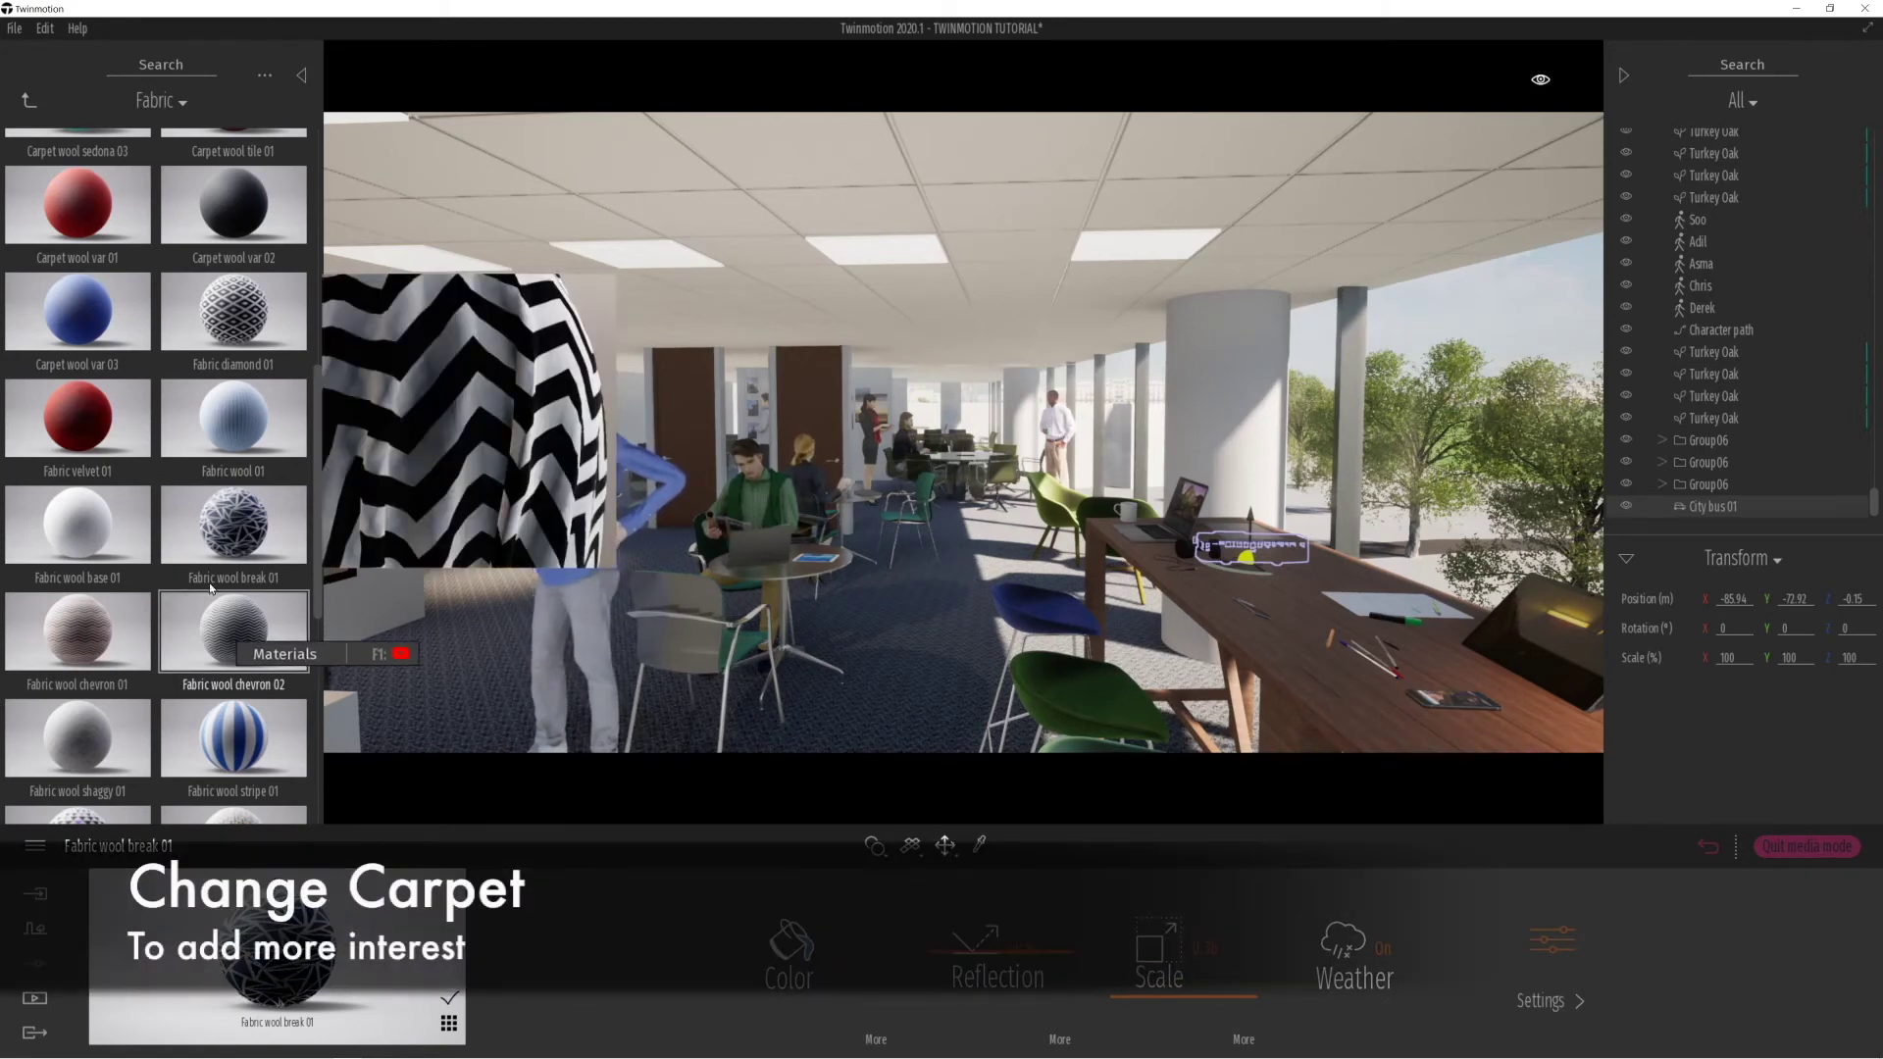
# Apply the Long pile carpet 02 material to the office floor.
pyautogui.scroll(-5, 179, 655)
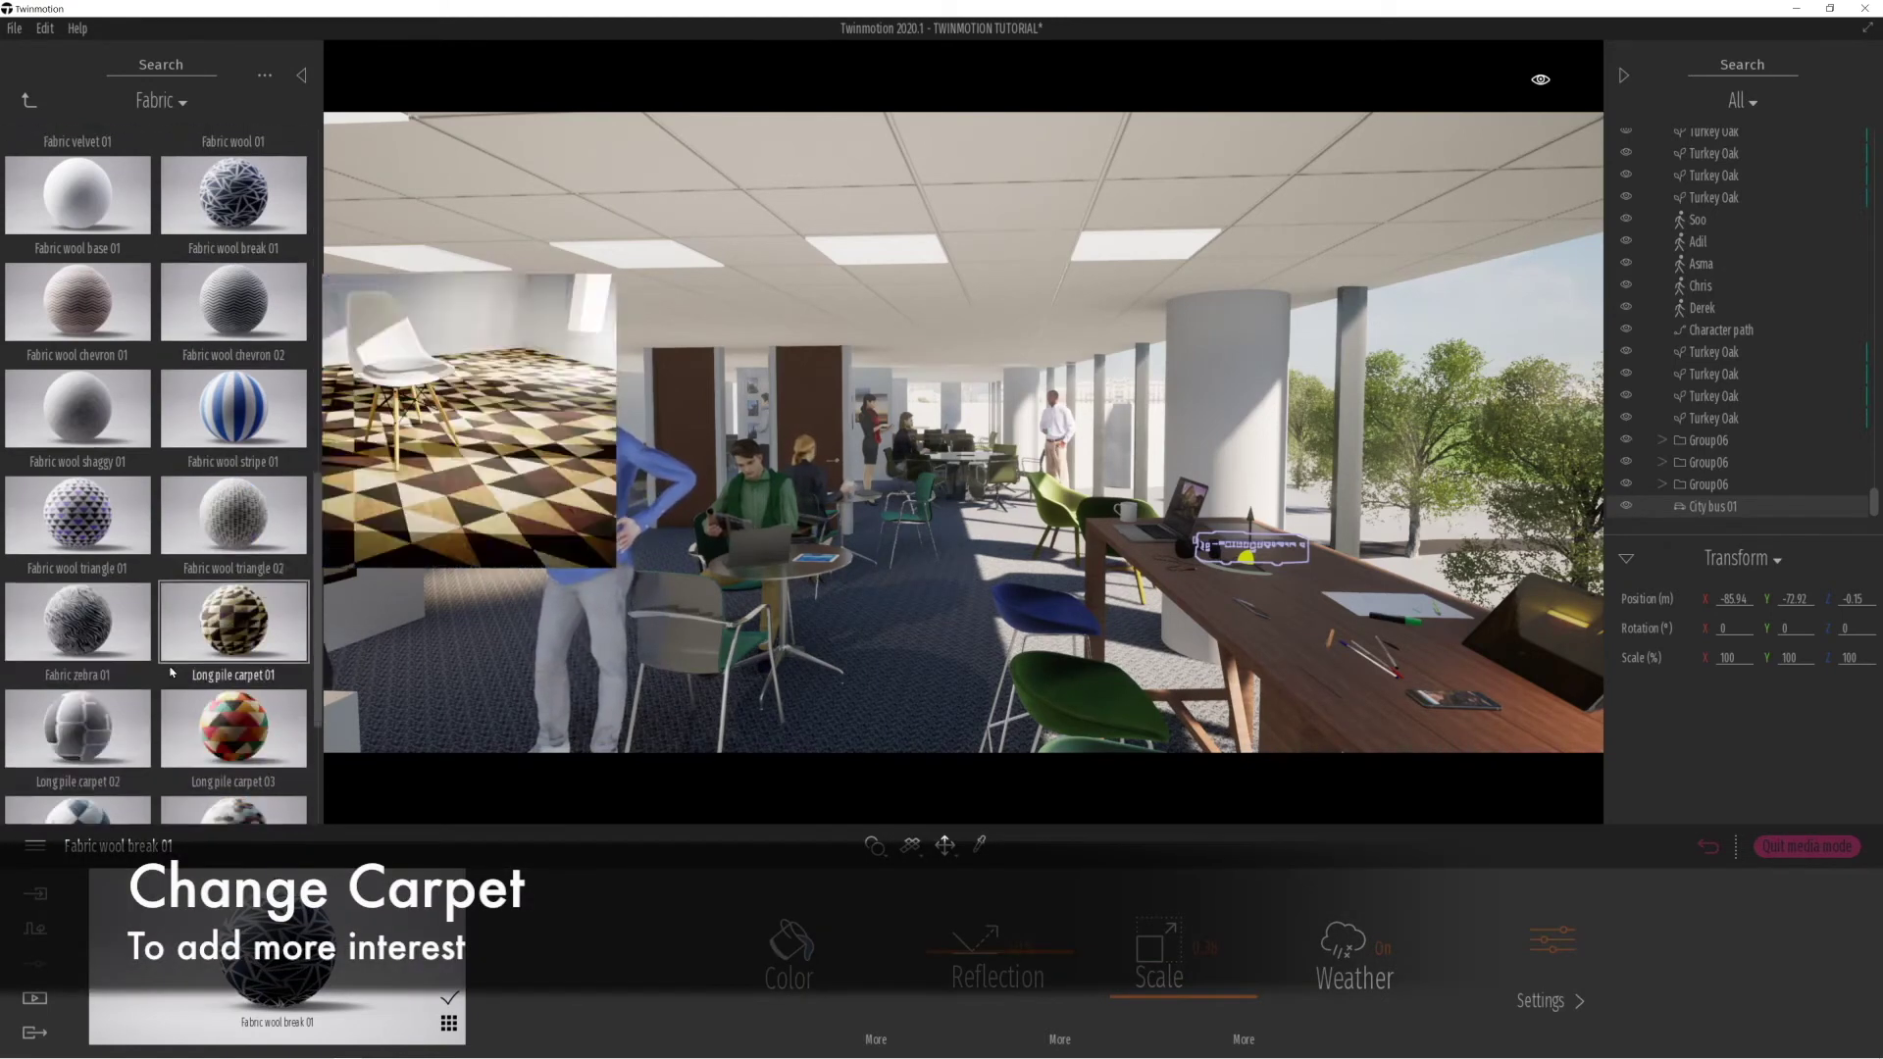
pyautogui.moveTo(214, 604); pyautogui.dragTo(841, 734)
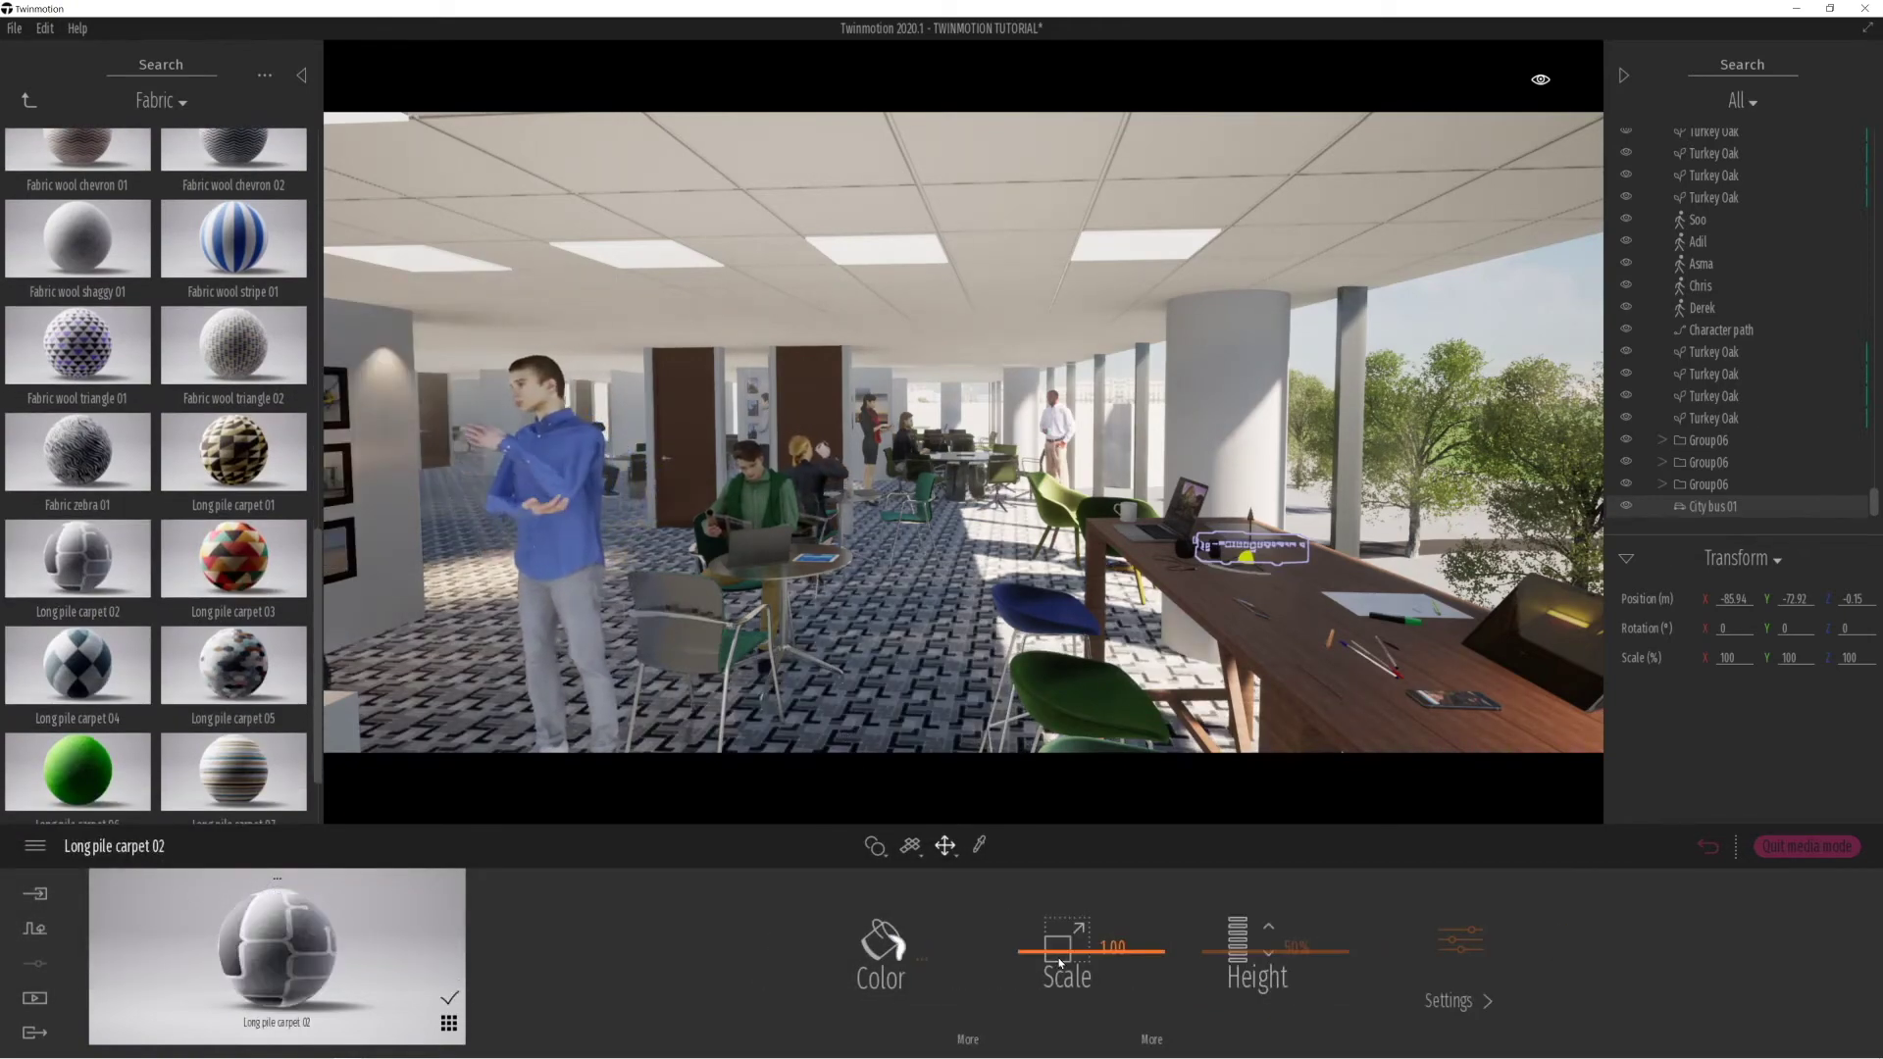
# Replace the office floor carpet with the Long pile carpet 05 material and set its scale to about 4.78.
pyautogui.moveTo(1023, 953); pyautogui.dragTo(1030, 949)
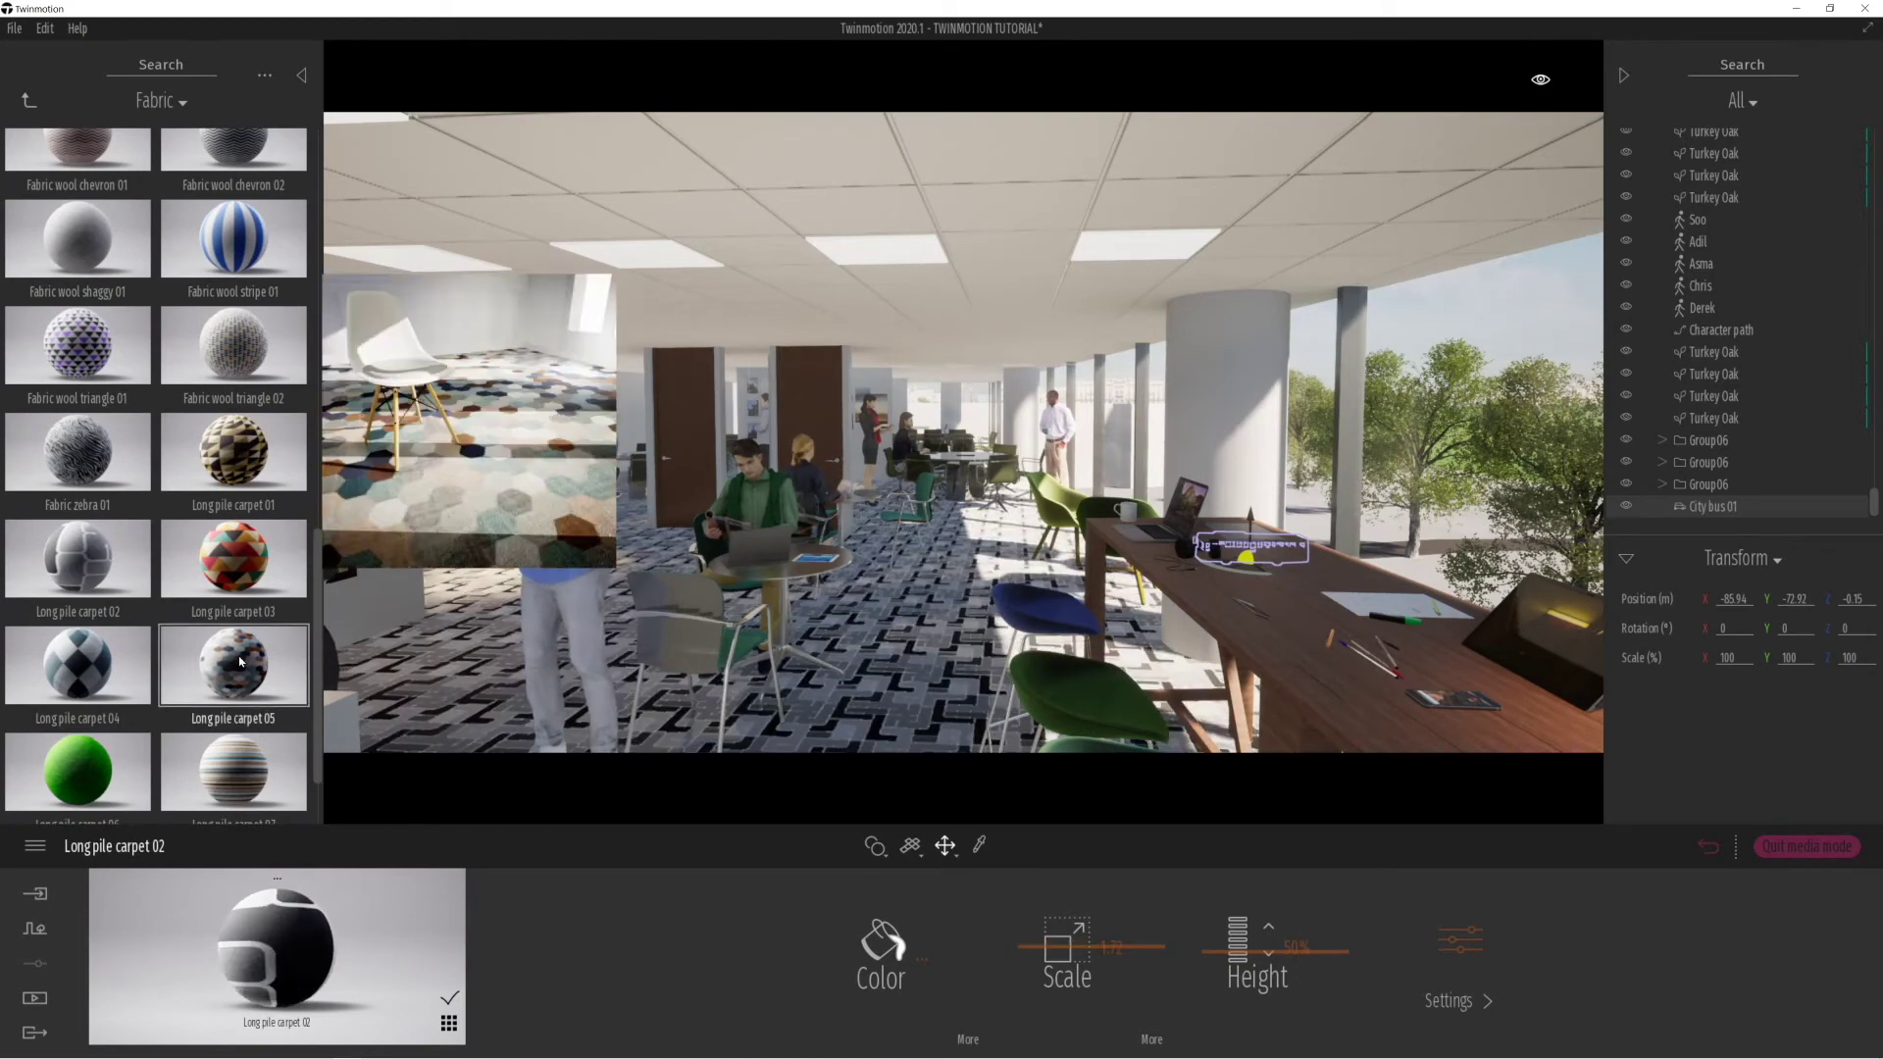
pyautogui.moveTo(670, 713); pyautogui.dragTo(816, 720)
pyautogui.moveTo(1022, 953); pyautogui.dragTo(1024, 924)
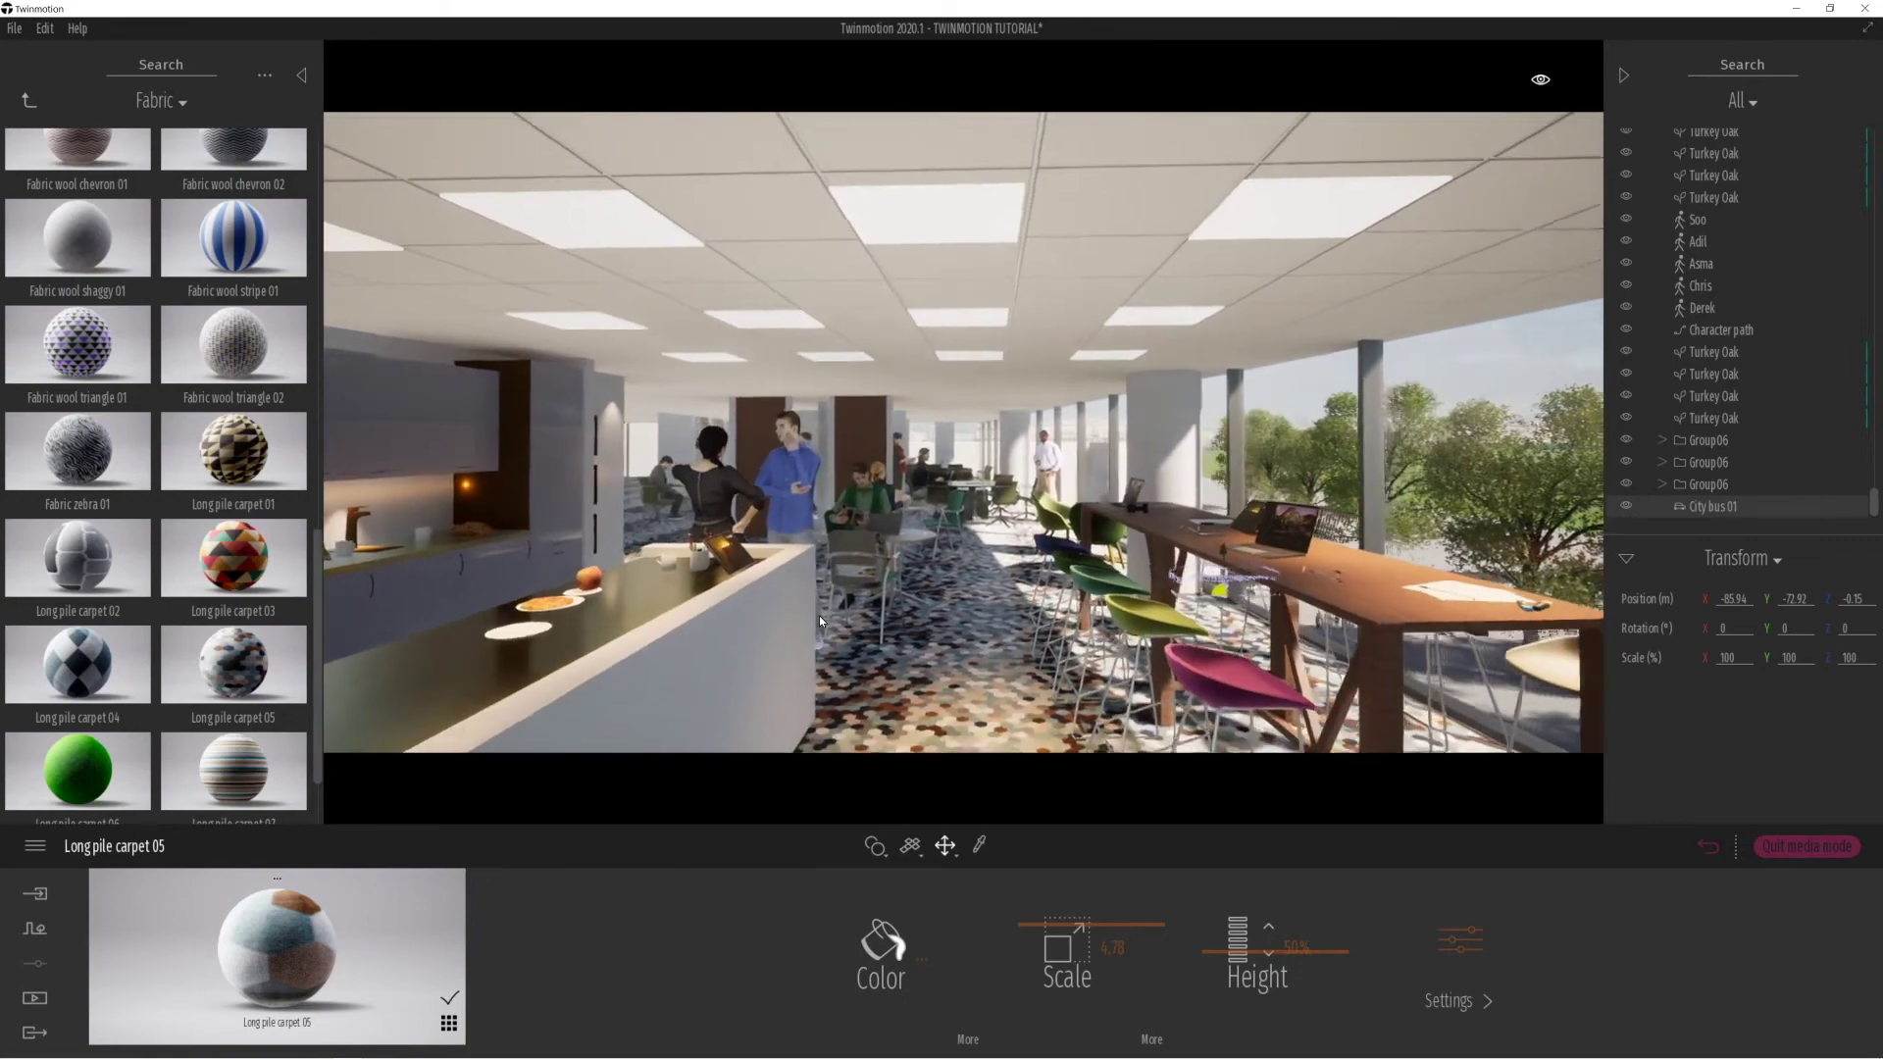
# Review the saved media images Image2 through Image5 to check the office scene with its new carpet.
pyautogui.click(35, 999)
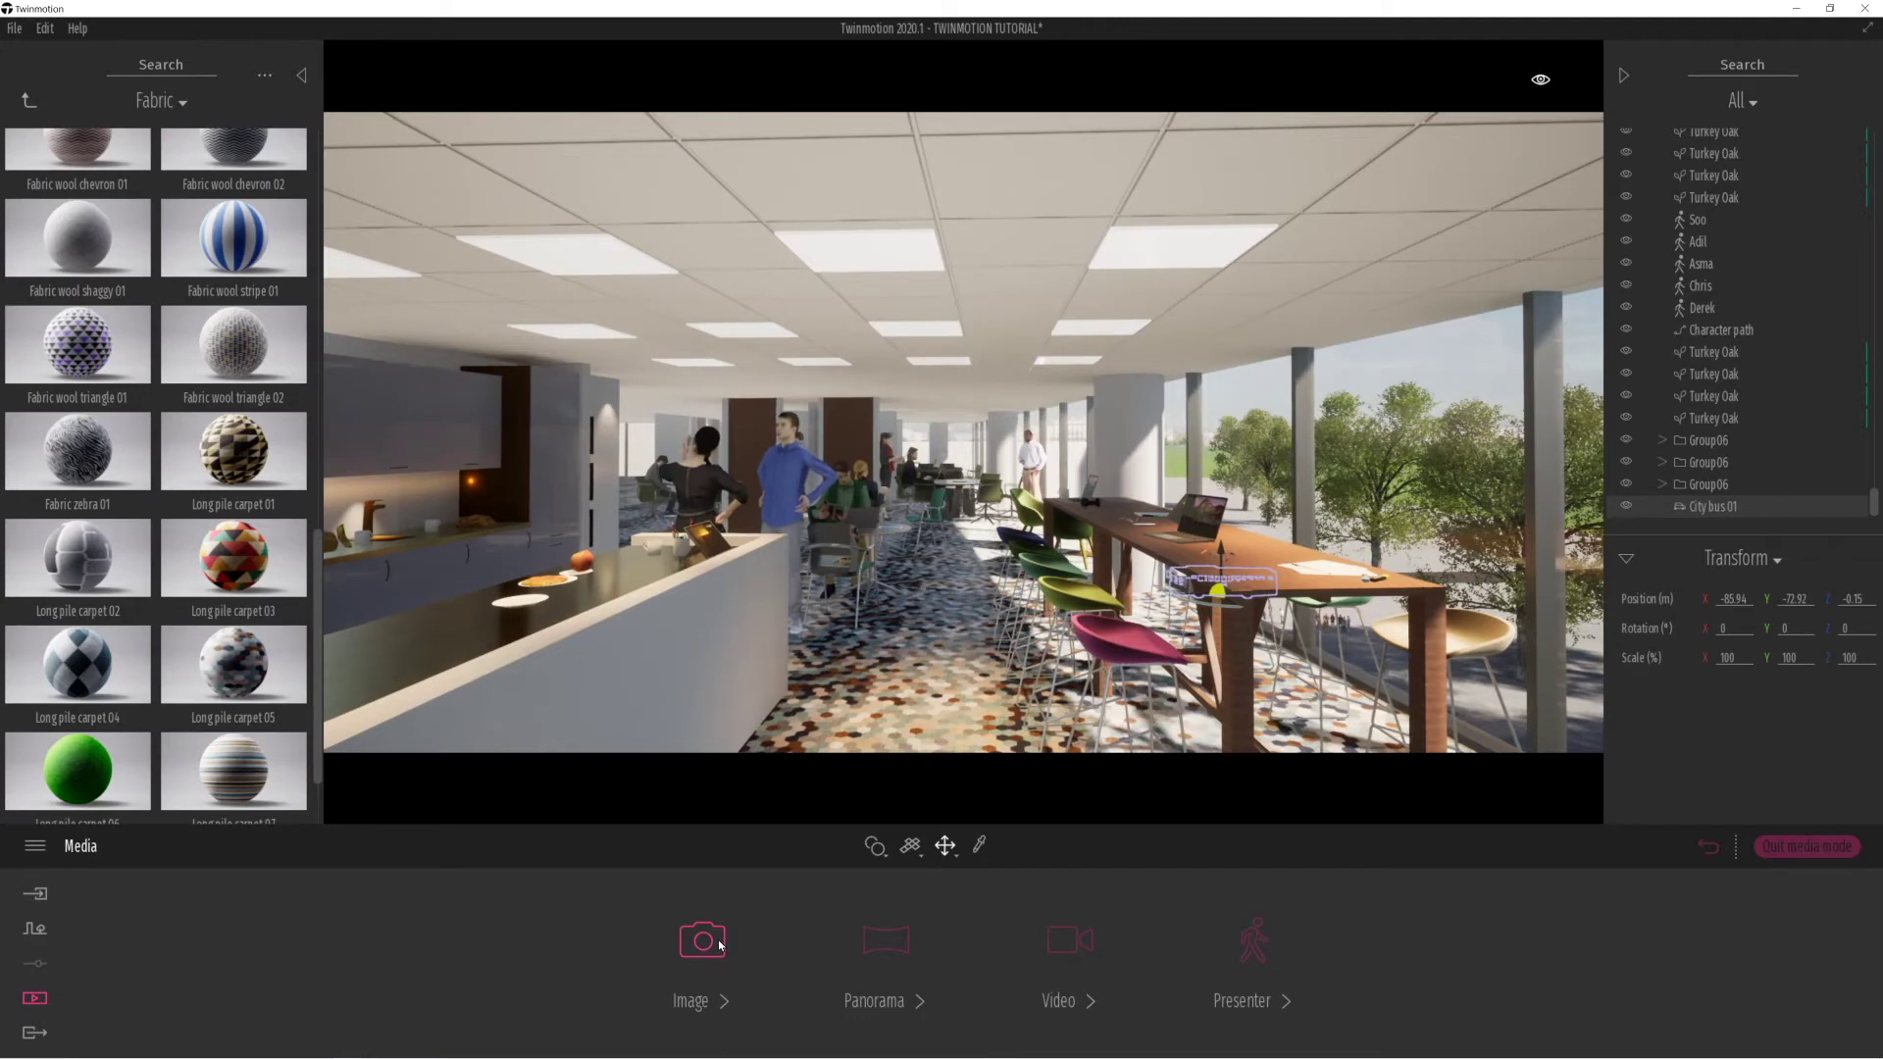
pyautogui.click(721, 946)
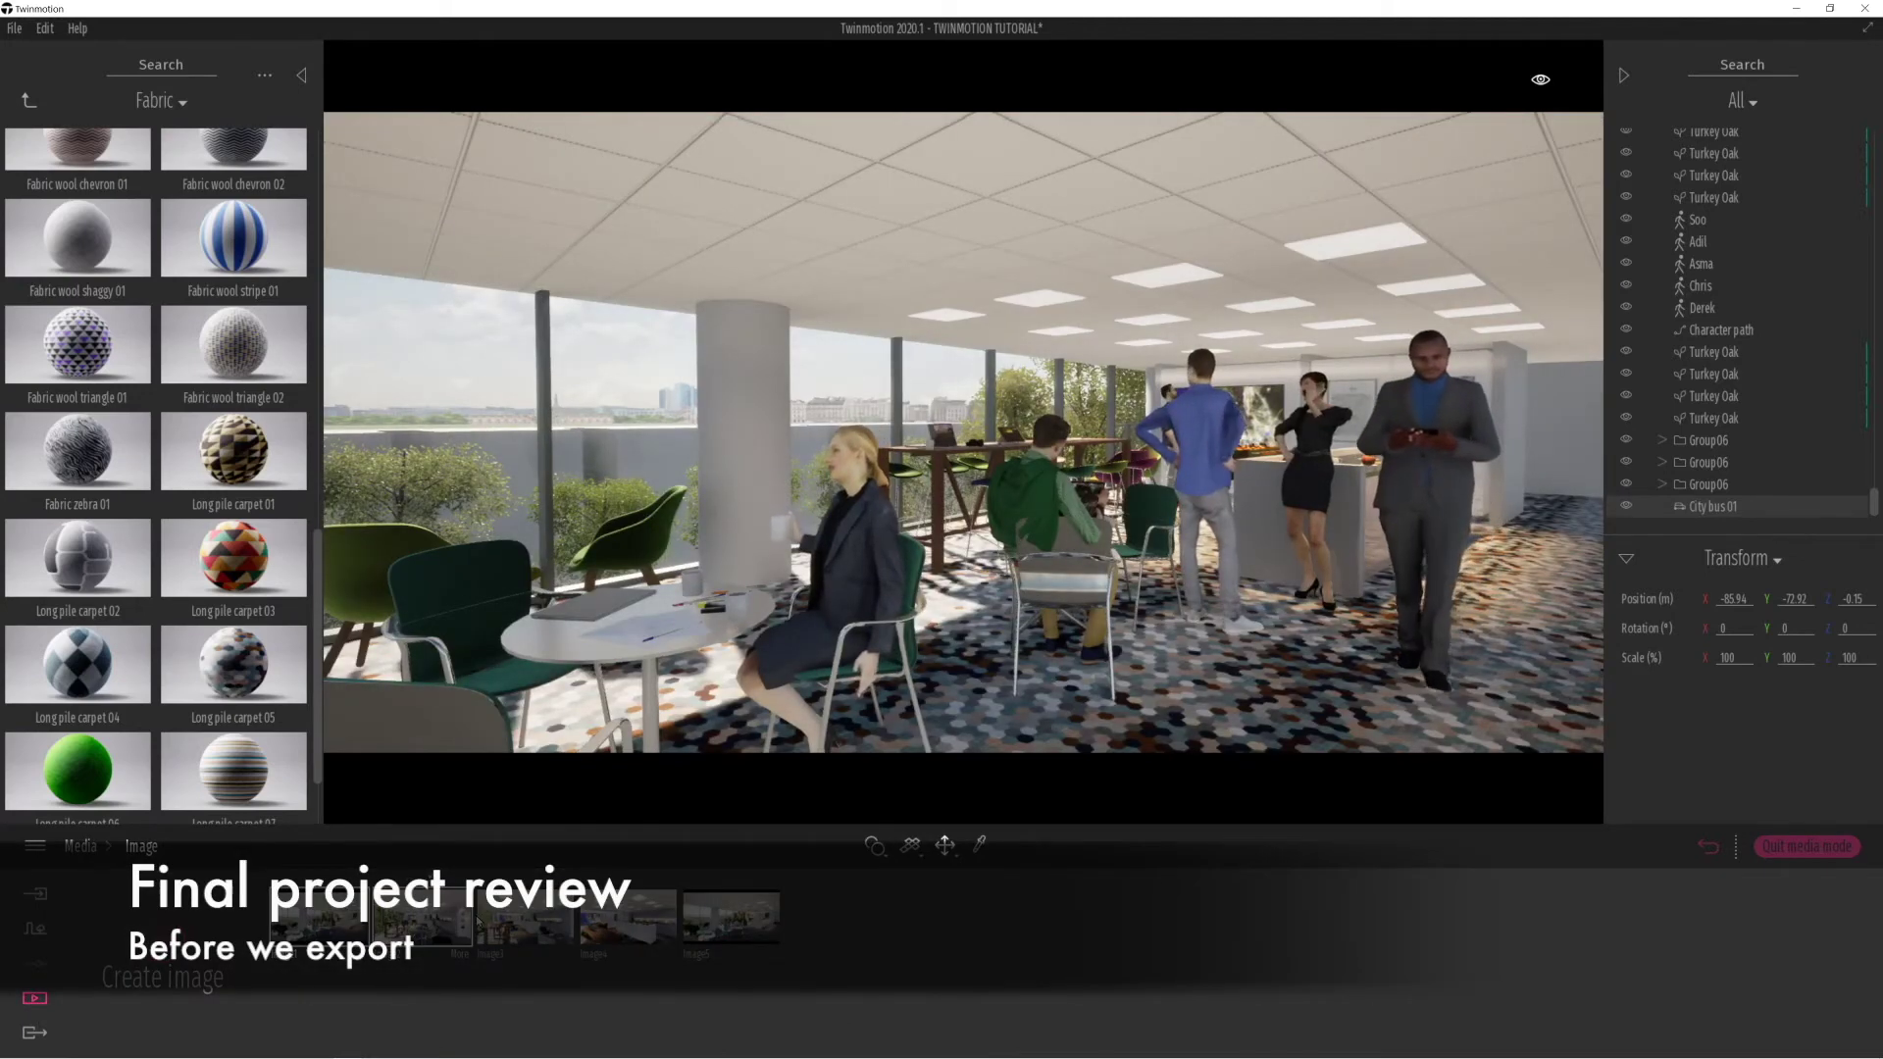
pyautogui.click(445, 918)
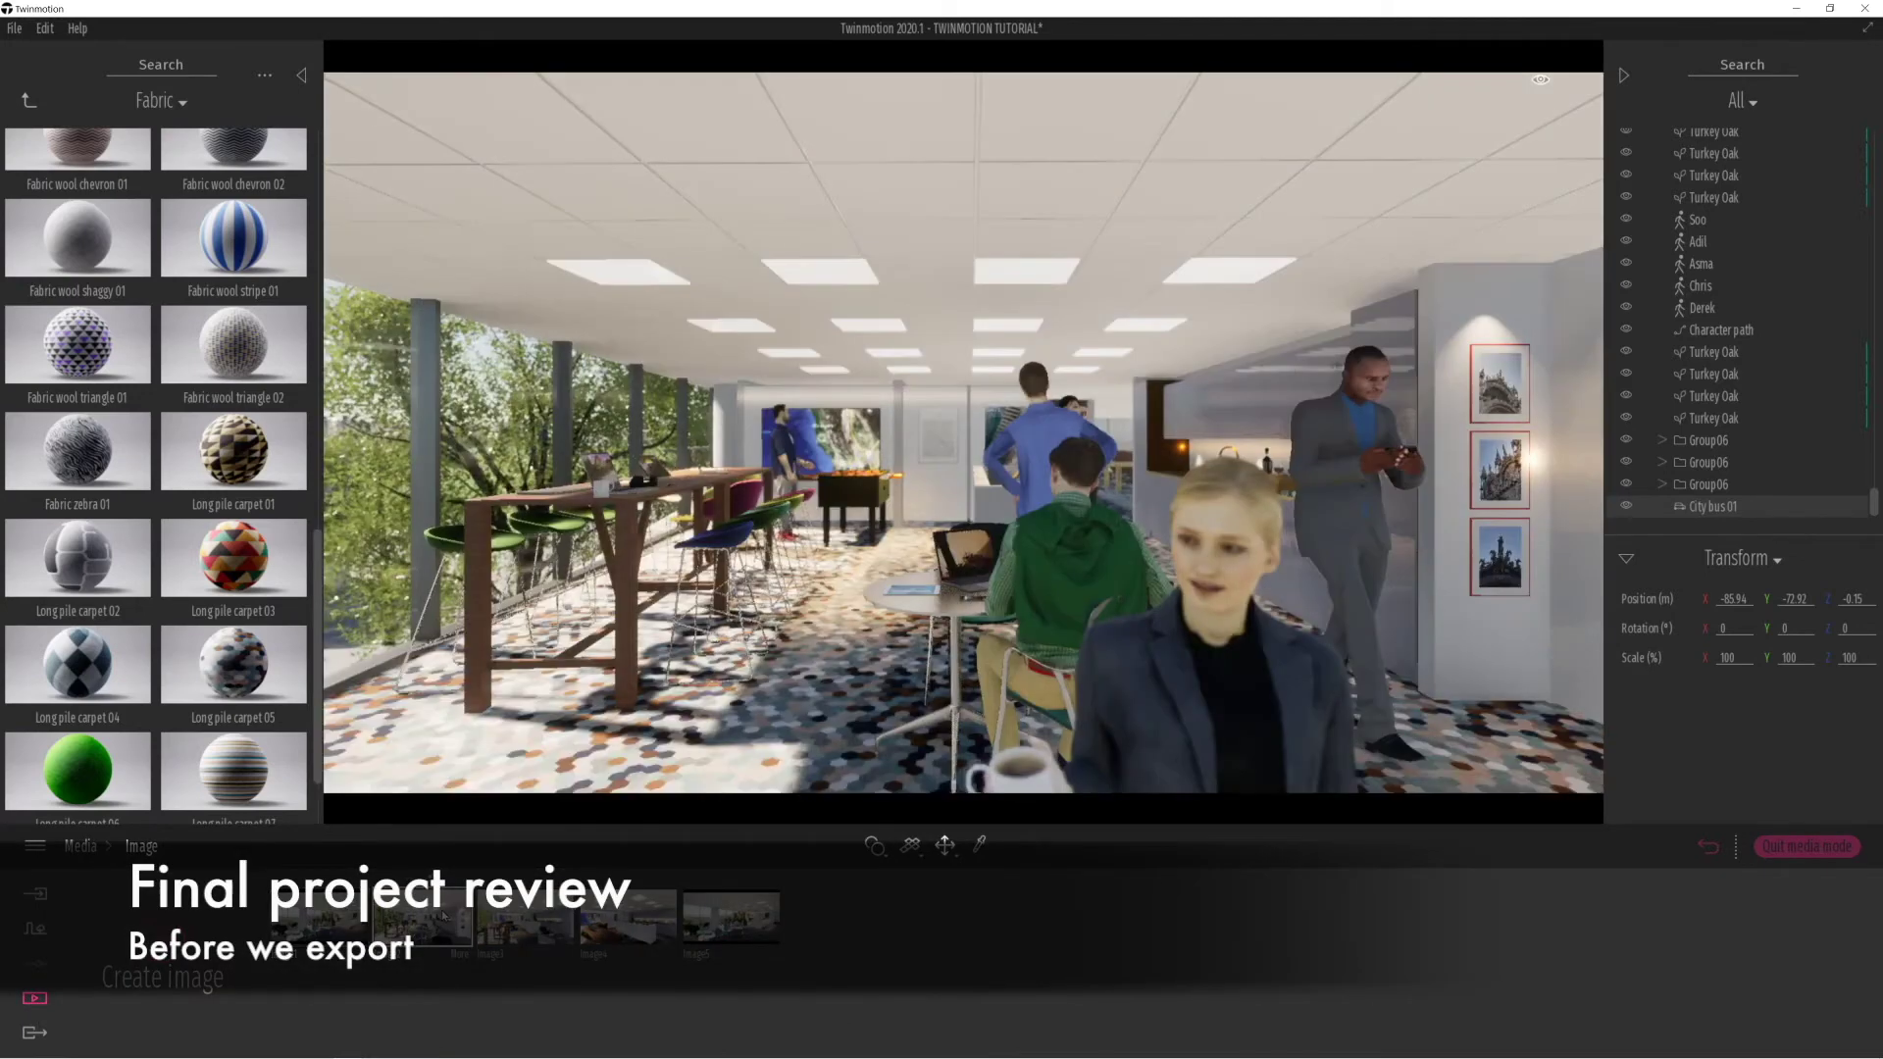
pyautogui.click(517, 919)
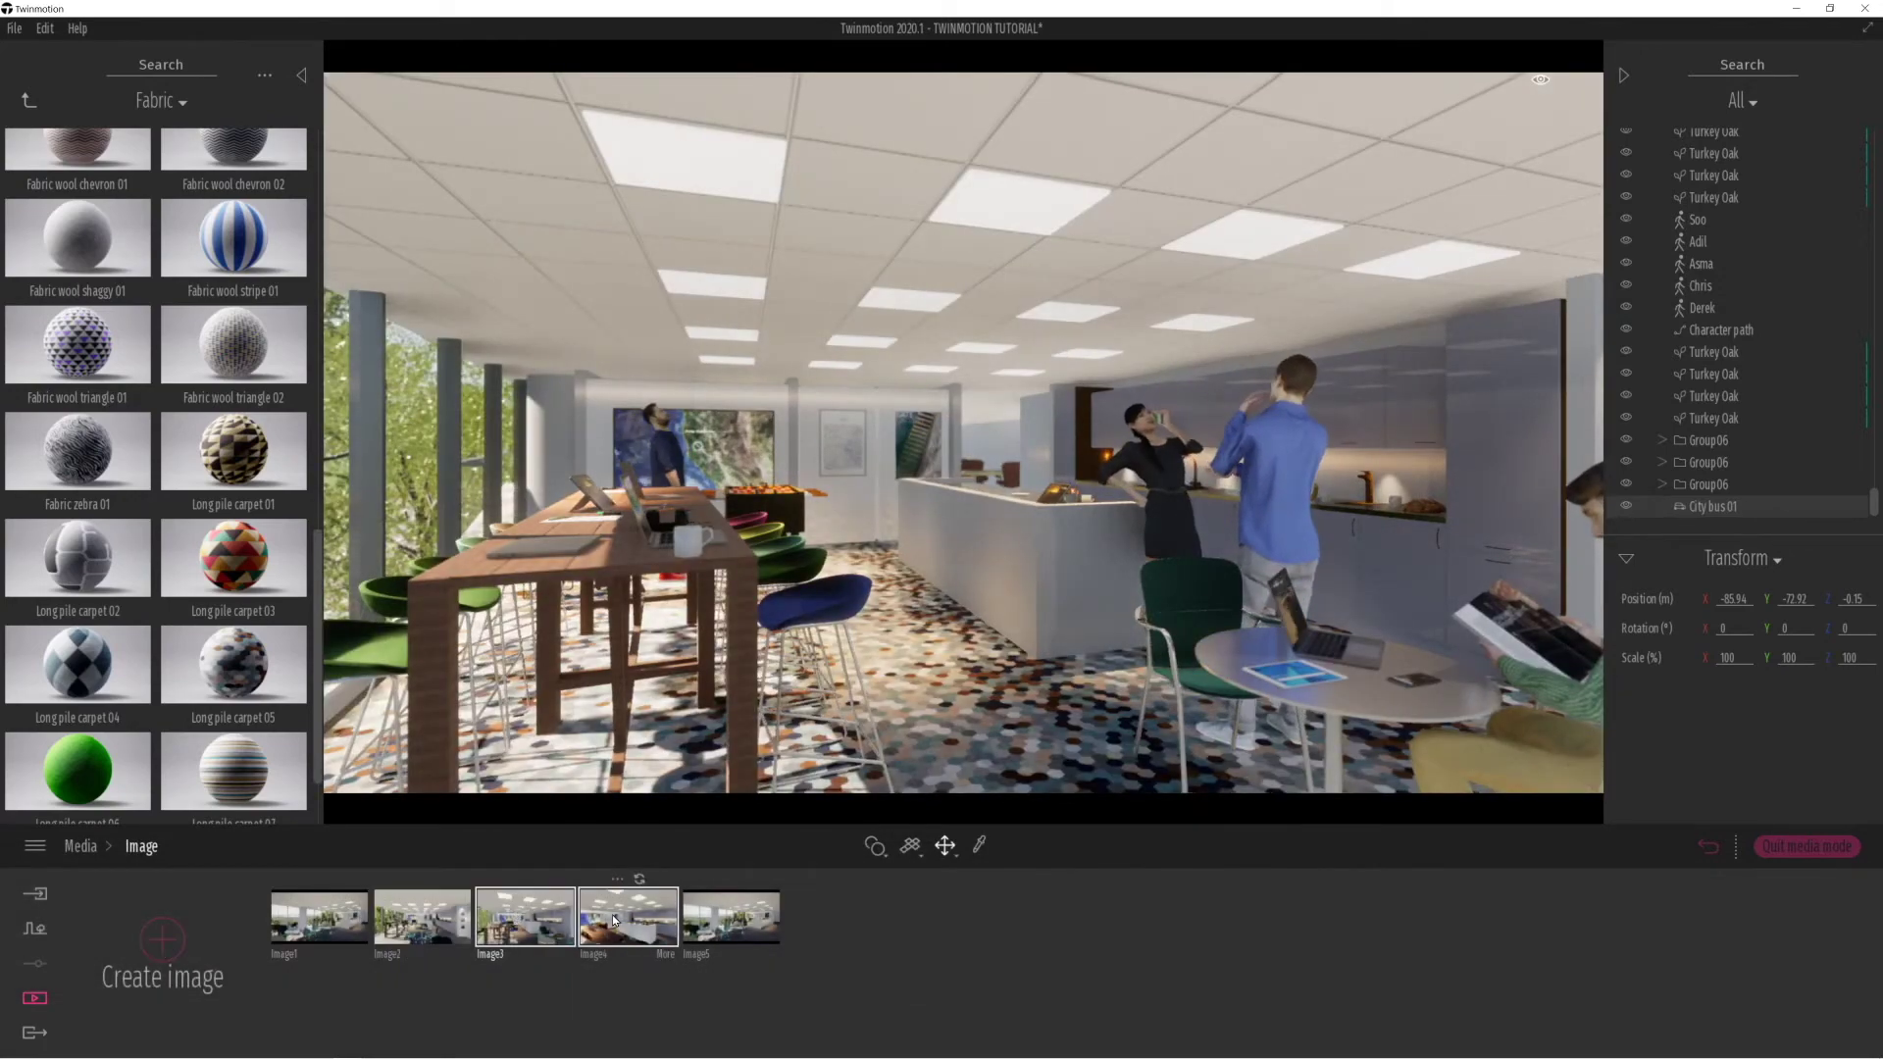
pyautogui.click(615, 919)
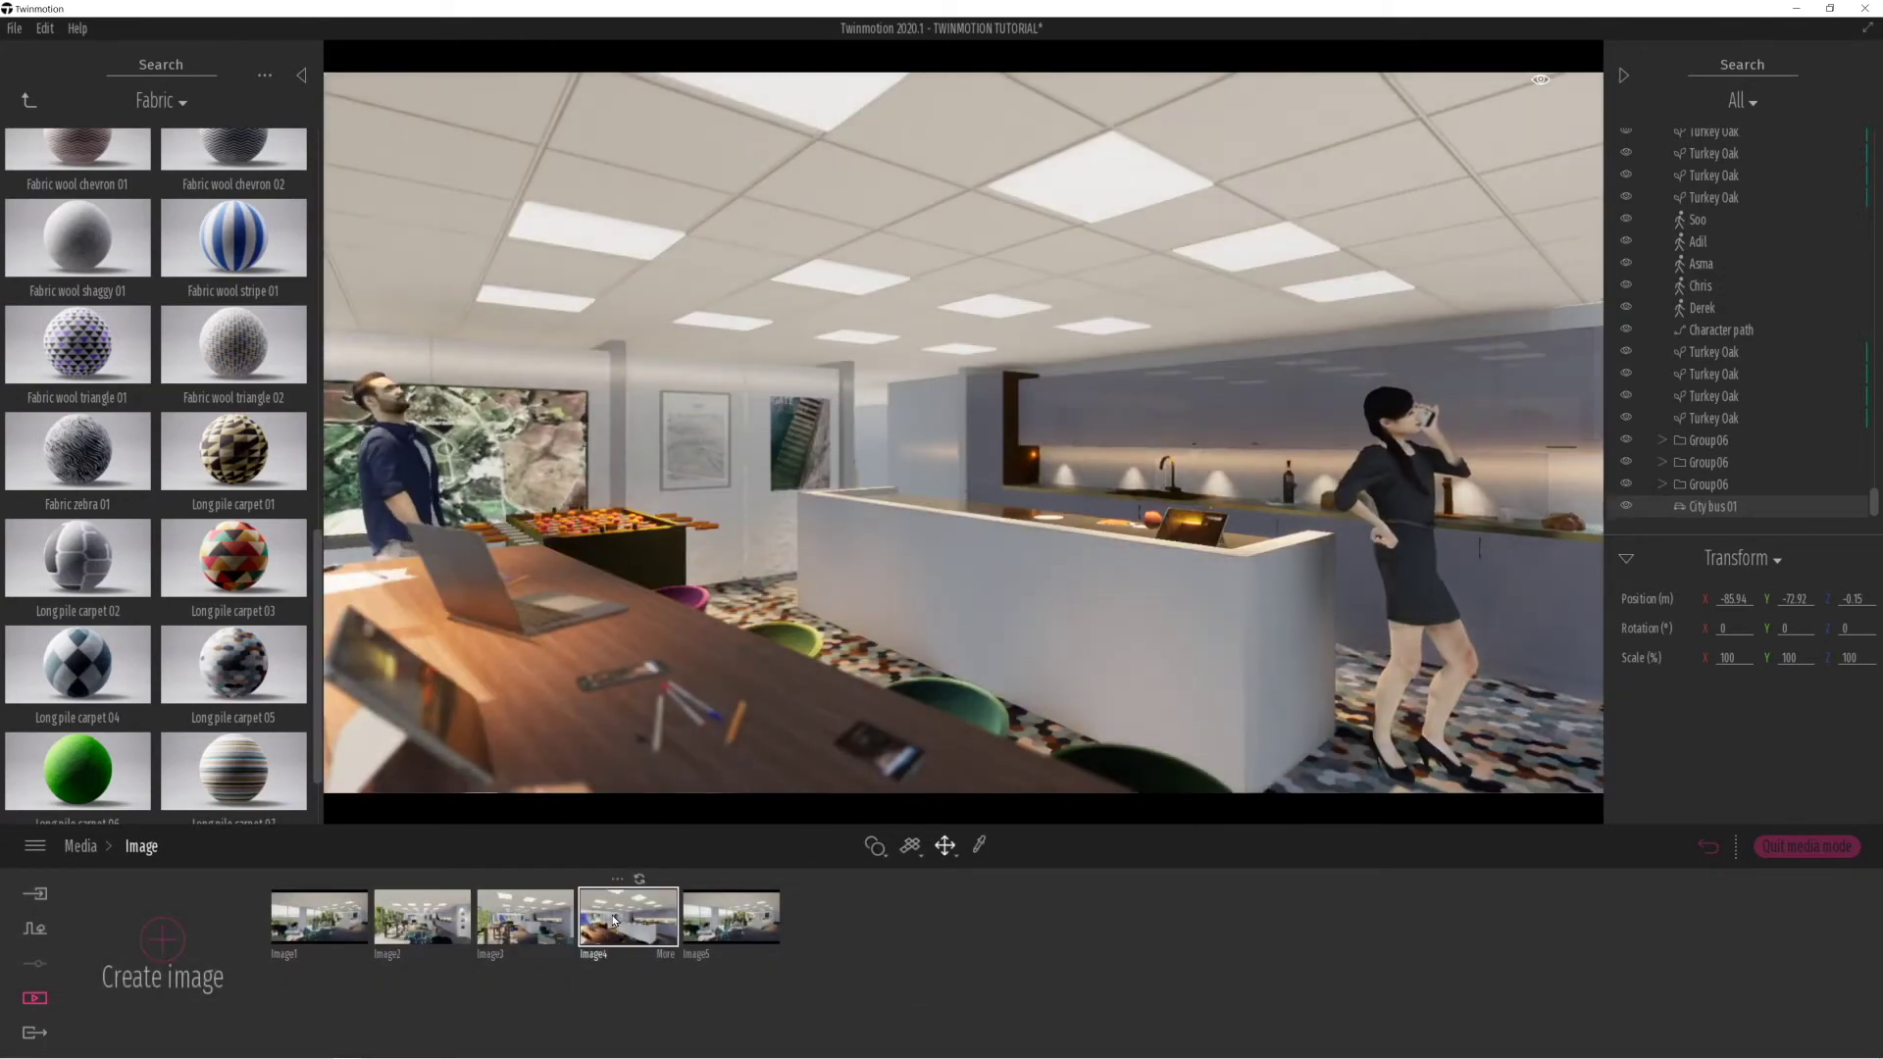
pyautogui.click(767, 918)
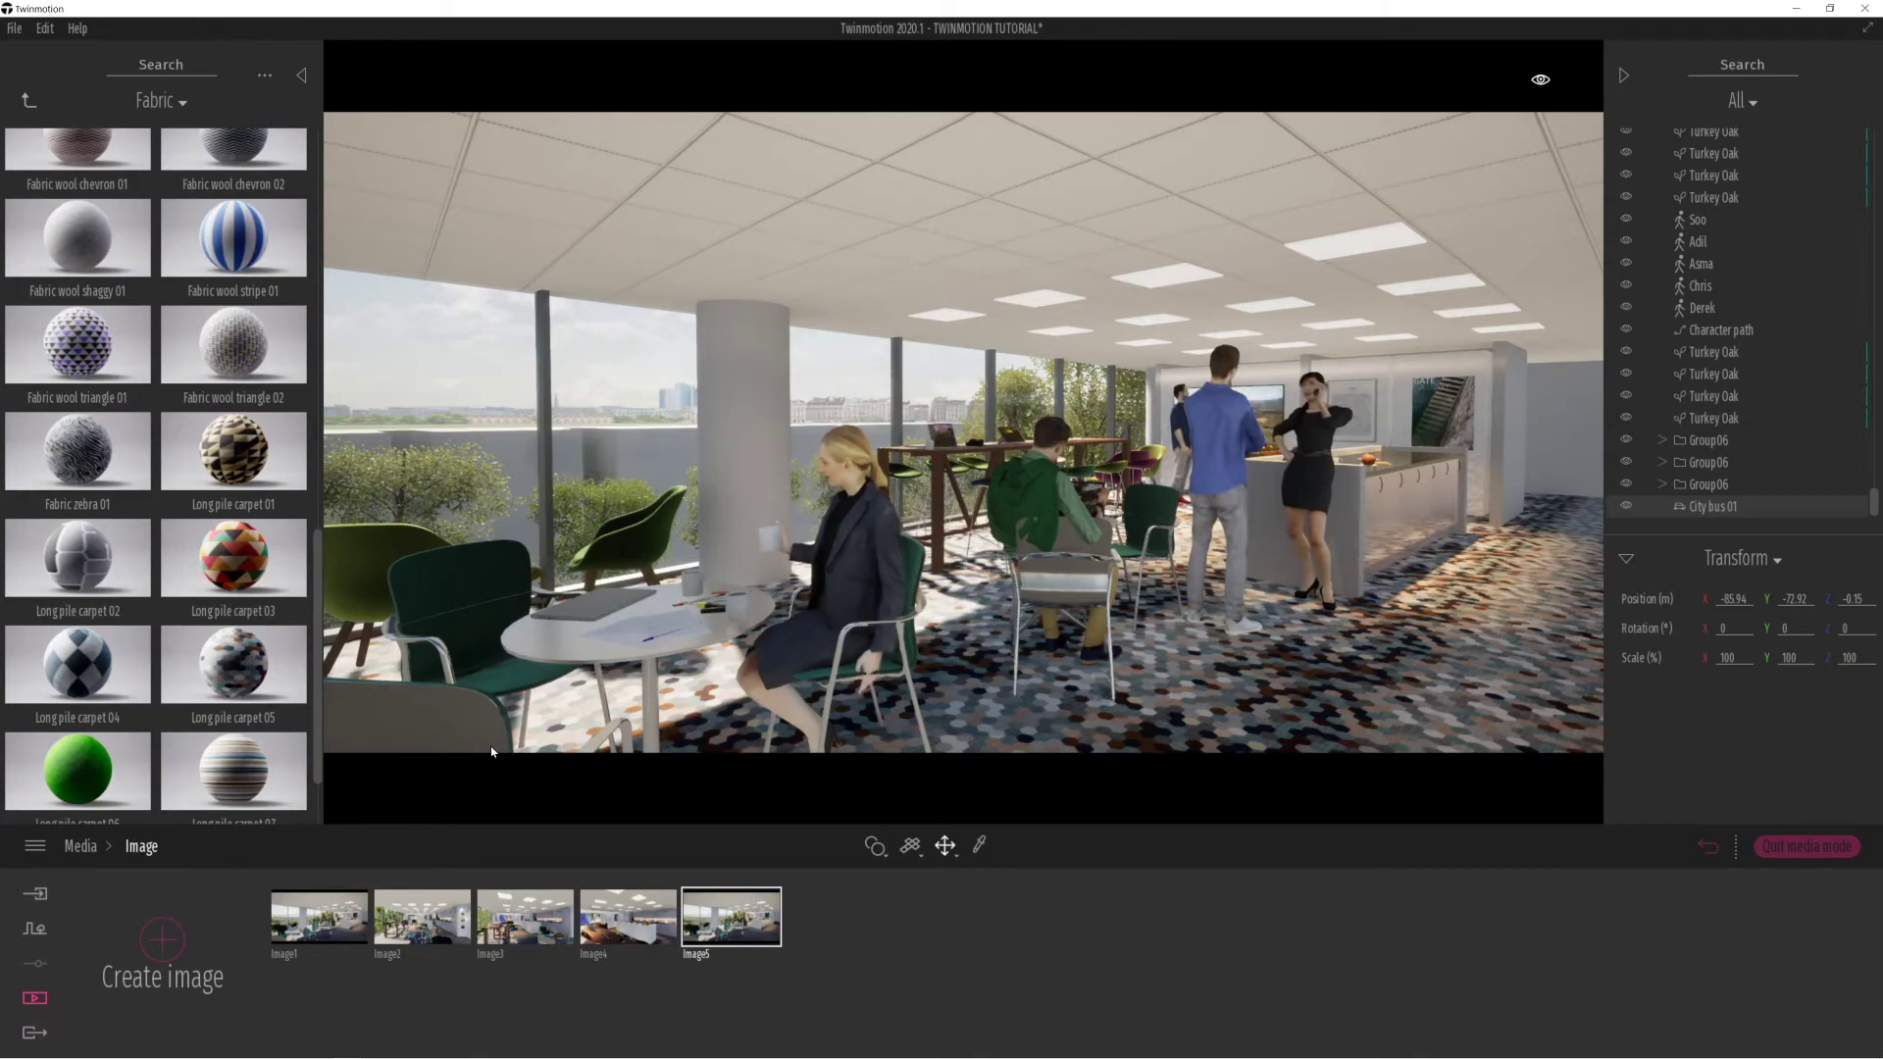
# Create an image from behind the seated woman's round table, framing the coffee bar and the framed pictures on the wall.
pyautogui.press('a')
pyautogui.moveTo(492, 751); pyautogui.dragTo(667, 736, button='right')
pyautogui.moveTo(628, 649); pyautogui.dragTo(692, 637, button='right')
pyautogui.press('a')
pyautogui.press('s')
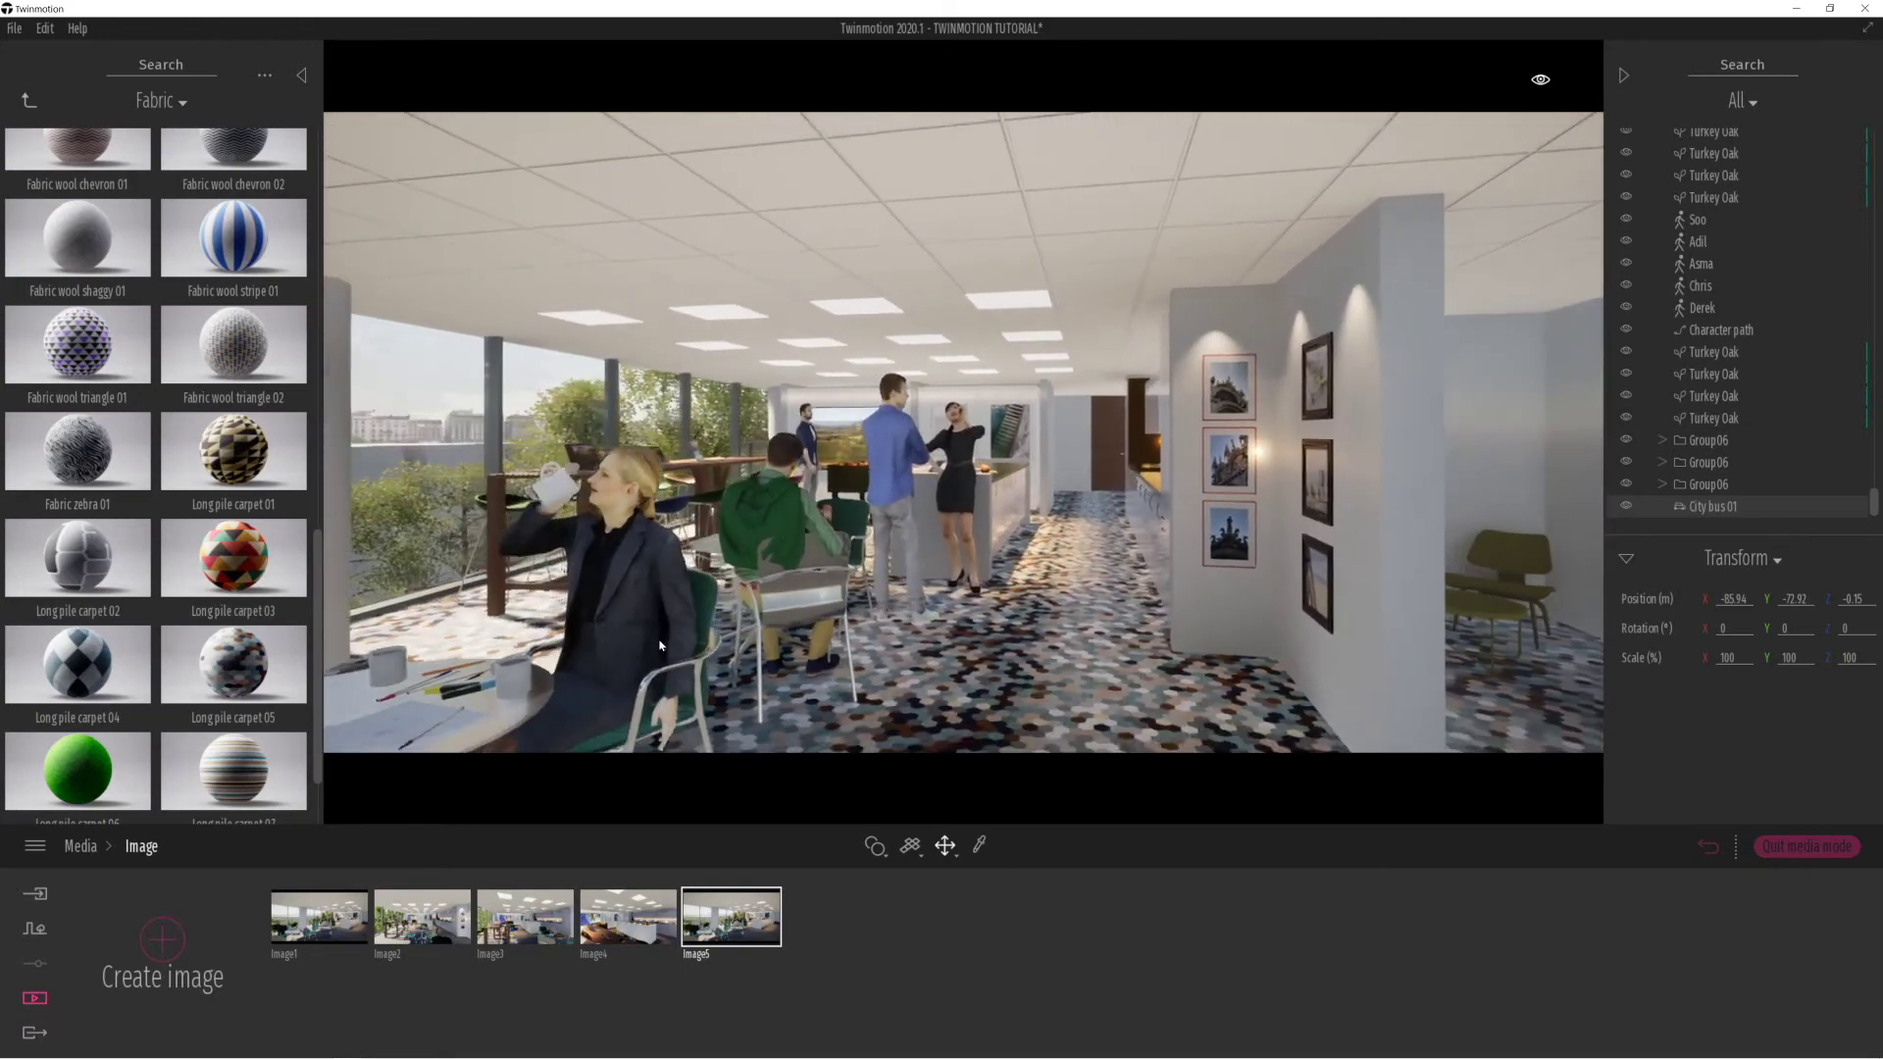
pyautogui.press('s')
pyautogui.moveTo(659, 645); pyautogui.dragTo(602, 667, button='right')
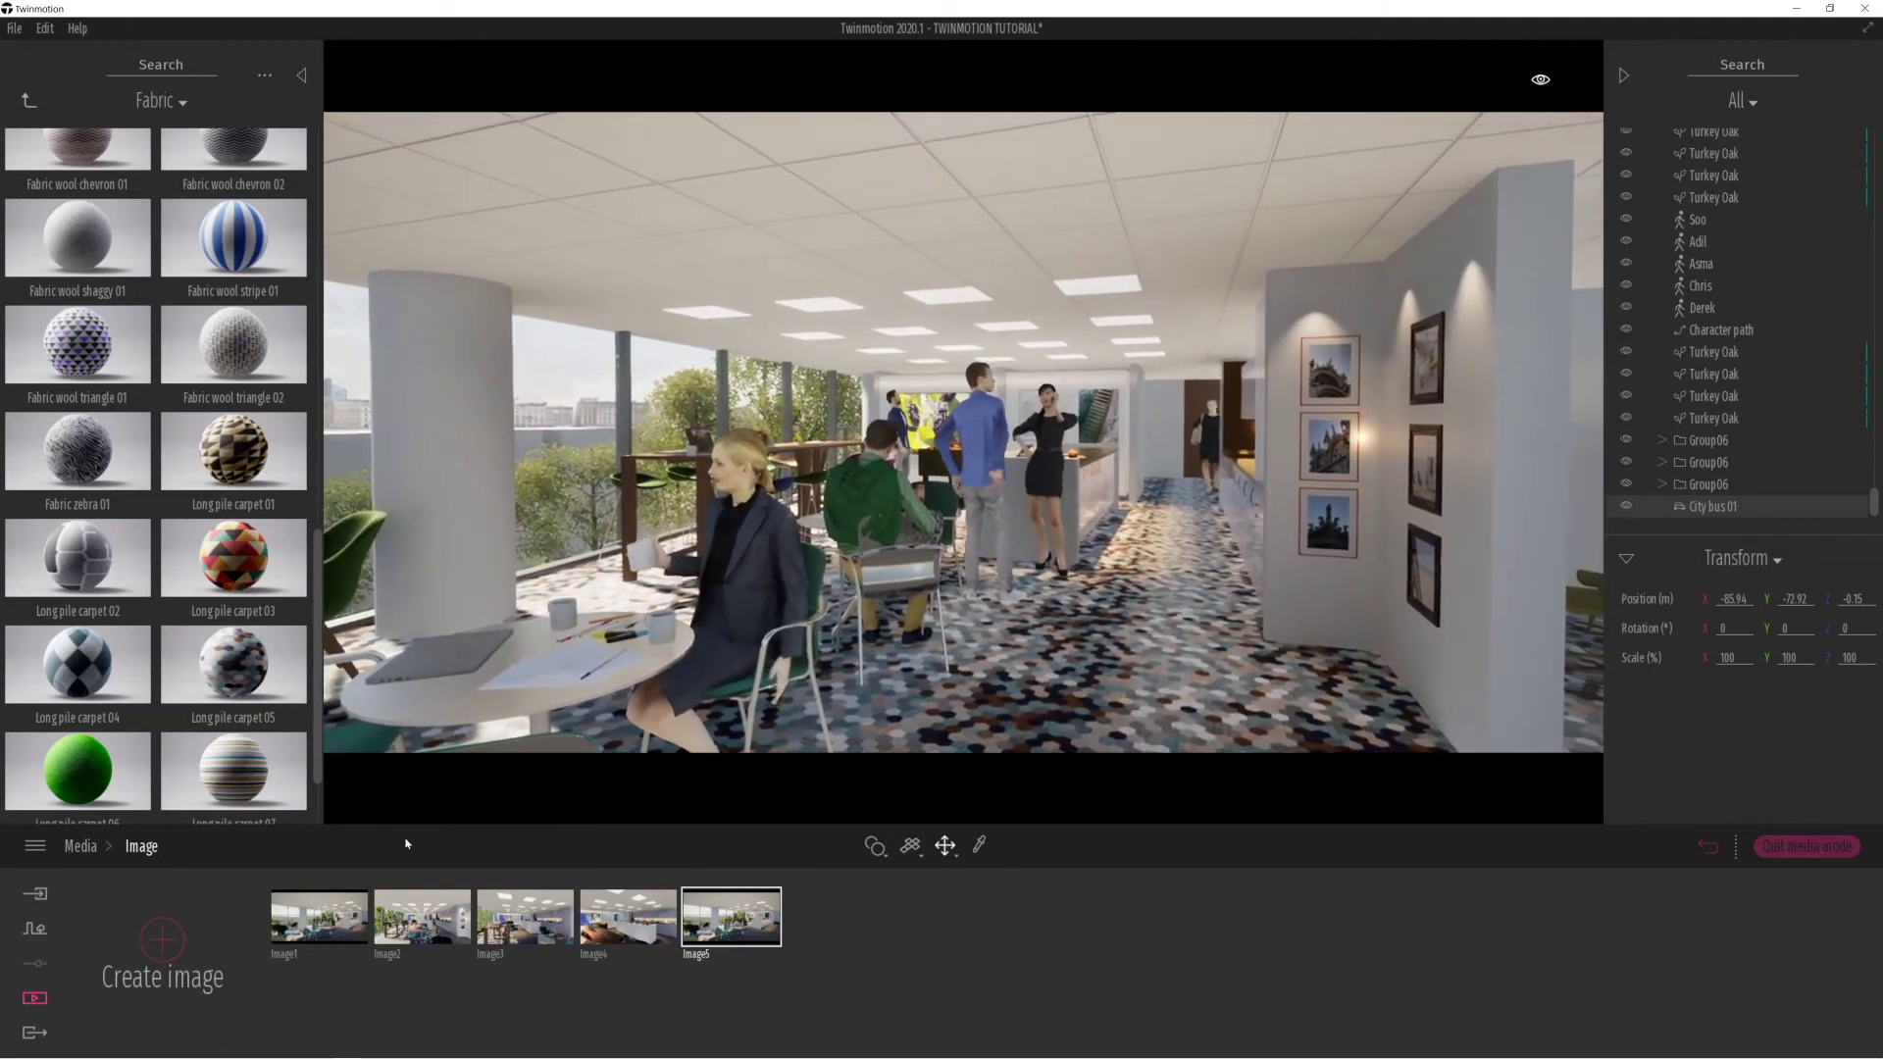
pyautogui.click(162, 939)
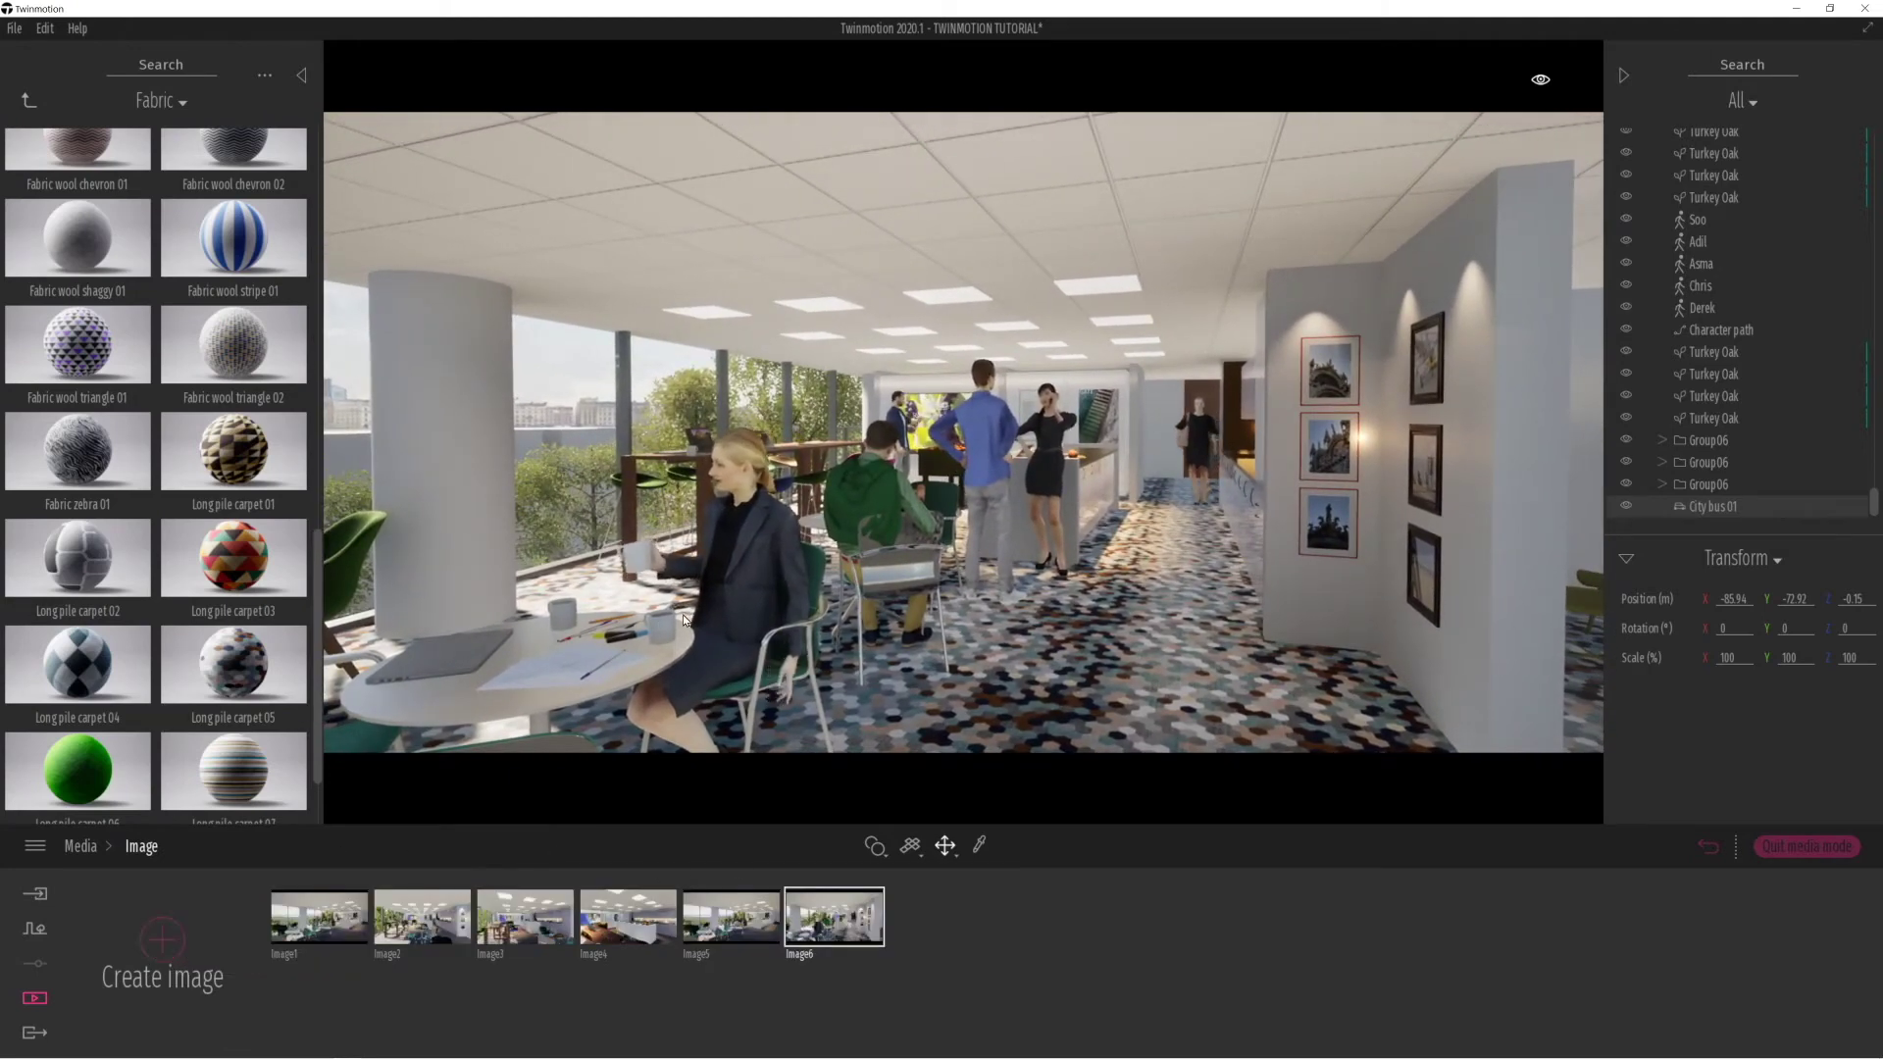
# Create an image of the meeting area, framing the standing man, the round conference table and the sunset wall pictures.
pyautogui.press('a')
pyautogui.moveTo(683, 614); pyautogui.dragTo(822, 588, button='right')
pyautogui.press('s')
pyautogui.press('a')
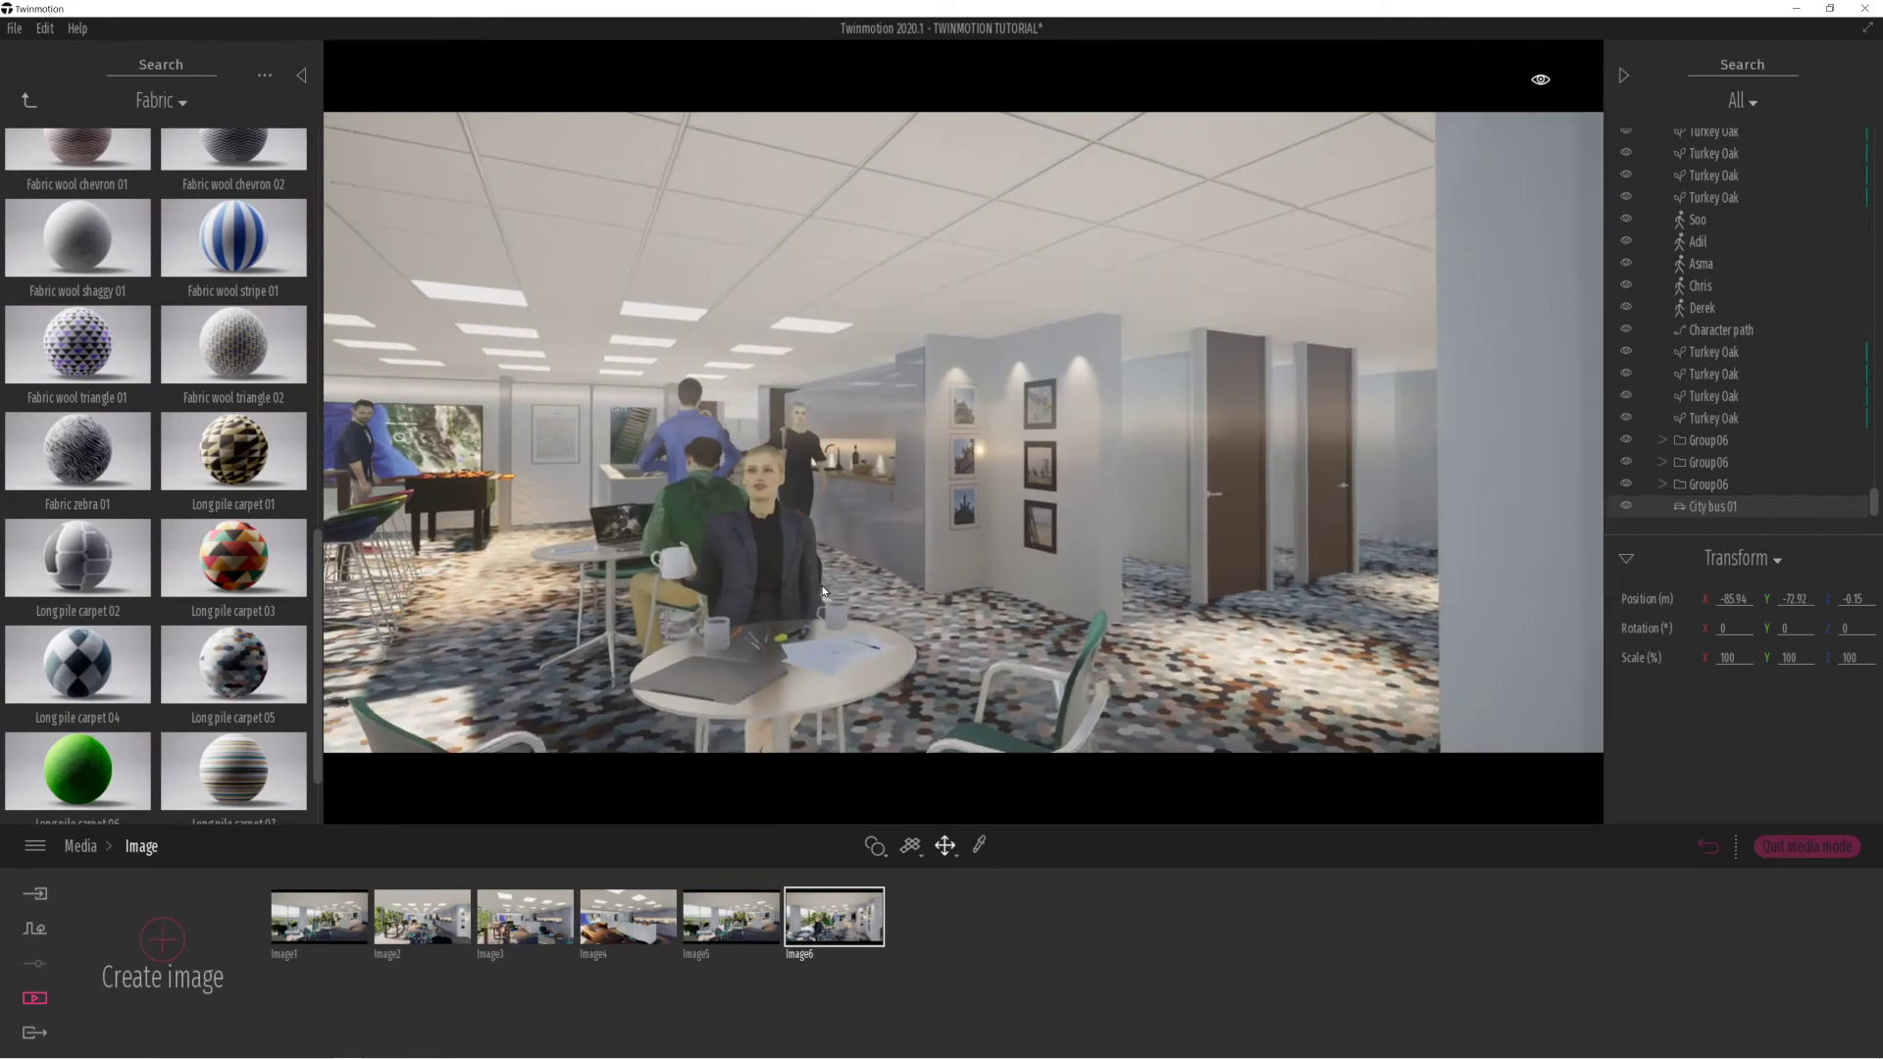
pyautogui.press('s')
pyautogui.press('d')
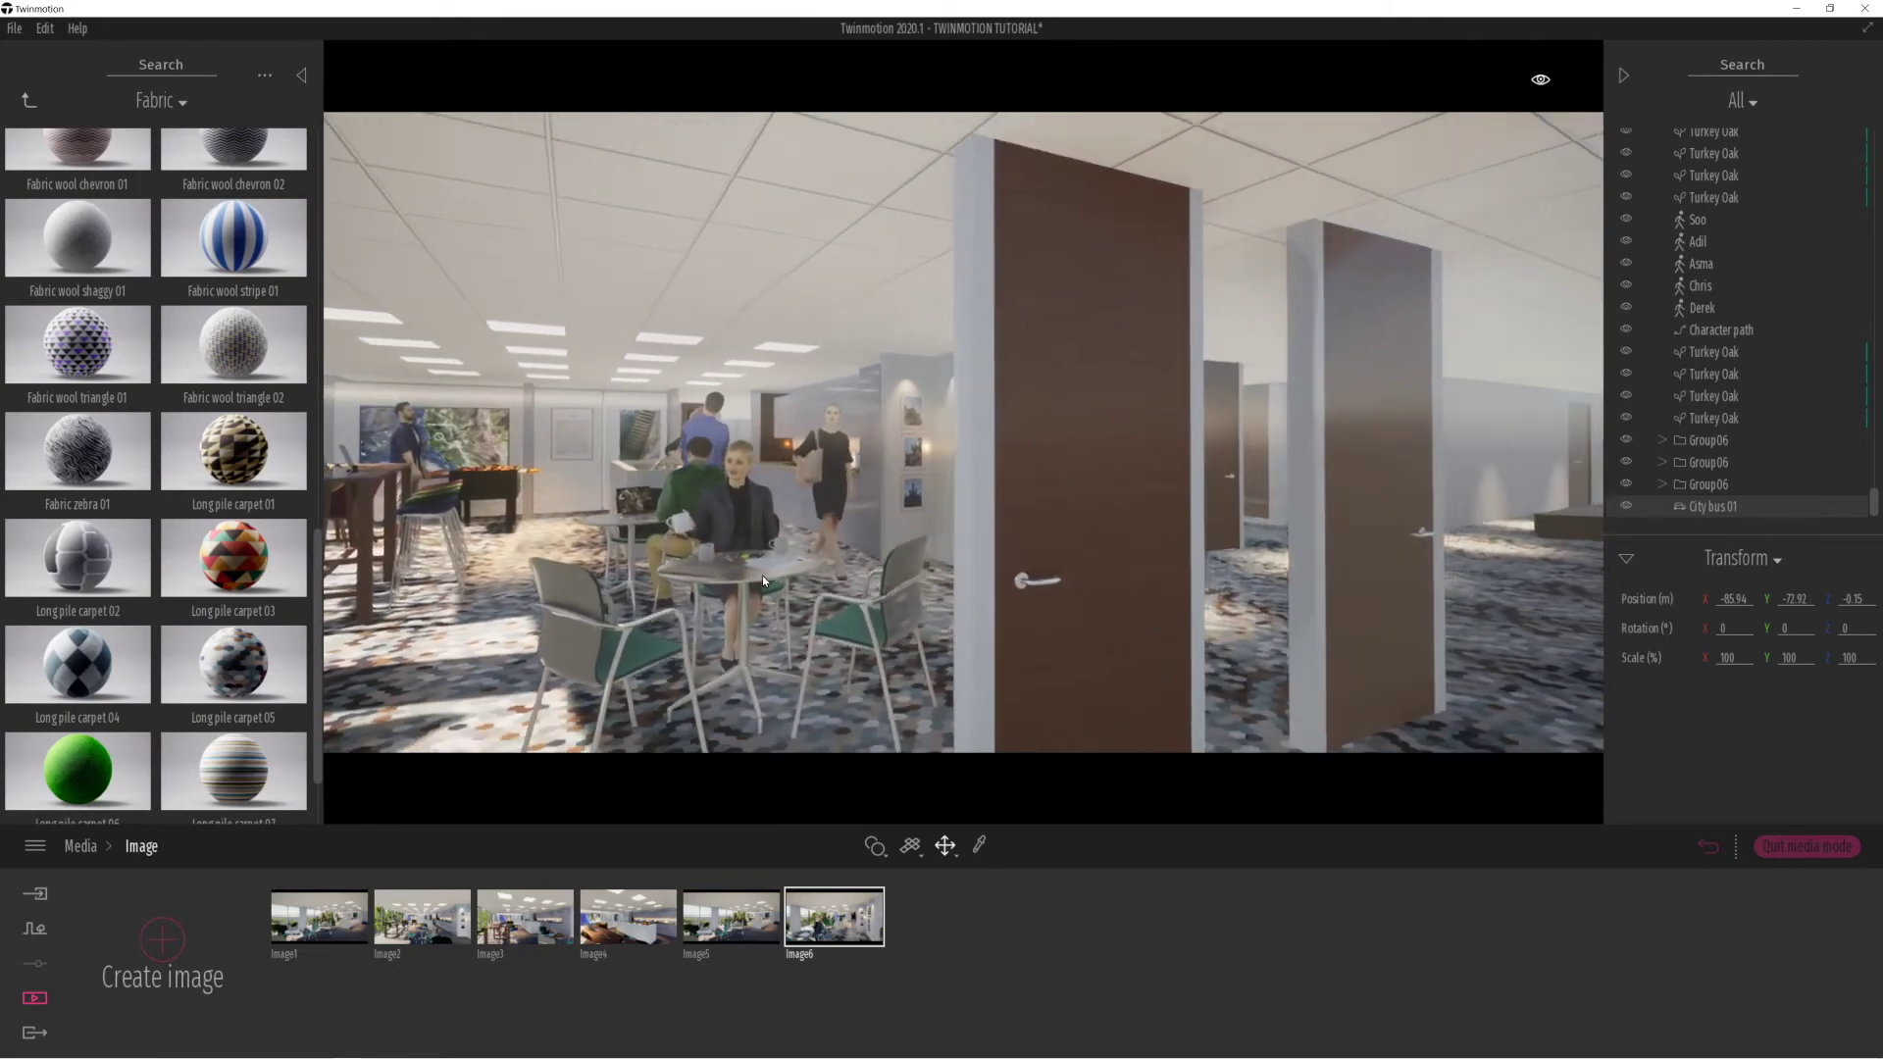
pyautogui.press('s')
pyautogui.press('s')
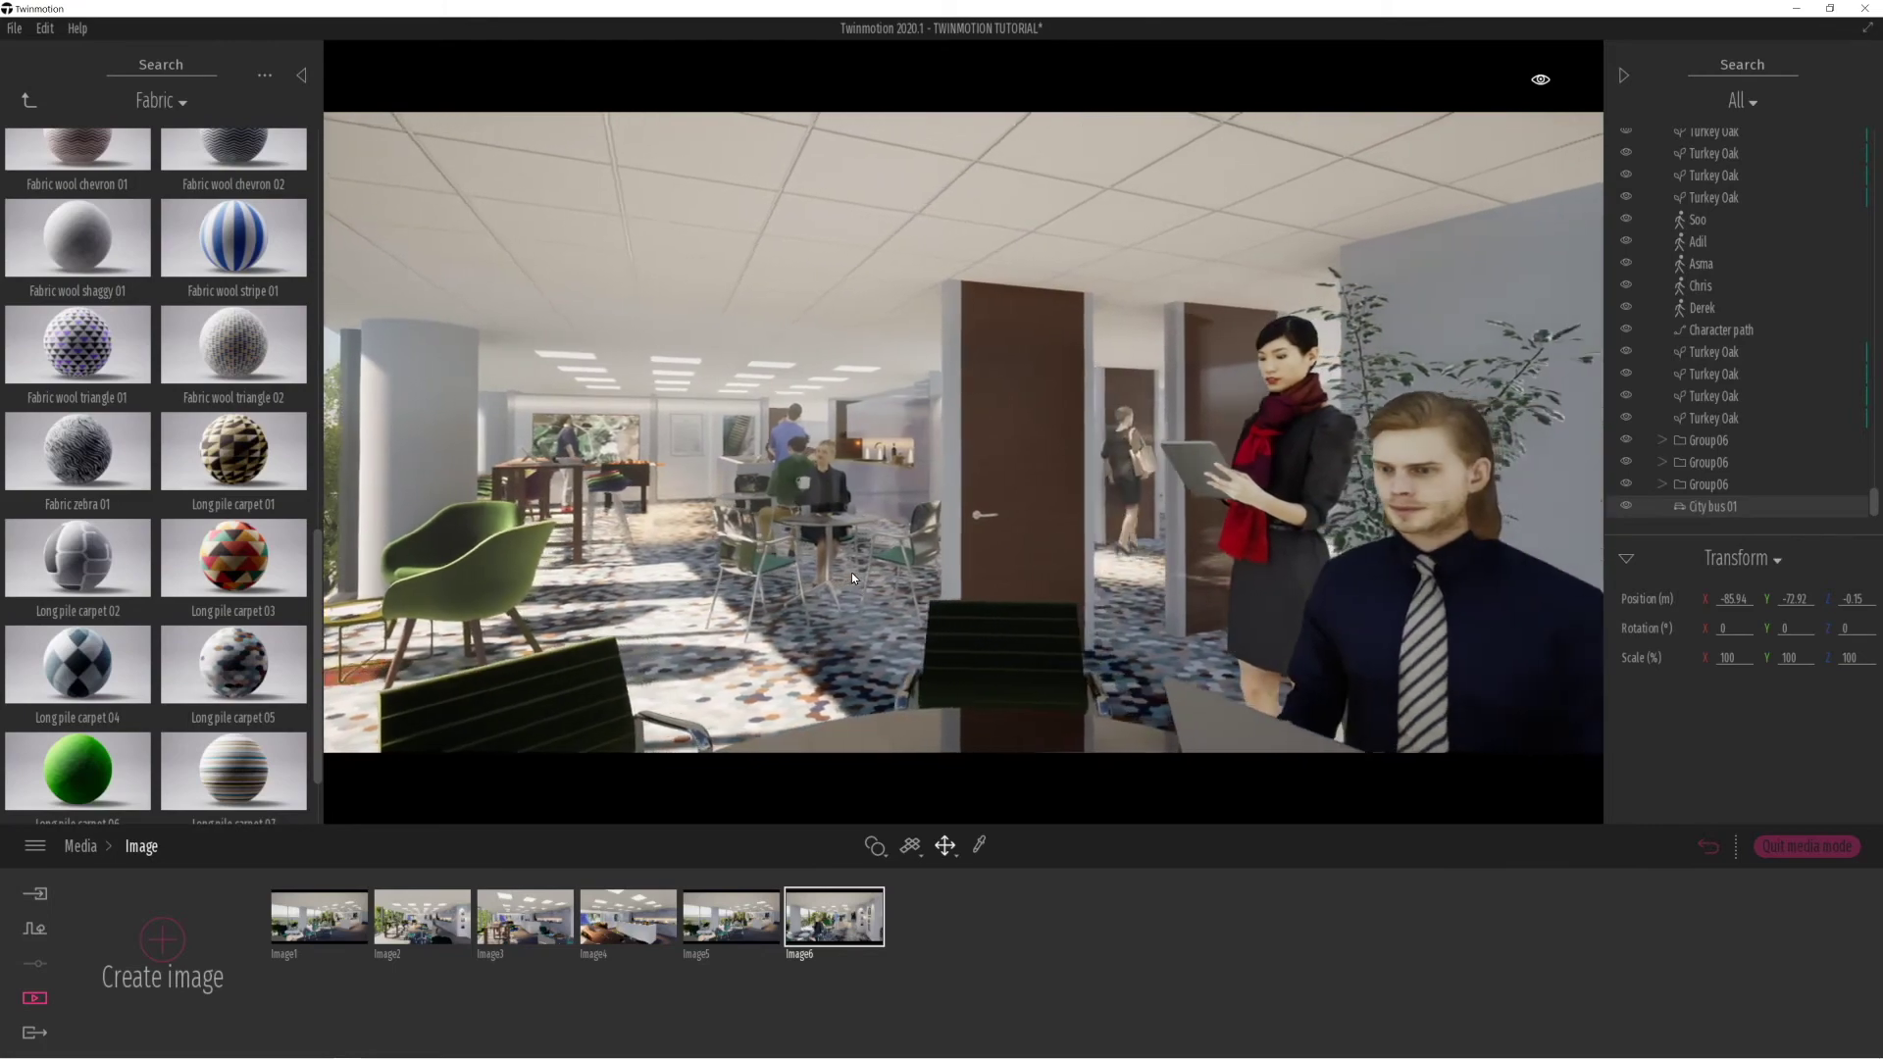
pyautogui.press('d')
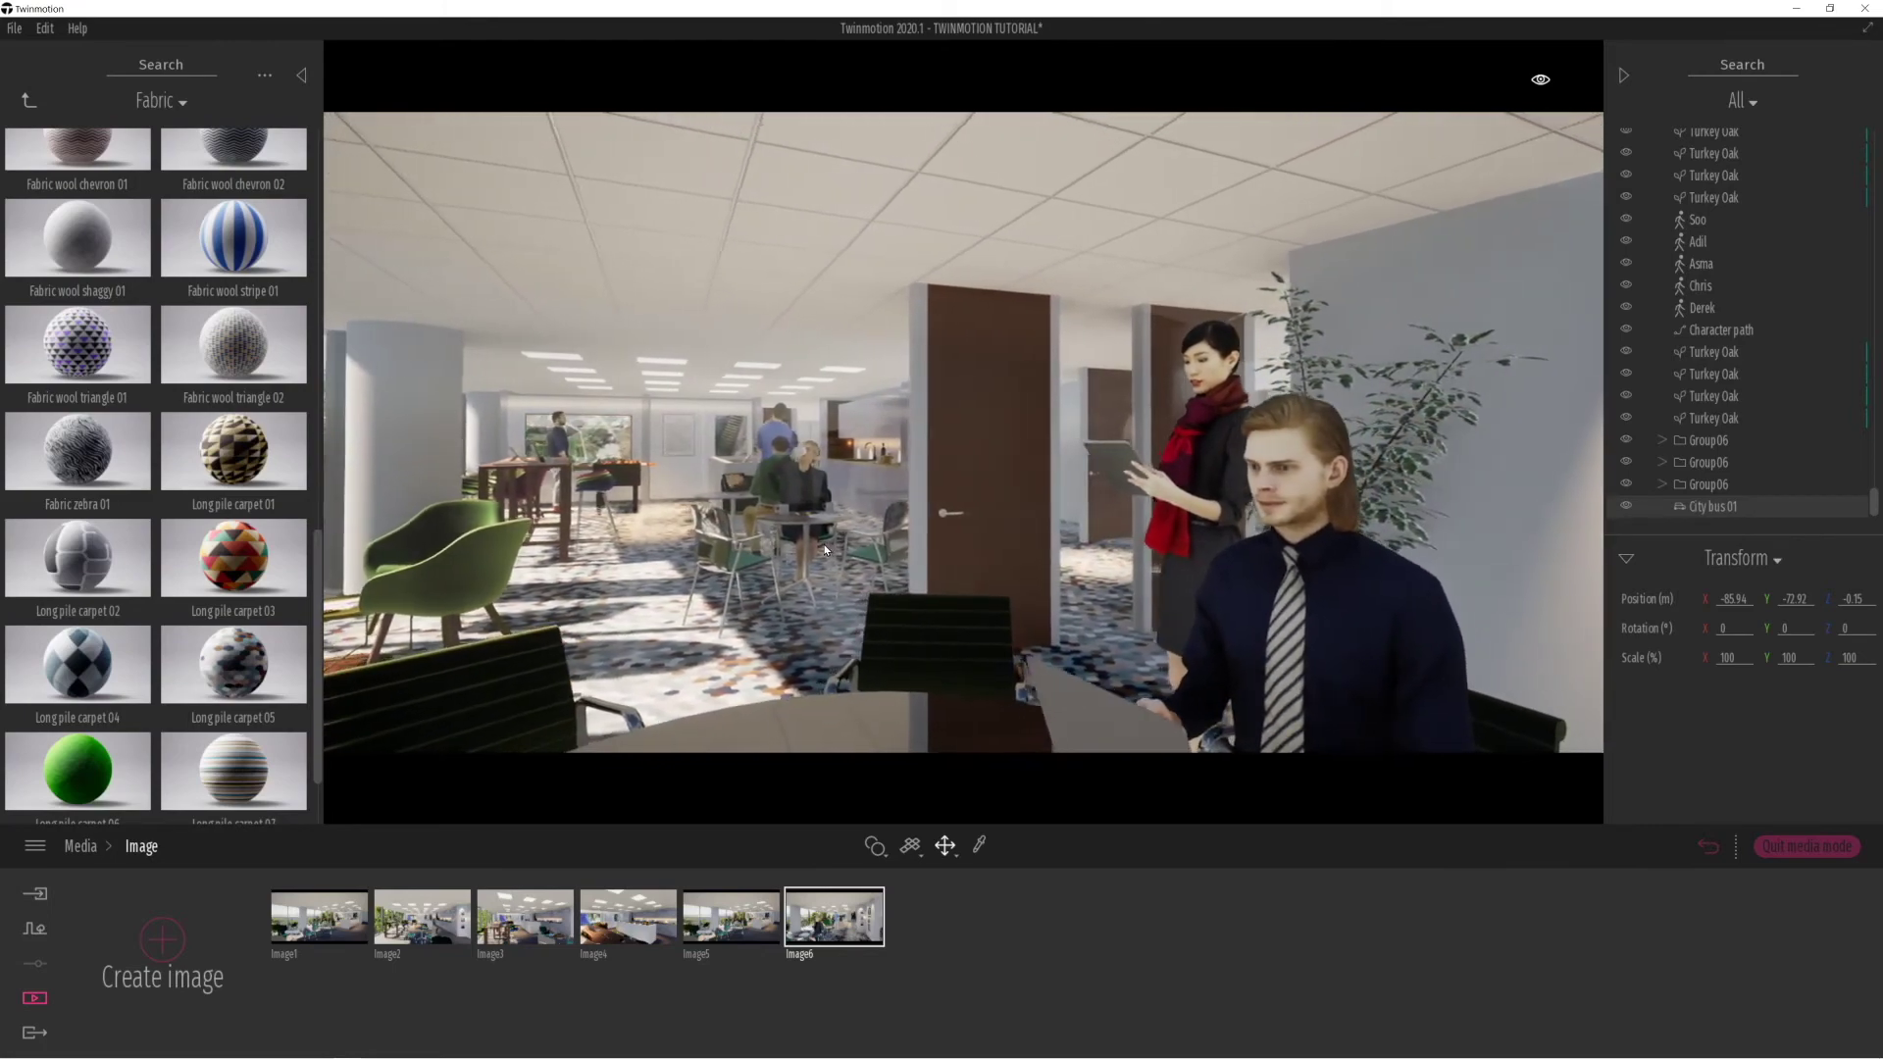
pyautogui.press('s')
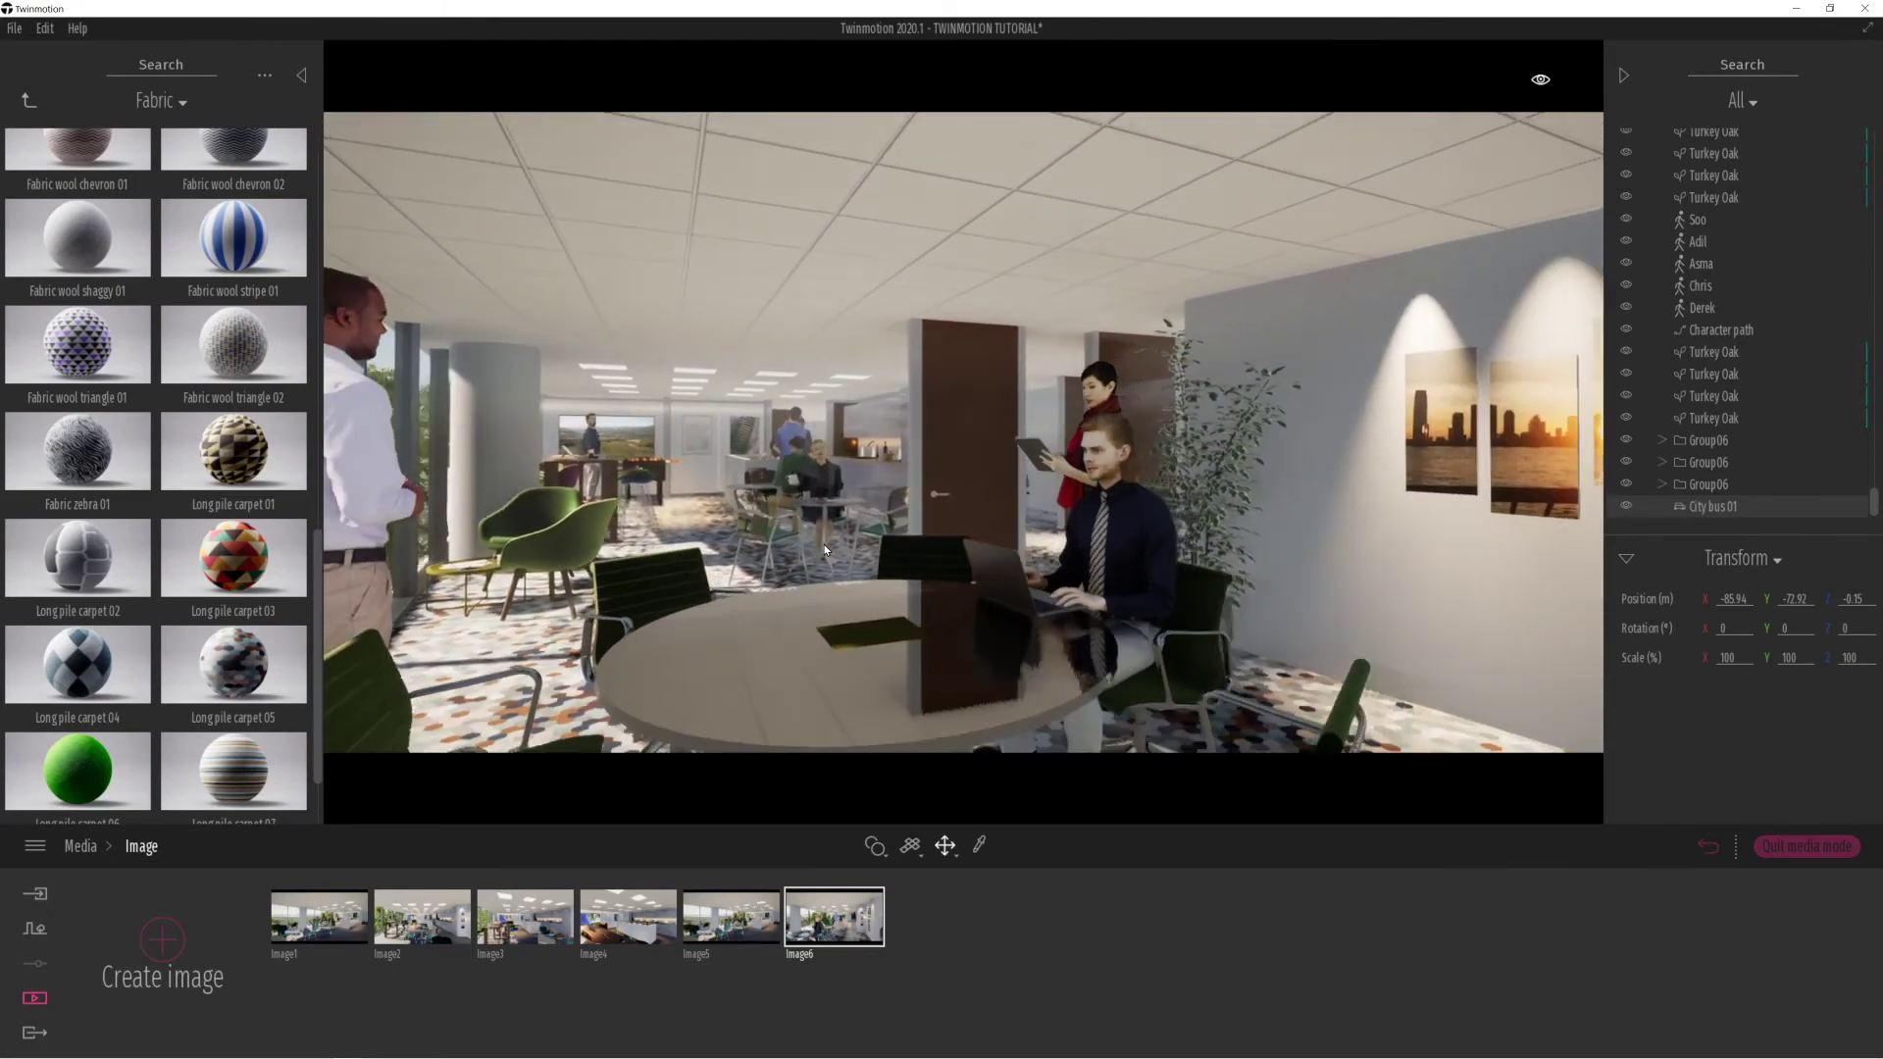
pyautogui.press('s')
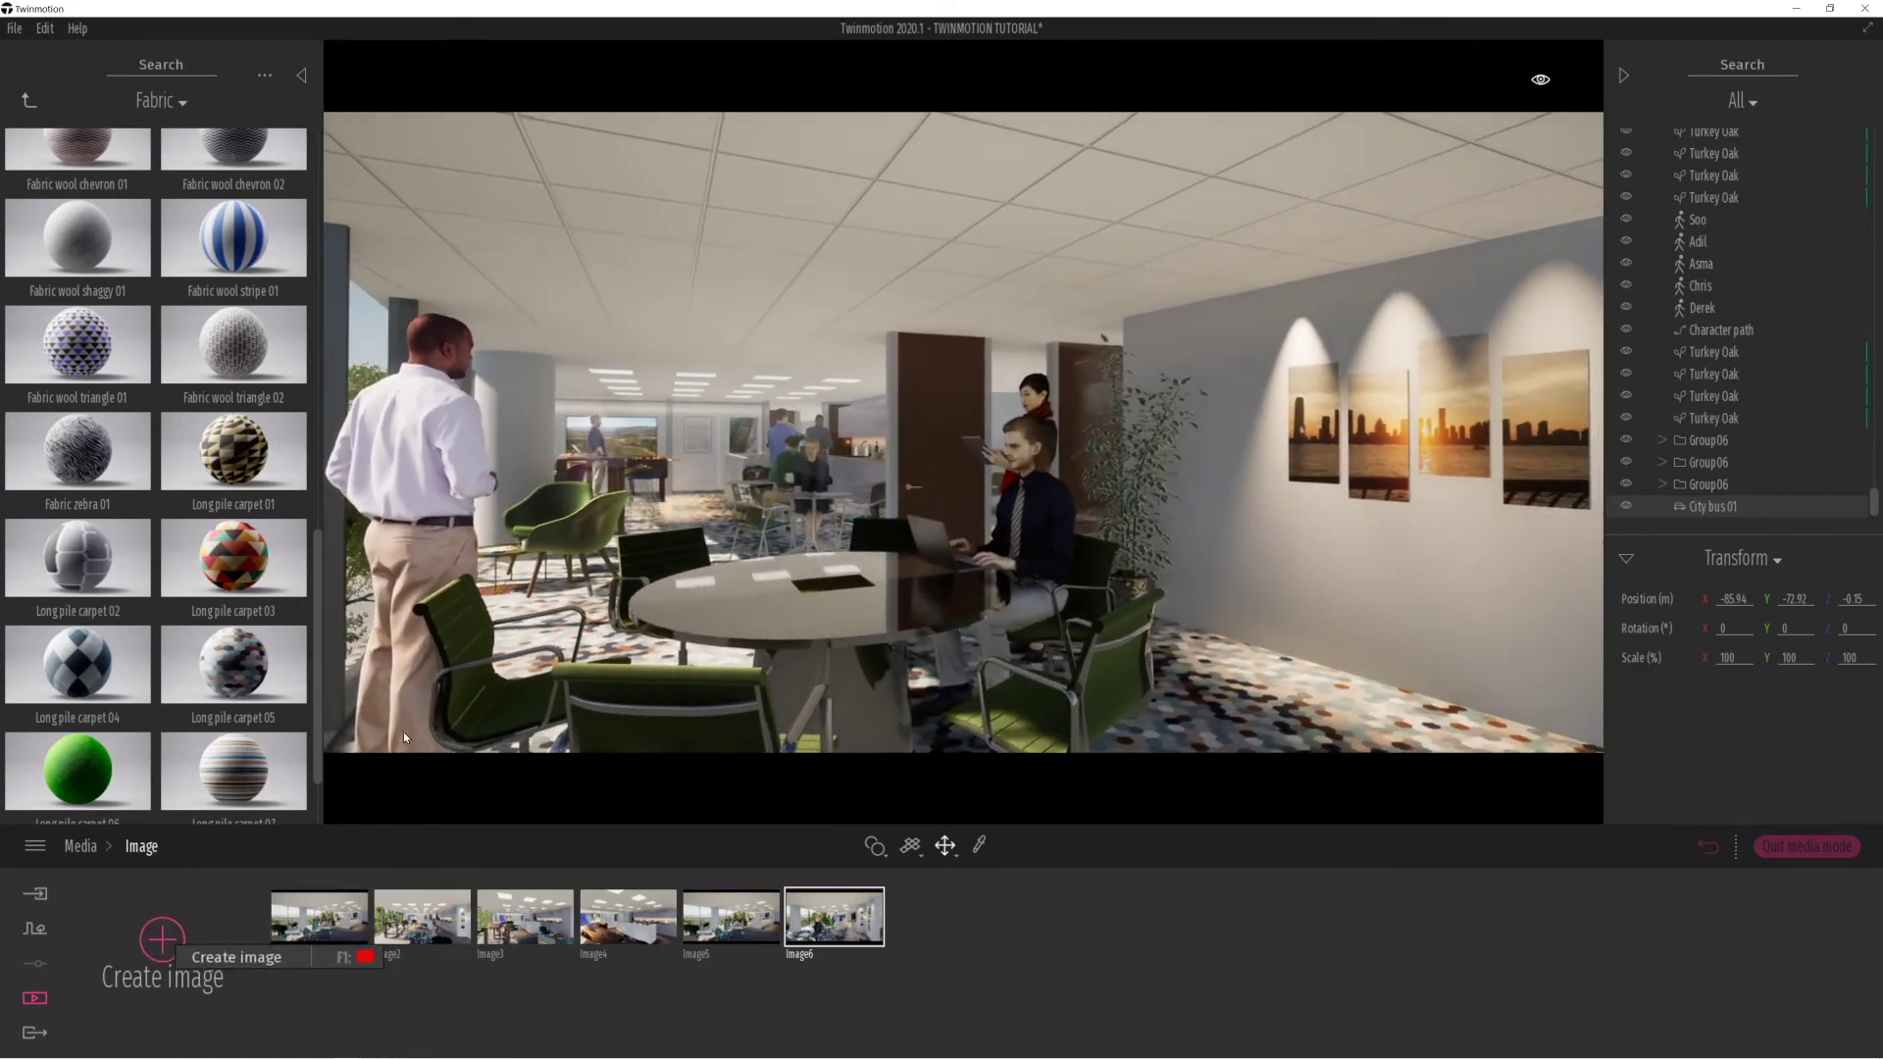
pyautogui.press('s')
pyautogui.moveTo(507, 627); pyautogui.dragTo(520, 658, button='right')
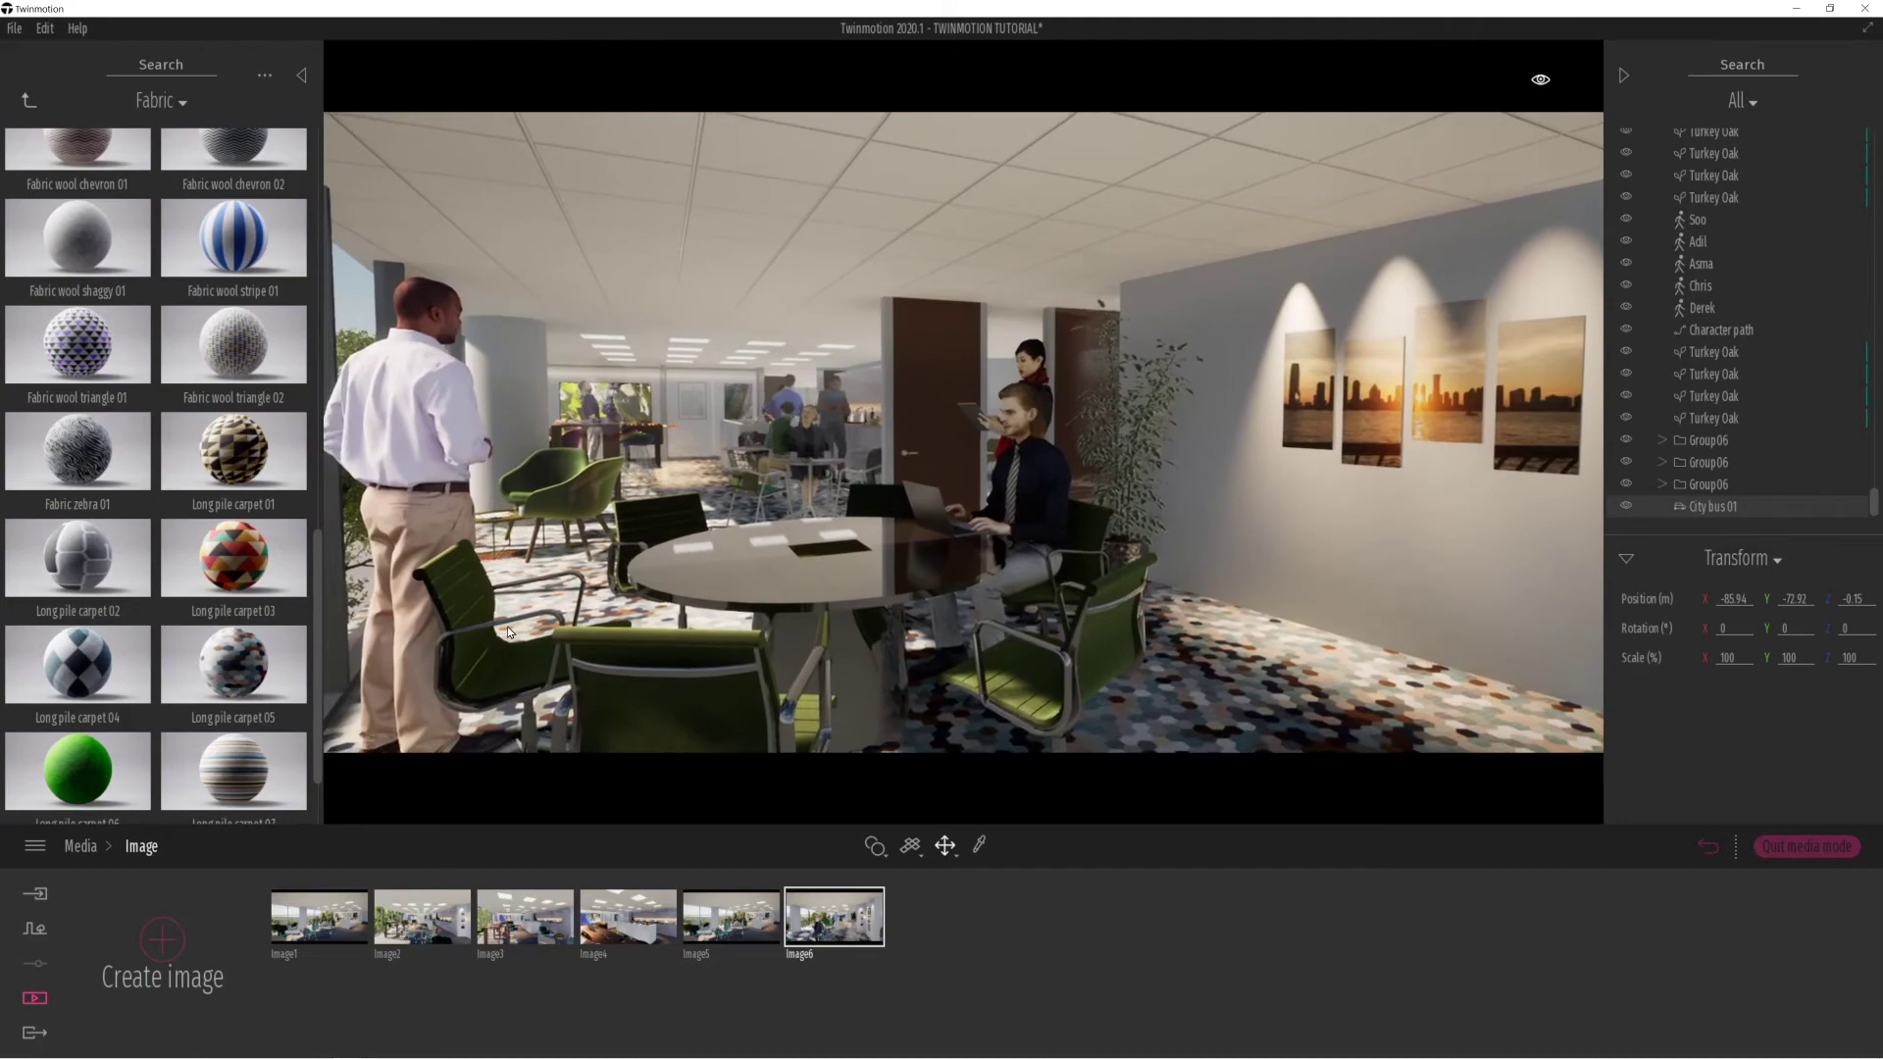
pyautogui.press('s')
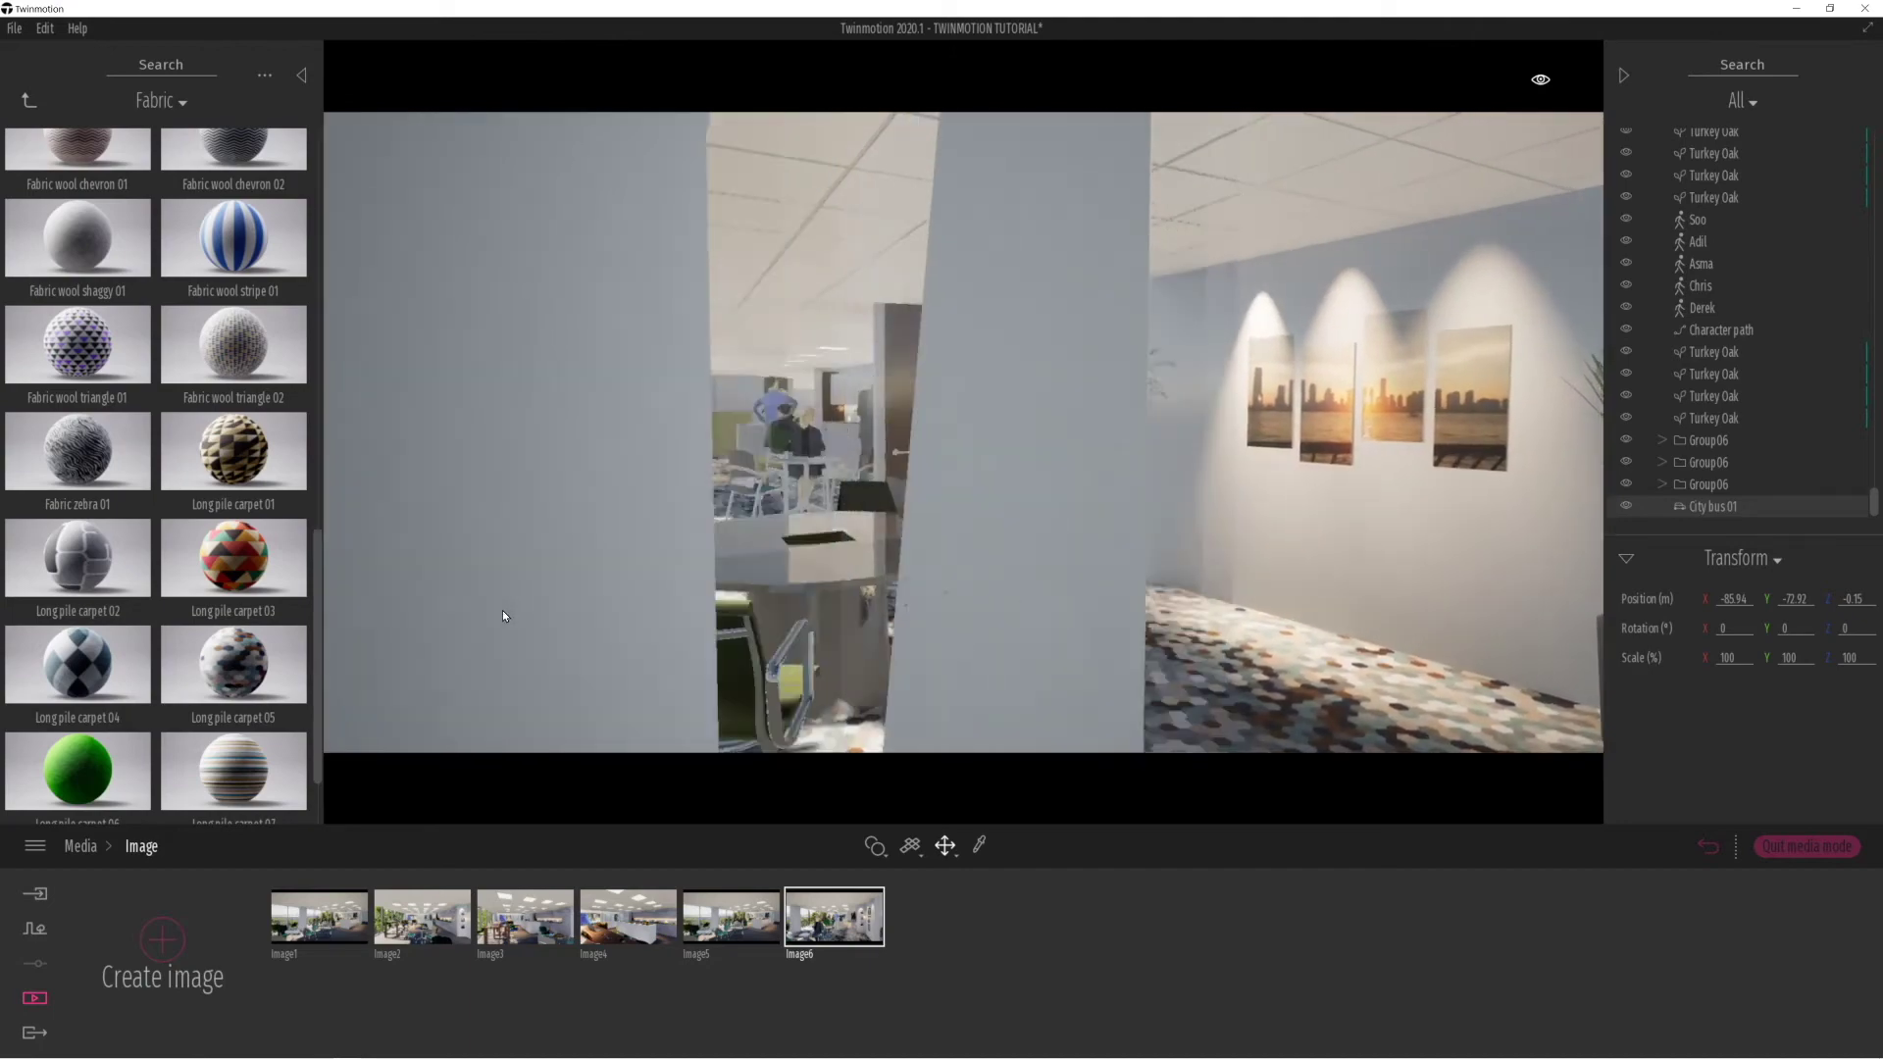
pyautogui.press('w')
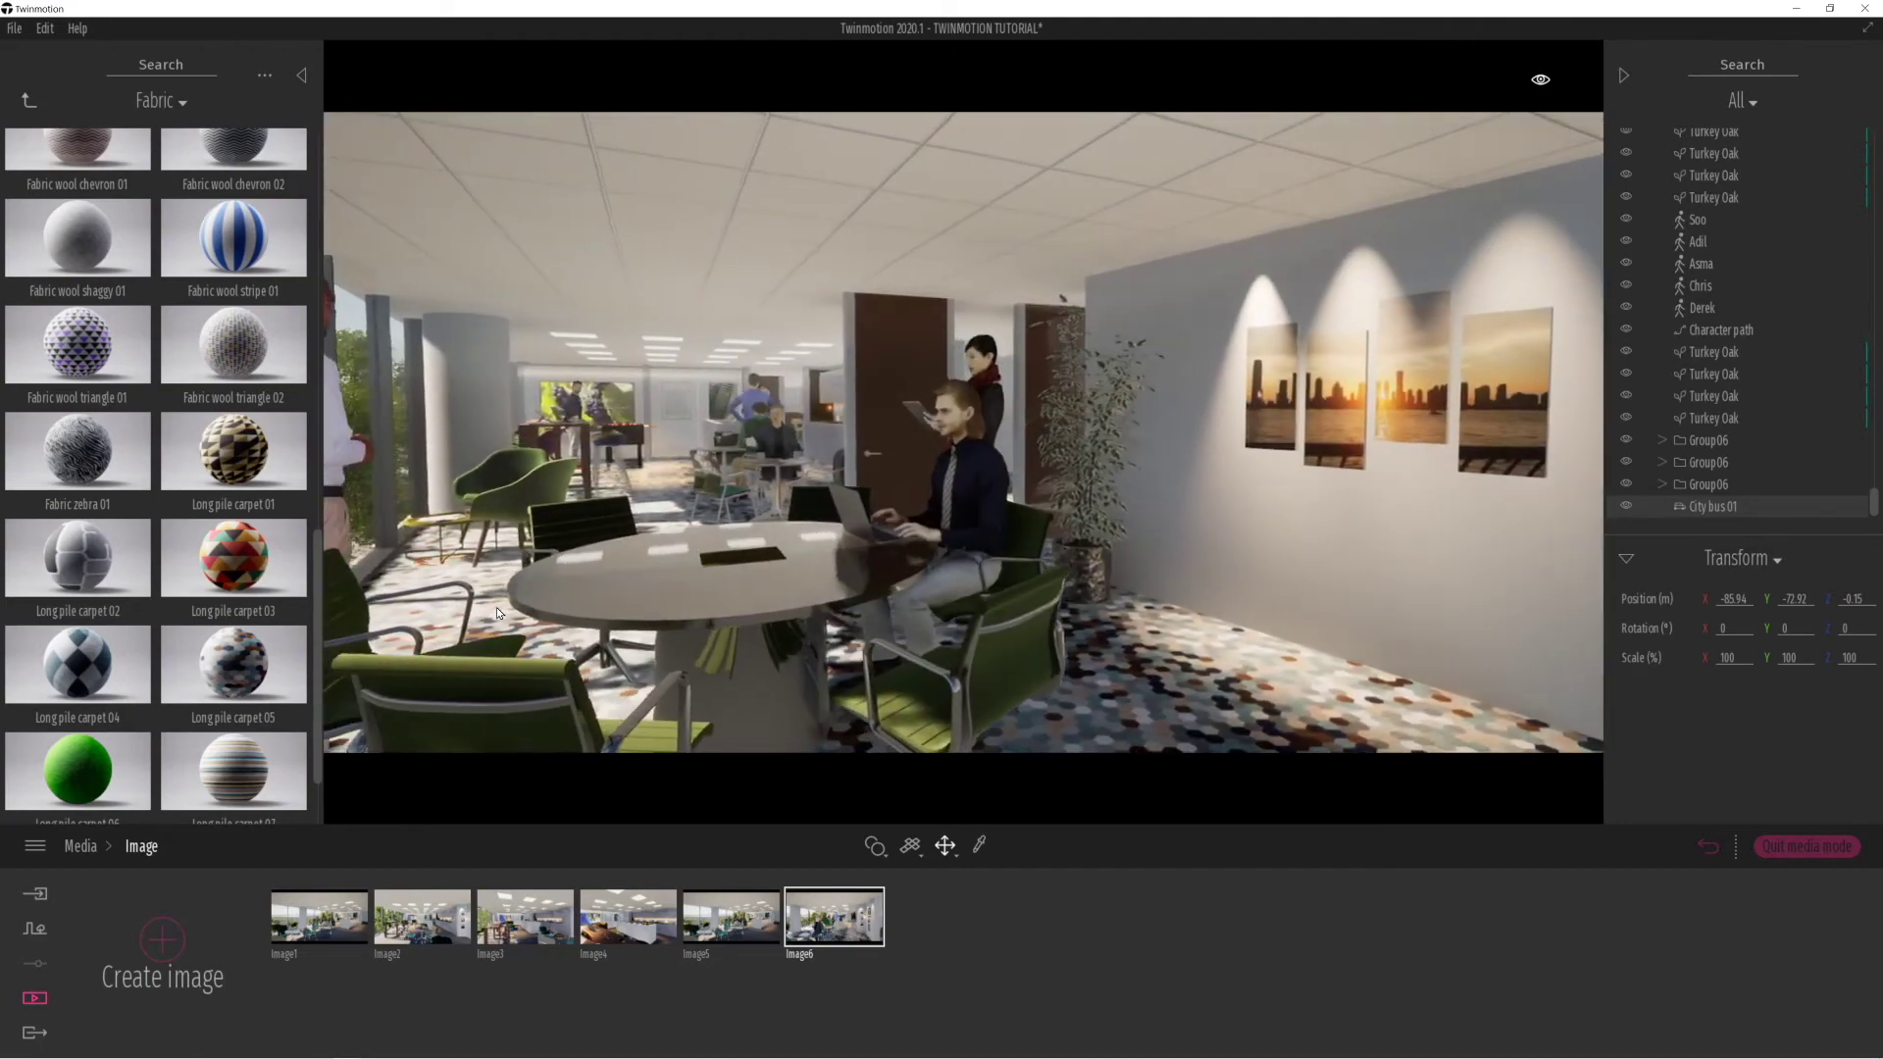
pyautogui.press('w')
pyautogui.moveTo(277, 948)
pyautogui.moveTo(501, 603); pyautogui.dragTo(440, 582, button='right')
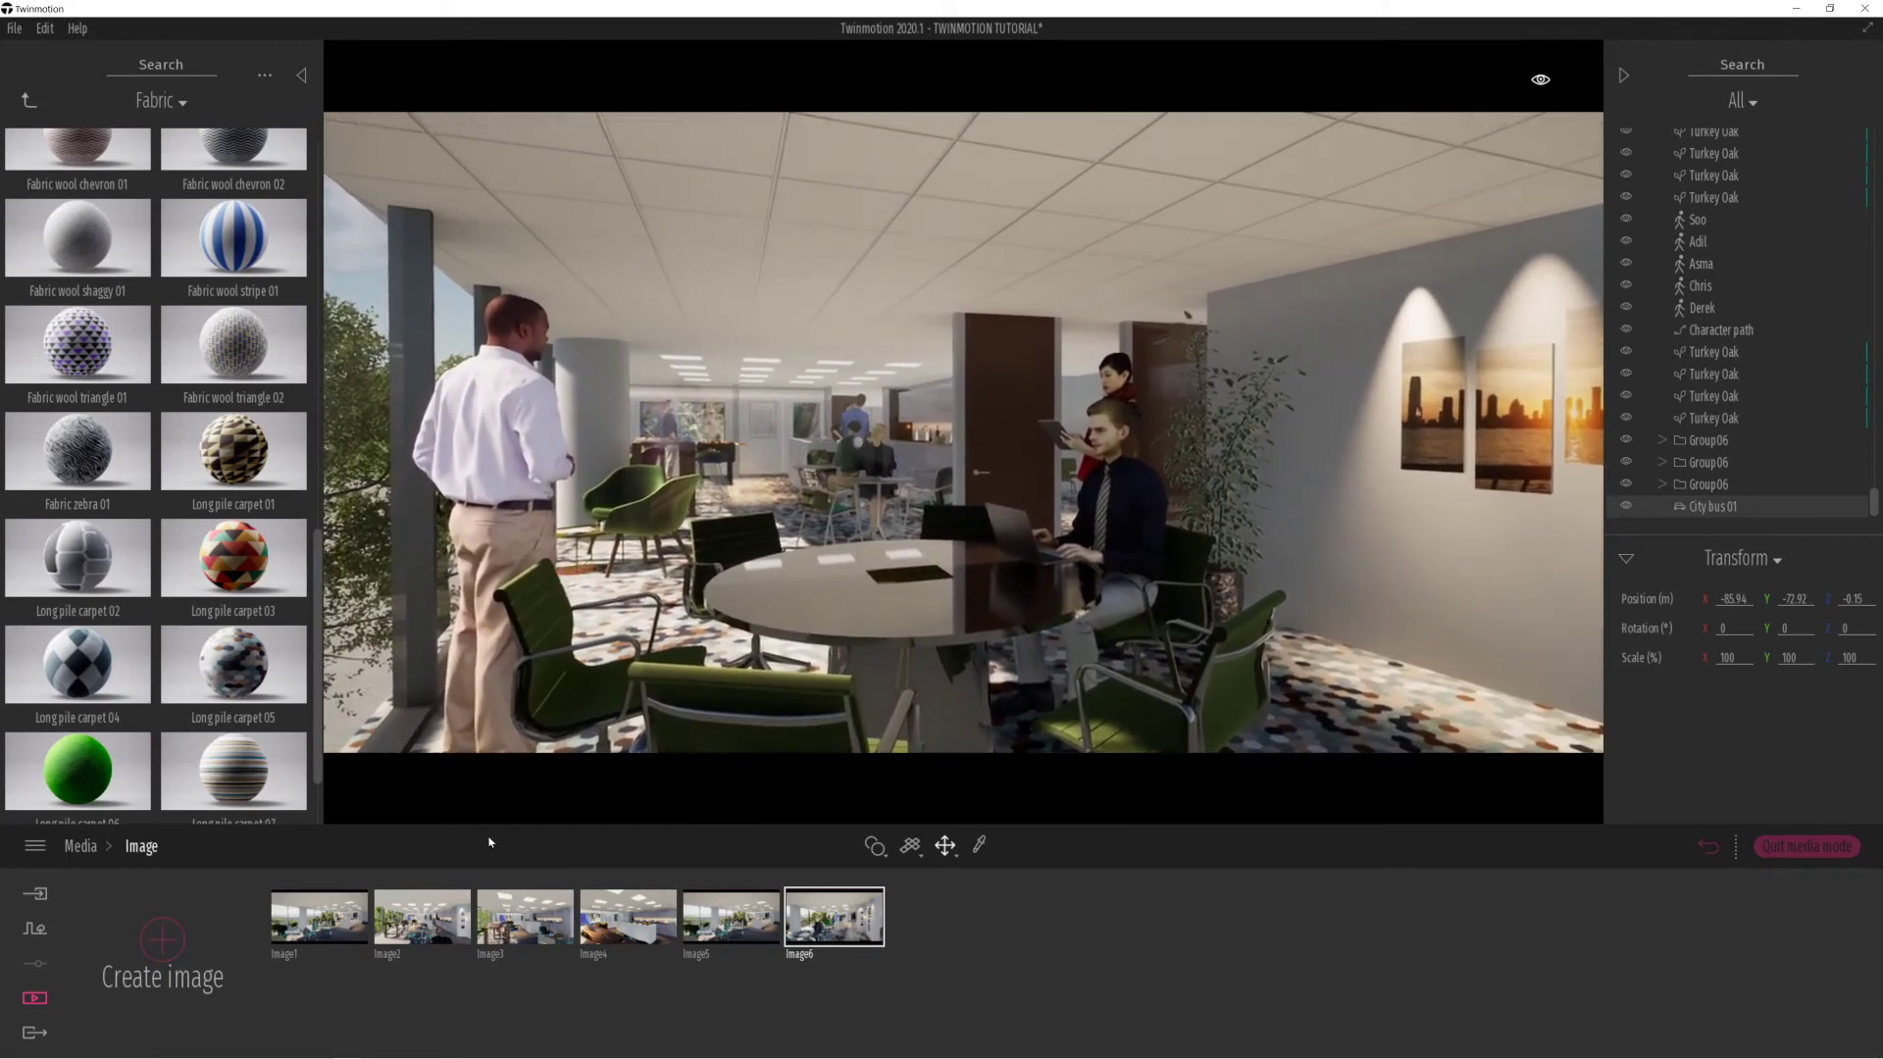
pyautogui.click(171, 944)
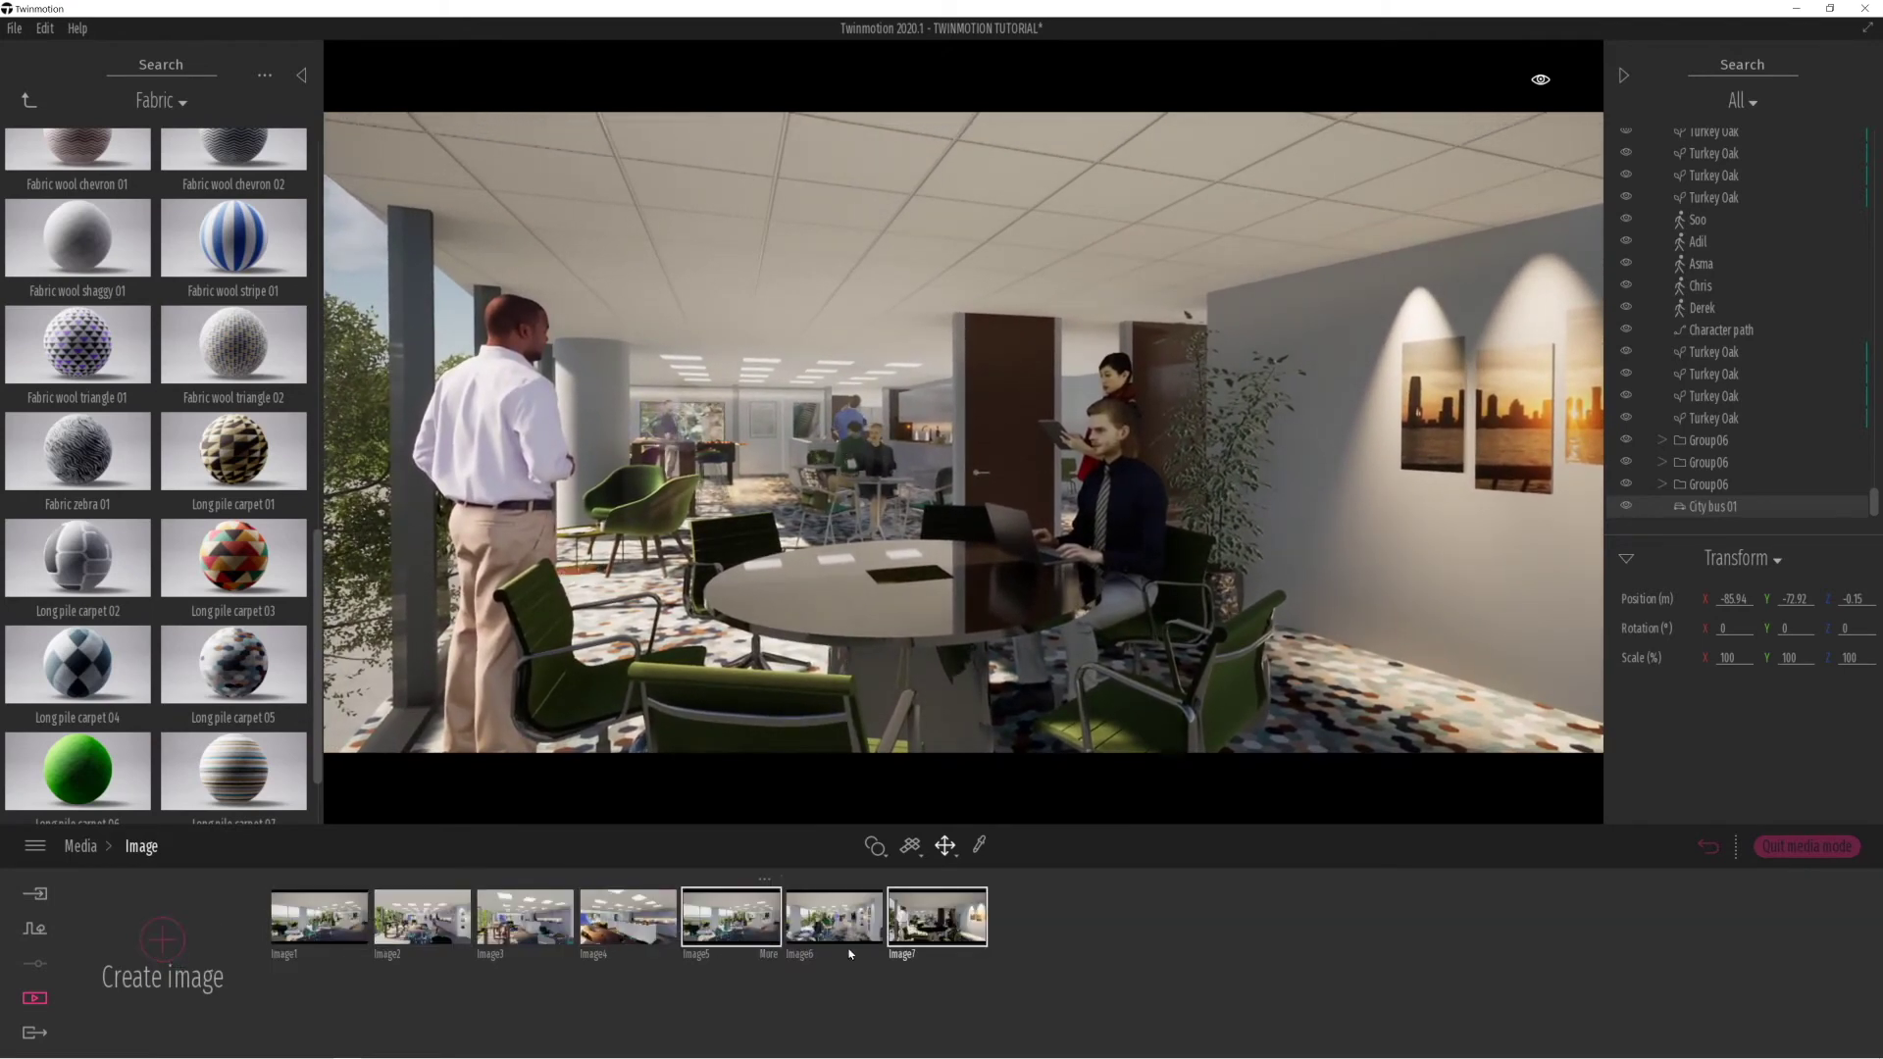
# Reduce the camera vignetting of Image7 to 3%.
pyautogui.click(975, 955)
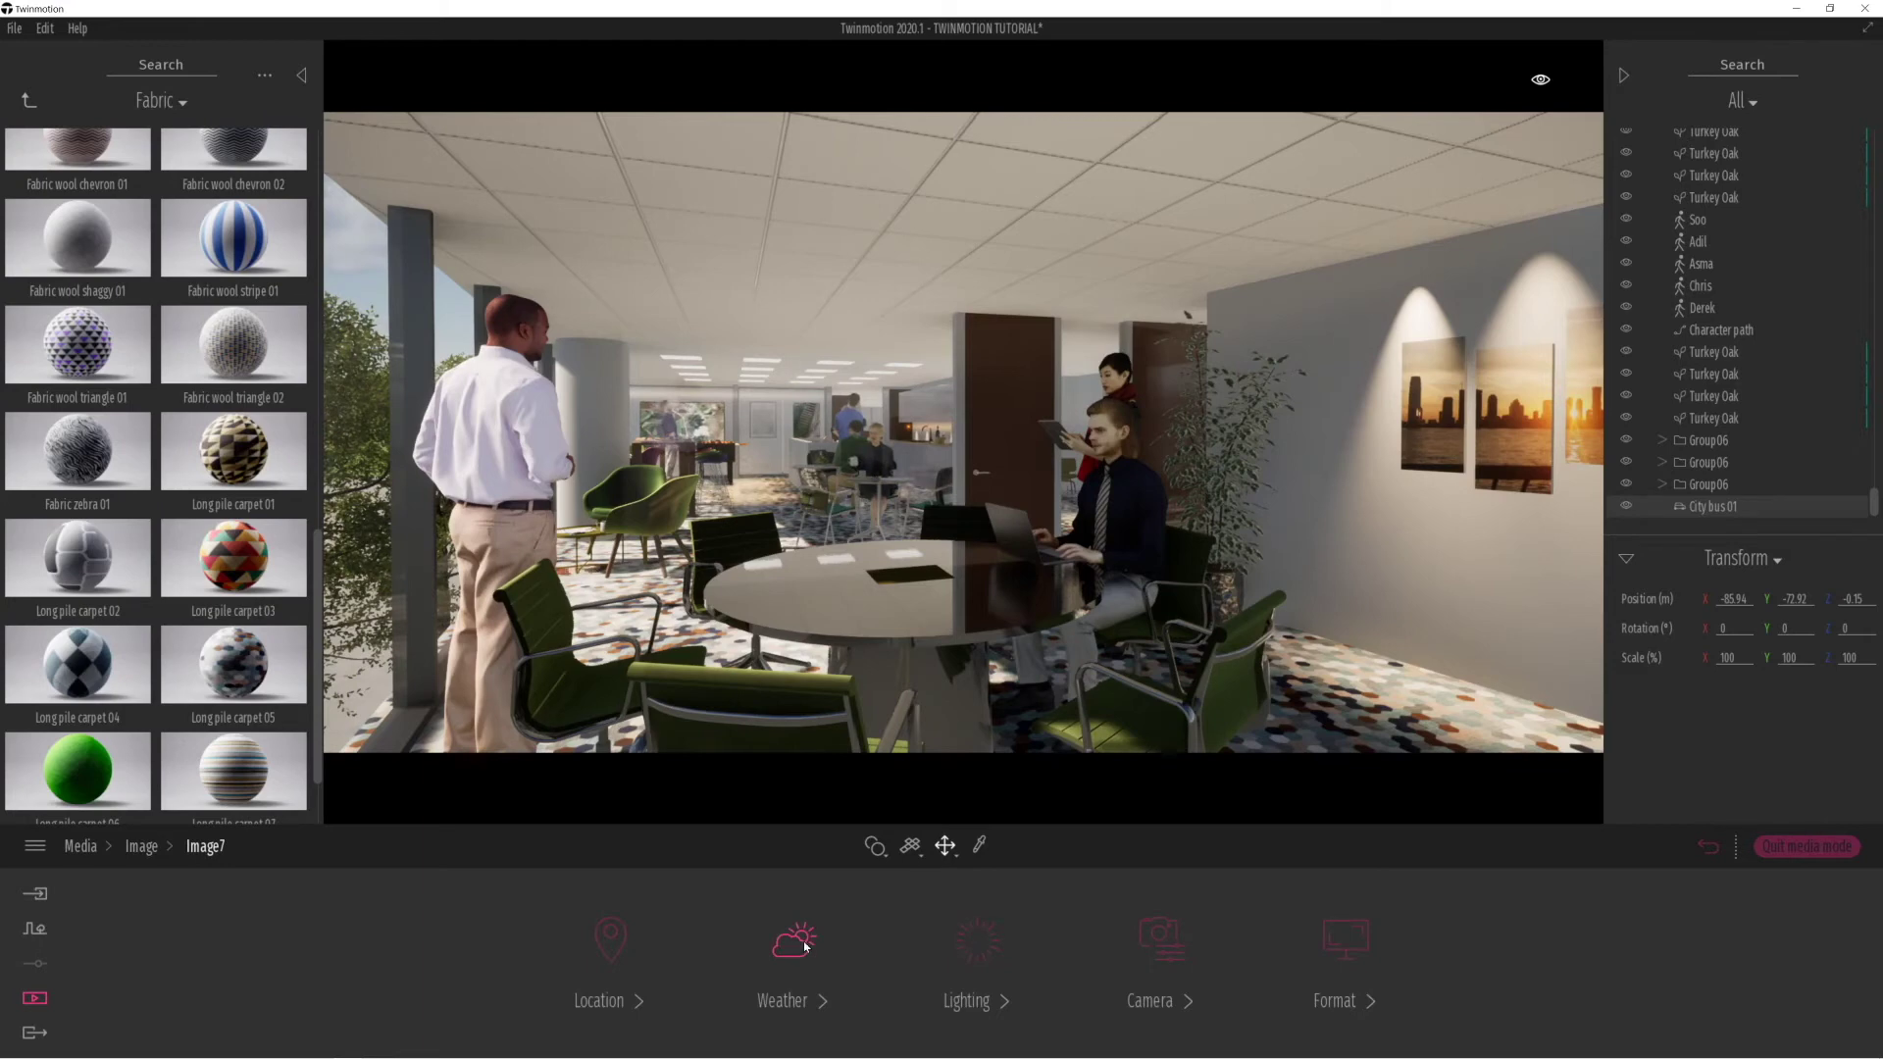
pyautogui.click(1159, 939)
pyautogui.click(809, 947)
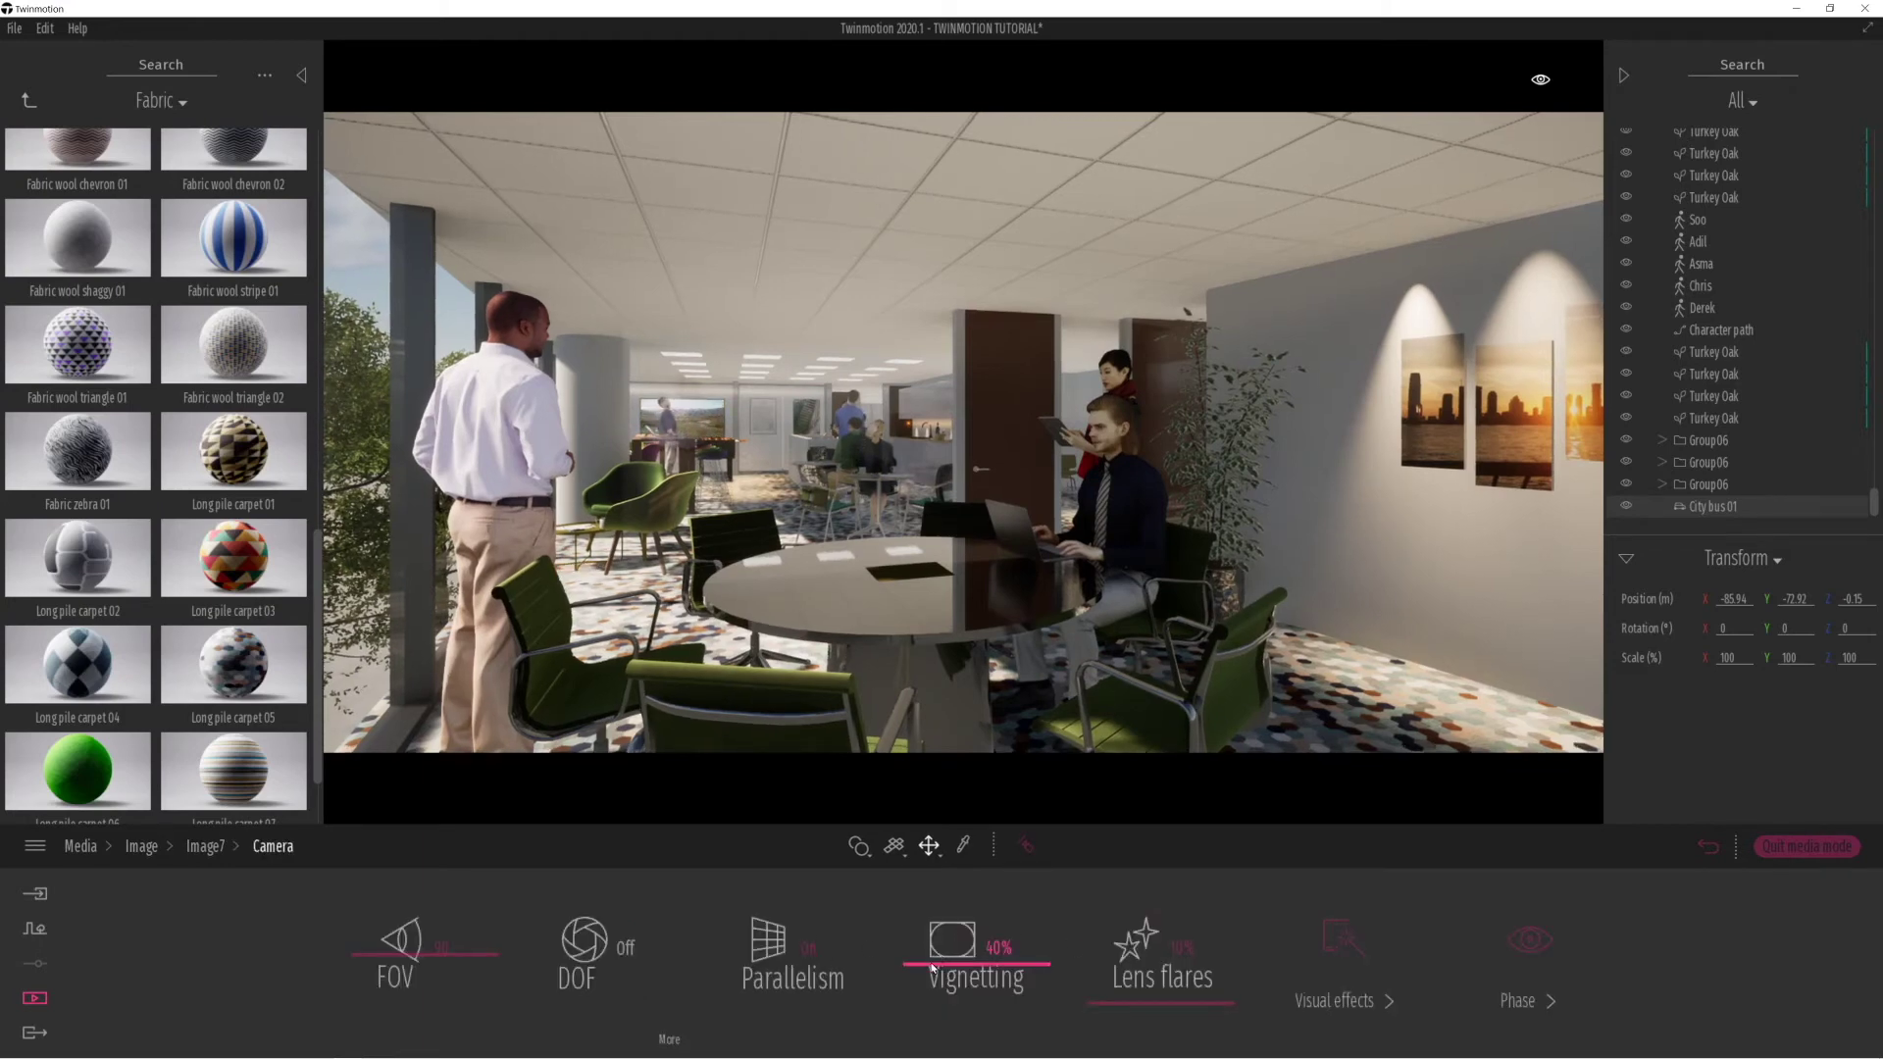
pyautogui.moveTo(931, 977); pyautogui.dragTo(940, 1014)
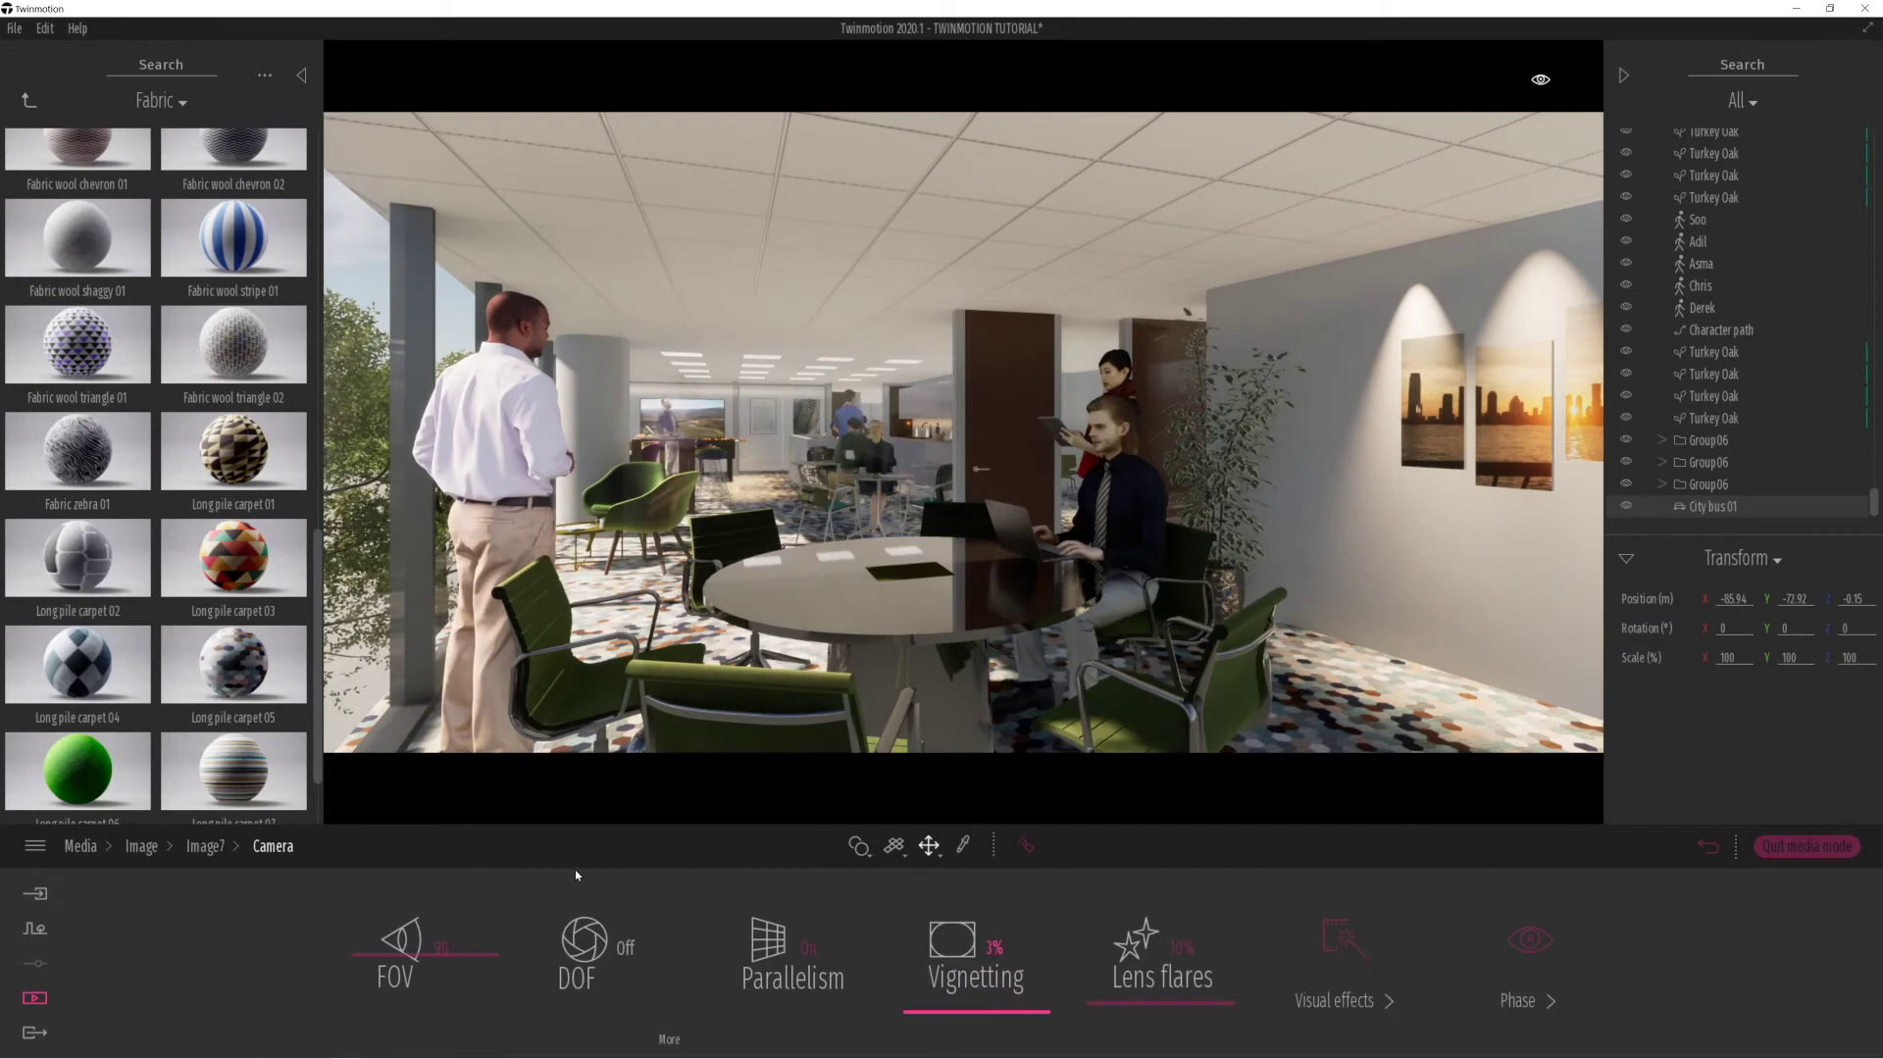
# Set the output size of Video1 to 4K UHD 3840x2160.
pyautogui.click(28, 1034)
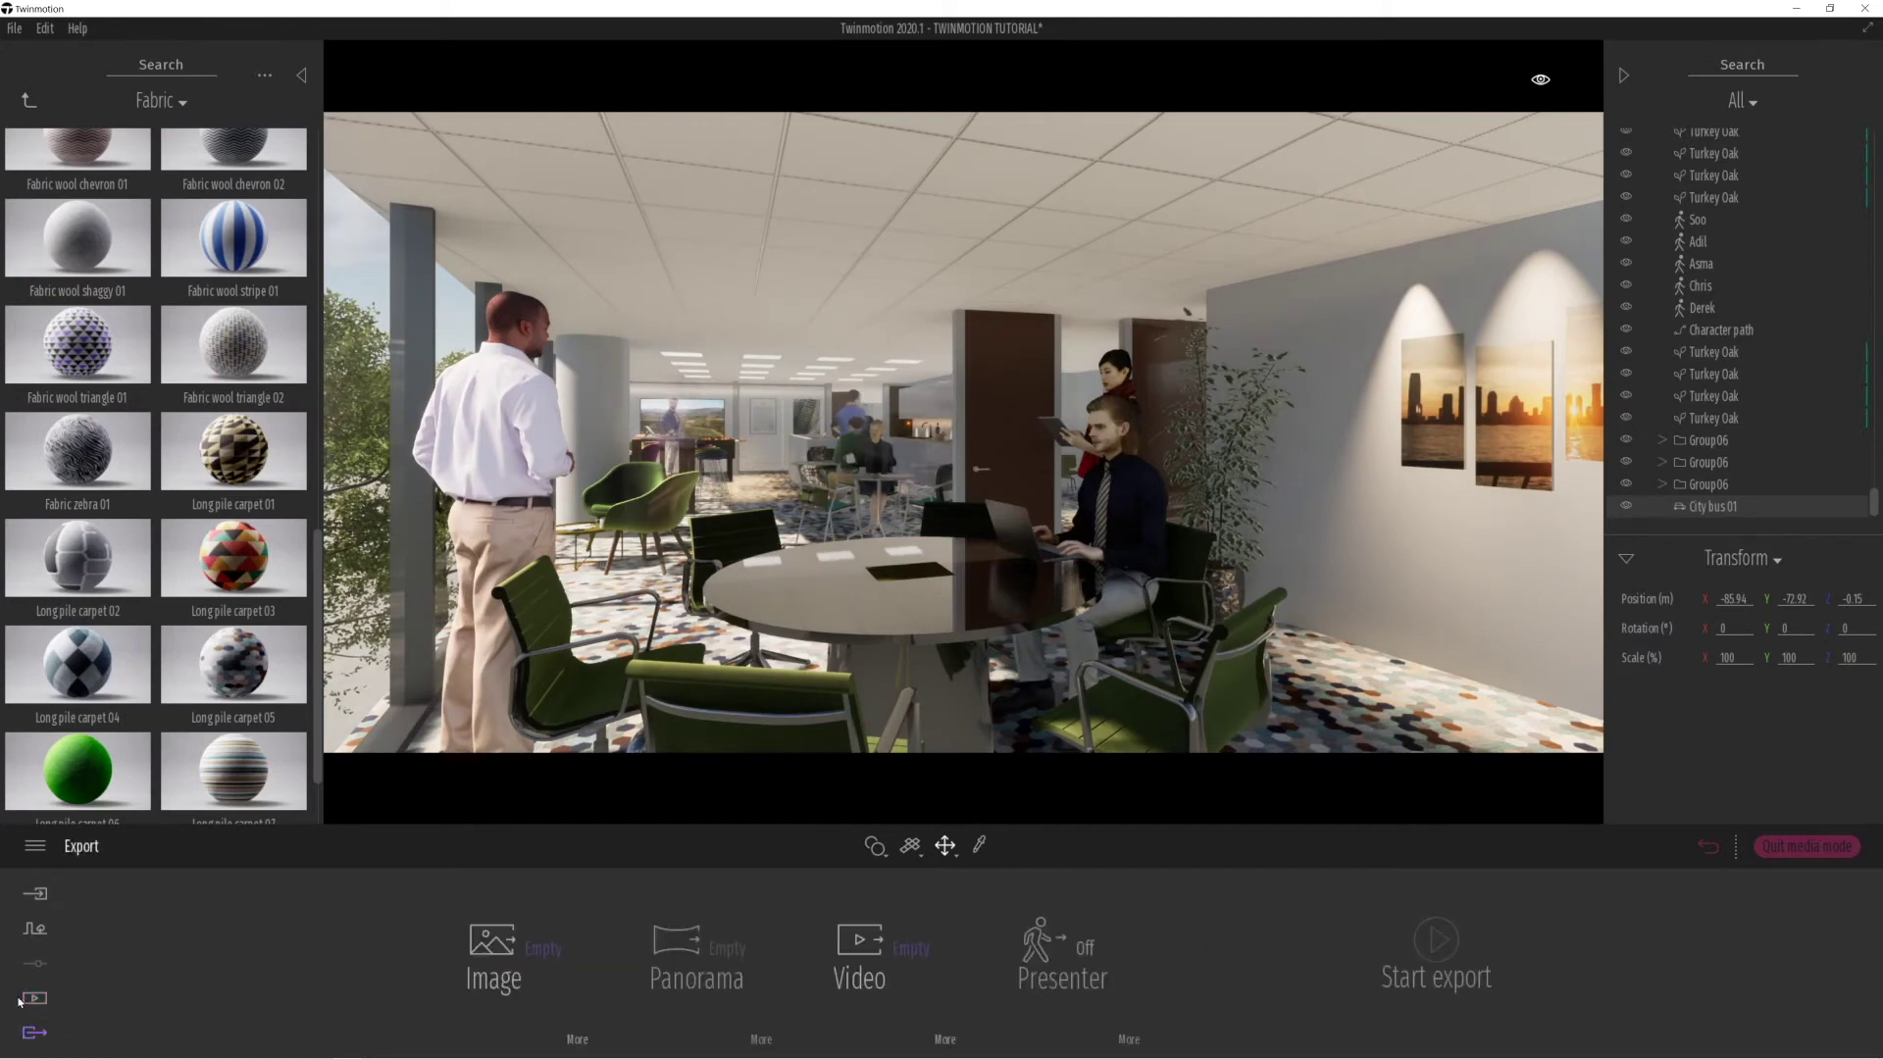
pyautogui.click(30, 999)
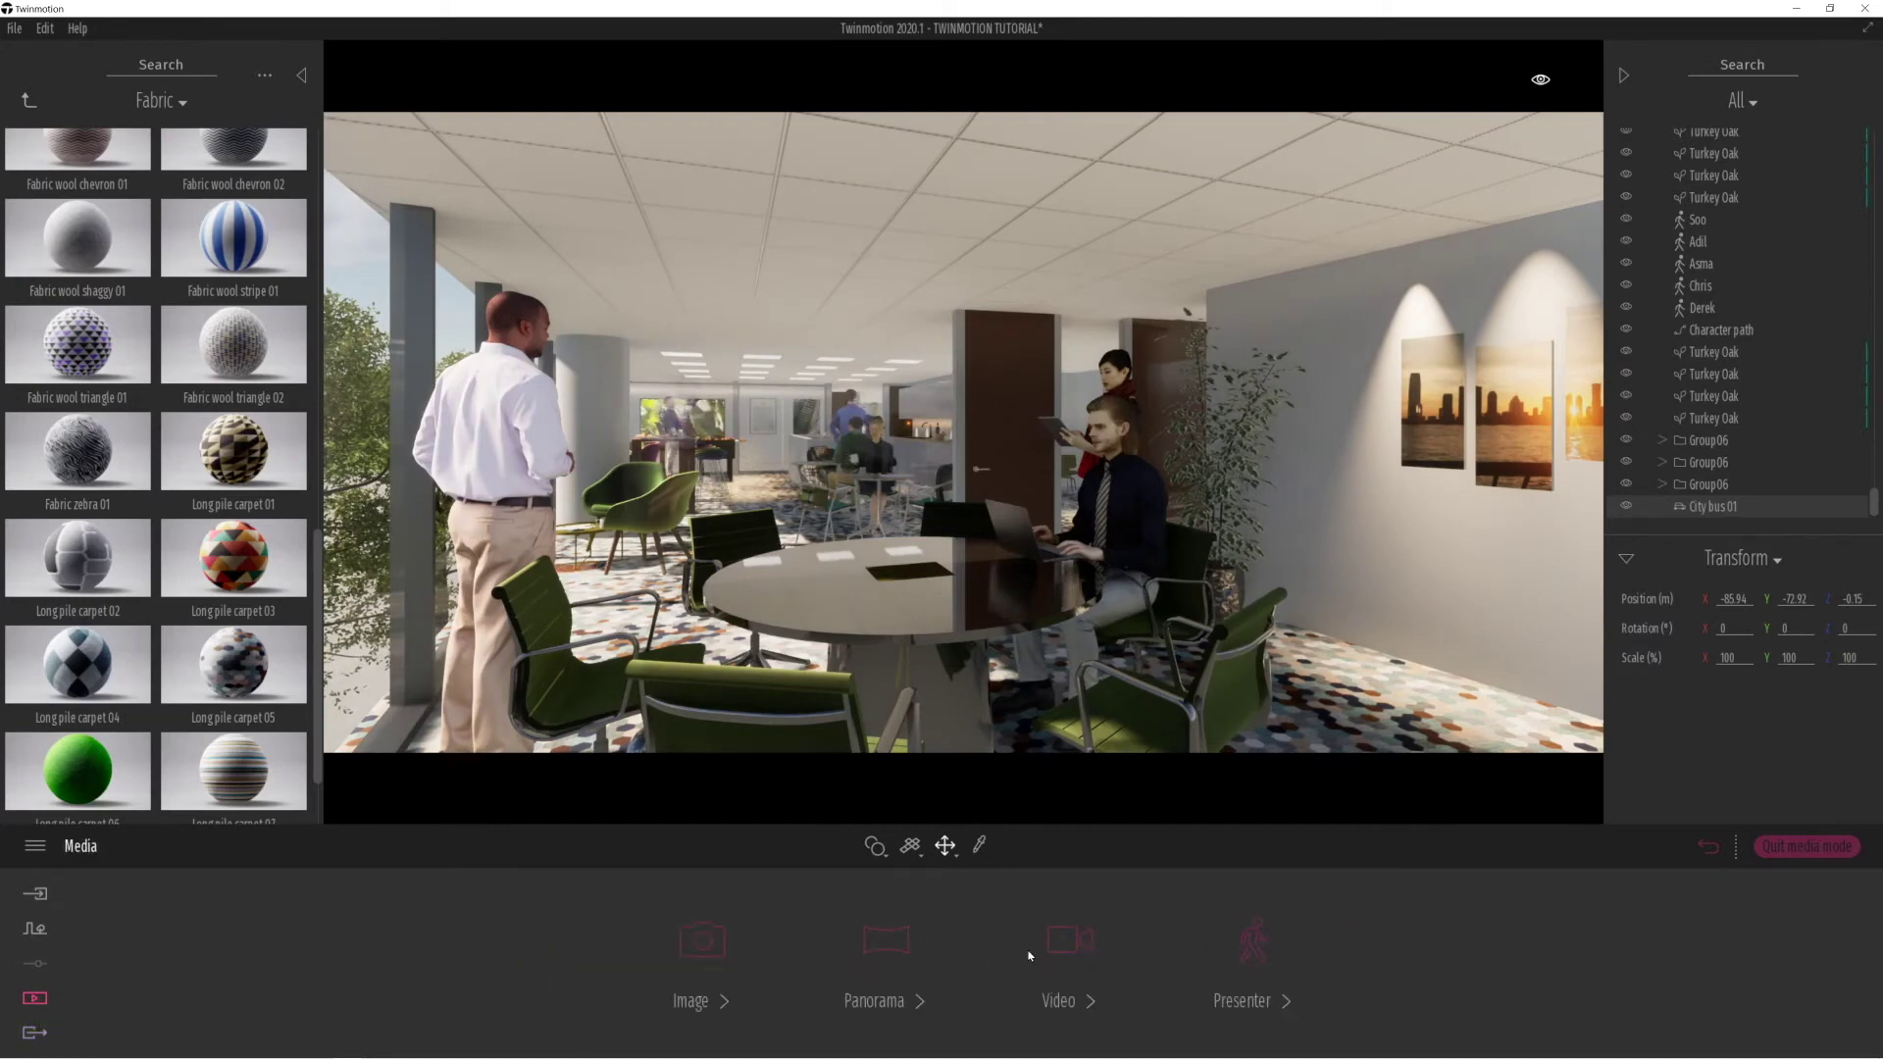
pyautogui.click(1070, 946)
pyautogui.moveTo(320, 946)
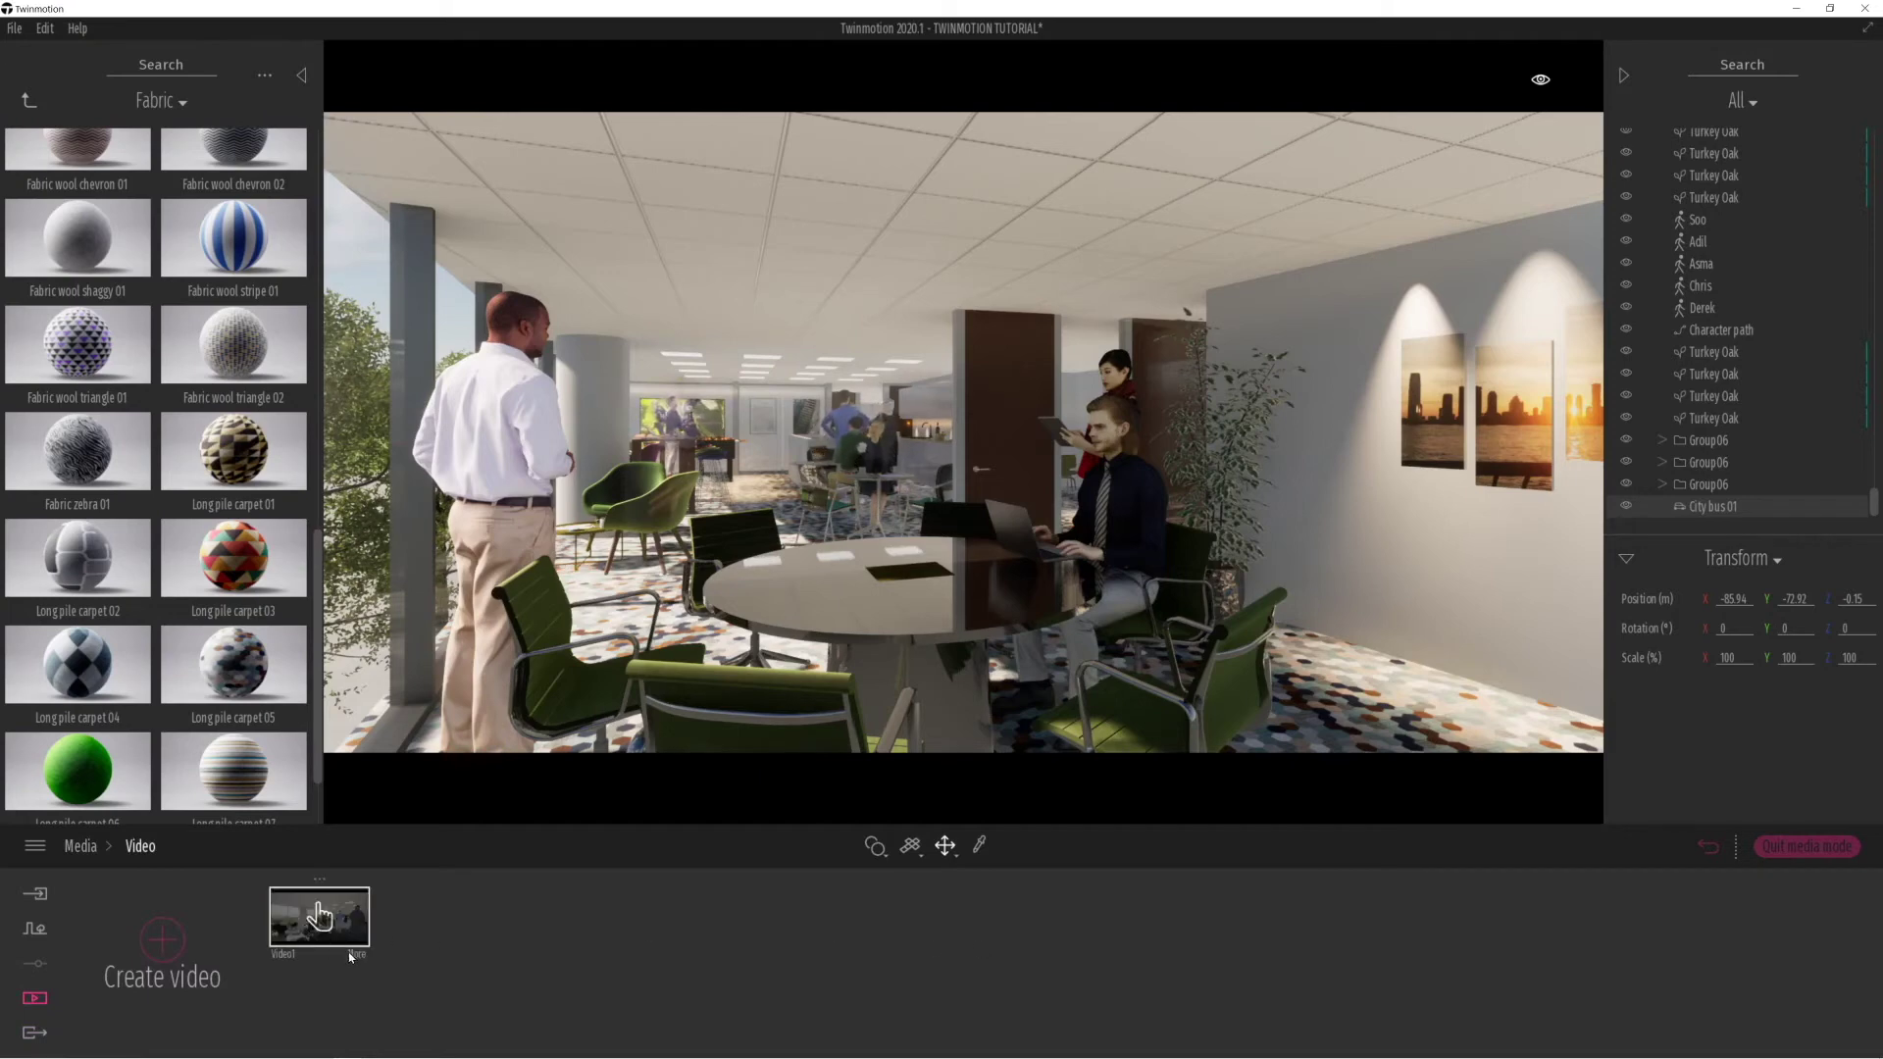
pyautogui.click(351, 952)
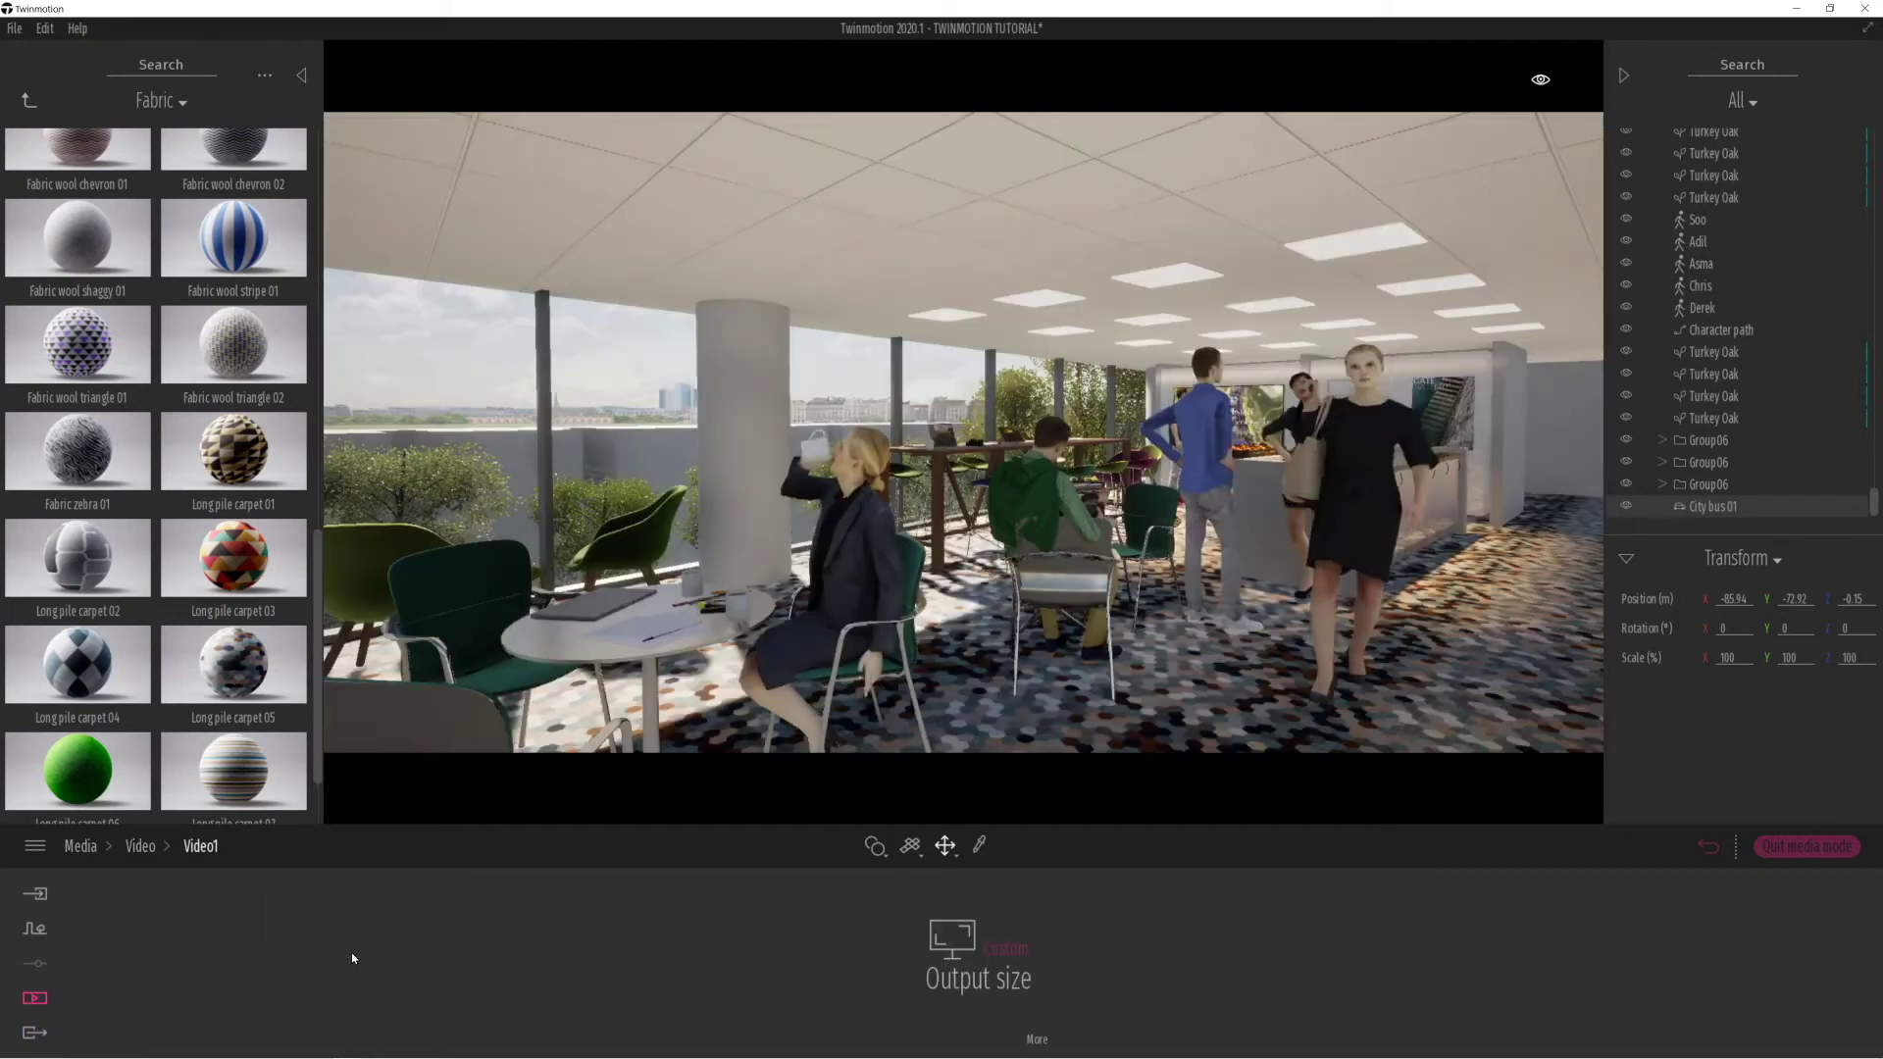
pyautogui.click(1000, 949)
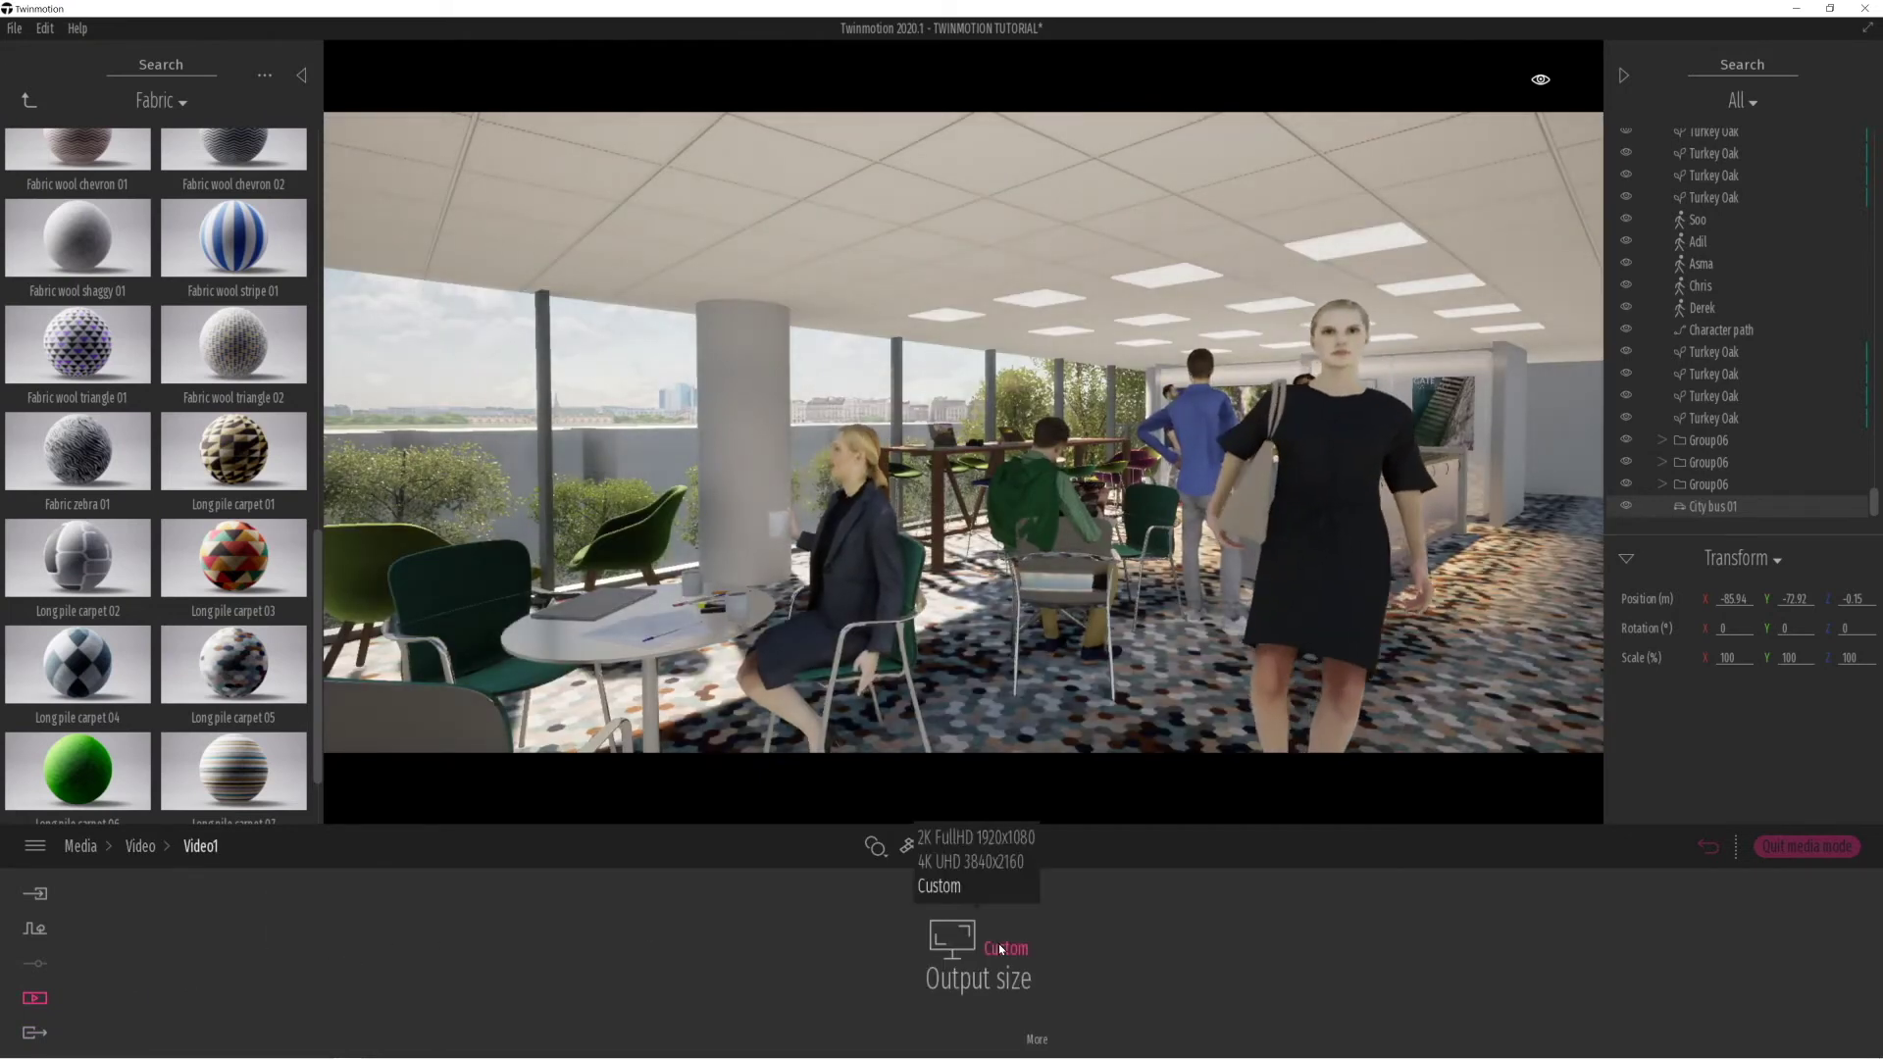
pyautogui.click(947, 863)
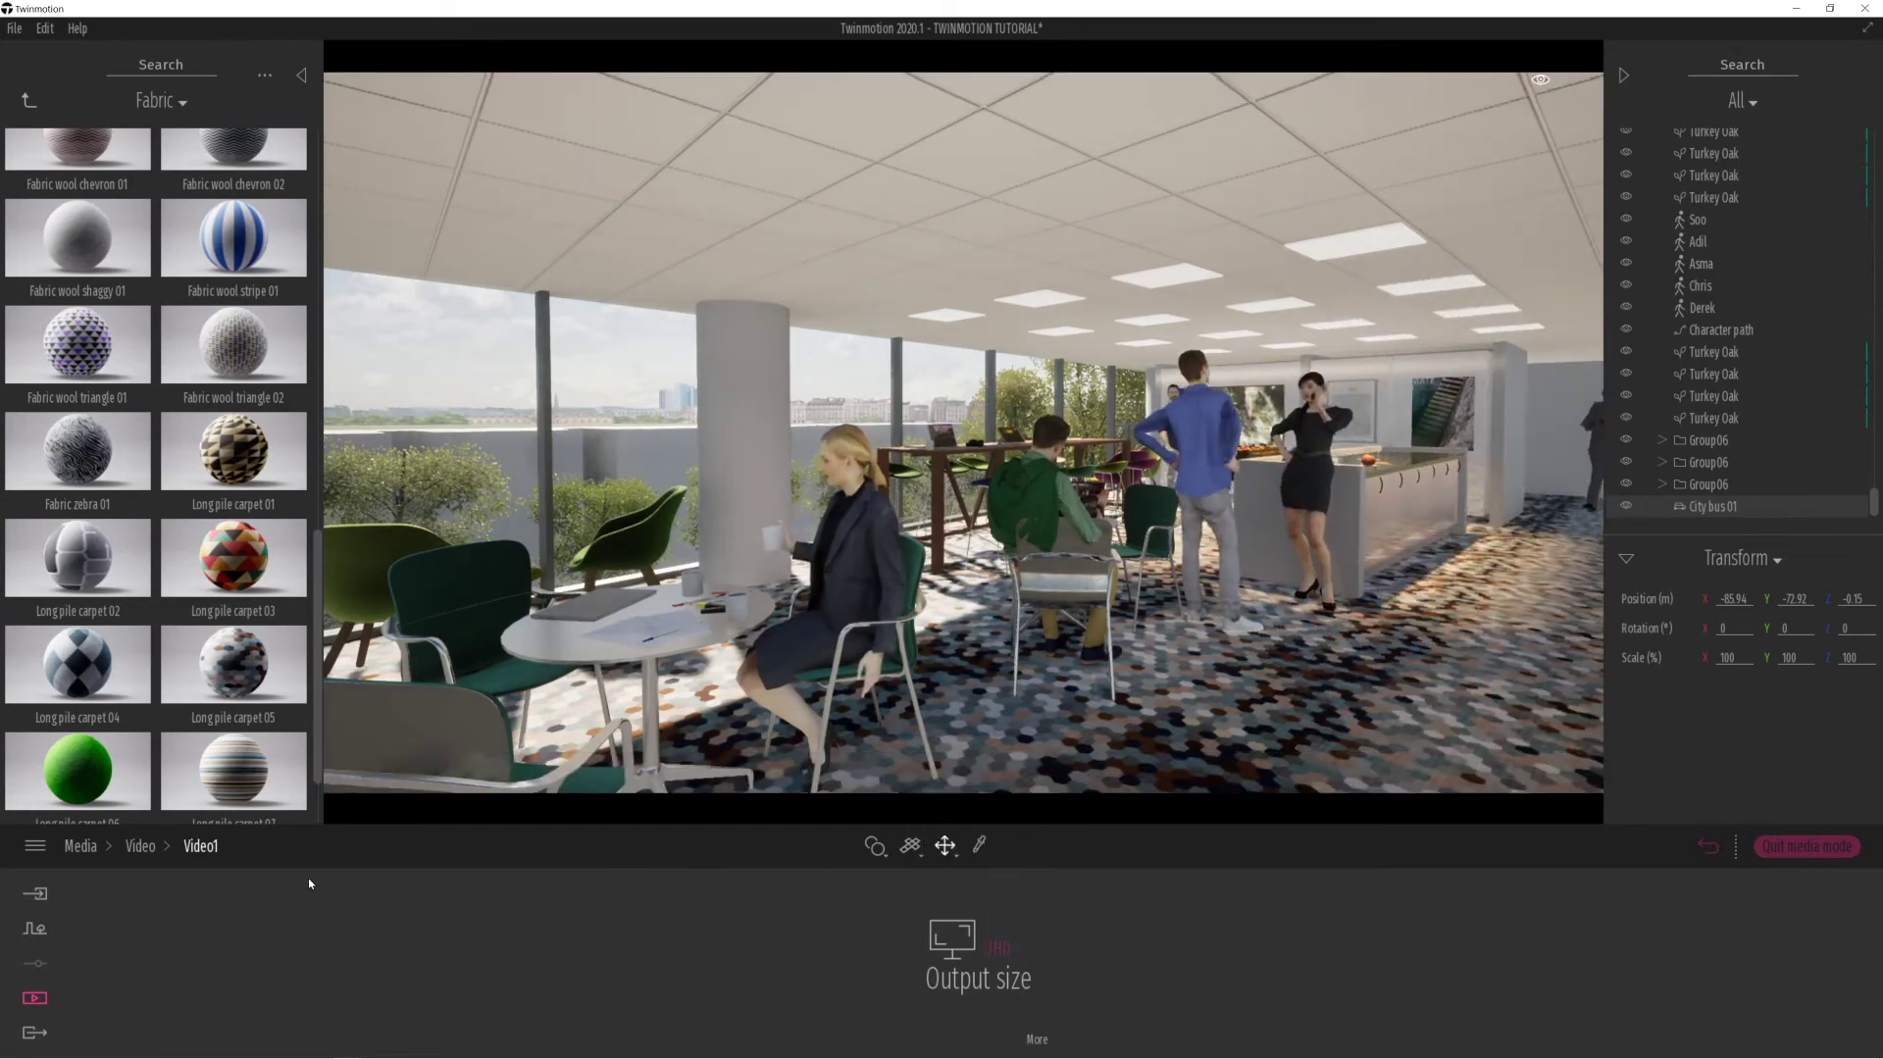
pyautogui.click(142, 846)
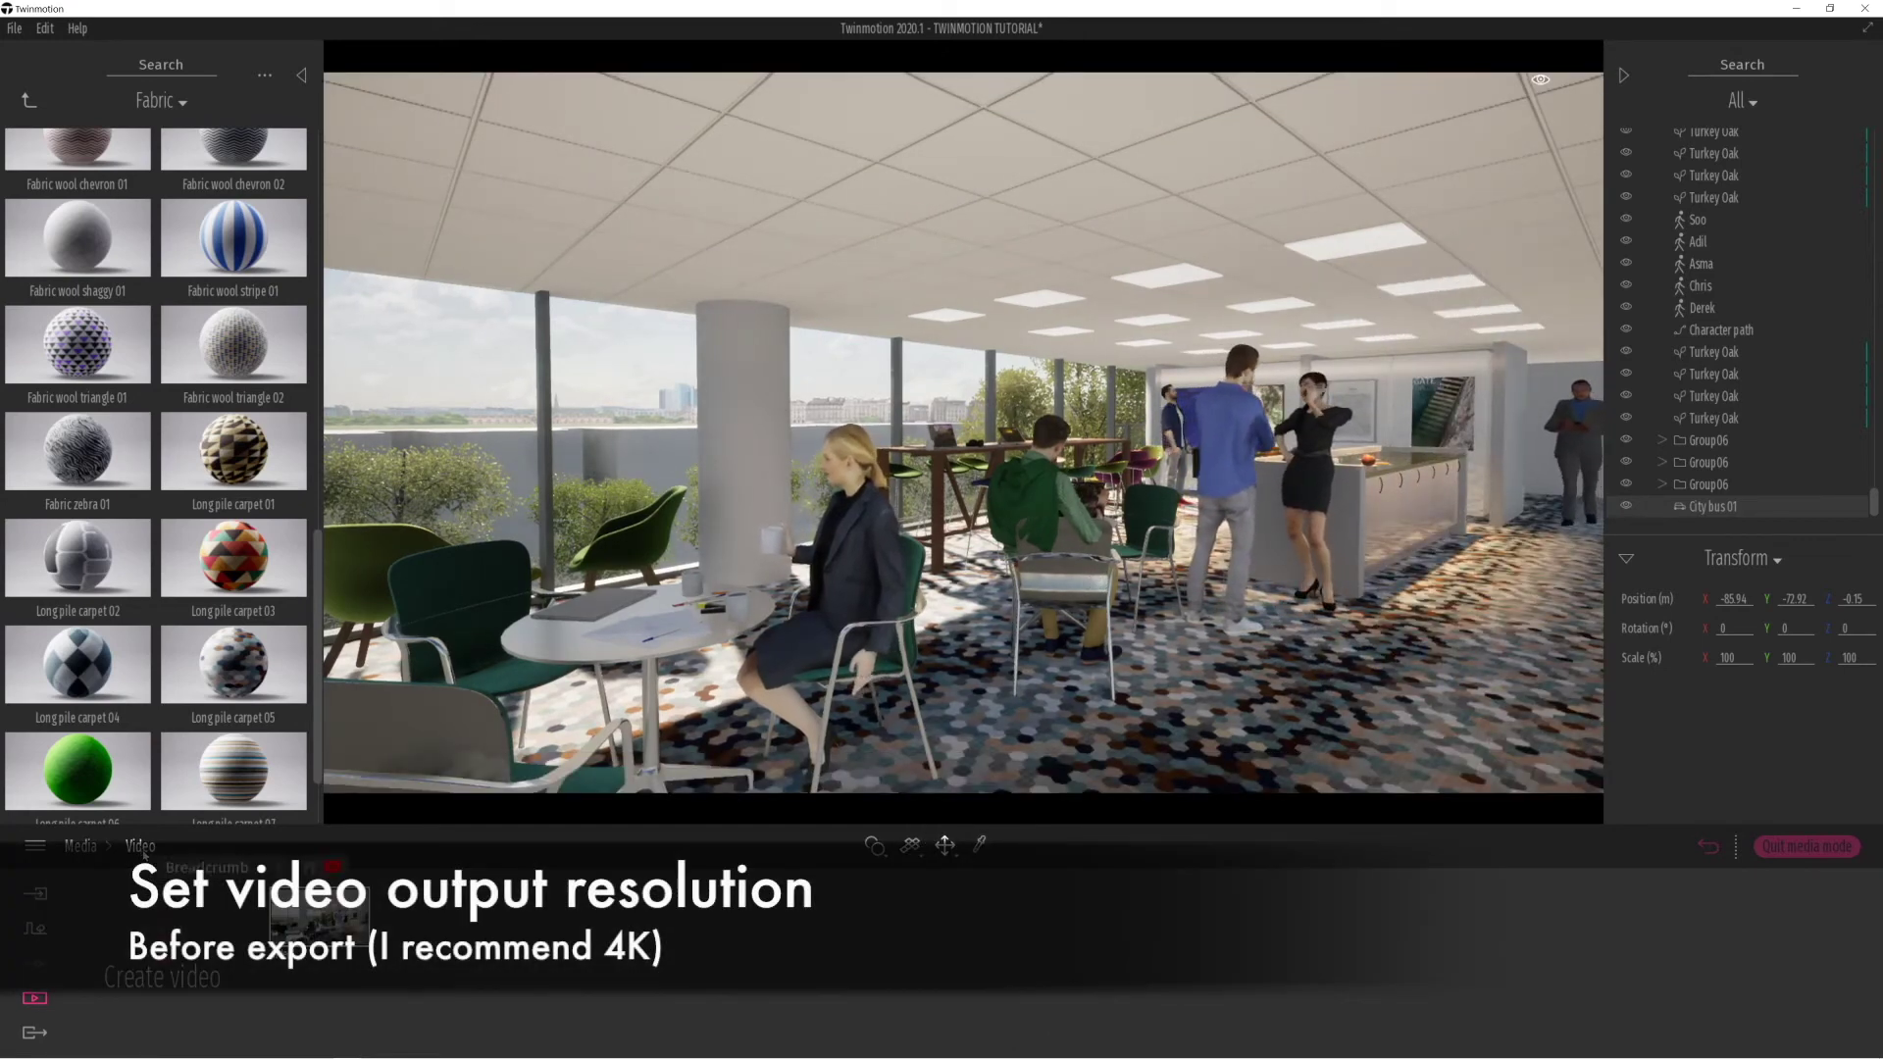
# Play Video1 through from Part01 to the end of Part04 and open the export settings.
pyautogui.click(319, 917)
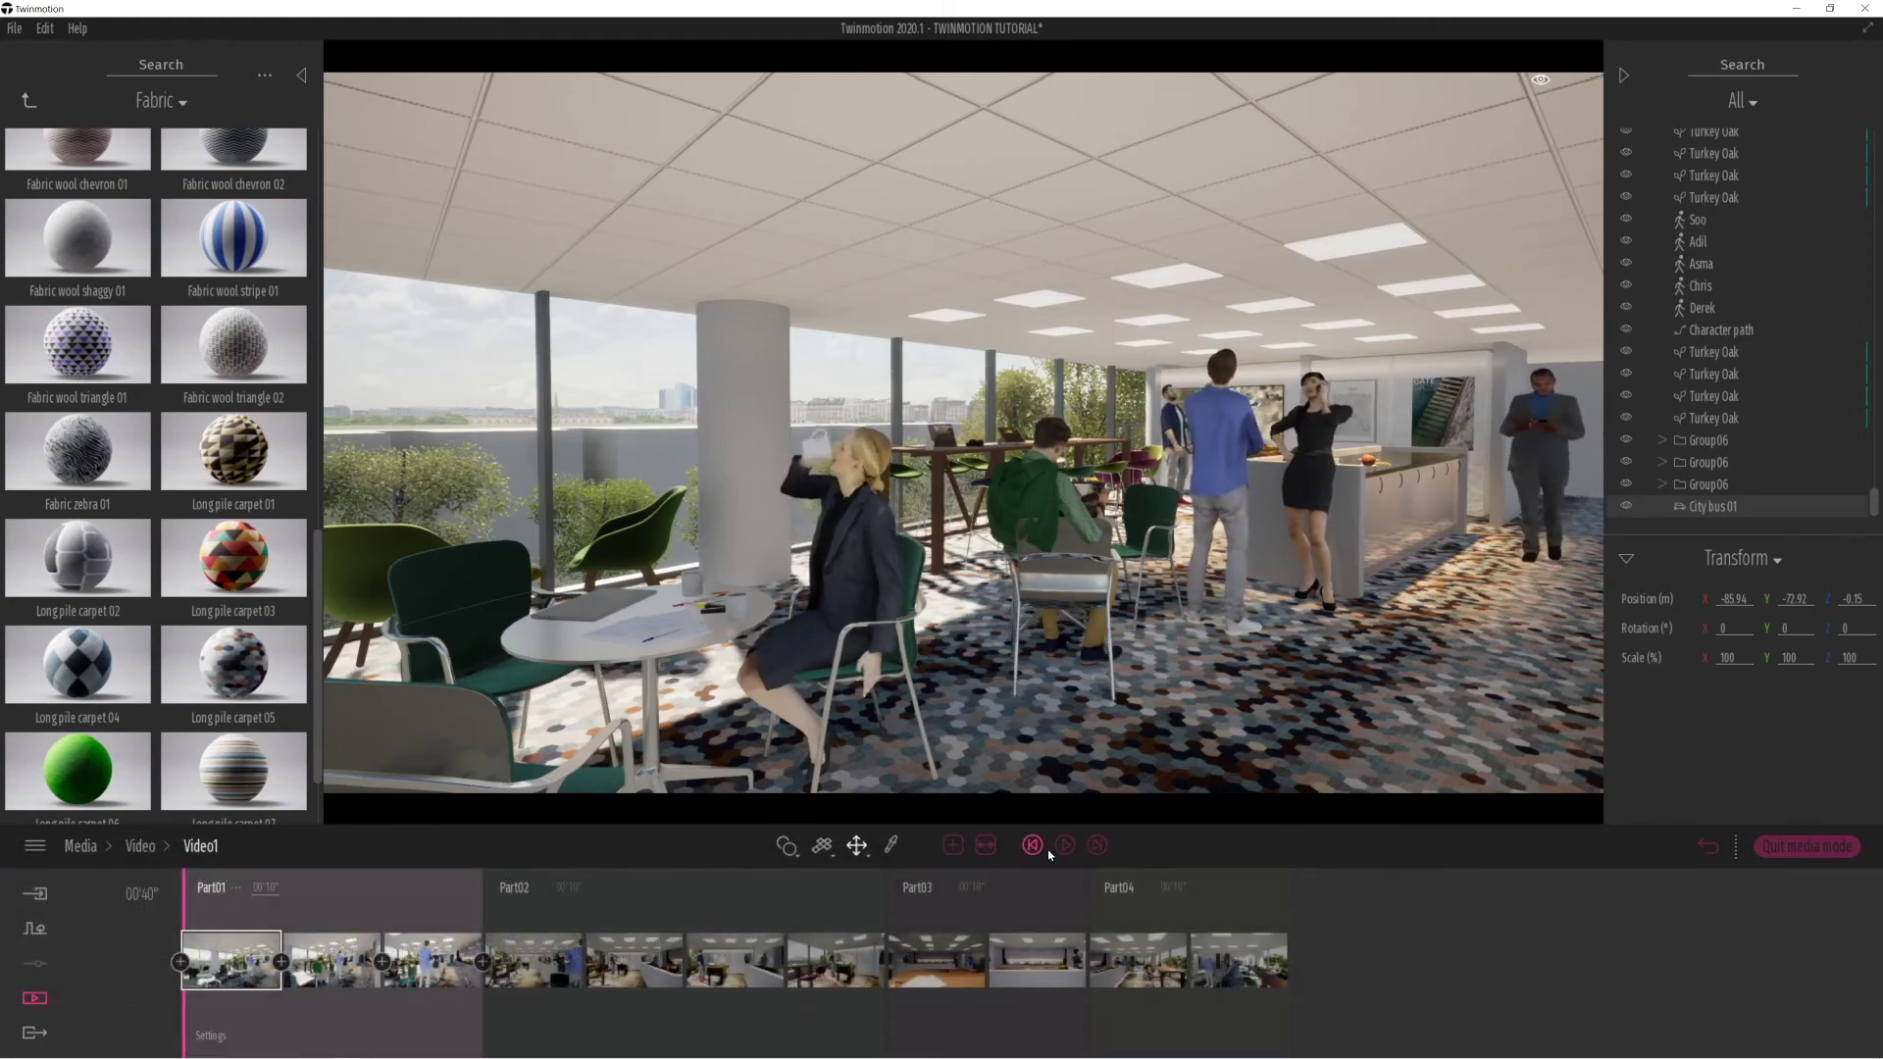
pyautogui.click(1064, 845)
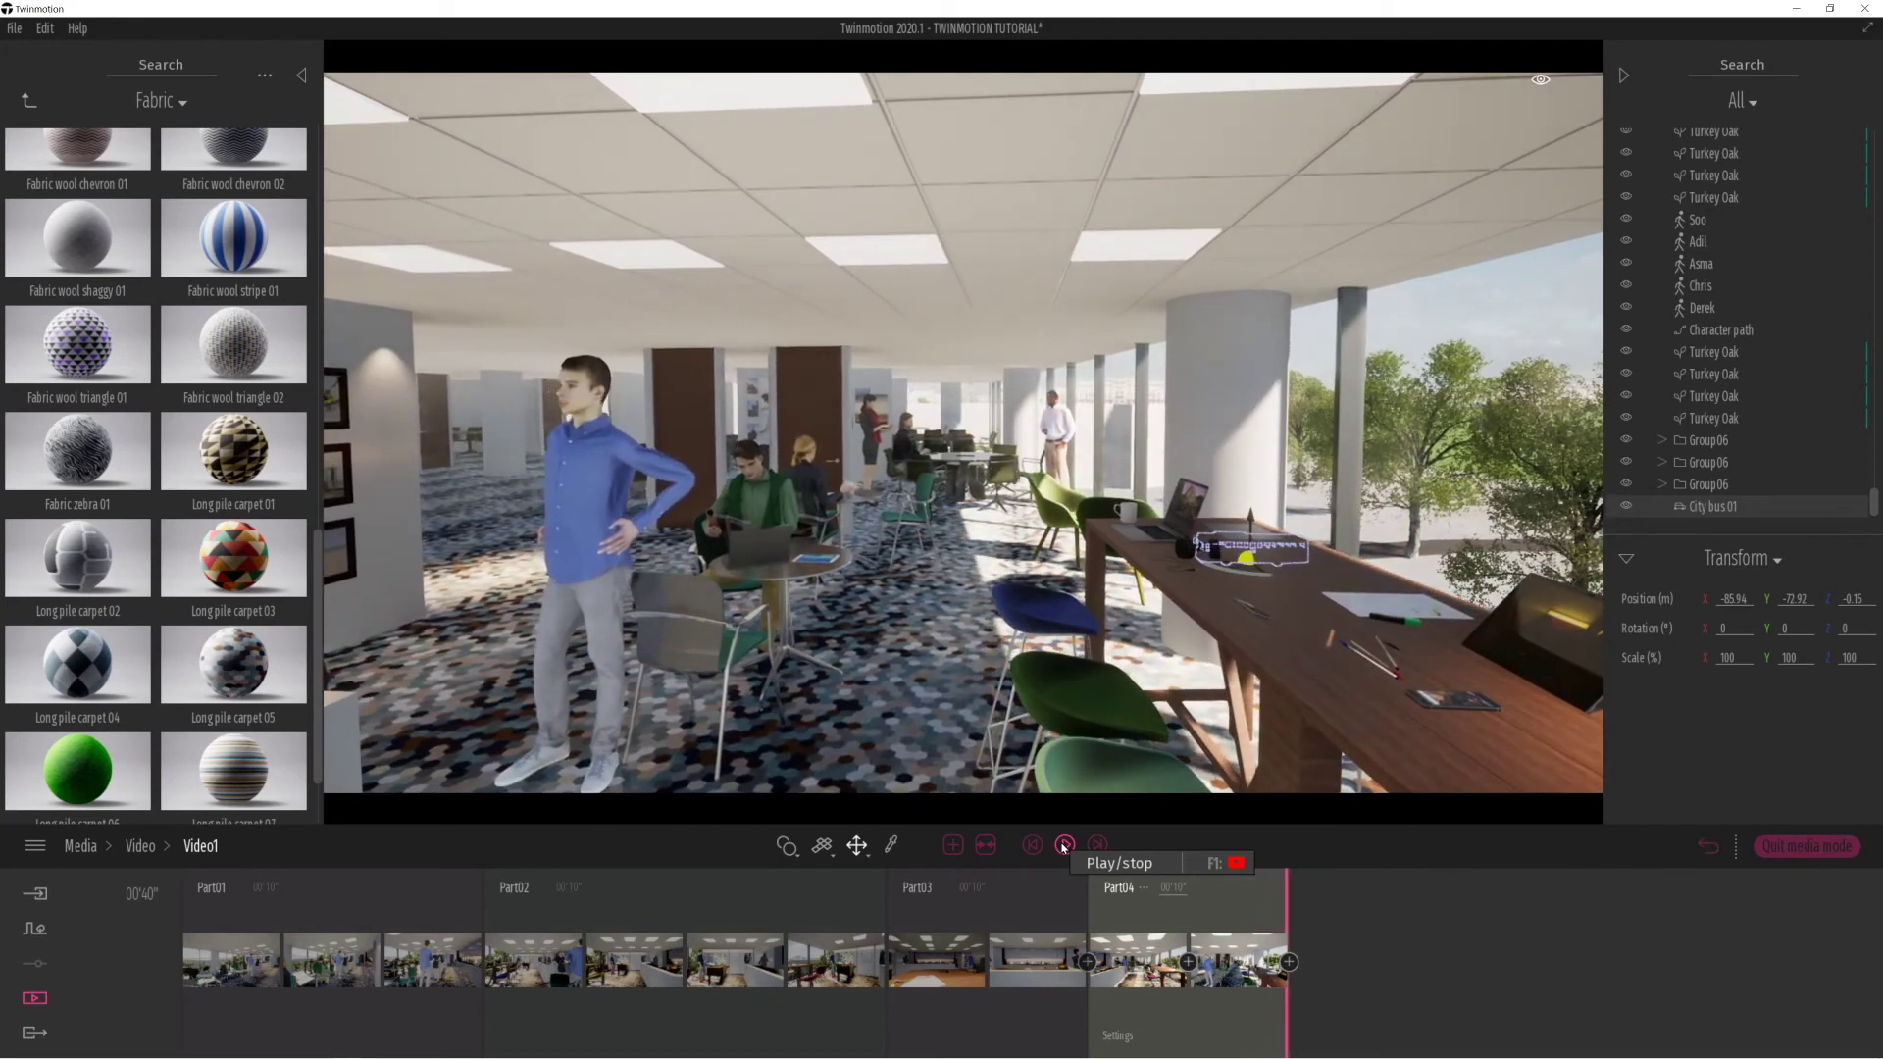
pyautogui.click(34, 1033)
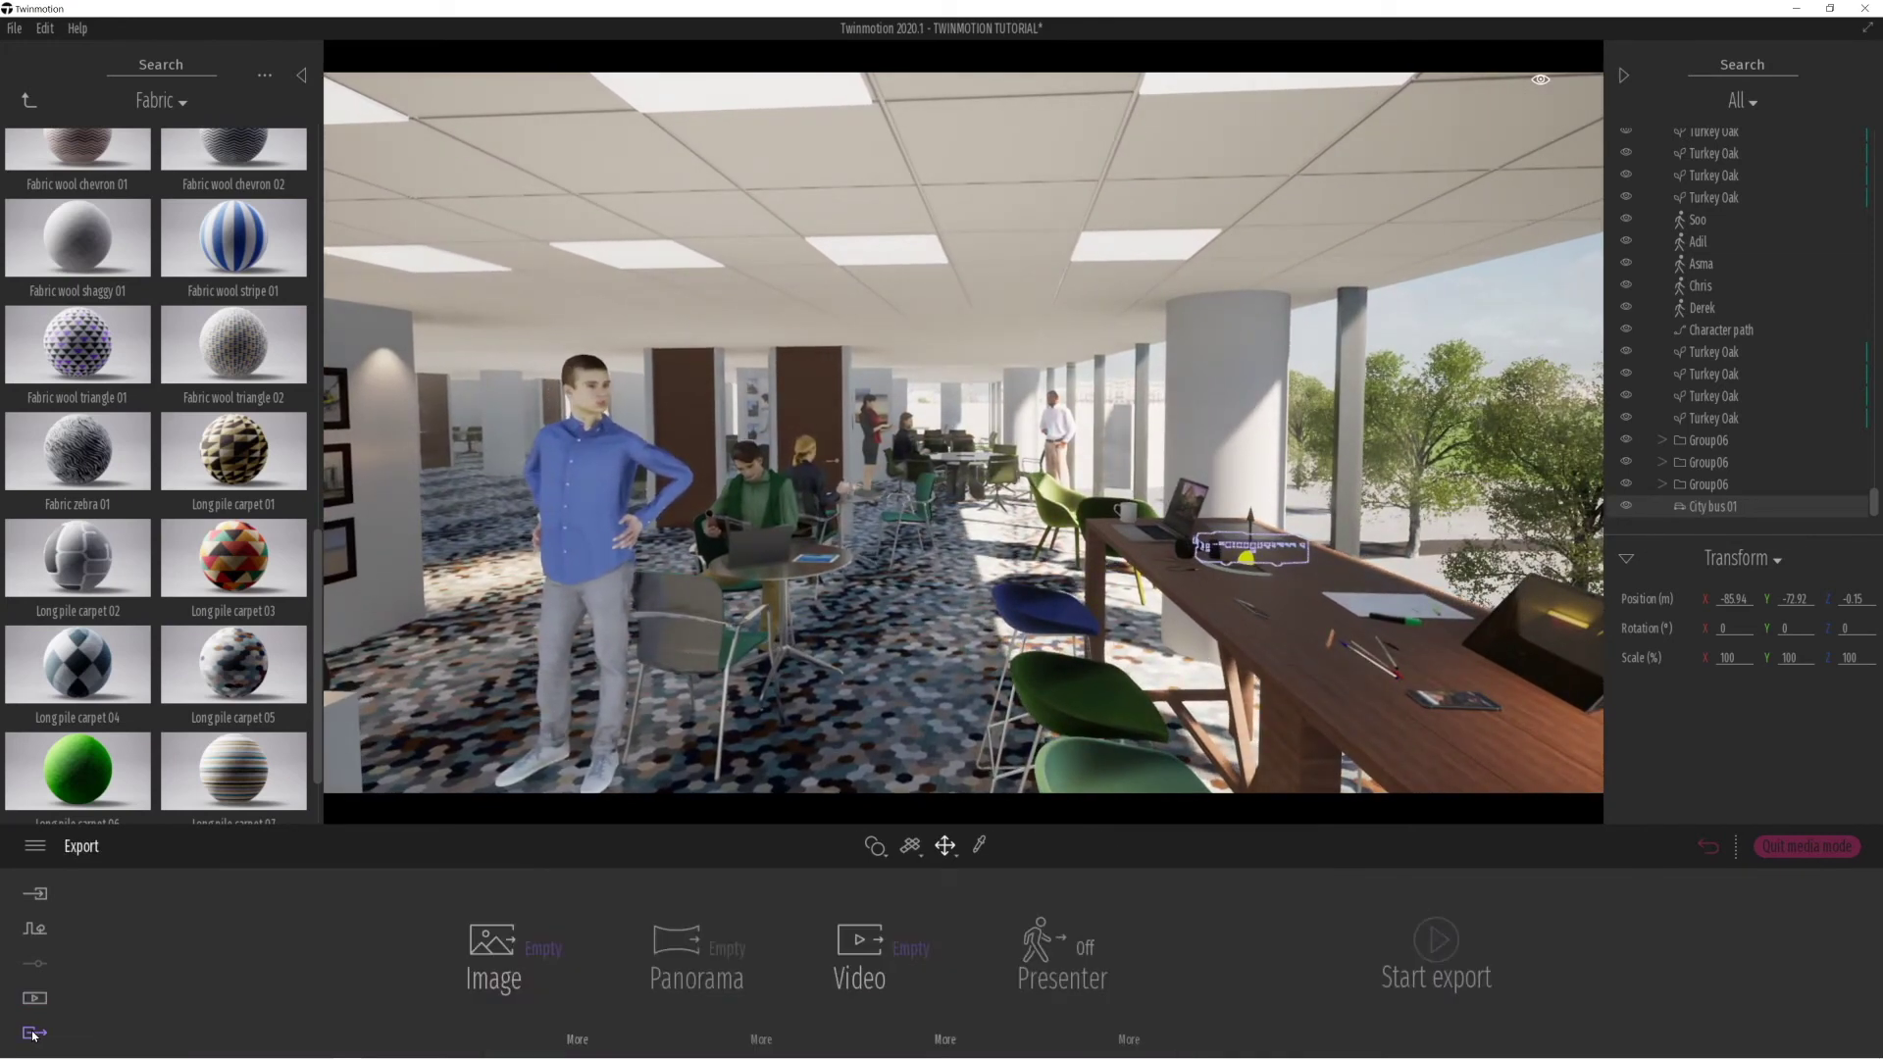
# Select all the images and Video1 as the media to export.
pyautogui.click(542, 950)
pyautogui.click(288, 637)
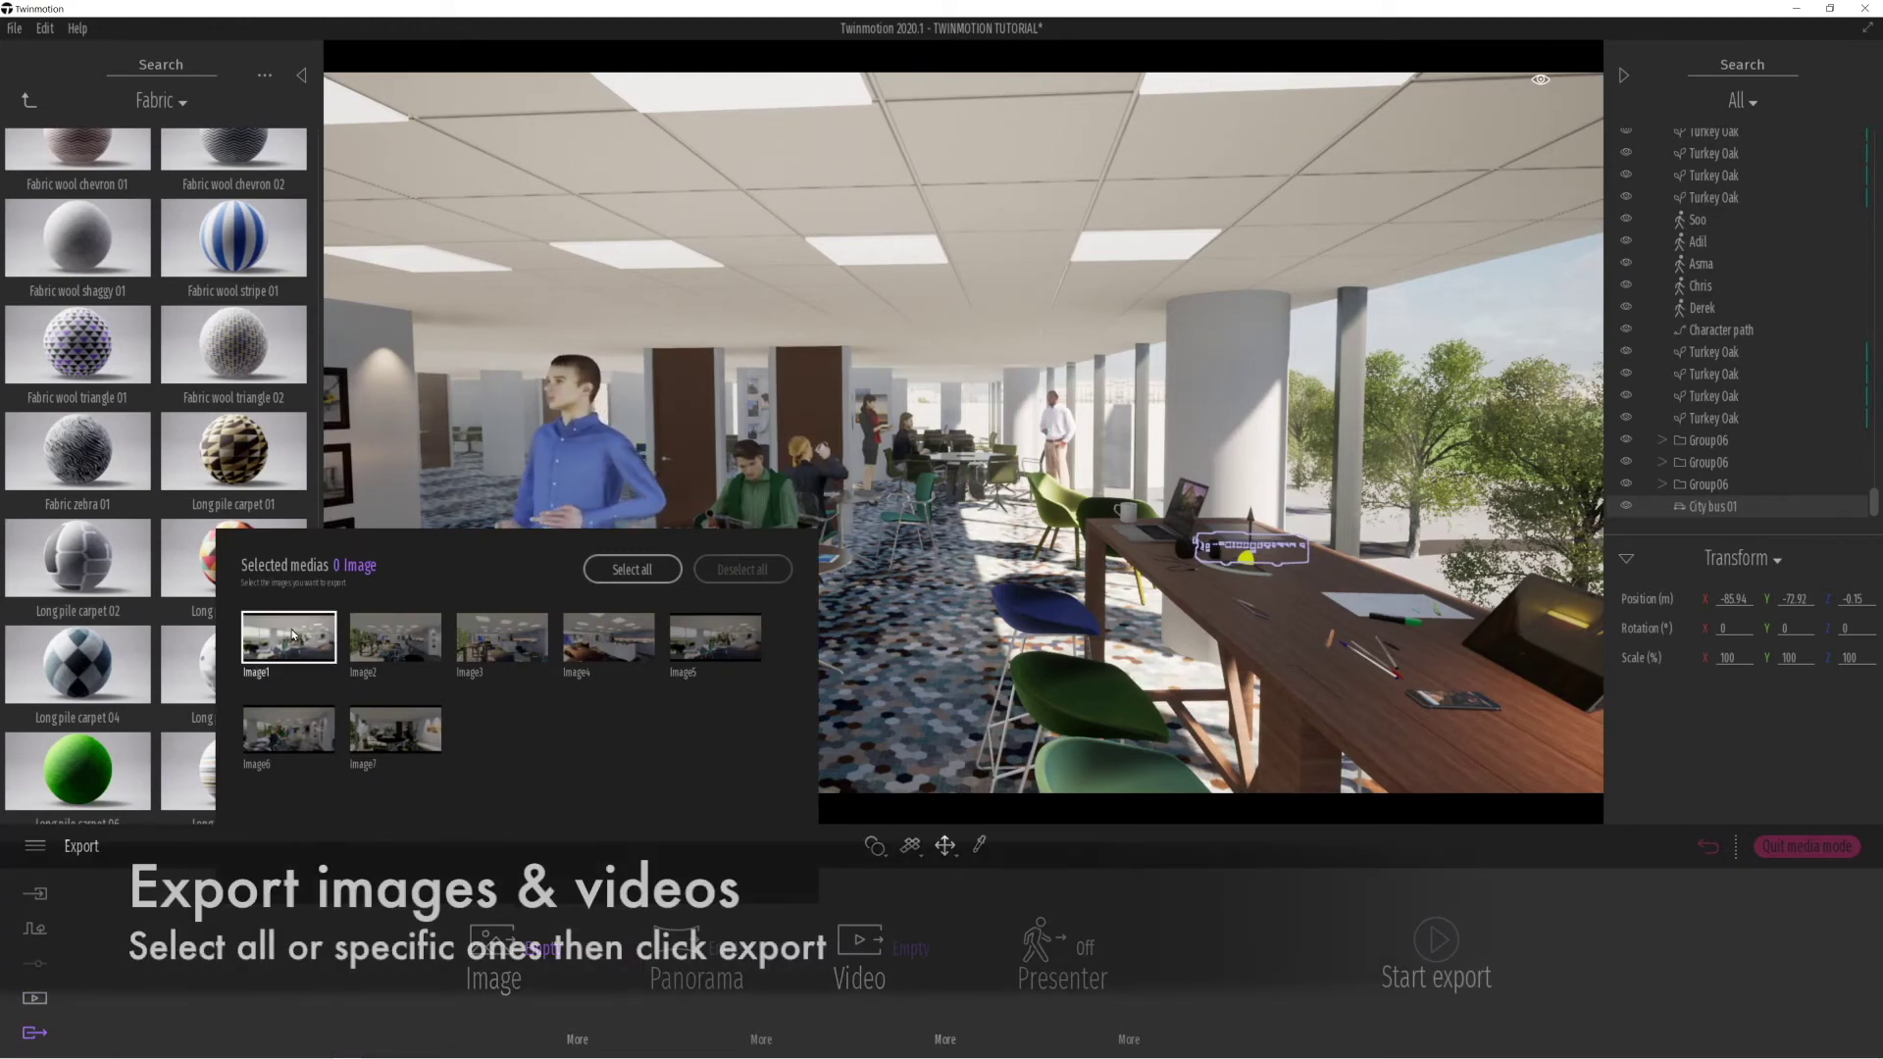
pyautogui.click(489, 637)
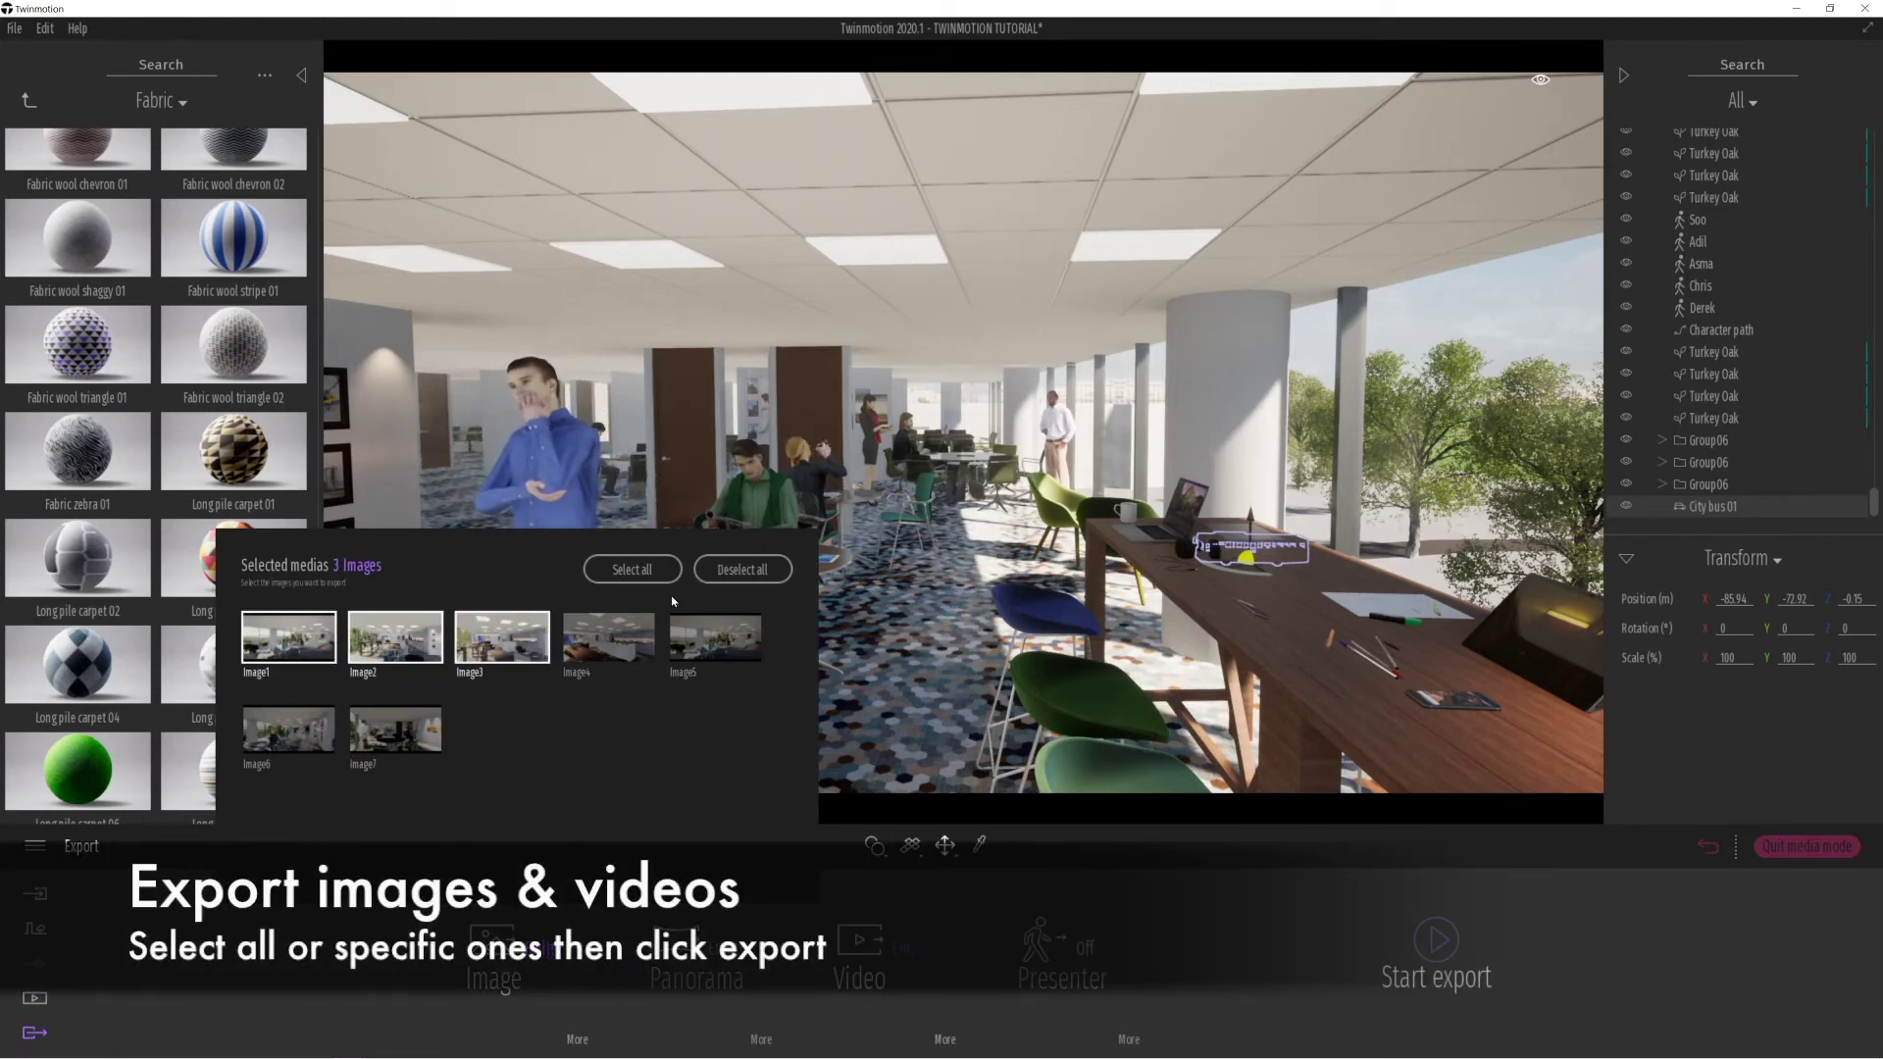
pyautogui.click(642, 570)
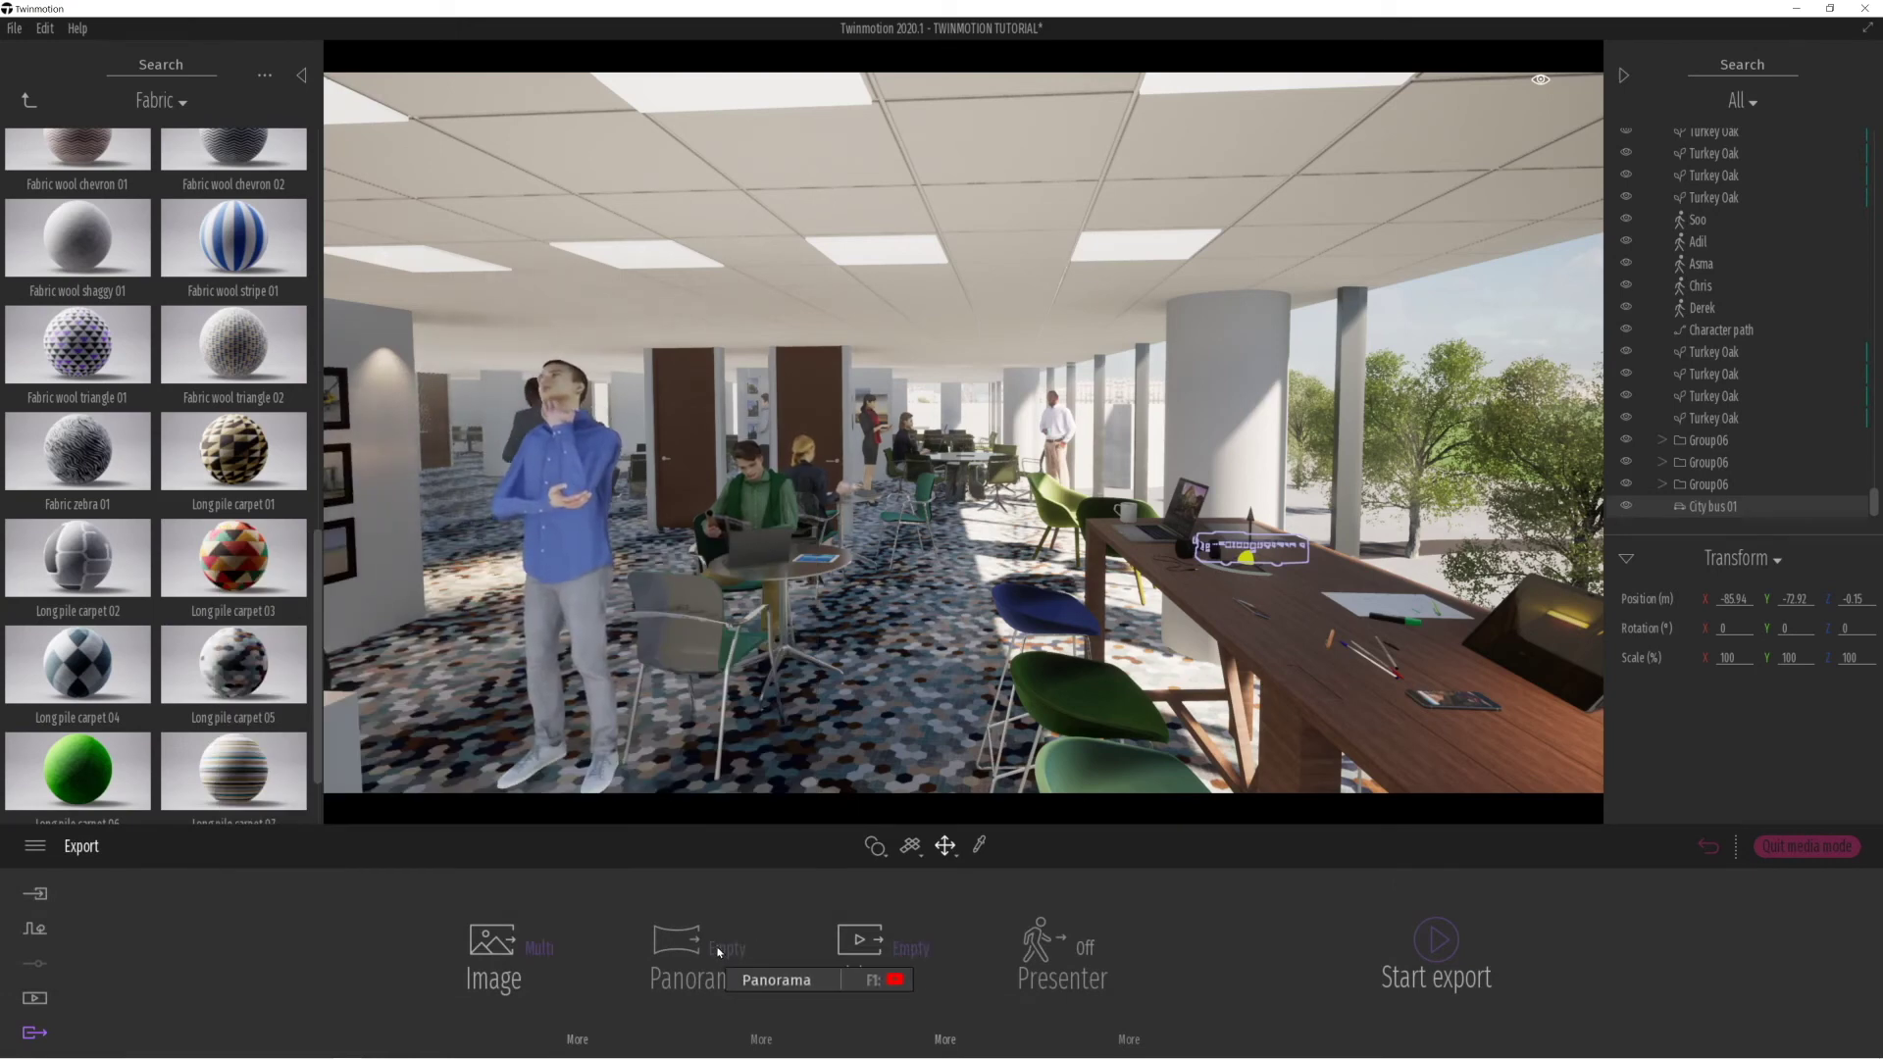
pyautogui.moveTo(913, 948)
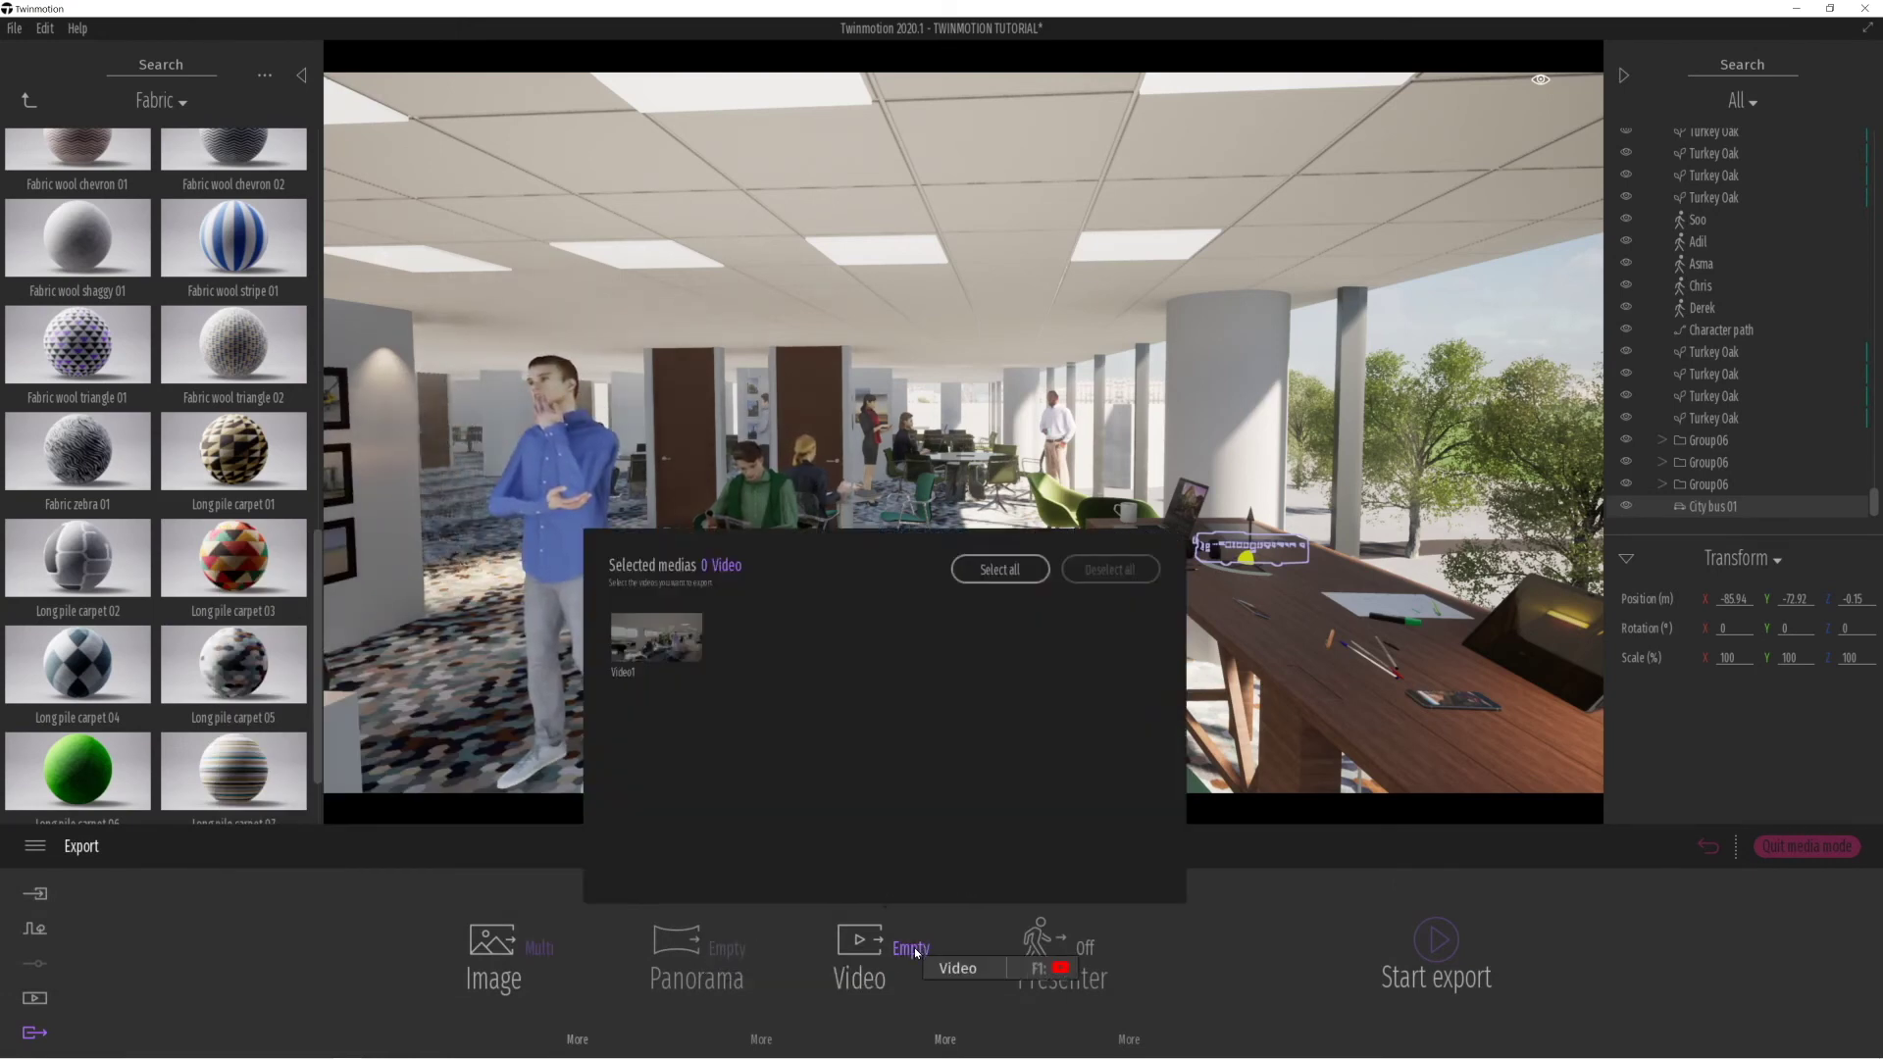
pyautogui.click(676, 647)
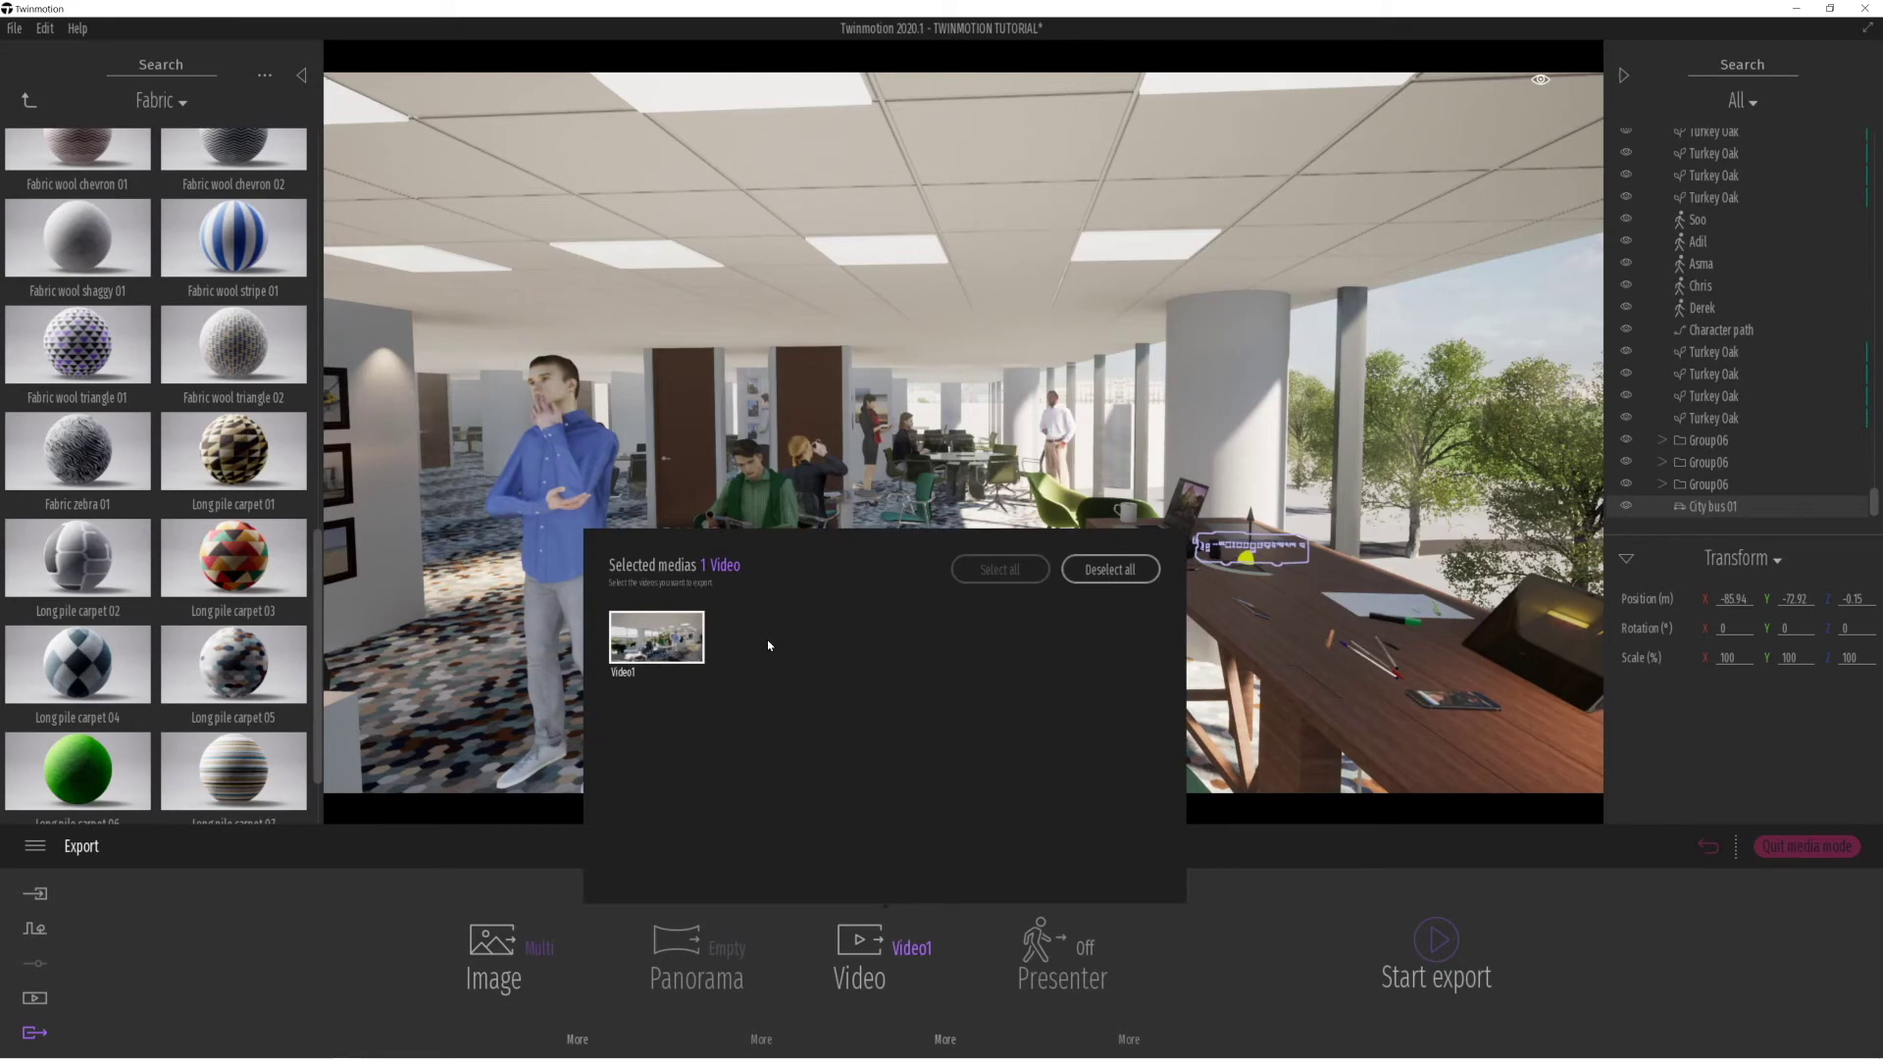
# Start the export and browse to the Morgan Sindall folder on the Windows (C:) drive as its destination.
pyautogui.click(1434, 941)
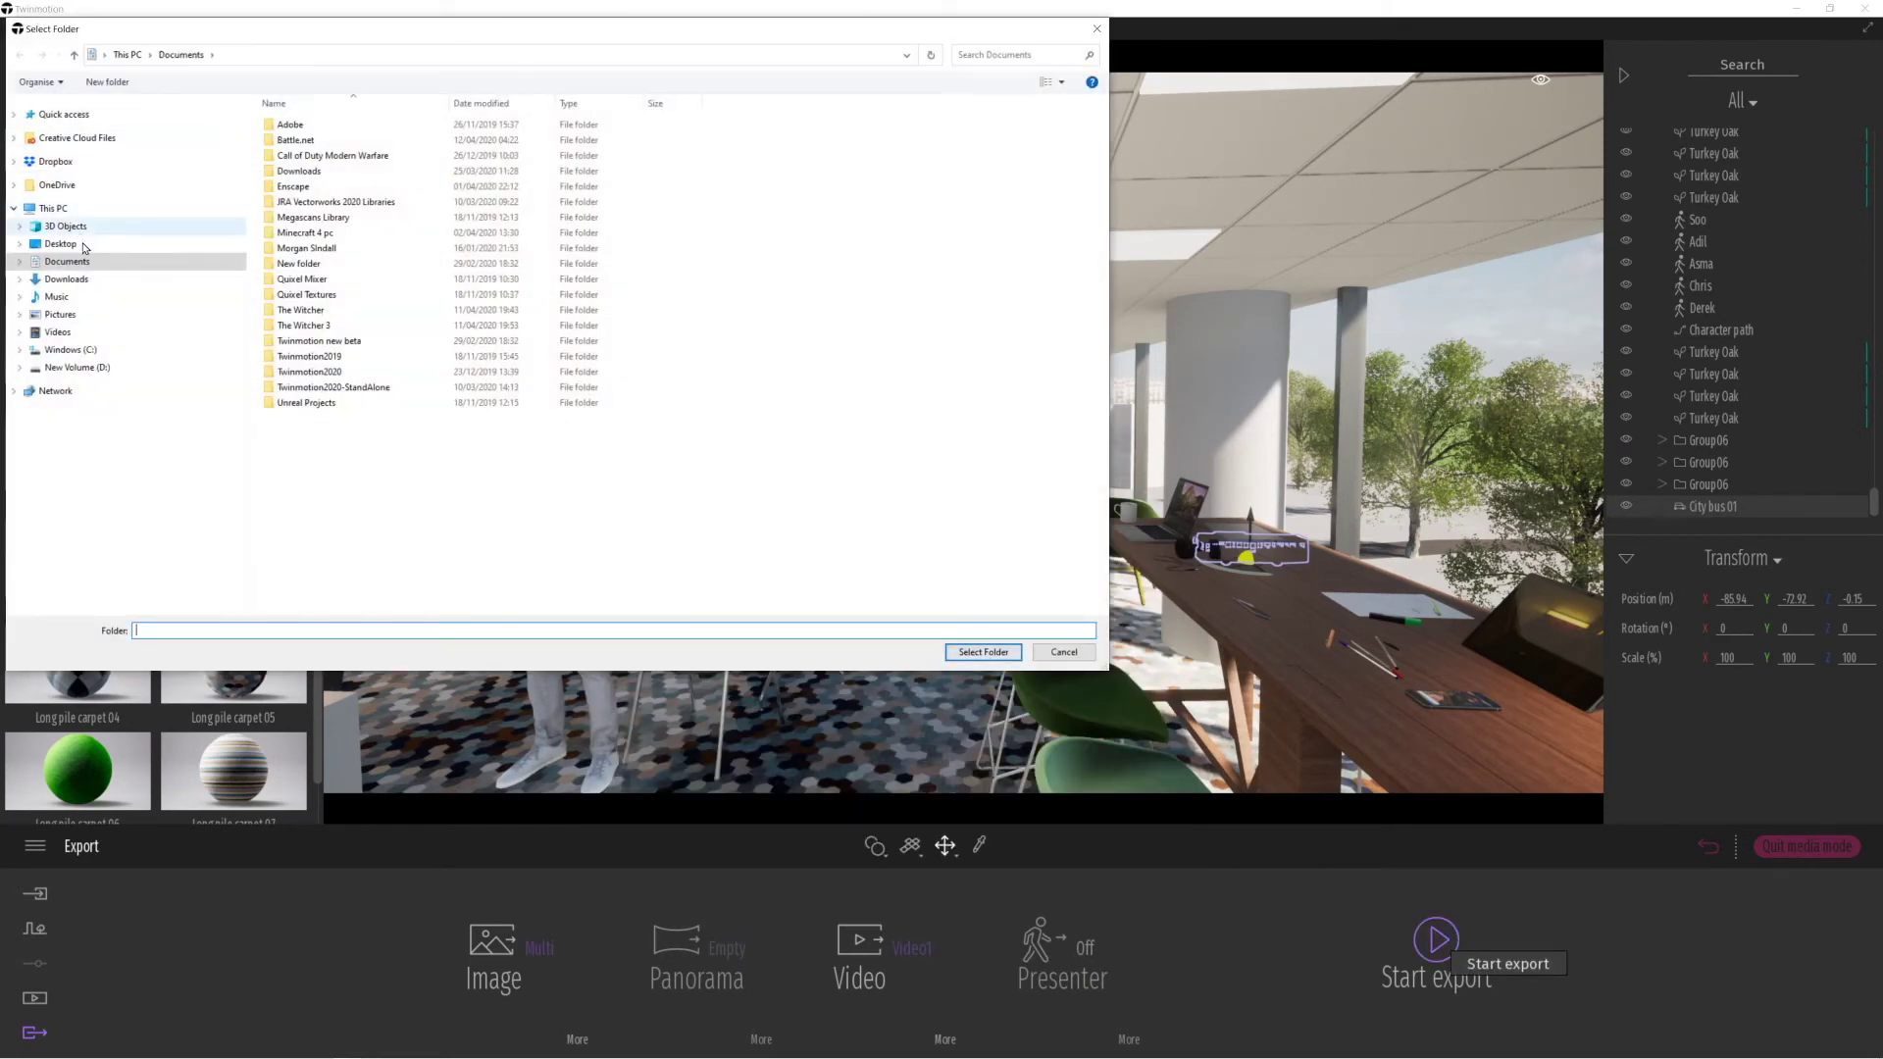
pyautogui.click(90, 368)
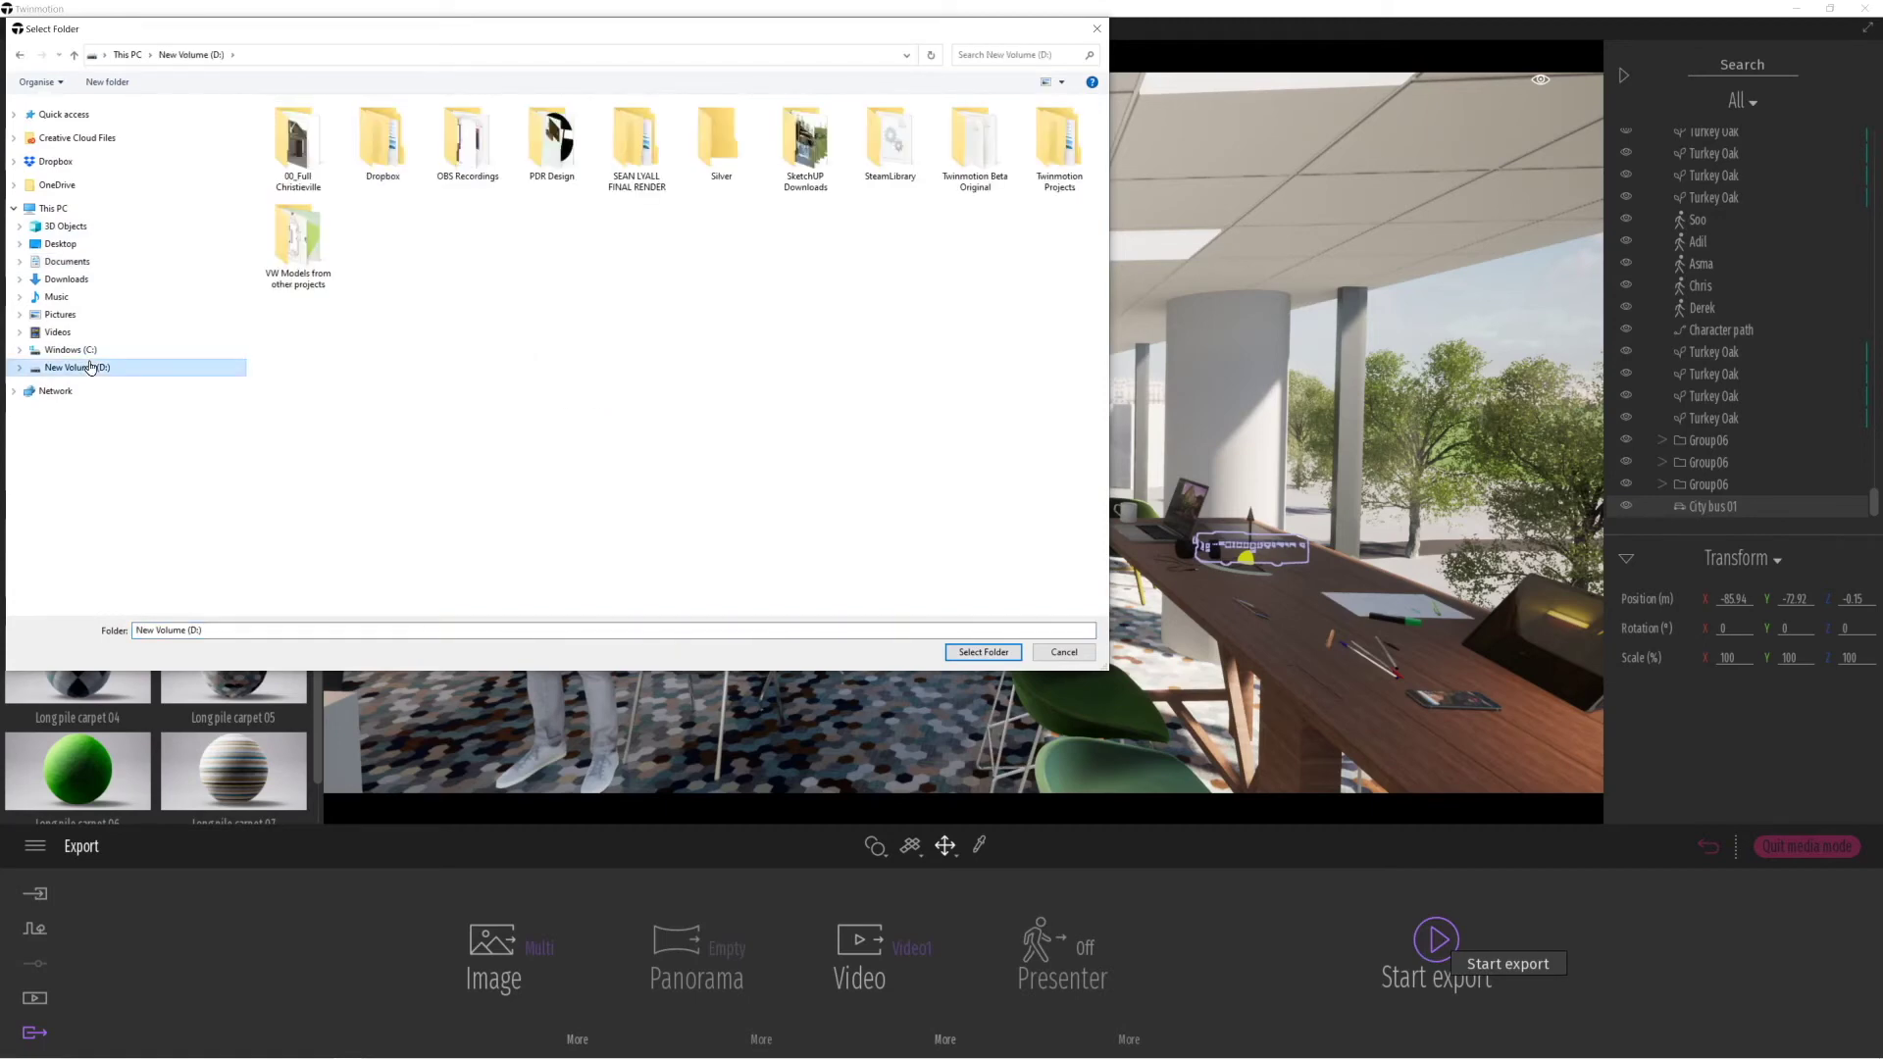
pyautogui.click(93, 352)
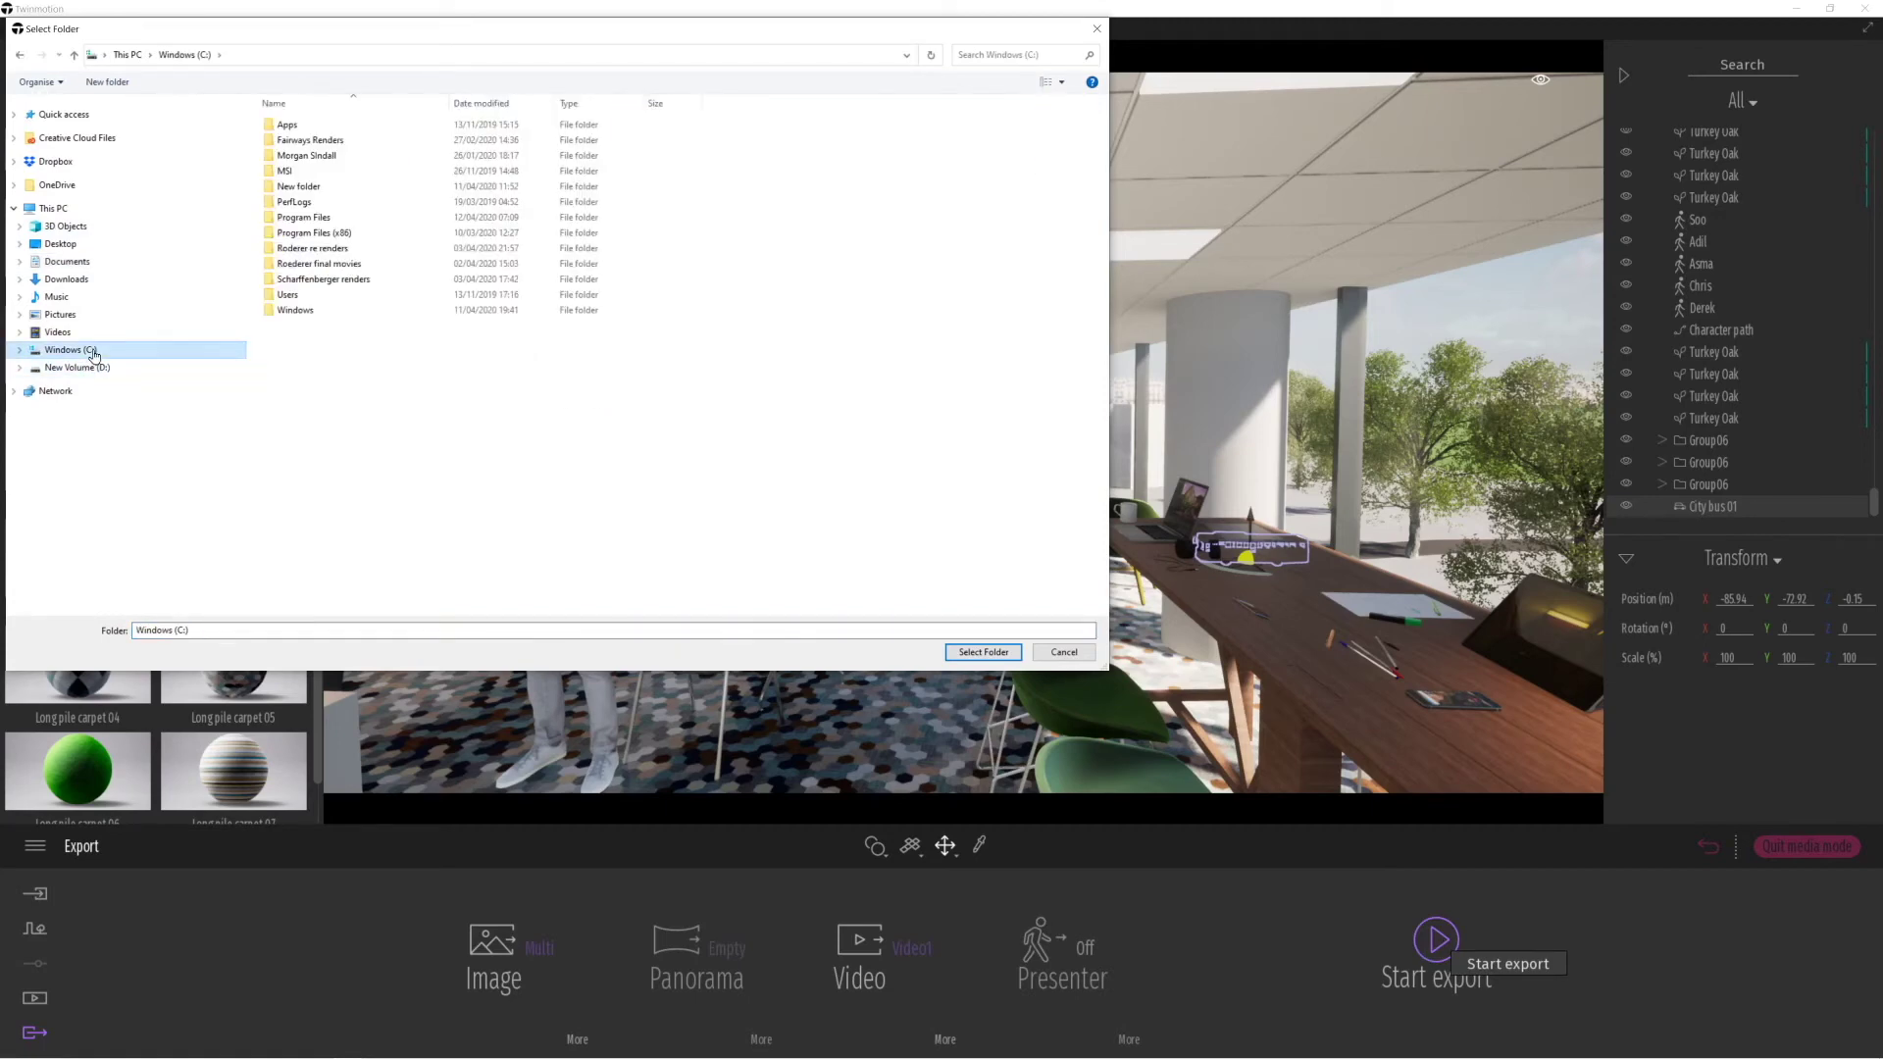
pyautogui.doubleClick(305, 156)
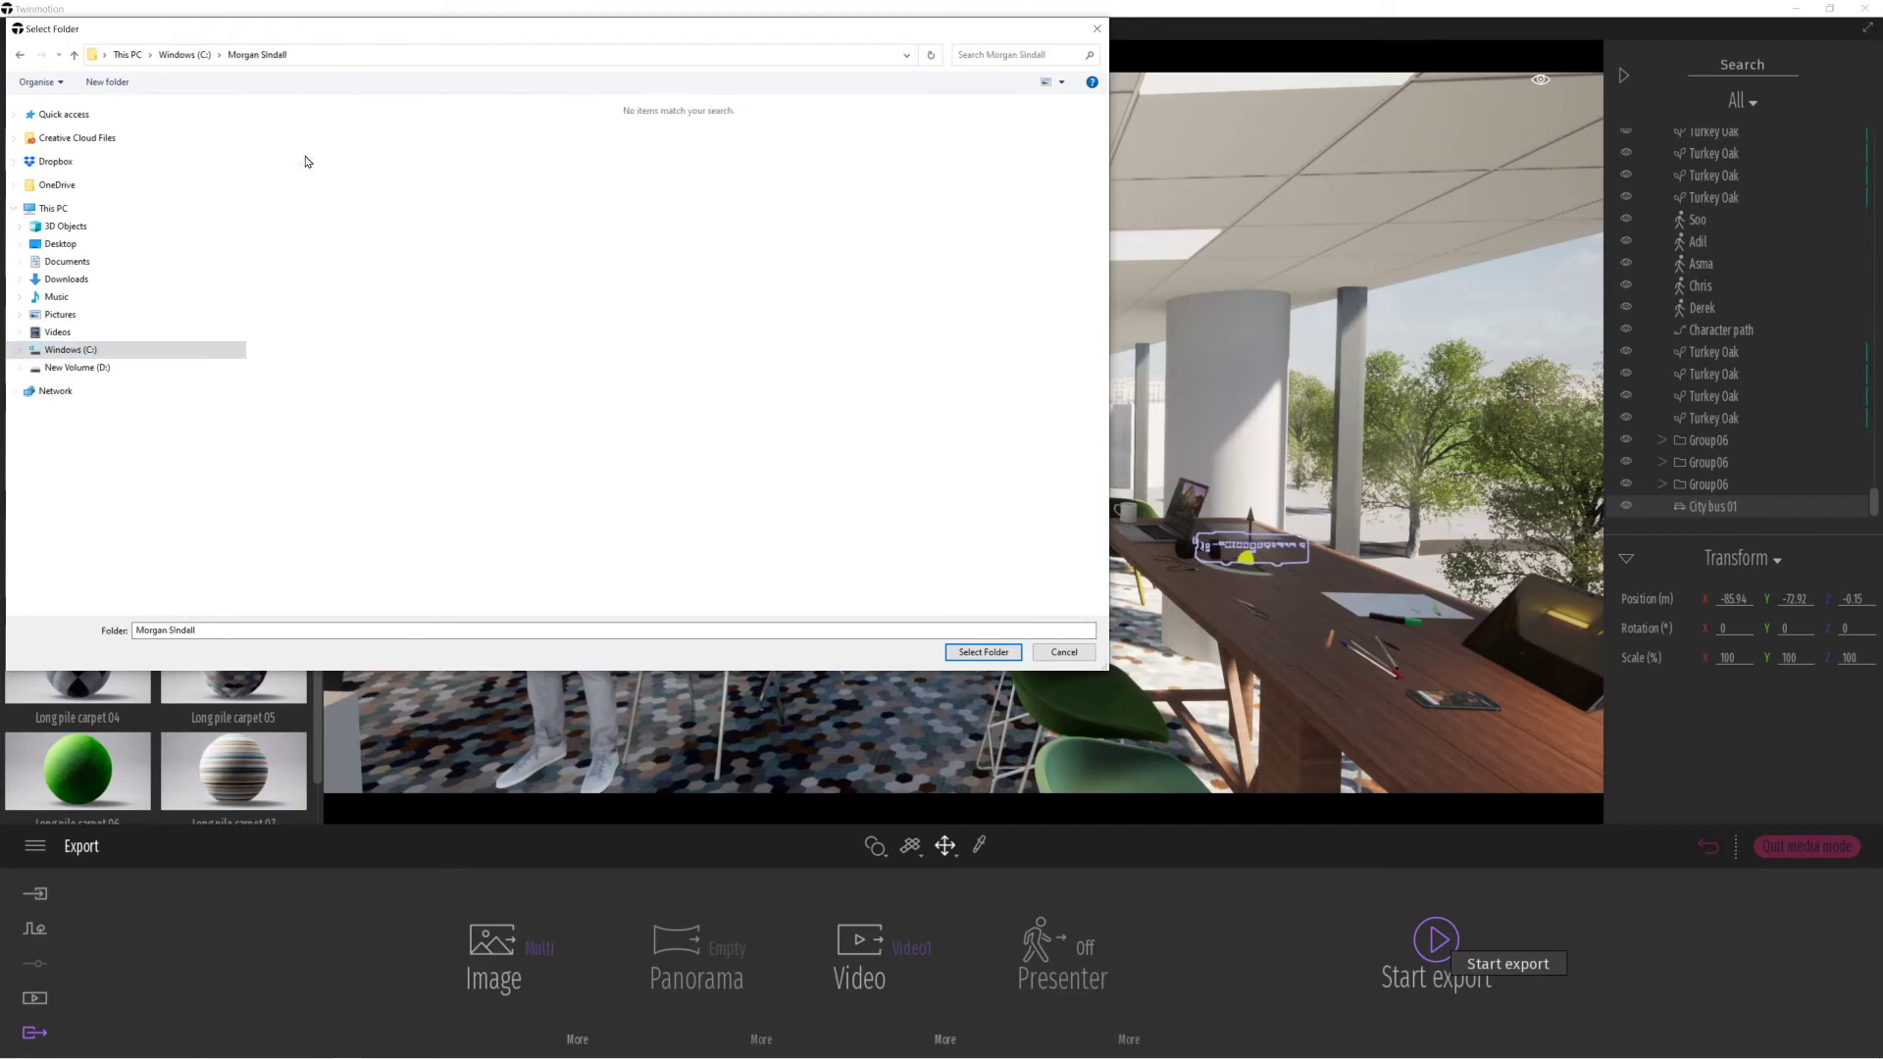
# Create a folder named "office renders" inside Morgan Sindall and export the selected media into it.
pyautogui.rightClick(337, 414)
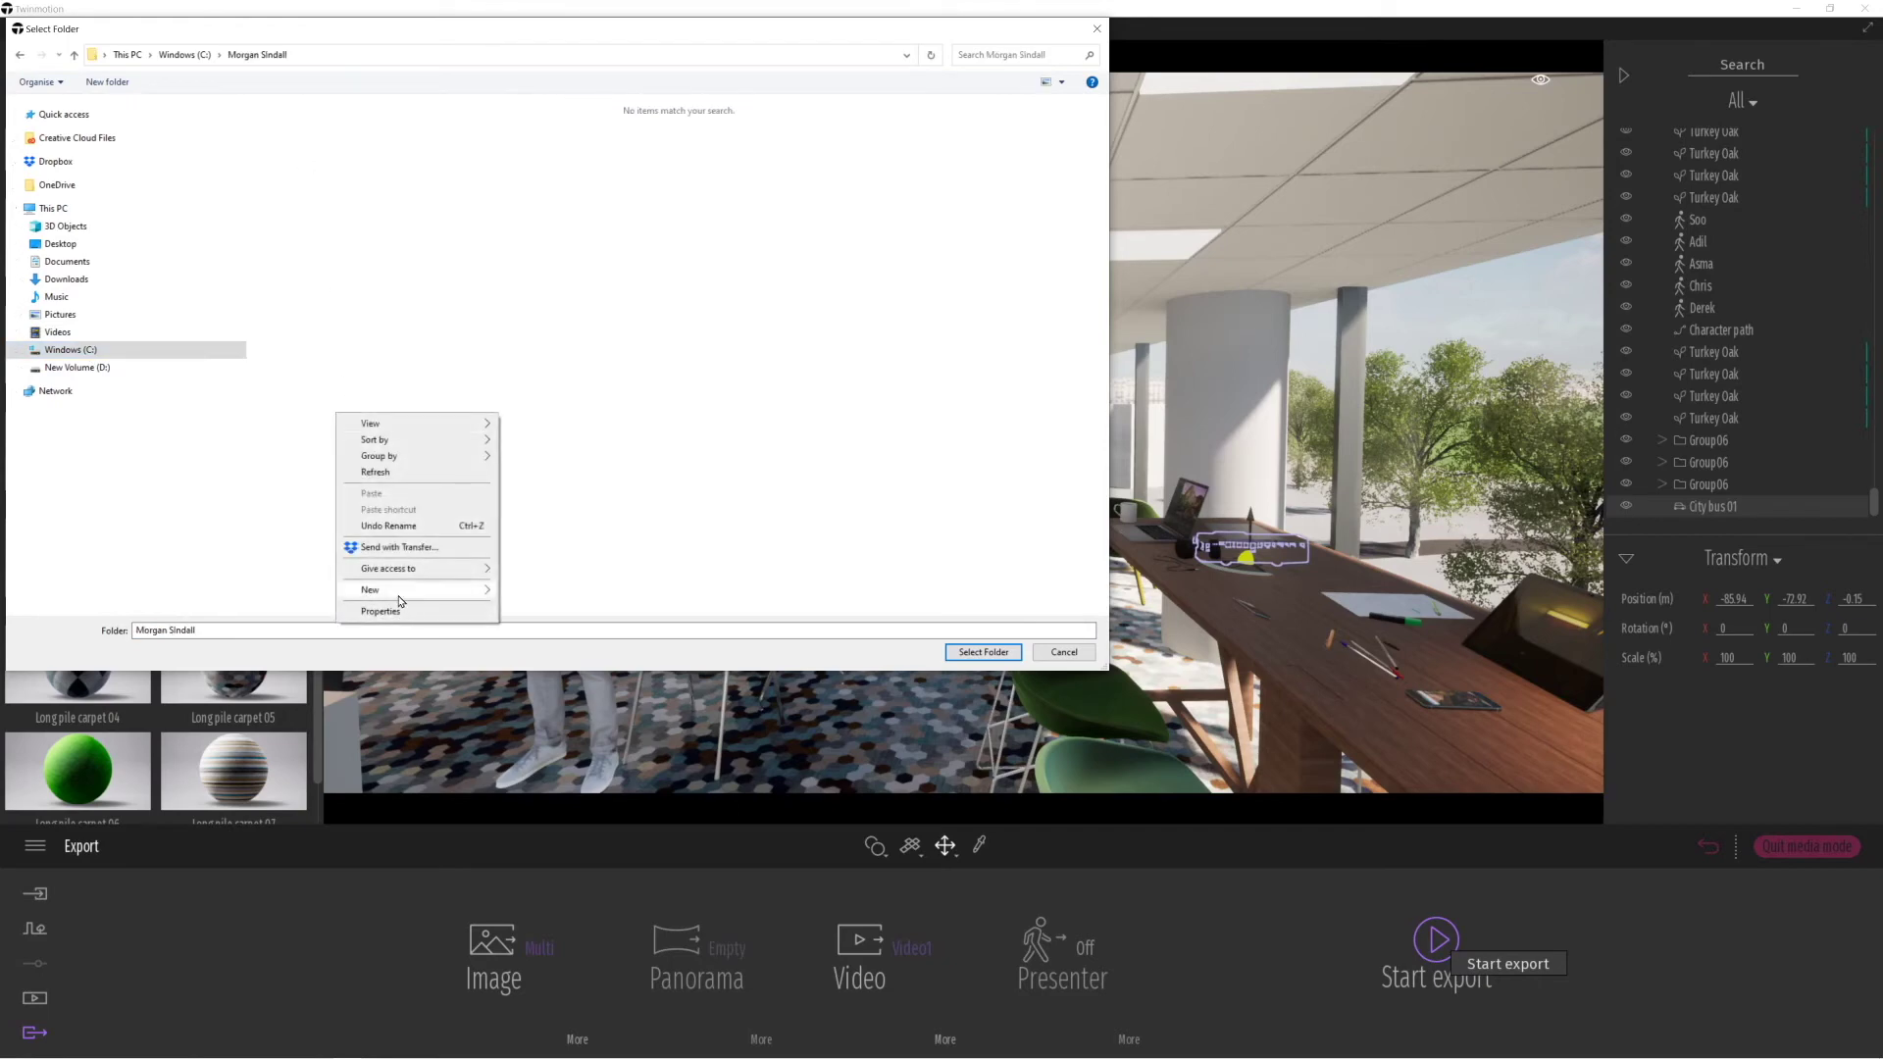
pyautogui.moveTo(398, 591)
pyautogui.click(539, 594)
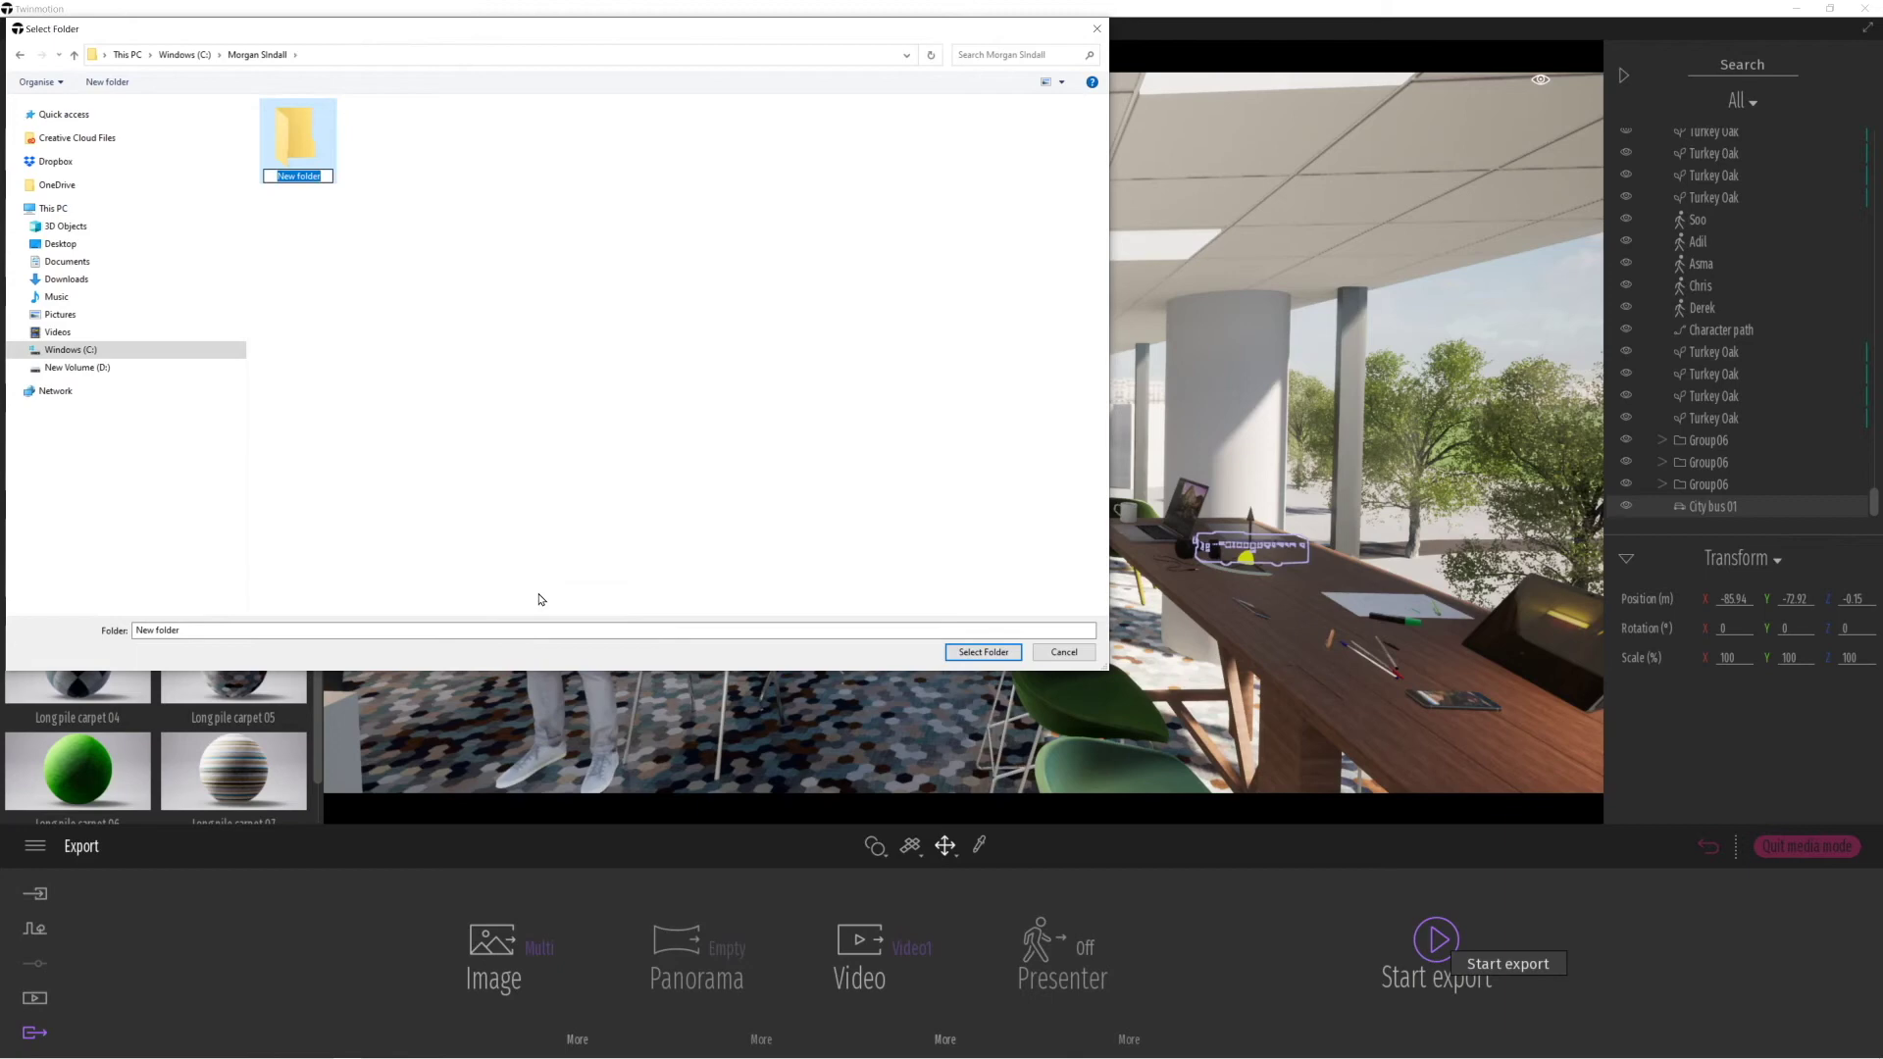
pyautogui.write('office')
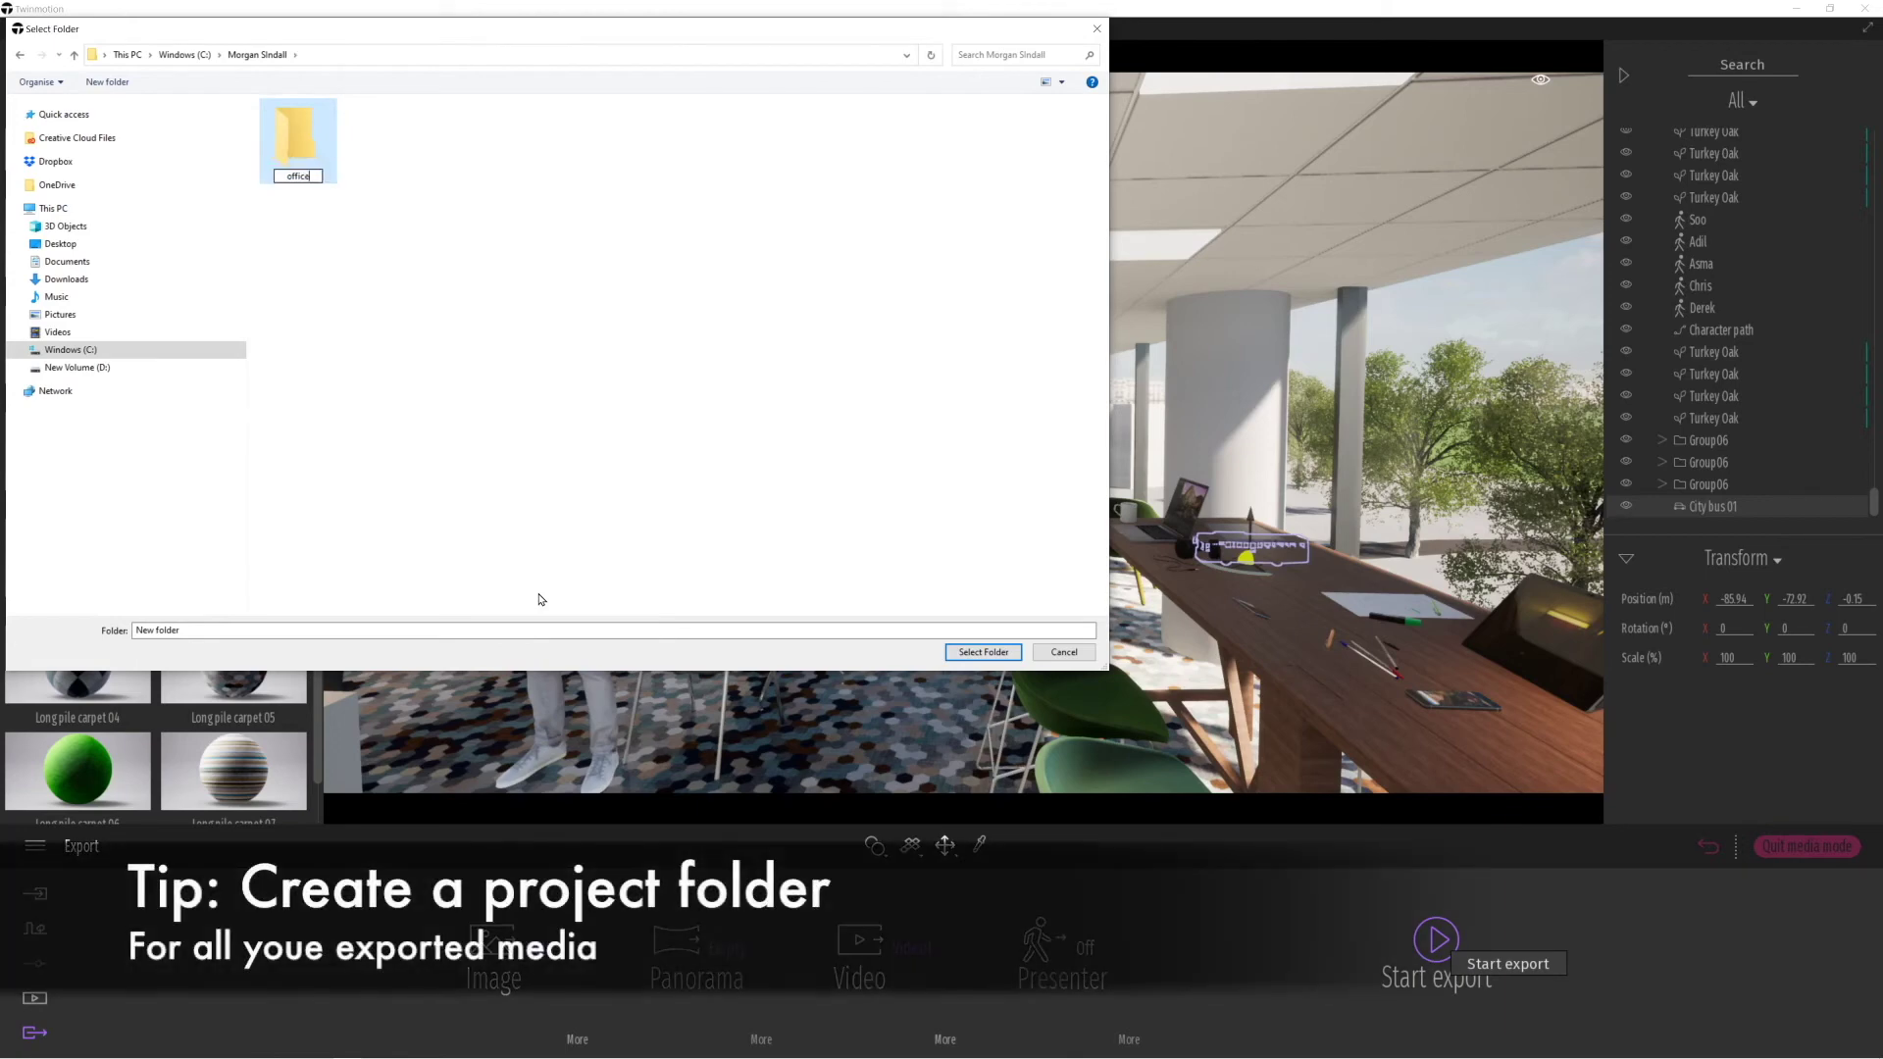
pyautogui.write(' renders')
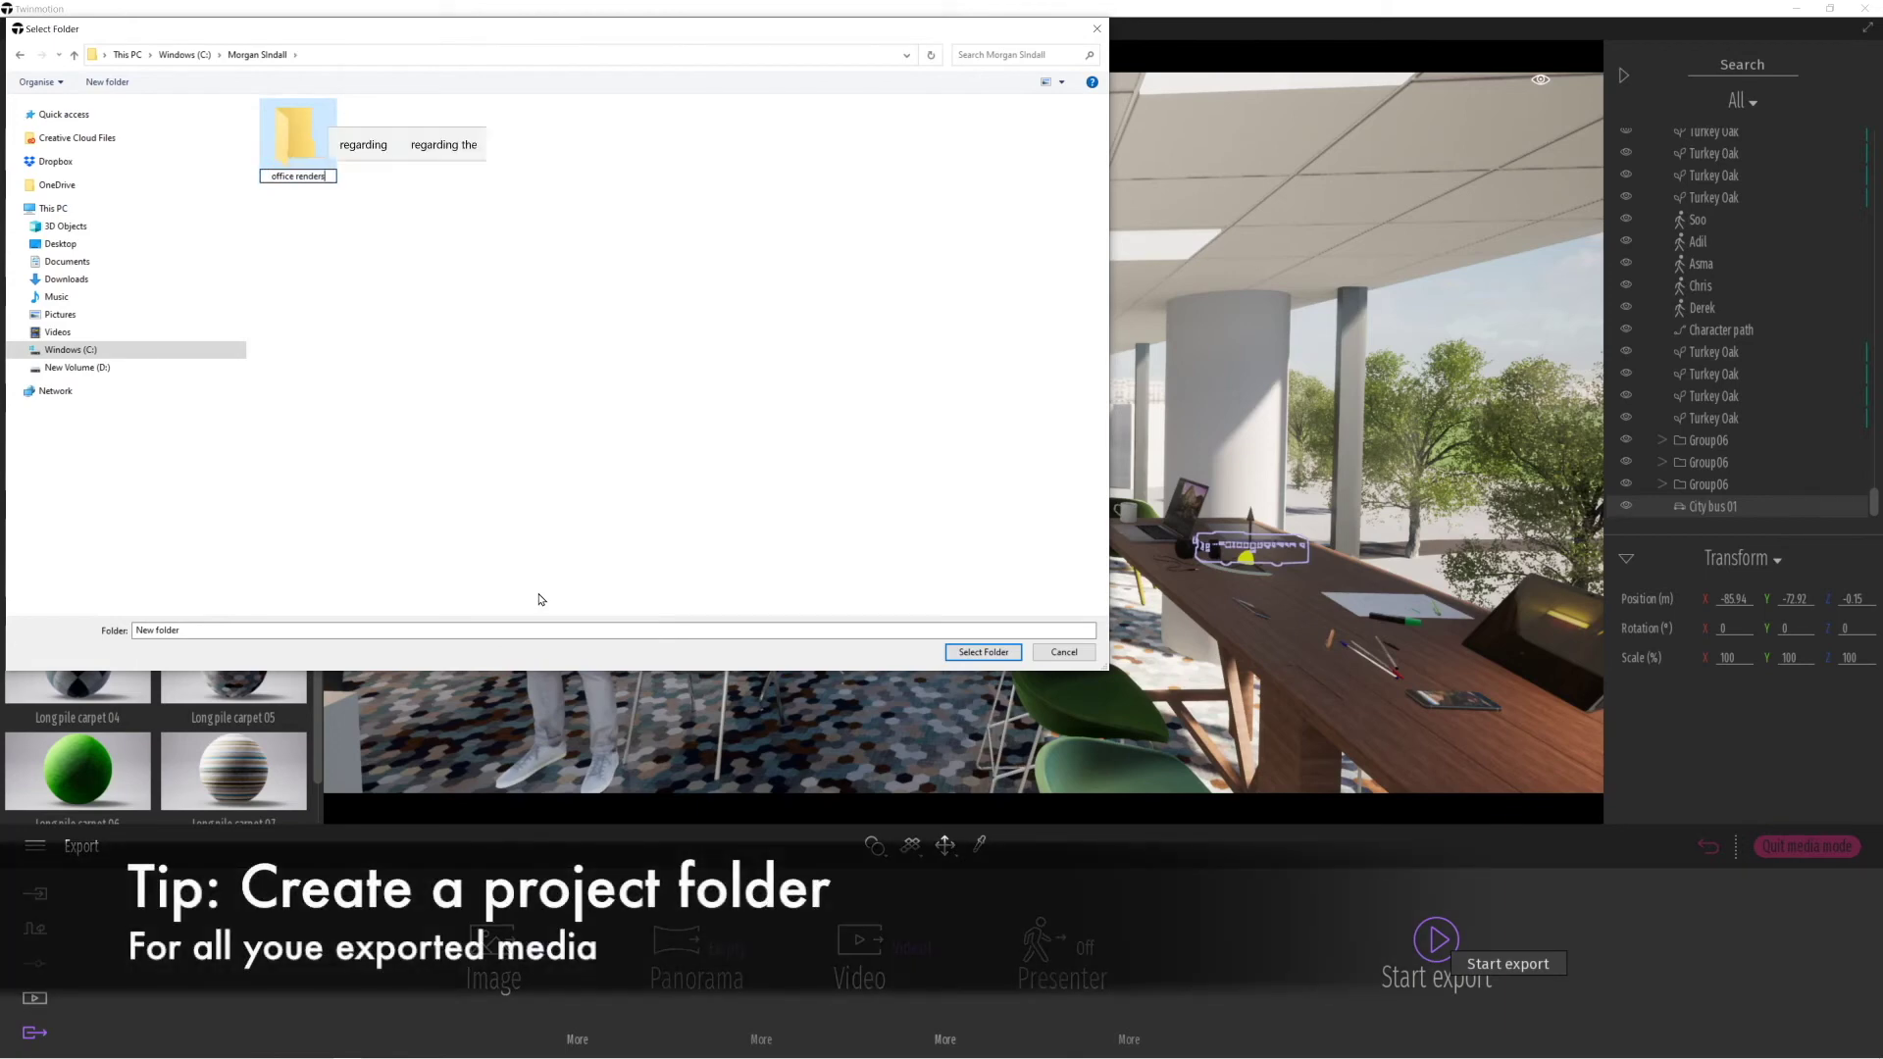
pyautogui.press('Return')
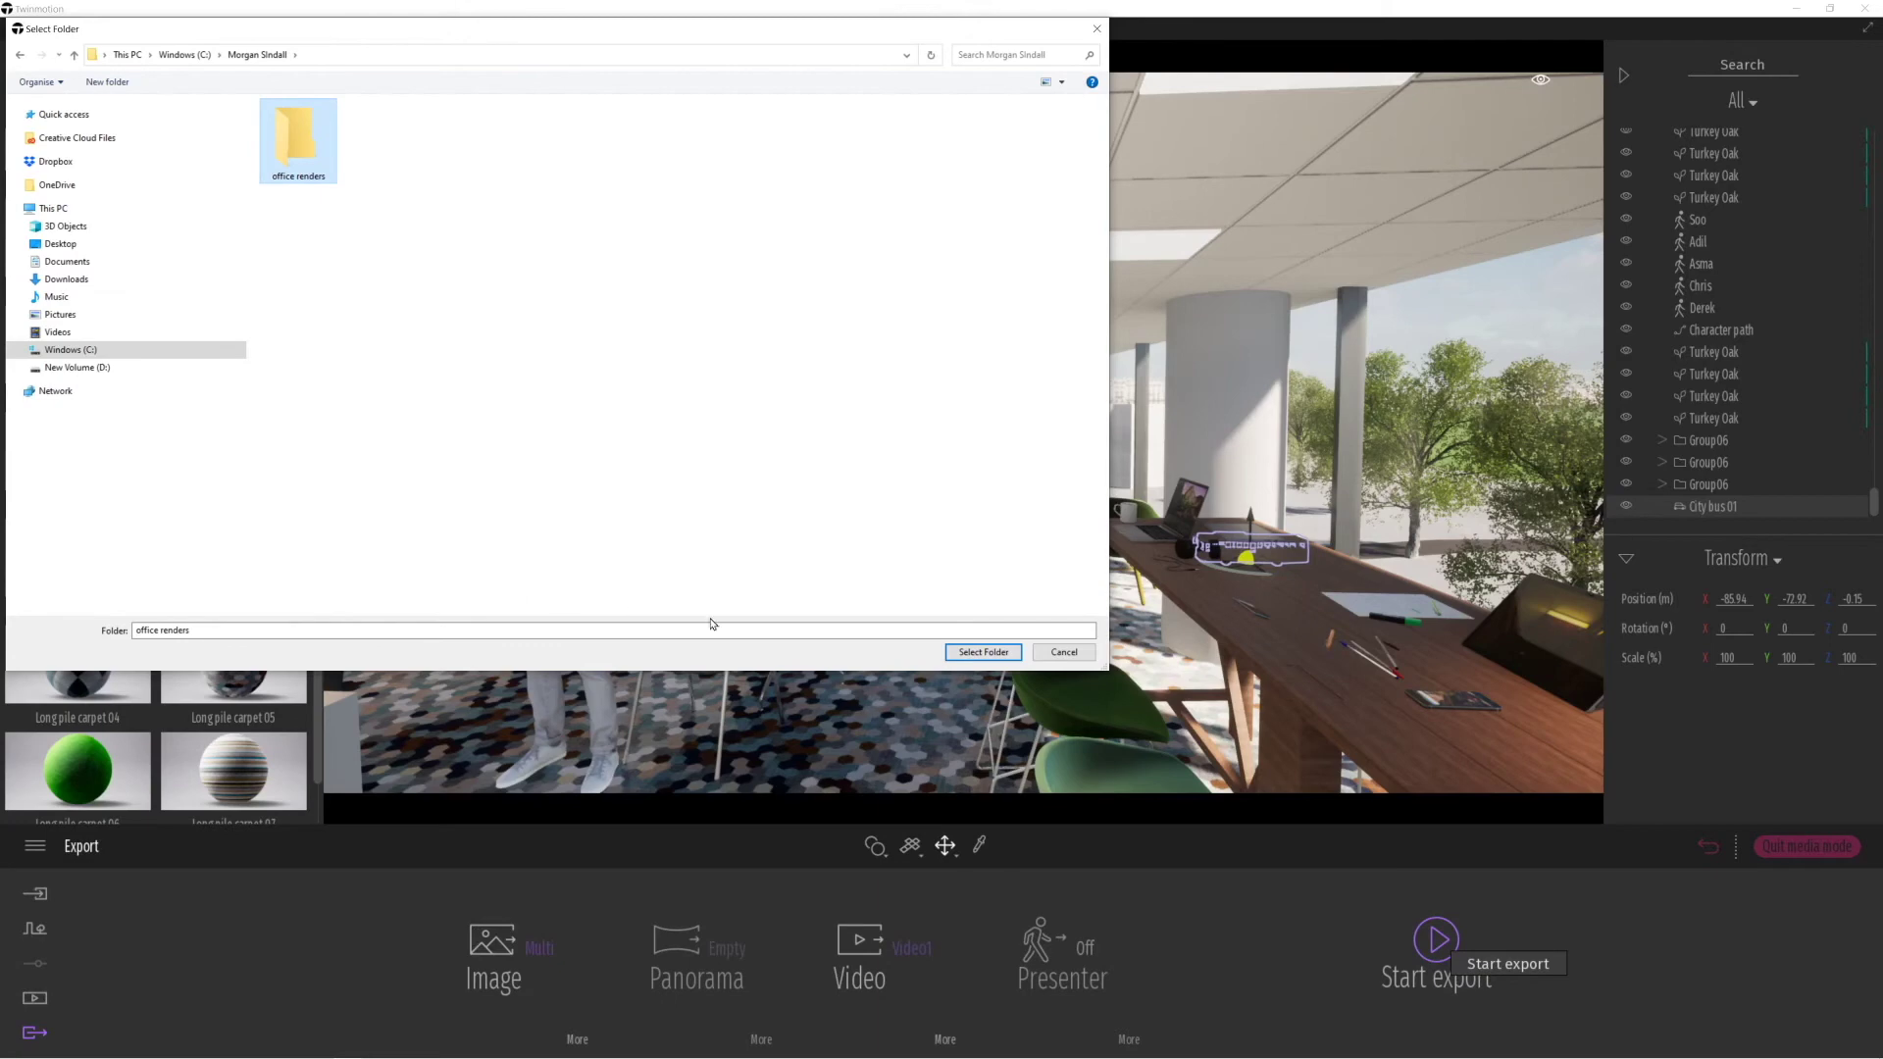
pyautogui.click(973, 649)
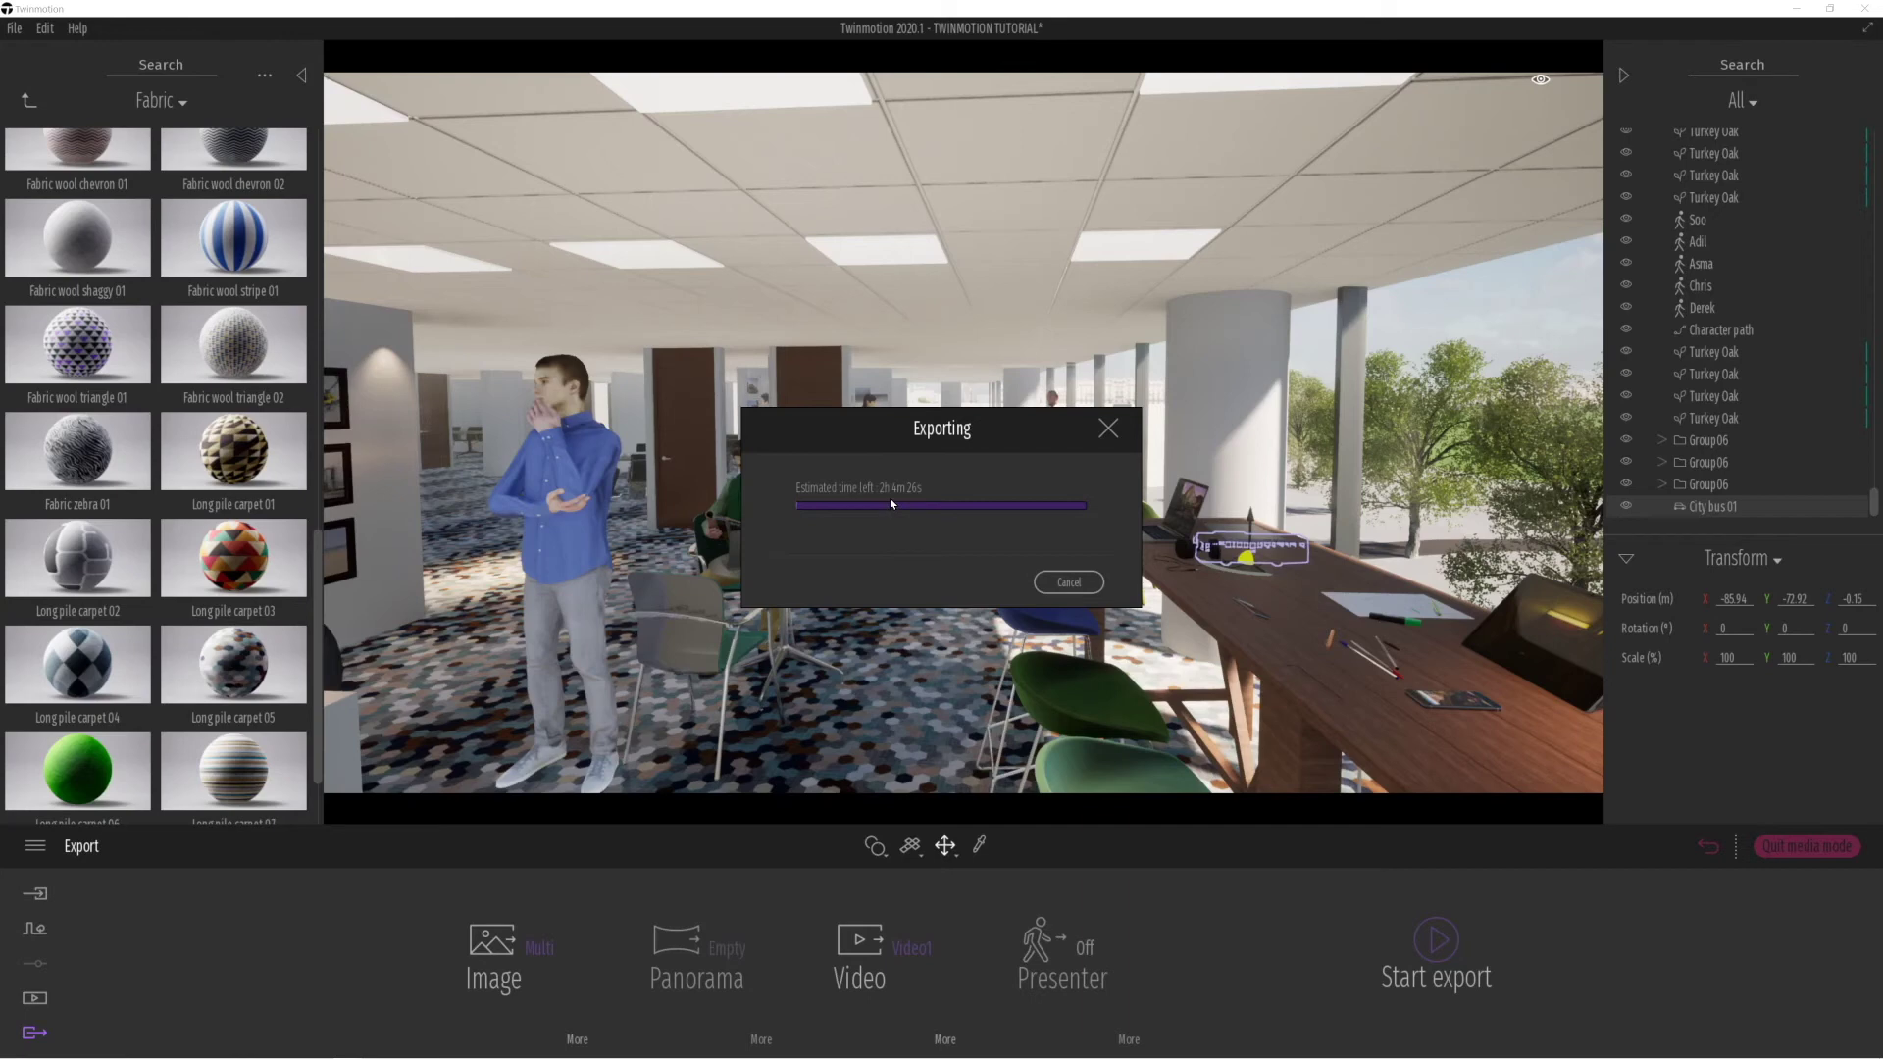
# Switch to NZXT CAM to check the computer's CPU, GPU and RAM load during the export.
pyautogui.moveTo(673, 1054)
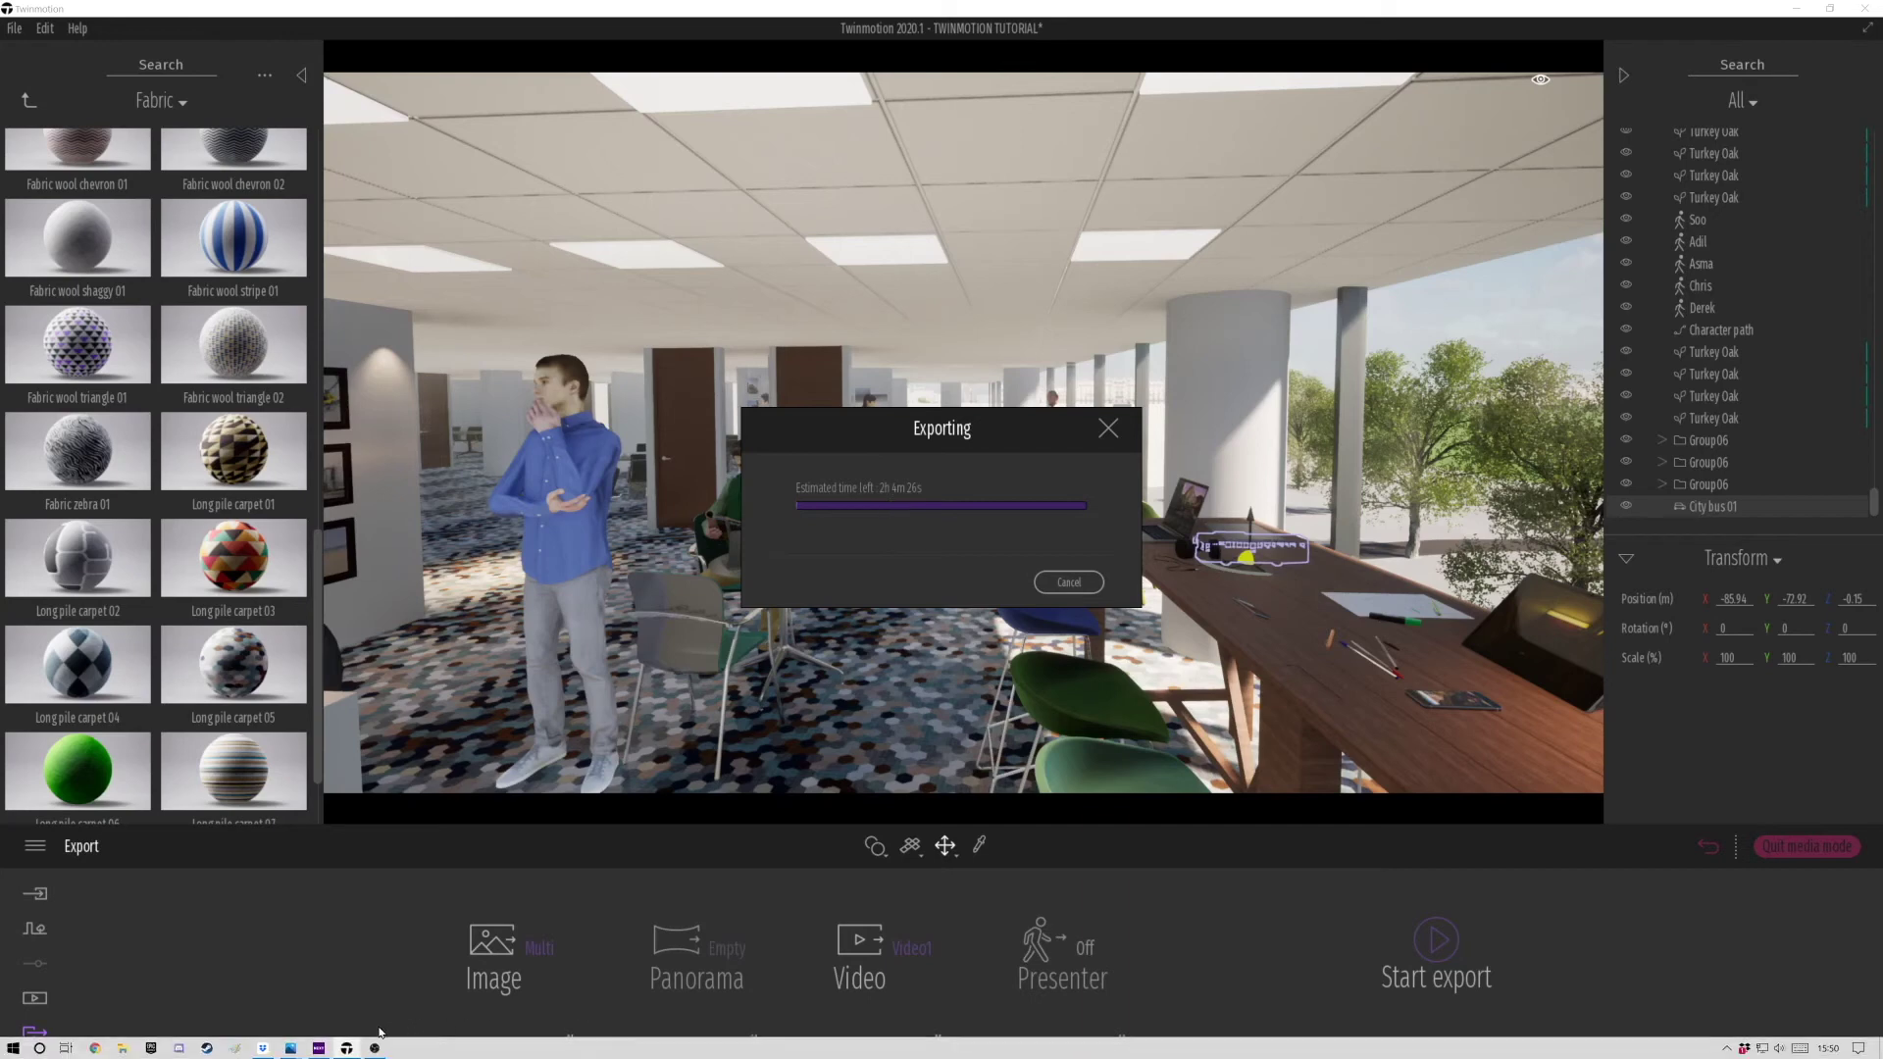
pyautogui.click(319, 1048)
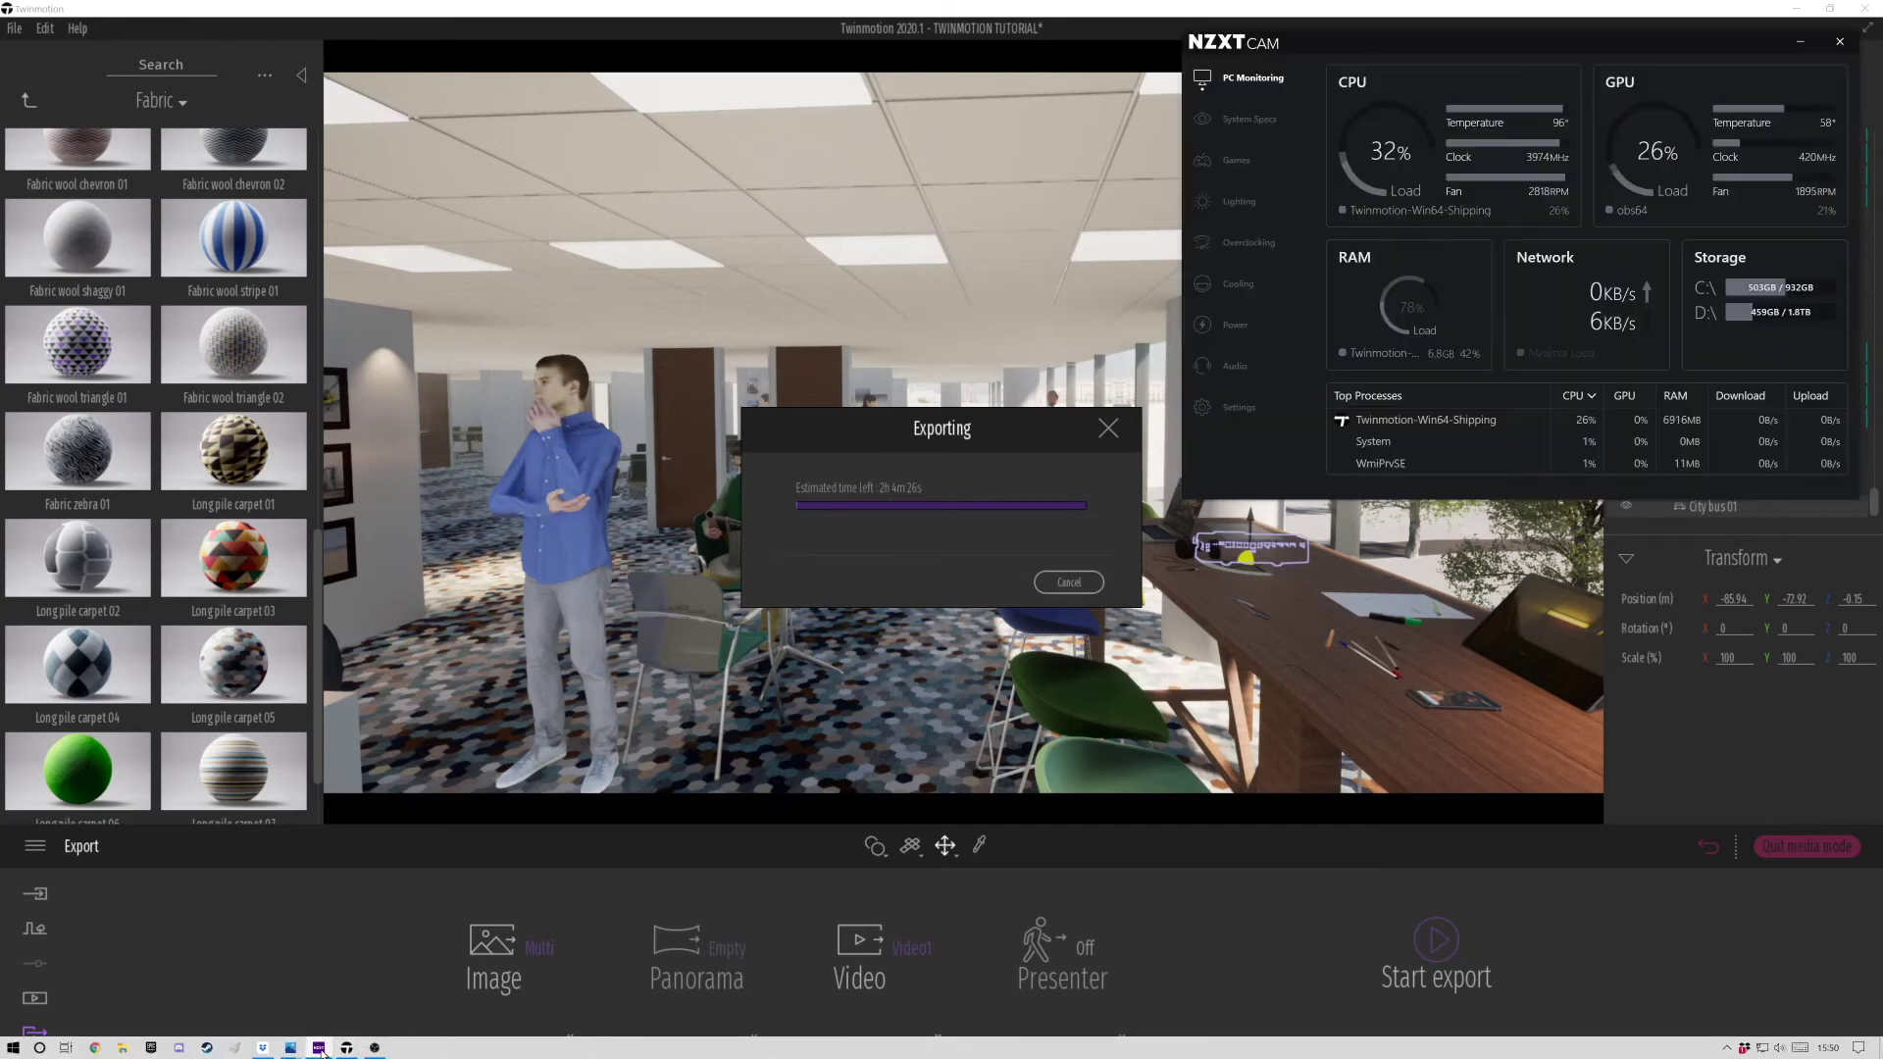